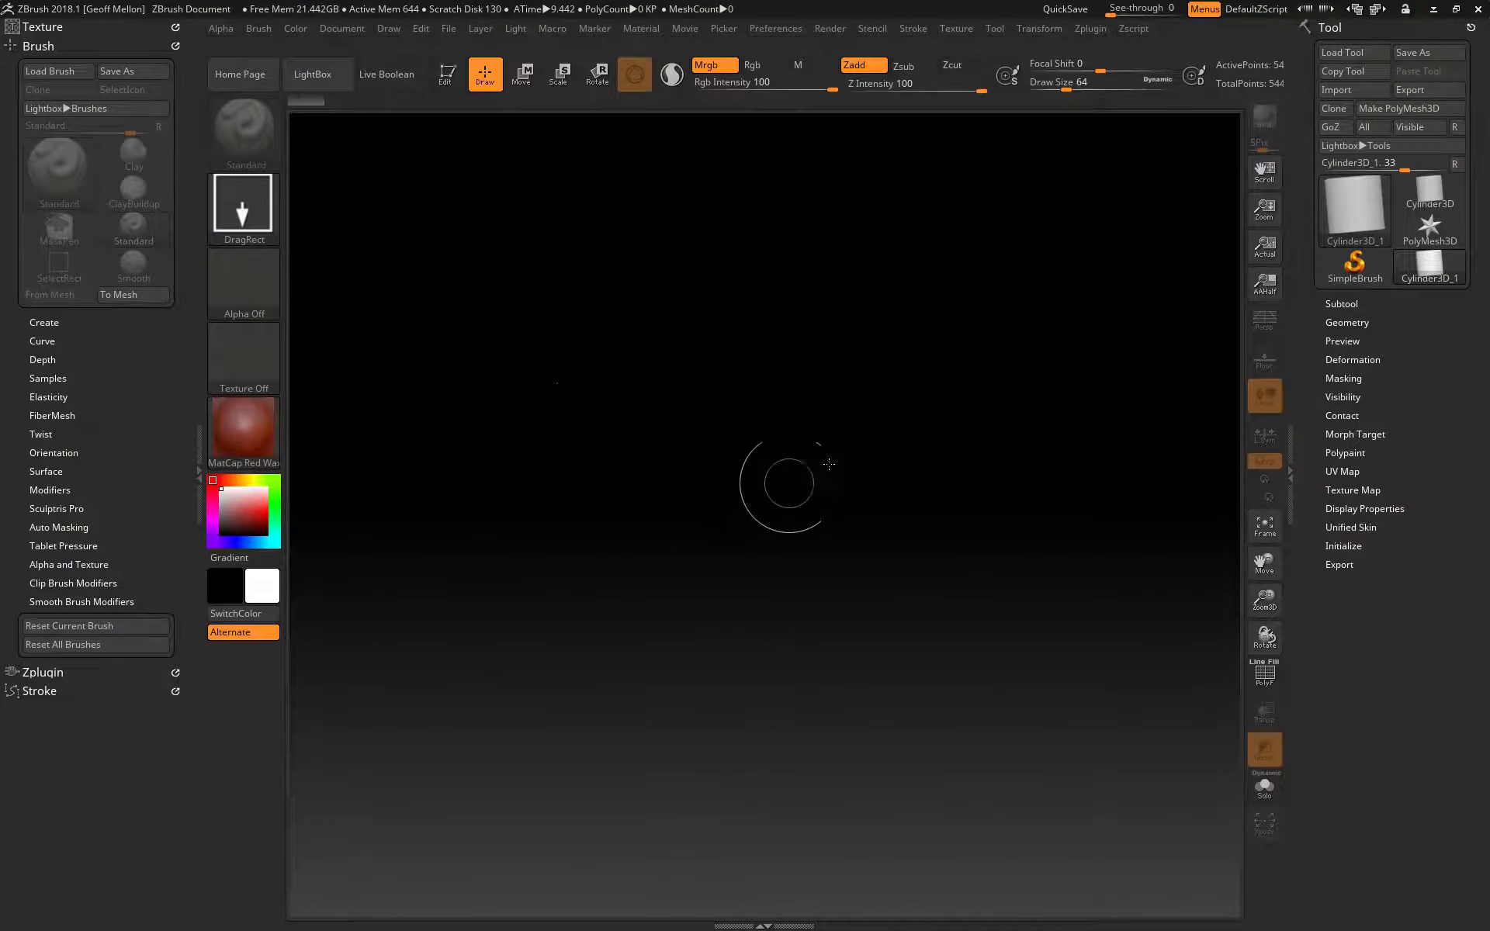
Choose the Cylinder3D_1 mesh as the current tool.
key(ctrl)
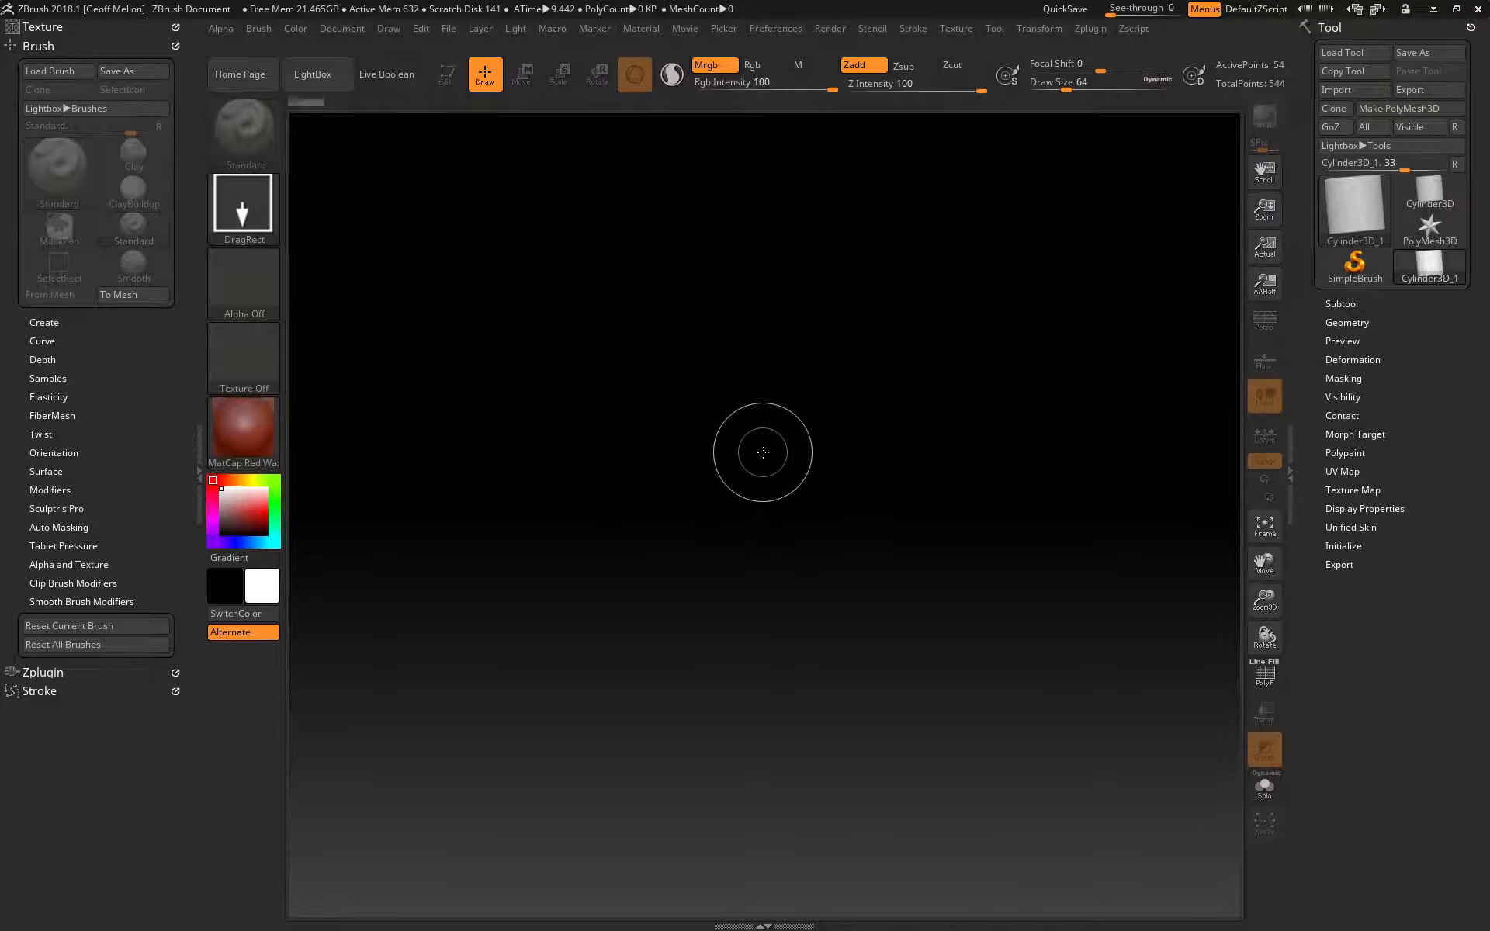
click(1334, 204)
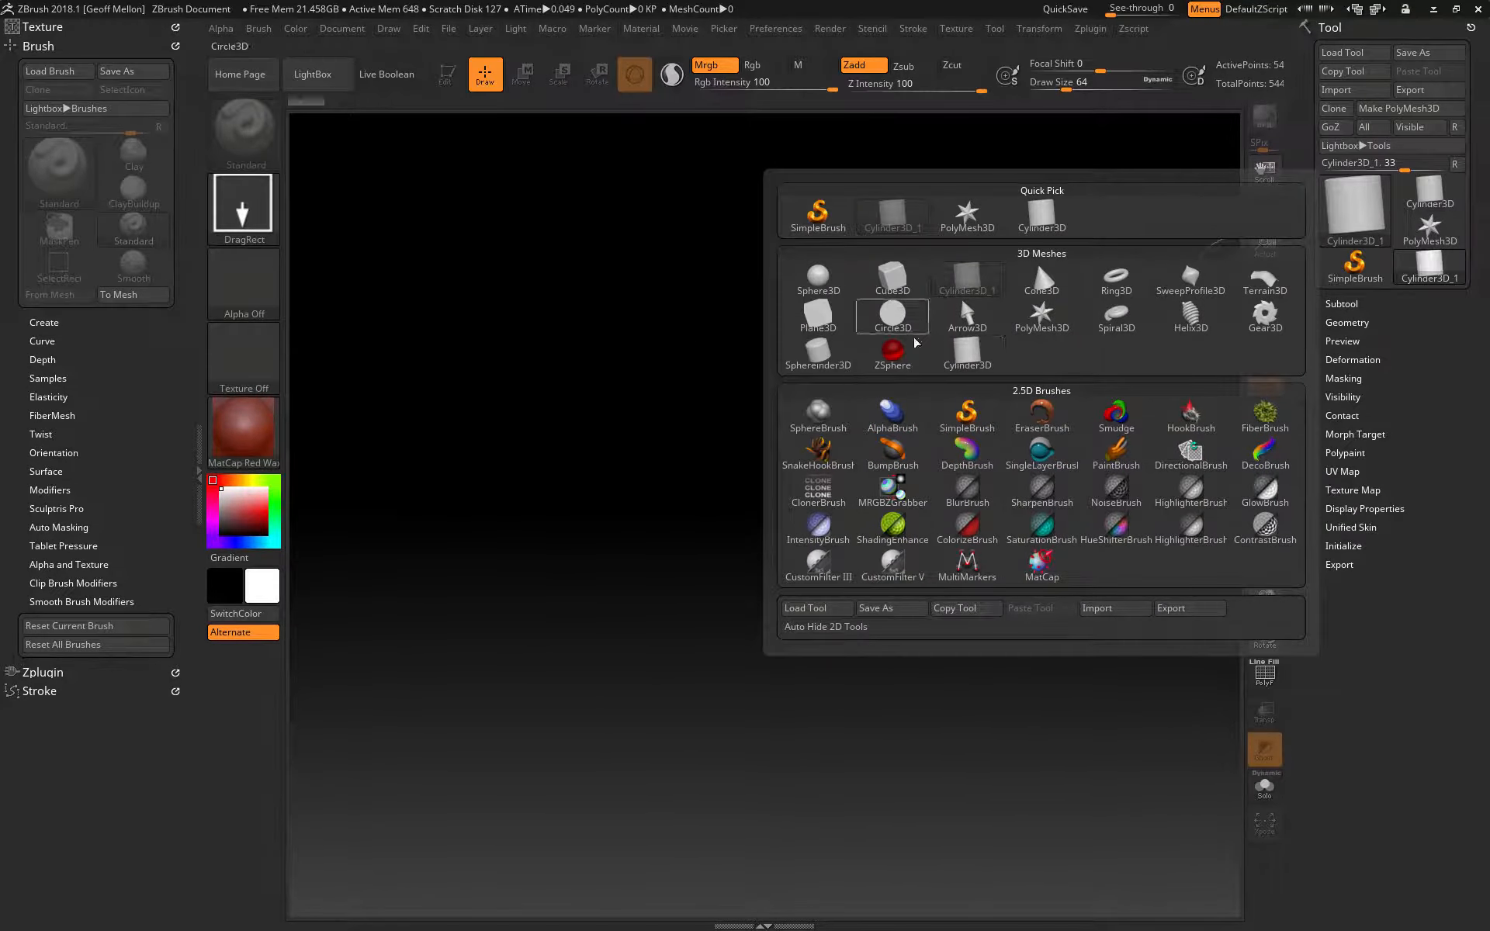
click(961, 281)
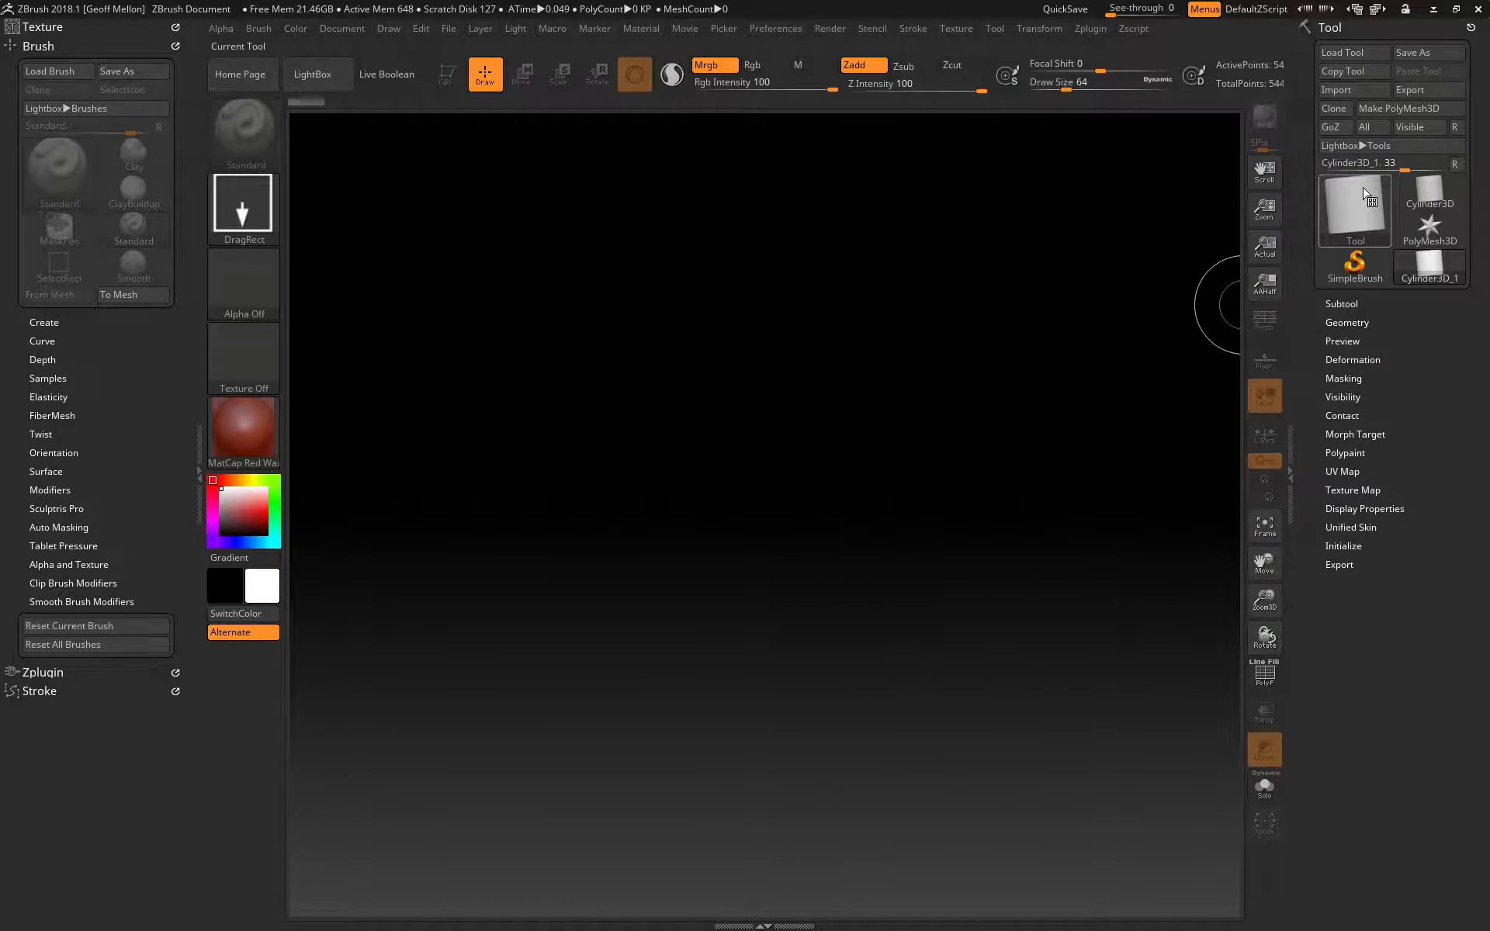
mouse_move(1366, 196)
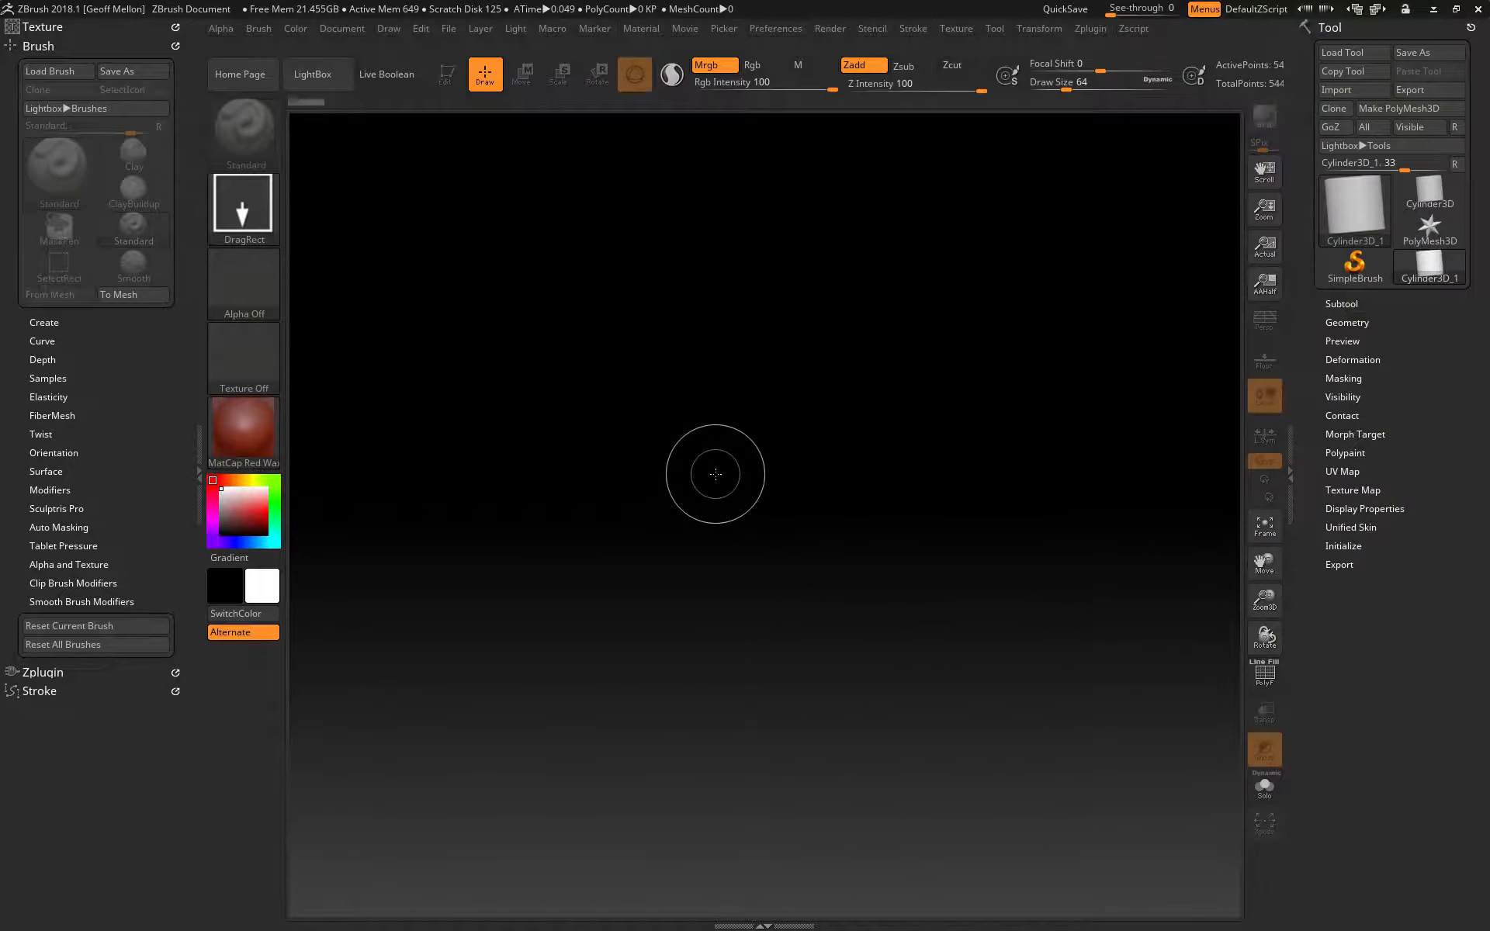
Draw several cylinders of different sizes and tilt angles across the canvas.
drag(711, 476, 721, 615)
key(t)
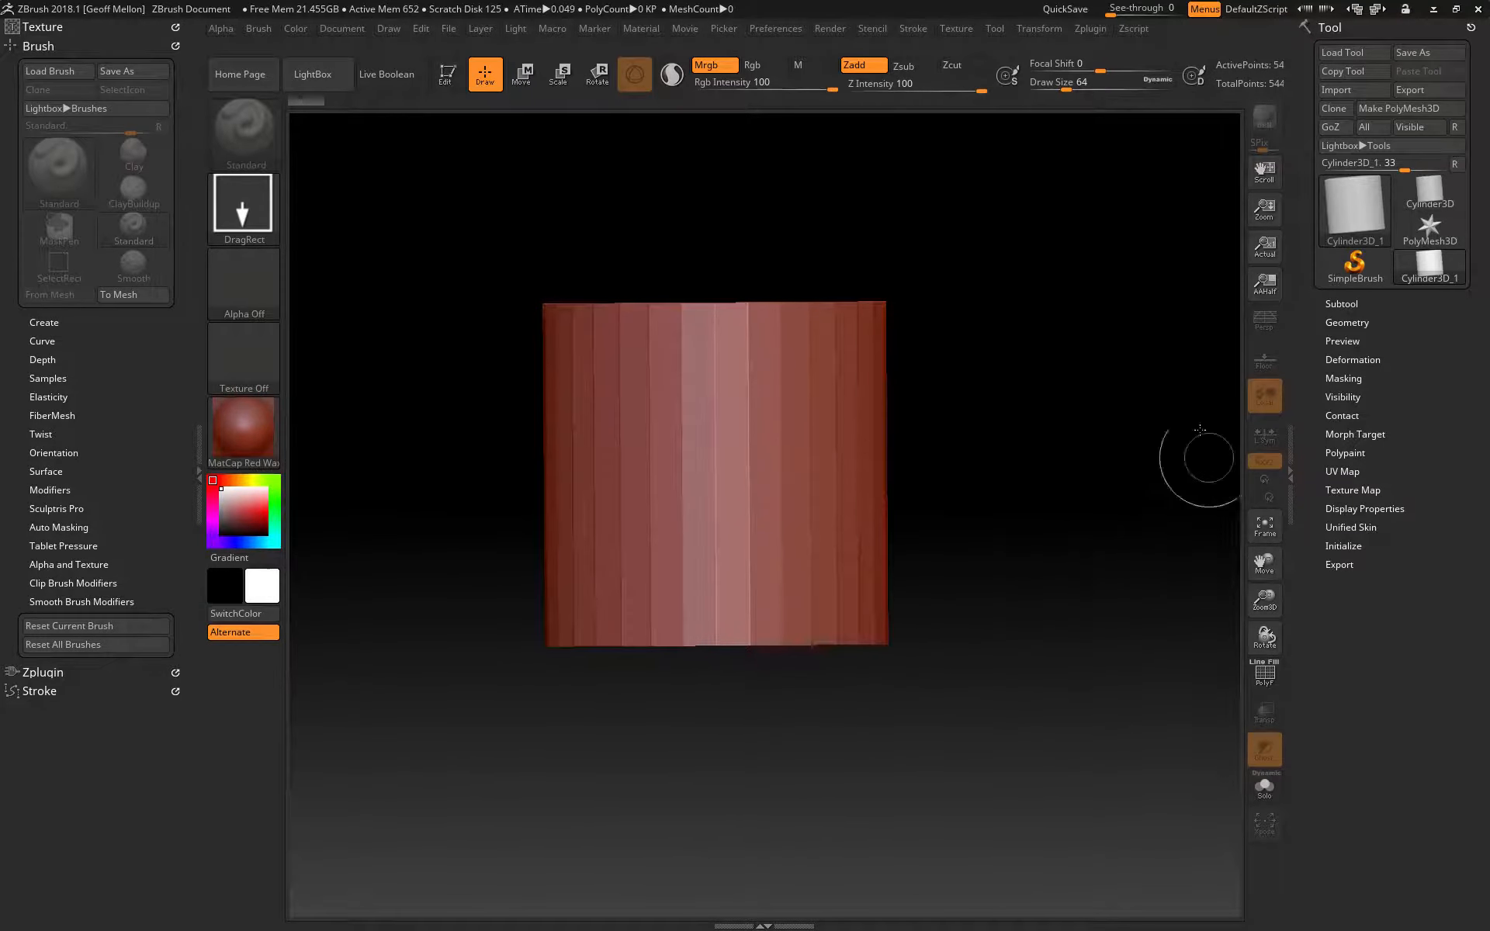
drag(932, 256, 924, 458)
drag(512, 326, 458, 225)
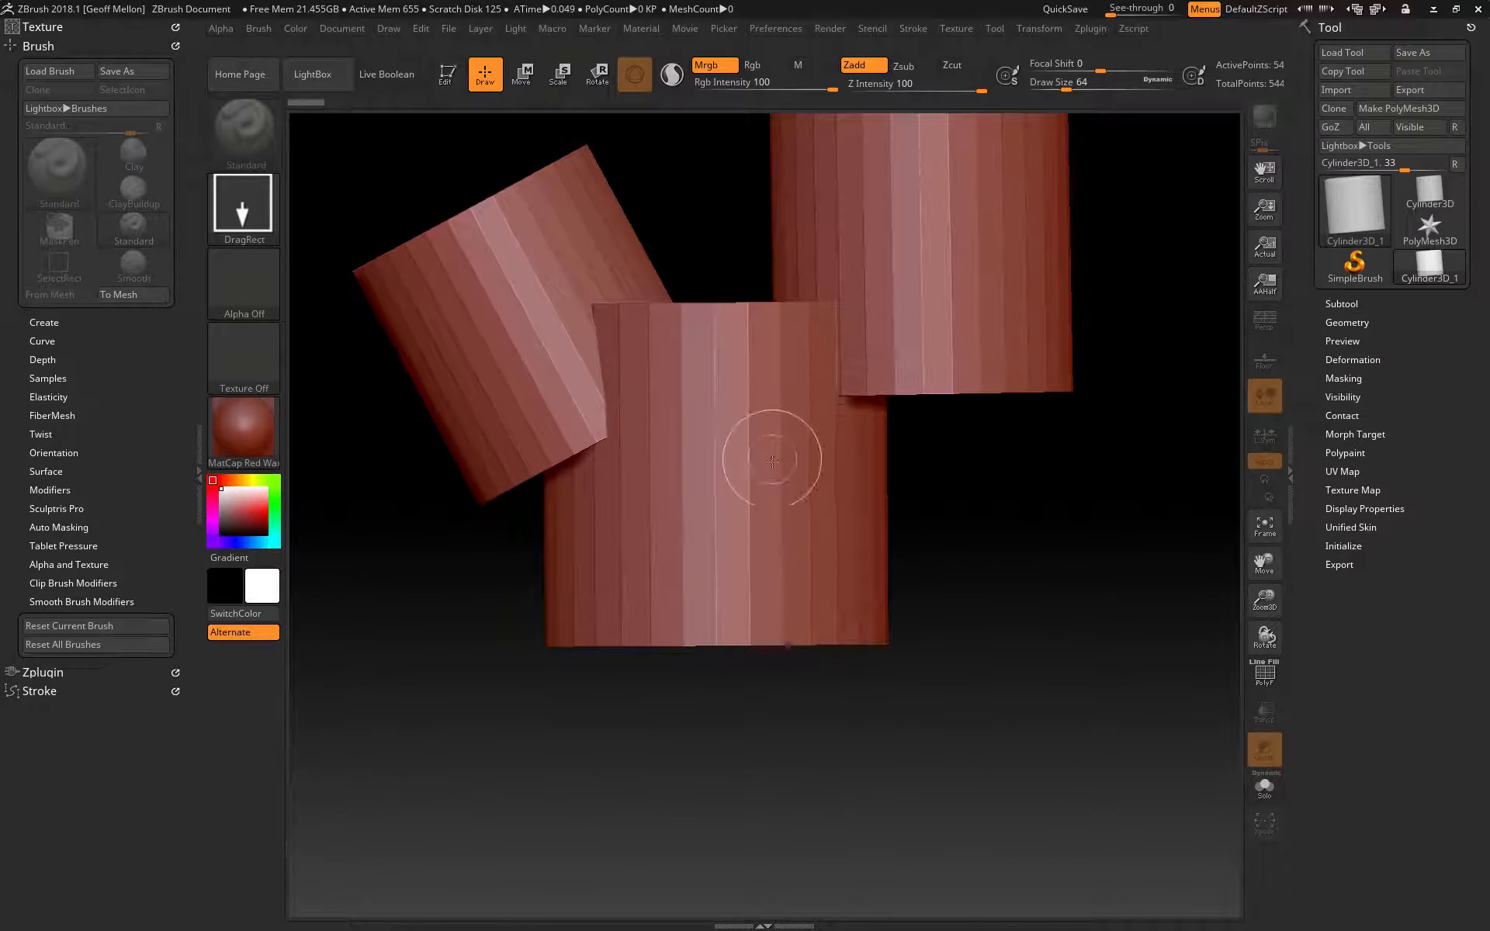
drag(772, 462, 860, 518)
drag(1009, 594, 798, 692)
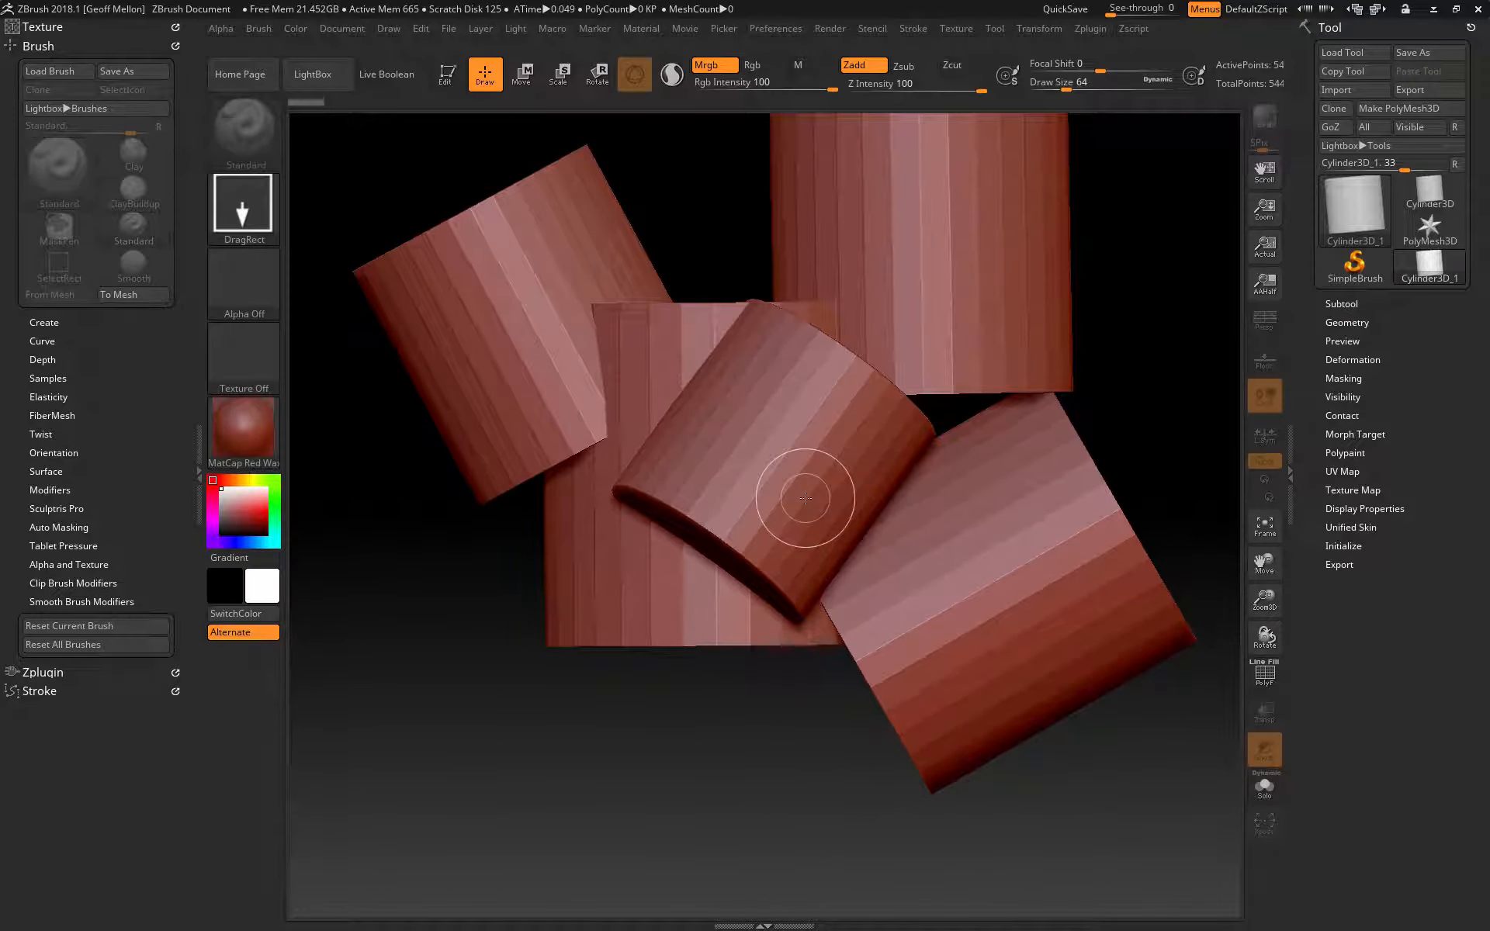
Clear the canvas and draw a single cylinder near the middle in Edit mode.
key(ctrl)
key(ctrl+n)
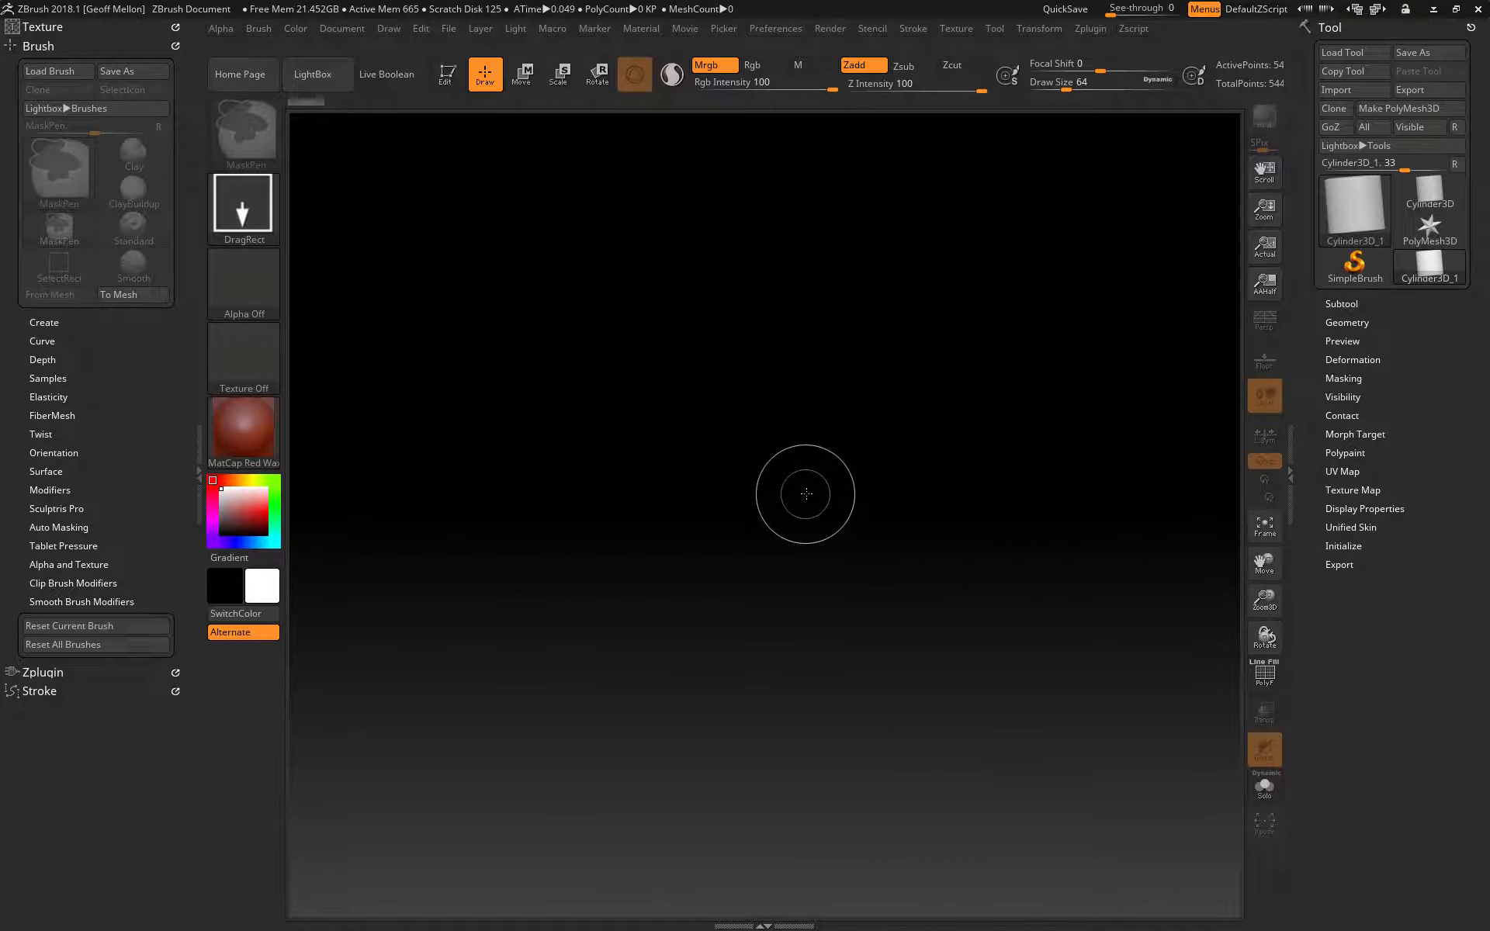
drag(739, 456, 732, 656)
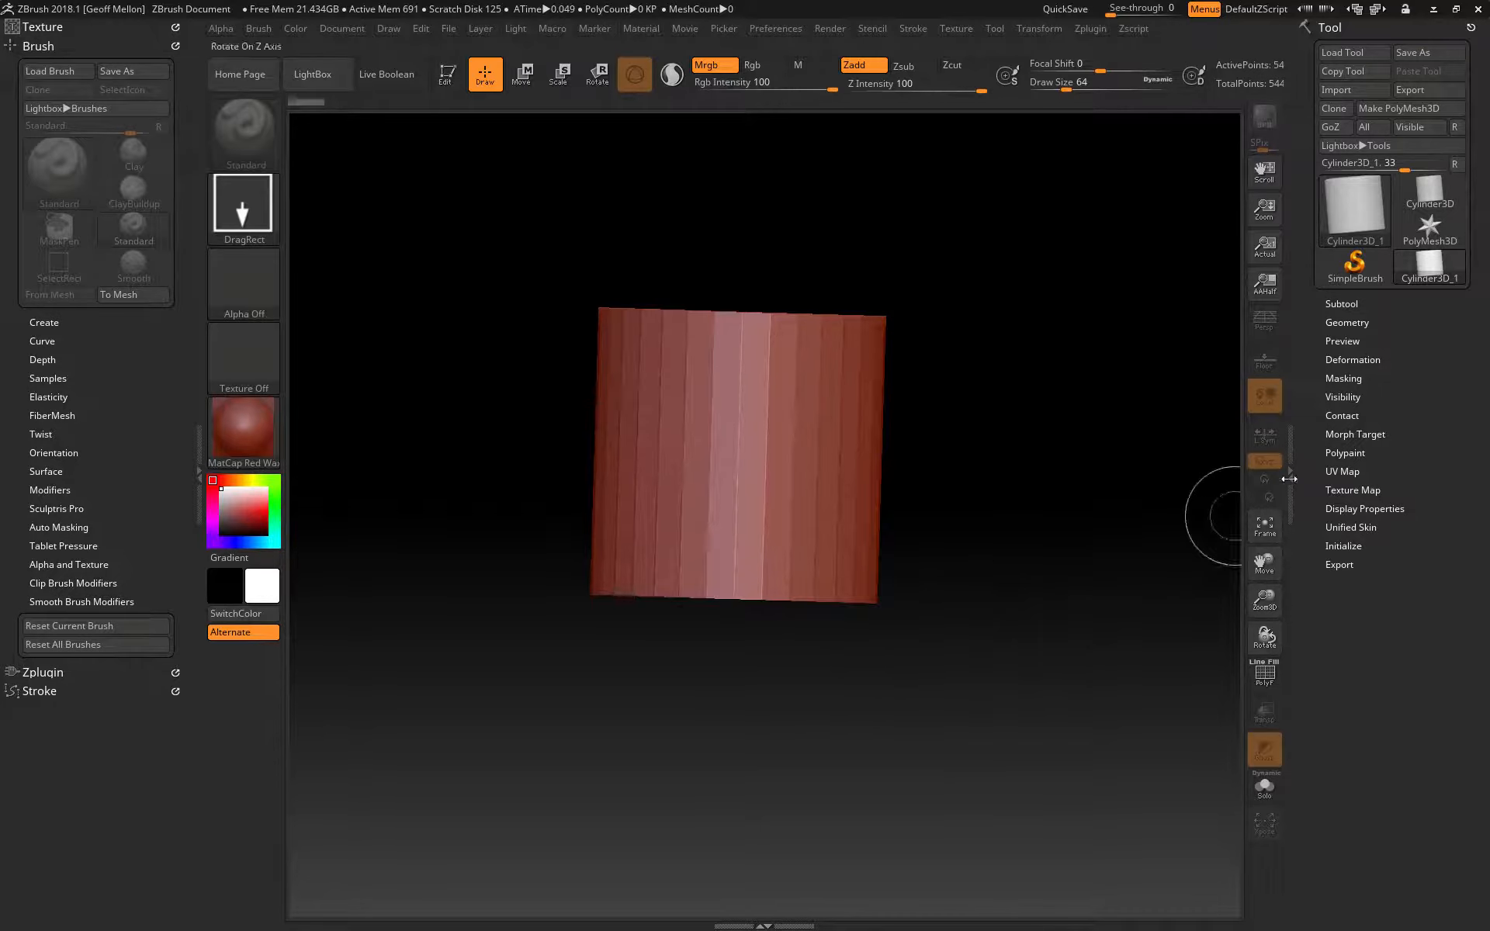
key(t)
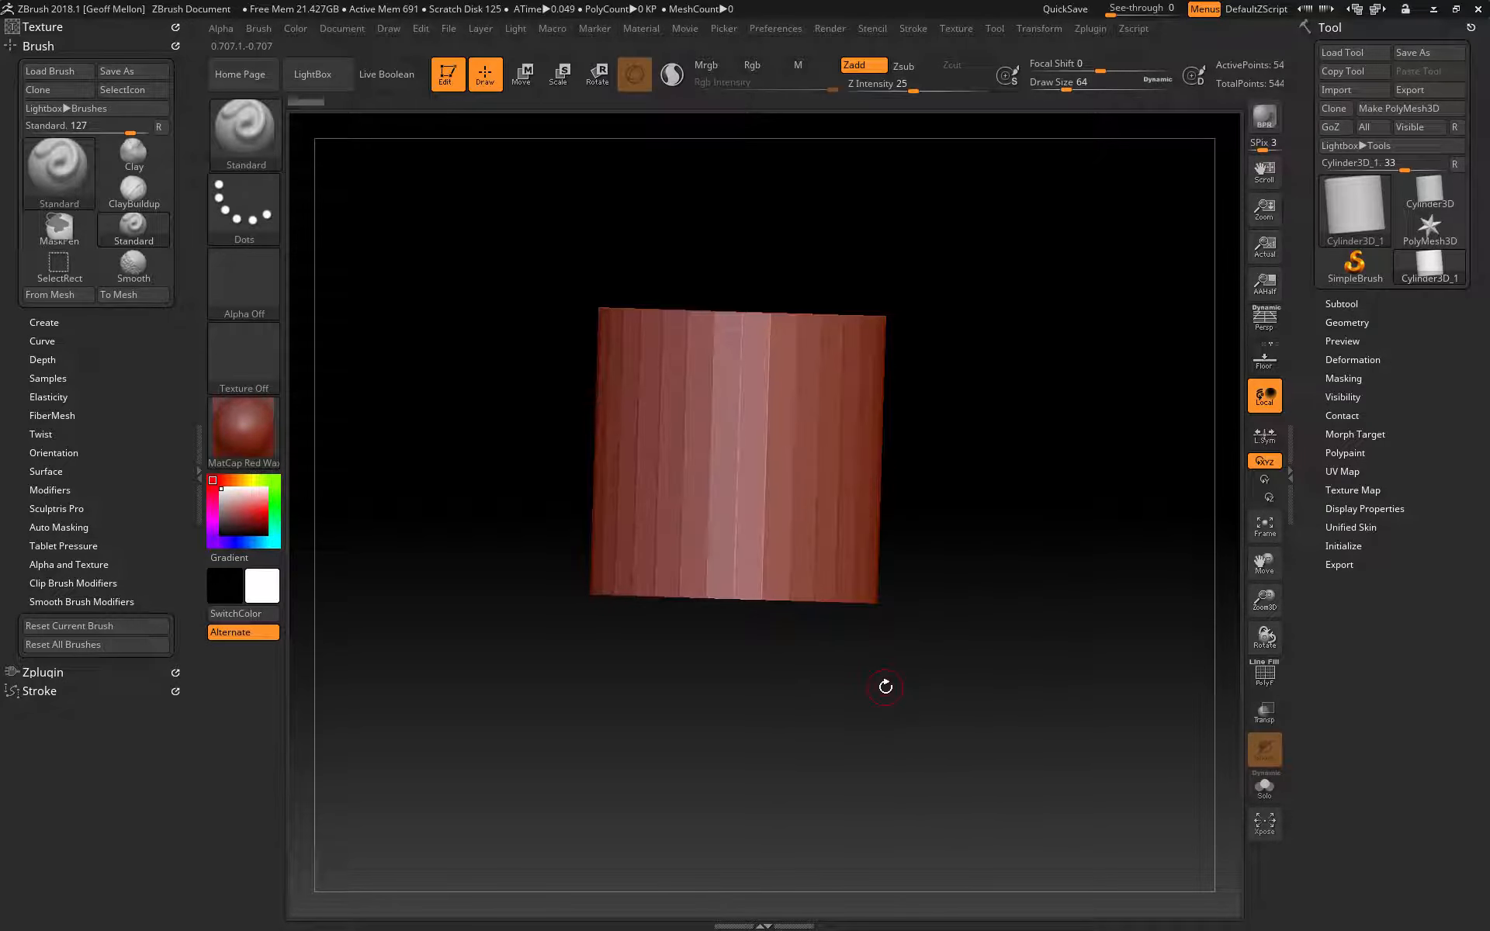
Snap the cylinder to a straight, upright side view and turn on the floor grid.
drag(1065, 385, 911, 546)
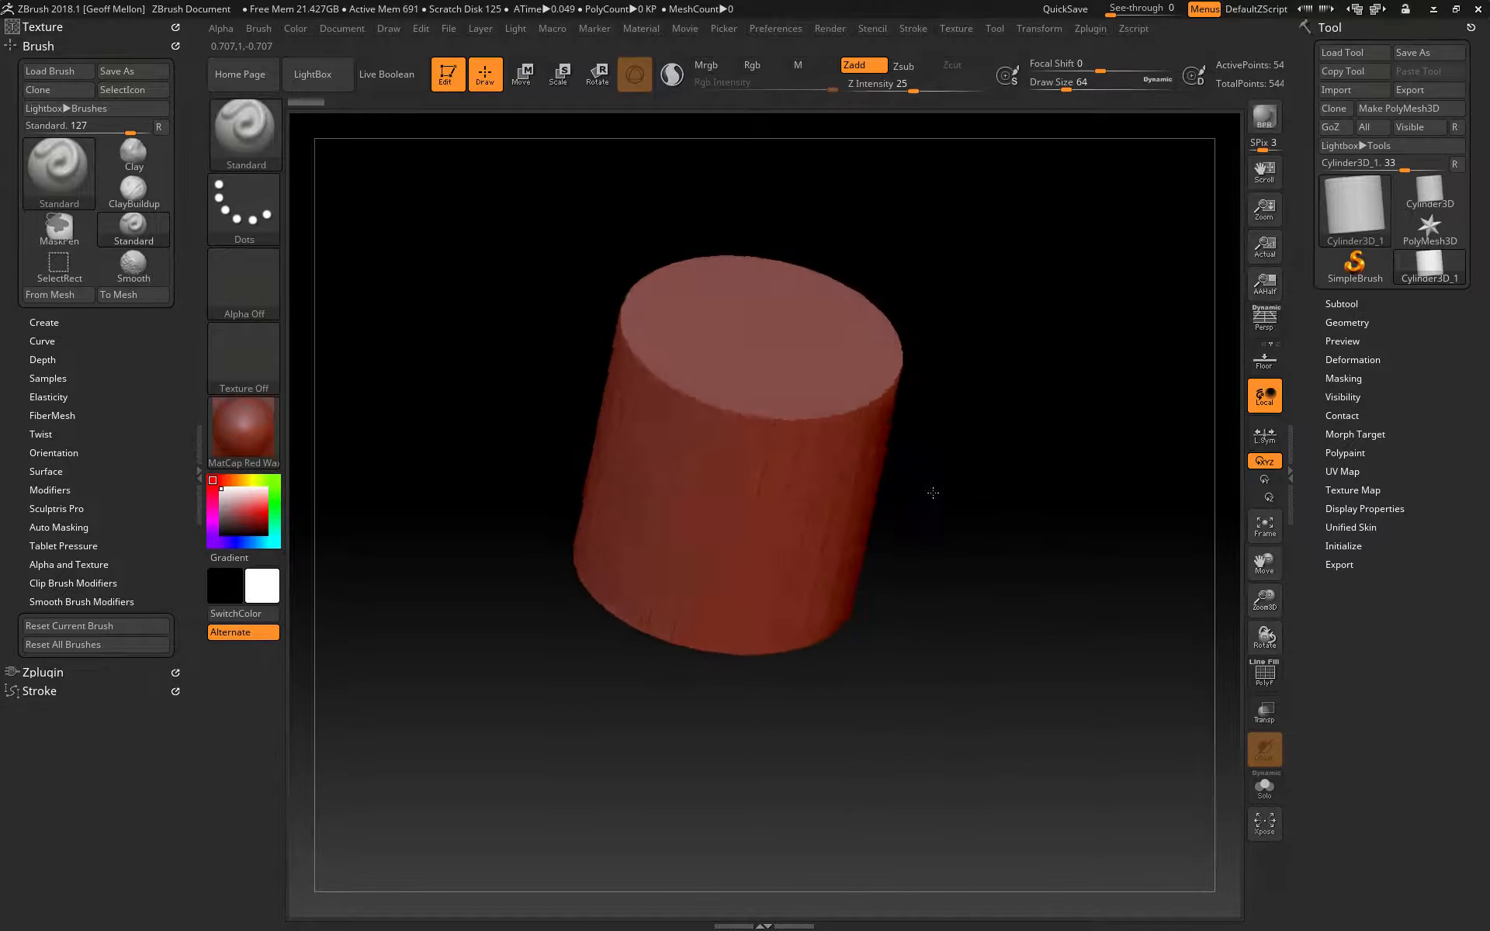
drag(975, 456, 1001, 541)
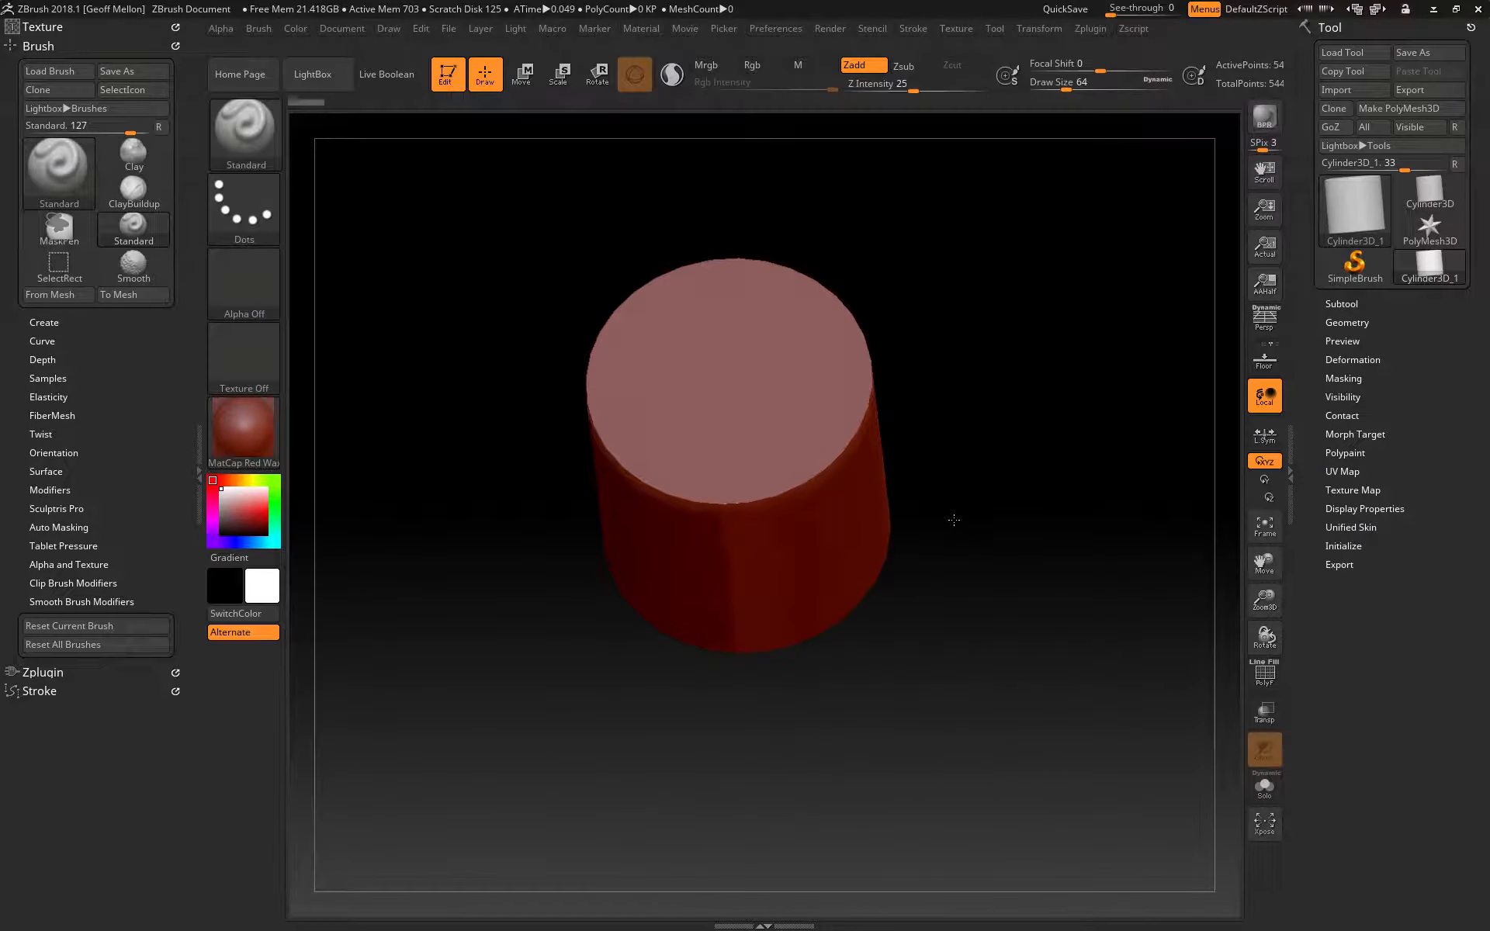
drag(1003, 304, 656, 242)
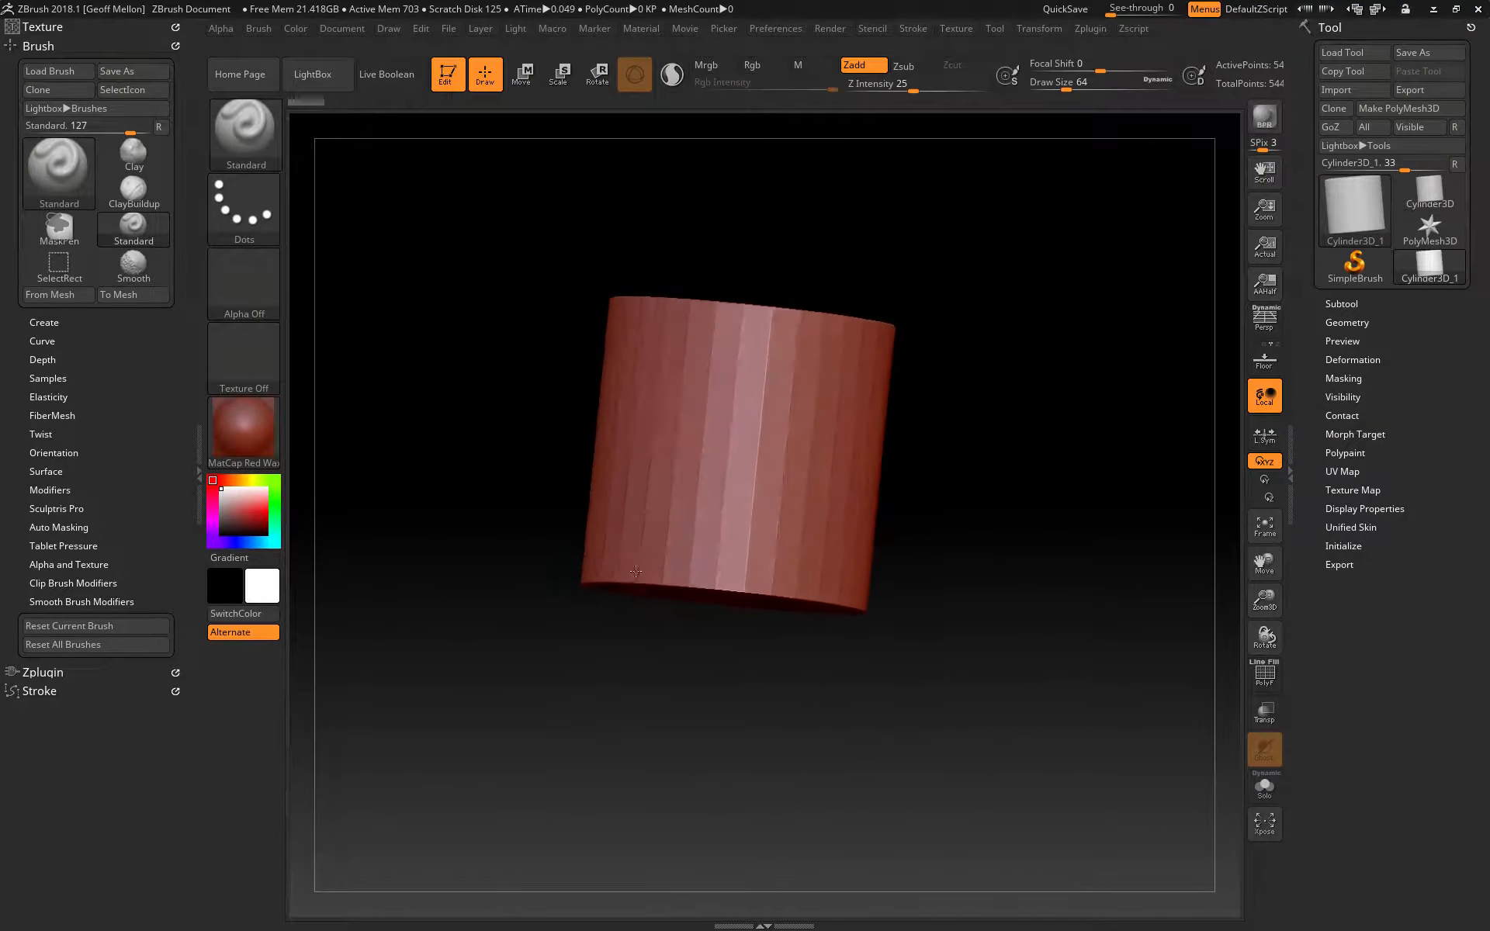
drag(636, 572, 865, 367)
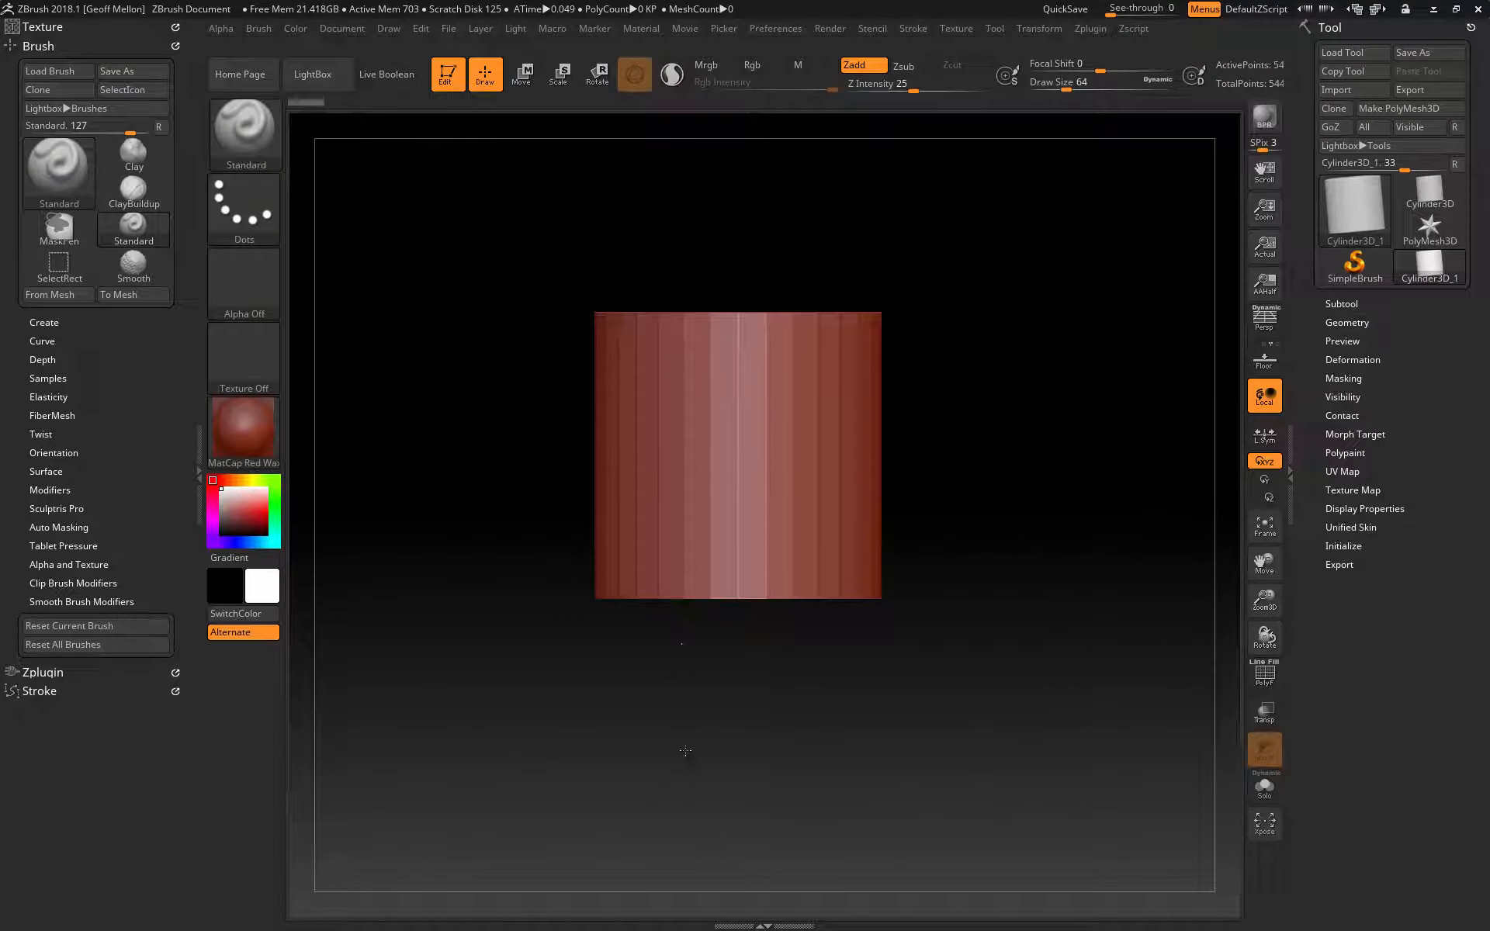
shift+drag(806, 833, 920, 281)
shift+drag(869, 895, 788, 394)
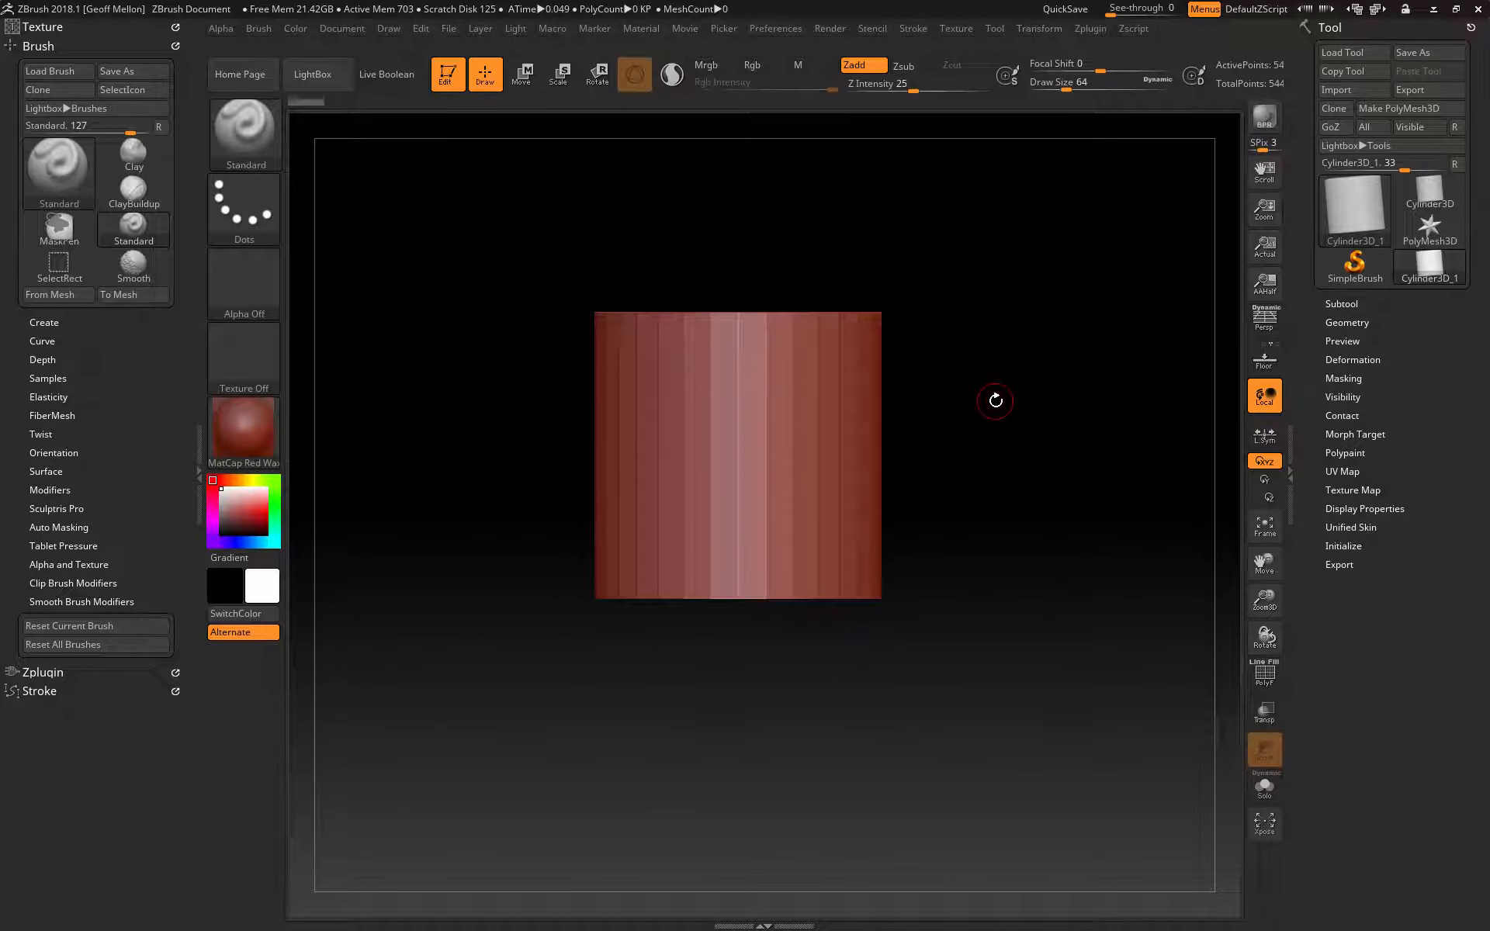
click(1270, 358)
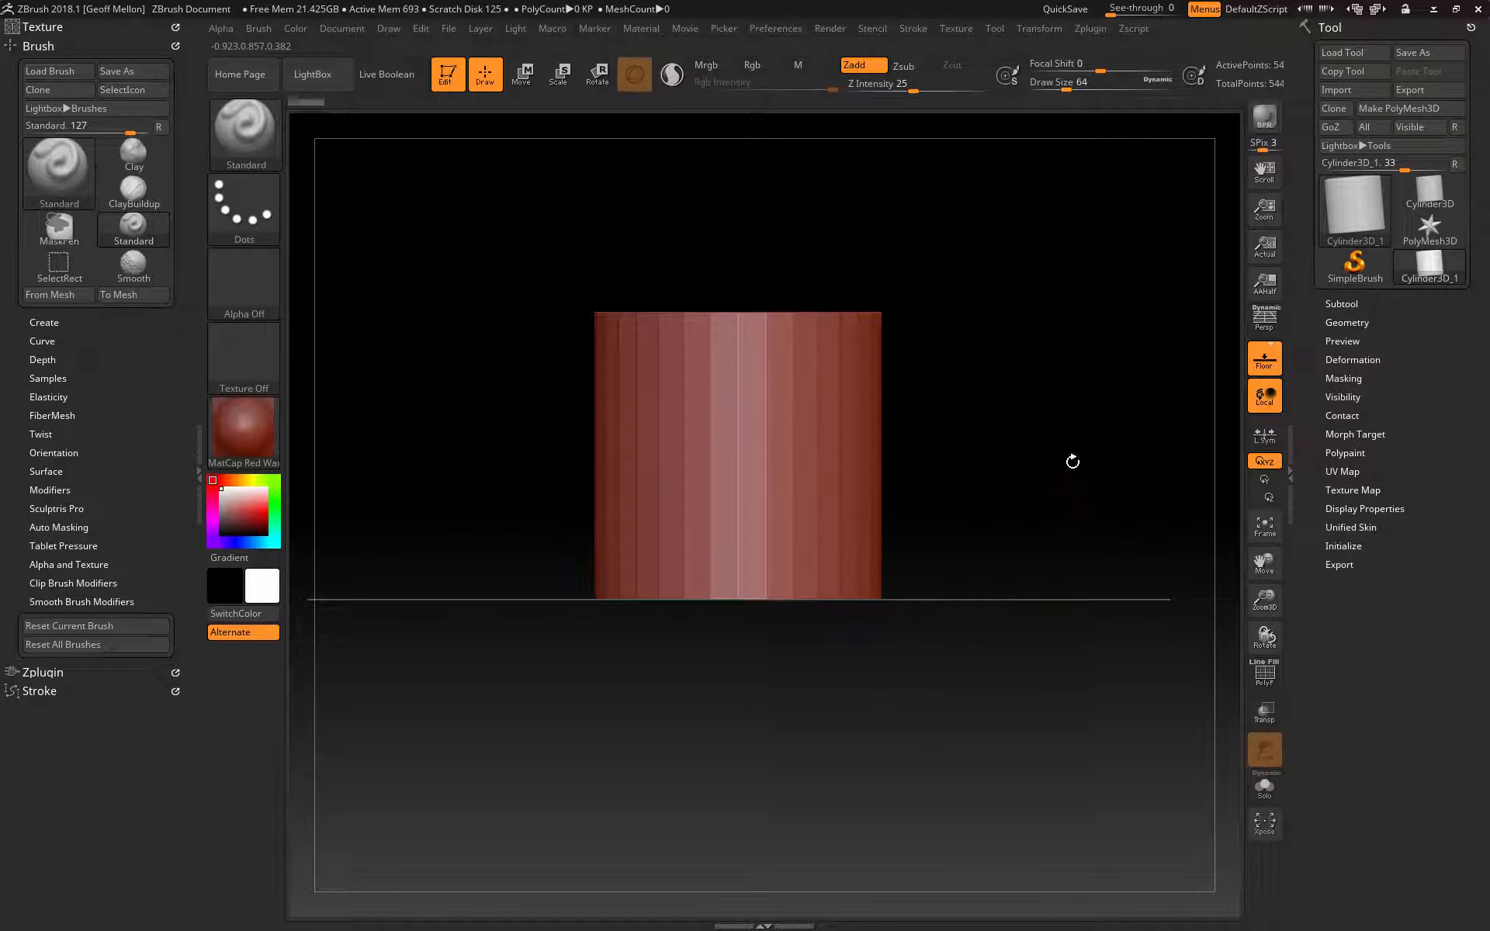
drag(1002, 359, 1008, 323)
alt+drag(1006, 442, 1000, 501)
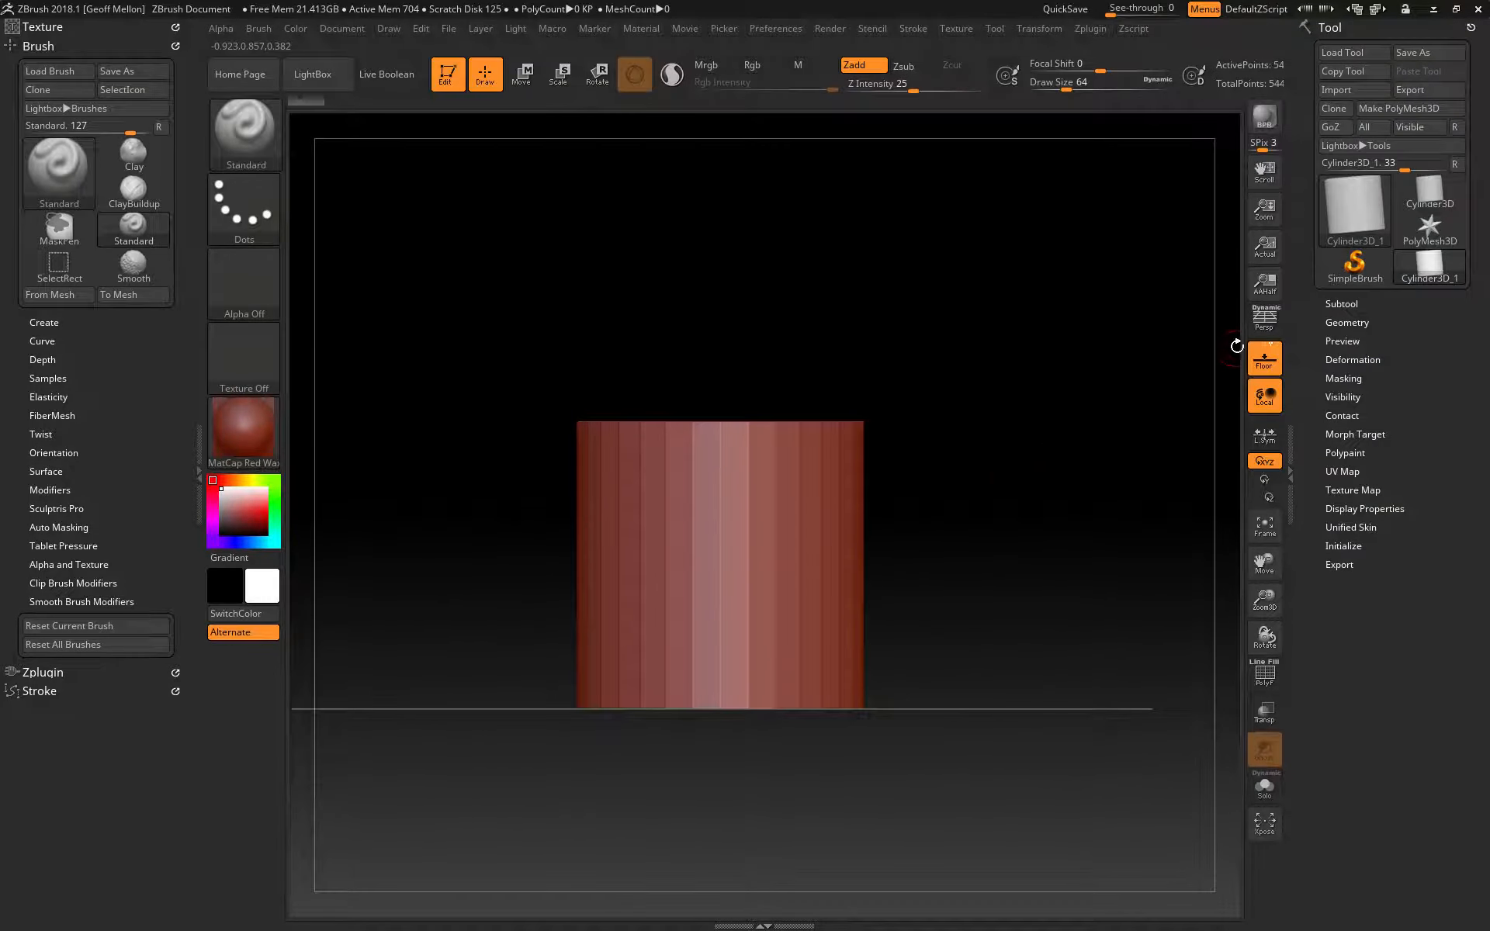
drag(1001, 364, 994, 315)
drag(918, 435, 920, 481)
drag(965, 579, 949, 628)
alt+drag(1006, 507, 1015, 566)
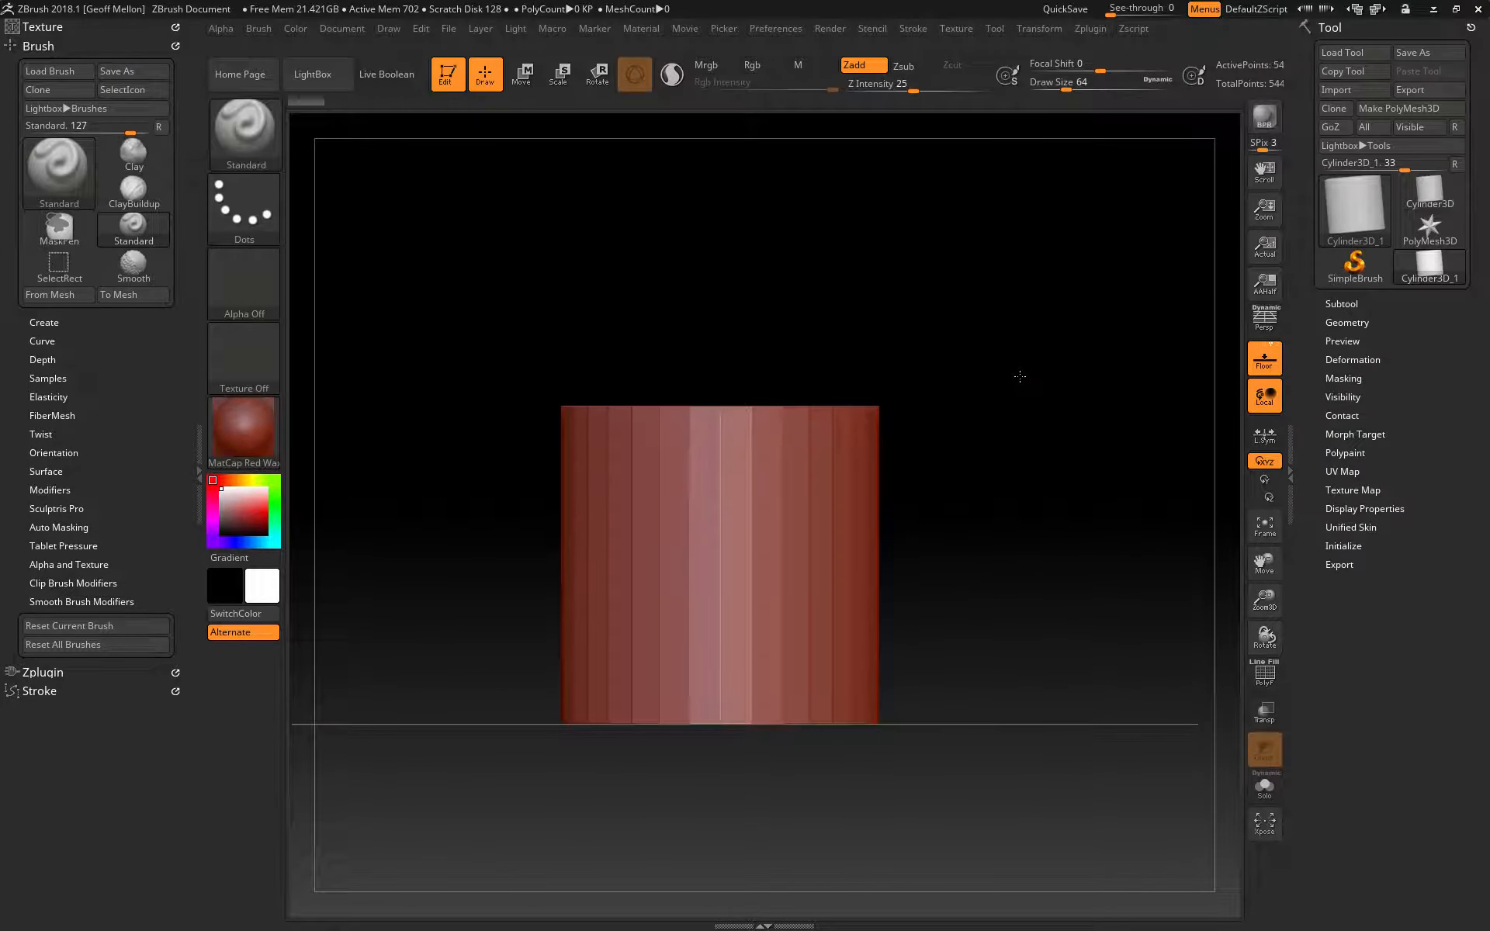
drag(1020, 376, 1068, 334)
mouse_move(1085, 480)
alt+mouse_down()
mouse_move(1068, 352)
mouse_move(1062, 514)
mouse_move(1048, 415)
mouse_move(1051, 521)
mouse_move(1058, 459)
mouse_move(1005, 465)
mouse_move(1008, 350)
mouse_move(1006, 584)
alt+mouse_up()
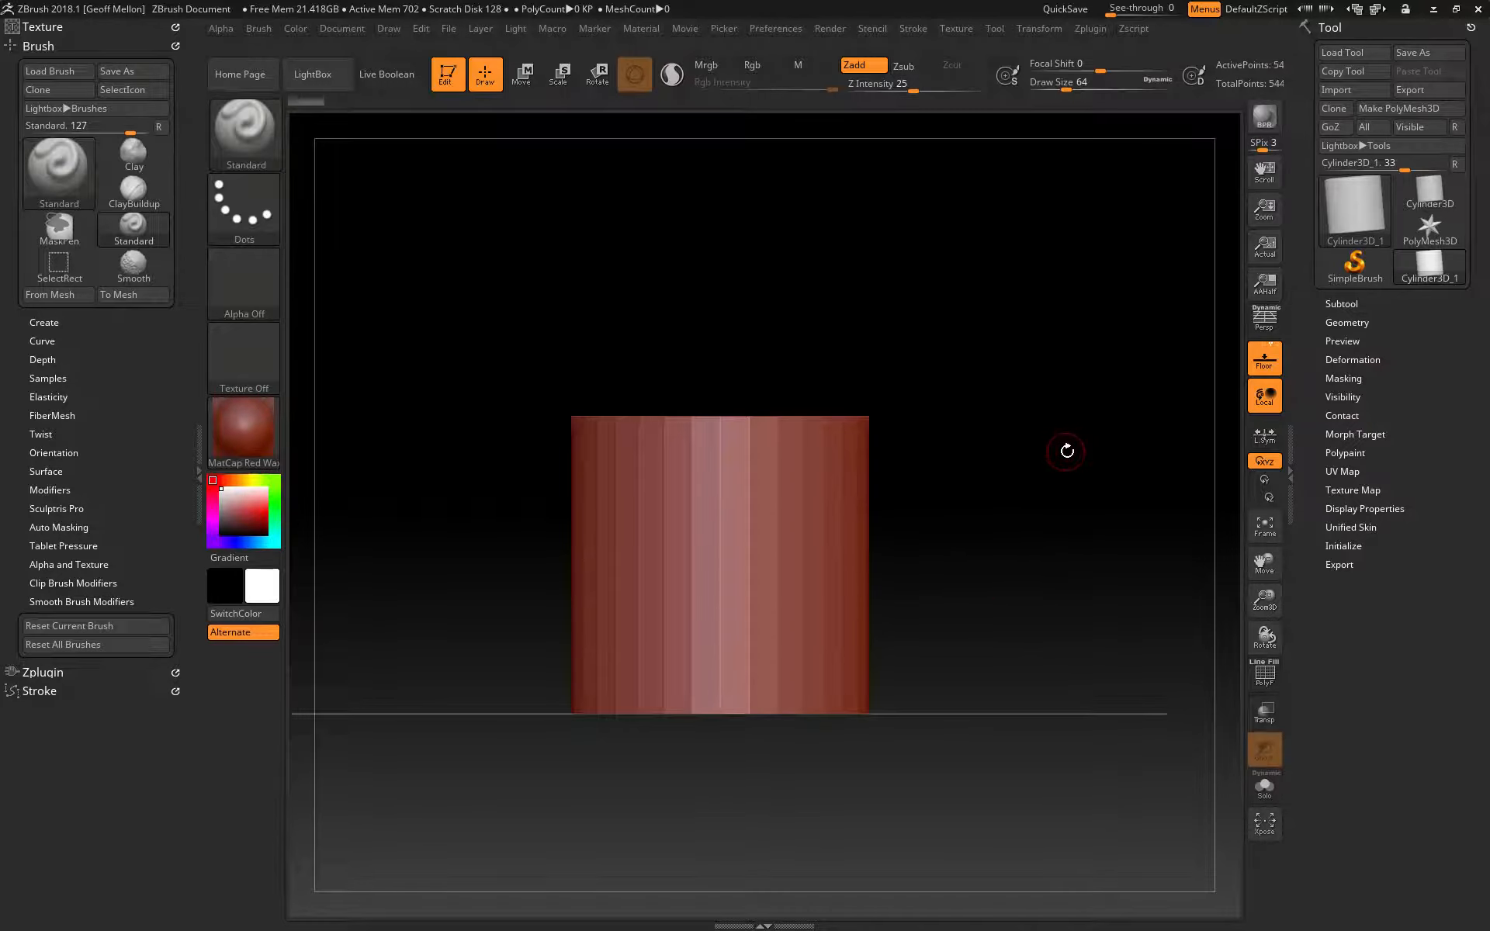
drag(1028, 435, 1051, 342)
alt+drag(1034, 529, 1008, 508)
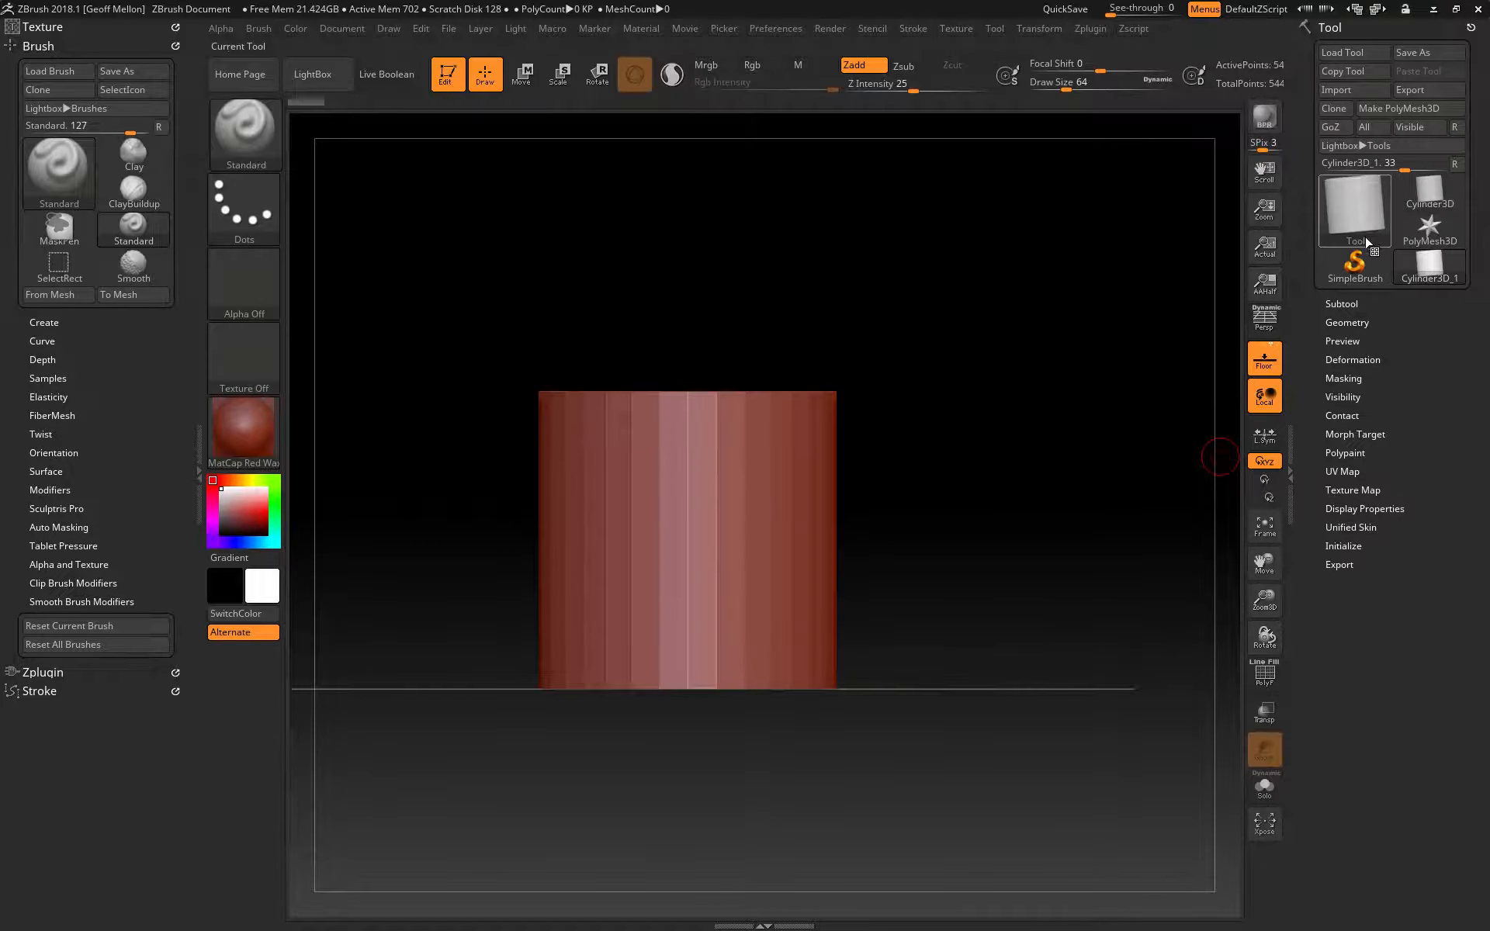
Duplicate the cylinder as a second subtool and make the original Cylinder3D_1 active again.
click(1360, 305)
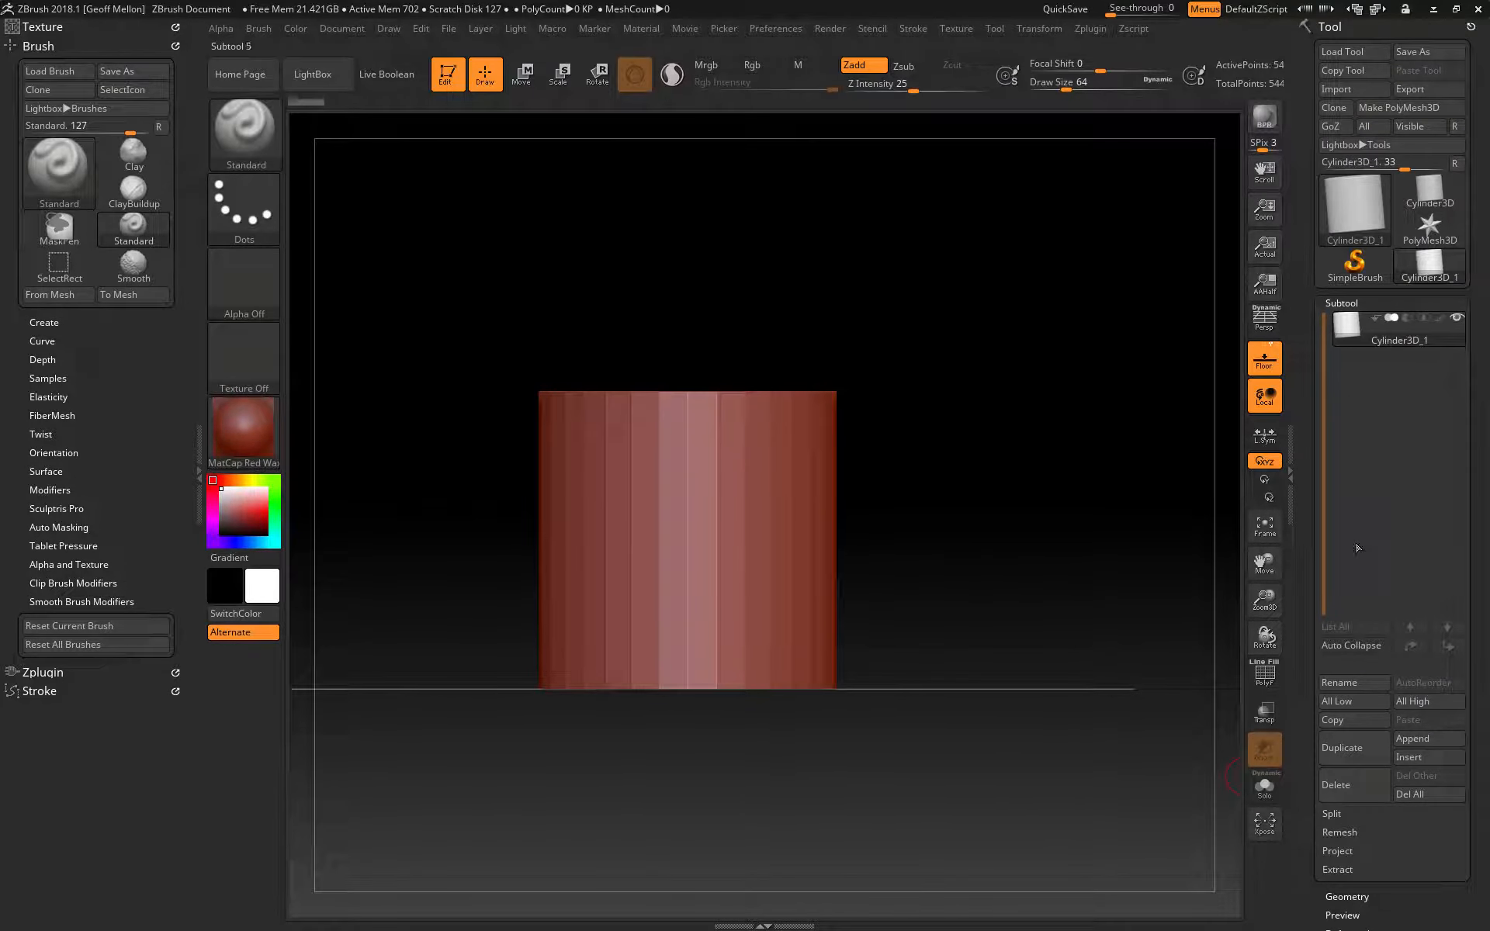
click(1339, 750)
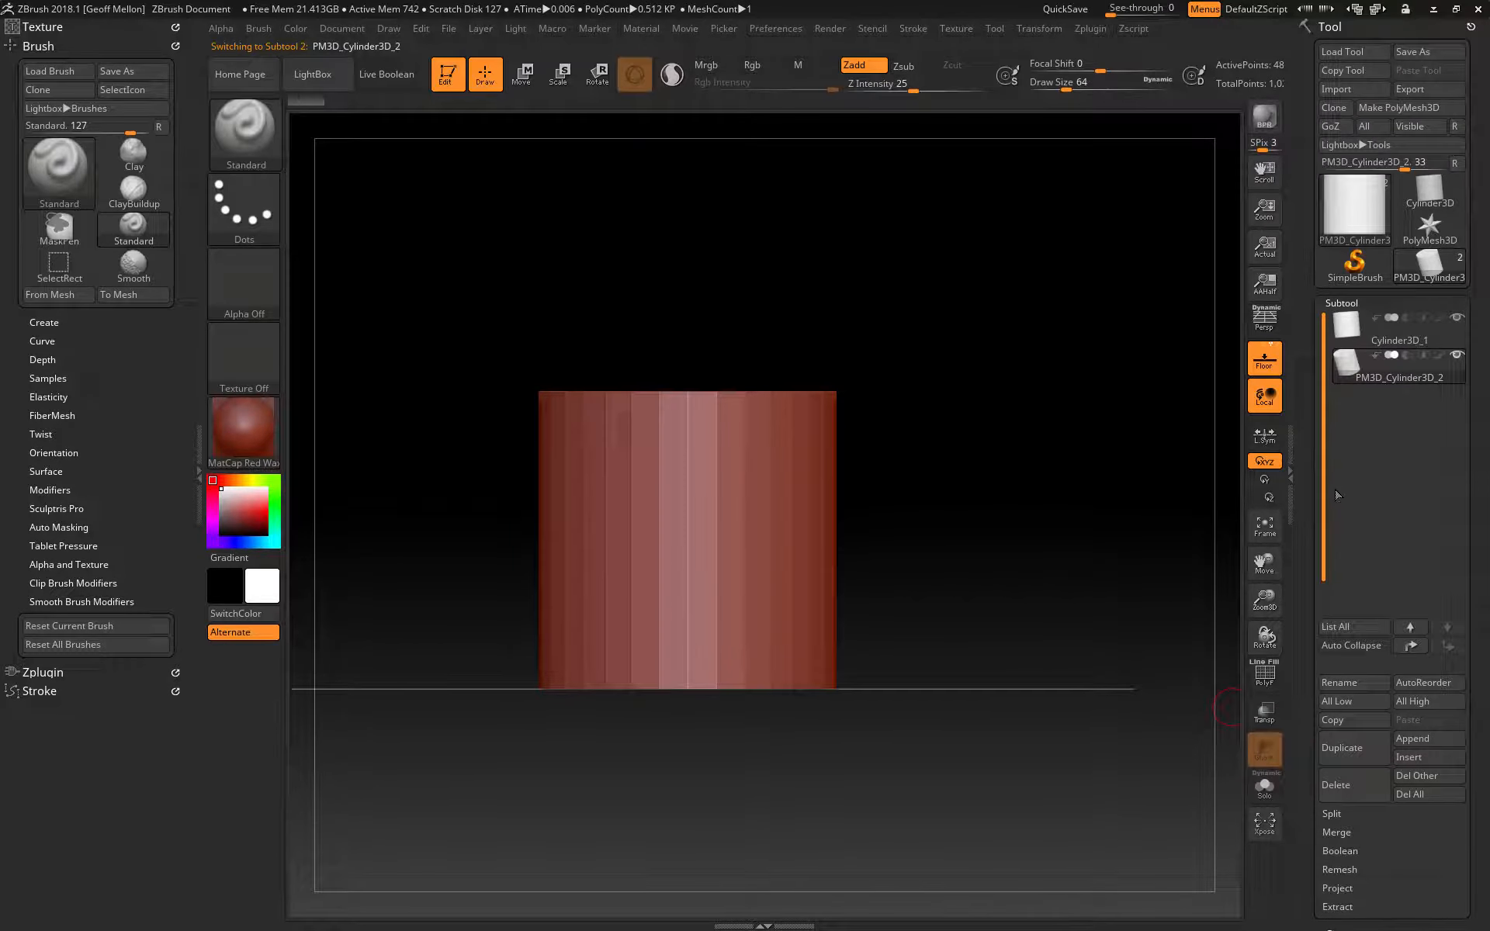
mouse_move(1386, 385)
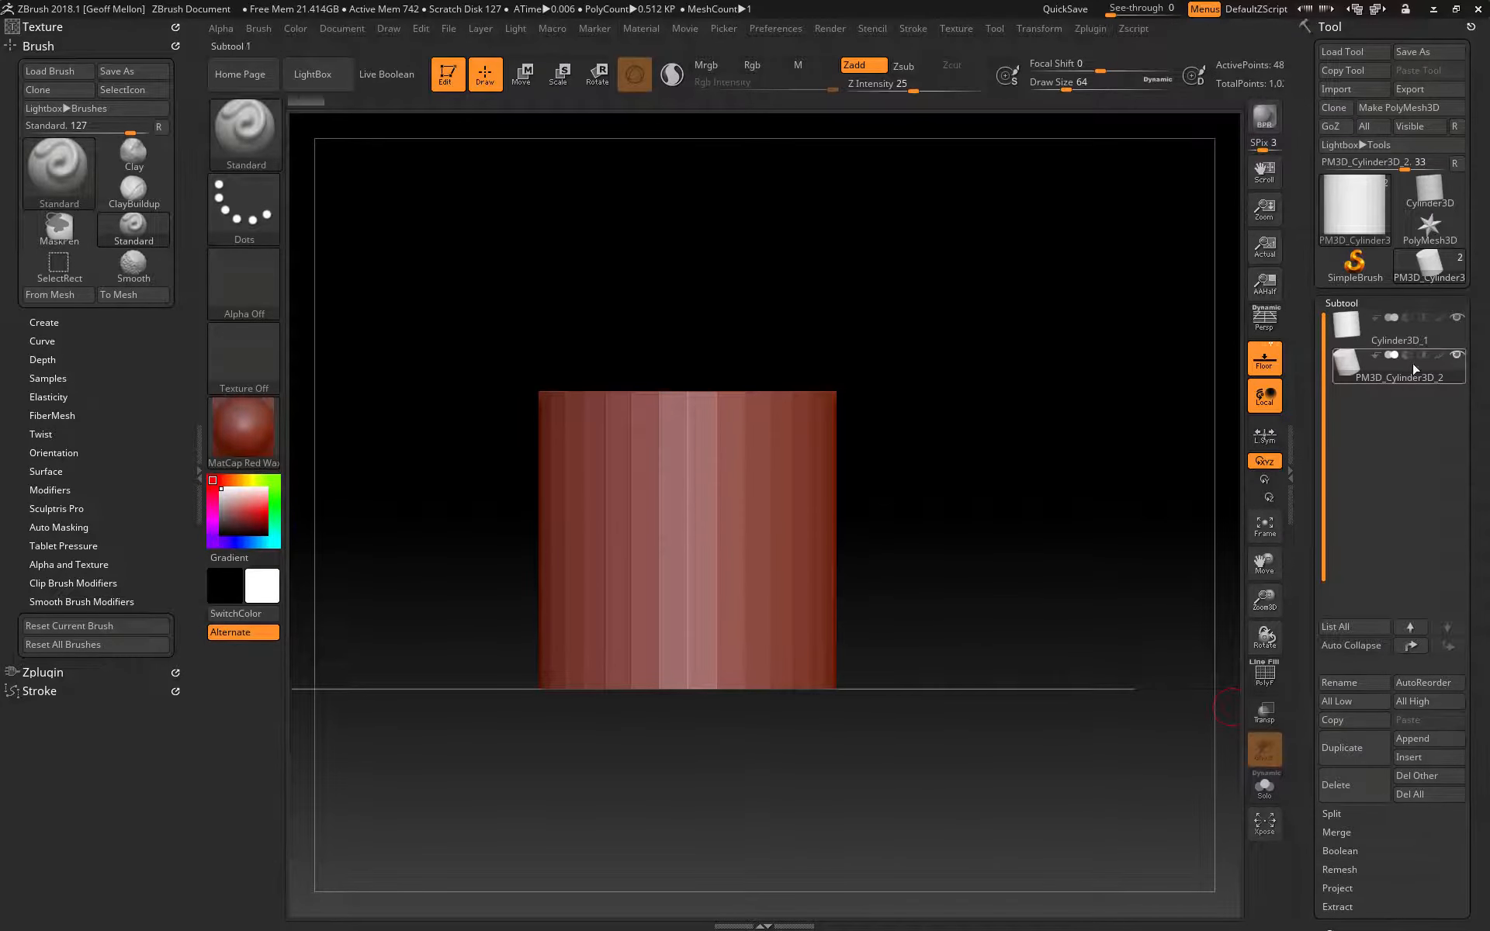
mouse_move(1455, 384)
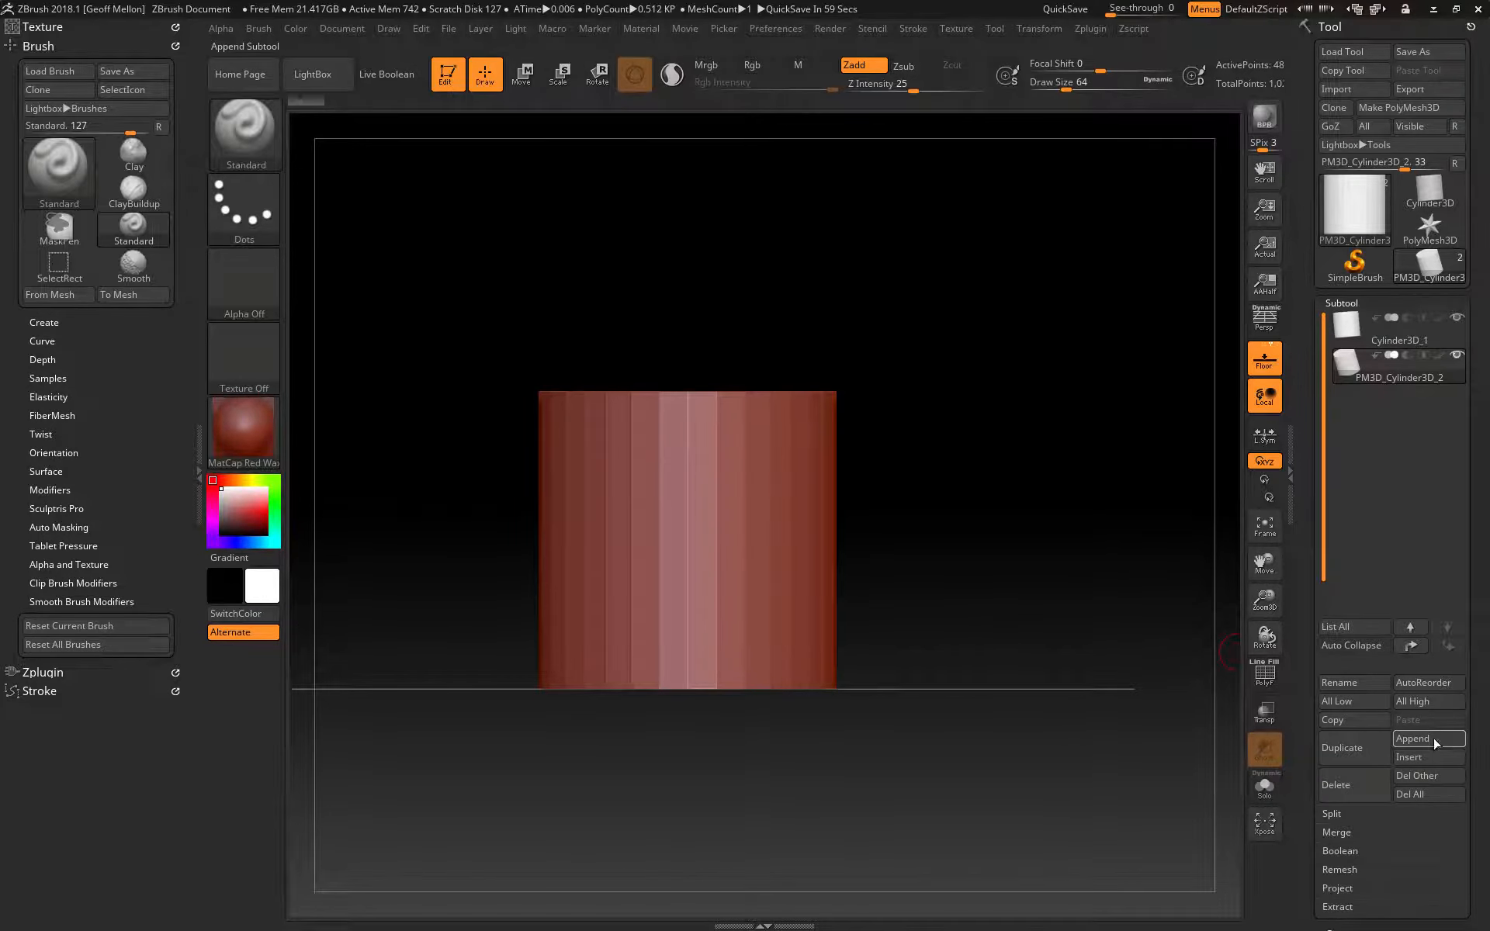
click(1412, 626)
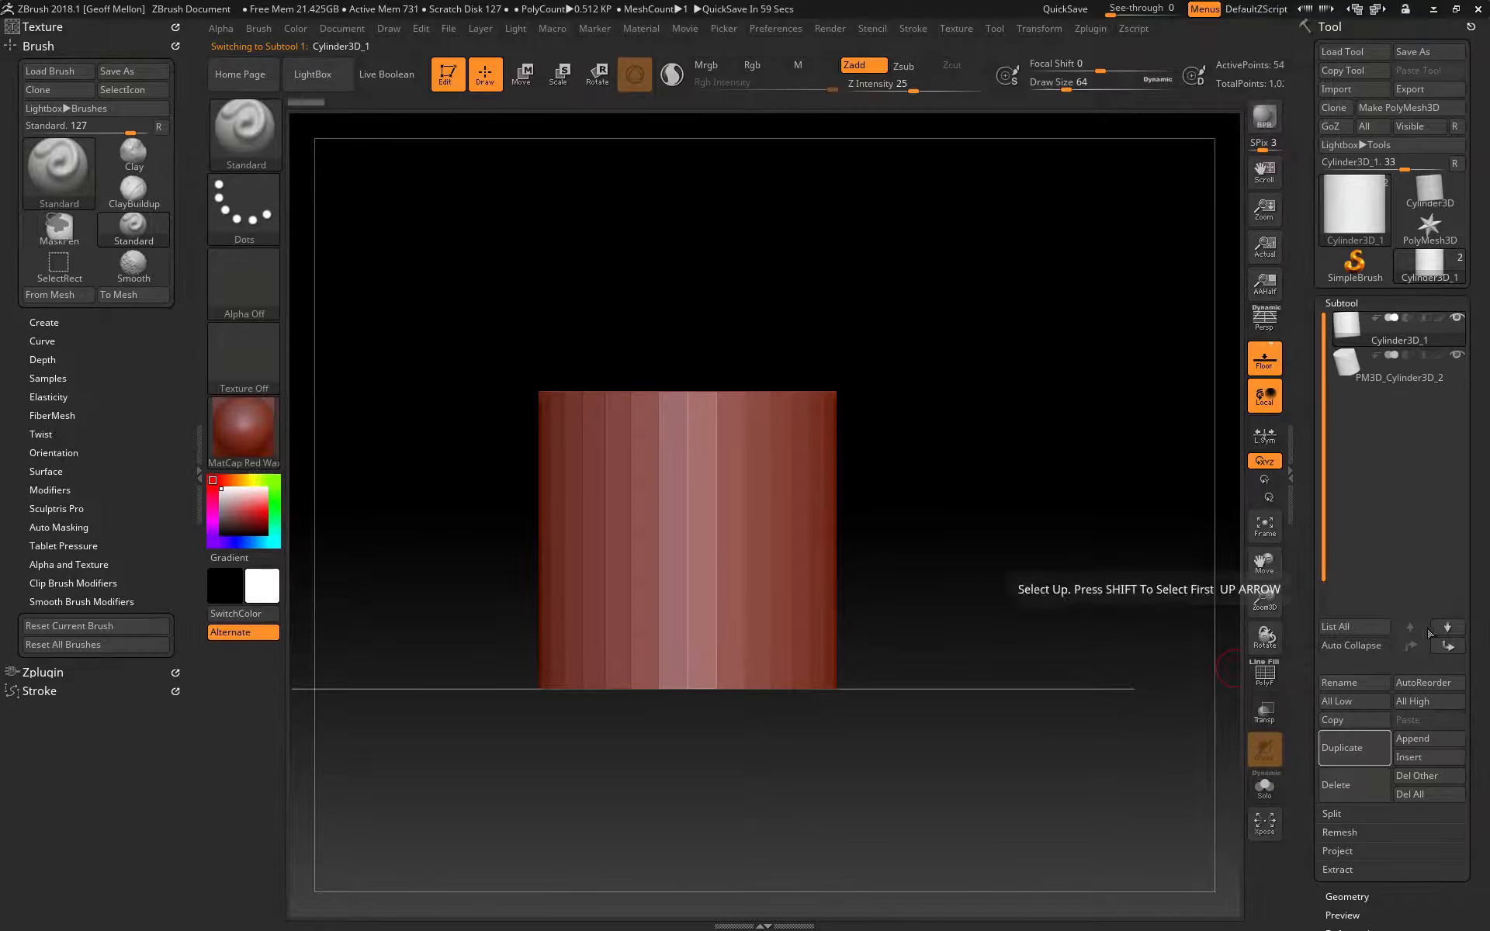
click(1442, 628)
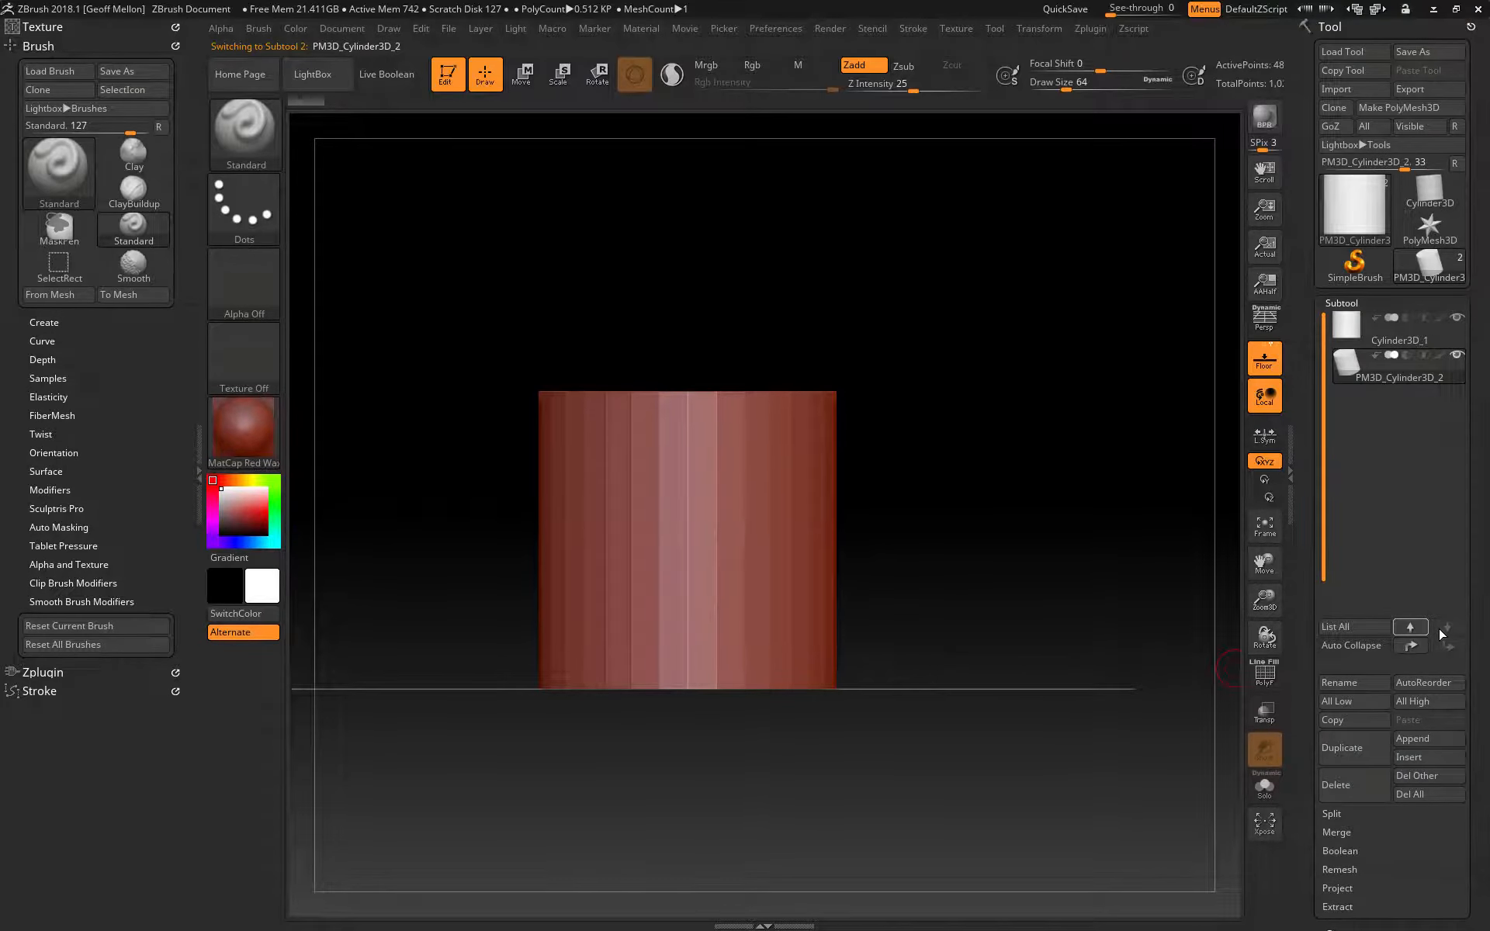
key(Up)
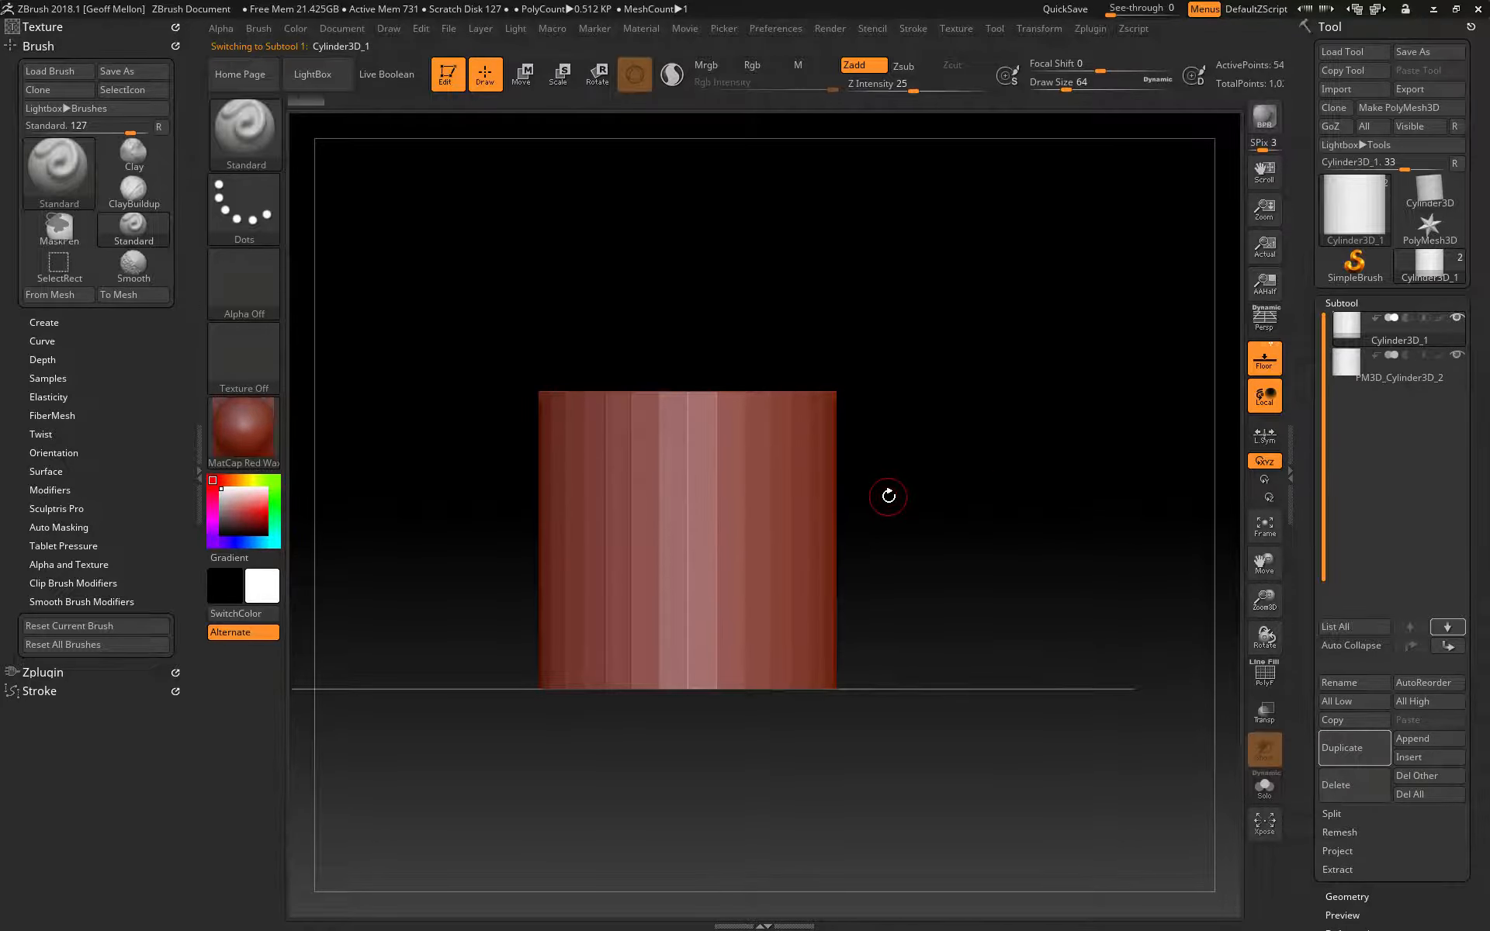
click(752, 498)
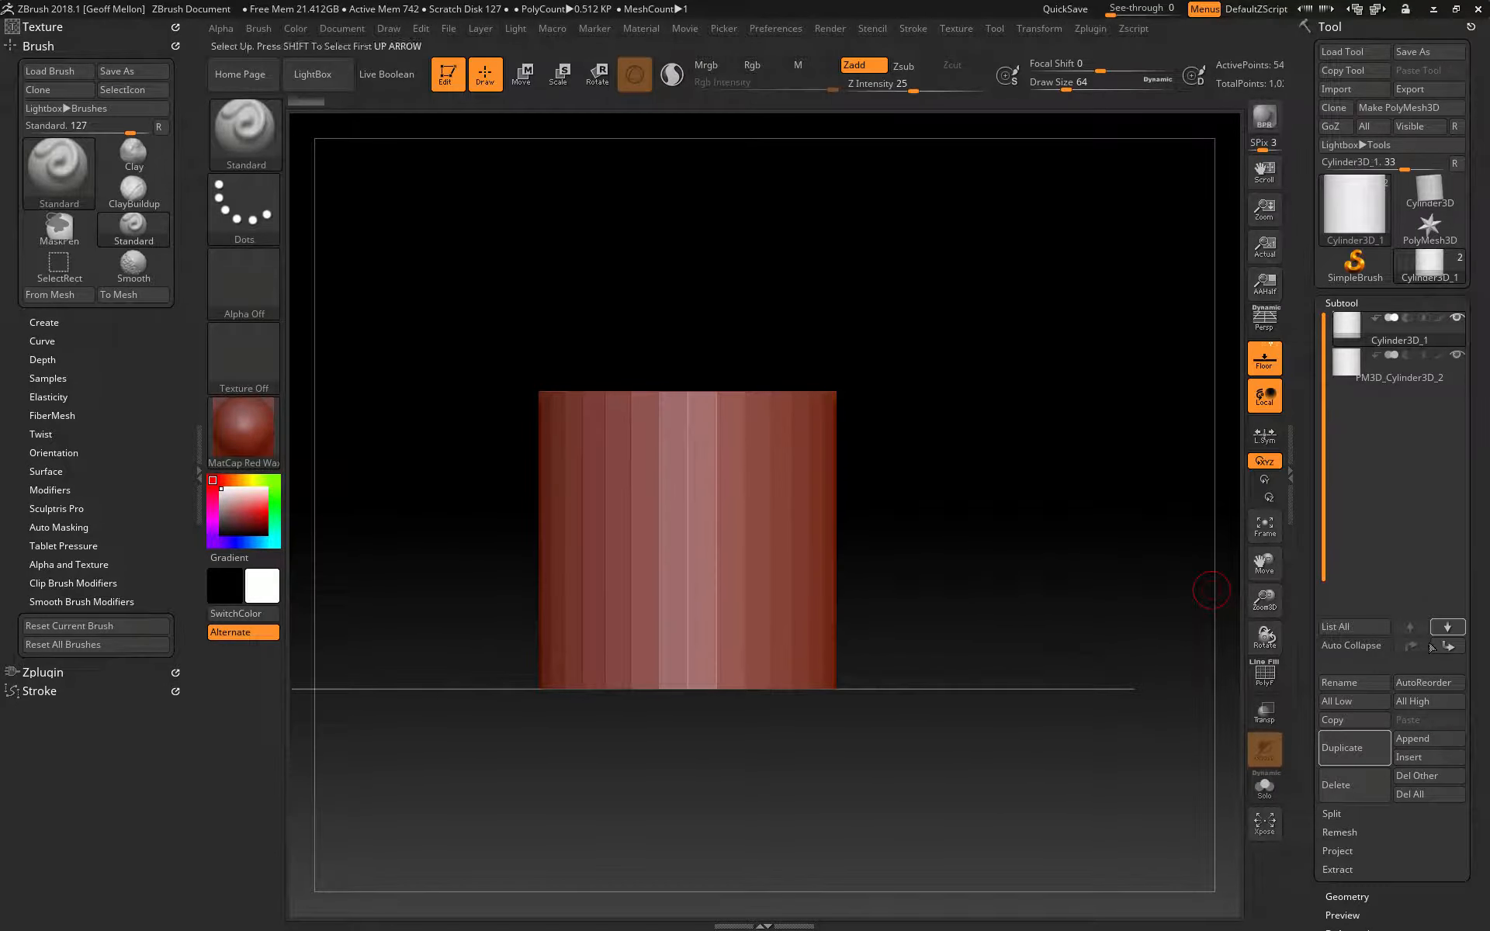
Delete the original Cylinder3D_1 subtool and keep its duplicate.
click(1333, 786)
click(1213, 821)
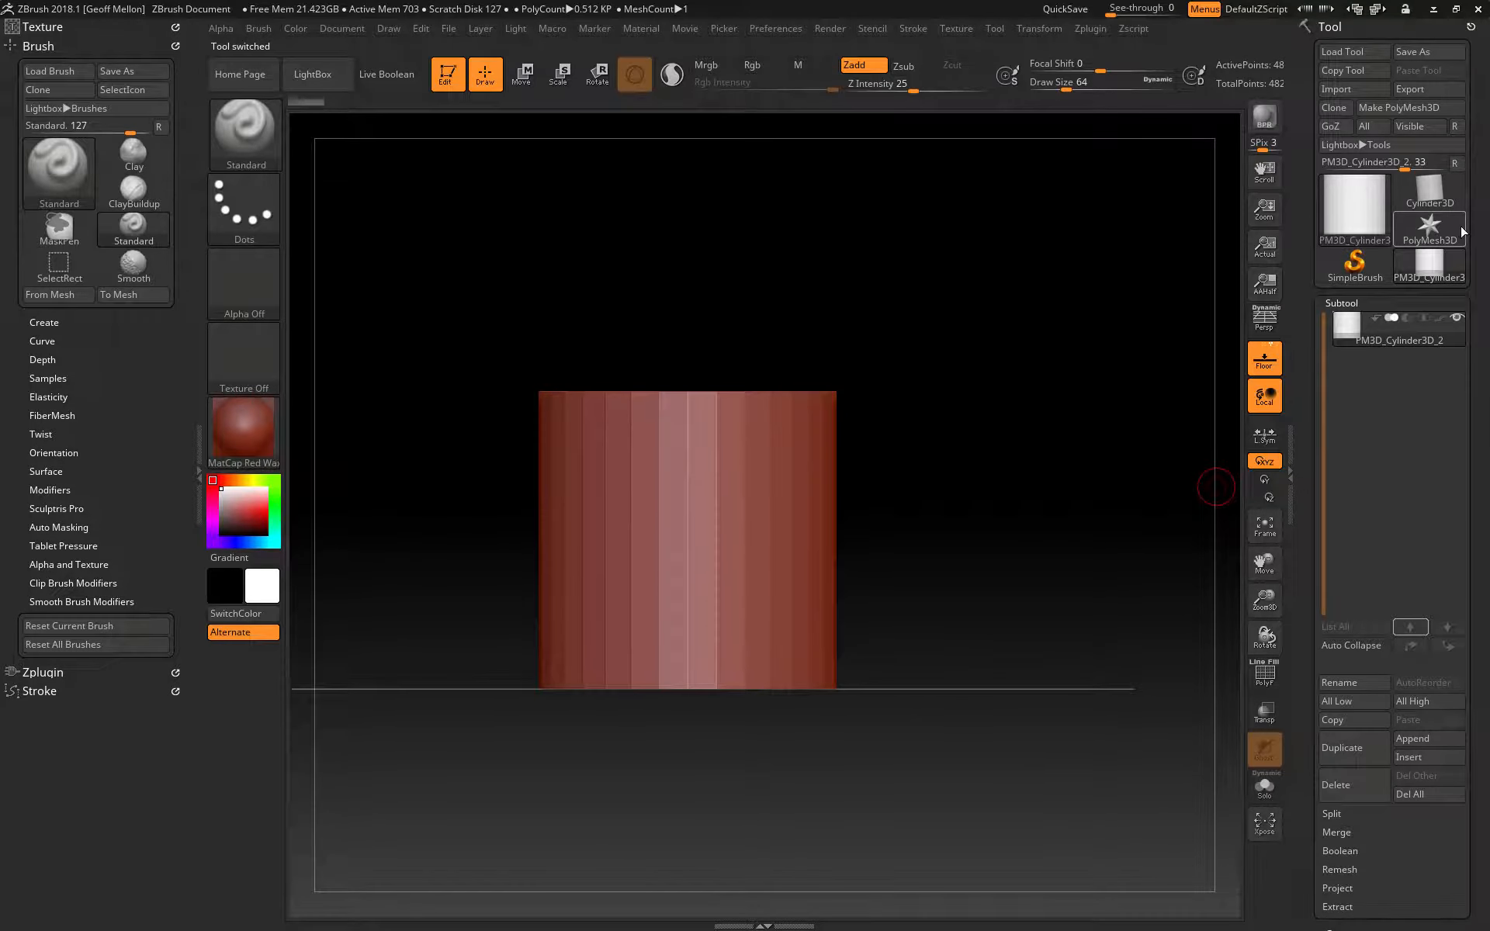
mouse_move(1440, 202)
mouse_move(1331, 243)
mouse_move(1378, 237)
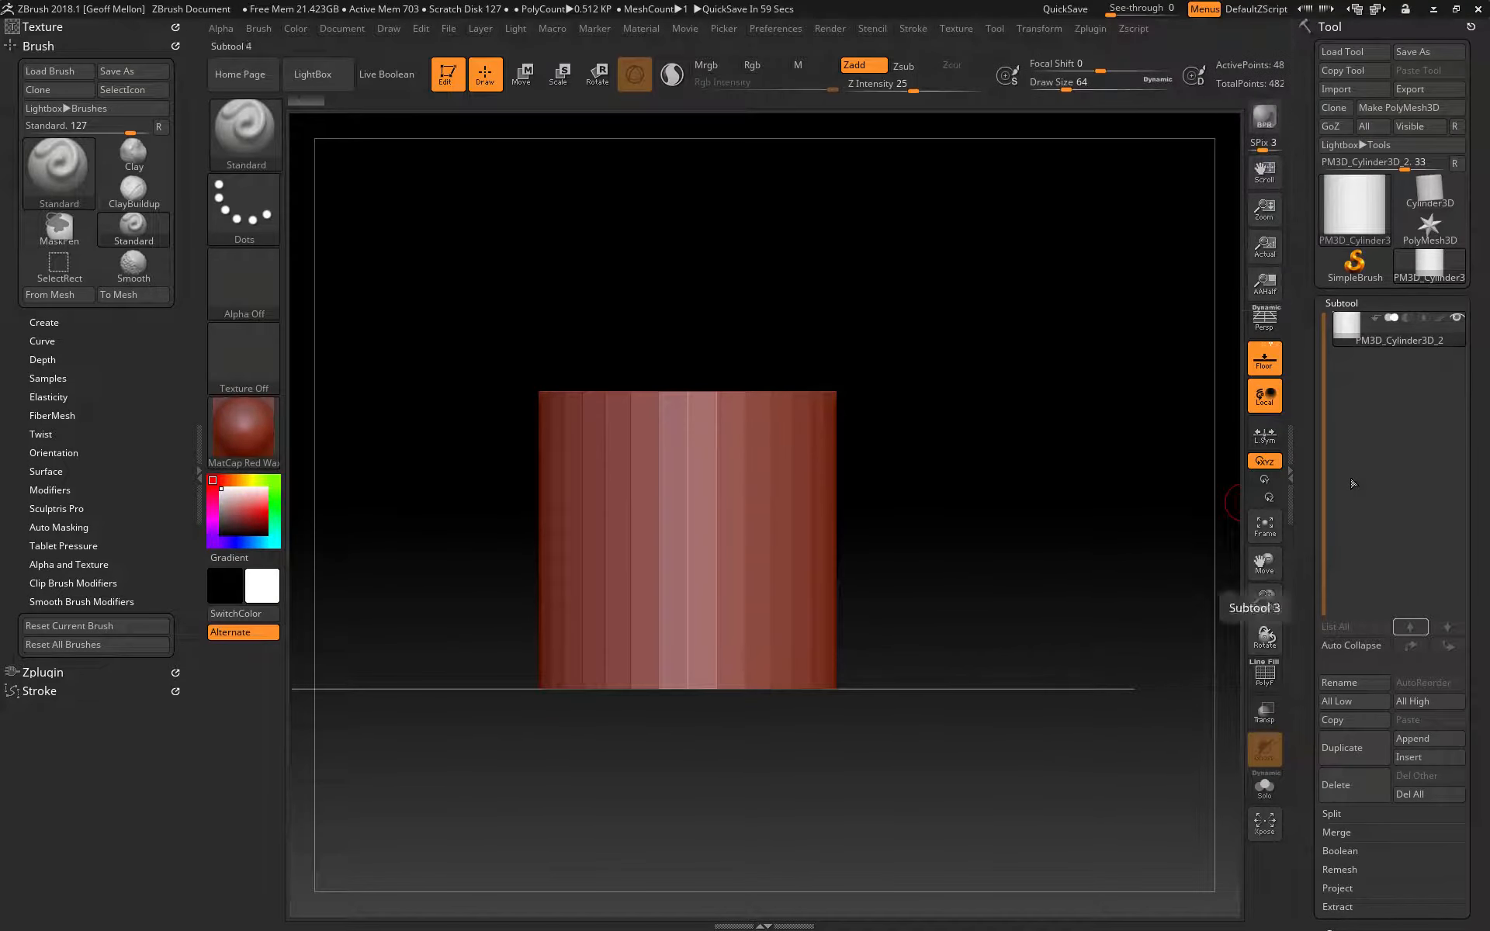
drag(715, 501, 833, 607)
key(ctrl+z)
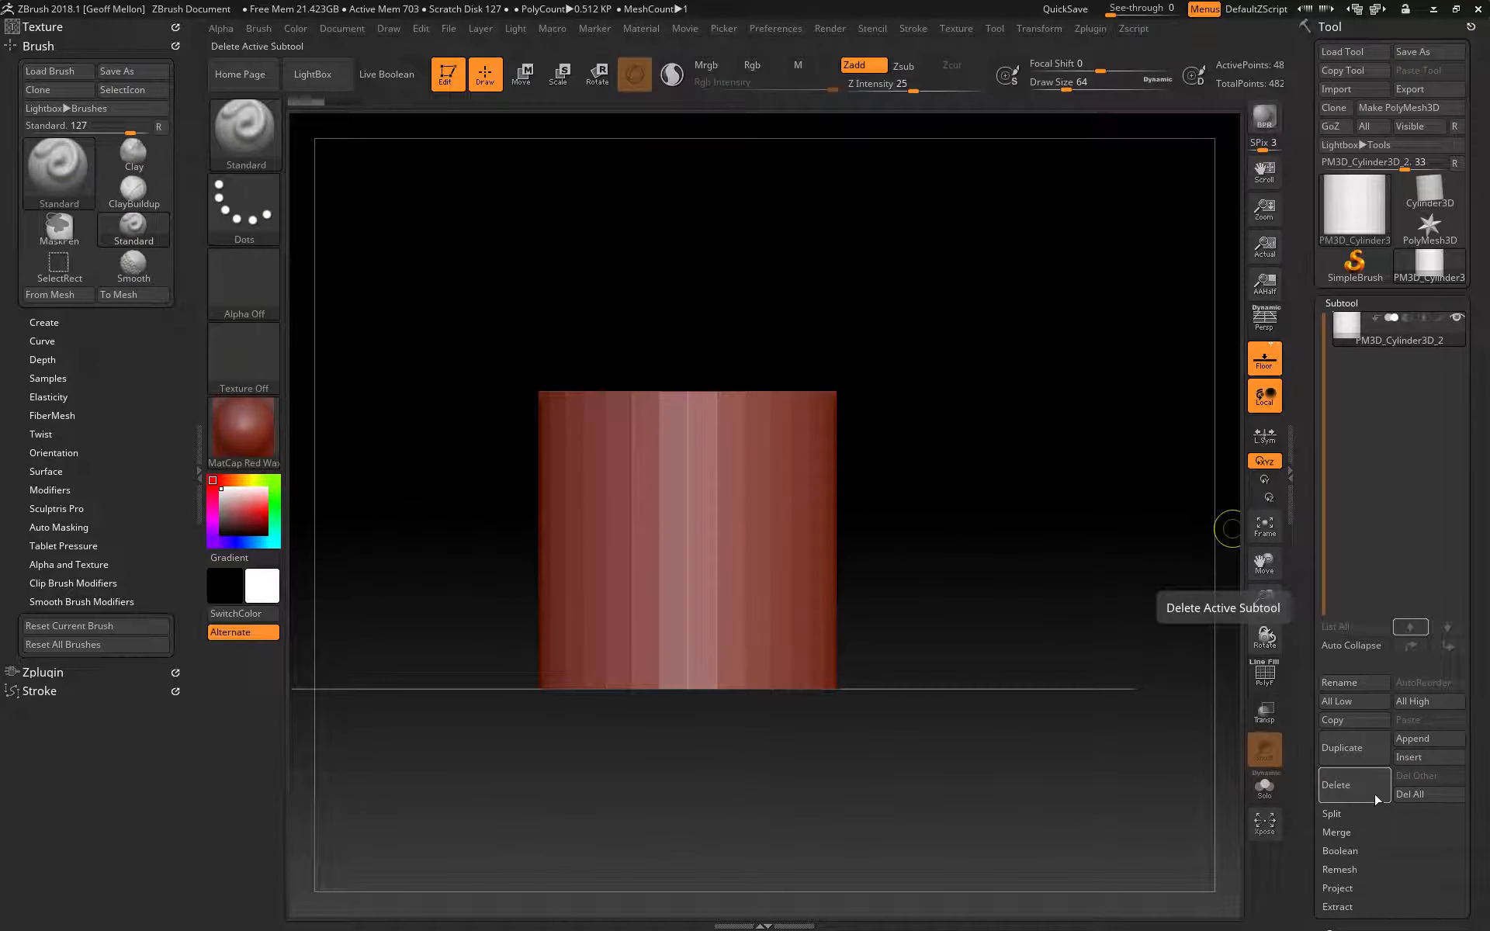
Switch to the Cylinder3D tool, duplicate its subtool and delete the duplicate.
click(1355, 785)
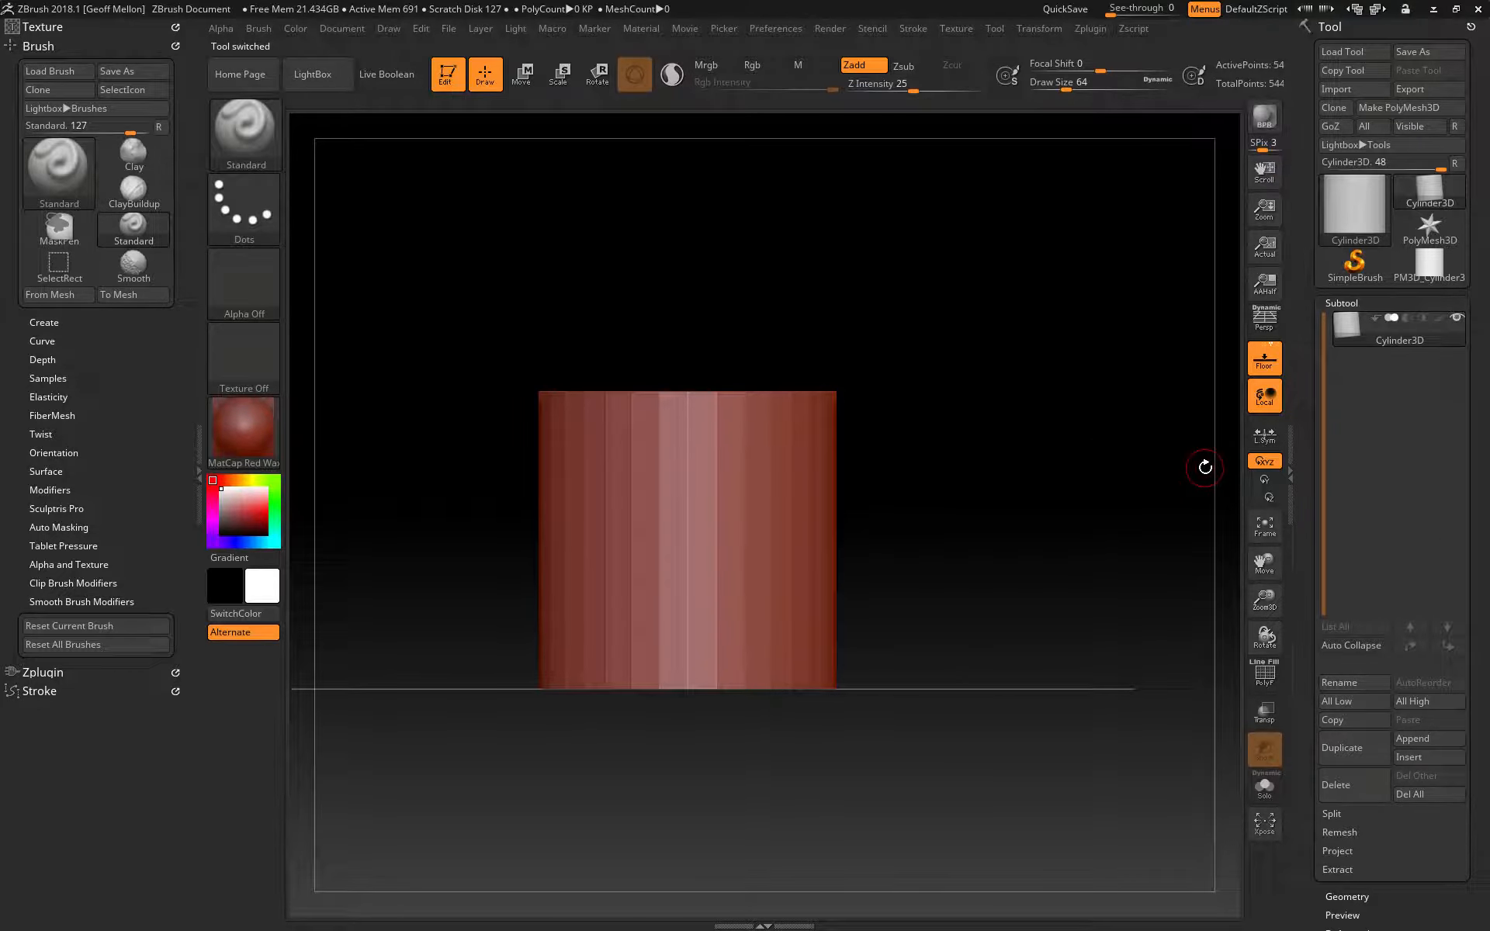
click(1343, 758)
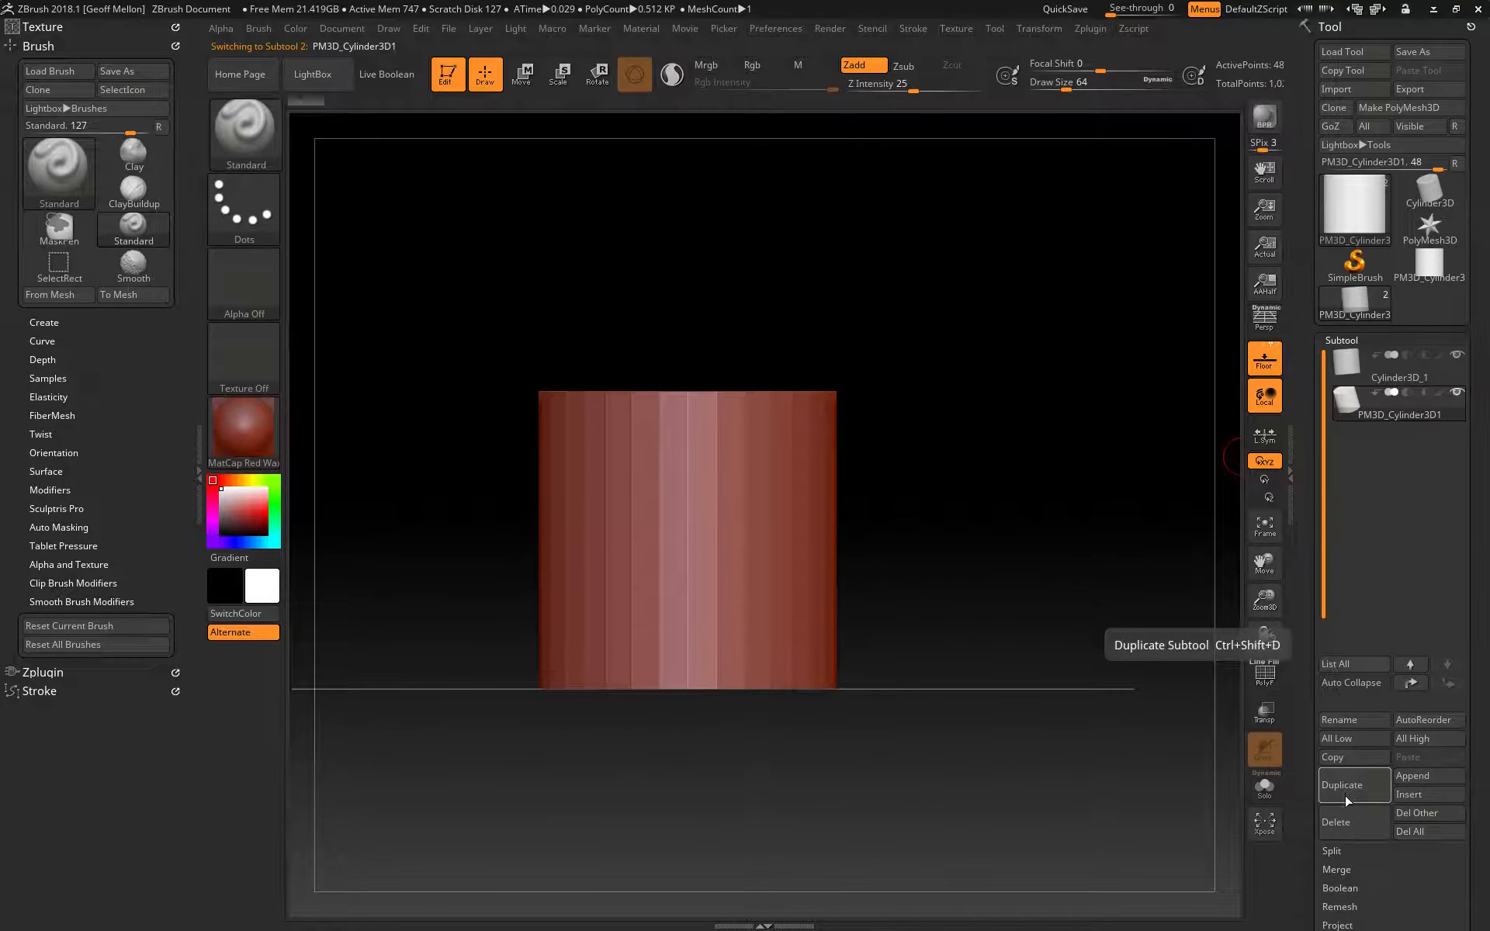
click(1352, 826)
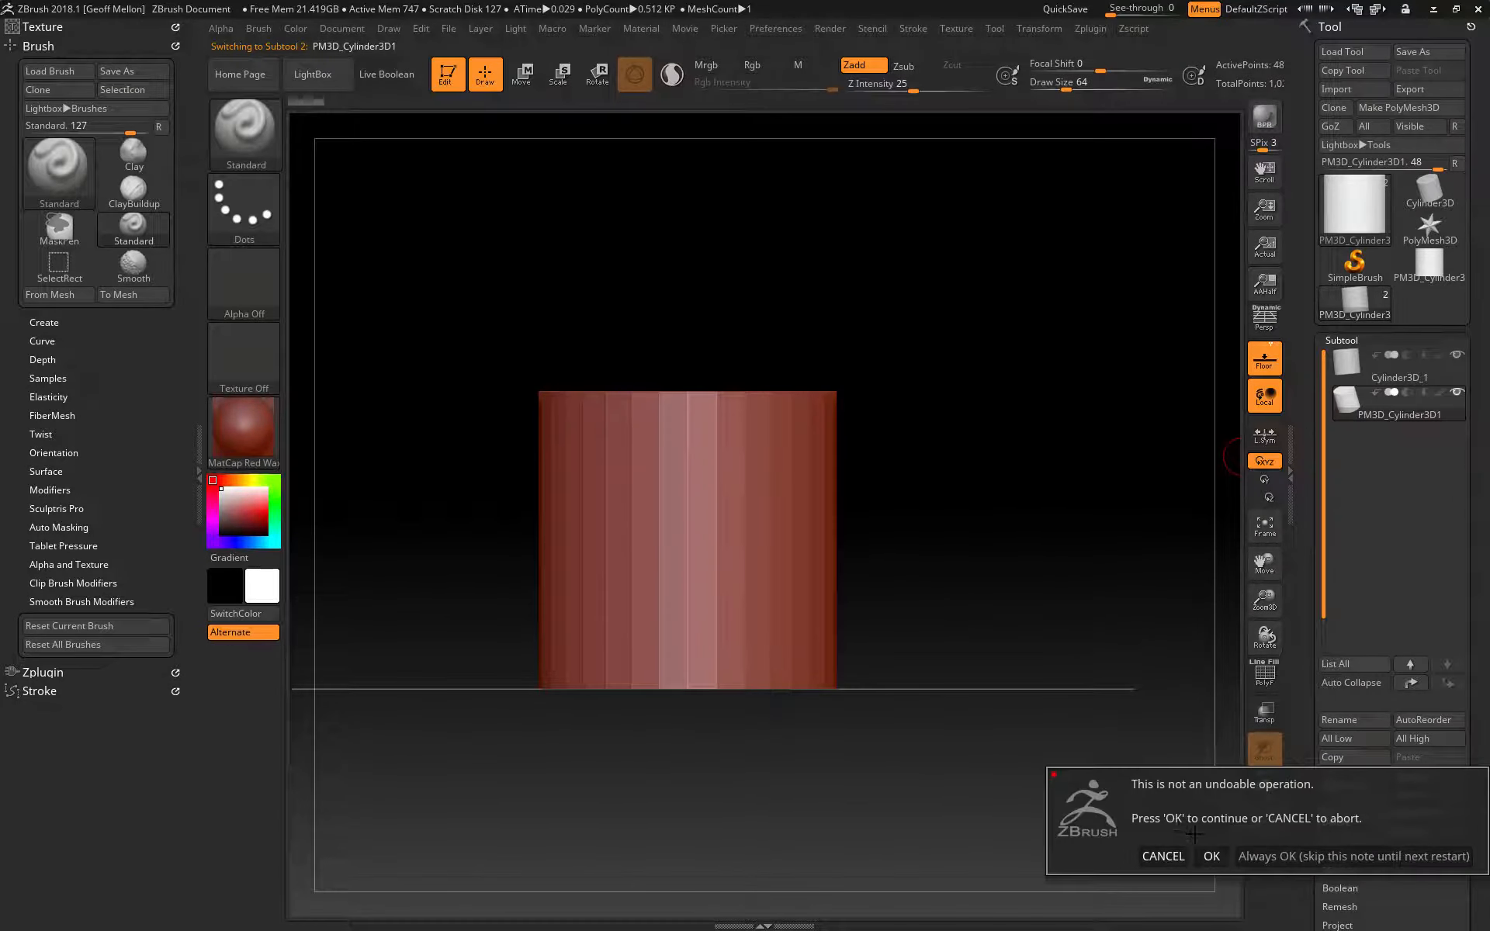
click(1211, 856)
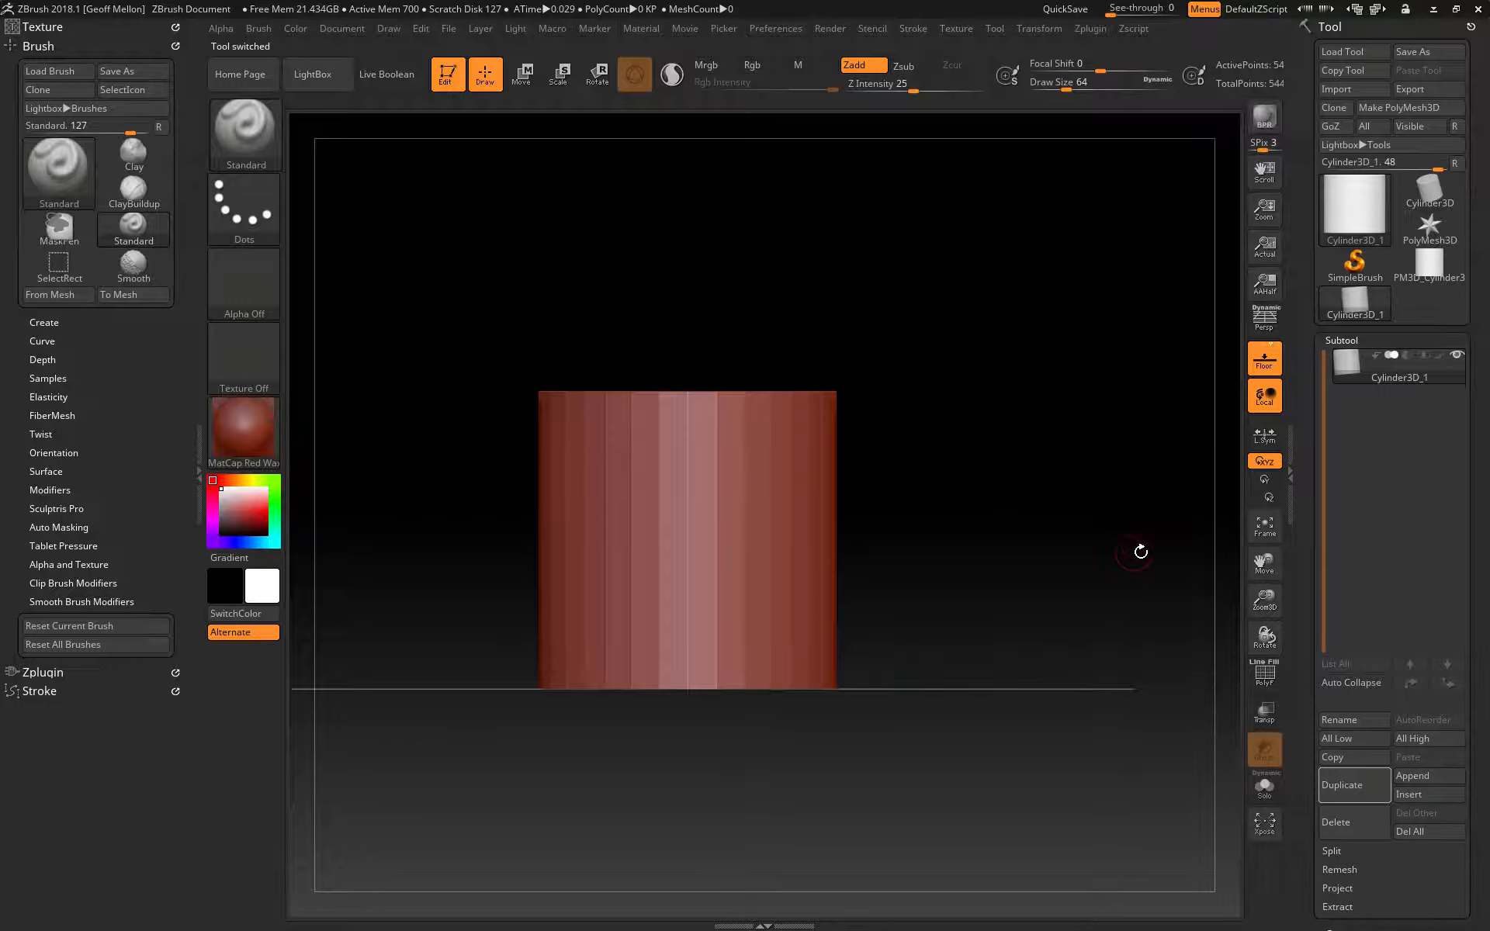
Convert the Cylinder3D_1 primitive into an editable PolyMesh3D.
mouse_move(1391, 376)
click(789, 490)
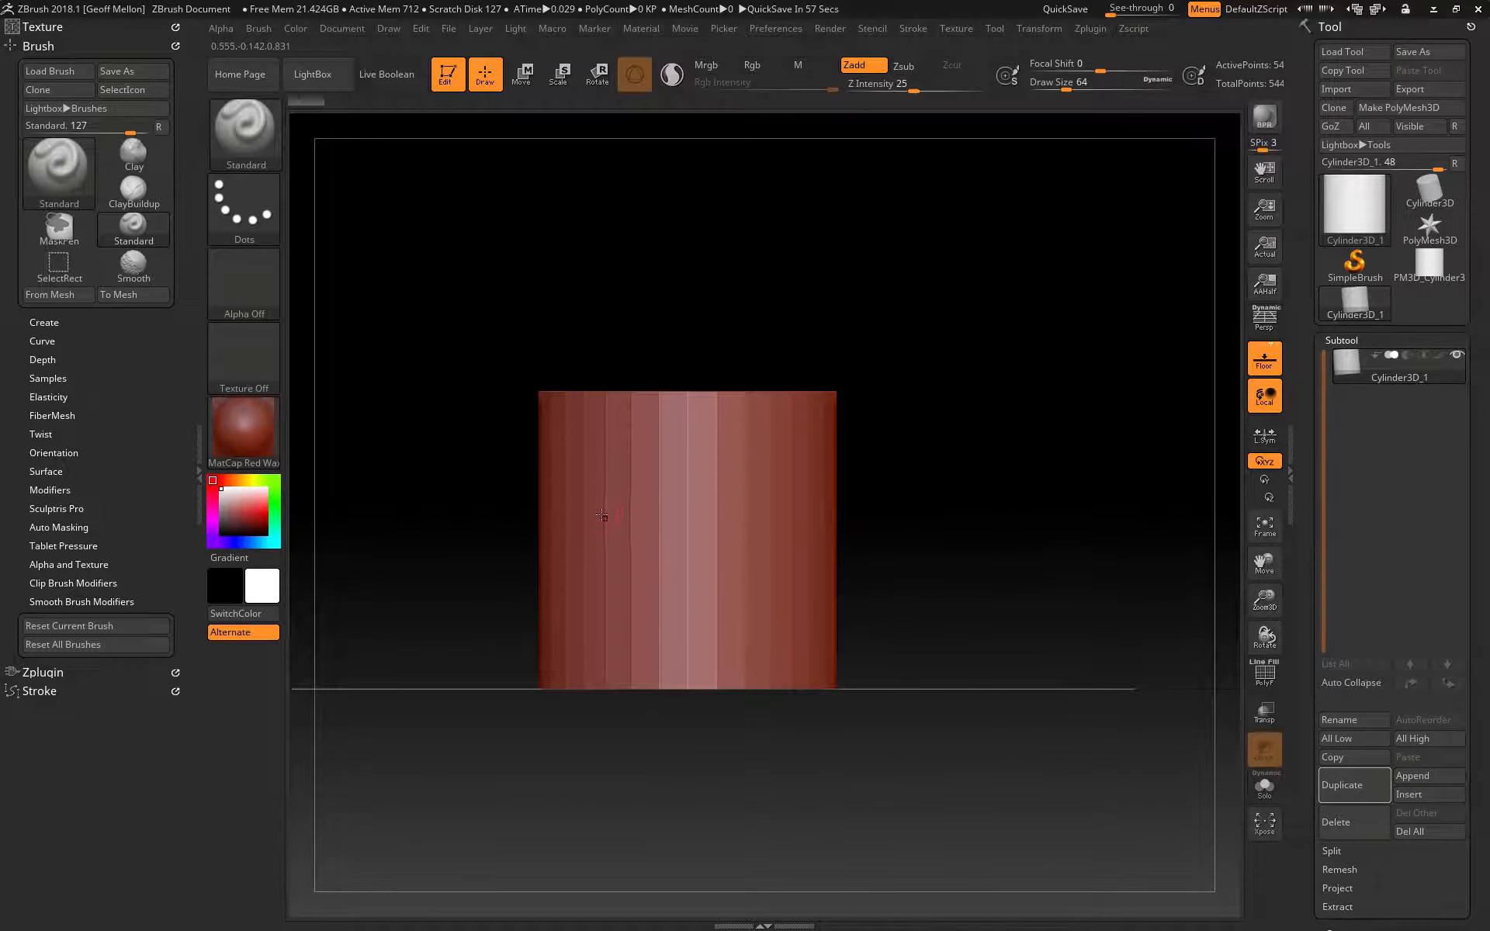
click(828, 466)
click(1408, 110)
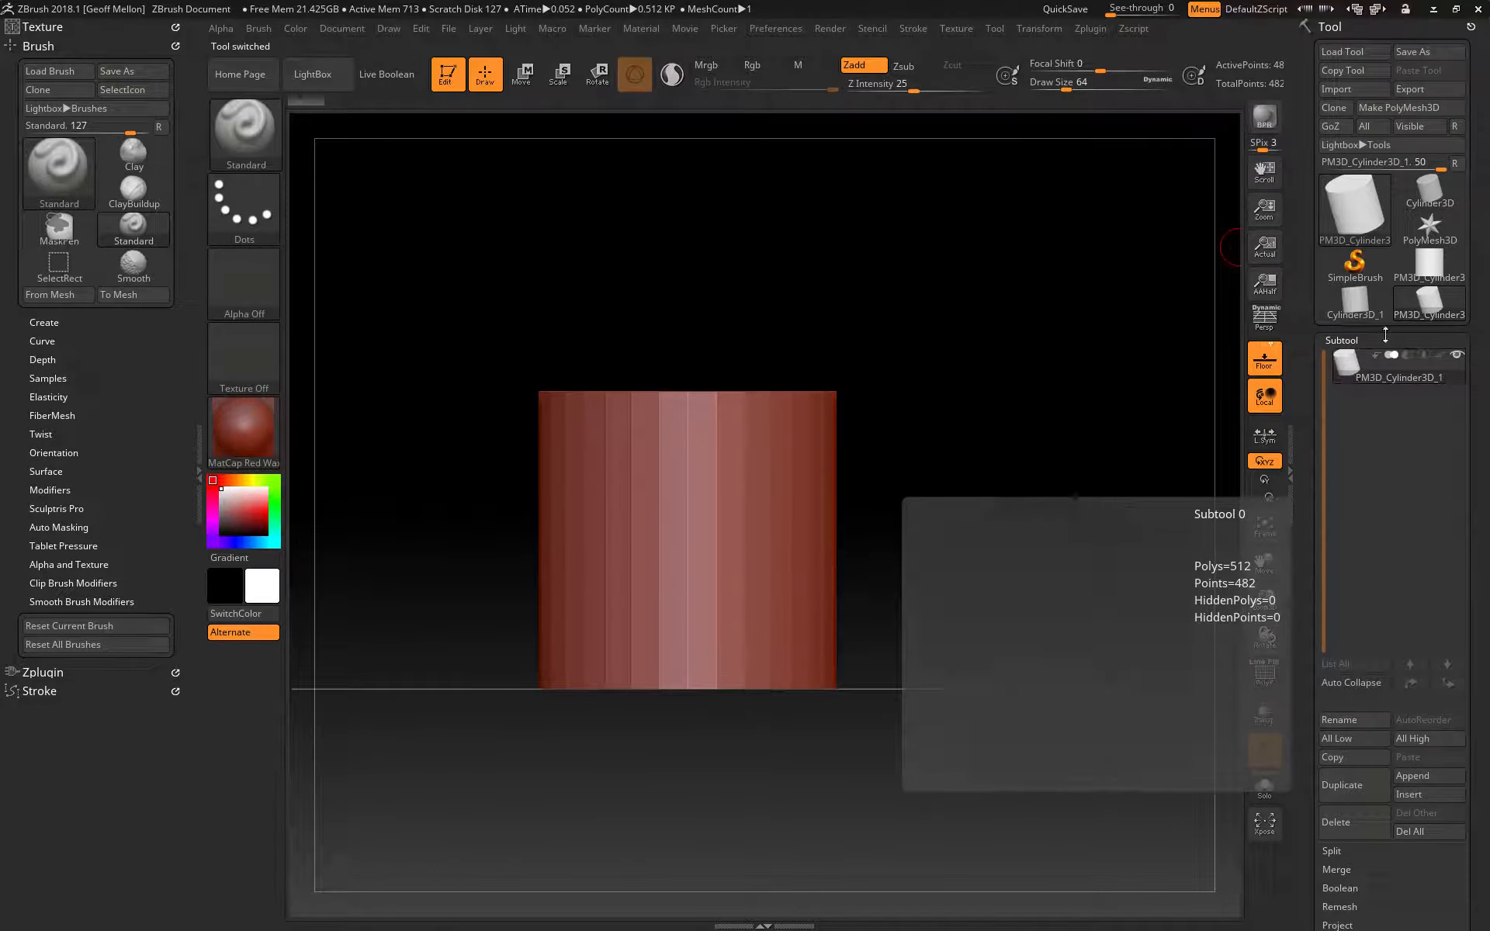
mouse_move(1336, 323)
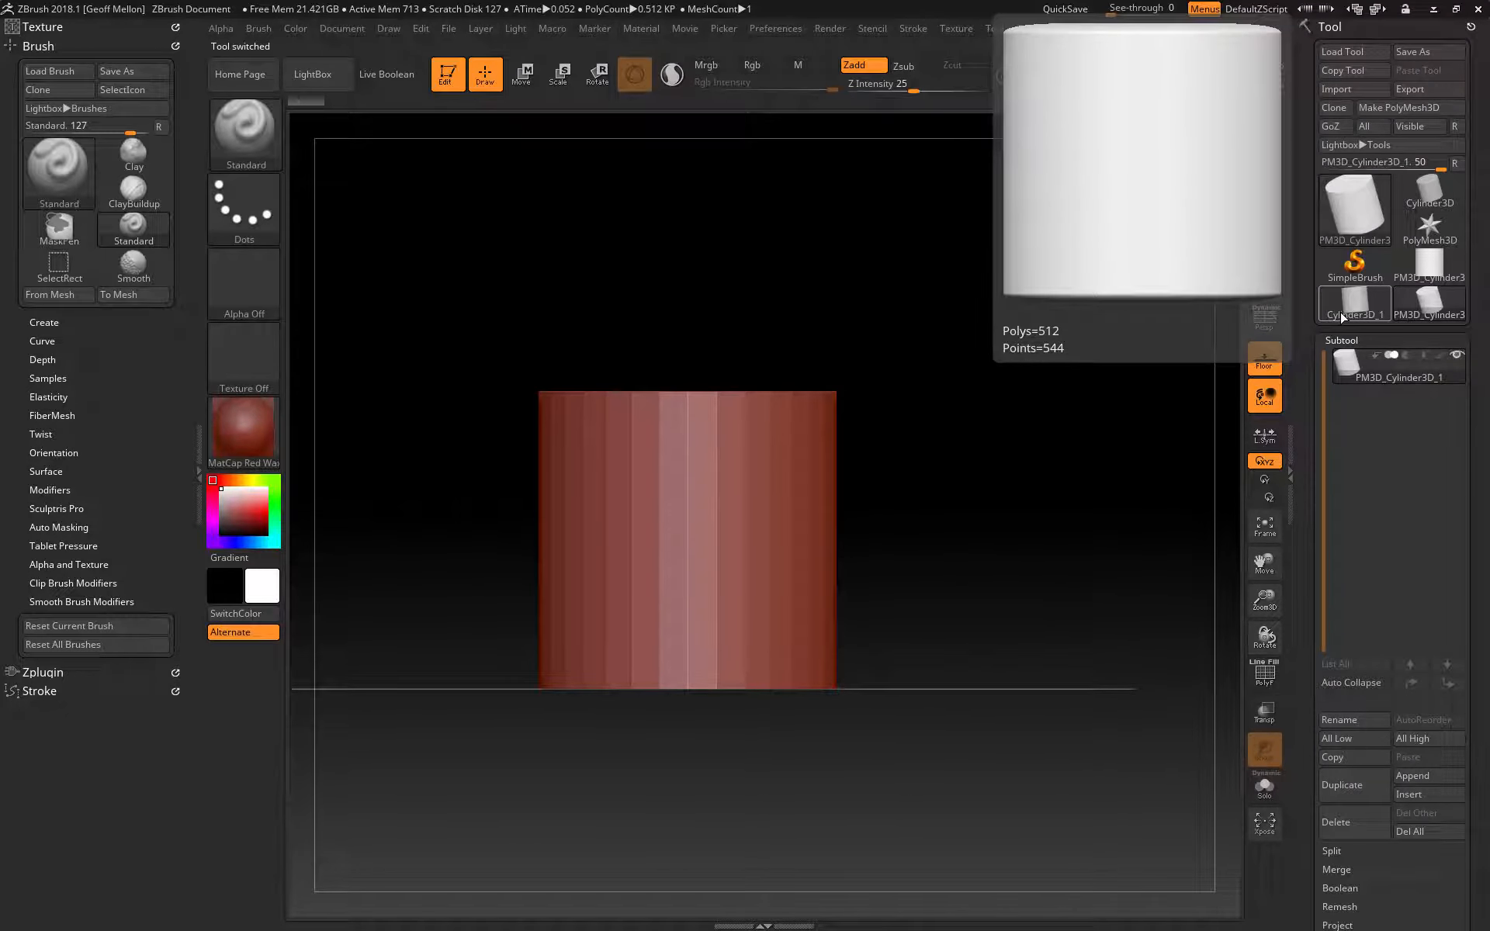
mouse_move(1417, 203)
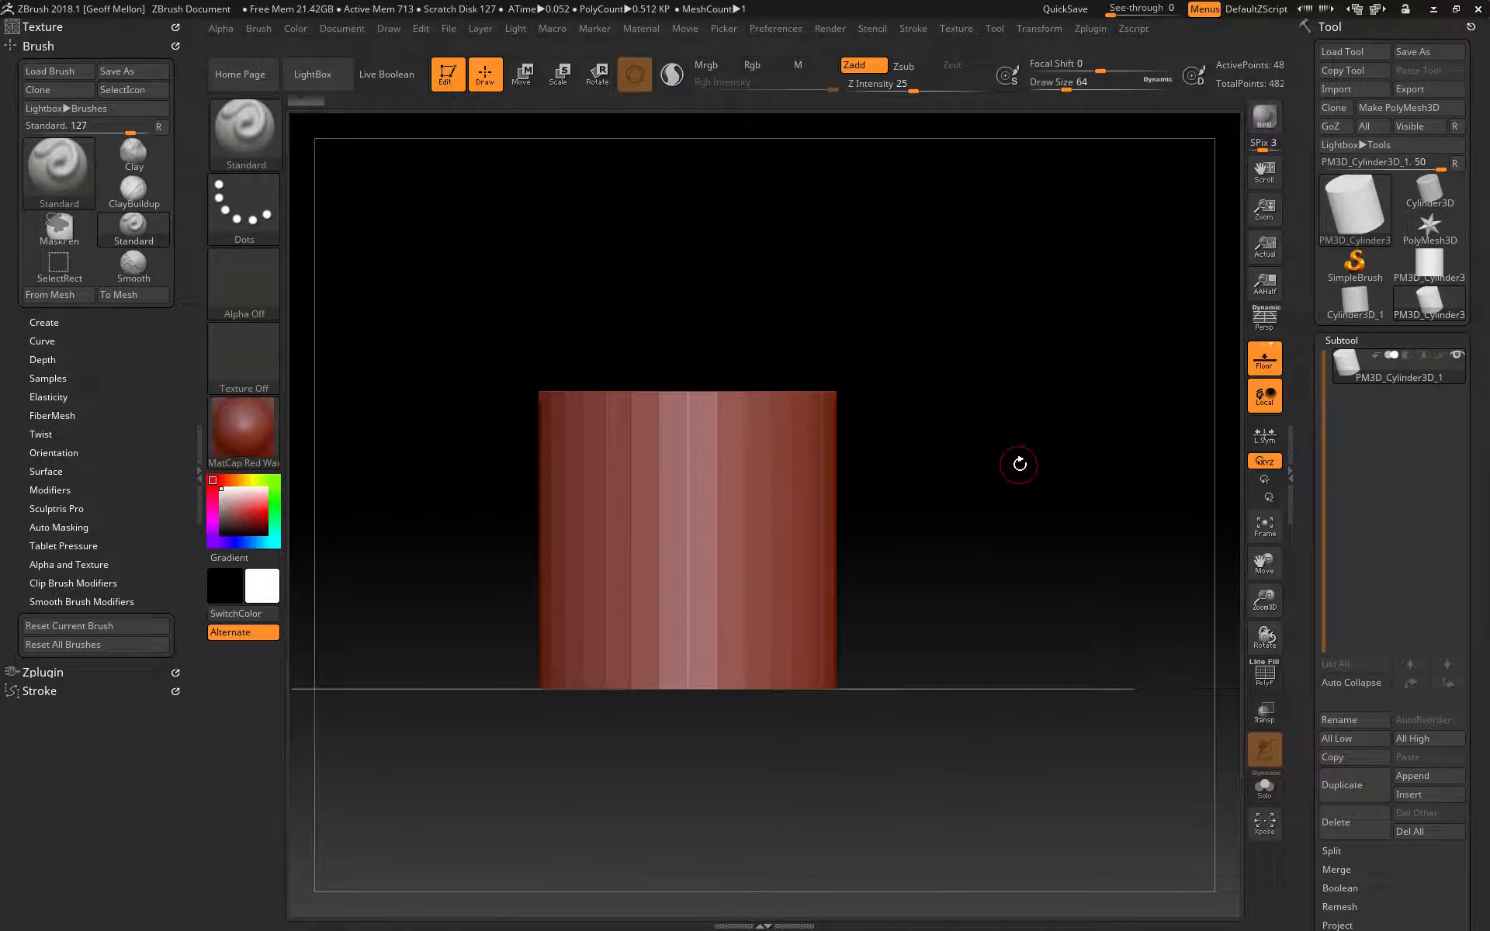
Turn on the polyframe display to examine the polygon grid of the converted cylinder.
mouse_move(964, 492)
mouse_down()
mouse_move(984, 280)
mouse_move(984, 556)
mouse_move(984, 535)
mouse_up()
mouse_move(982, 396)
mouse_down()
mouse_move(977, 473)
mouse_move(981, 376)
mouse_up()
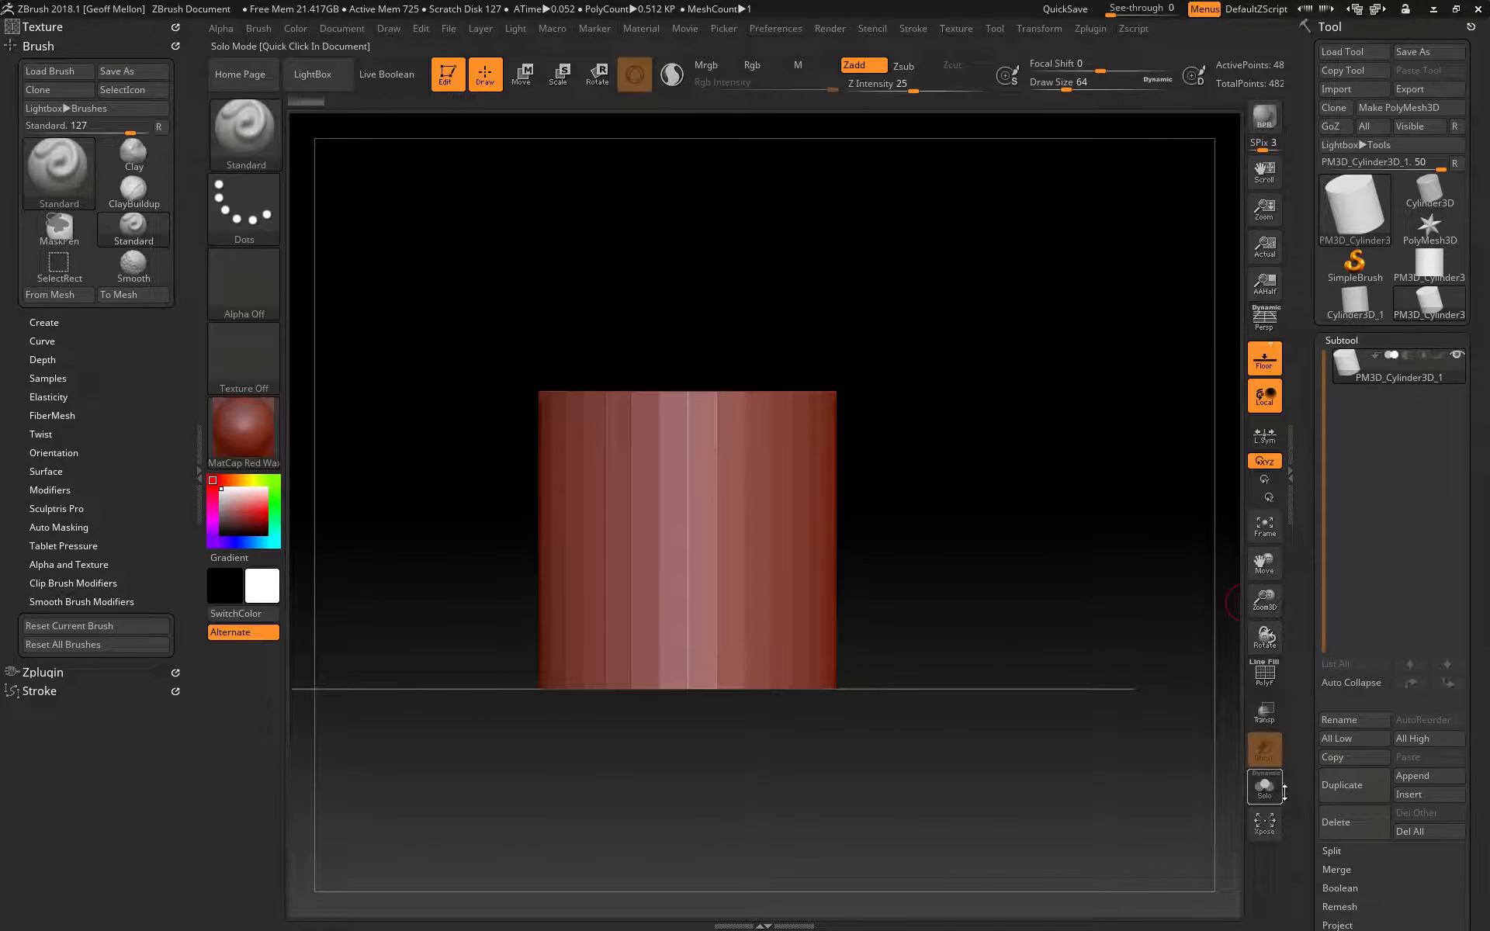
drag(1304, 809, 1304, 685)
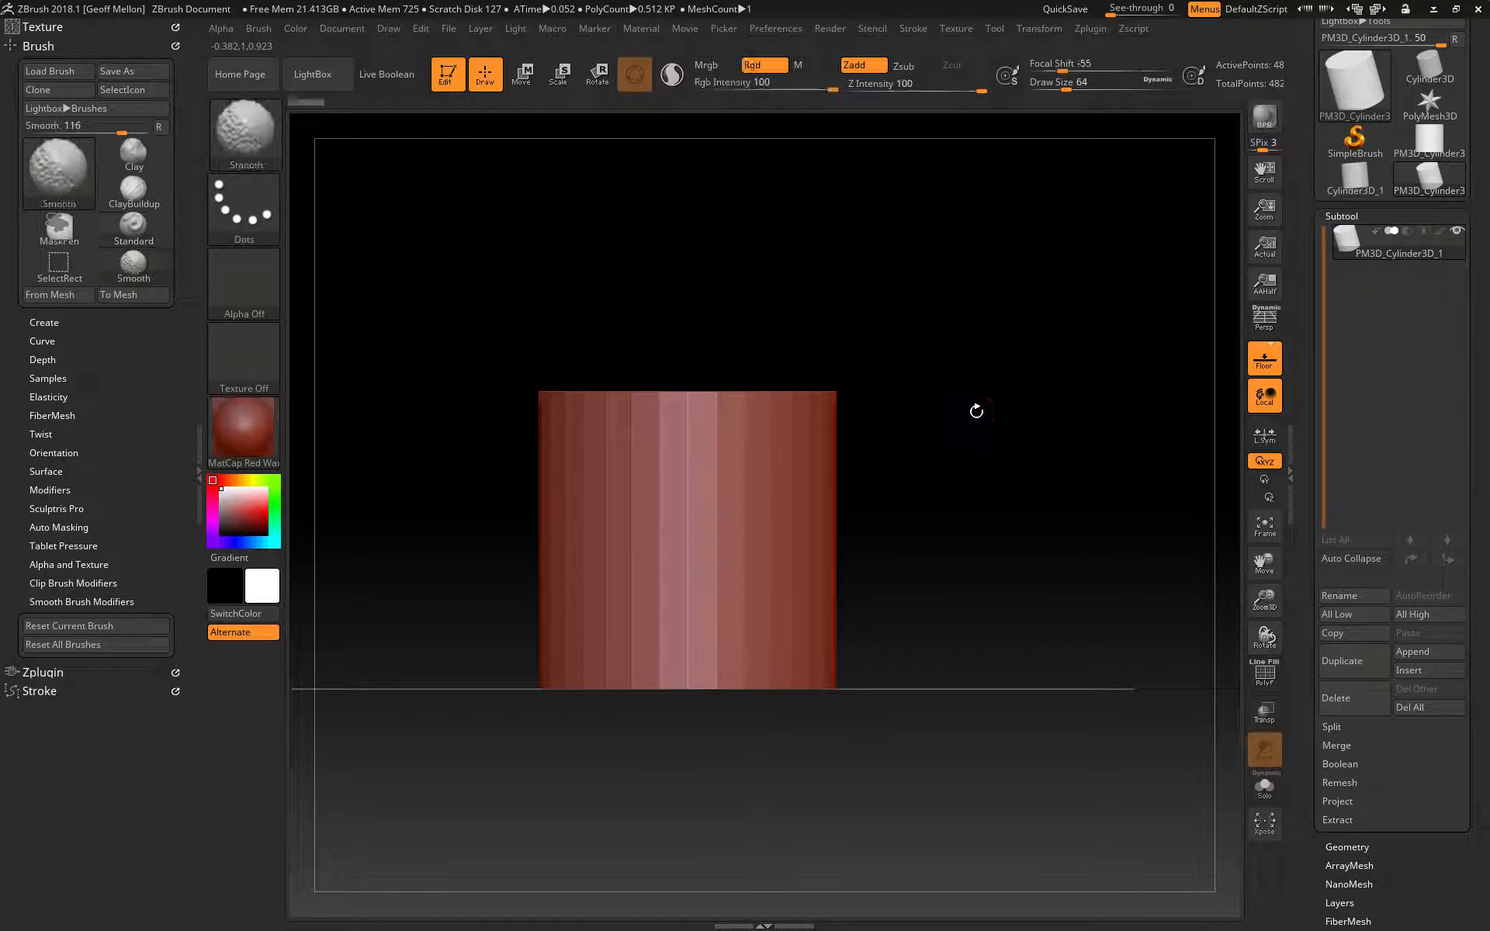
key(shift+f)
drag(974, 285, 1003, 460)
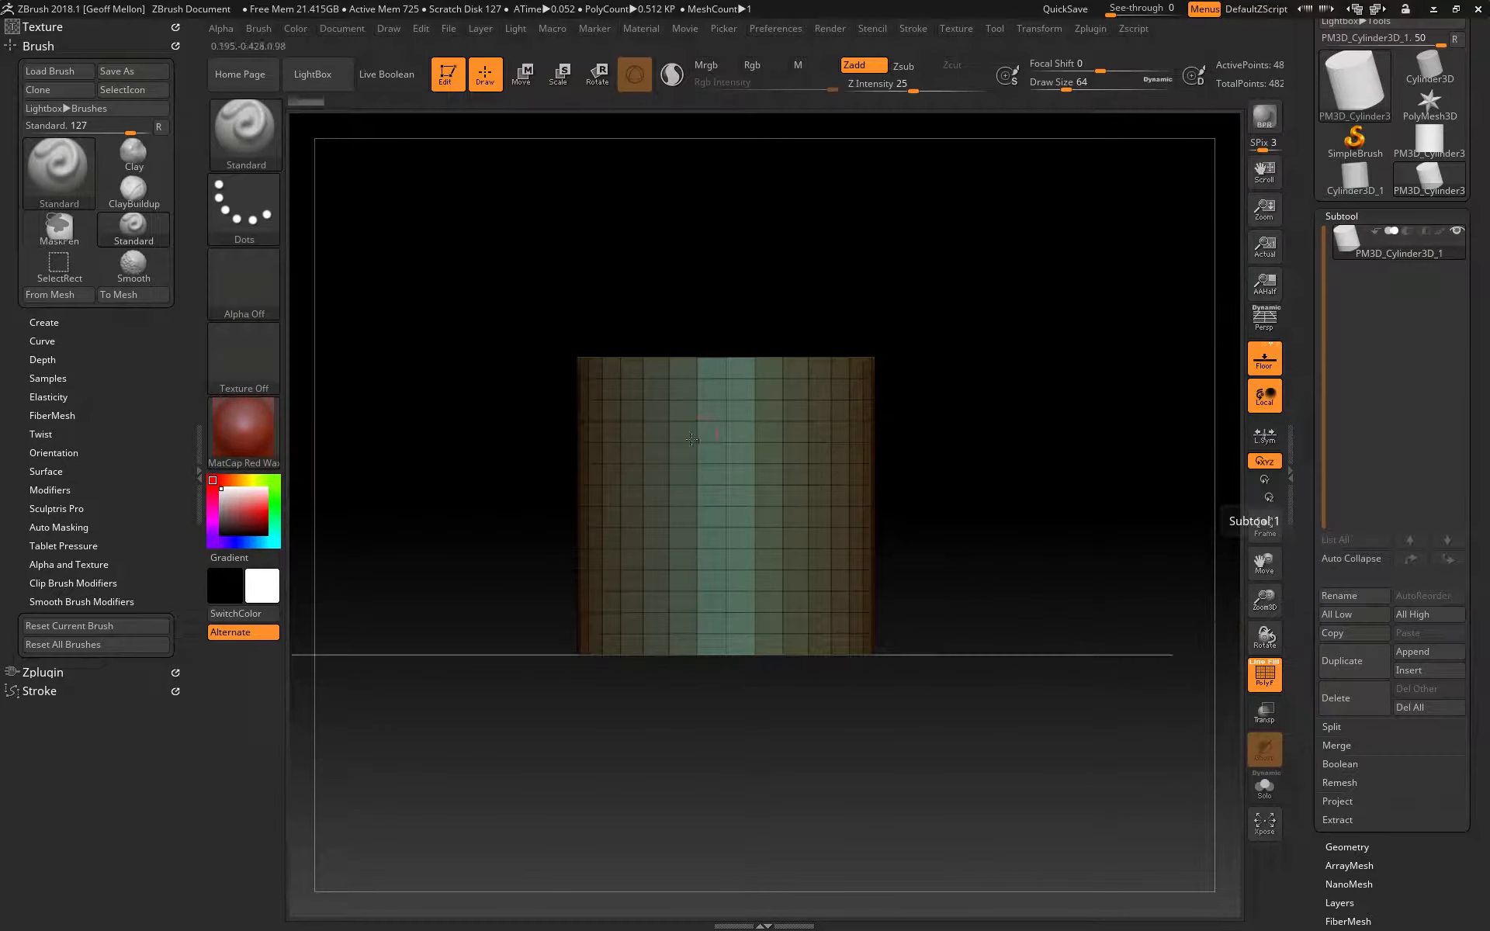
click(1355, 598)
click(1002, 846)
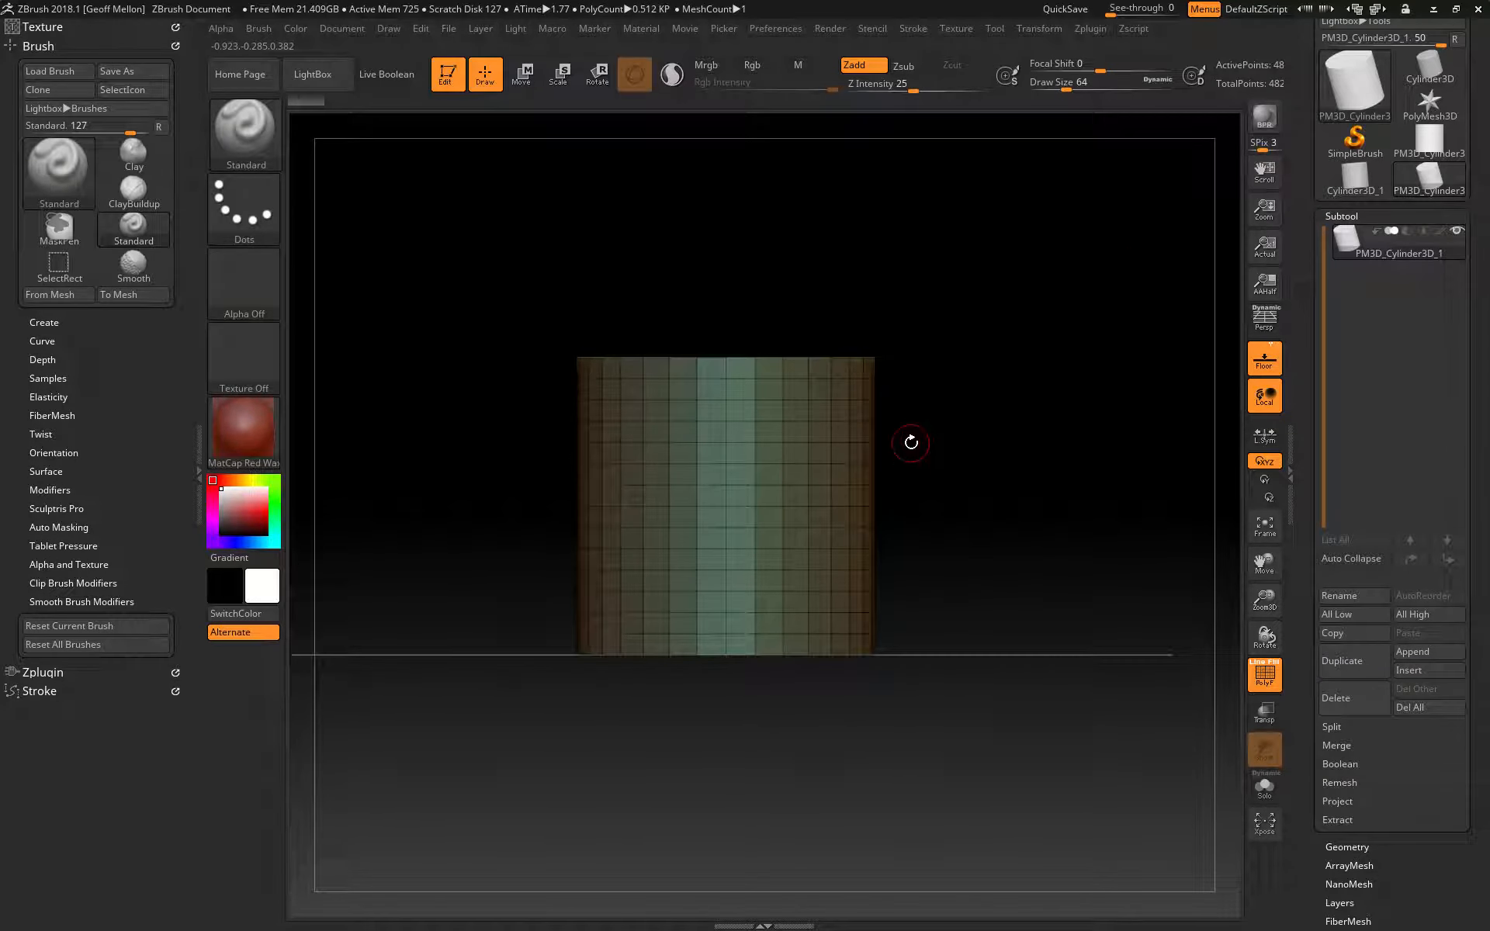
Toggle the cylinder's polyframe display on and off several times and leave it off.
key(shift+f)
key(shift+f)
key(shift+f)
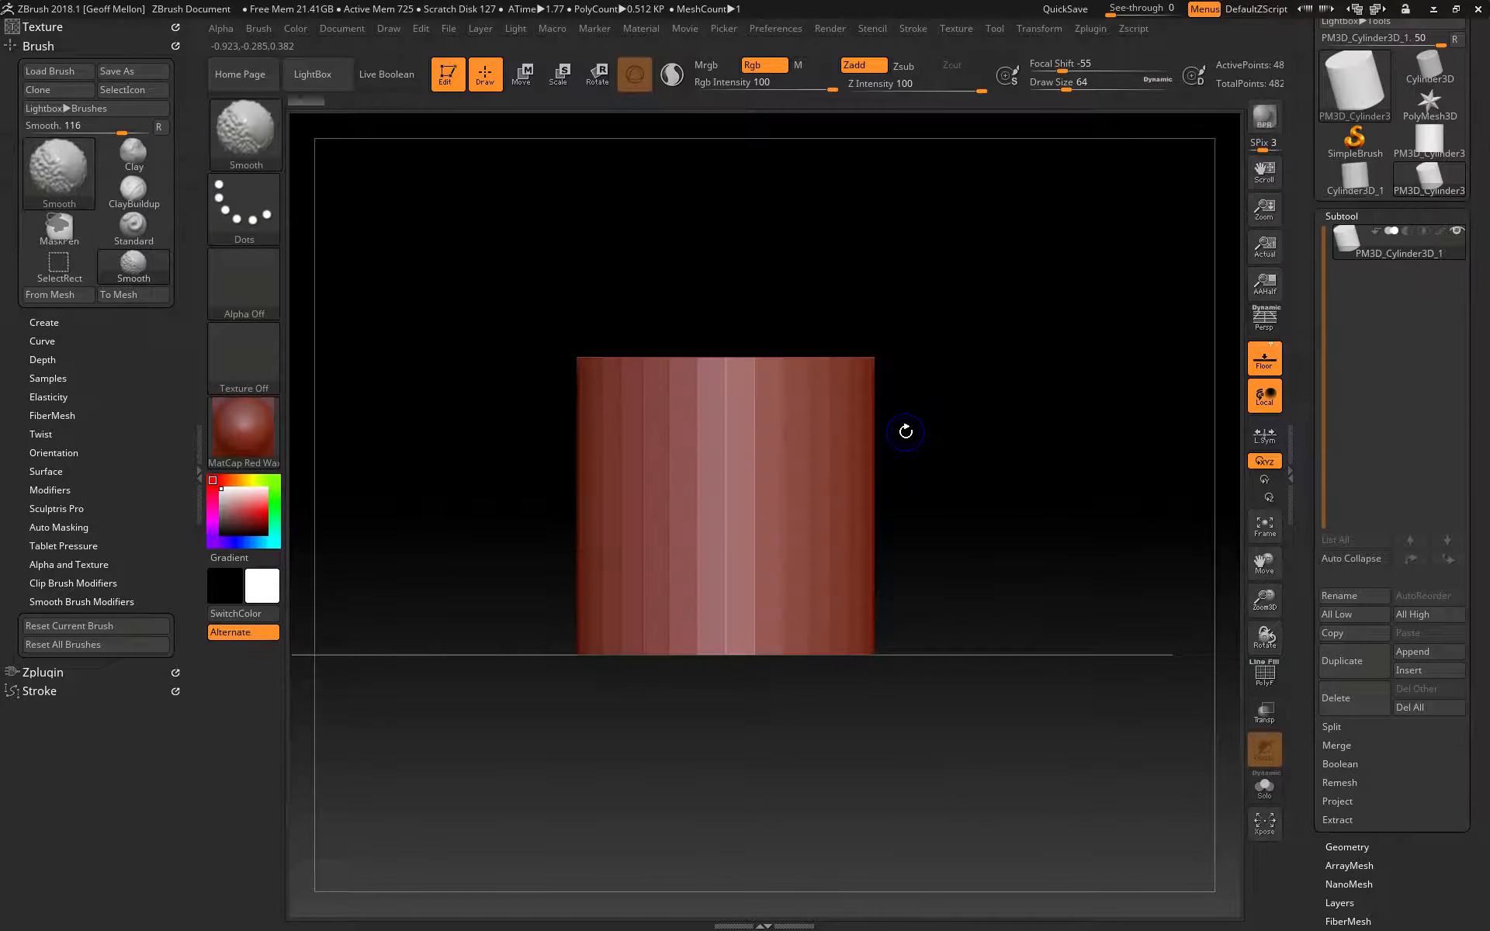
click(1265, 673)
click(1265, 674)
click(1265, 674)
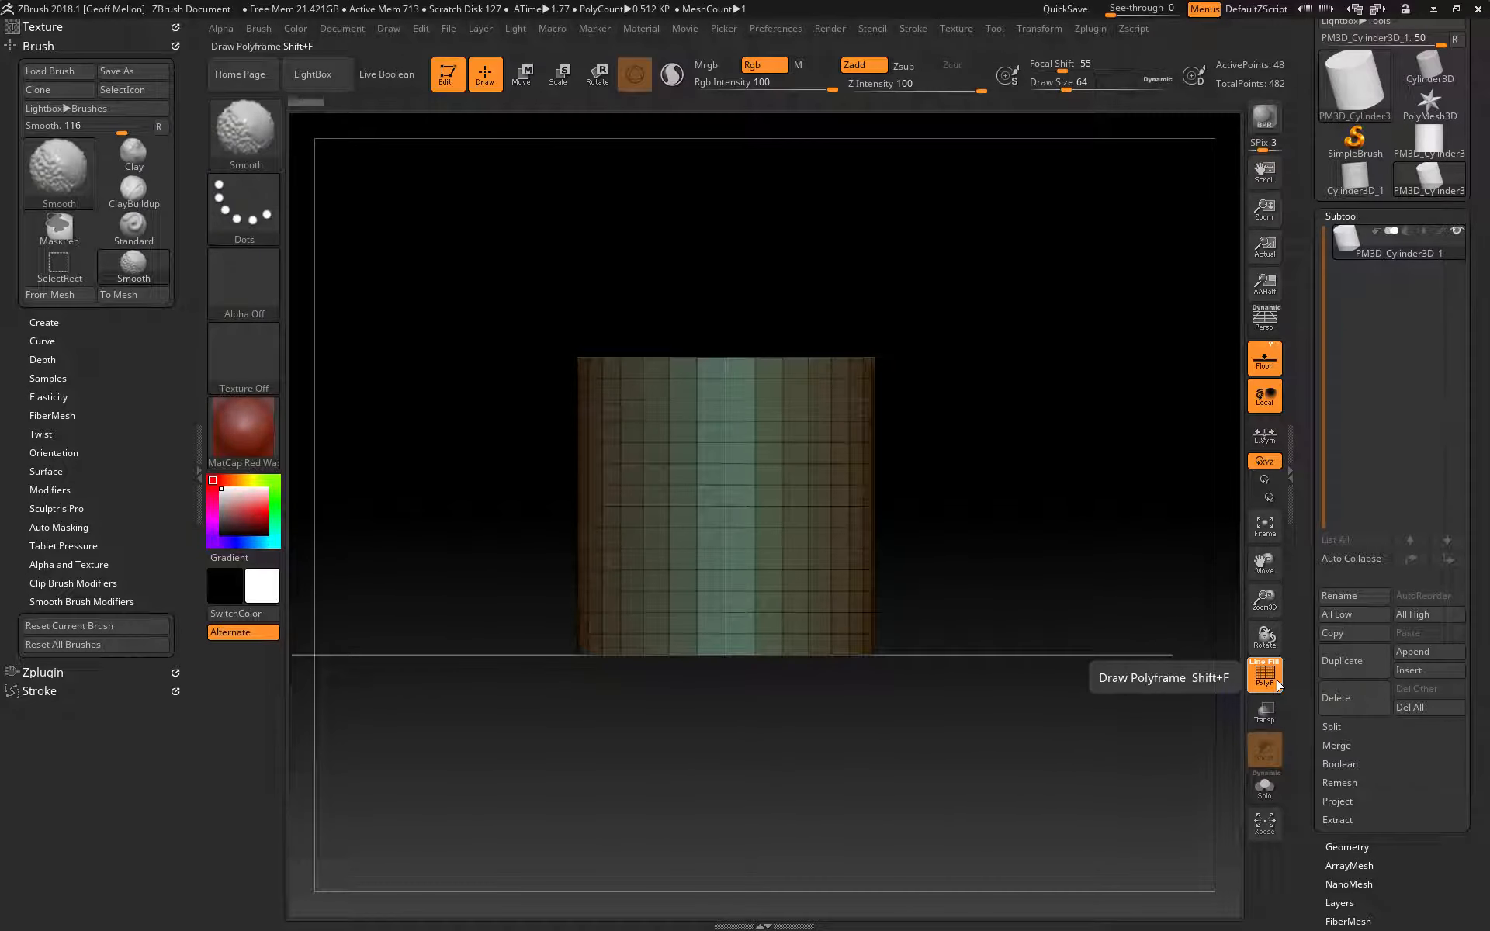
click(1274, 680)
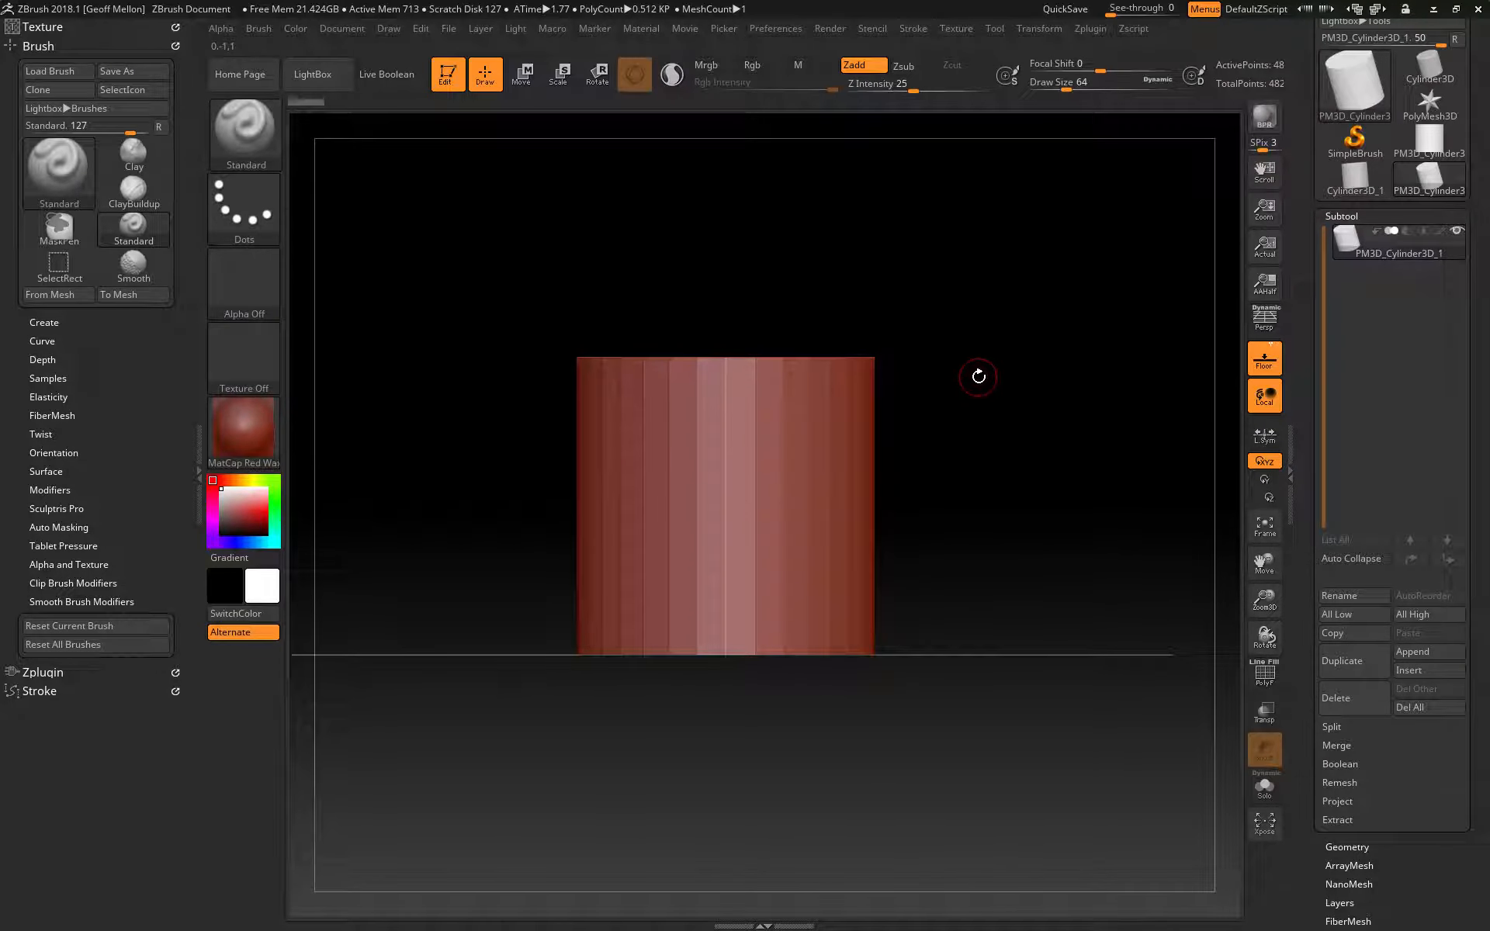
key(shift+f)
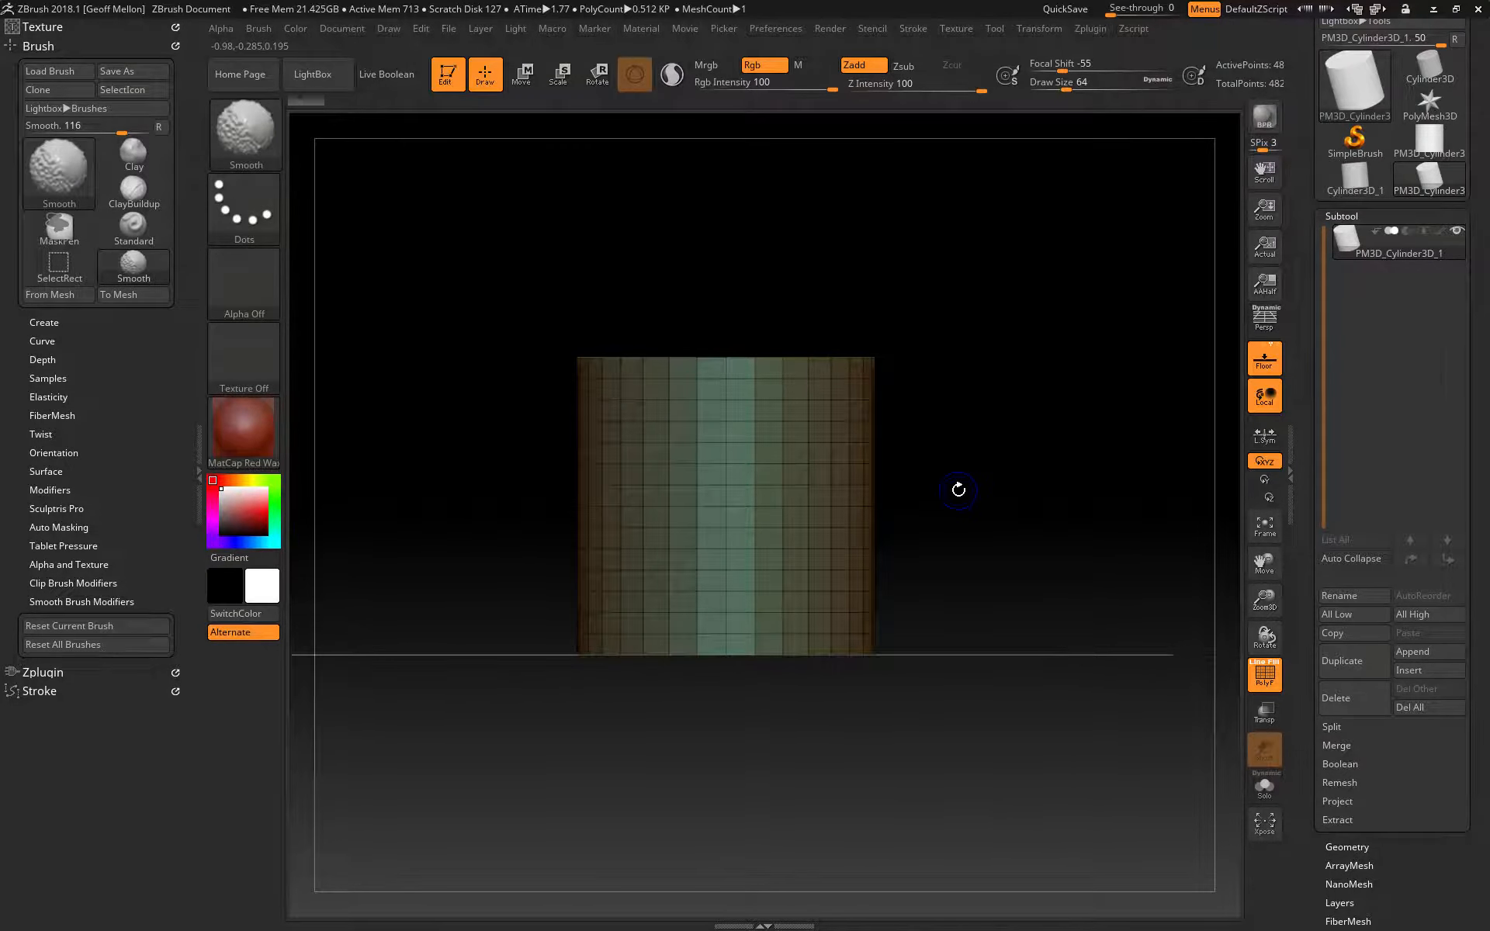
key(shift+f)
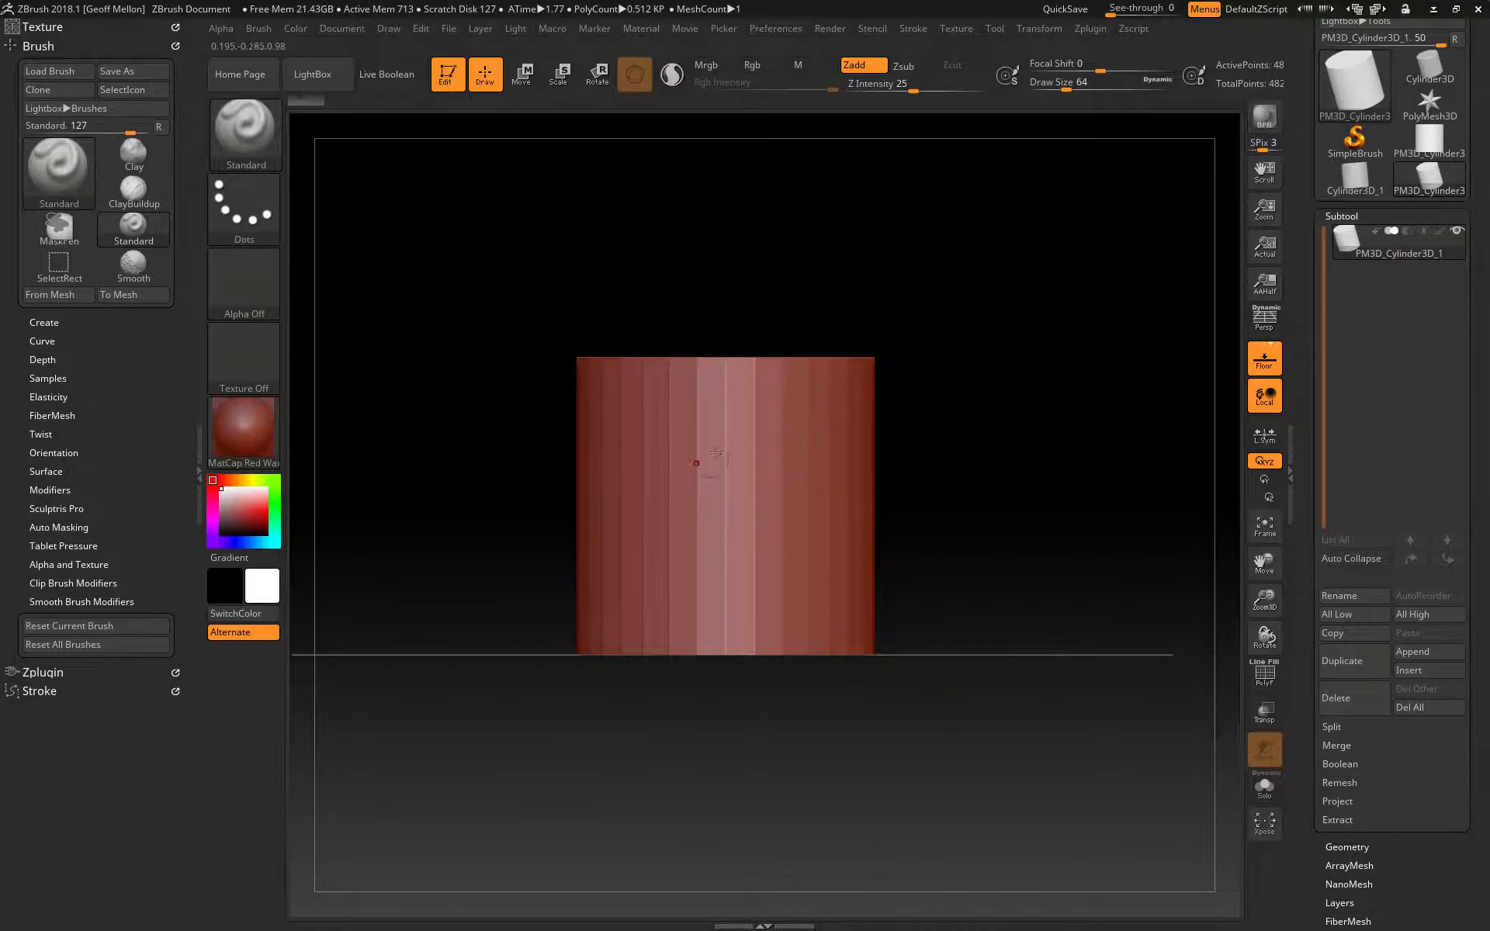
Set the Standard brush's focal shift to -8 and adjust its draw size to 153.
click(247, 154)
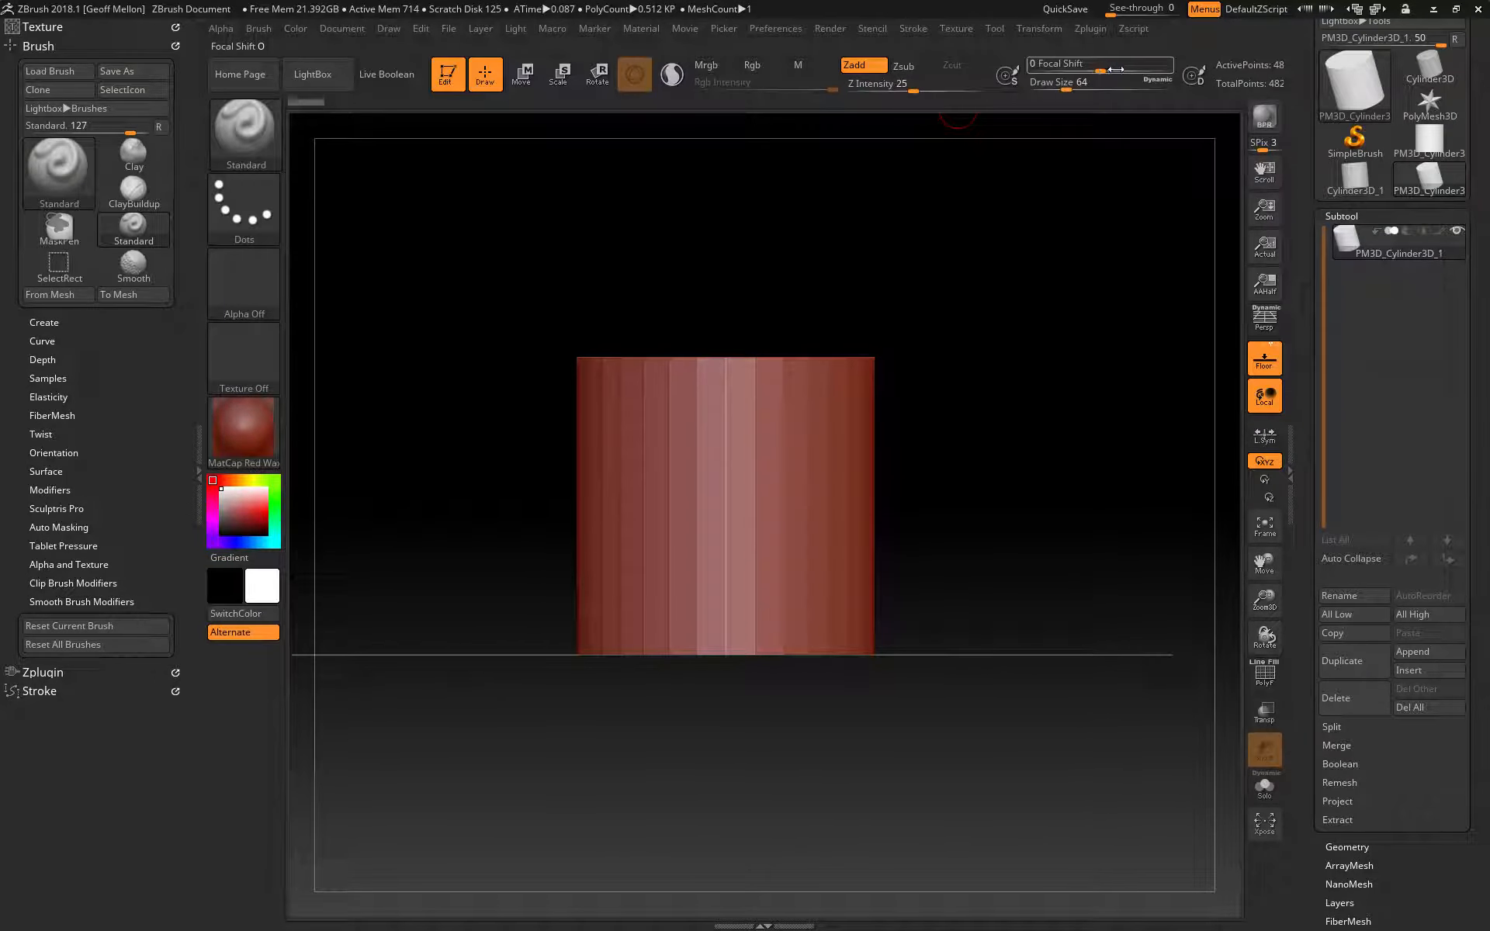
mouse_move(1096, 68)
mouse_down()
mouse_move(1115, 69)
mouse_move(1075, 69)
mouse_move(1135, 68)
mouse_move(1066, 92)
mouse_up()
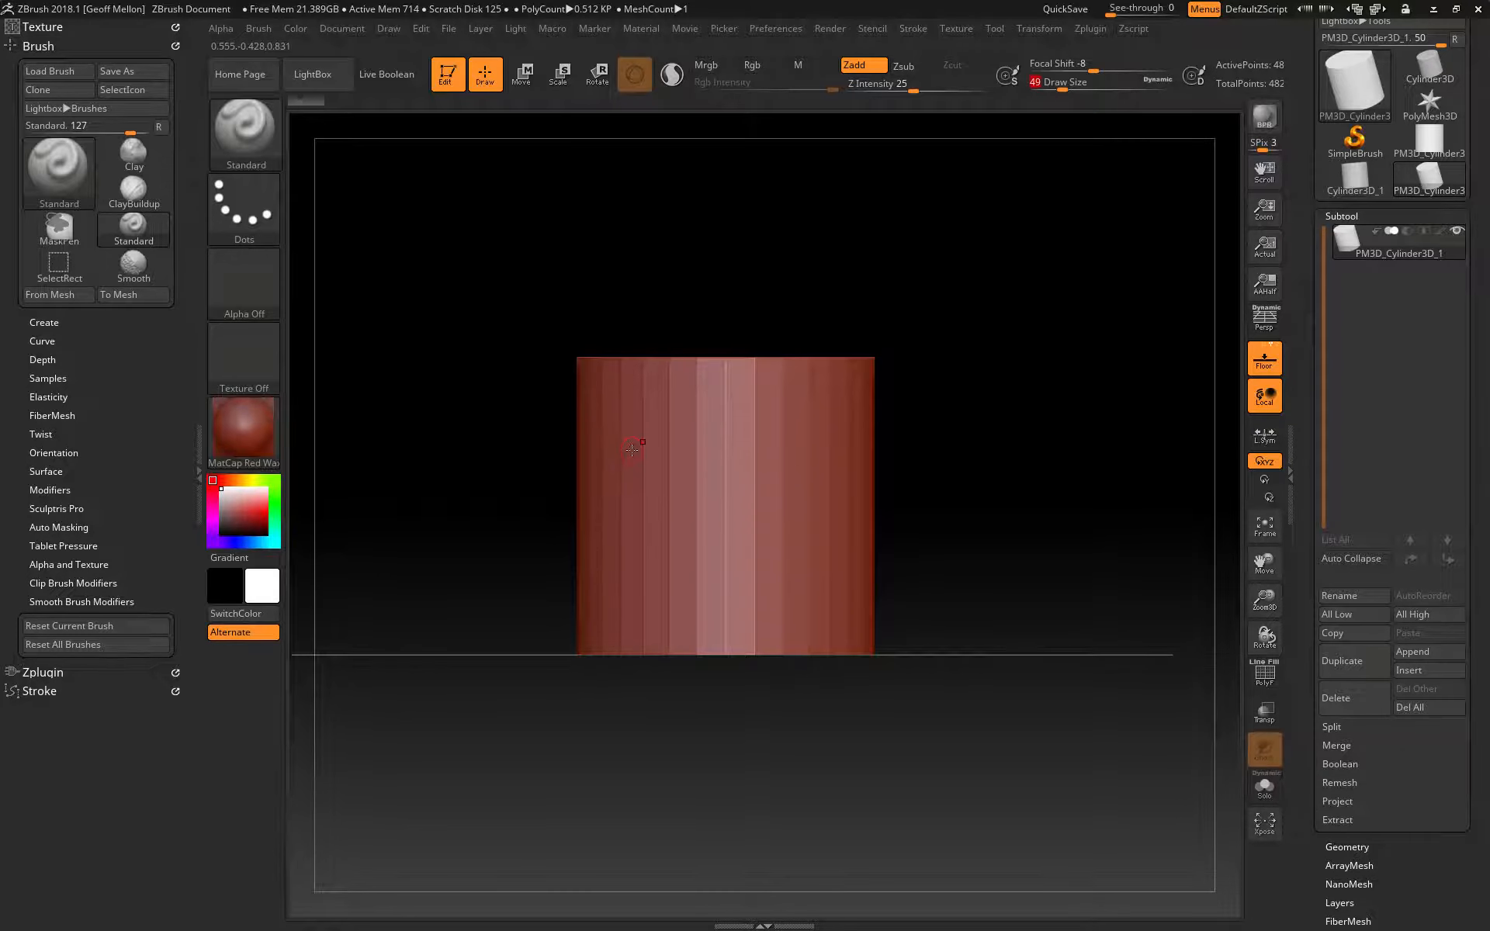
key(])
key(])
key(])
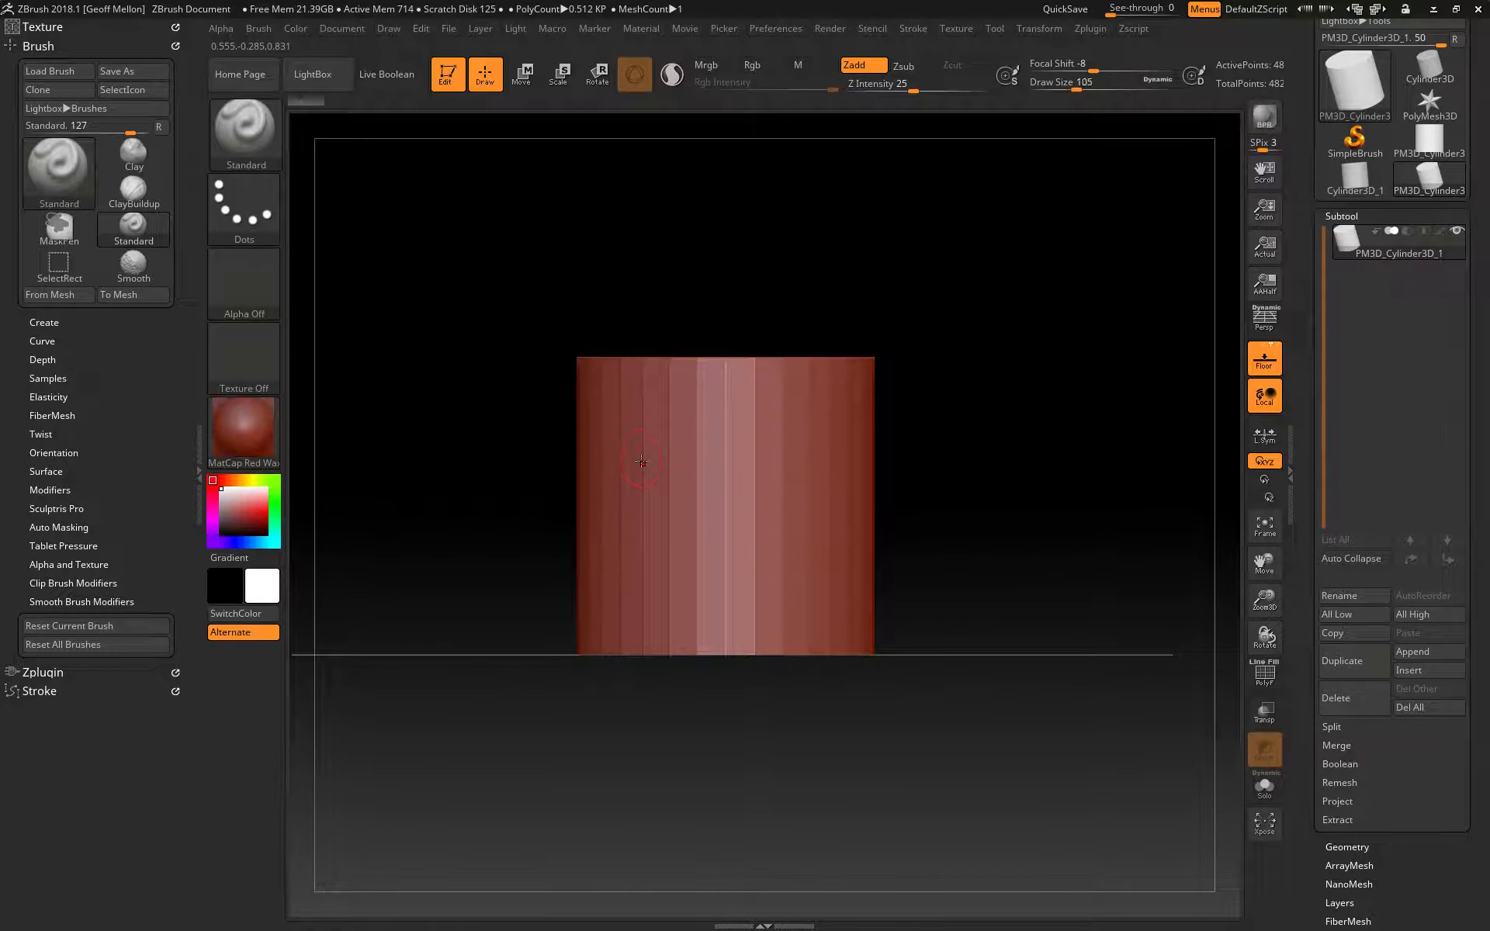
key([)
key([)
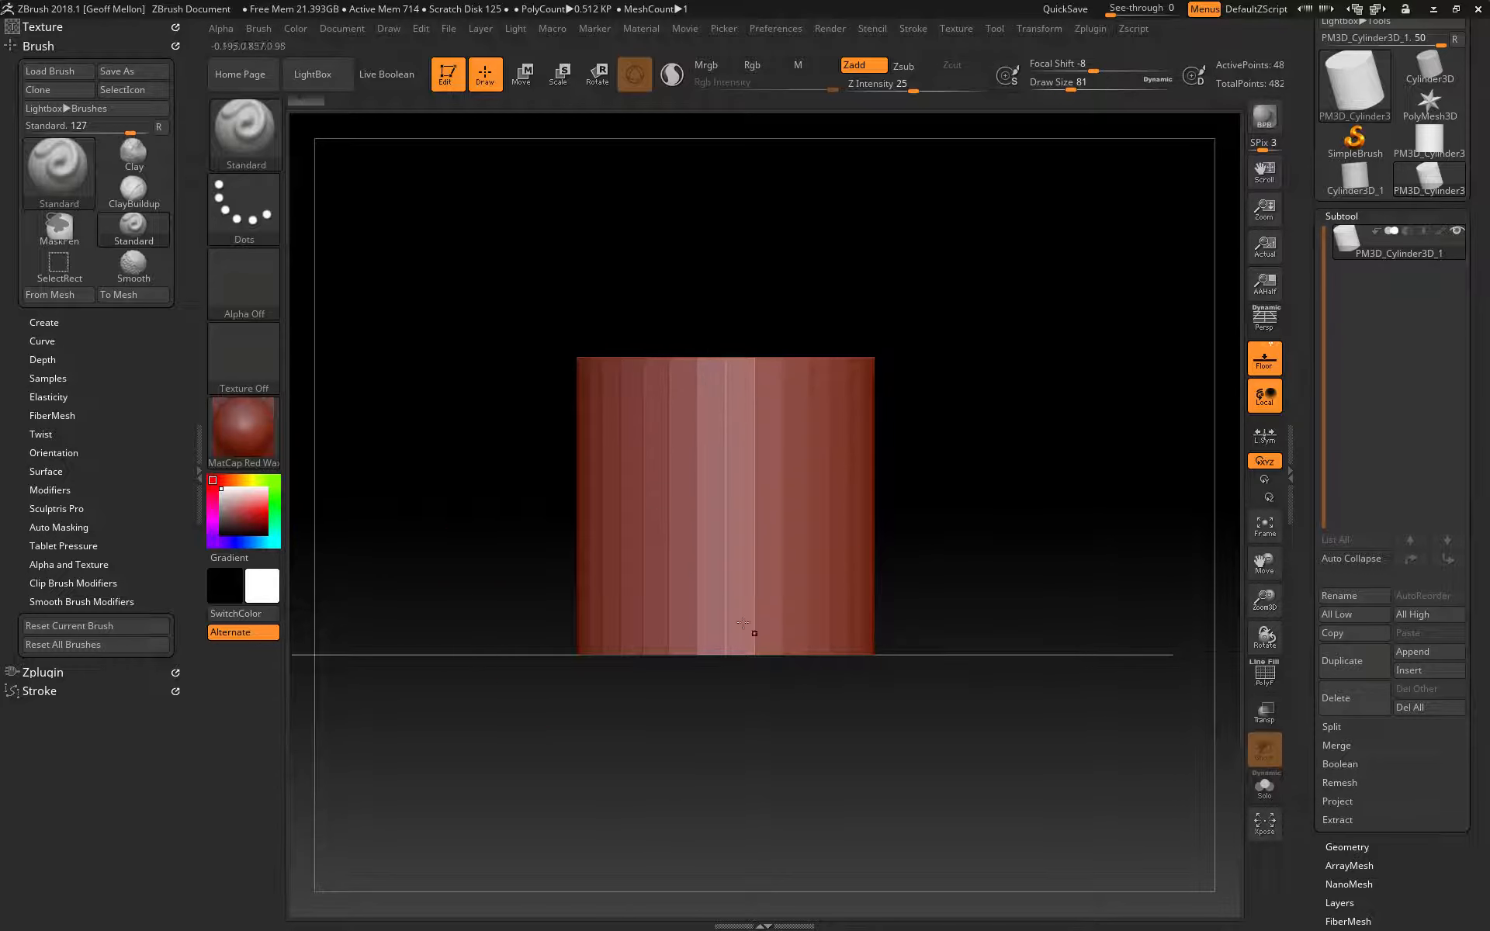
key(])
key(])
key(])
key(])
key(])
key(])
key(])
key(])
Try sculpting a zigzag Standard brush stroke down the low-resolution cylinder's side, then undo it.
mouse_move(828, 423)
mouse_down()
mouse_move(652, 497)
mouse_move(737, 613)
mouse_move(852, 497)
mouse_move(768, 435)
mouse_move(652, 450)
mouse_move(617, 535)
mouse_move(630, 495)
mouse_move(643, 535)
mouse_up()
mouse_move(438, 458)
mouse_down()
mouse_move(379, 466)
mouse_move(442, 476)
mouse_up()
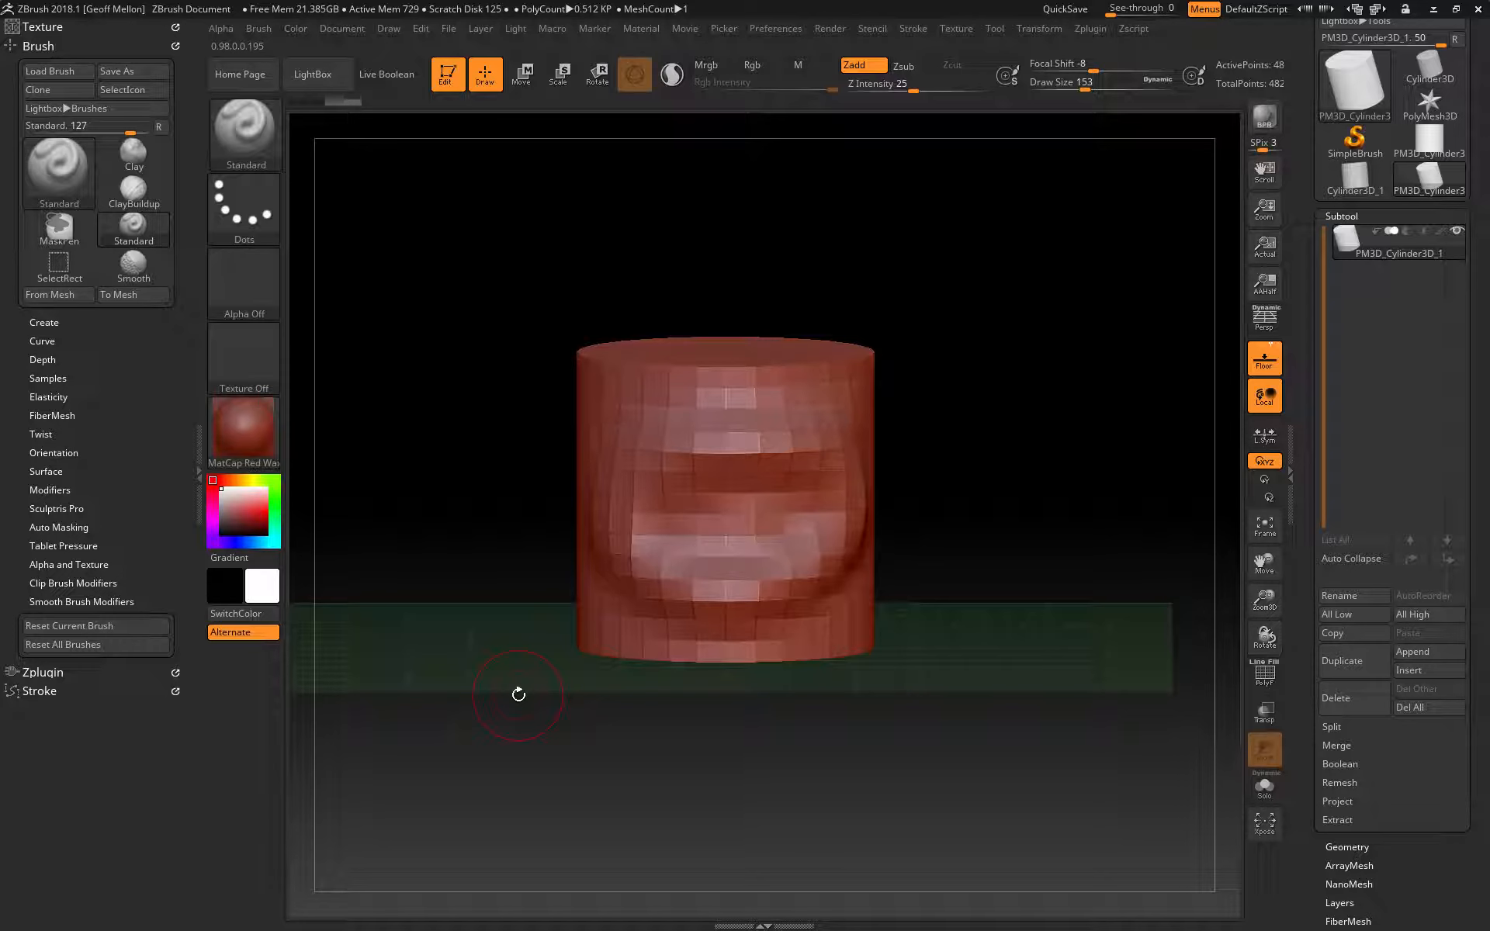
key(ctrl+z)
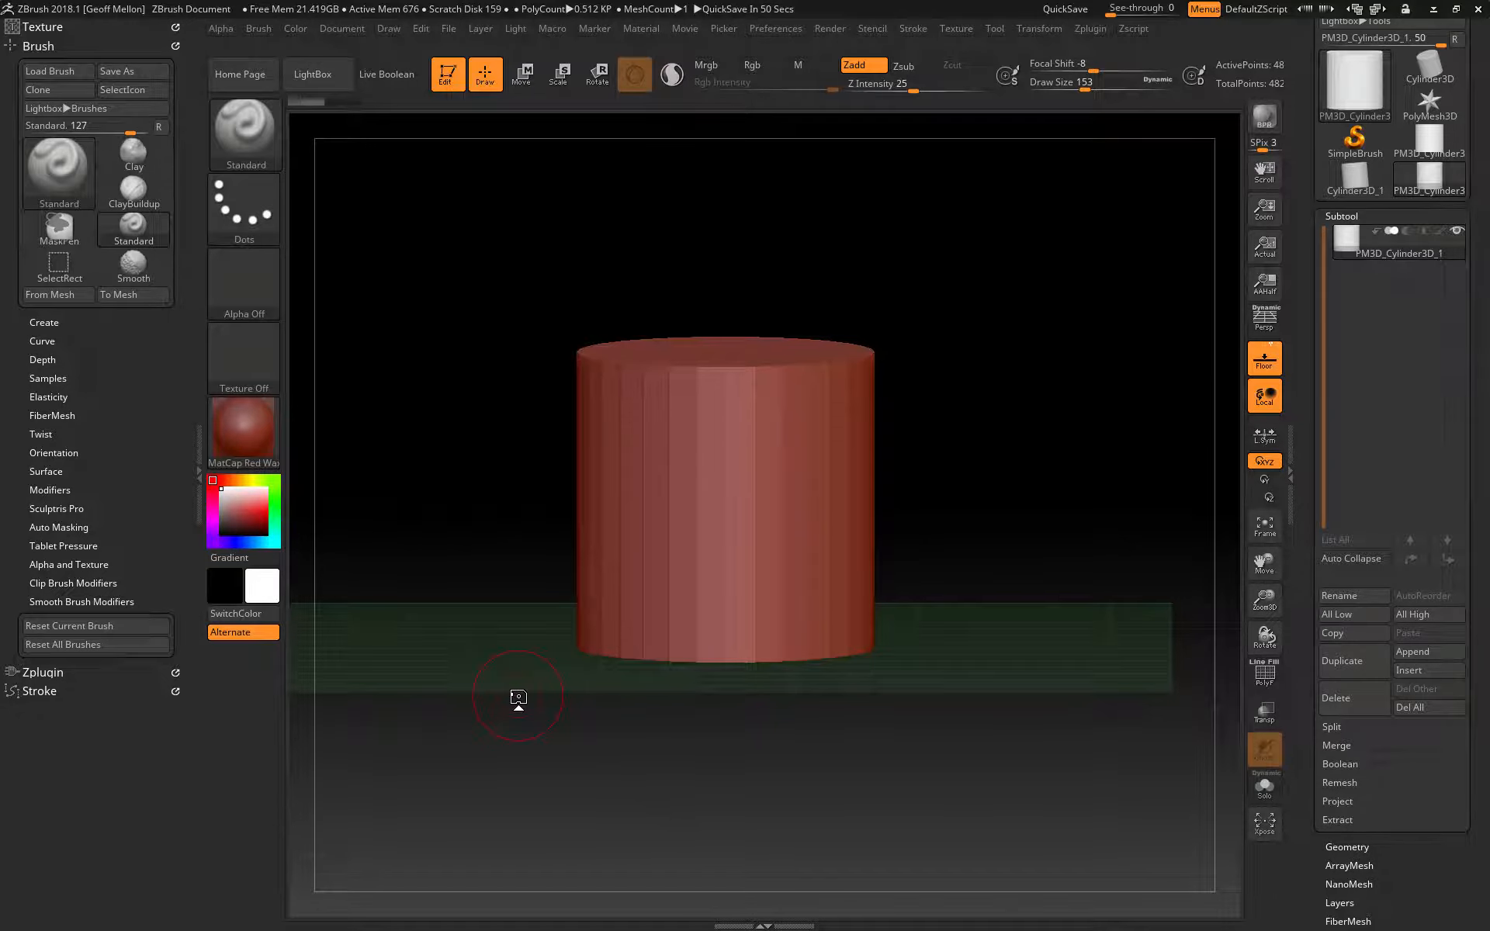
Collapse the tray holding the brush palette and open the cylinder's Geometry settings.
click(199, 493)
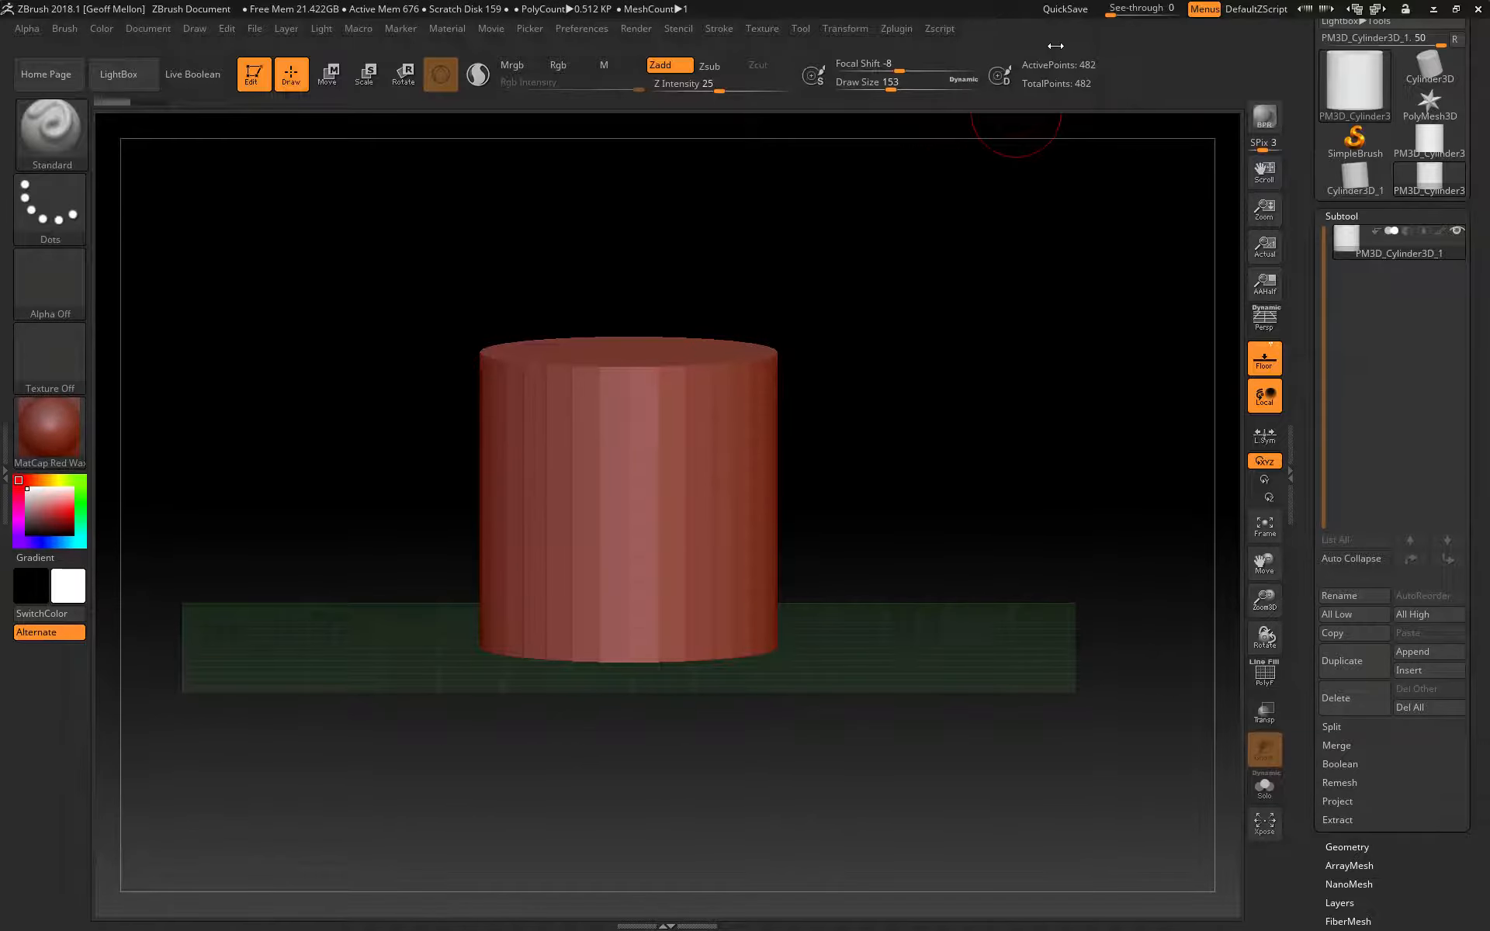
drag(1311, 742, 1335, 661)
click(1346, 669)
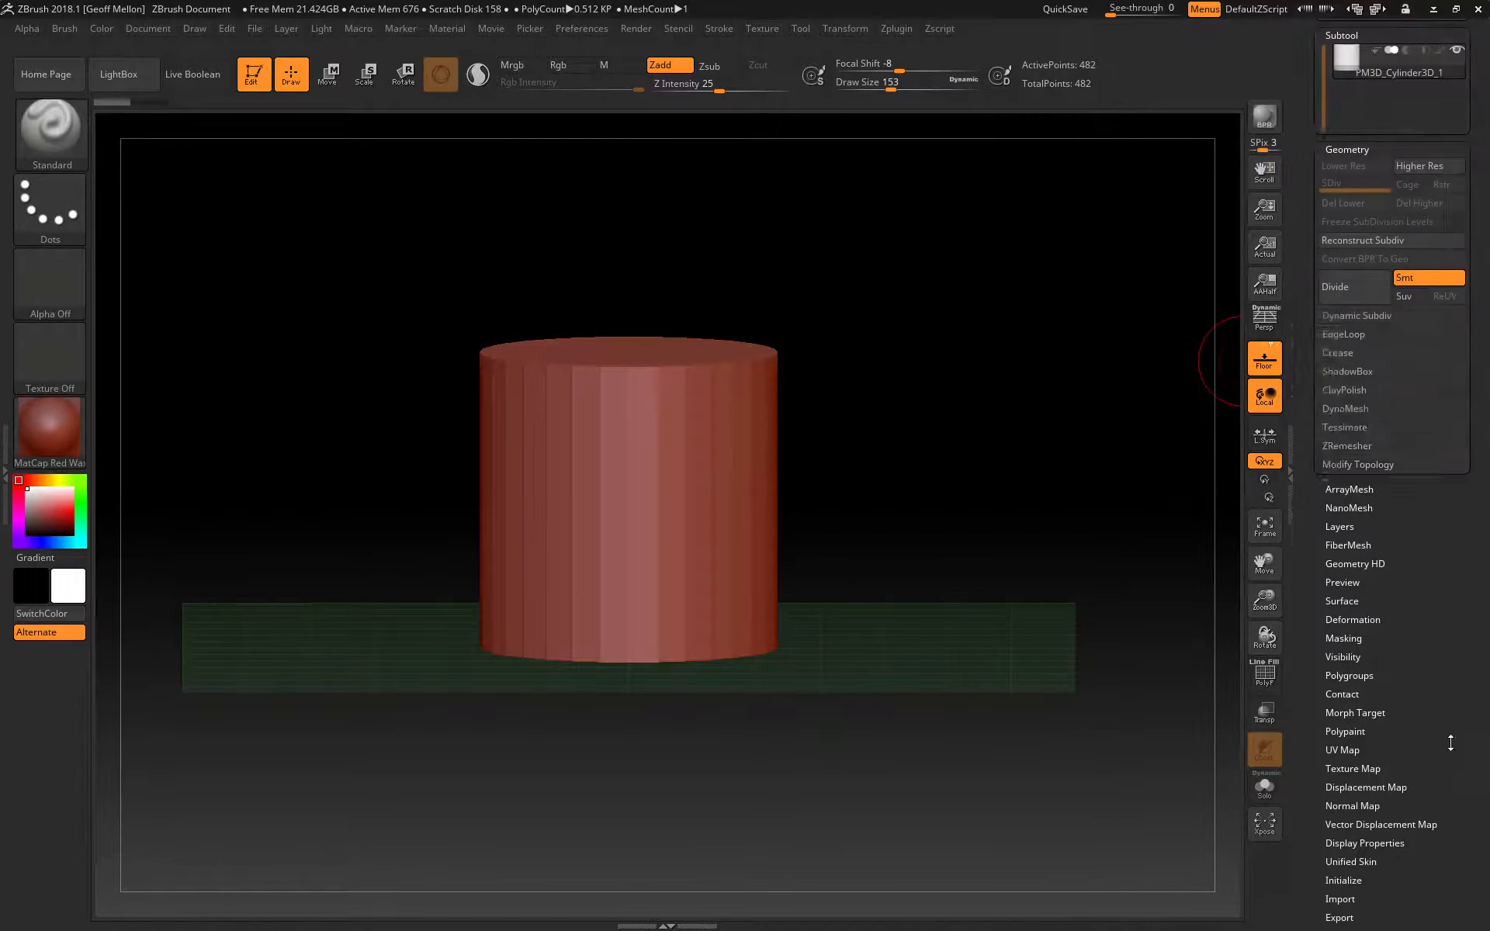
drag(1442, 486, 1445, 624)
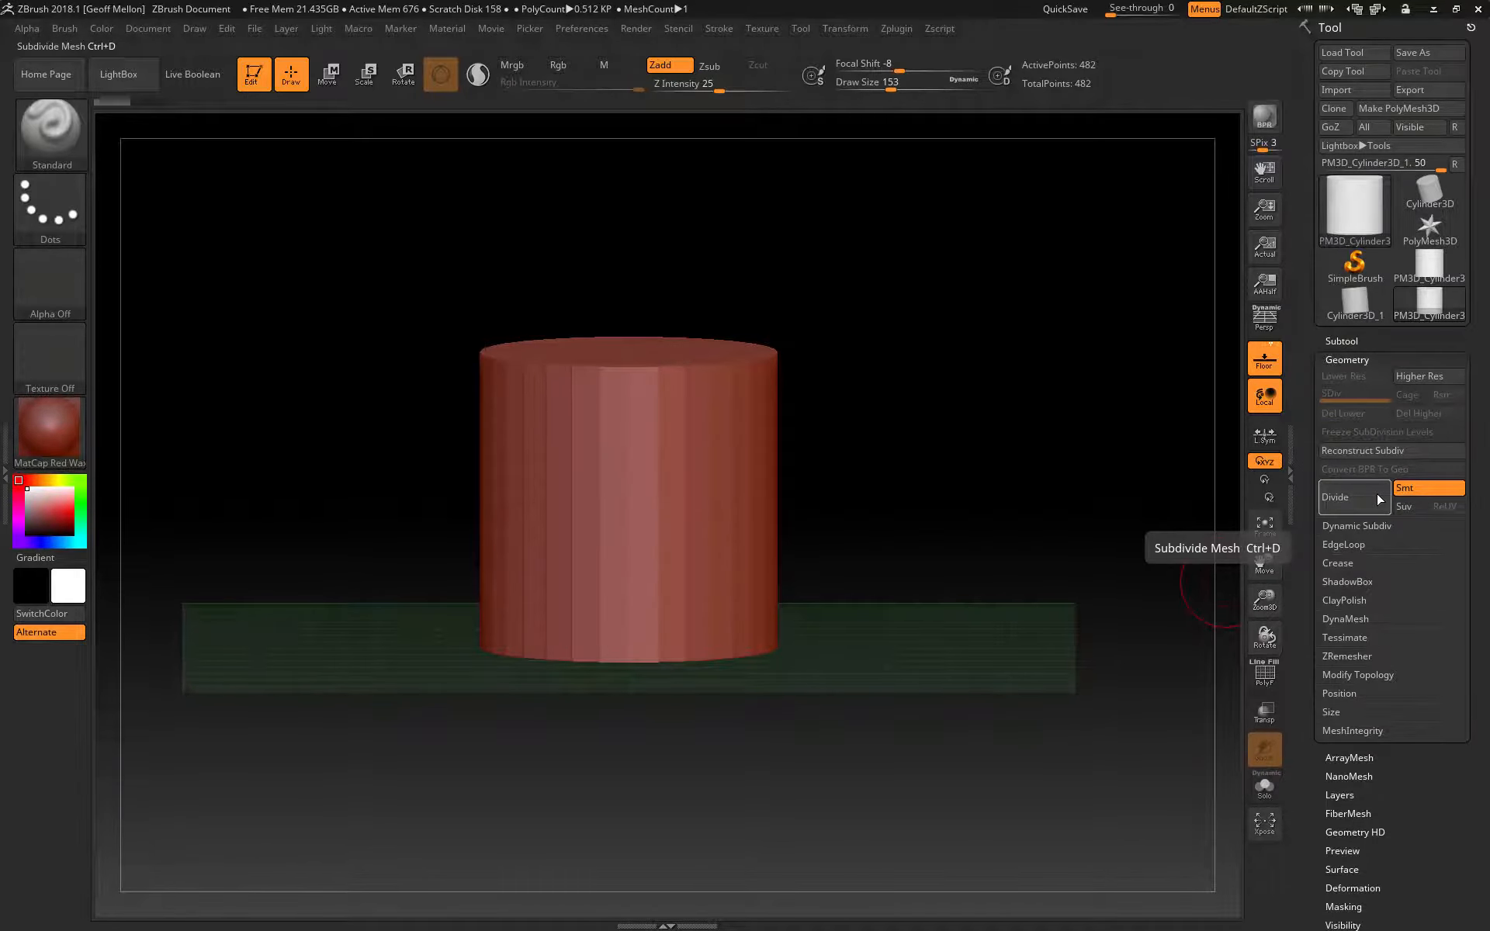
Divide the cylinder mesh to subdivision level 2, test it with a winding Standard brush stroke and undo the stroke.
key(ctrl)
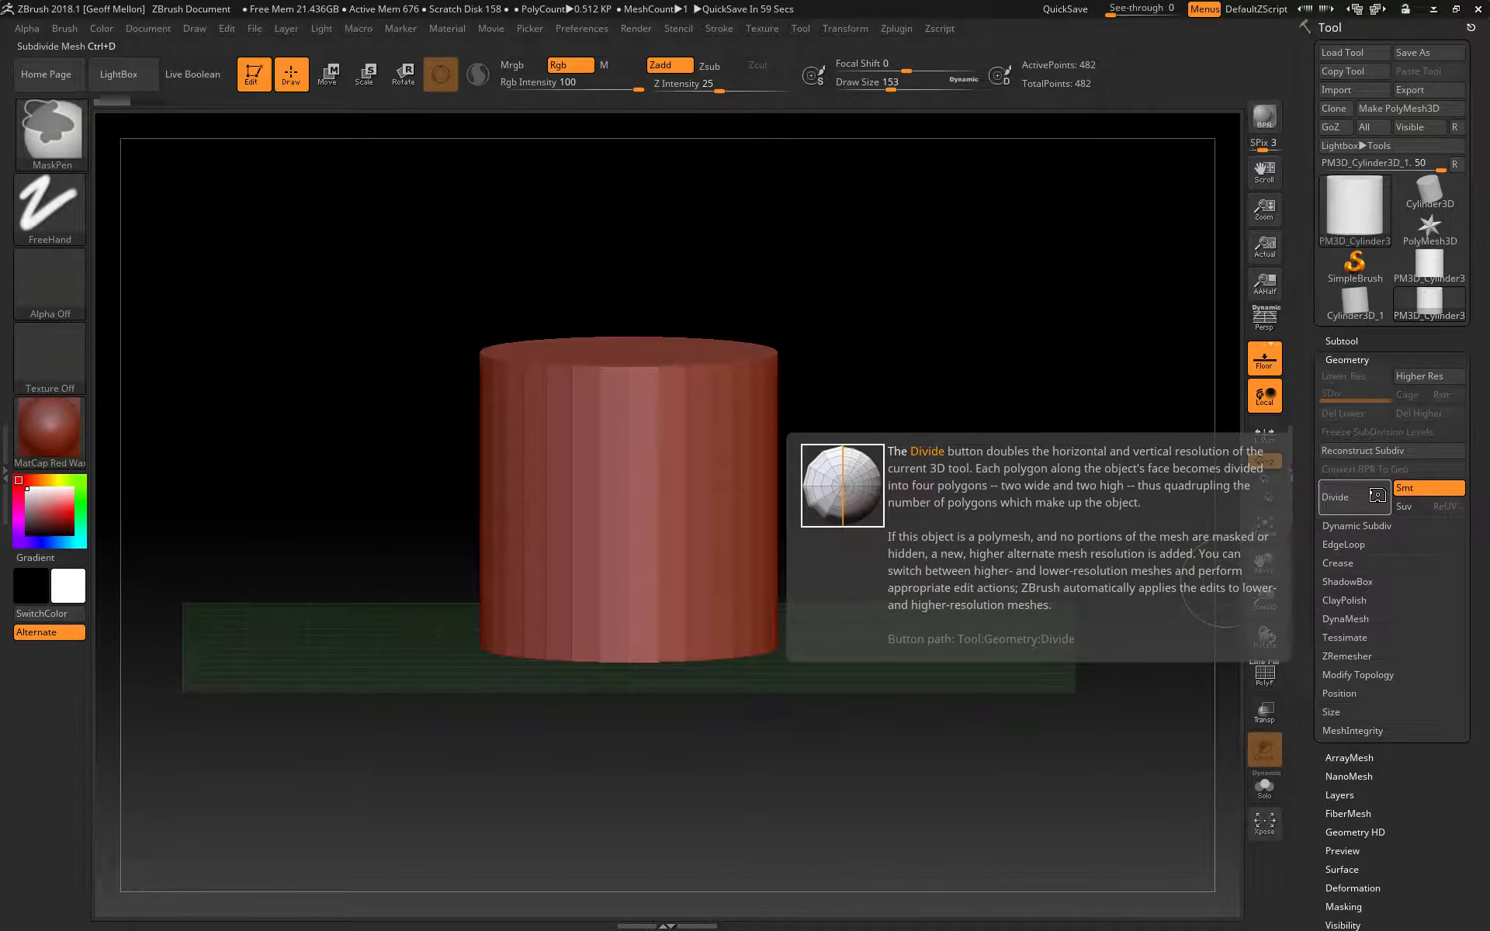
key(ctrl+d)
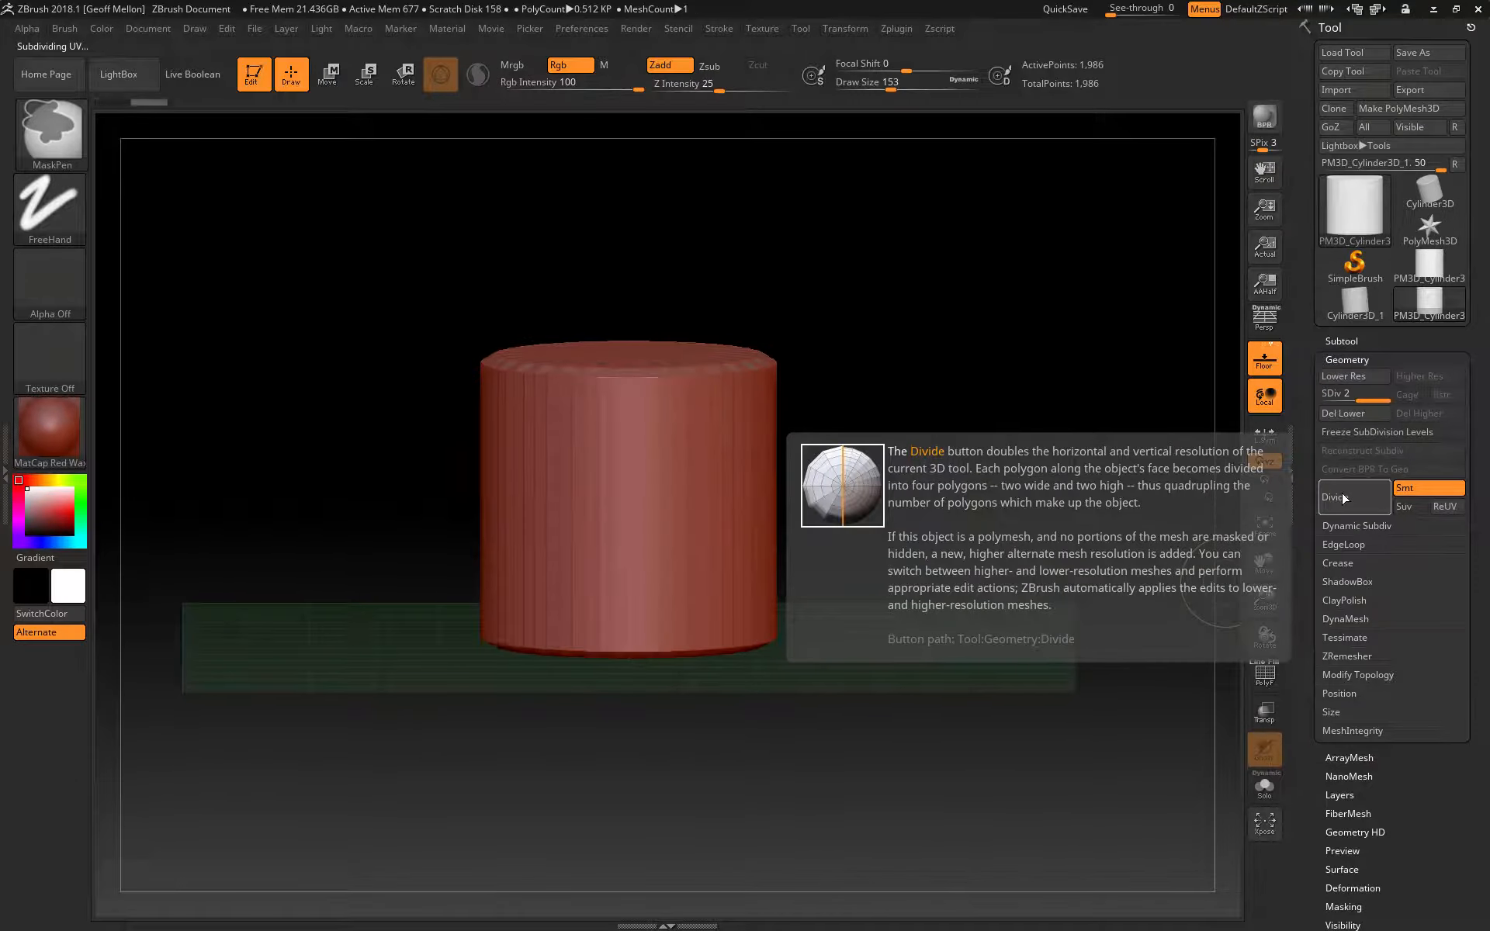
drag(1013, 364, 981, 447)
drag(1092, 375, 1105, 417)
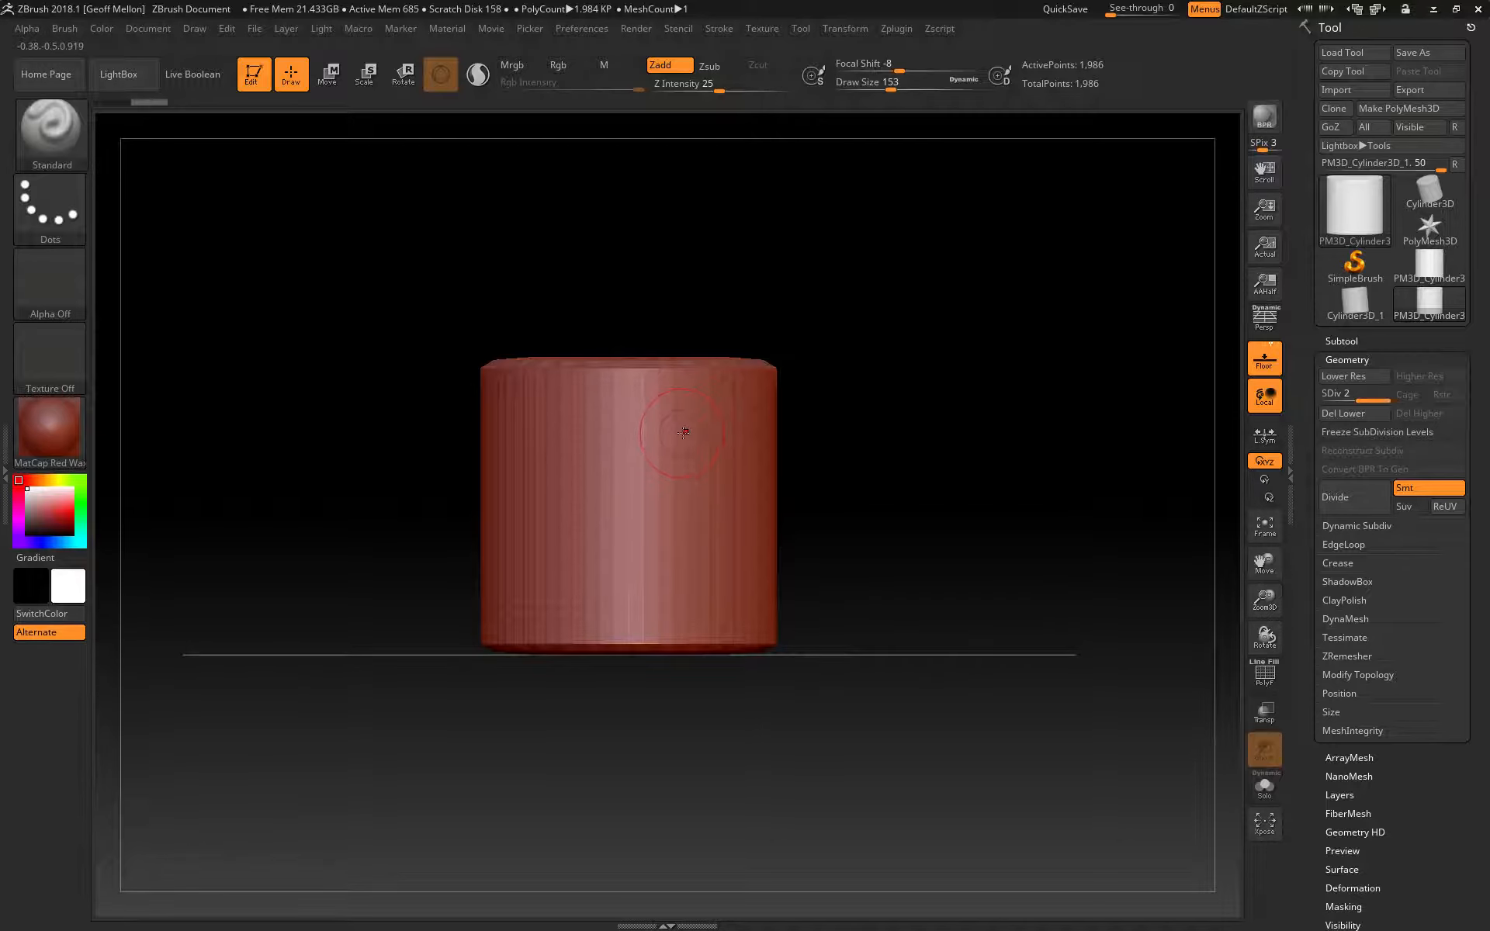
mouse_move(703, 433)
mouse_down()
mouse_move(572, 449)
mouse_move(722, 543)
mouse_move(545, 583)
mouse_up()
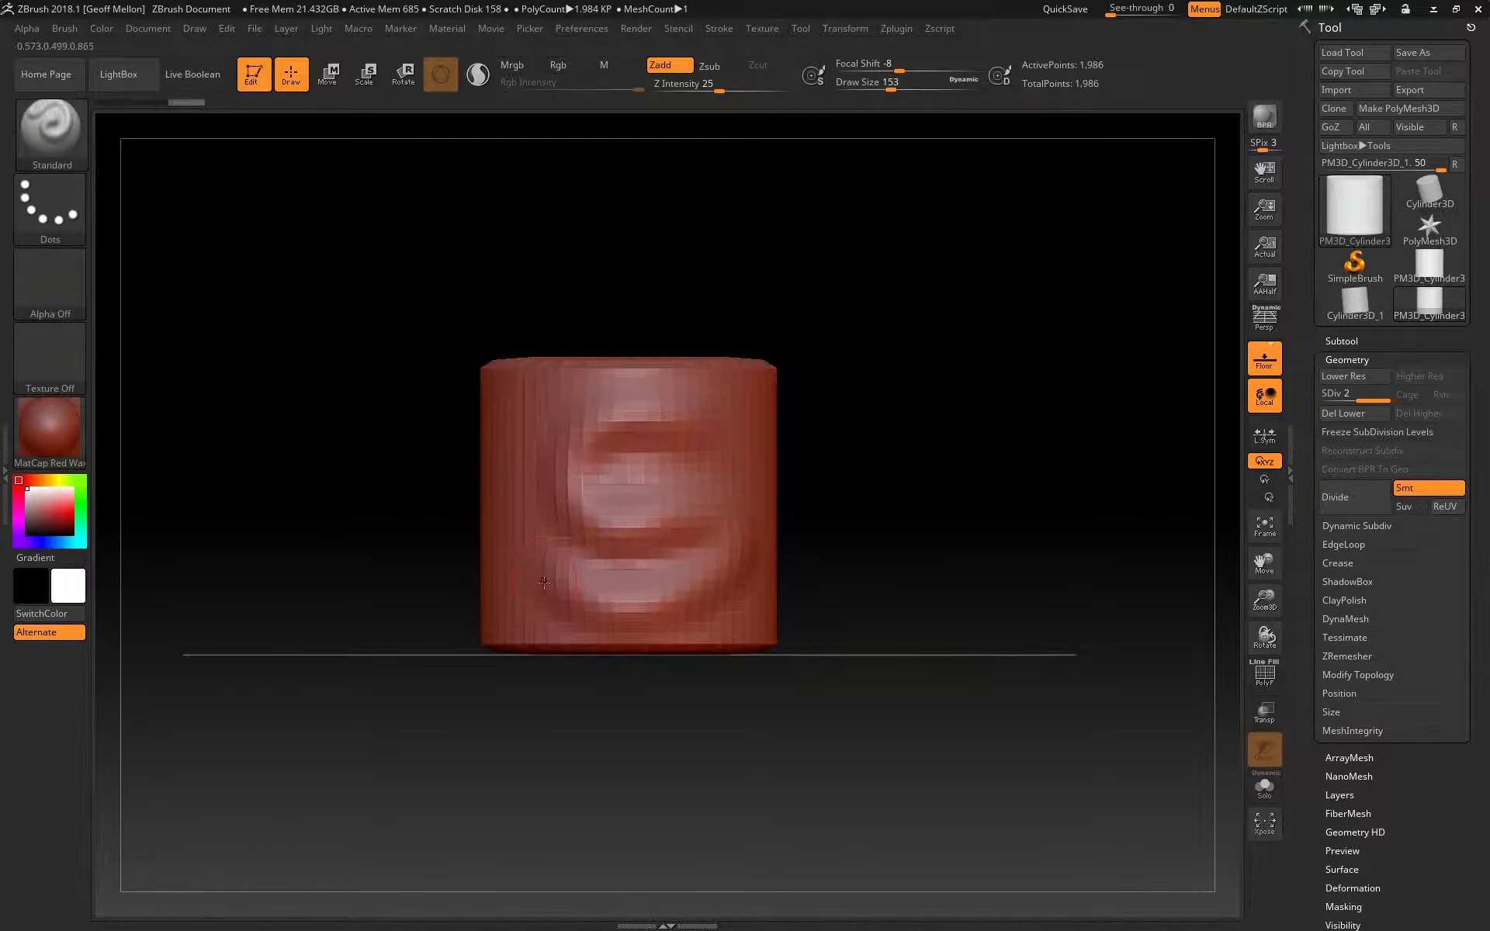
key(ctrl+z)
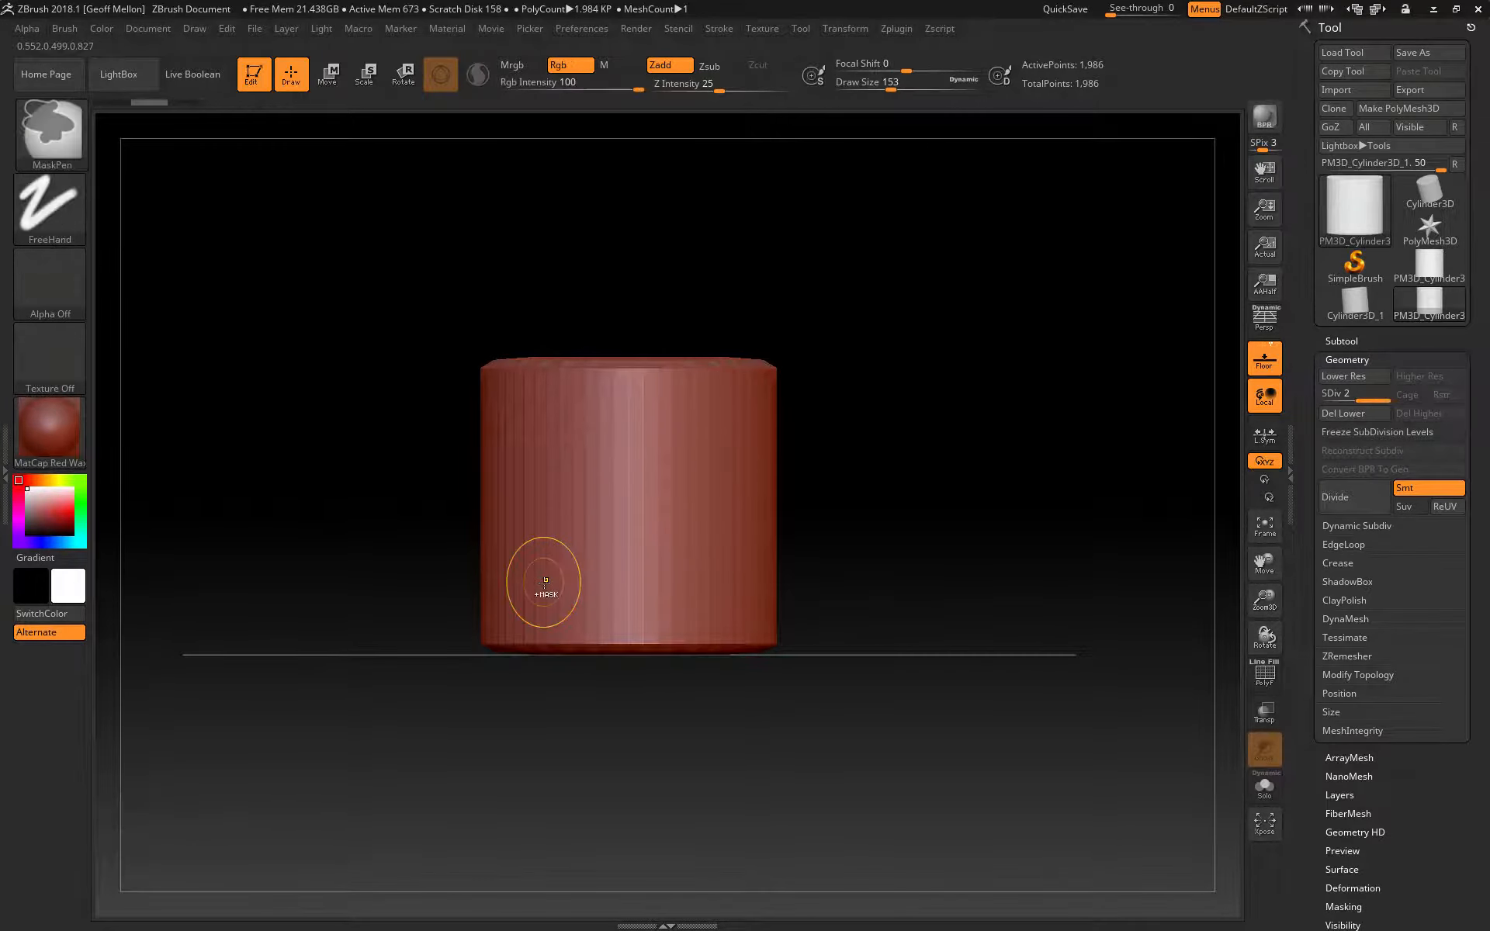
Divide the cylinder to subdivision level 3, sculpt a test stroke down its side and undo the stroke.
key(ctrl+d)
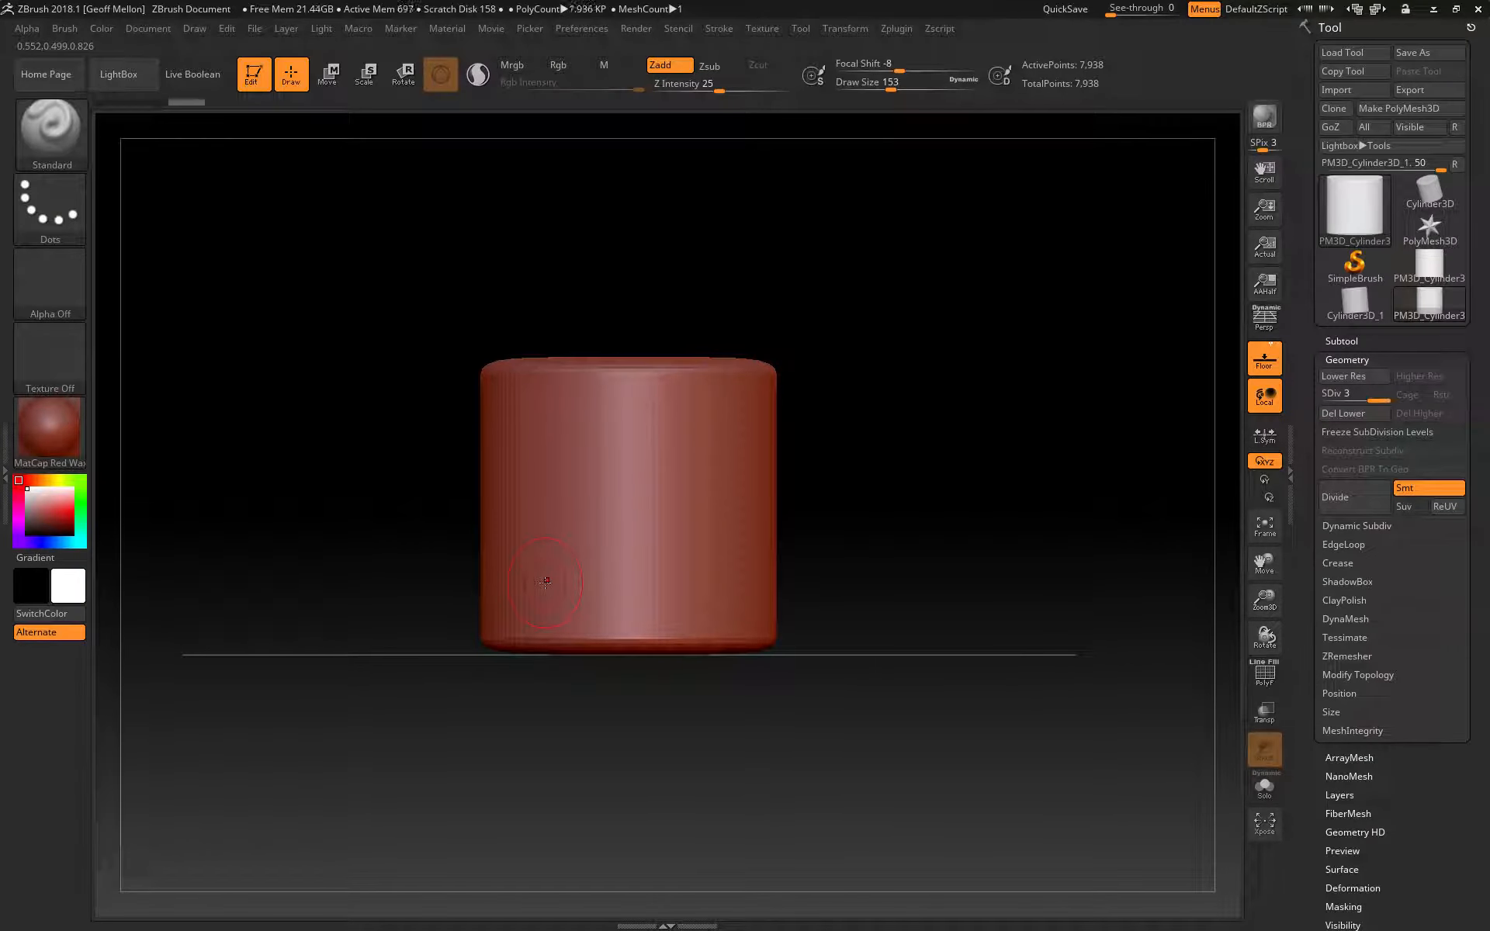
mouse_move(661, 402)
mouse_down()
mouse_move(613, 392)
mouse_move(660, 459)
mouse_move(543, 555)
mouse_move(595, 606)
mouse_up()
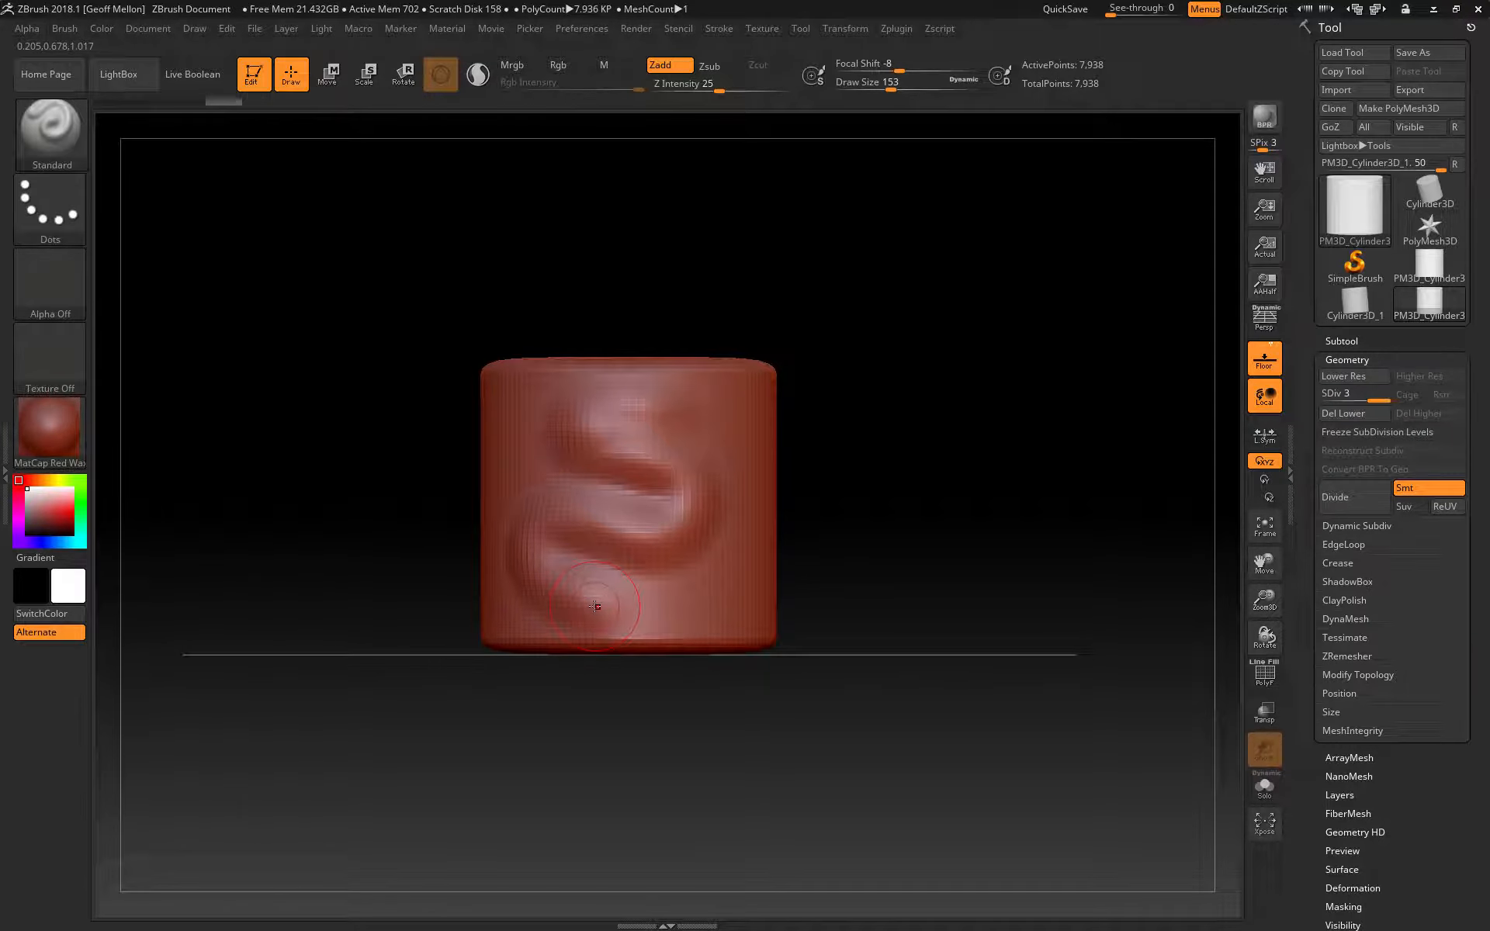
key(ctrl+z)
Divide the cylinder to subdivision level 4, try a Standard brush stroke across it and undo the stroke.
key(ctrl+d)
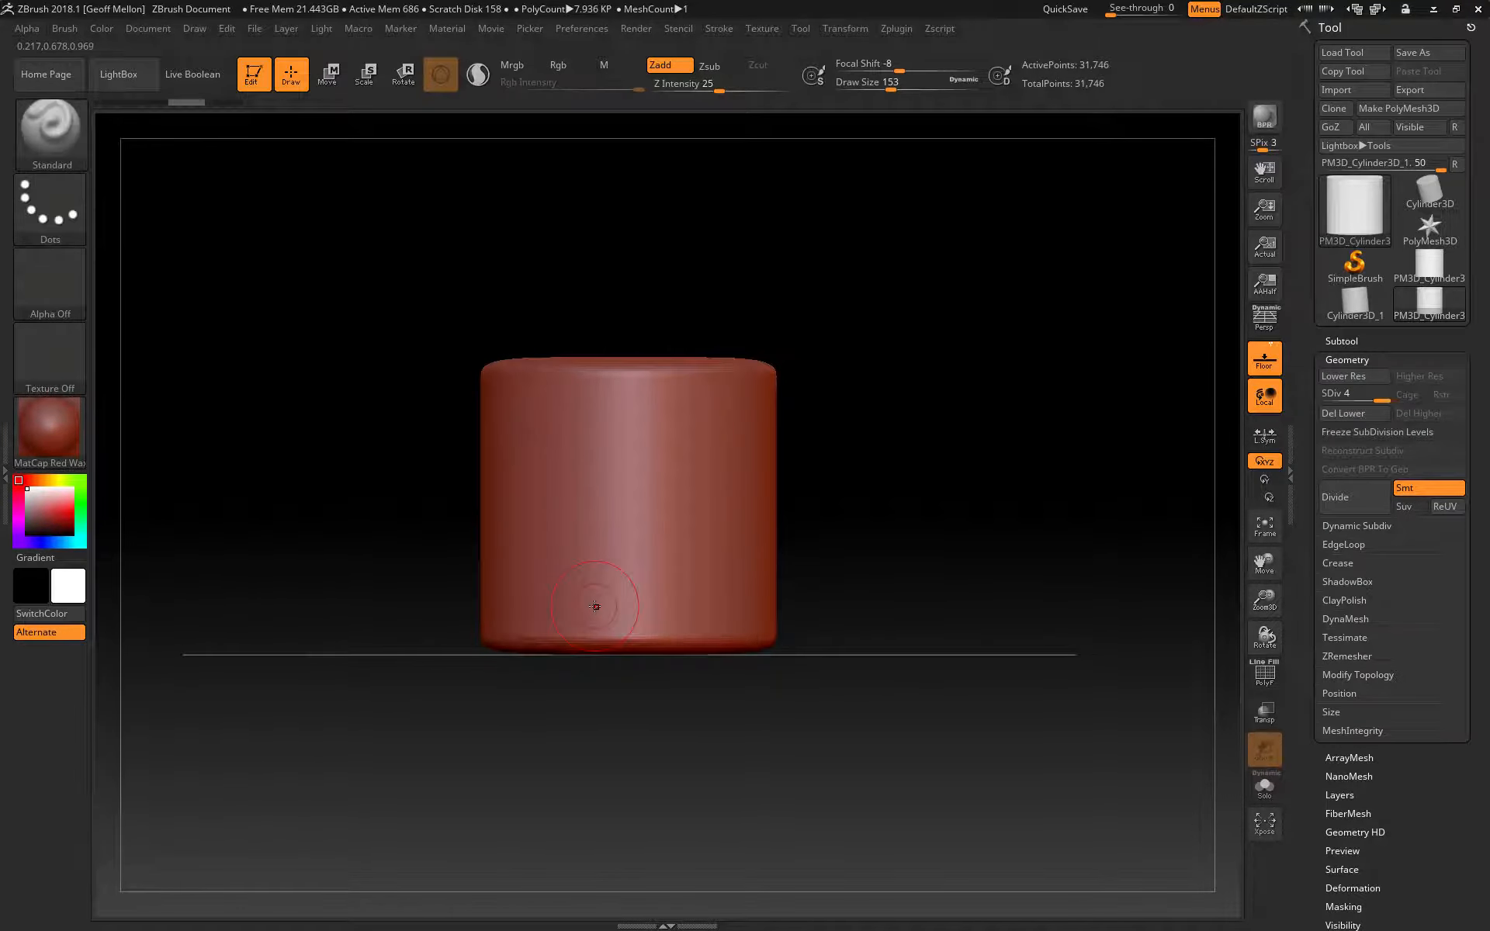
mouse_move(669, 426)
mouse_down()
mouse_move(613, 447)
mouse_move(683, 535)
mouse_move(507, 556)
mouse_up()
key(ctrl+z)
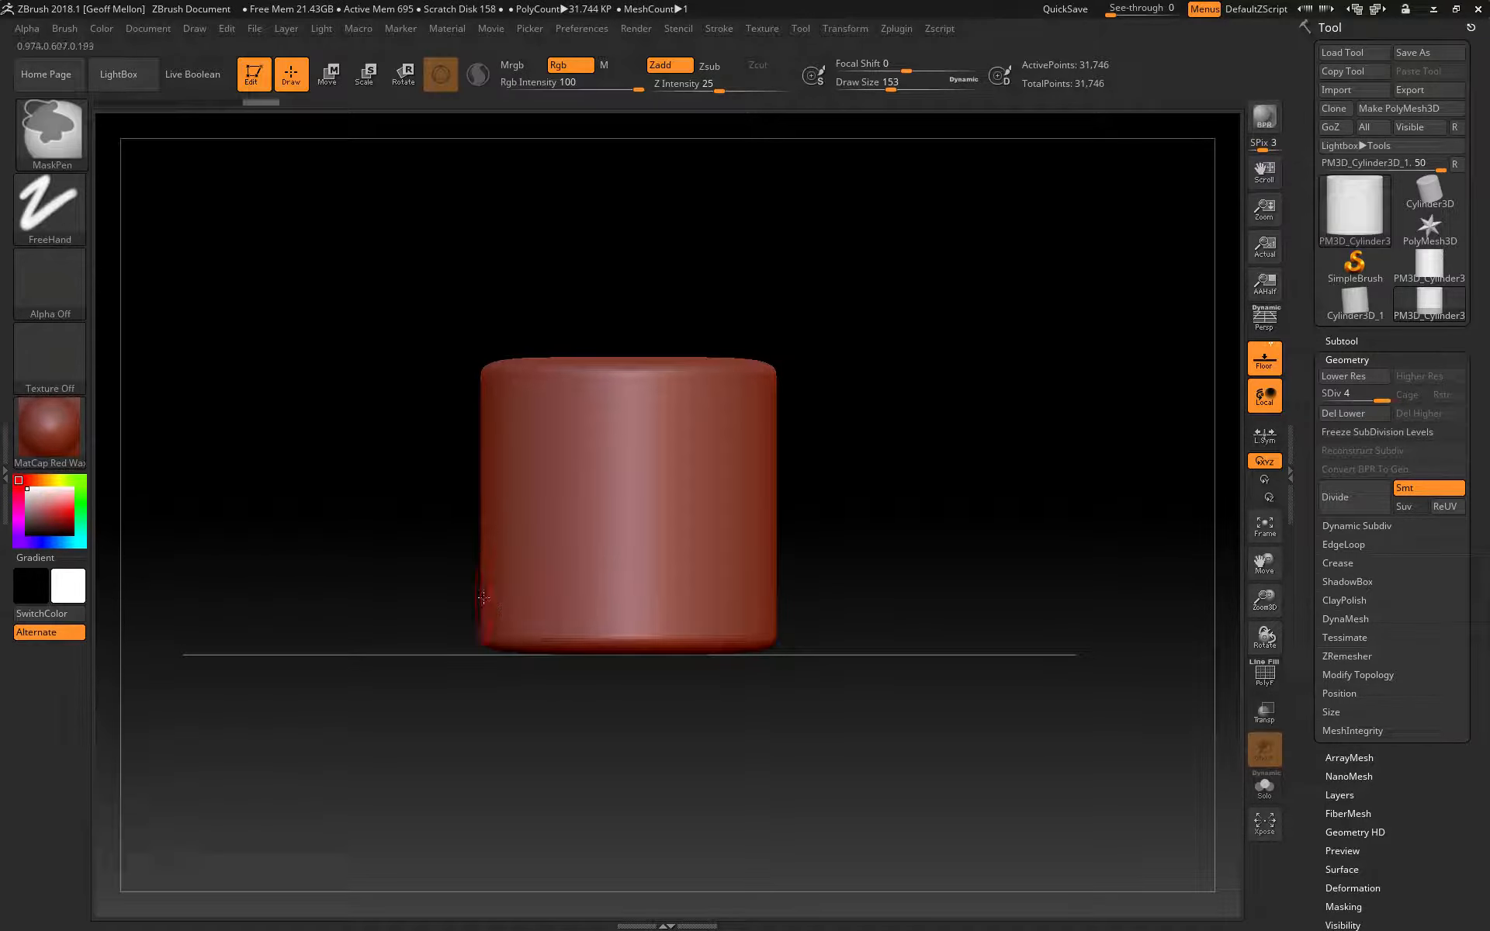
Reduce the brush's draw size to 53, try a finer zigzag stroke on the cylinder and undo the stroke.
key(bracketleft)
key(bracketleft)
key(bracketleft)
key(bracketleft)
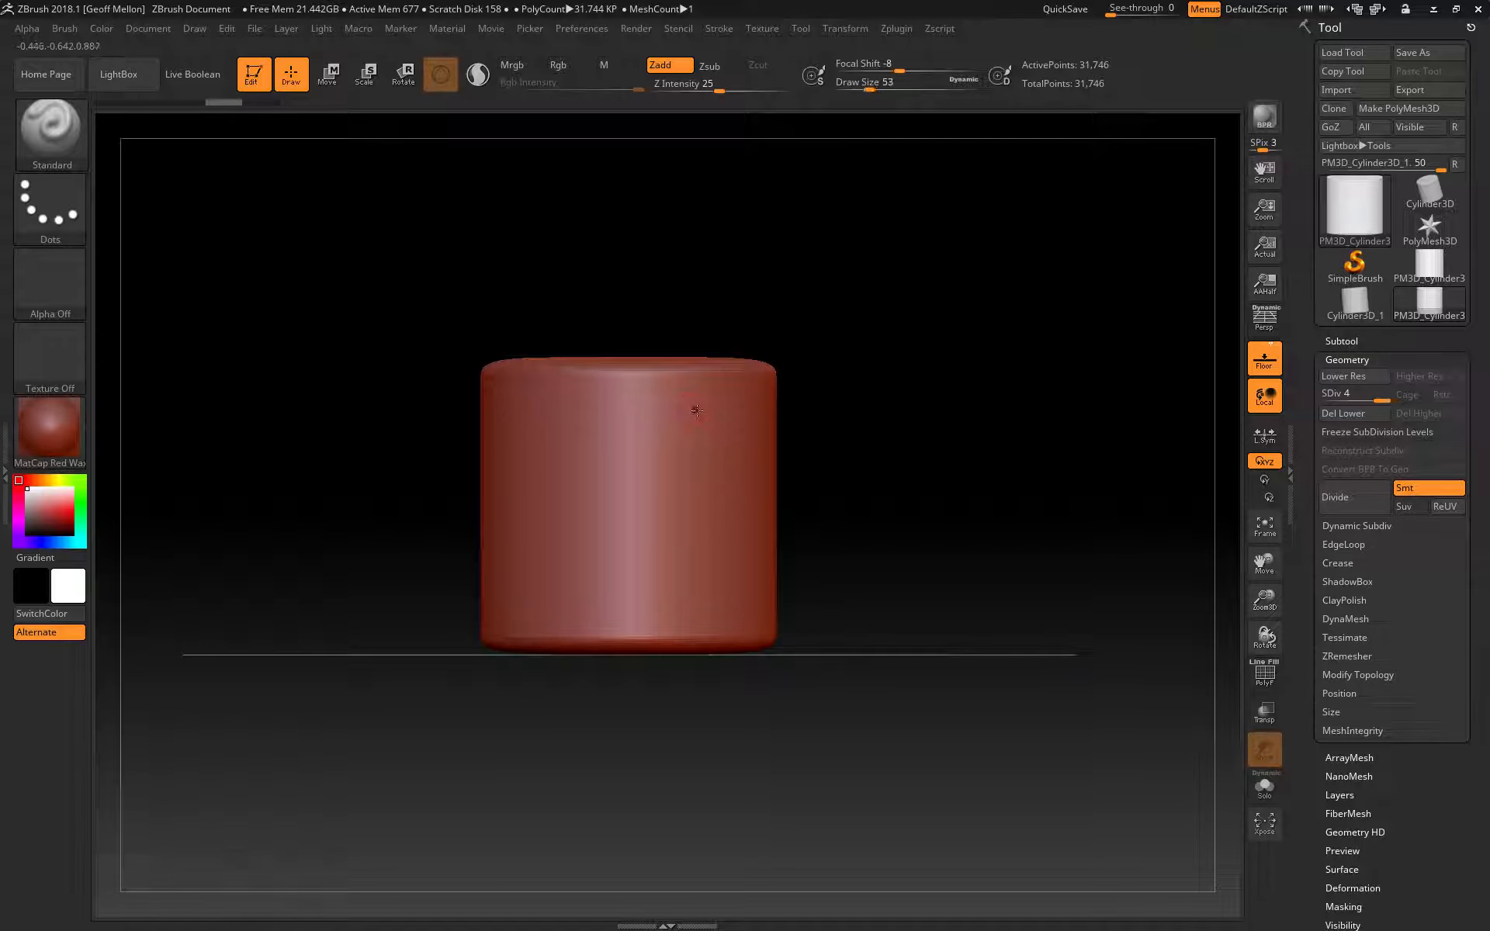
mouse_move(715, 420)
mouse_down()
mouse_move(625, 400)
mouse_move(669, 470)
mouse_move(493, 597)
mouse_up()
key(ctrl+z)
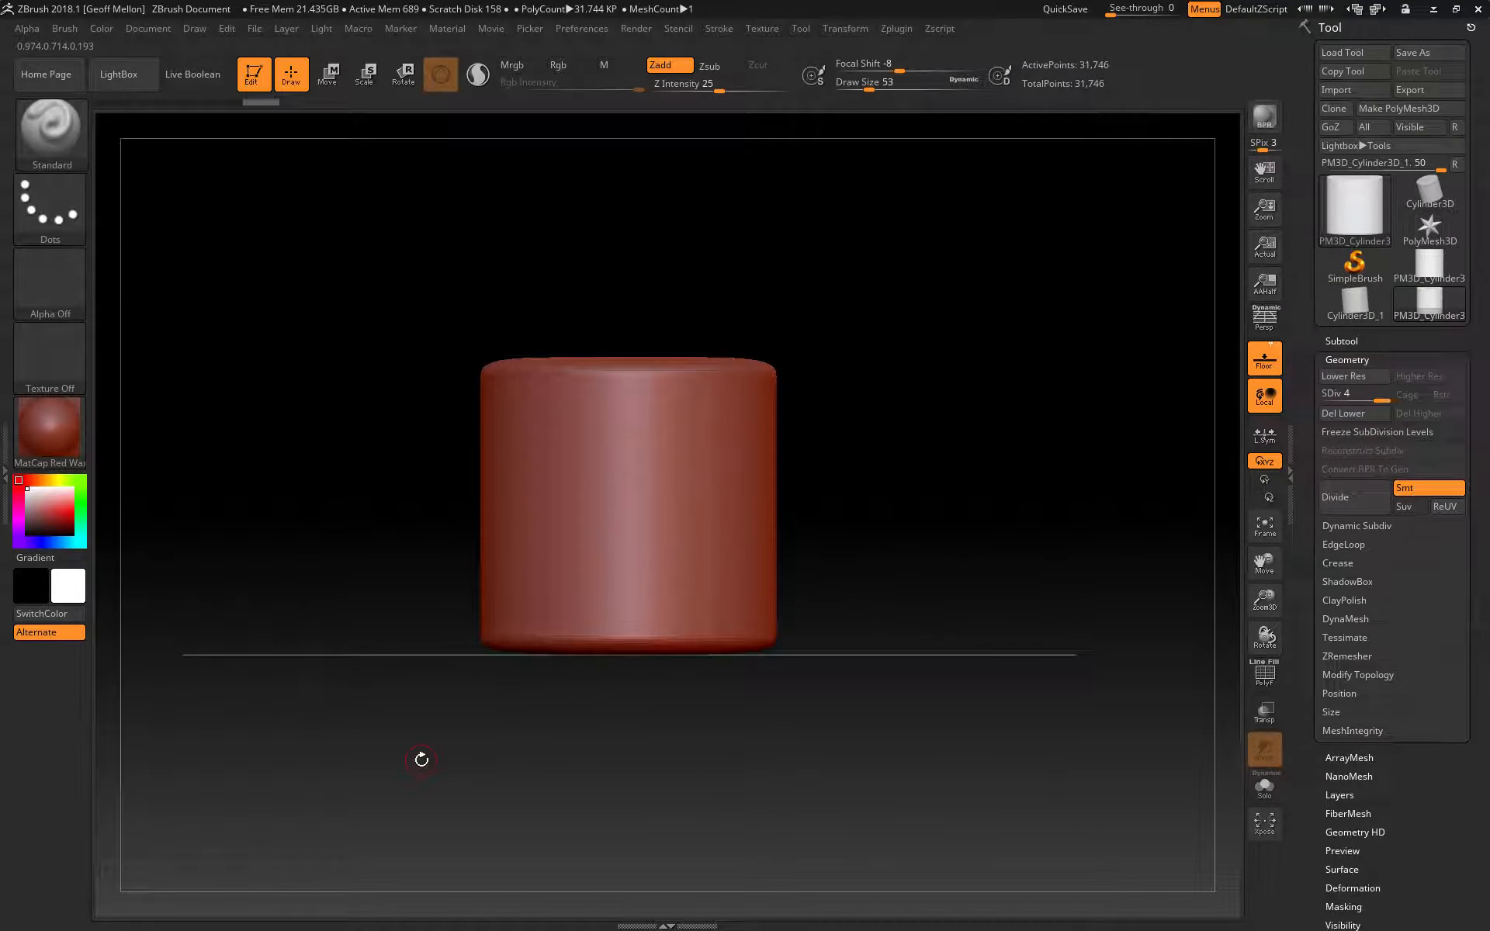
Step the cylinder down to subdivision level 3.
key(shift)
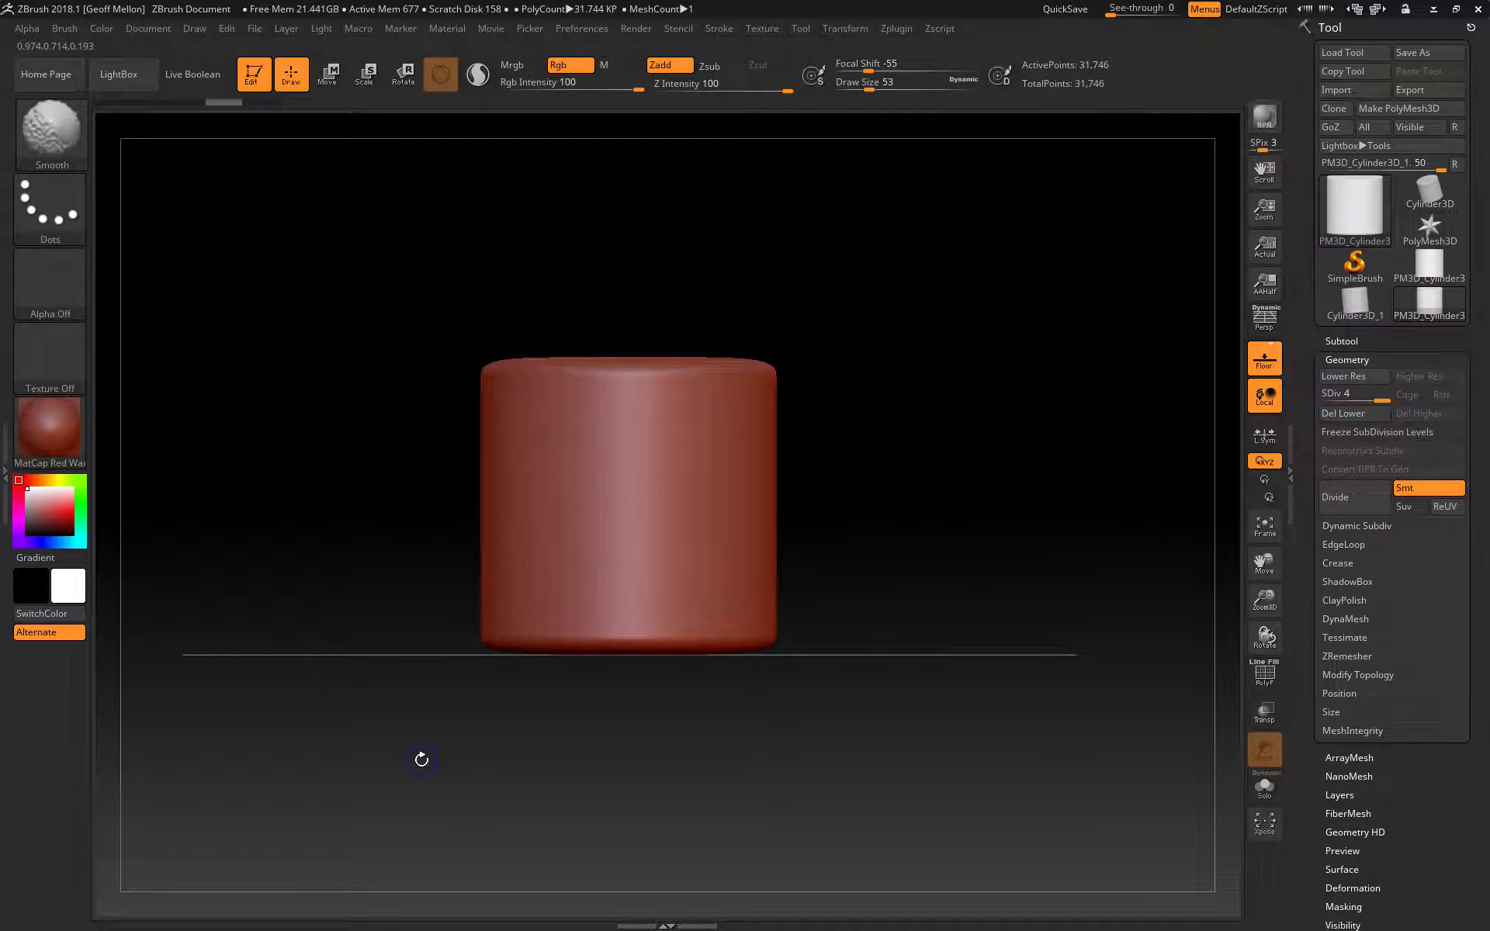
key(shift+d)
key(shift+d)
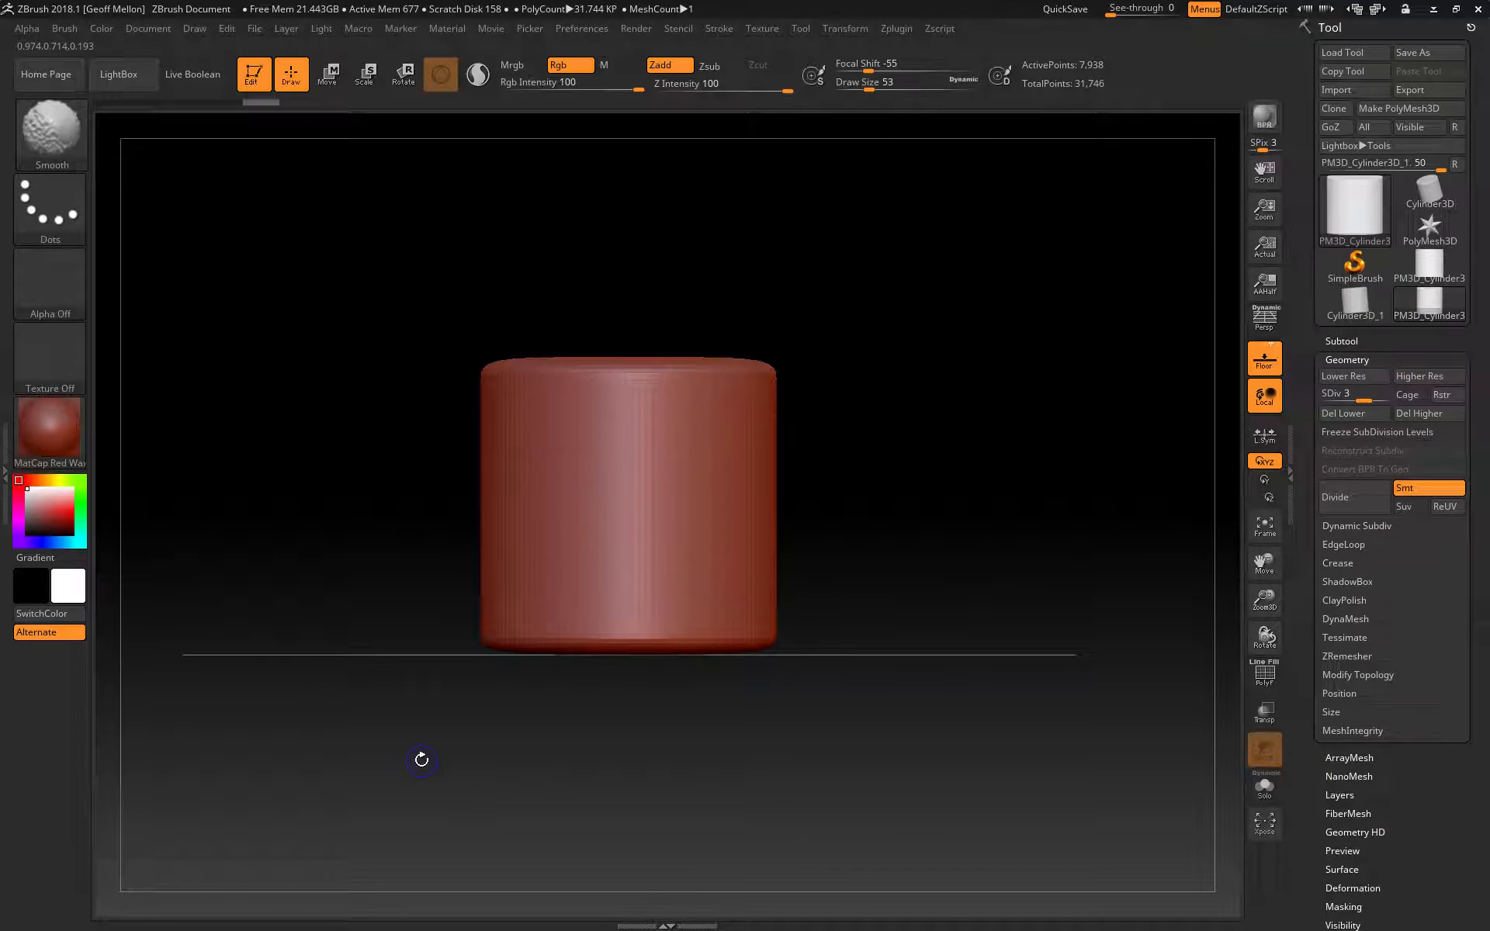
Step the cylinder down to subdivision level 1 and sculpt a test stroke across its front with the Standard brush.
key(shift+d)
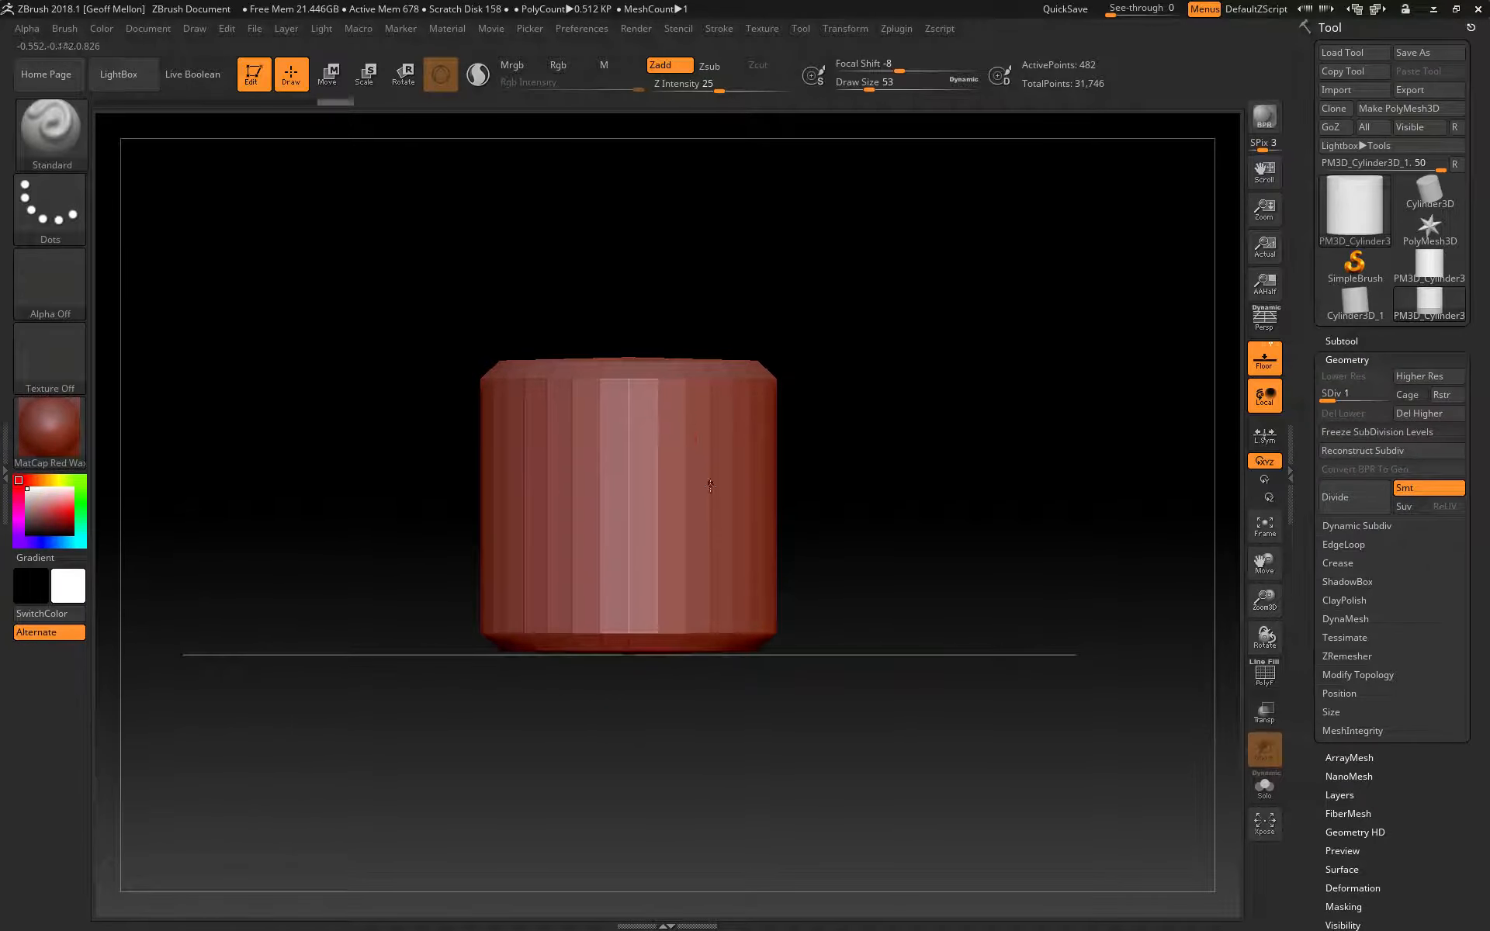
mouse_move(683, 458)
mouse_down()
mouse_move(548, 505)
mouse_move(690, 575)
mouse_move(579, 446)
mouse_up()
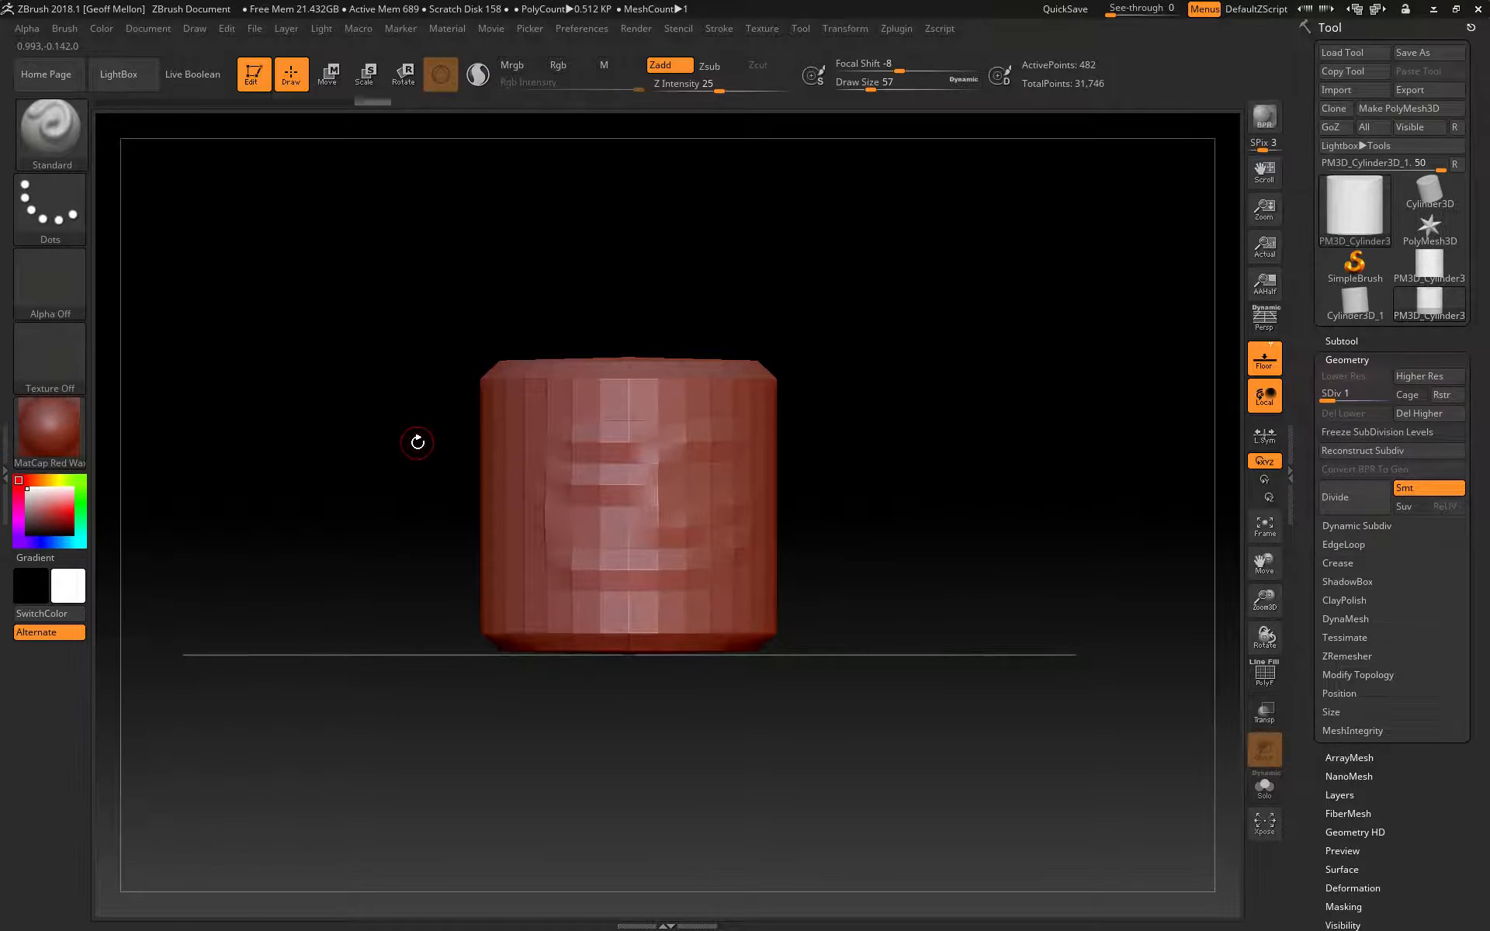
Return the cylinder to subdivision level 4 and sculpt a long winding Standard brush stroke across its front.
key(d)
key(d)
key(d)
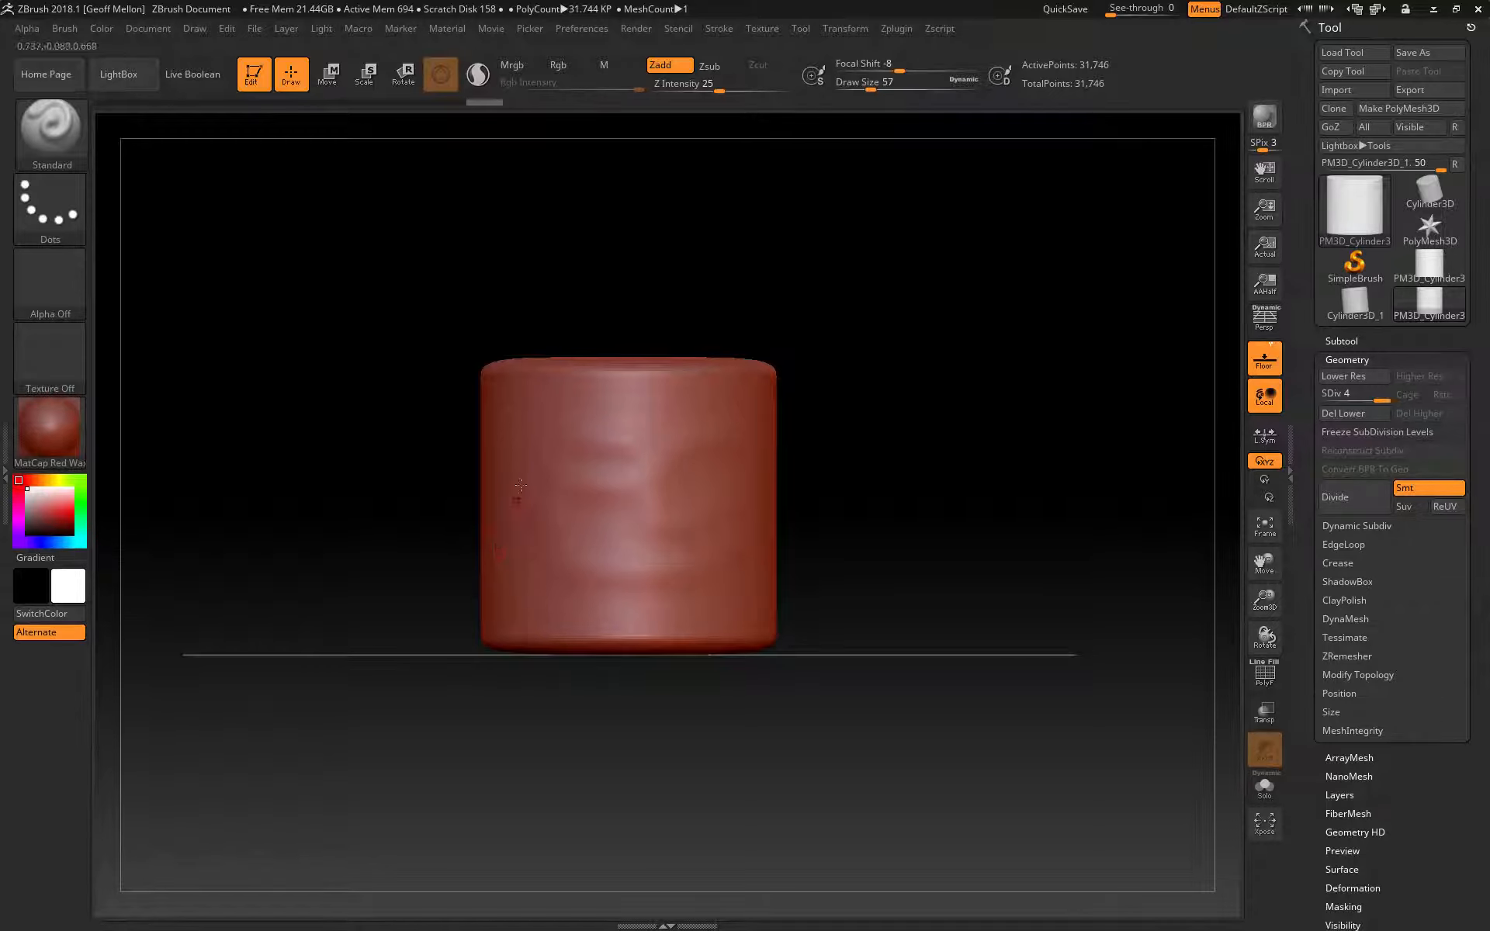
mouse_move(712, 440)
mouse_down()
mouse_move(681, 453)
mouse_move(675, 602)
mouse_move(613, 442)
mouse_move(528, 563)
mouse_move(661, 423)
mouse_move(503, 462)
mouse_up()
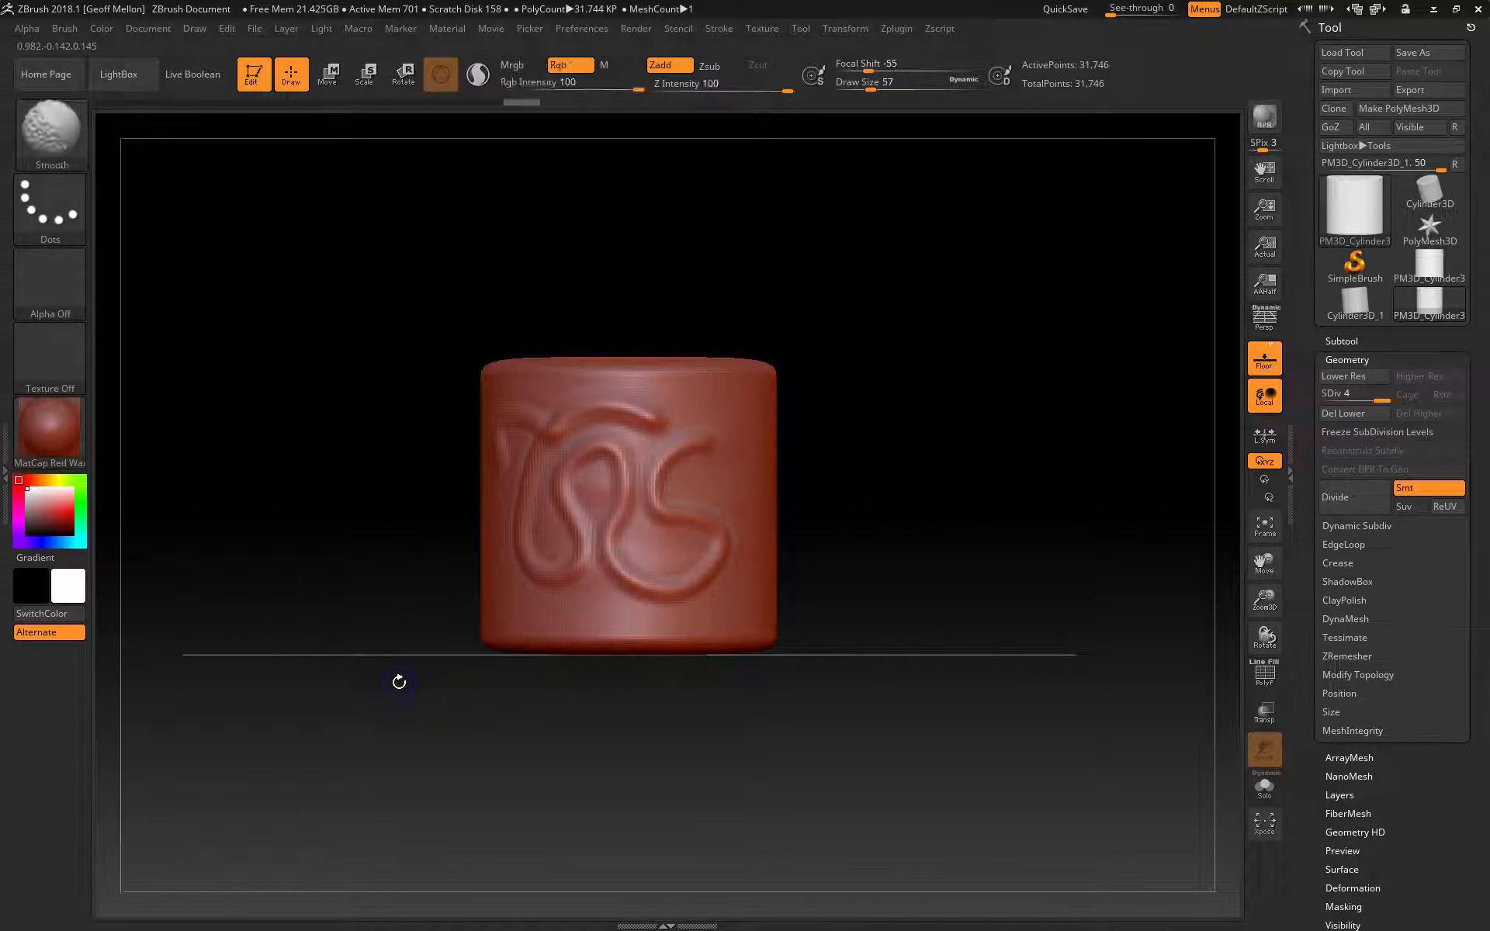
Compare the sculpted strokes by stepping the cylinder down to subdivision level 1 and back up to level 4.
key(shift+d)
key(shift+d)
key(shift+d)
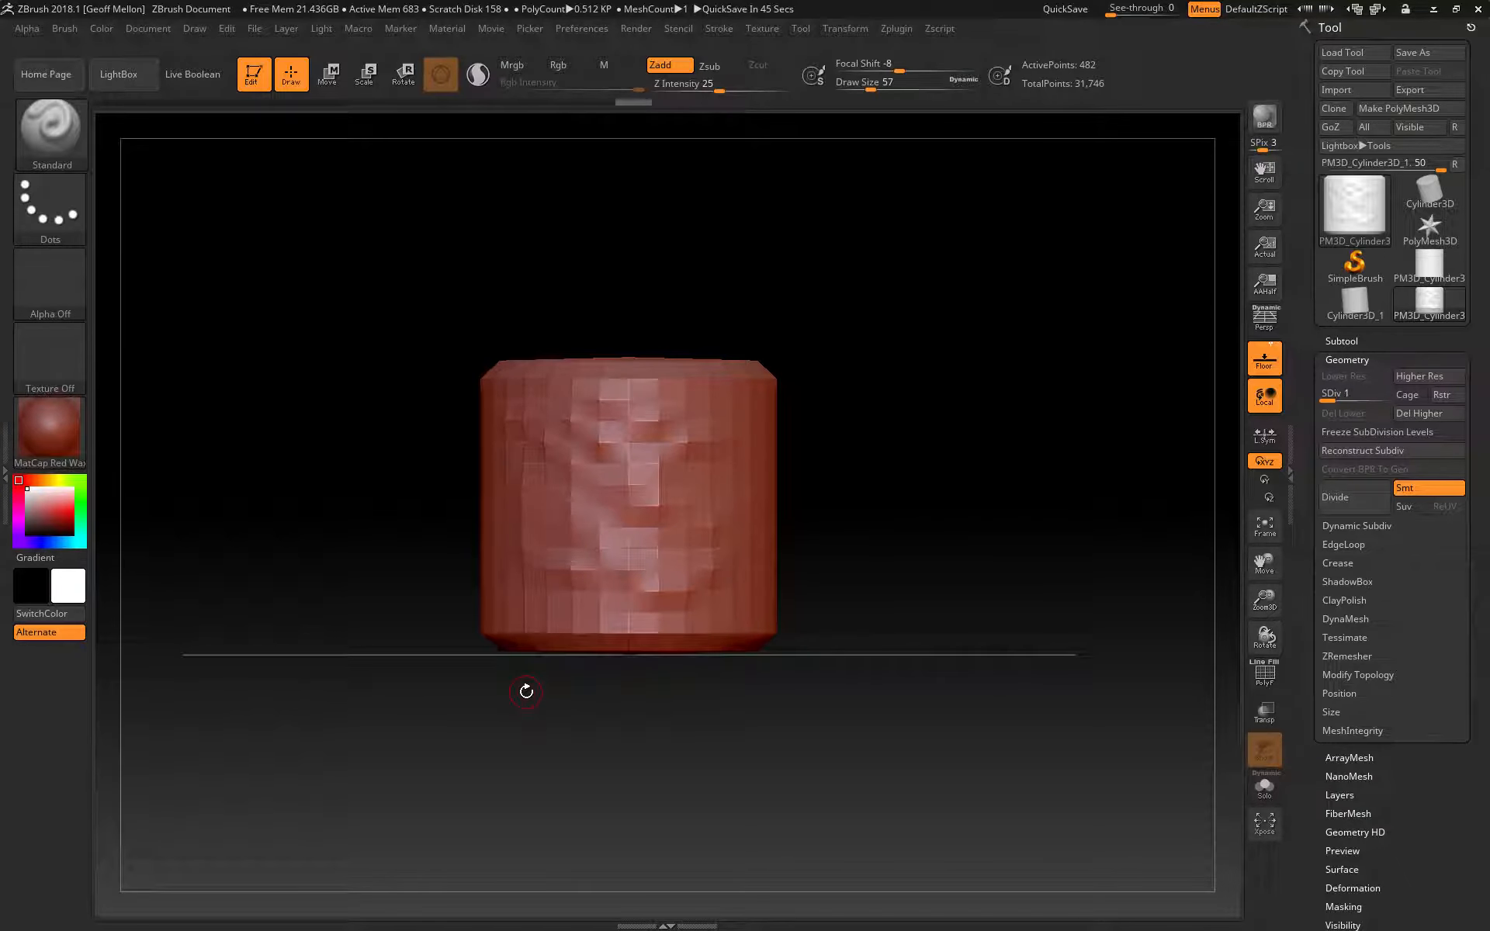
key(d)
key(d)
key(d)
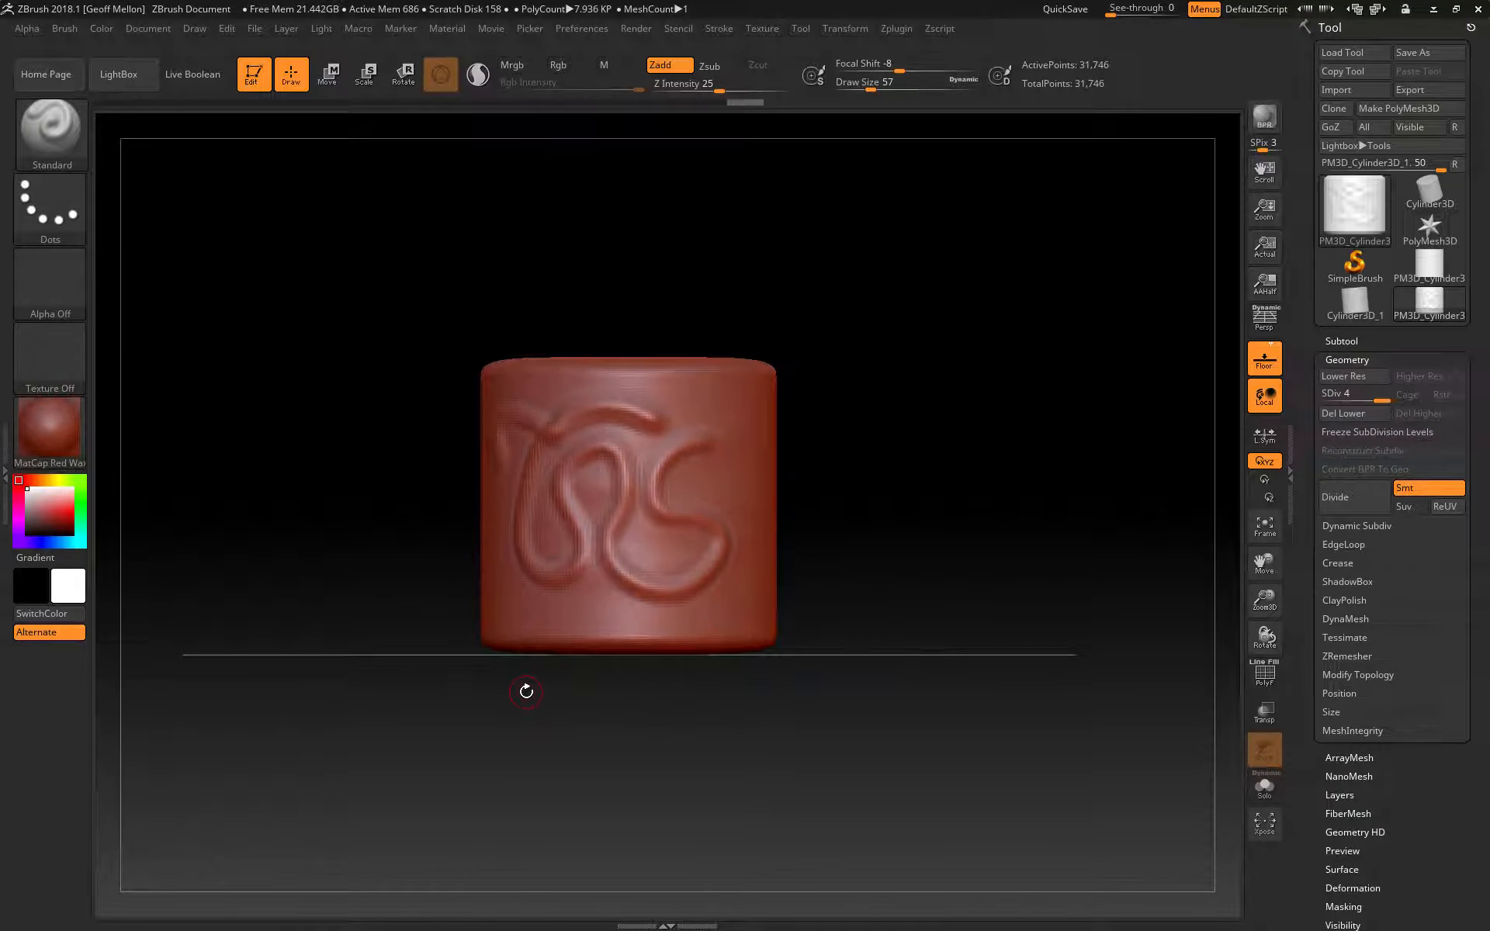
Divide the cylinder twice more to reach subdivision level 6.
key(ctrl)
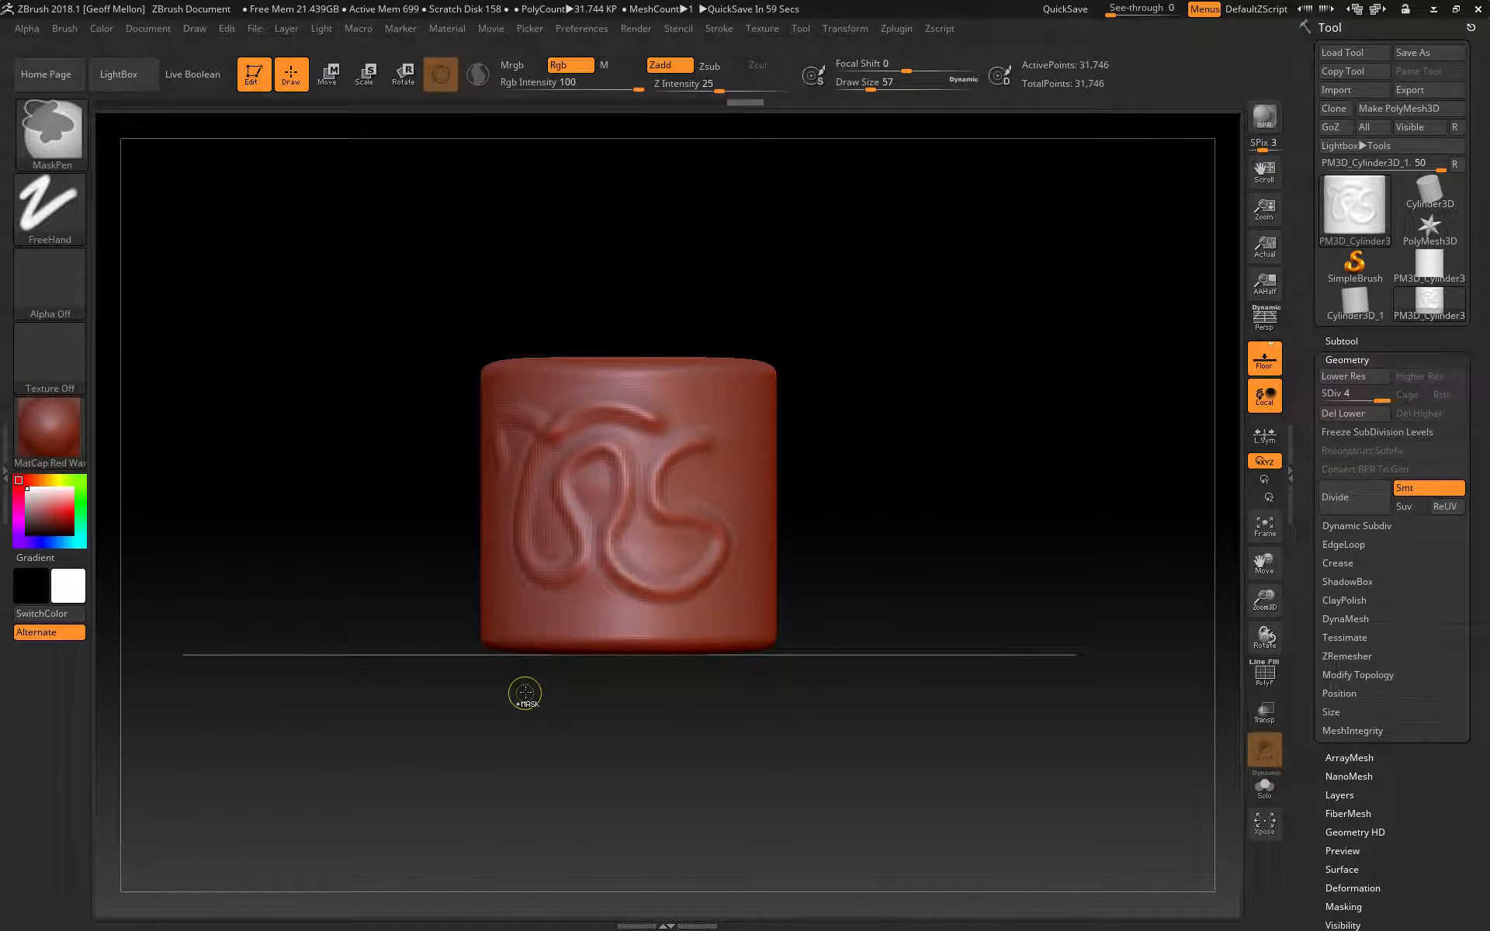
key(ctrl+d)
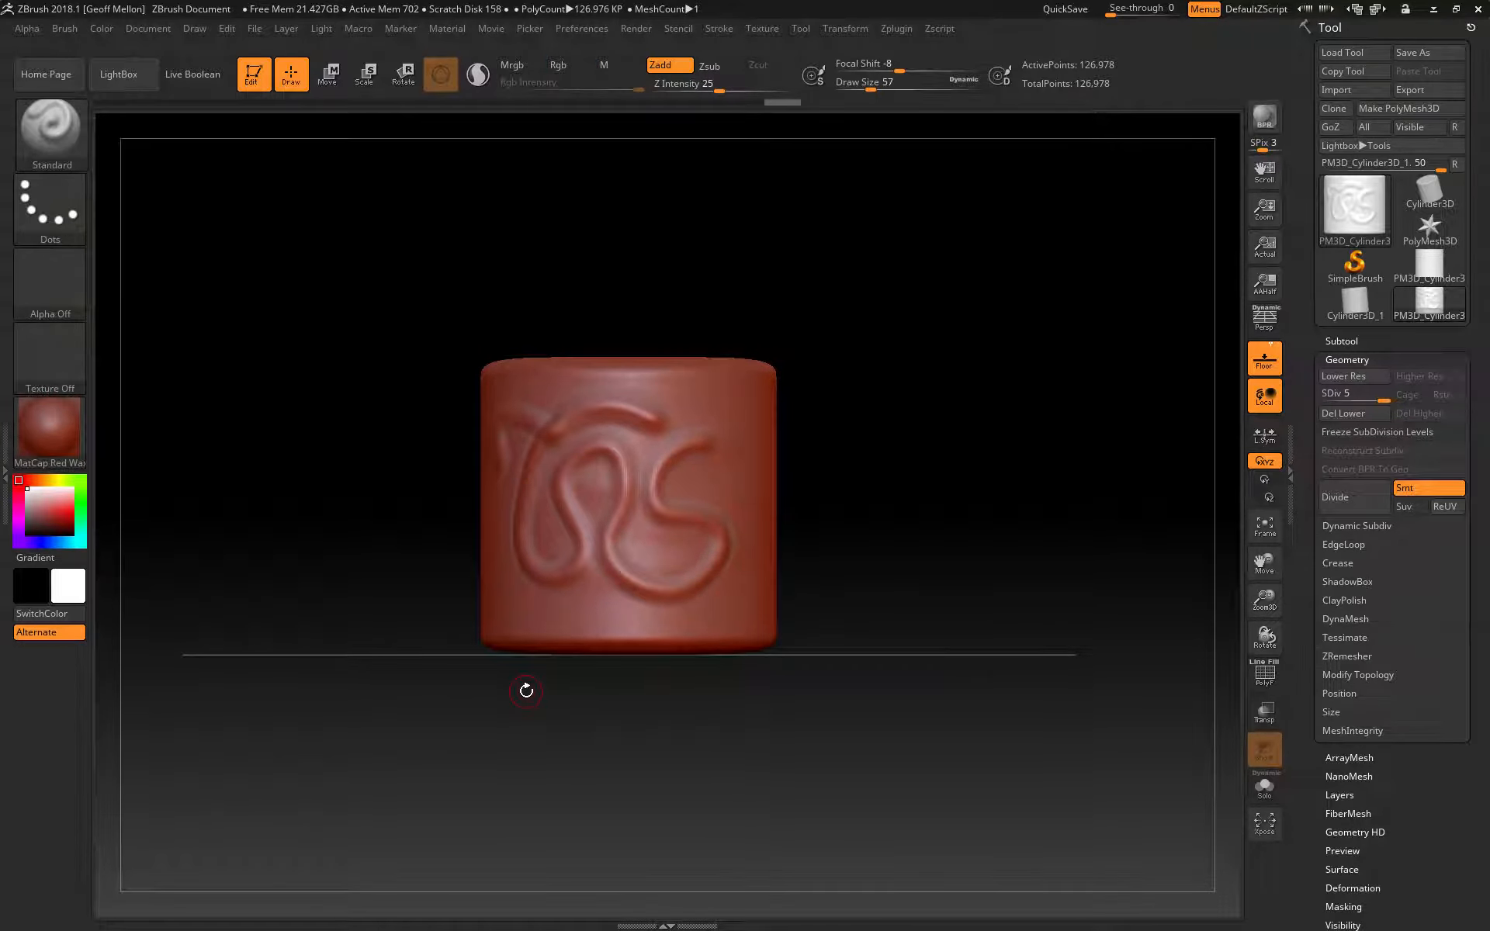
key(ctrl)
key(ctrl+d)
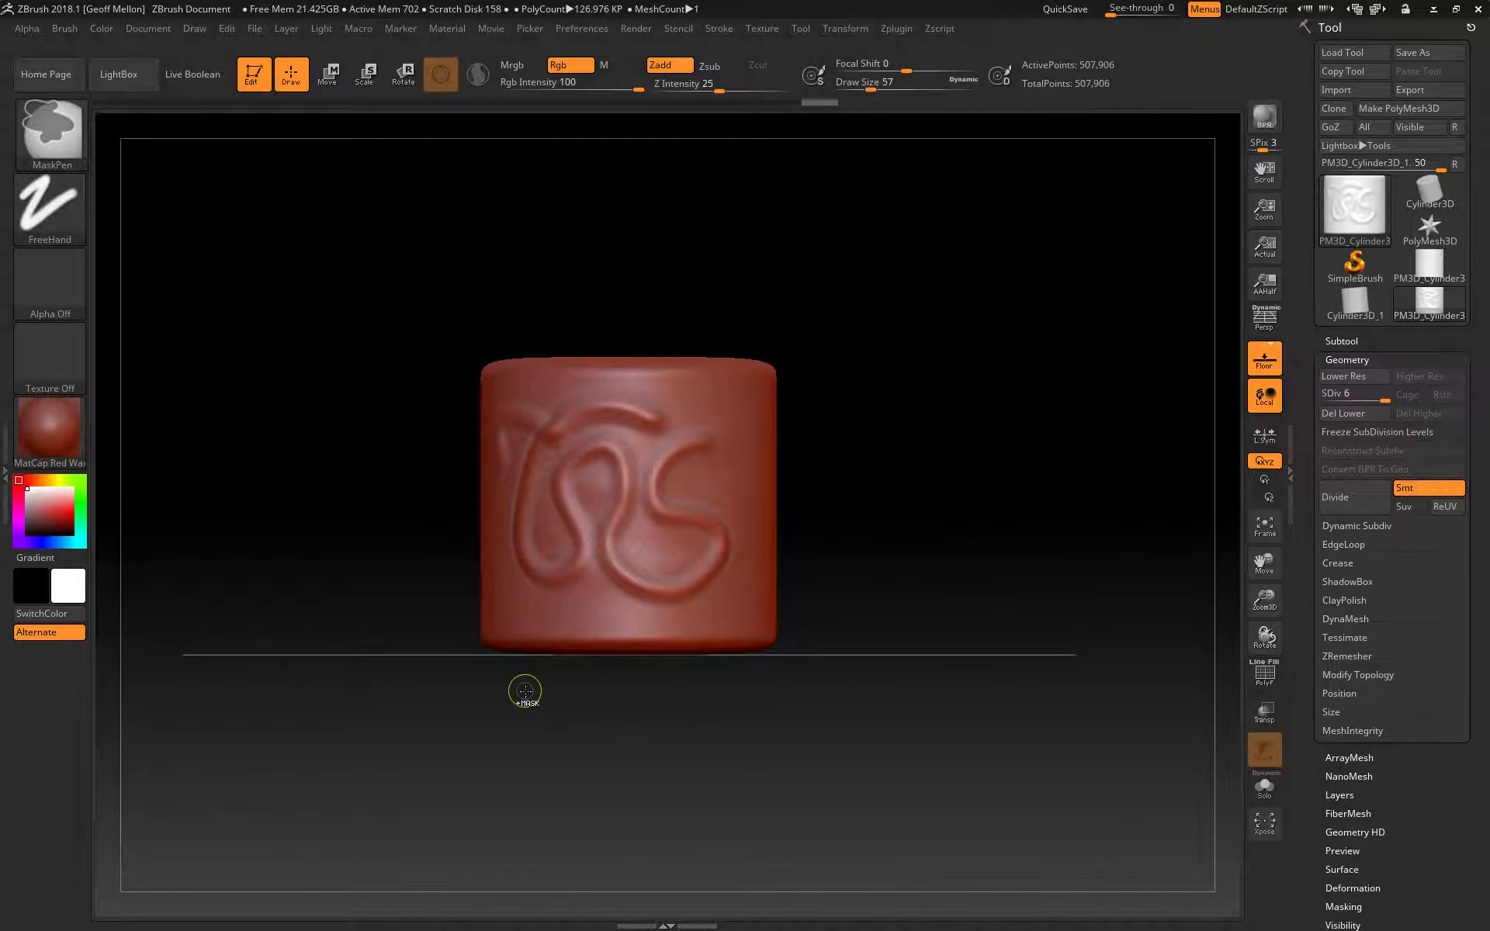
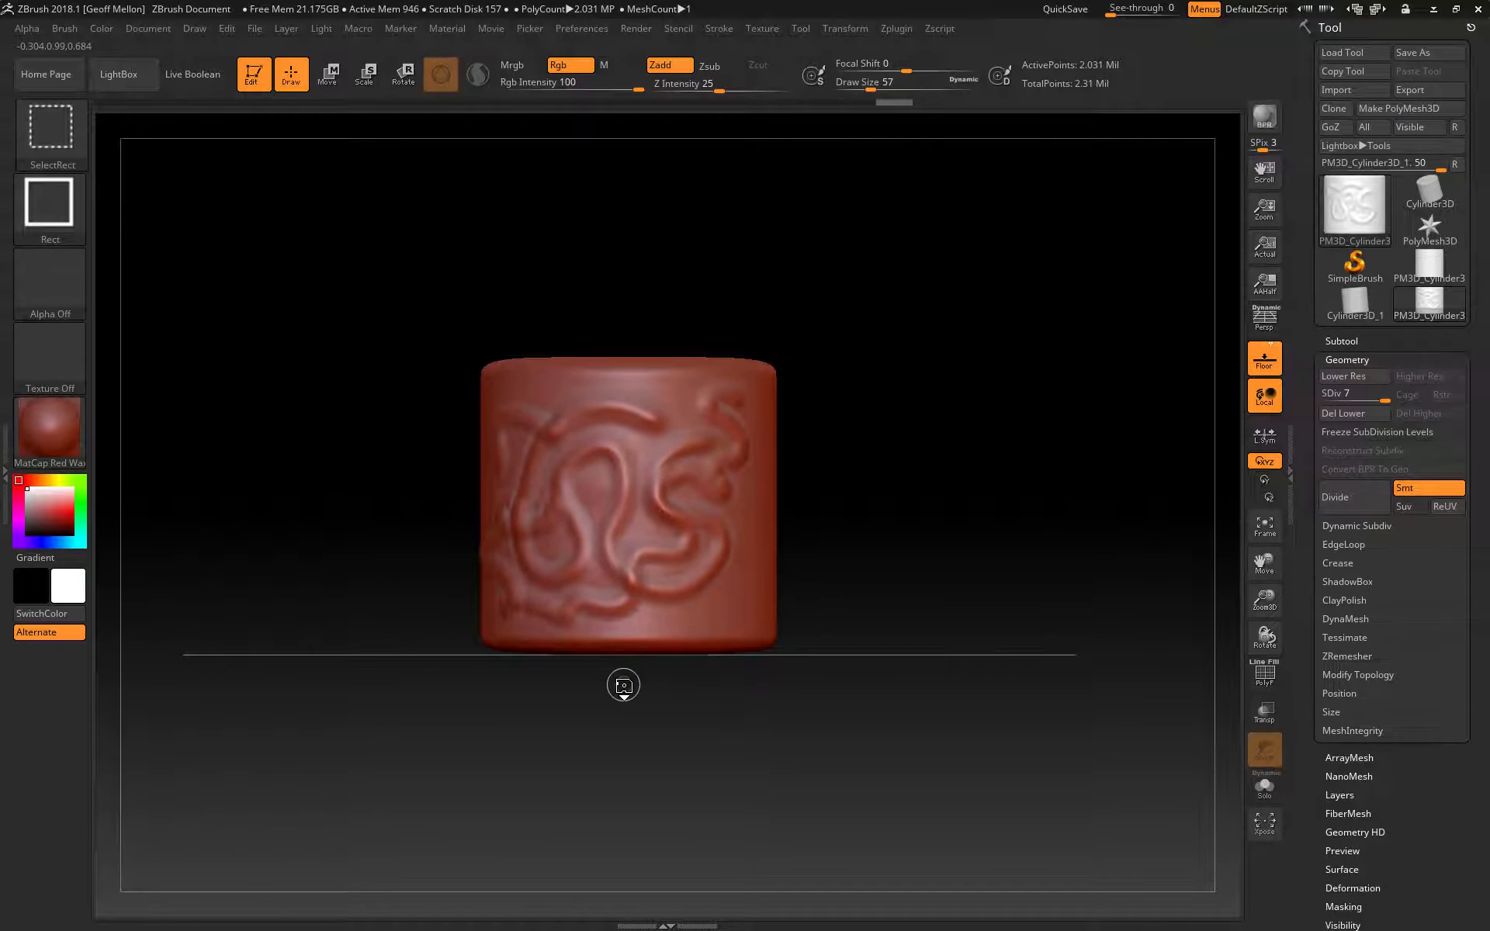
Undo the latest strokes and divisions back to subdivision level 5.
key(ctrl+z)
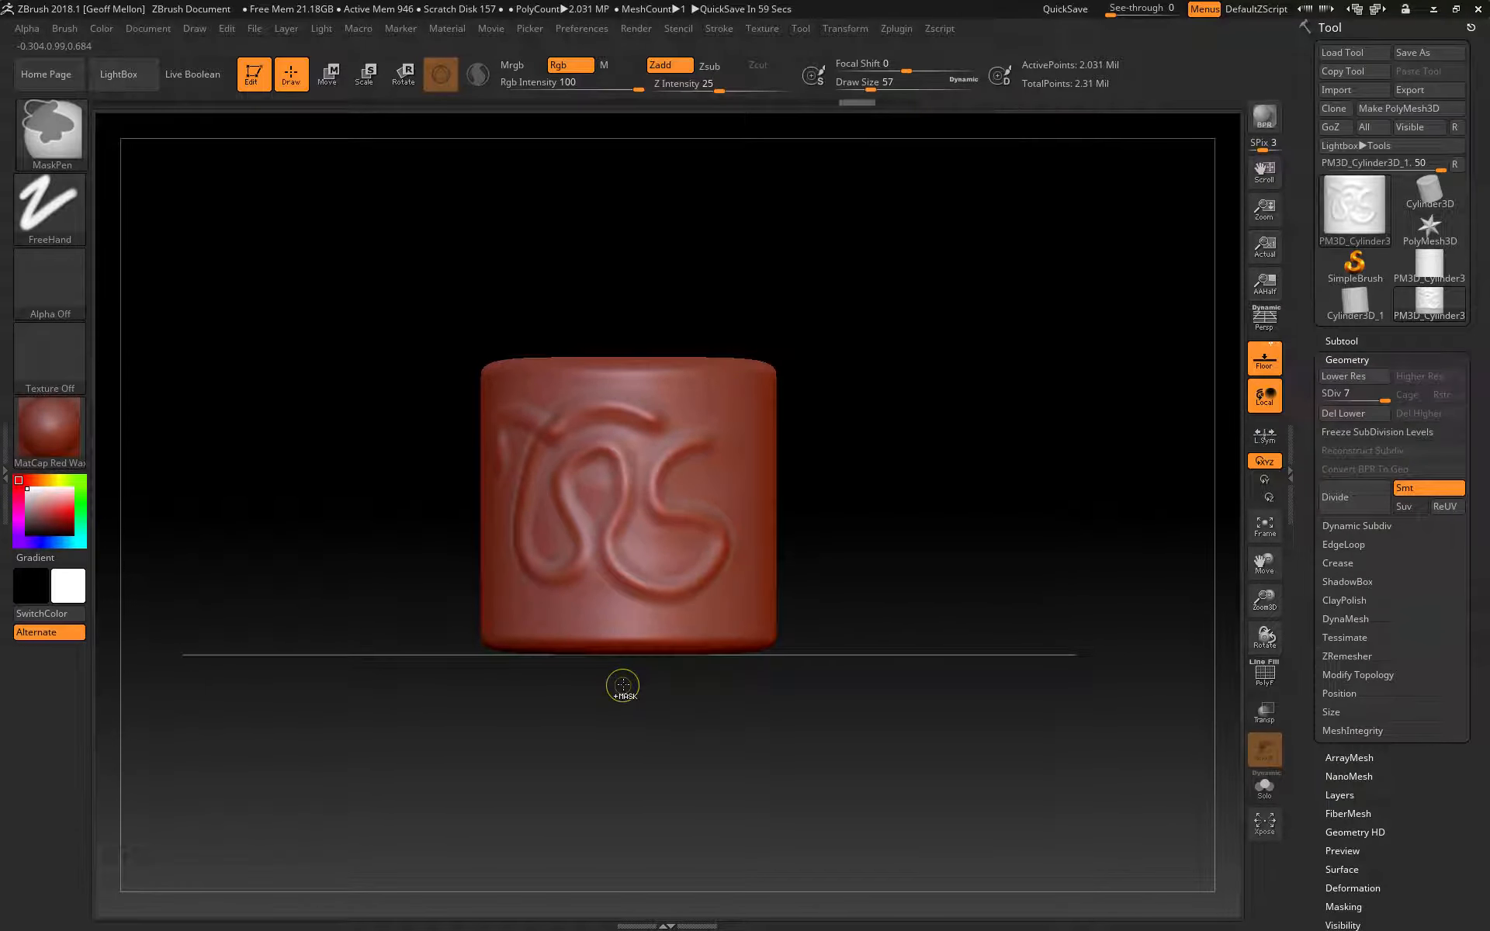
key(ctrl+z)
key(ctrl+z)
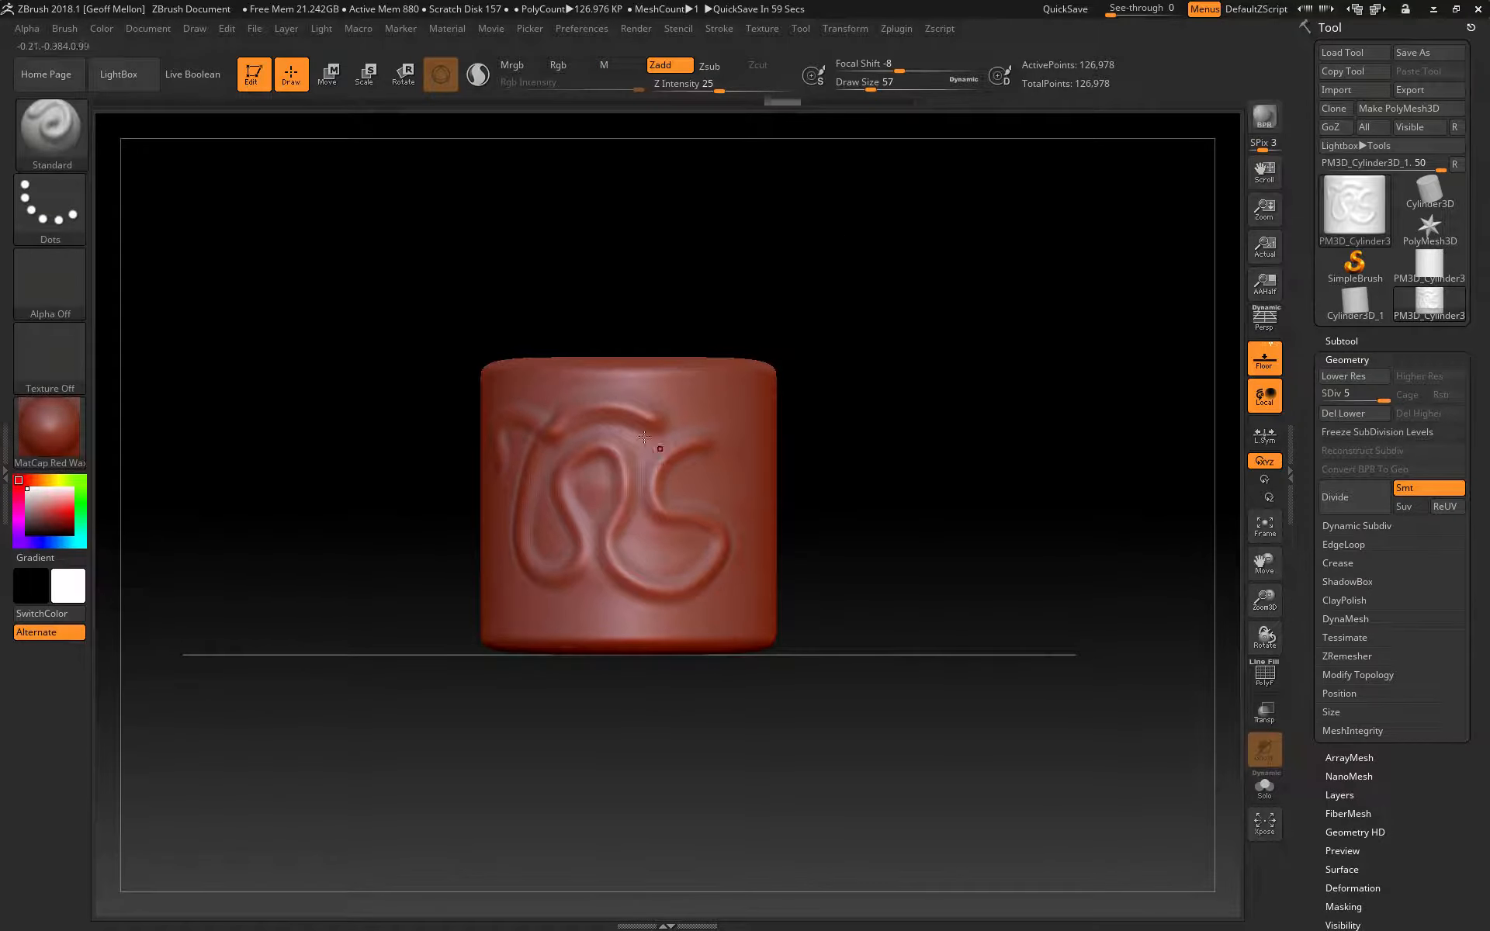
Browse earlier and later states in the Undo History and restore the subdivision level 4 state with the winding stroke.
click(556, 100)
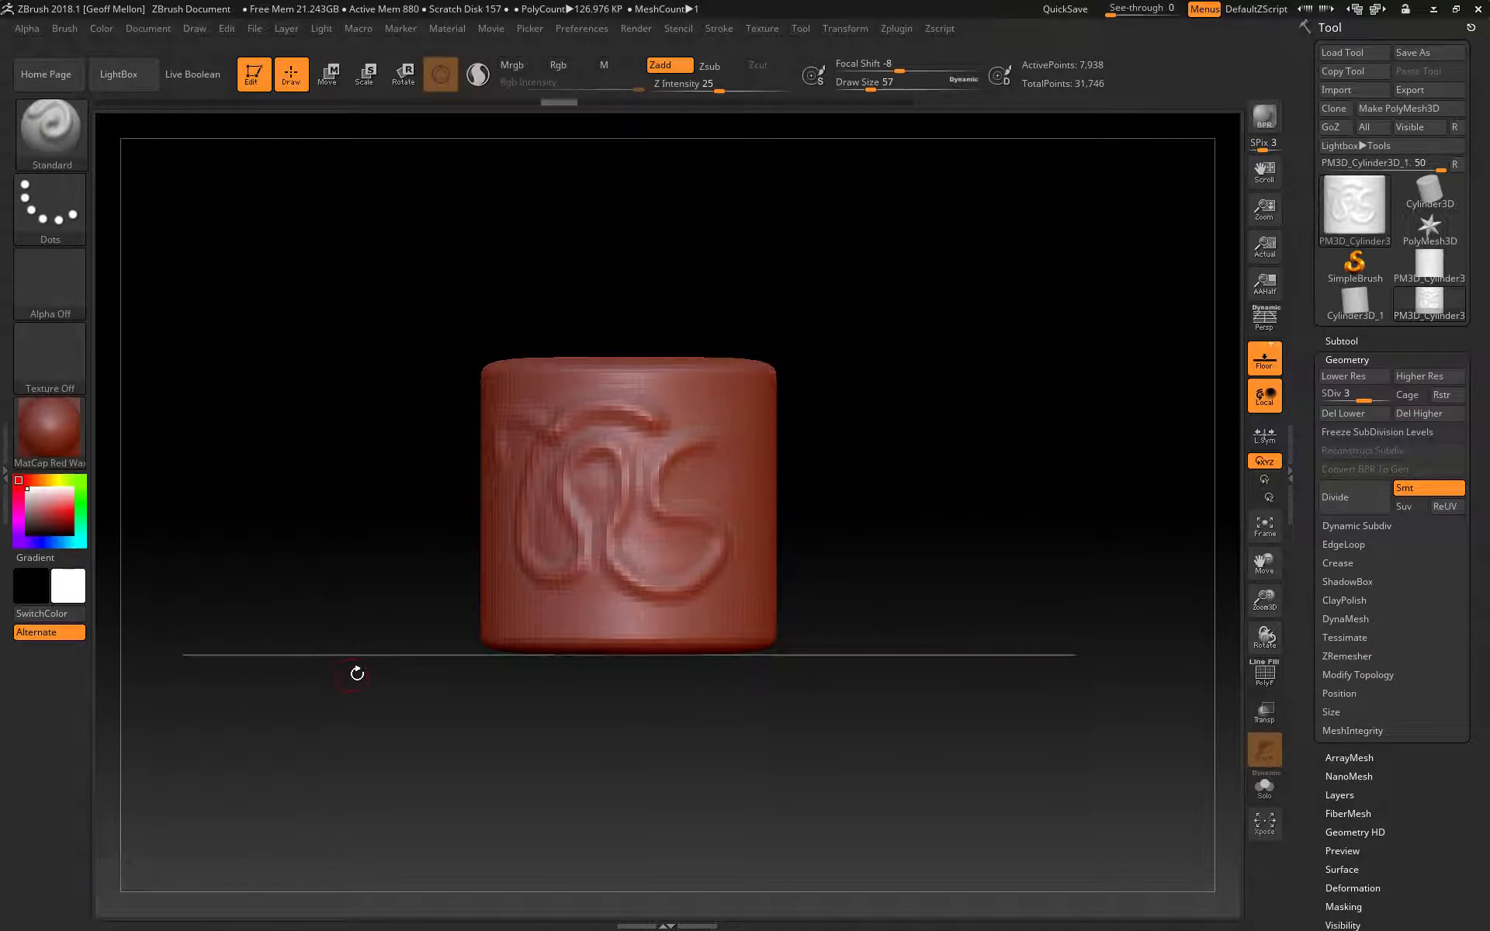
click(386, 101)
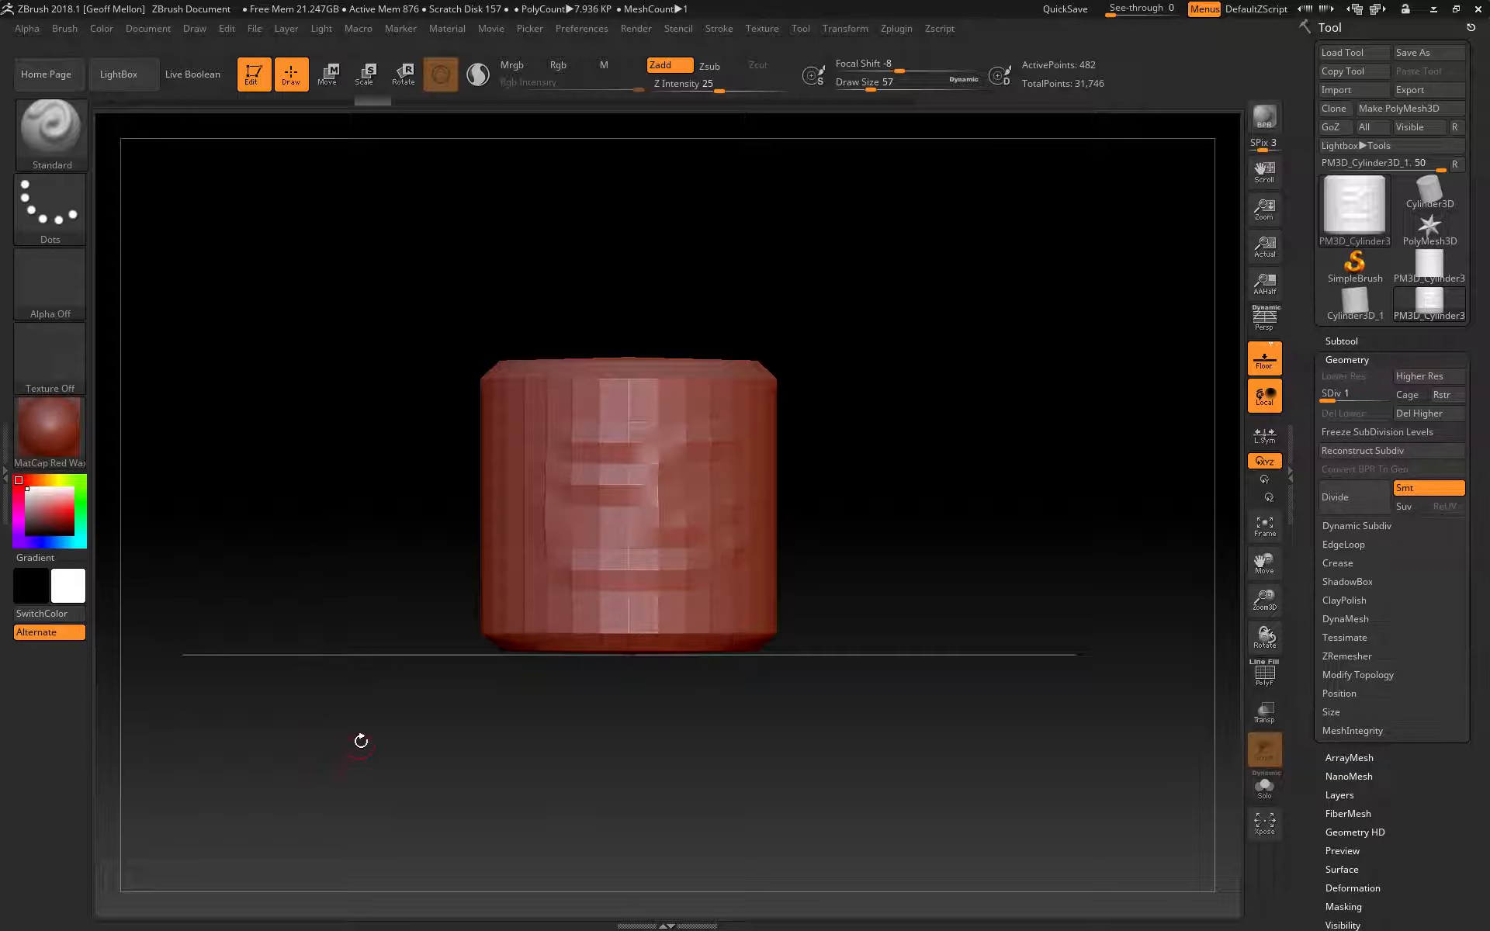
click(670, 101)
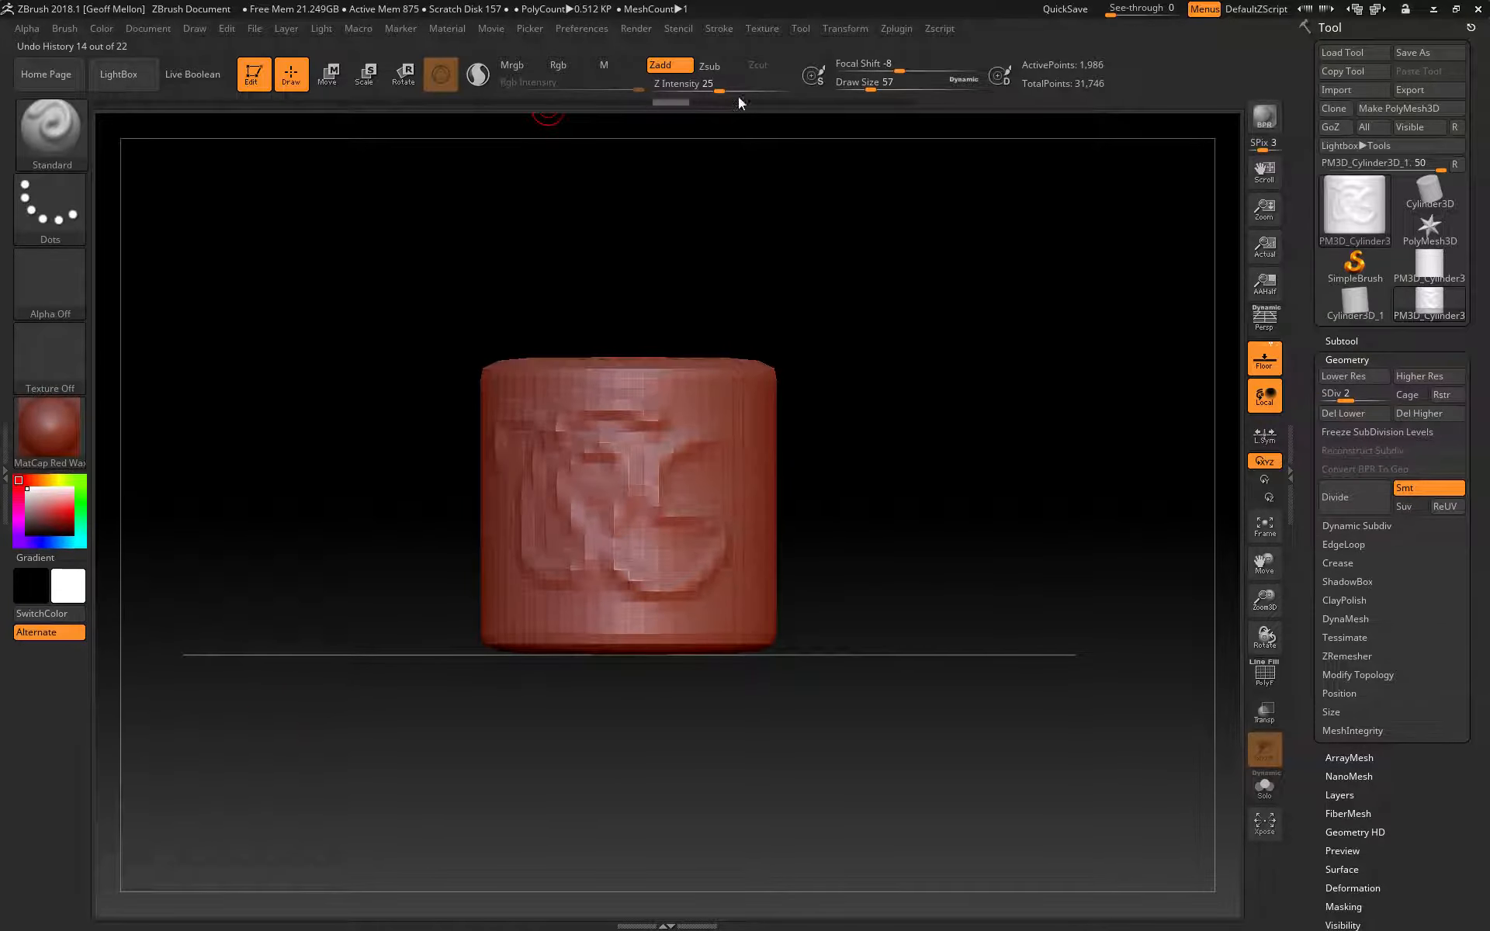
click(780, 101)
click(822, 102)
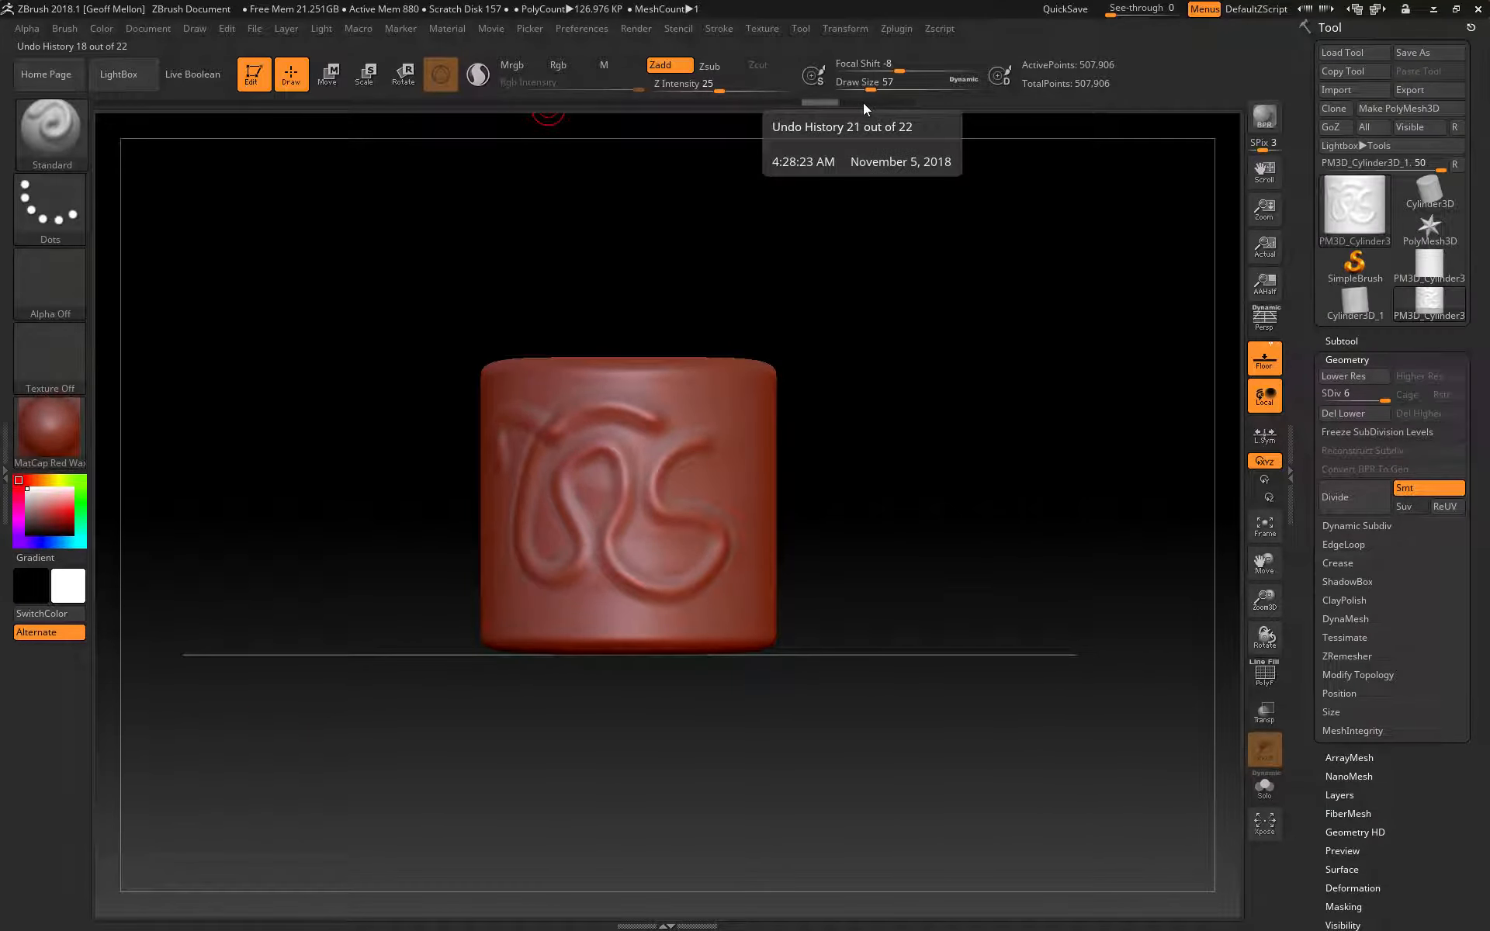
click(863, 102)
click(893, 101)
click(755, 102)
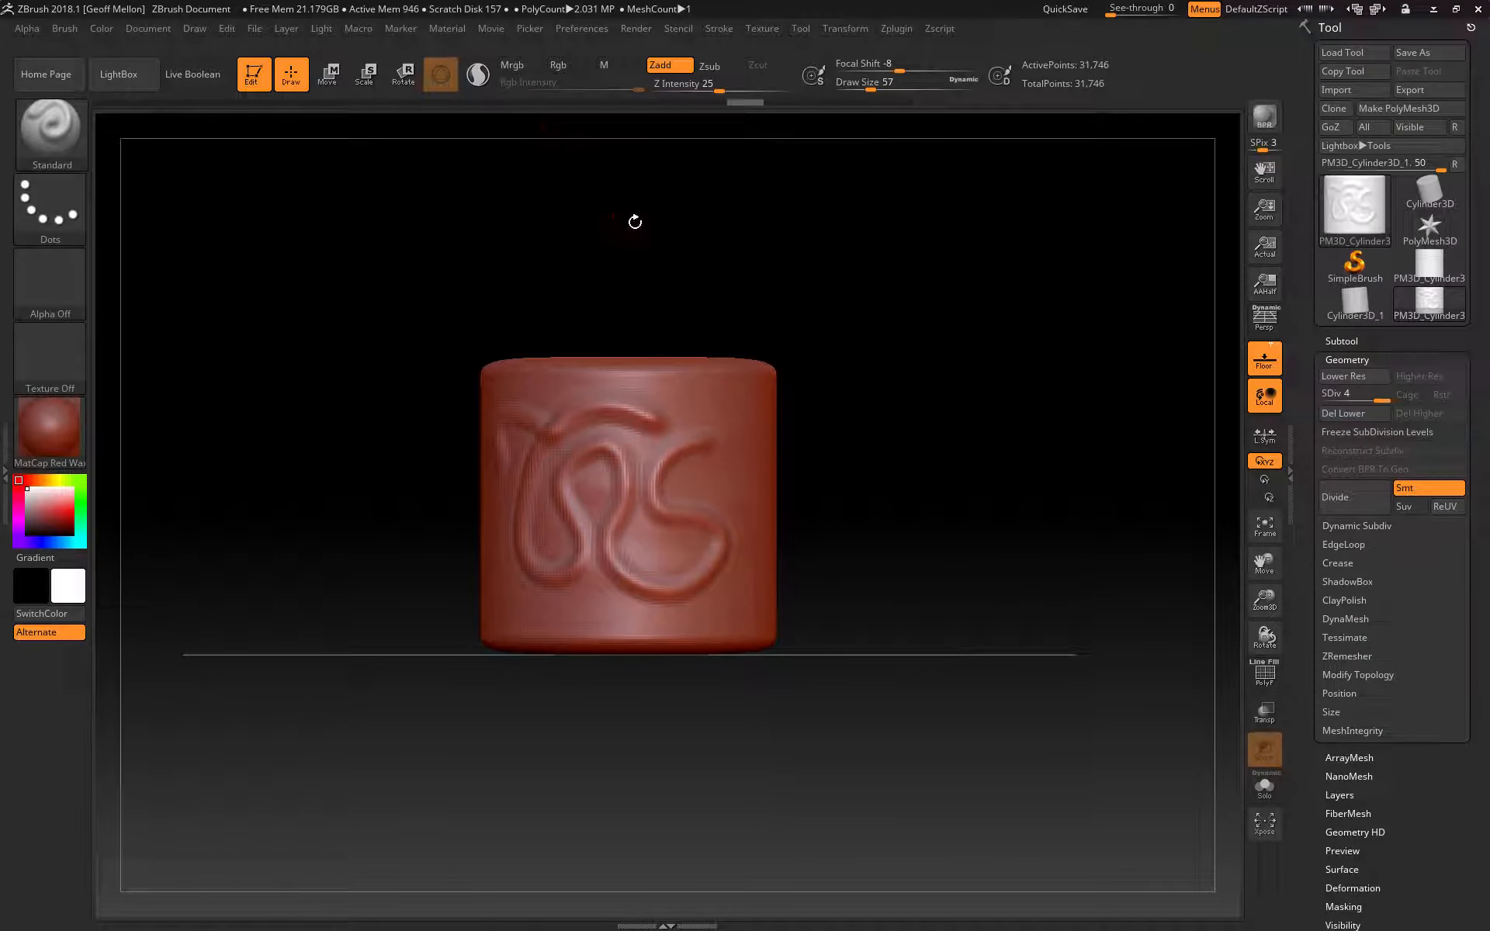
click(664, 101)
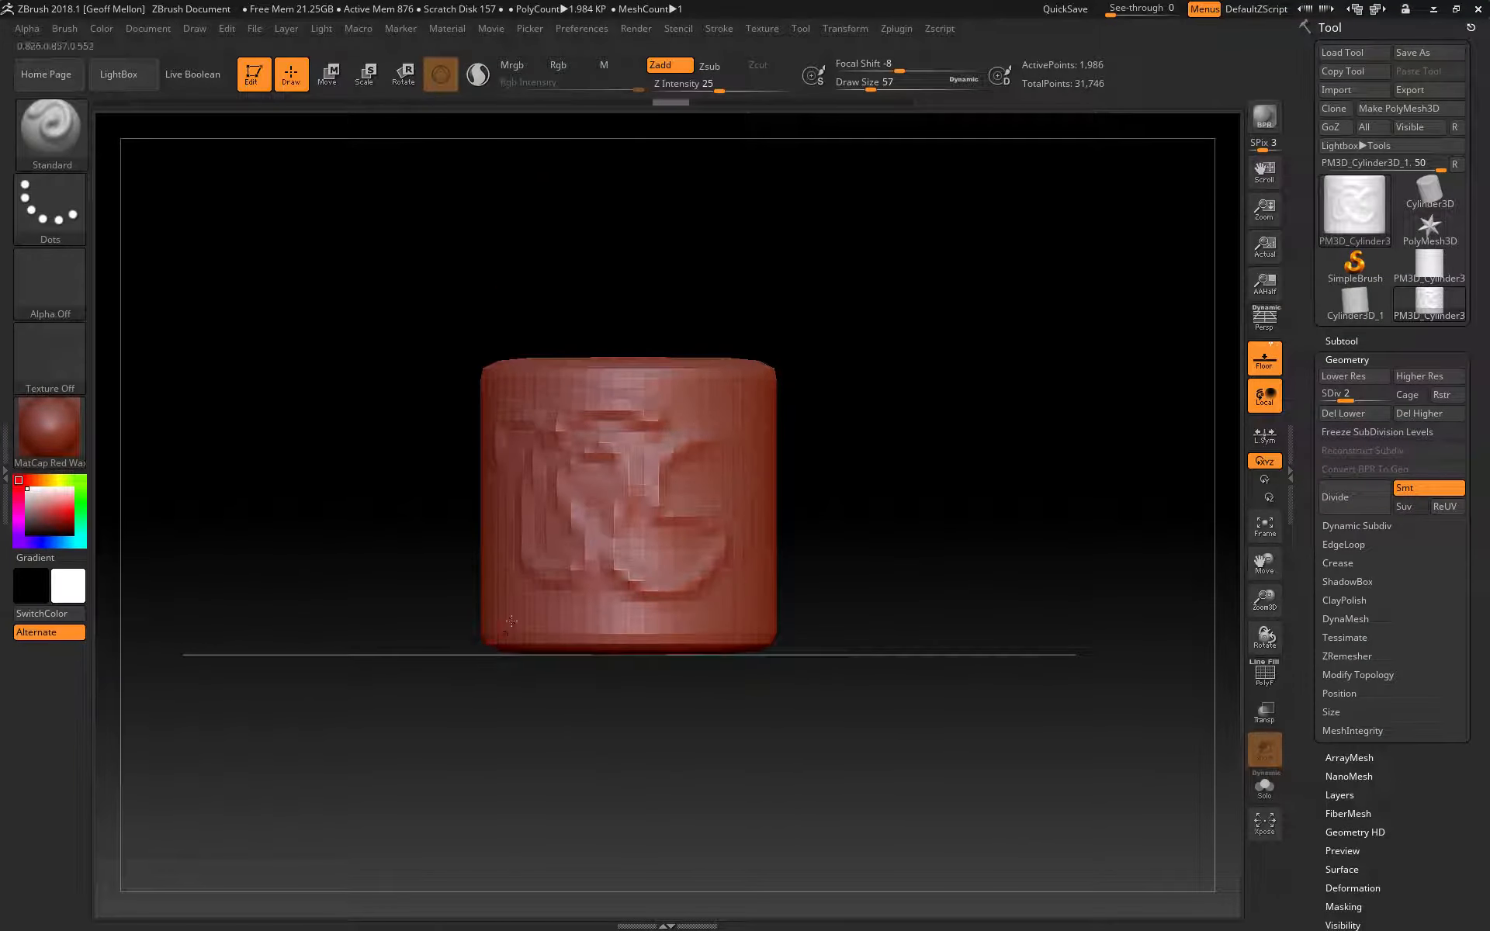
click(701, 101)
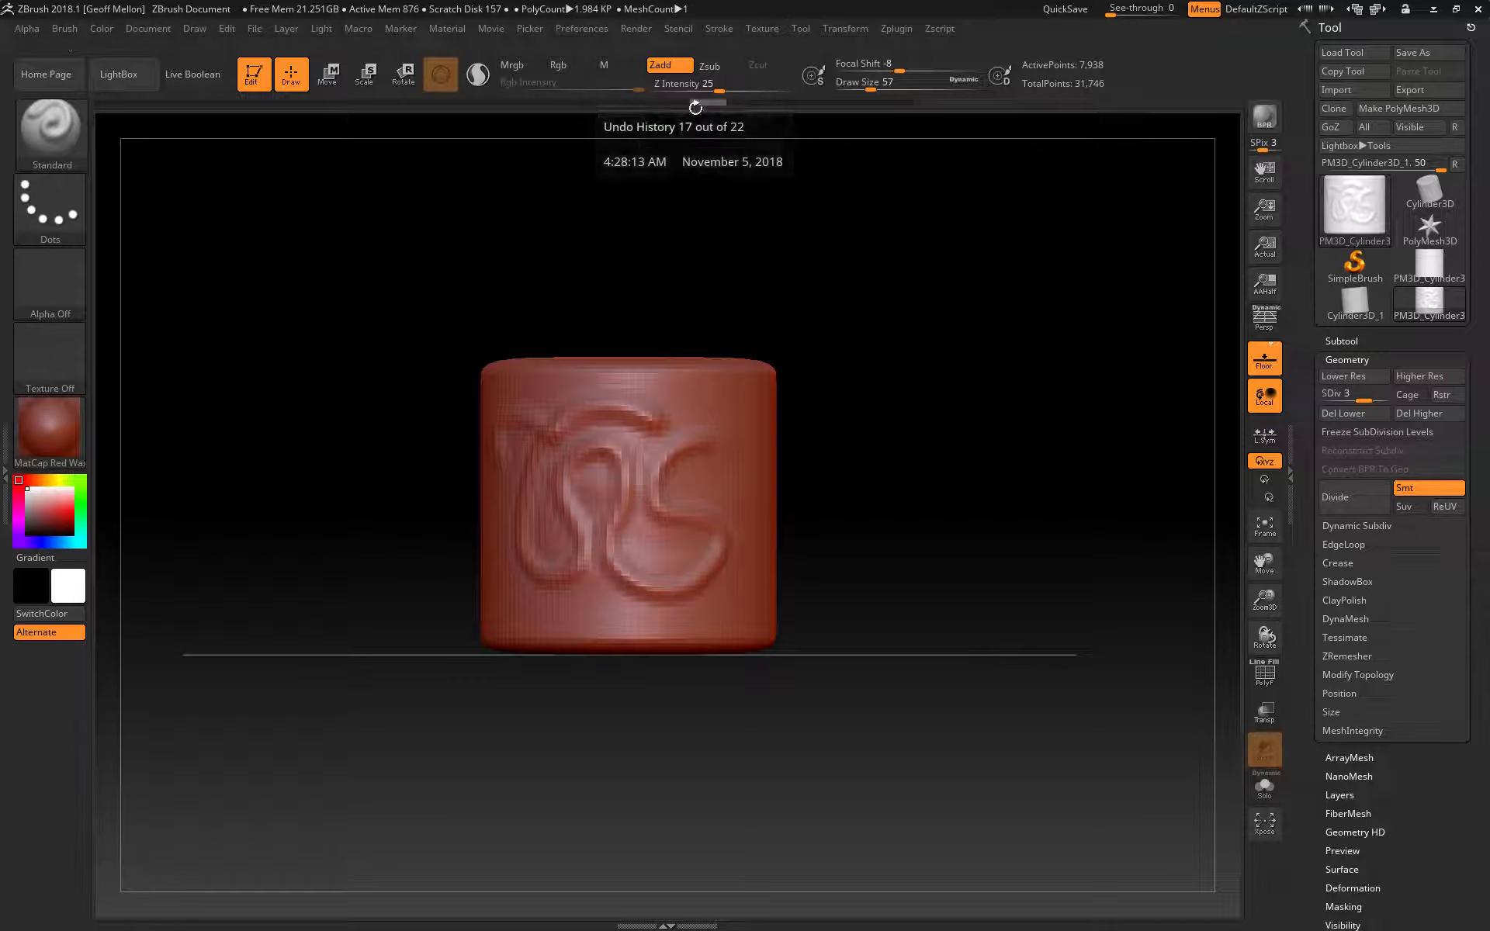
click(747, 101)
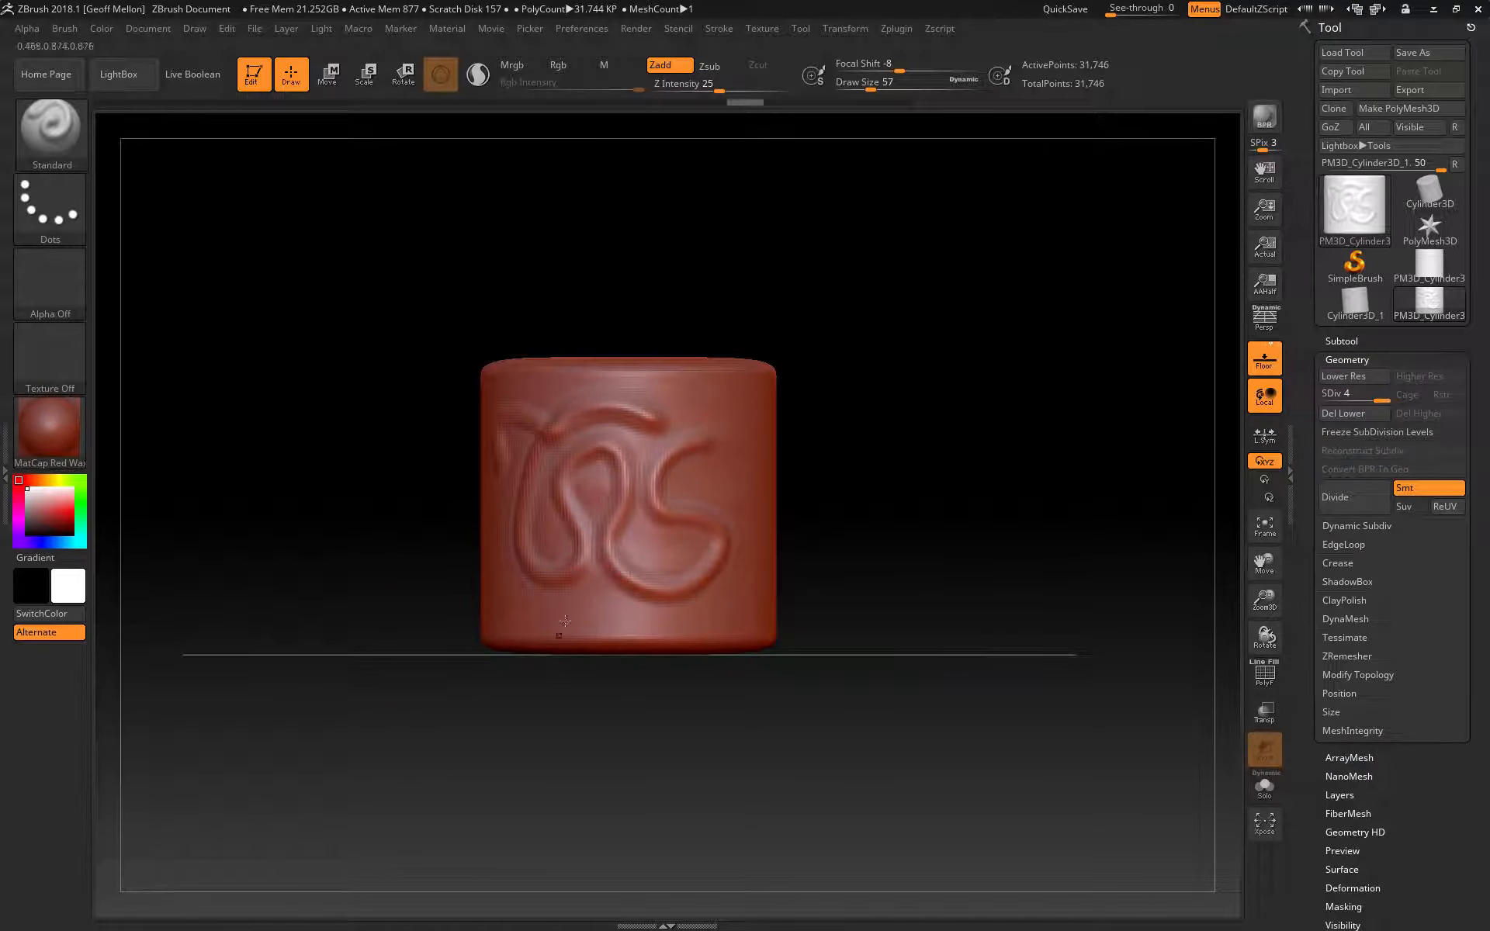
Try another Standard brush stroke over the upper front of the cylinder and undo it.
mouse_move(728, 399)
mouse_down()
mouse_move(695, 408)
mouse_move(656, 520)
mouse_move(640, 527)
mouse_up()
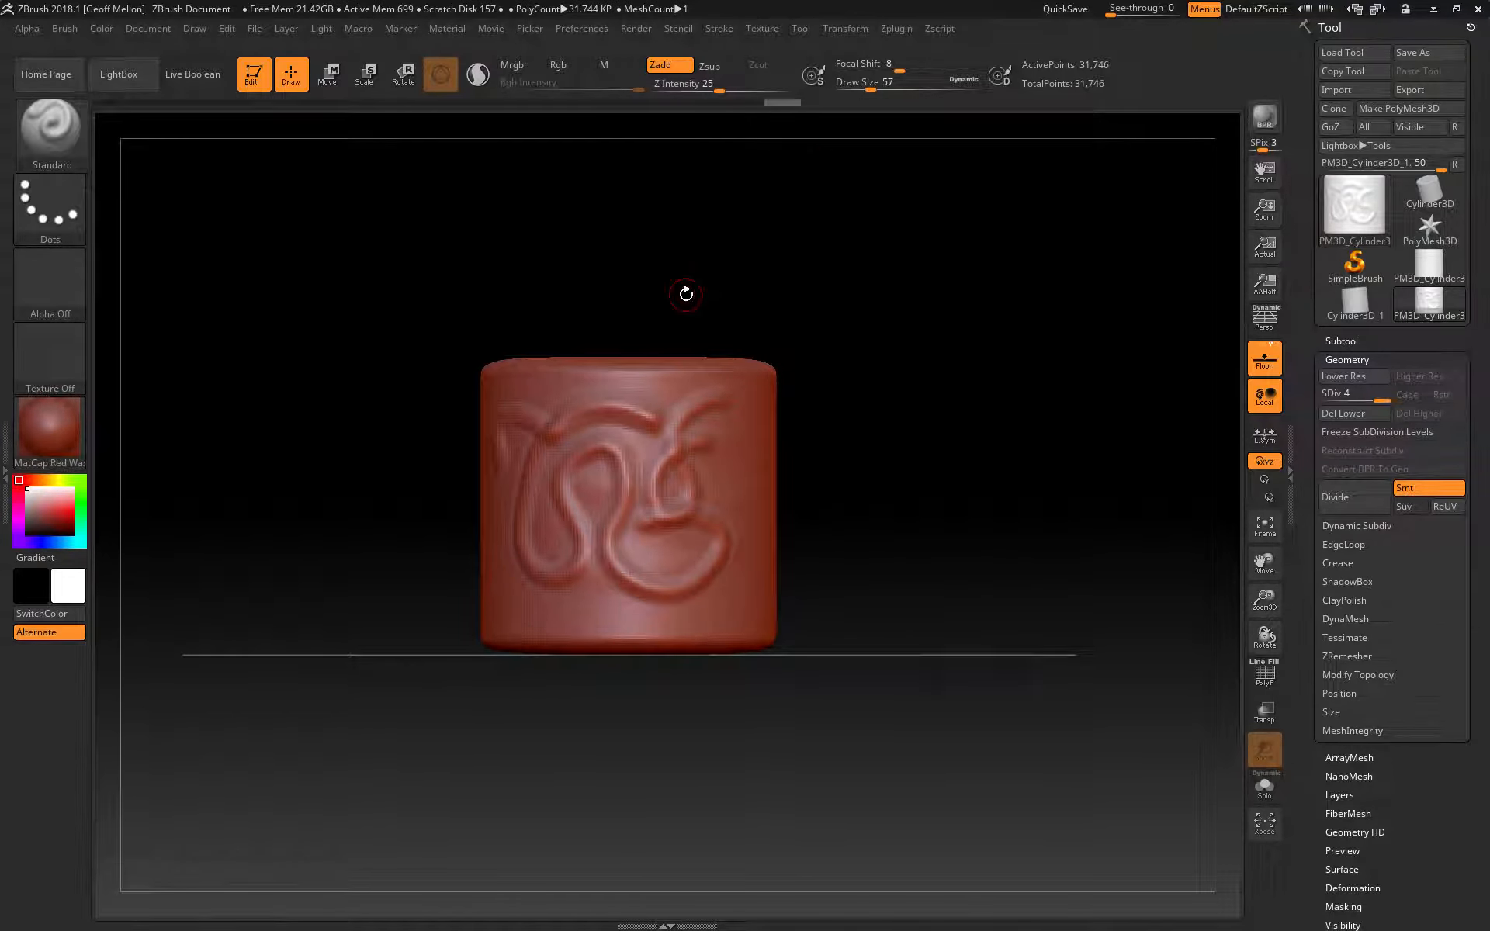
key(ctrl+z)
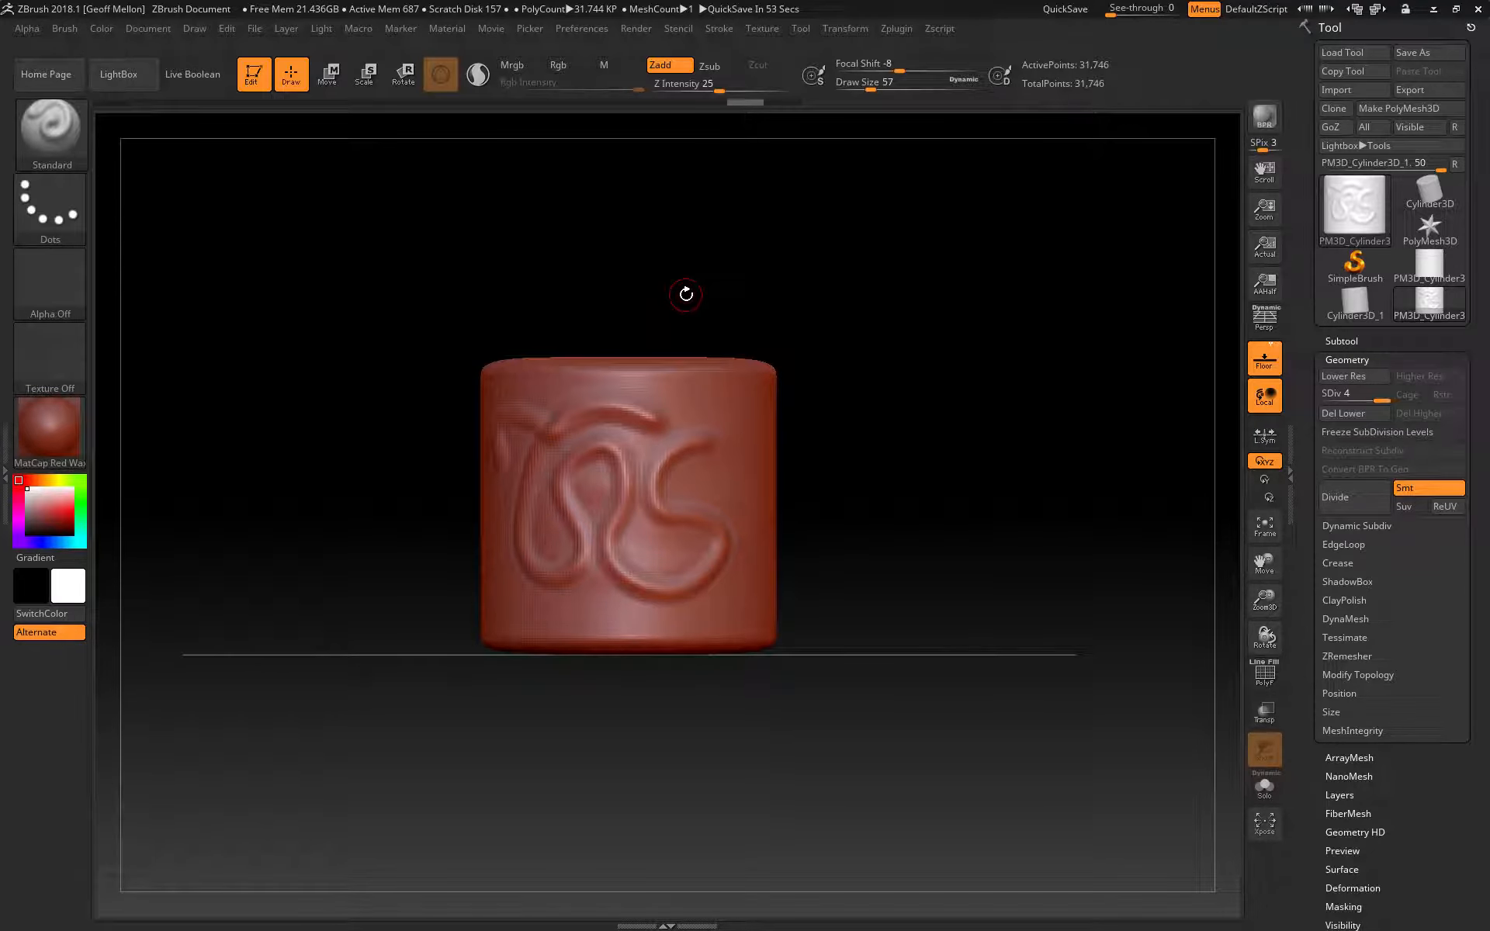
Sculpt more winding Standard brush strokes over the cylinder's upper front and rim, plus a wavy stroke along its lower front.
mouse_move(392, 250)
mouse_down()
mouse_move(413, 276)
mouse_move(382, 246)
mouse_move(426, 386)
mouse_up()
mouse_move(710, 381)
mouse_down()
mouse_move(679, 501)
mouse_move(619, 373)
mouse_up()
mouse_move(298, 443)
mouse_down()
mouse_move(357, 538)
mouse_move(306, 516)
mouse_move(1018, 588)
mouse_up()
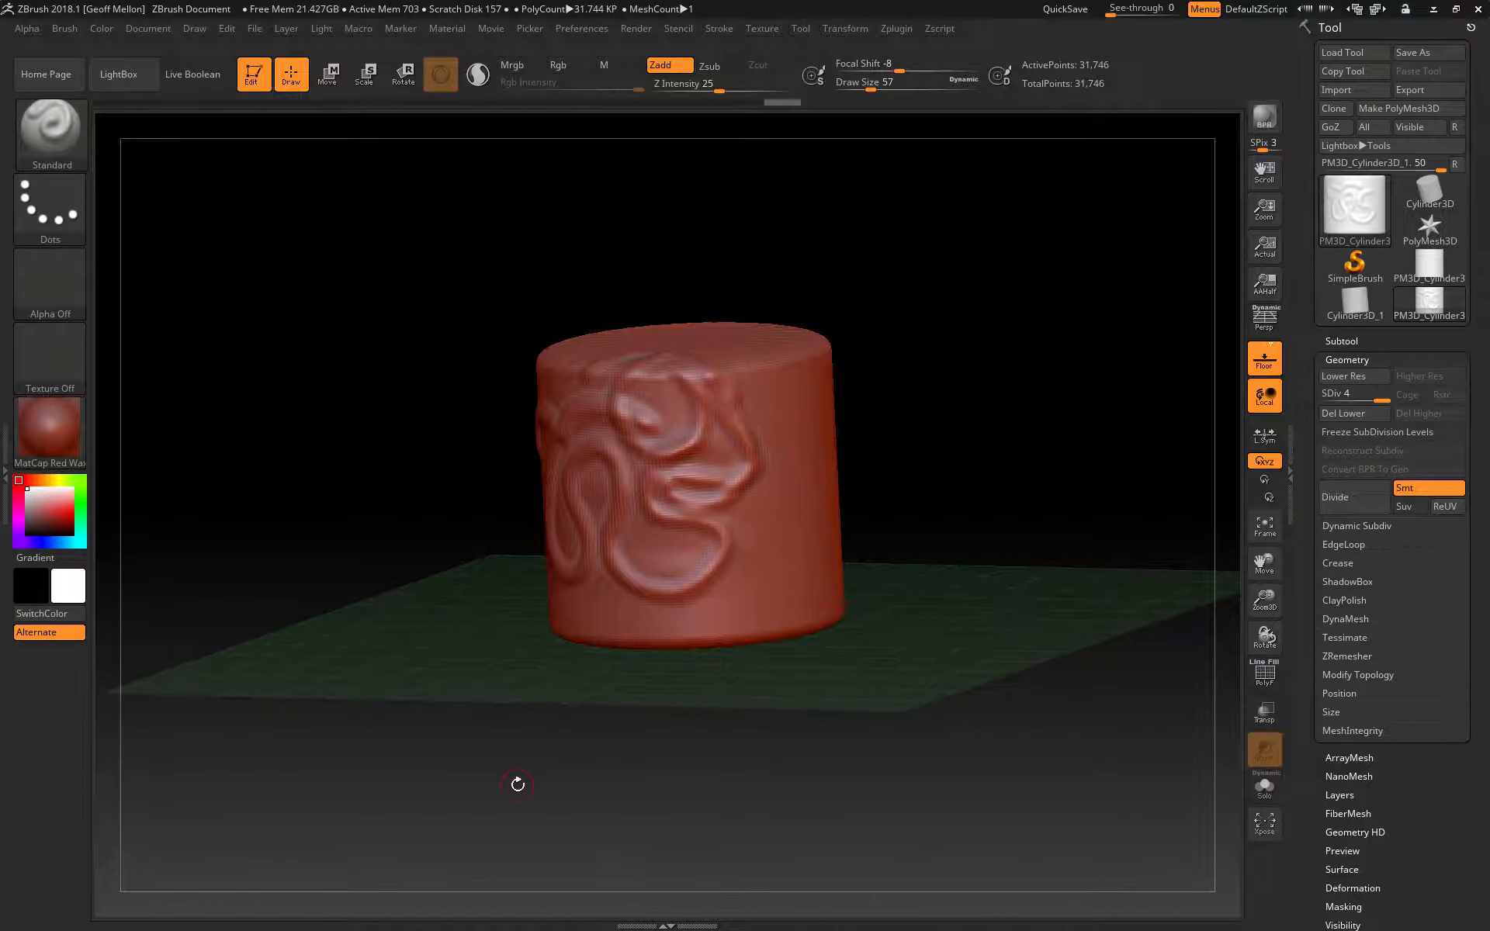
drag(413, 411, 442, 409)
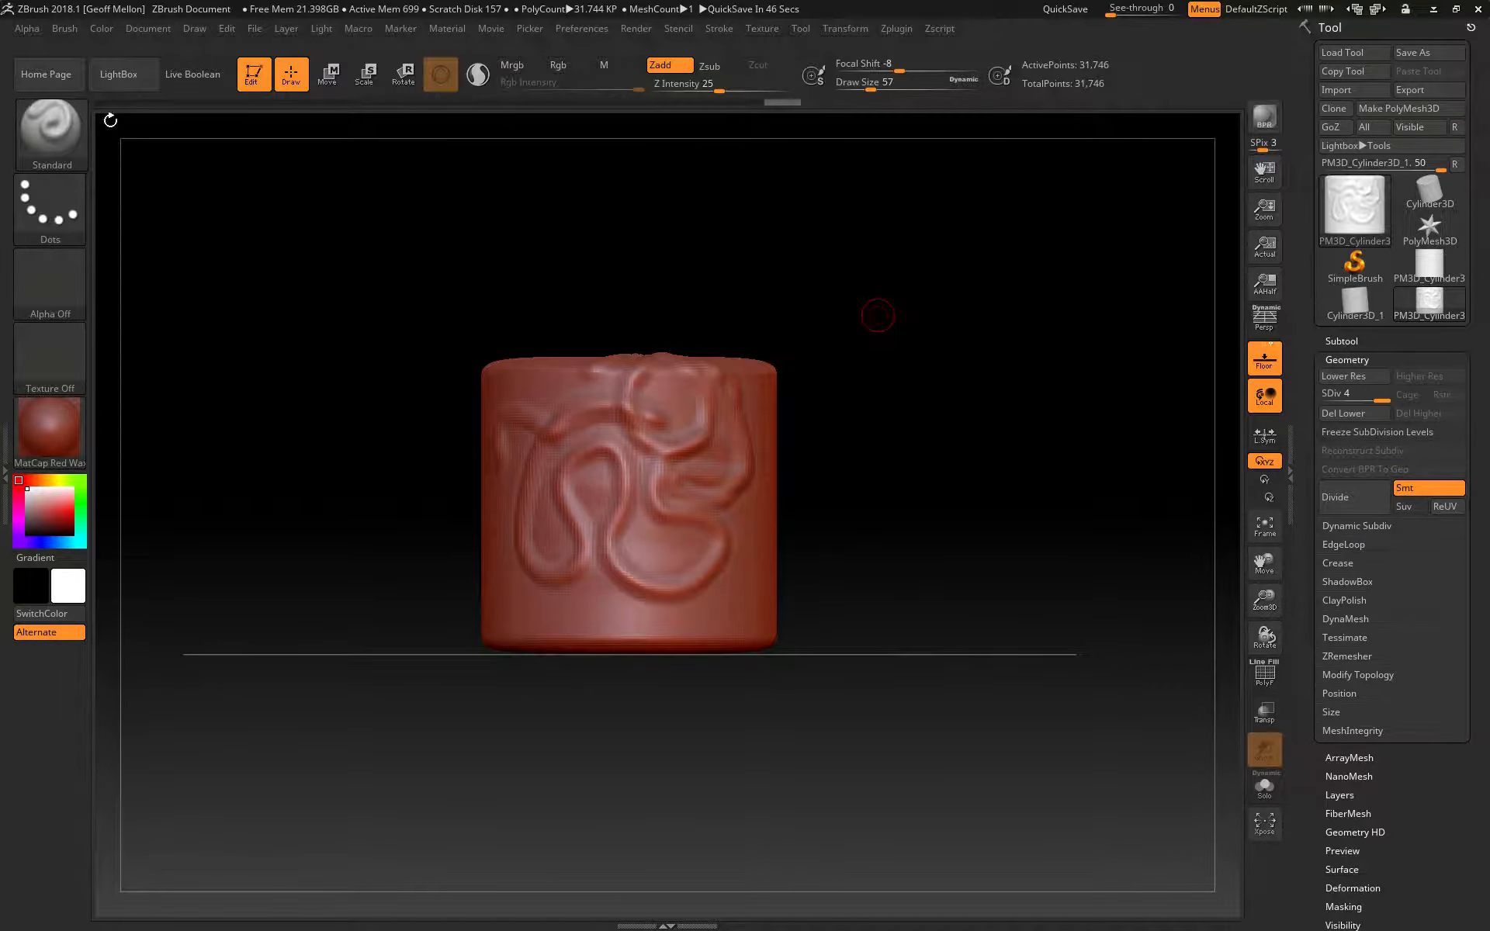
drag(708, 617, 555, 593)
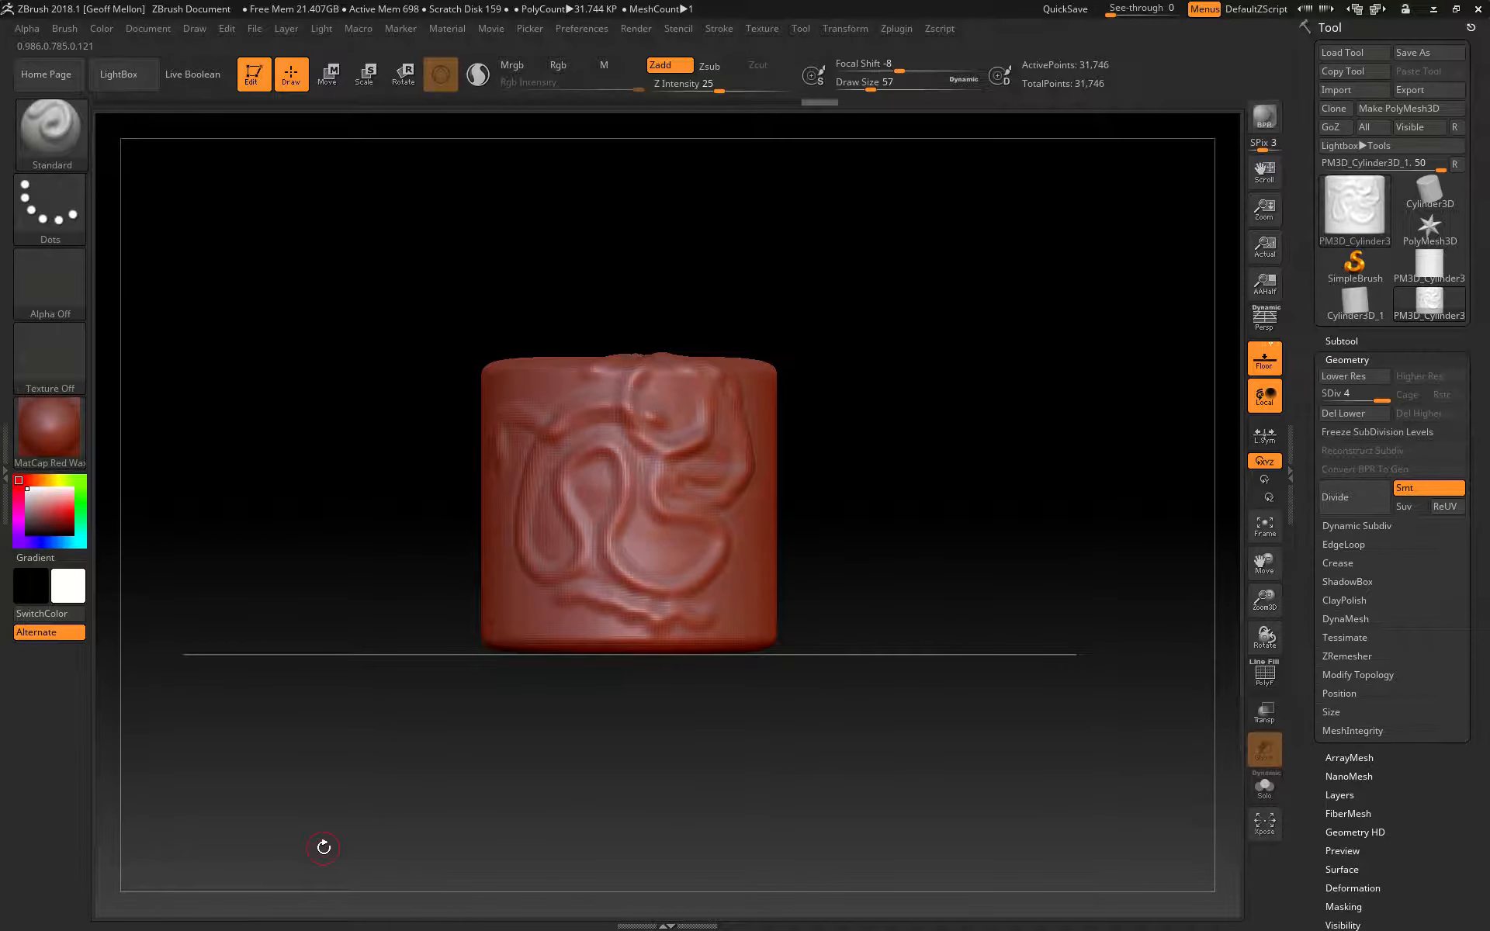
Switch the sculpting brush to DamStandard by filtering the brush list to names starting with D.
click(50, 128)
key(b)
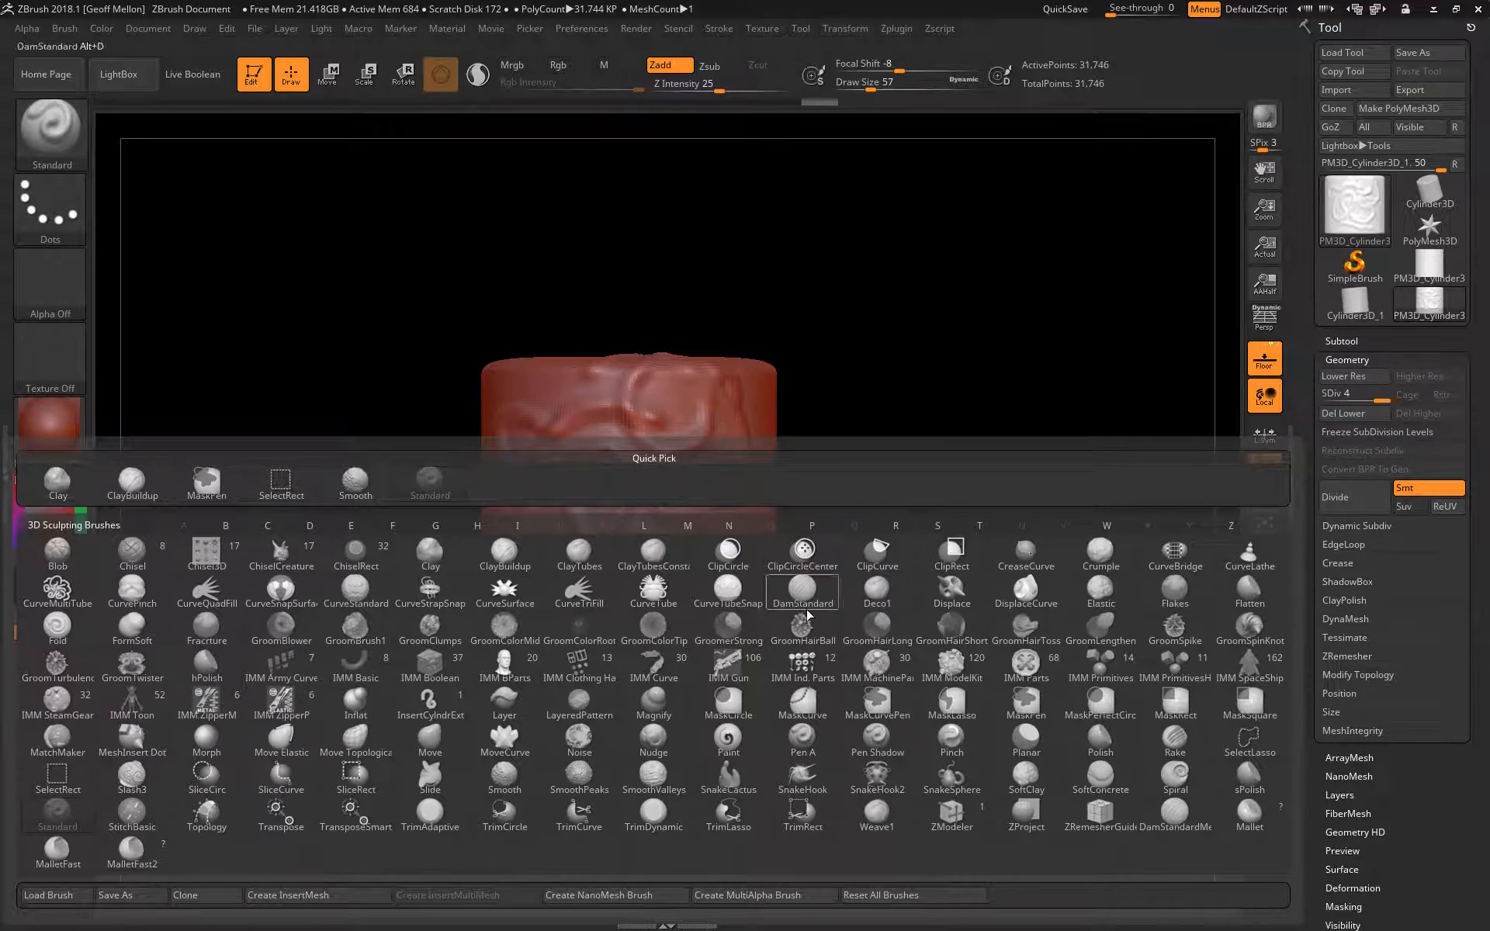
mouse_move(794, 584)
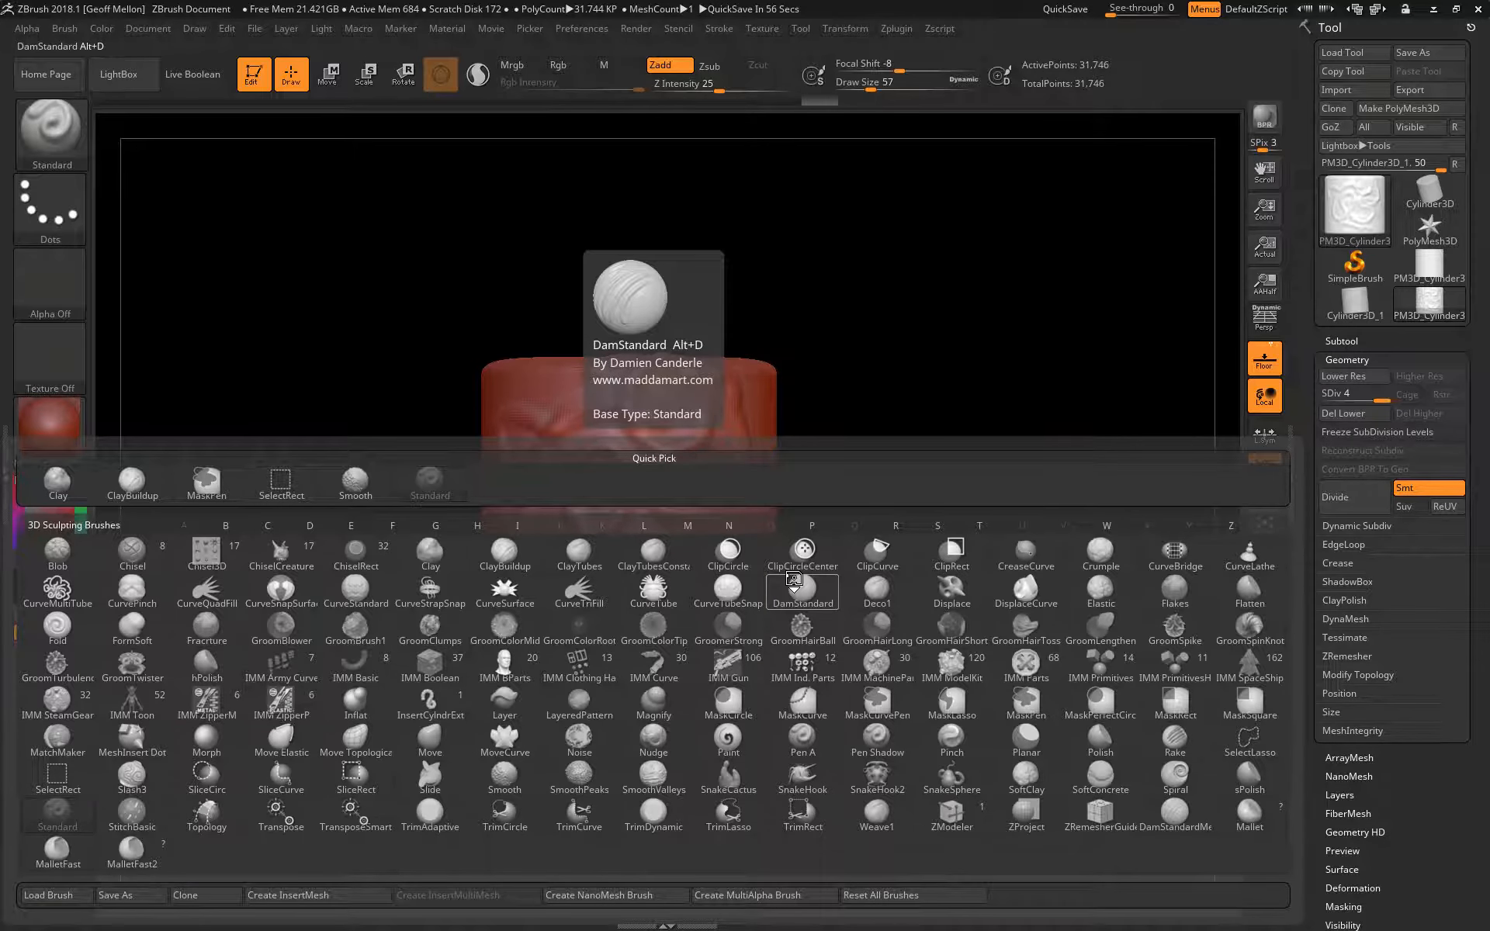
key(d)
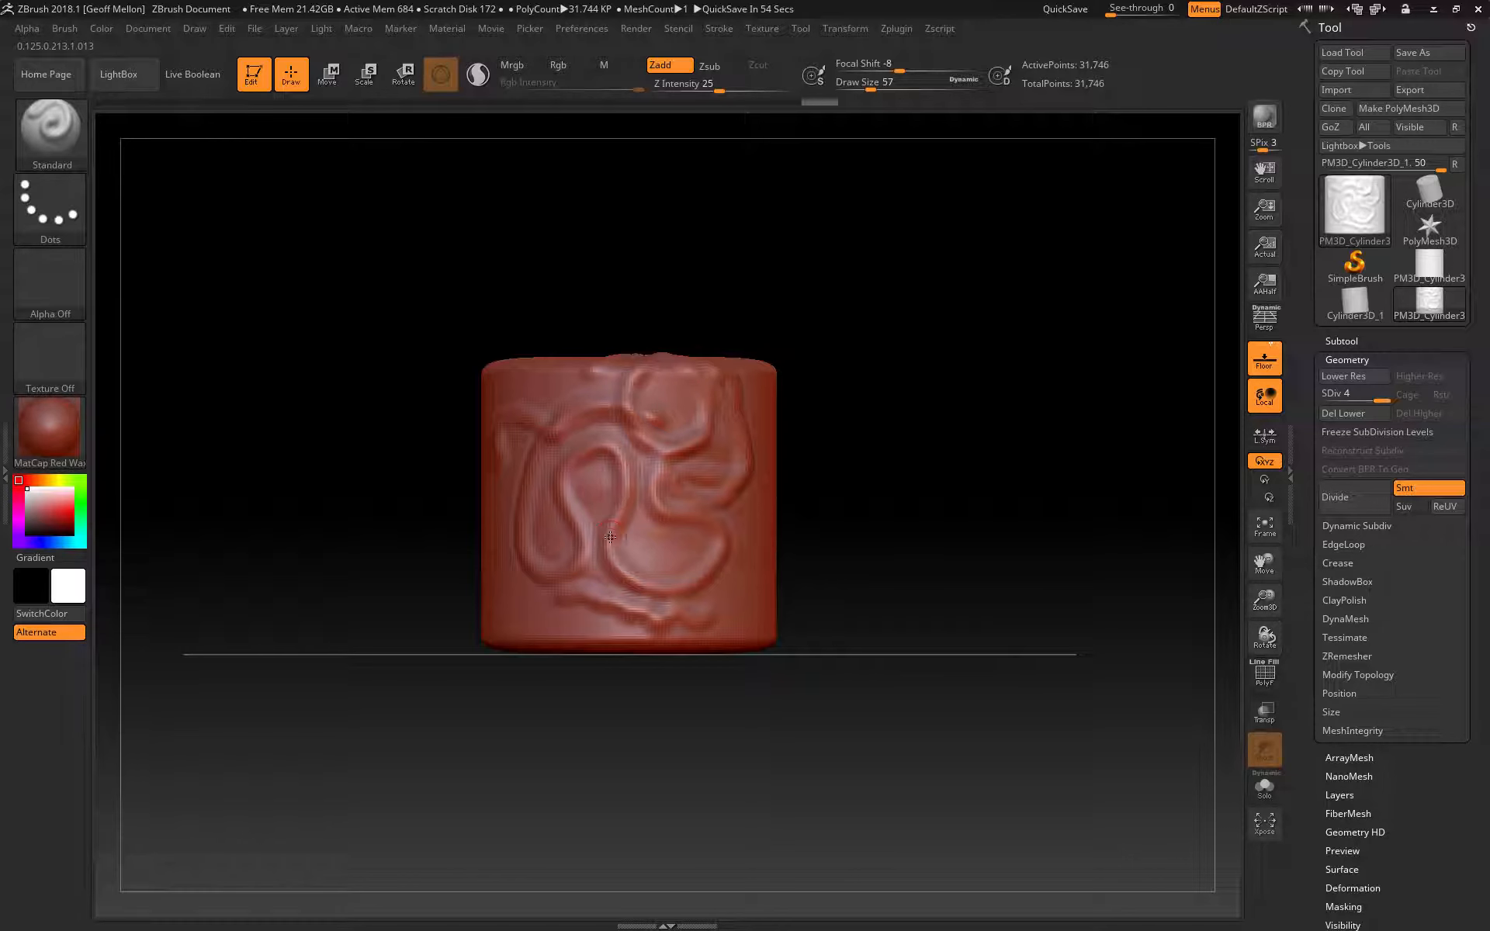
key(b)
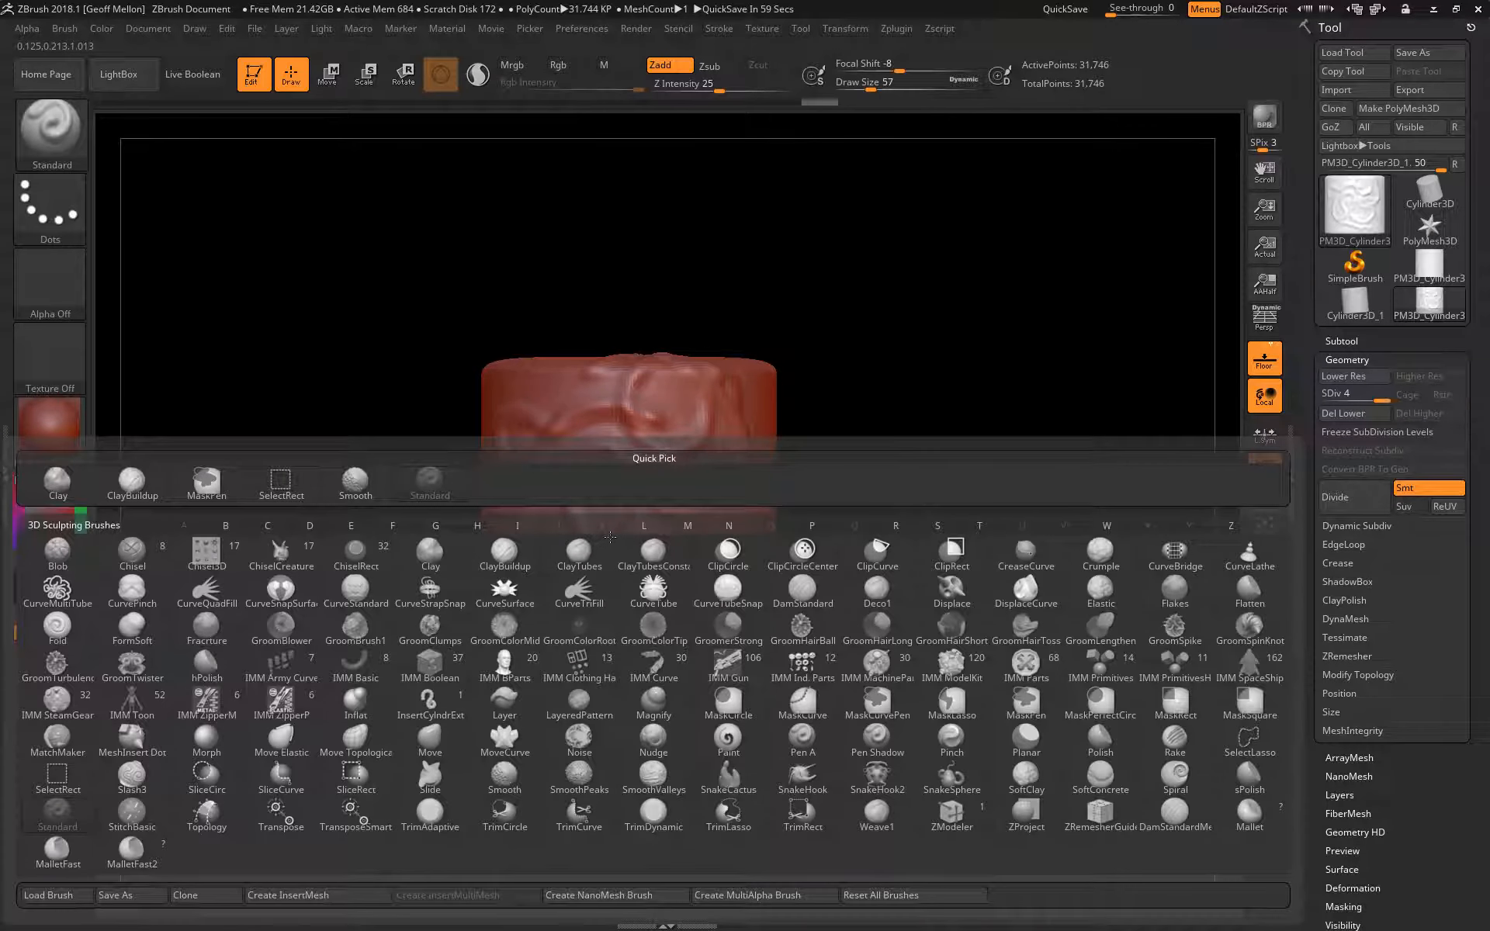
key(d)
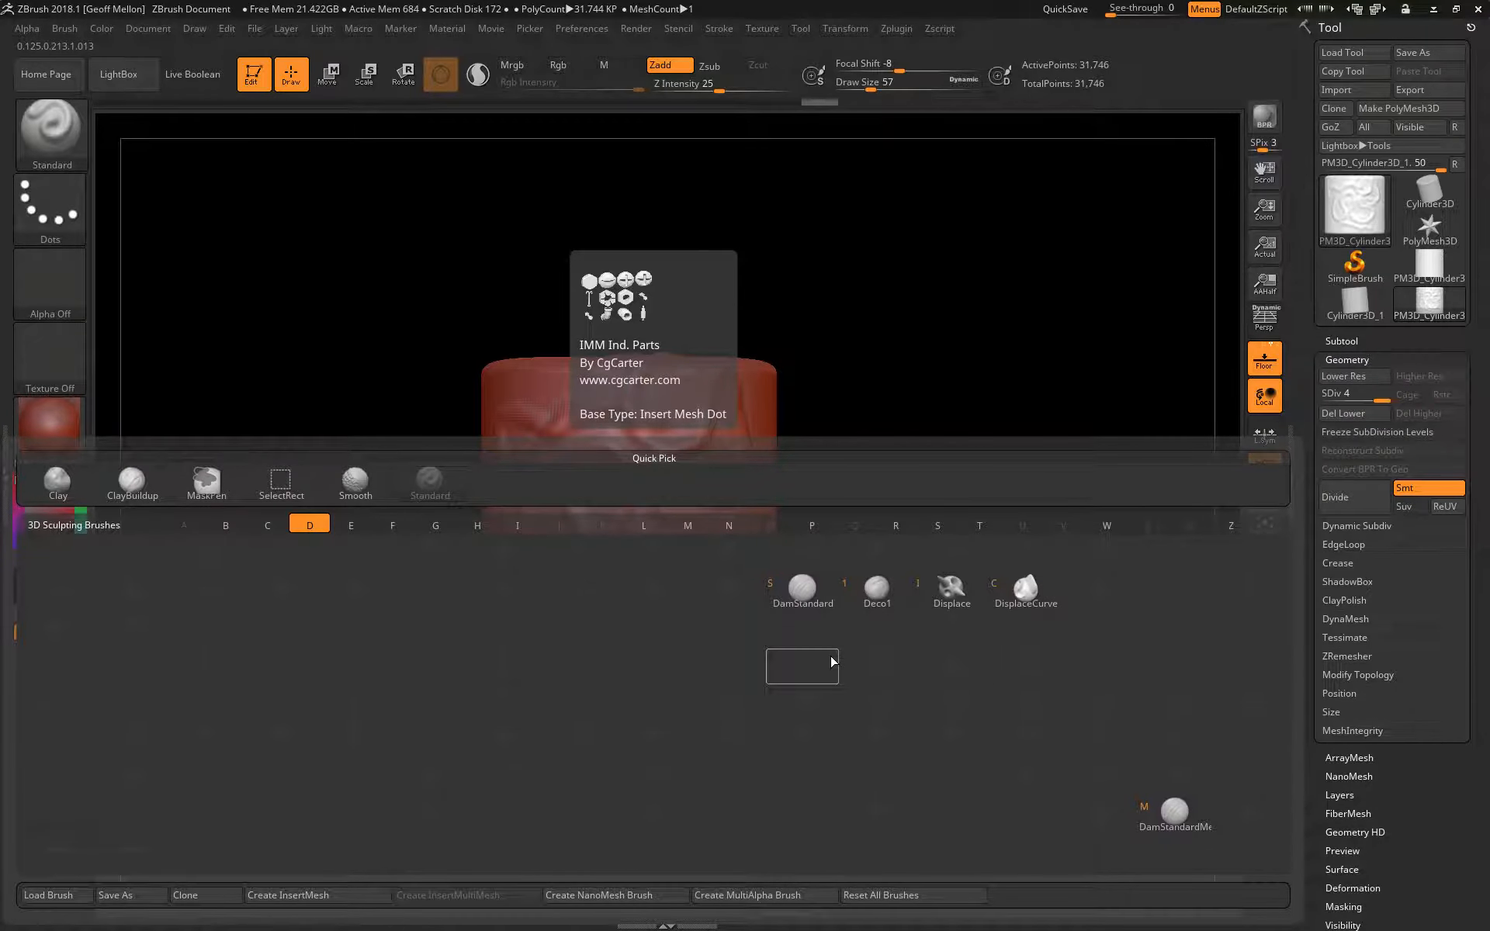
click(803, 591)
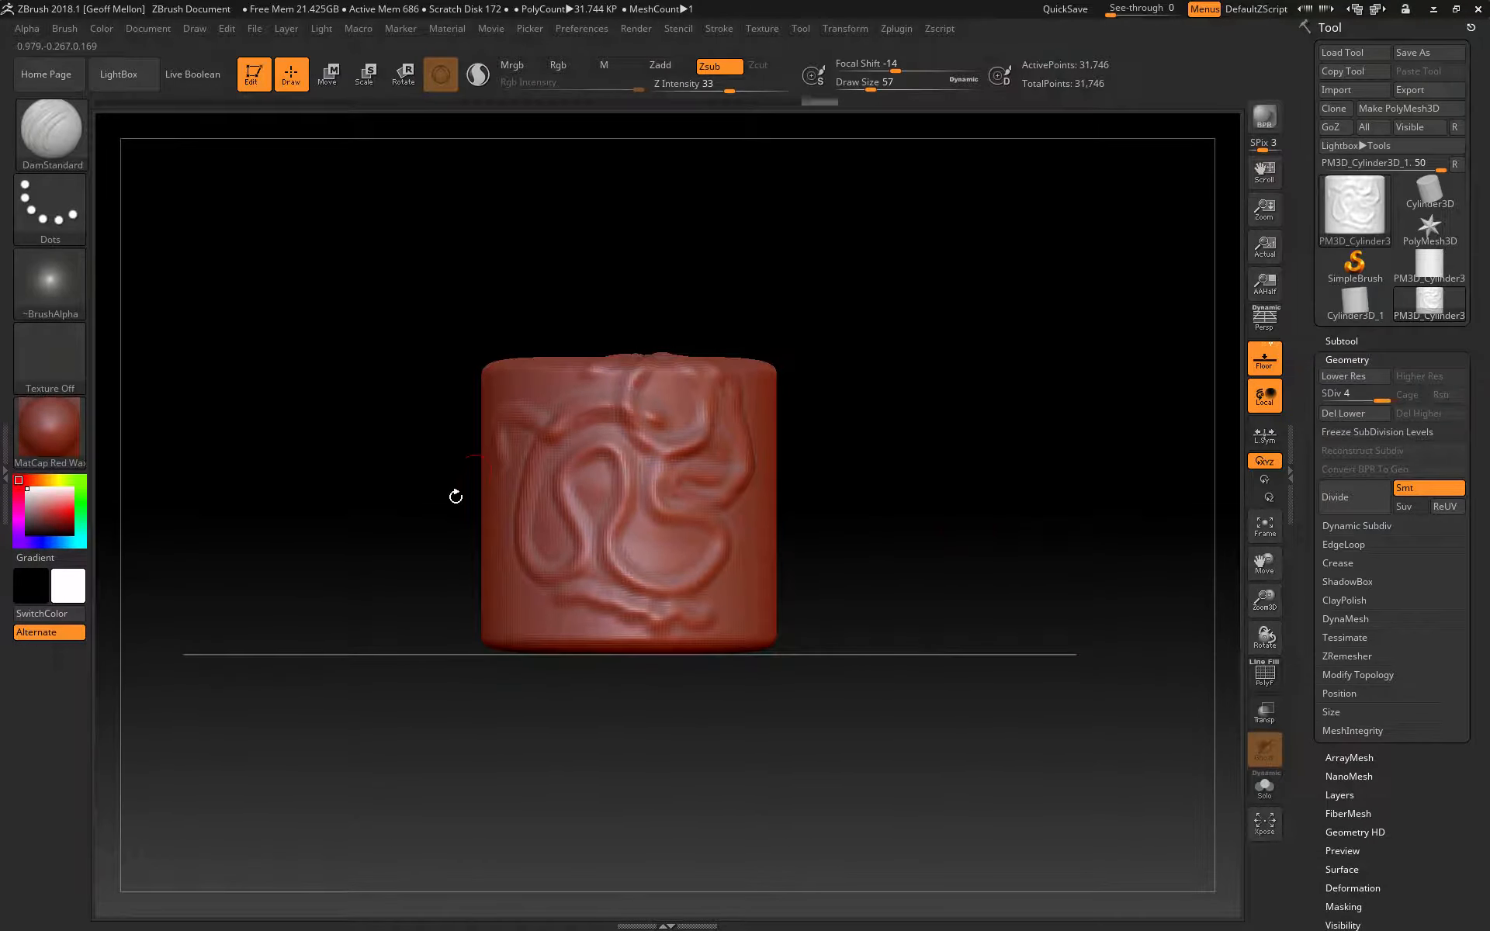
Carve a long winding DamStandard groove into the cylinder's blank side and add short crossing cuts along one edge.
mouse_move(420, 505)
mouse_down()
mouse_move(283, 469)
mouse_move(419, 486)
mouse_up()
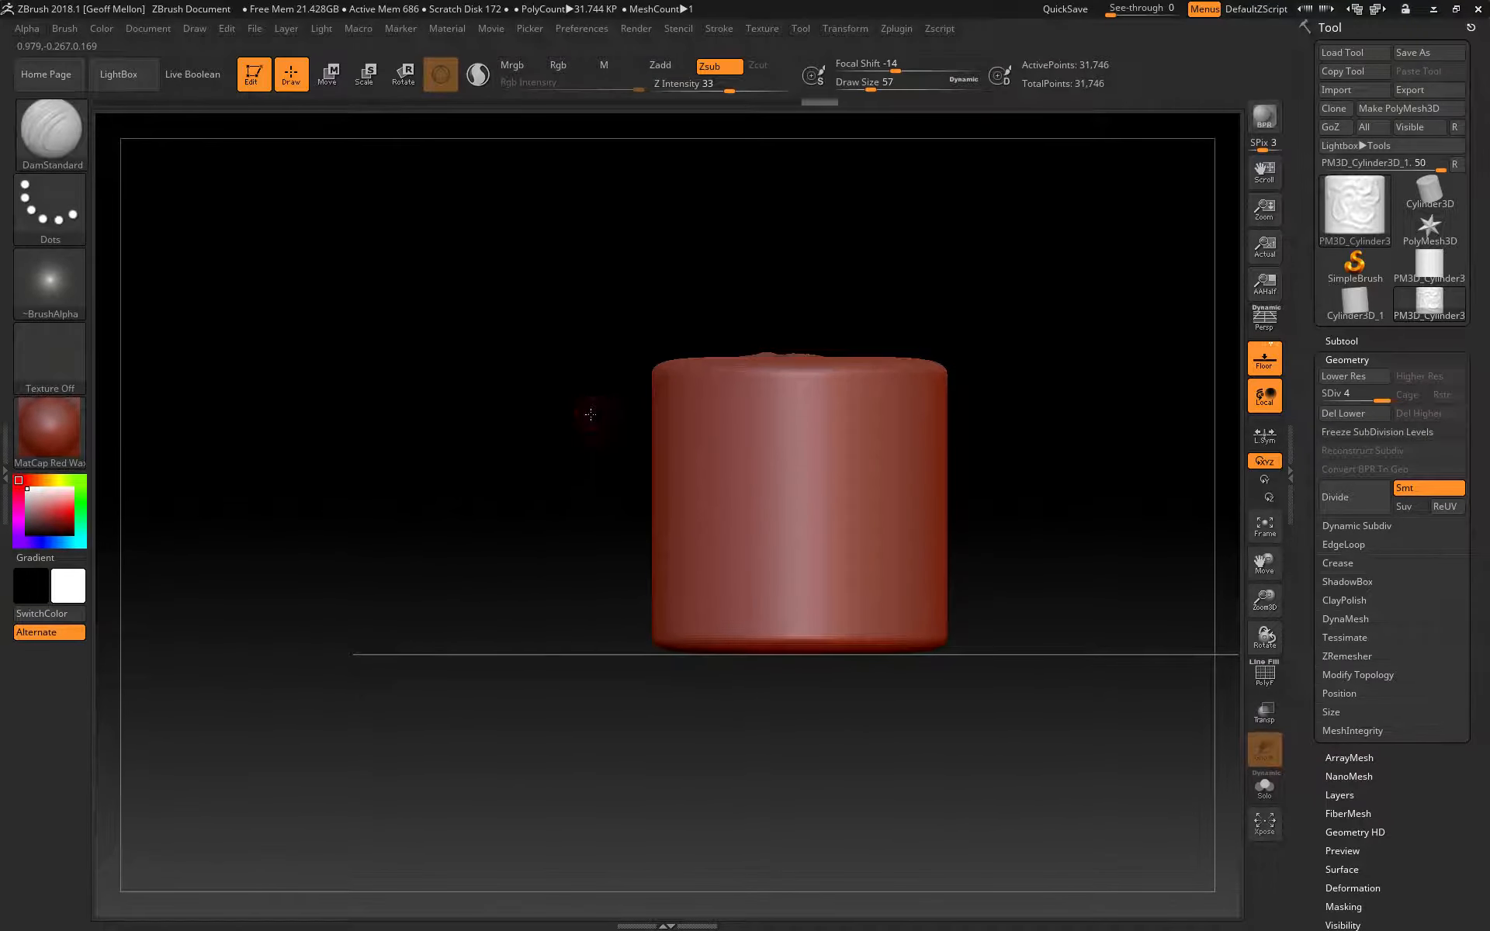
alt+drag(589, 416, 443, 422)
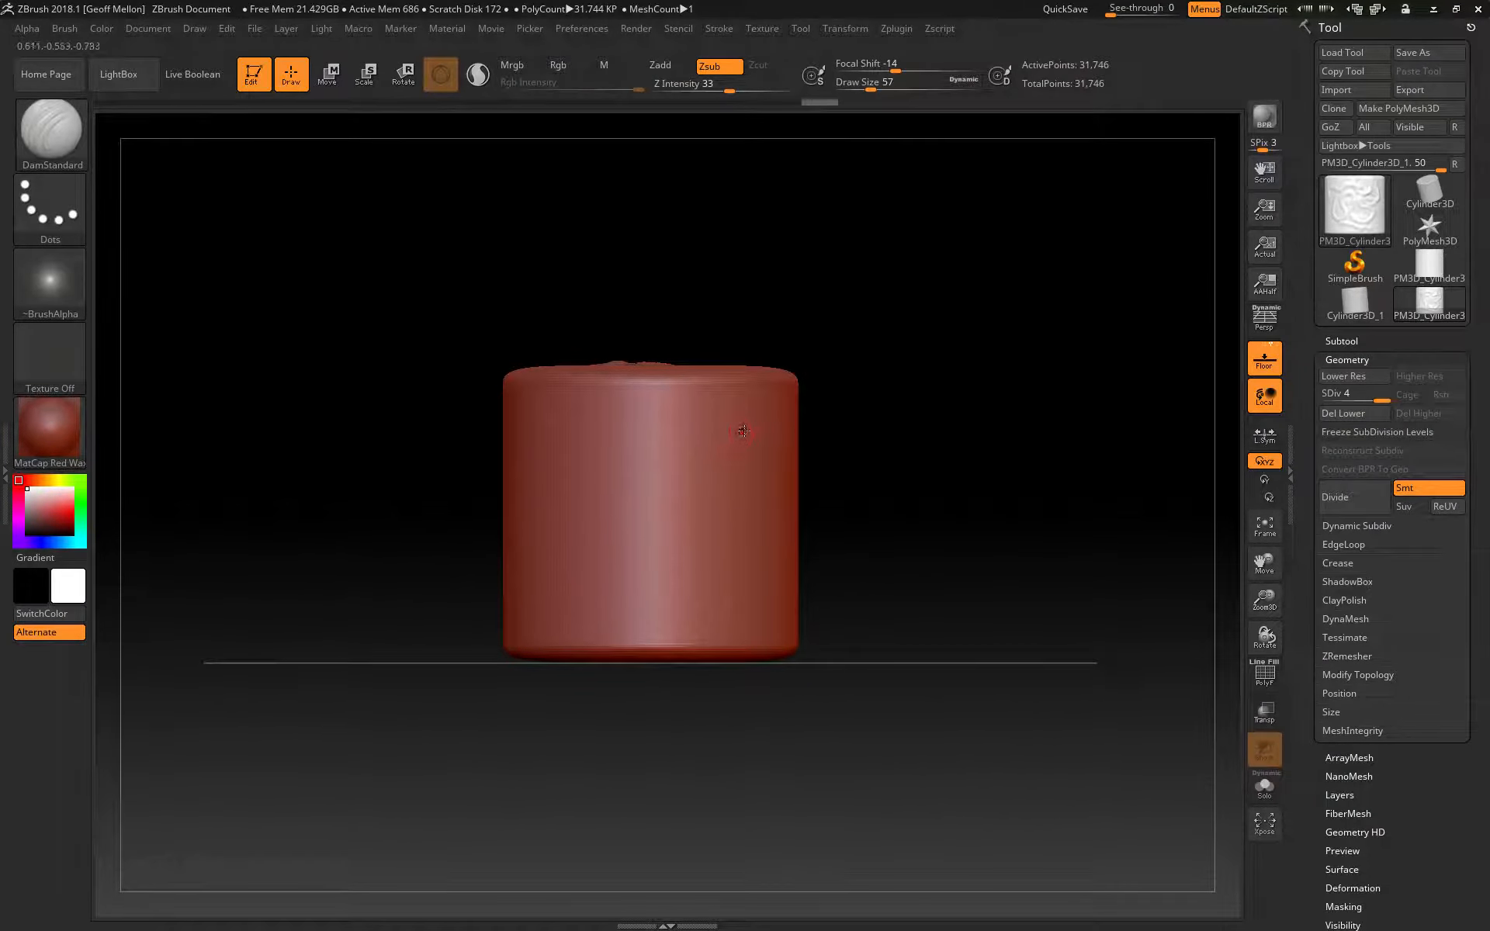
mouse_move(753, 434)
mouse_down()
mouse_move(710, 413)
mouse_move(664, 458)
mouse_move(747, 528)
mouse_move(636, 551)
mouse_move(599, 431)
mouse_move(545, 578)
mouse_move(718, 552)
mouse_move(652, 588)
mouse_up()
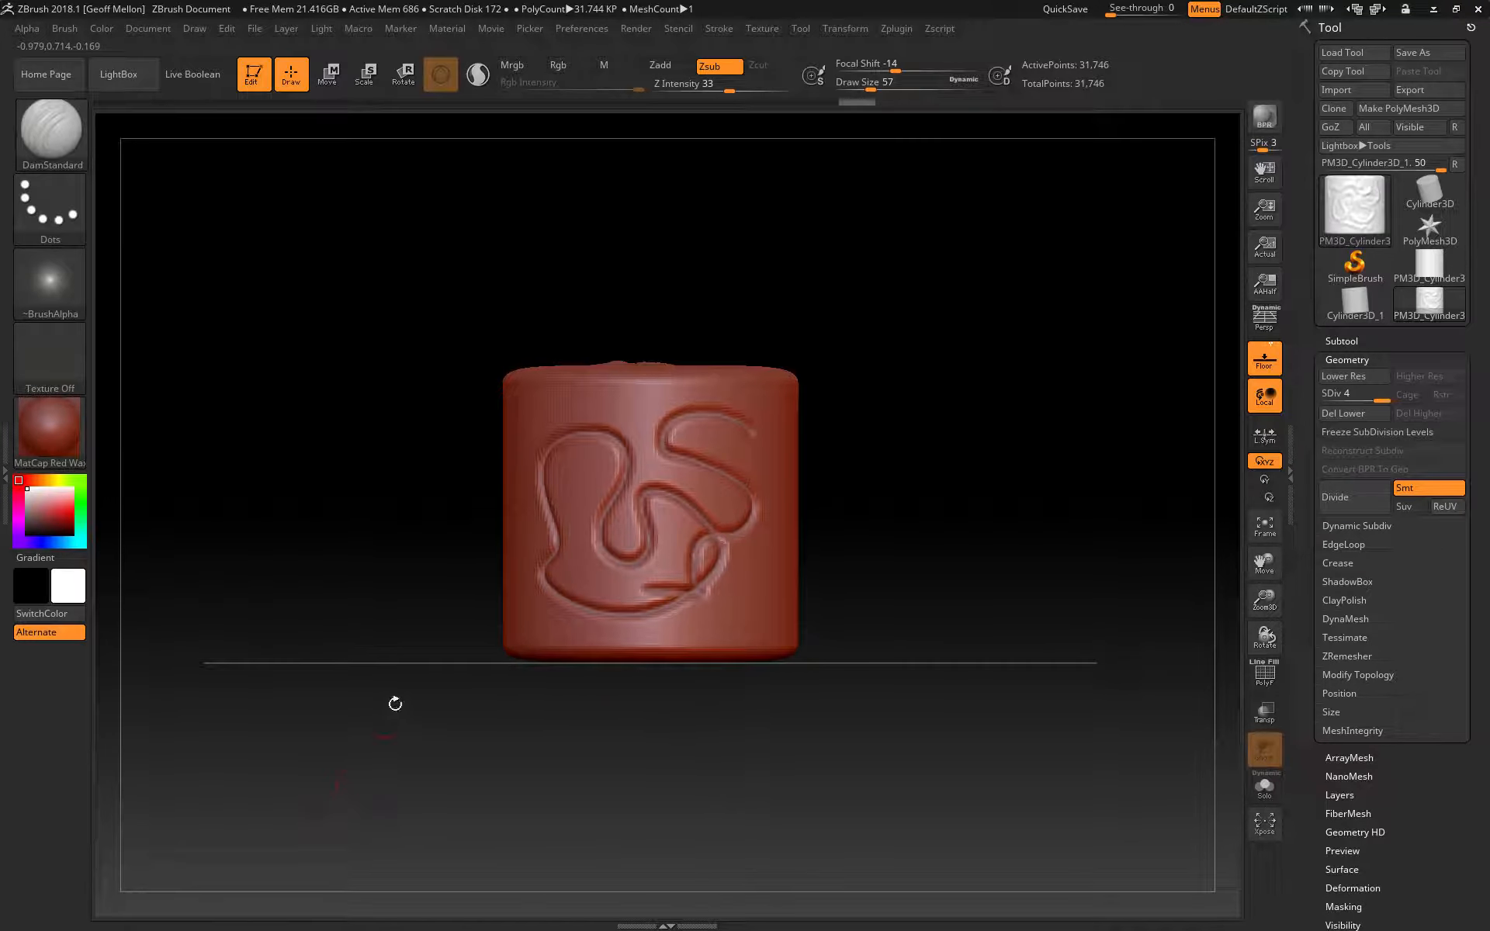
drag(535, 414, 594, 516)
mouse_move(549, 443)
mouse_down()
mouse_move(517, 506)
mouse_move(582, 560)
mouse_up()
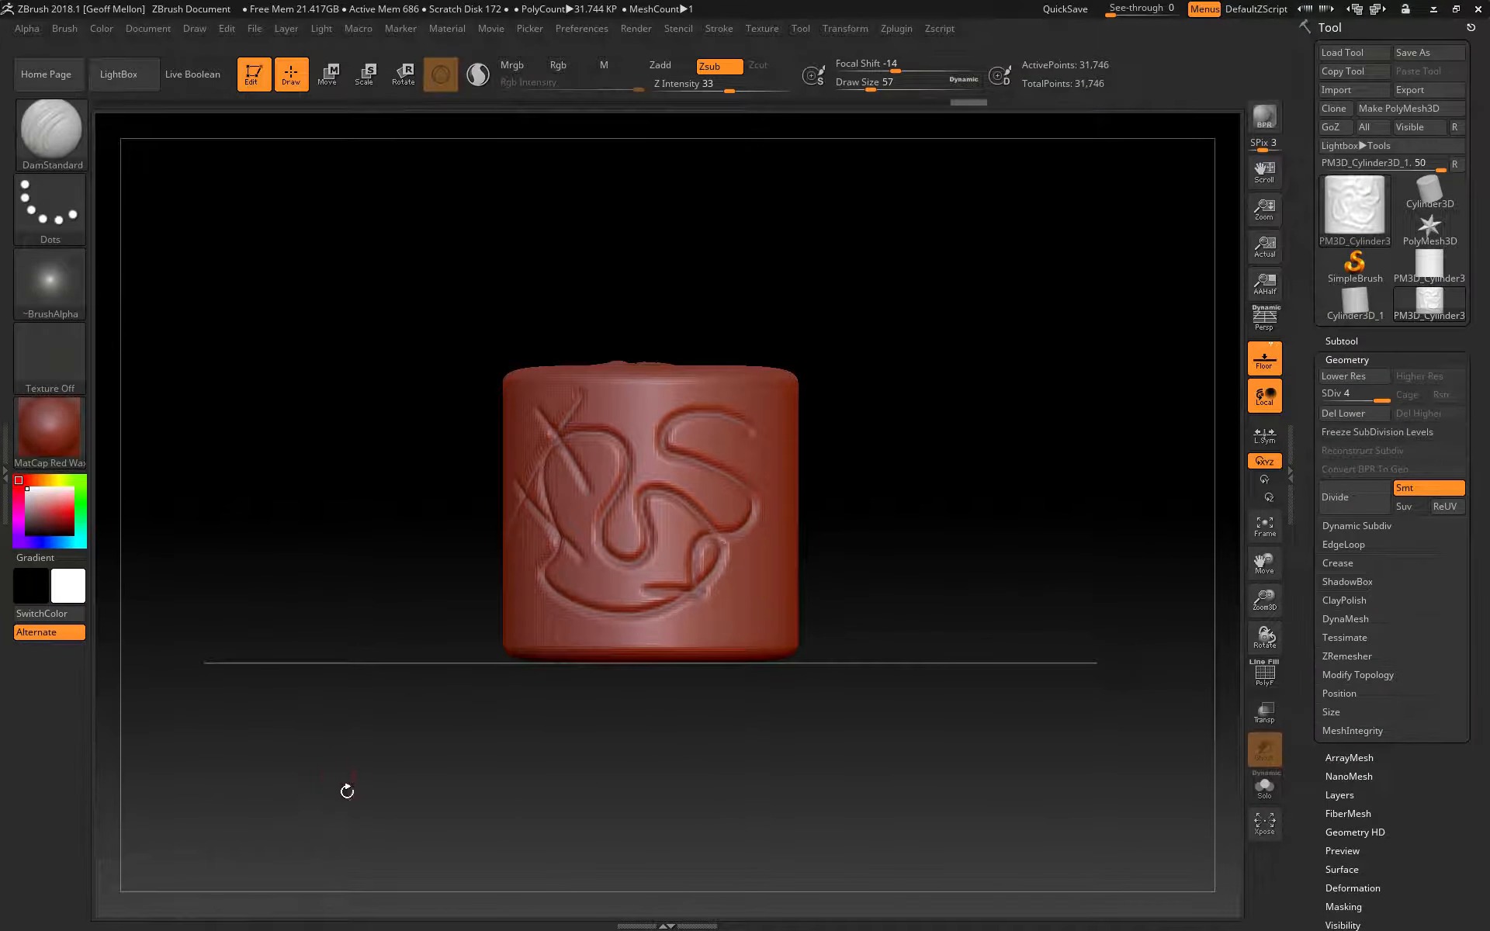
Undo all the DamStandard grooves and cuts on the cylinder's side.
key(ctrl+z)
key(ctrl+z)
key(ctrl+z)
key(ctrl+z)
key(ctrl+z)
key(ctrl+z)
key(ctrl+z)
key(ctrl+z)
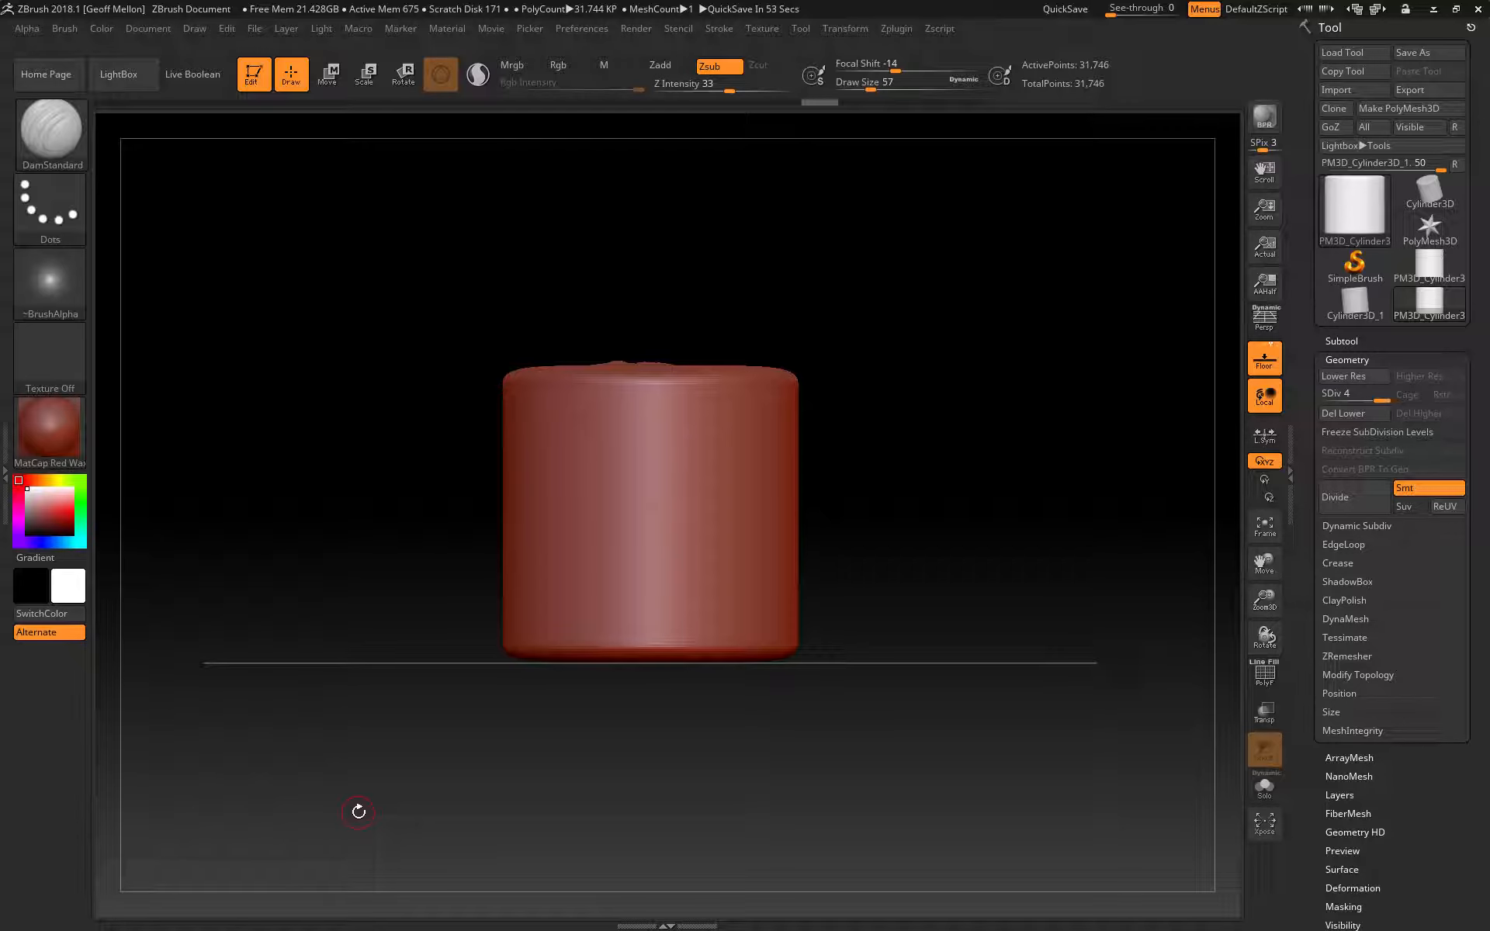
Switch the sculpting brush back to Standard by filtering the brush list to names starting with S.
key(b)
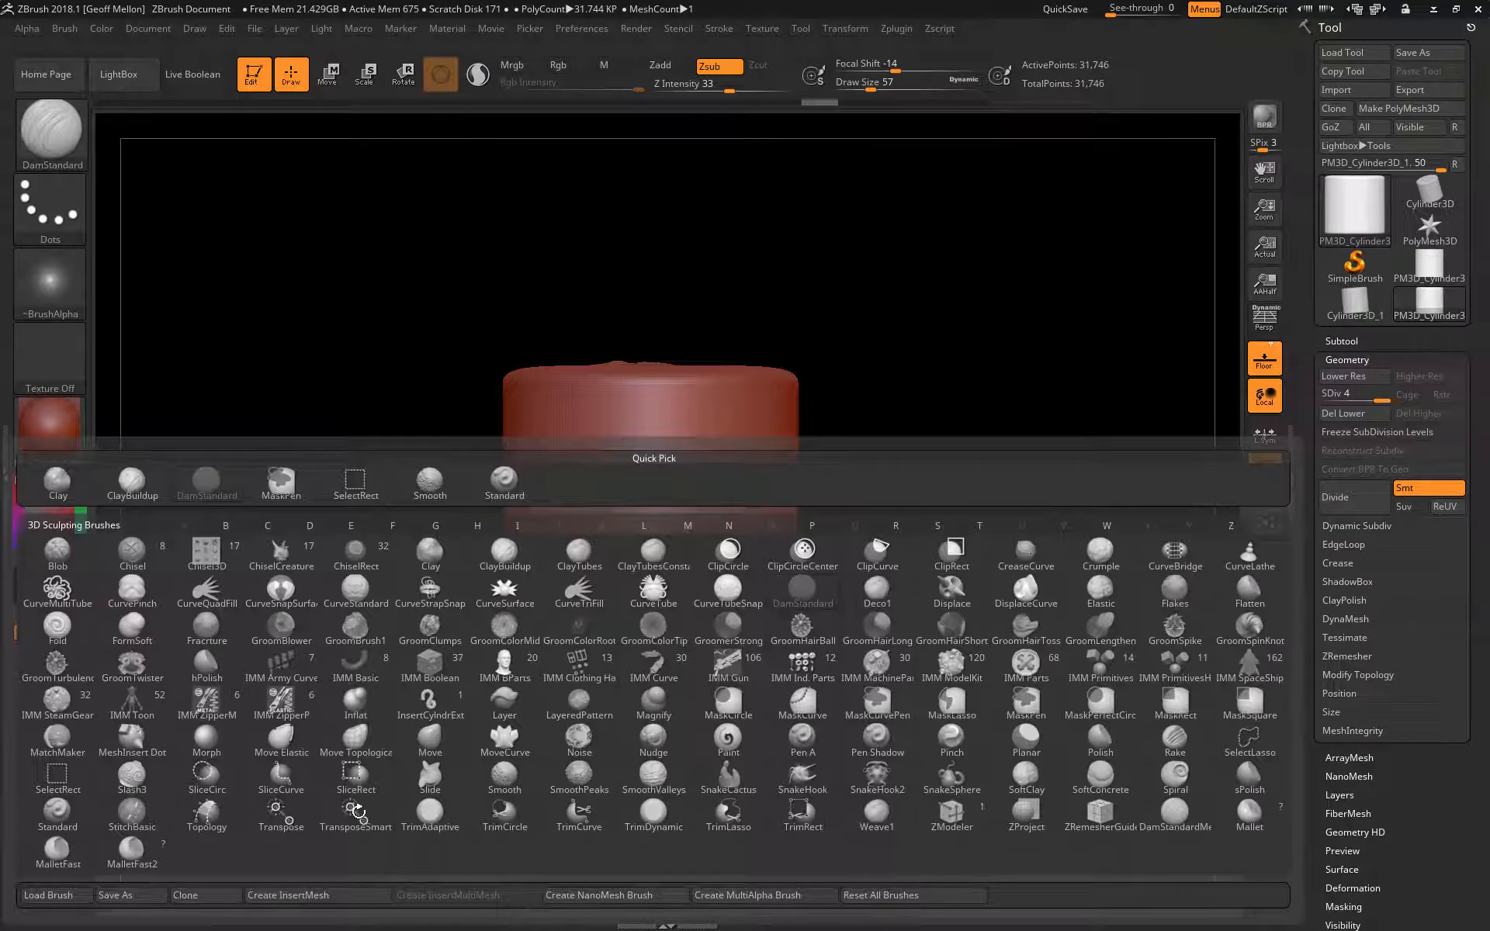
key(s)
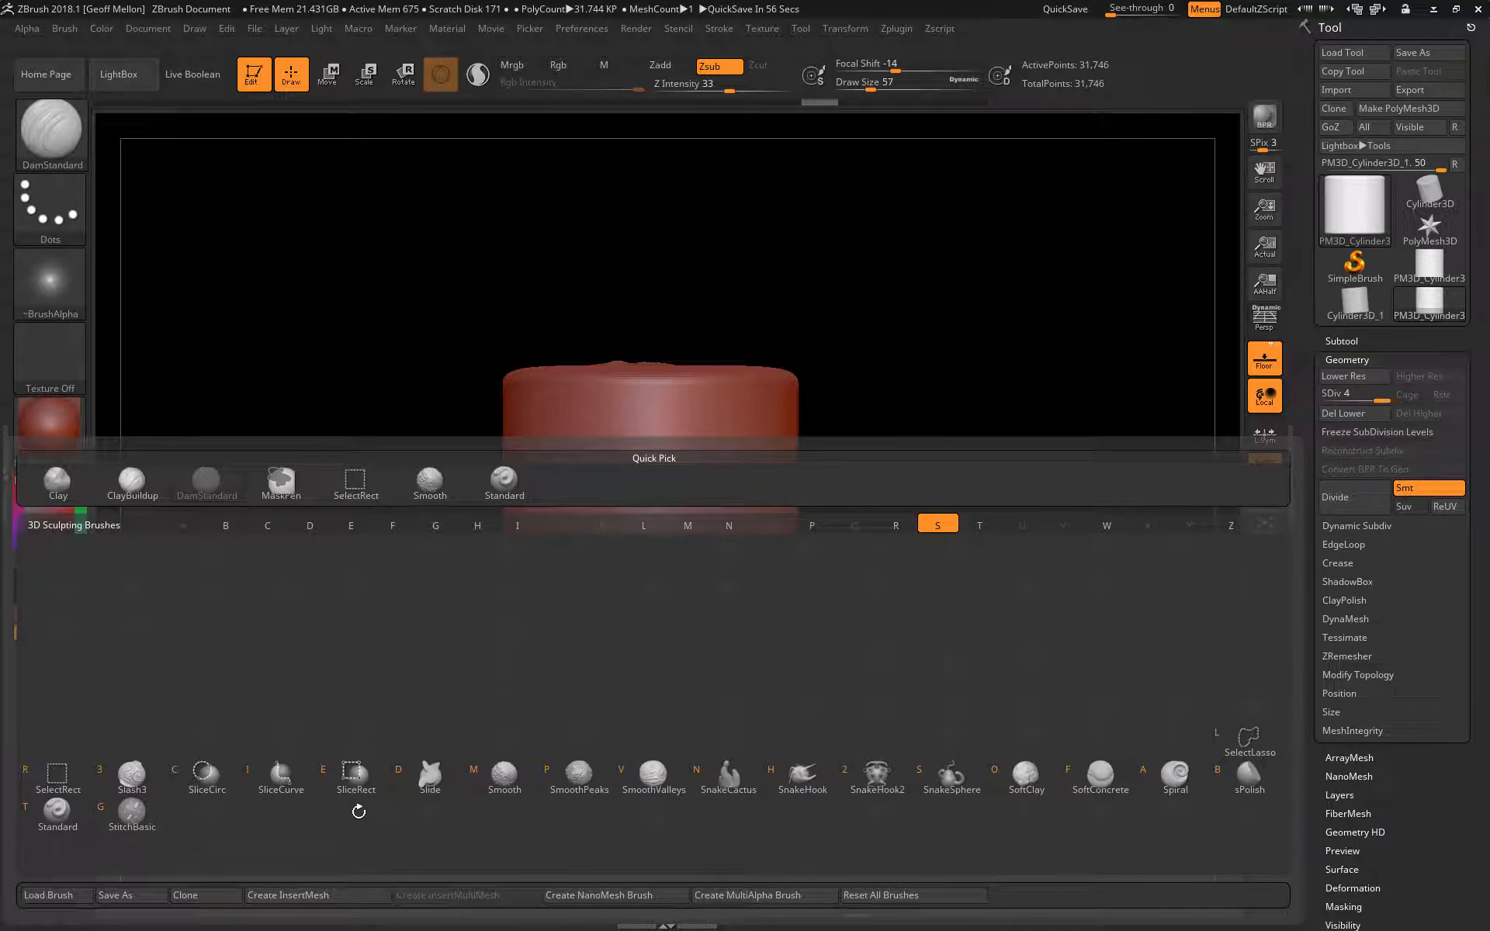
key(t)
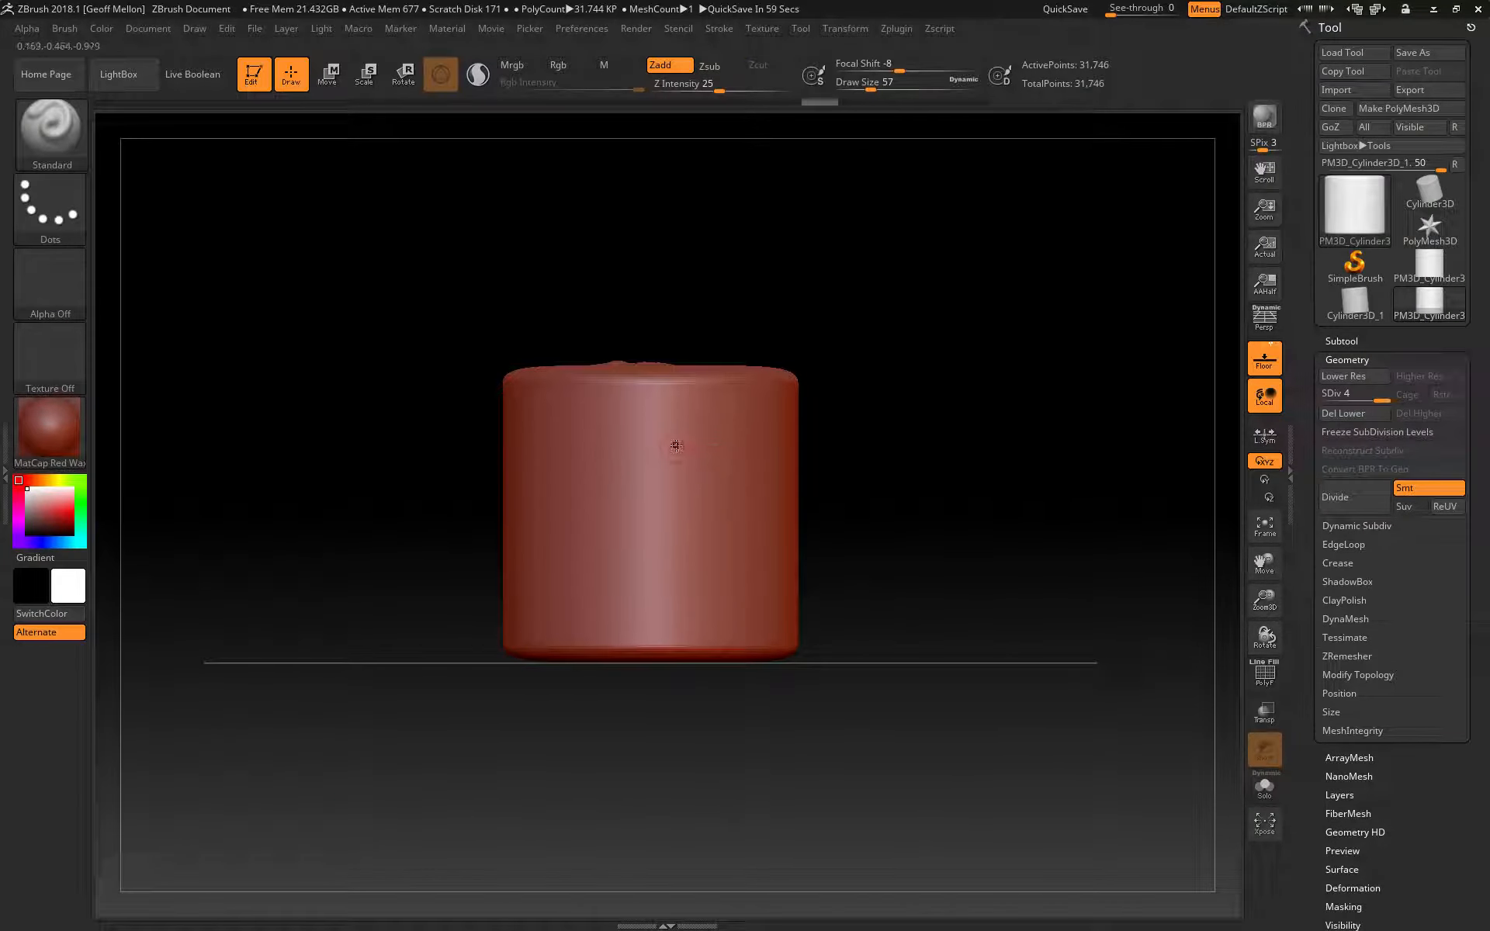
Try two winding Standard brush strokes across the cylinder's blank side, undoing each one.
drag(725, 466, 592, 547)
key(ctrl+z)
mouse_move(723, 451)
mouse_down()
mouse_move(625, 465)
mouse_move(625, 555)
mouse_move(563, 407)
mouse_move(532, 481)
mouse_up()
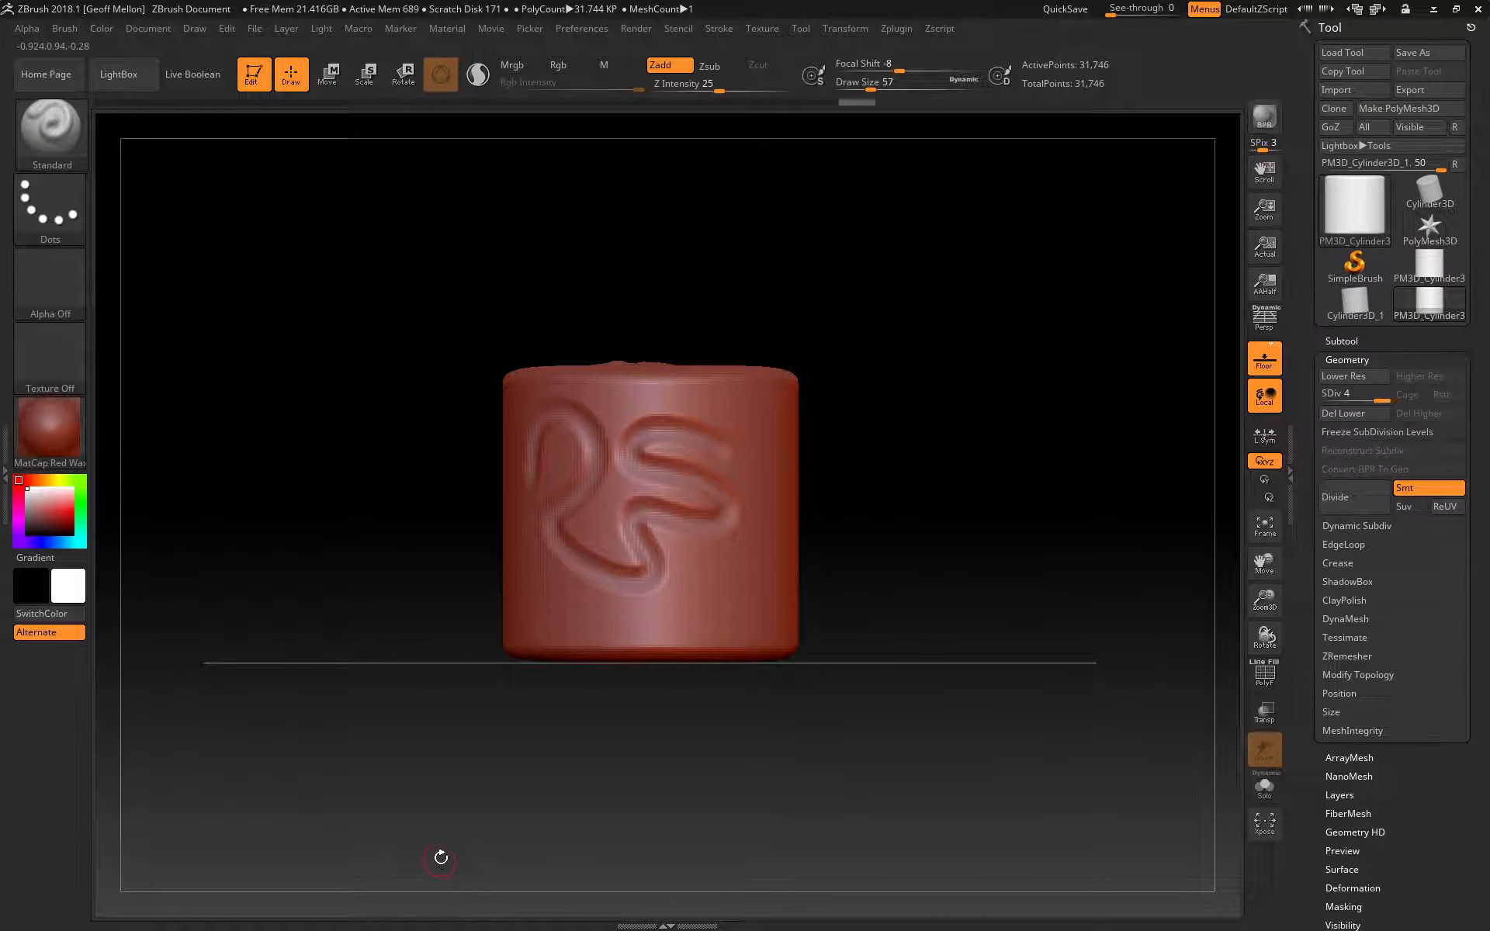
key(ctrl+z)
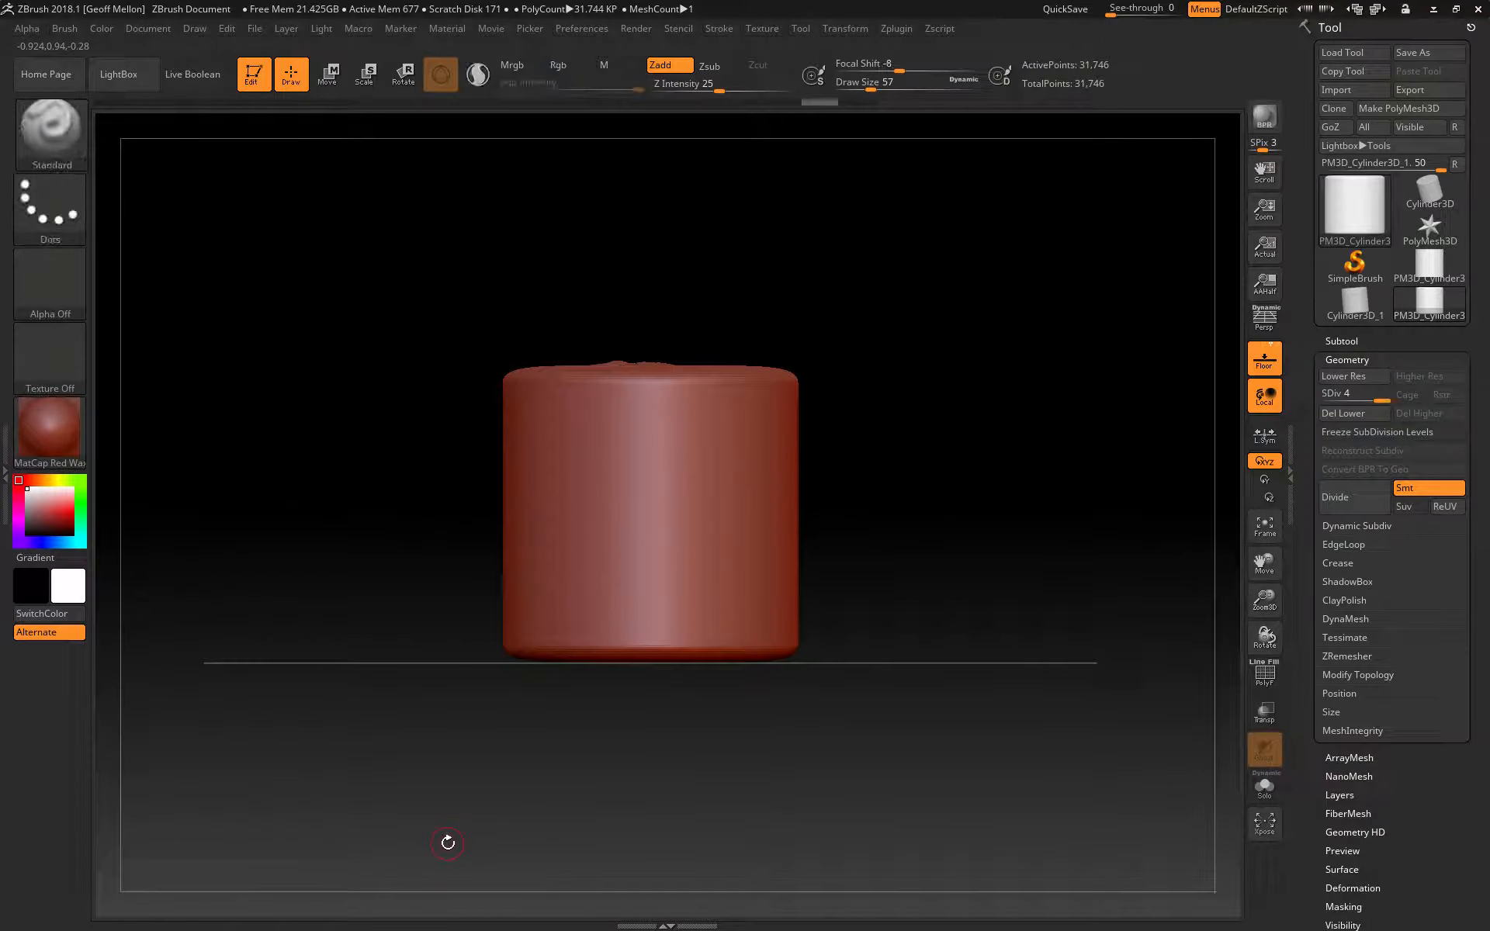
Sculpt a zigzag Standard stroke down the cylinder's blank side and a slanted straight stroke beside it.
mouse_move(750, 451)
mouse_down()
mouse_move(645, 574)
mouse_move(683, 601)
mouse_up()
drag(559, 426, 590, 594)
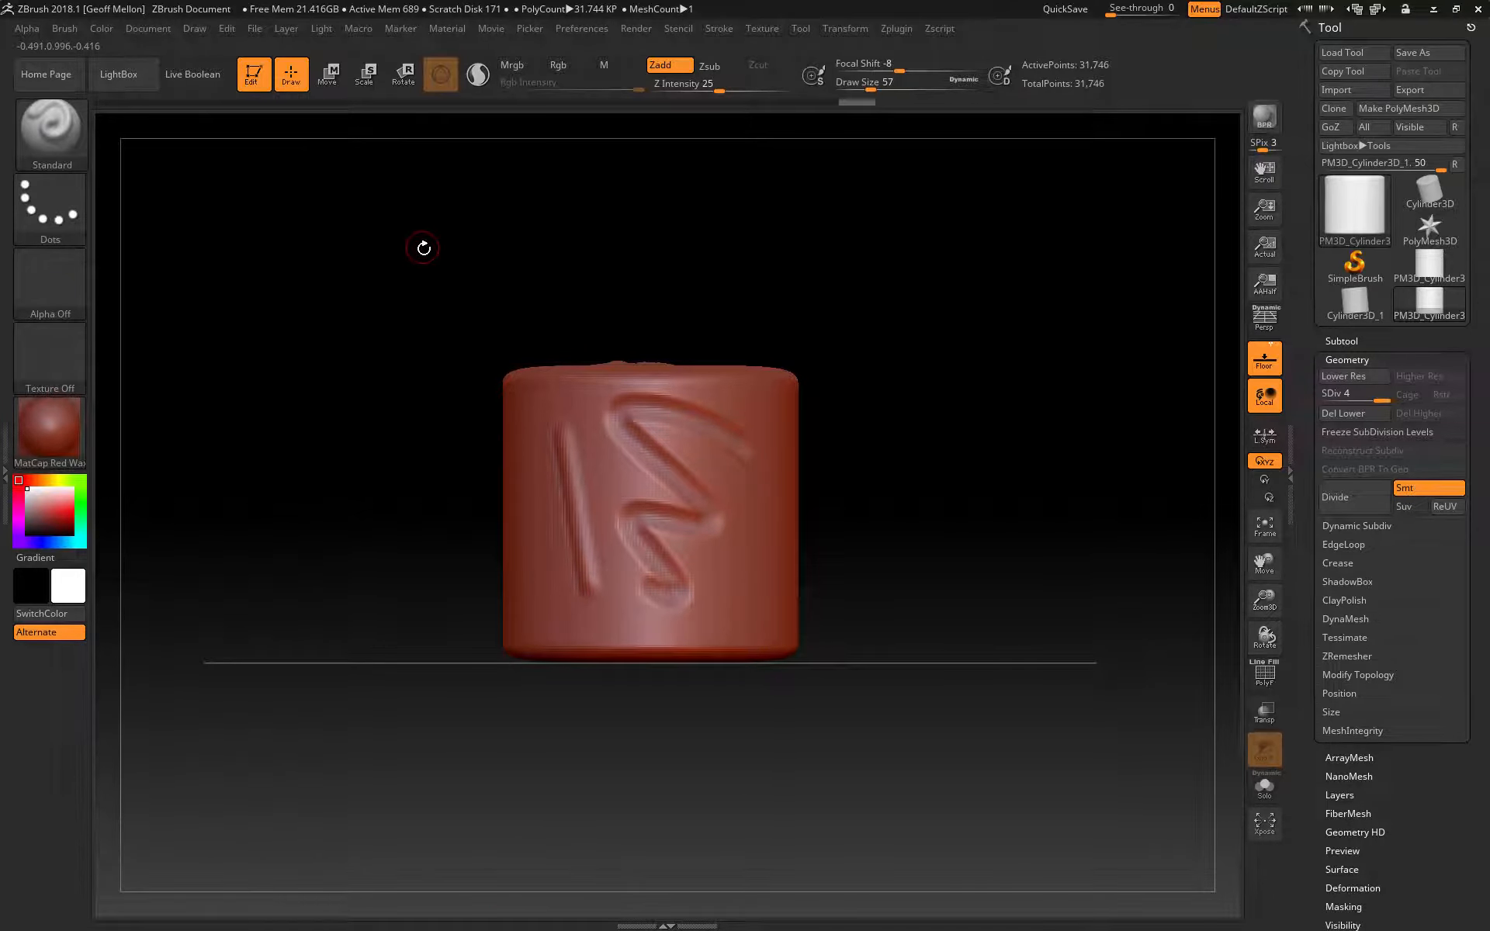
Soften the slanted and zigzag strokes with the temporary Smooth brush at Draw Size 57.
key(shift)
click(625, 763)
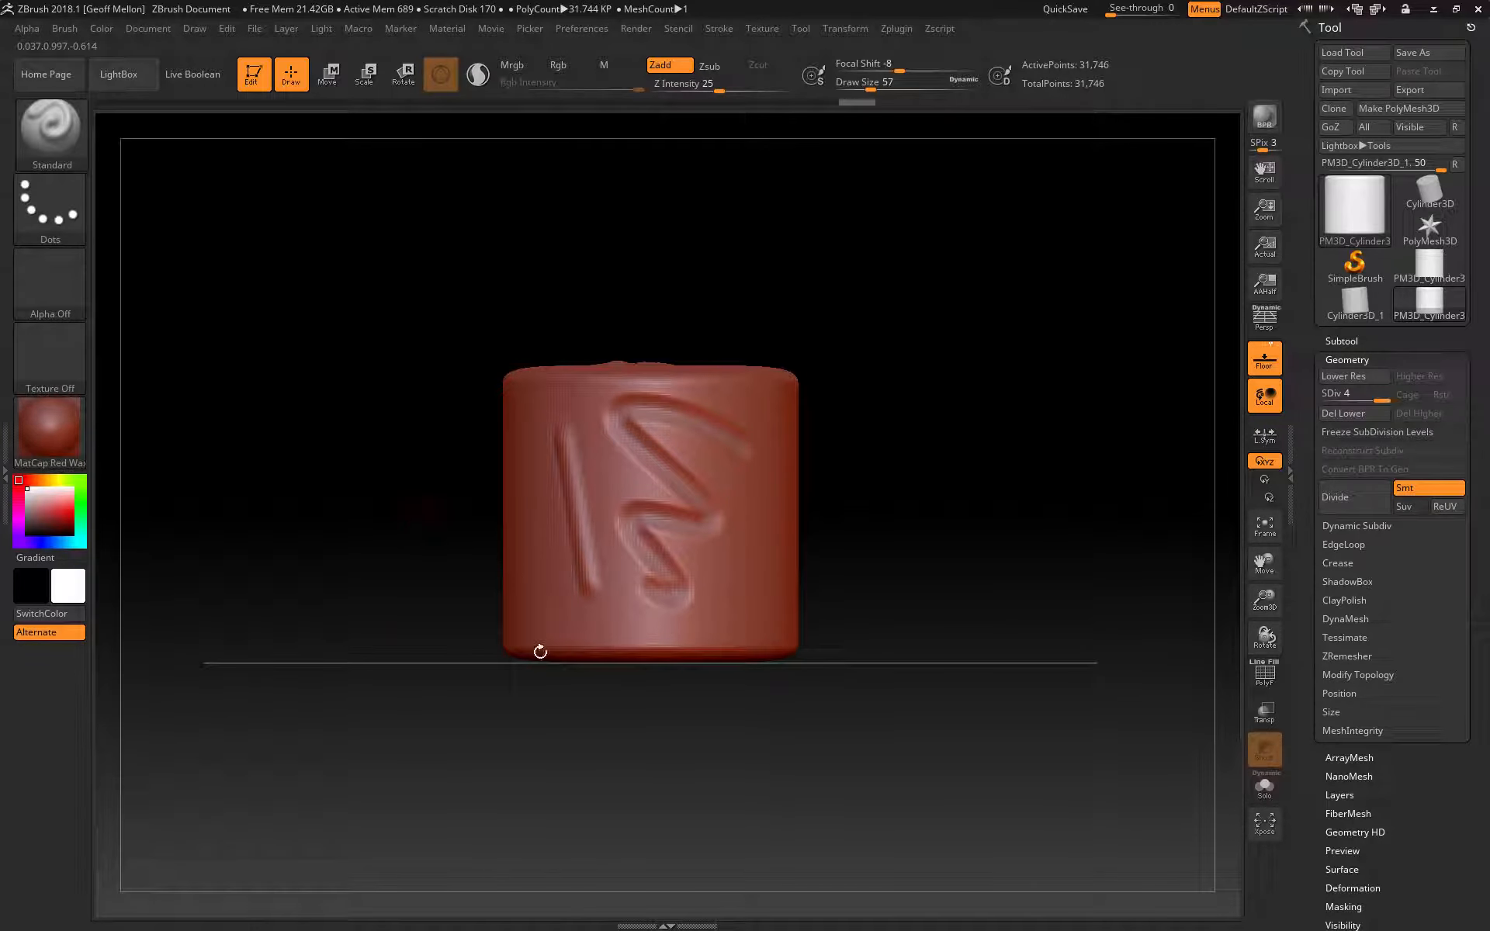
key(shift)
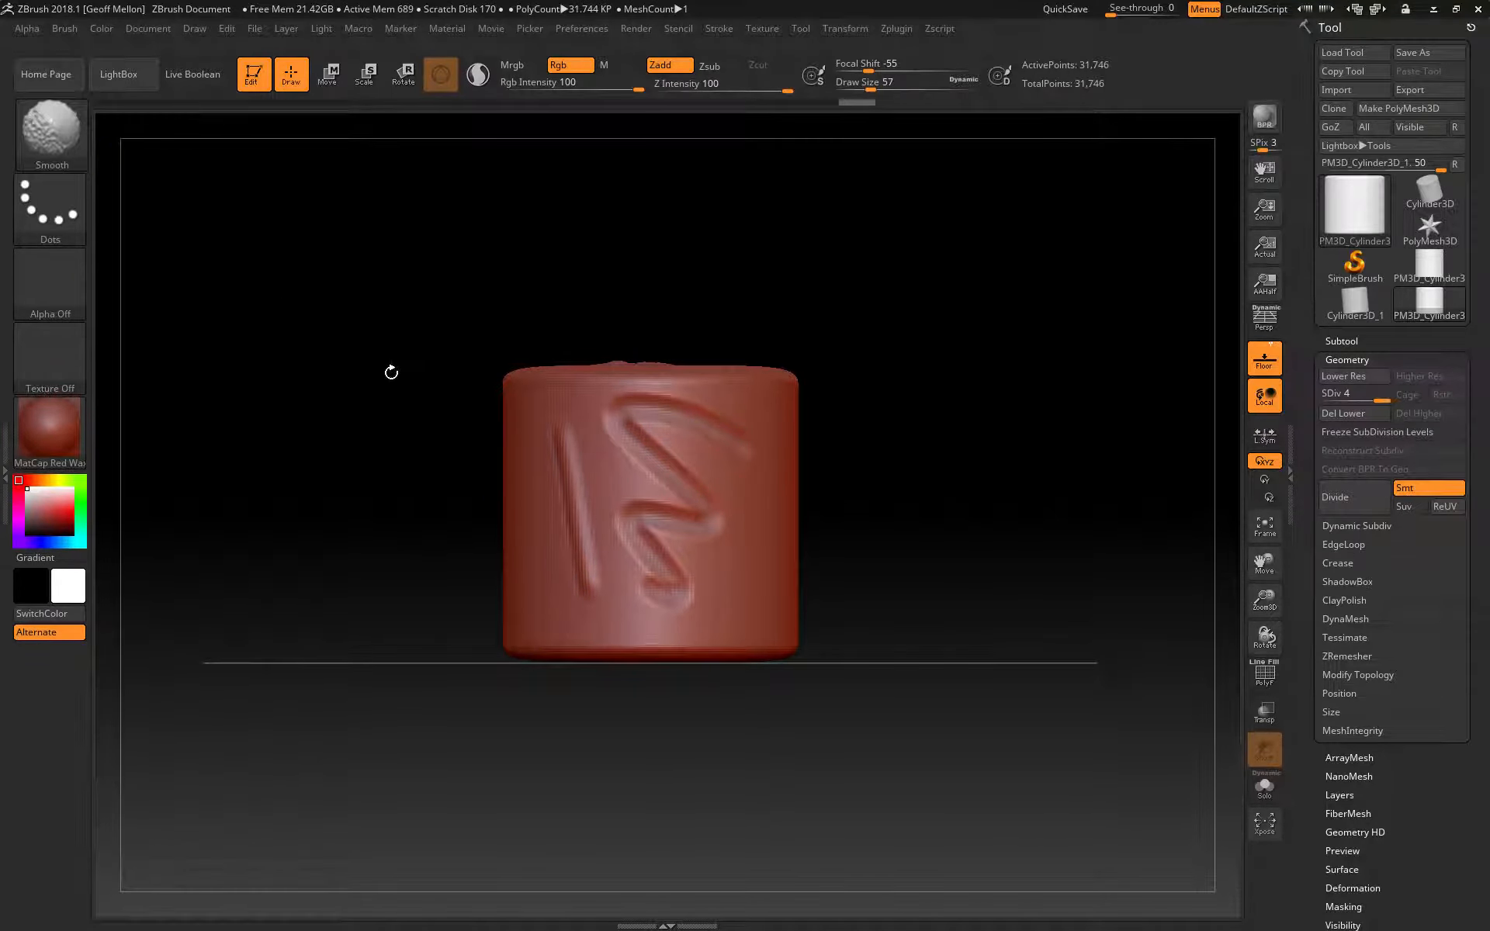
shift+drag(571, 427, 574, 522)
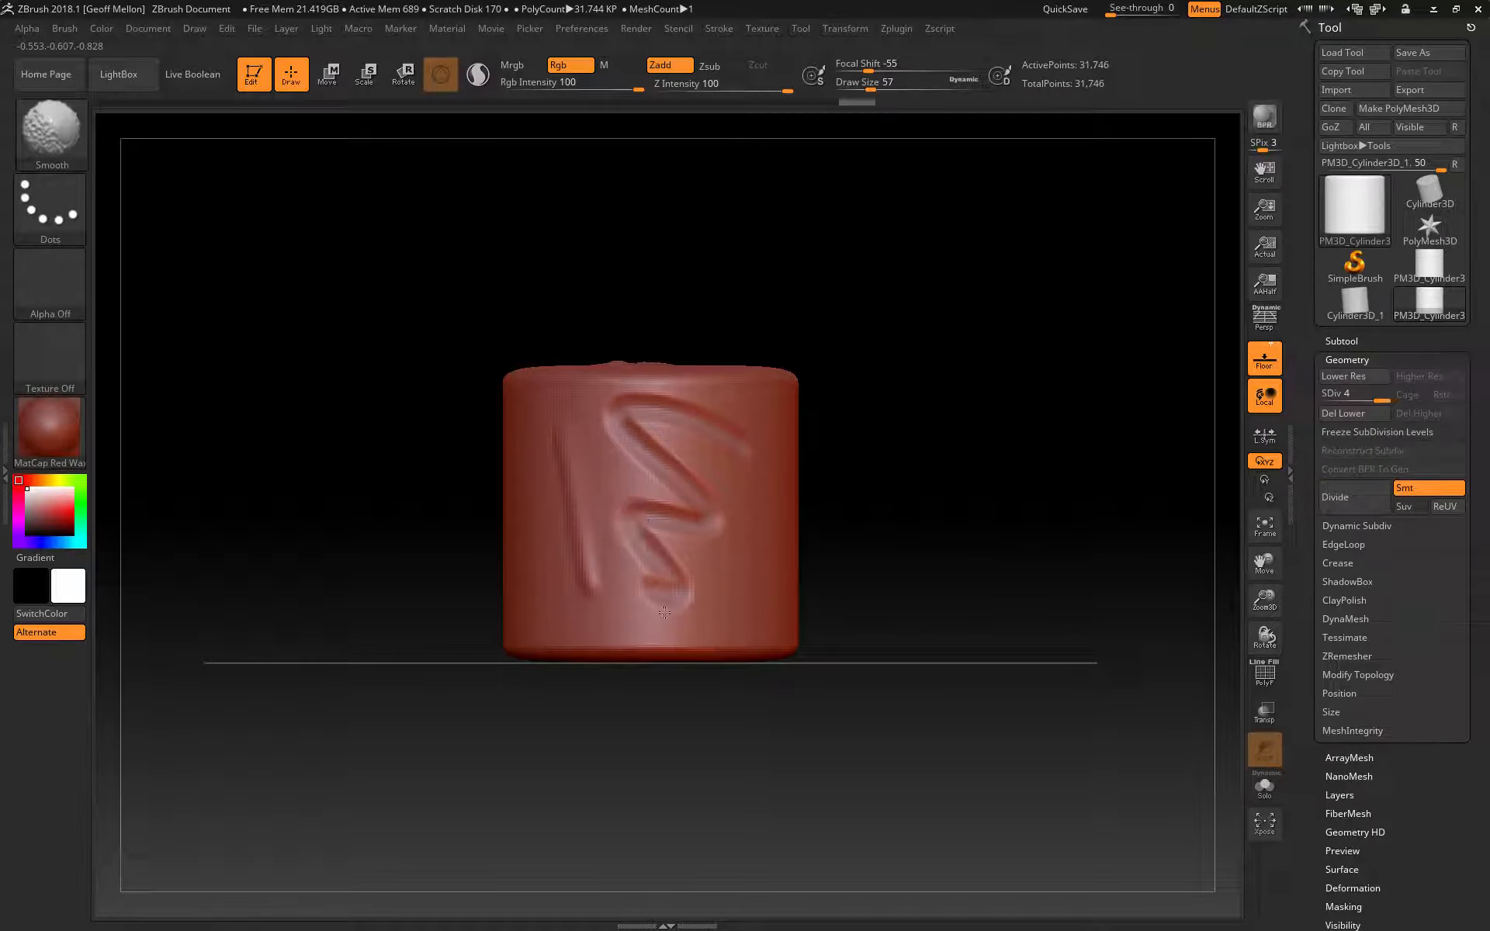
mouse_move(621, 495)
shift+mouse_down()
mouse_move(652, 446)
mouse_move(644, 406)
shift+mouse_up()
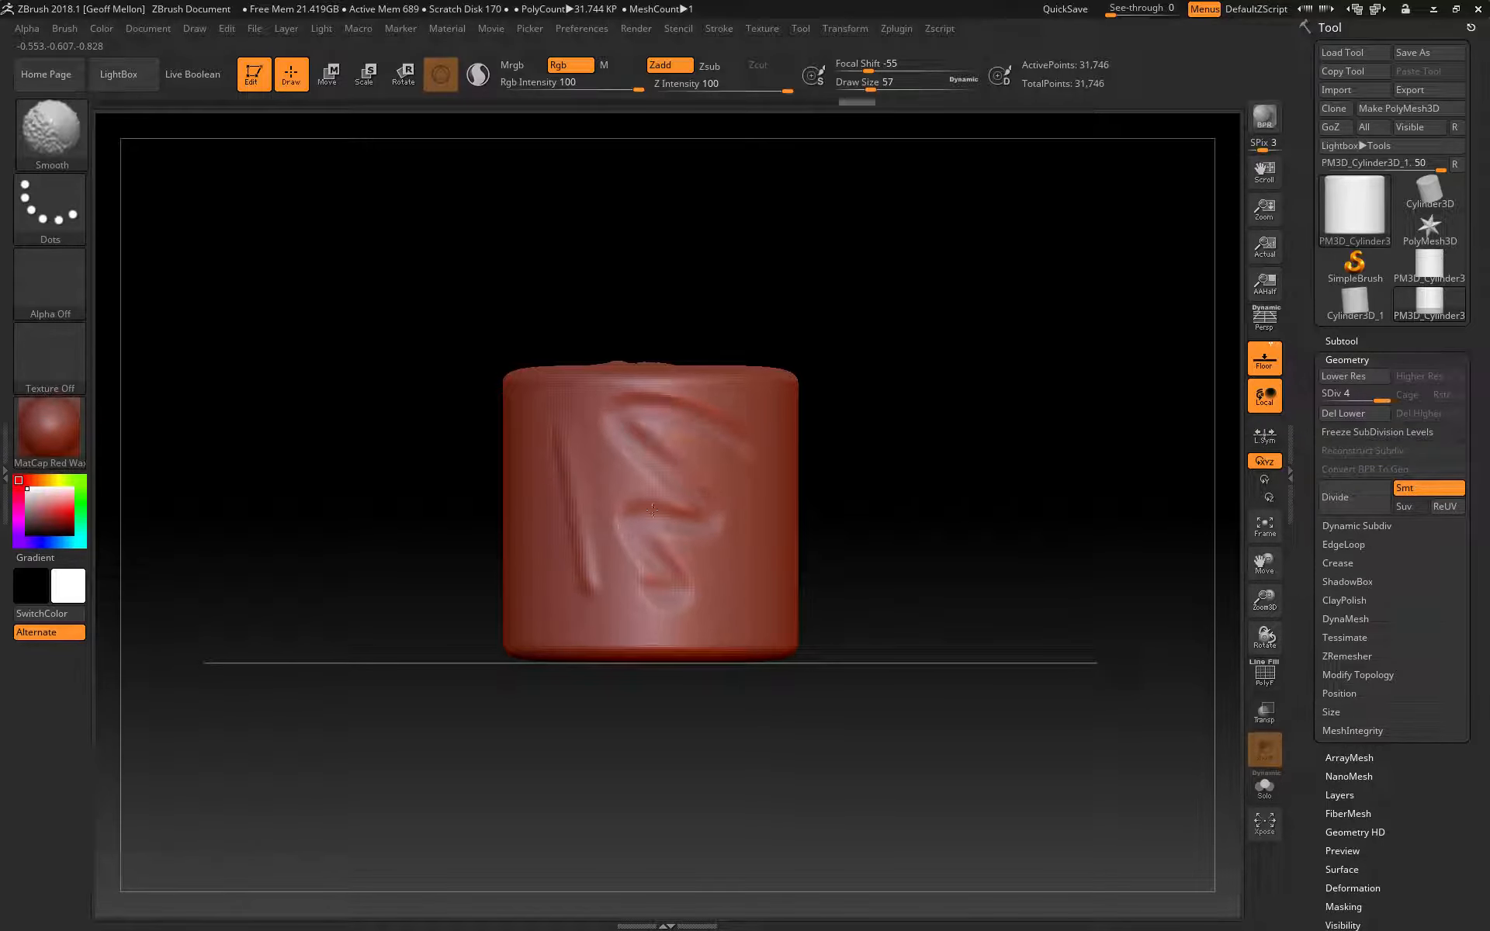
Raise the Draw Size to 157 and smooth away the remaining strokes on this side, the rim and the previously sculpted side.
key(shift)
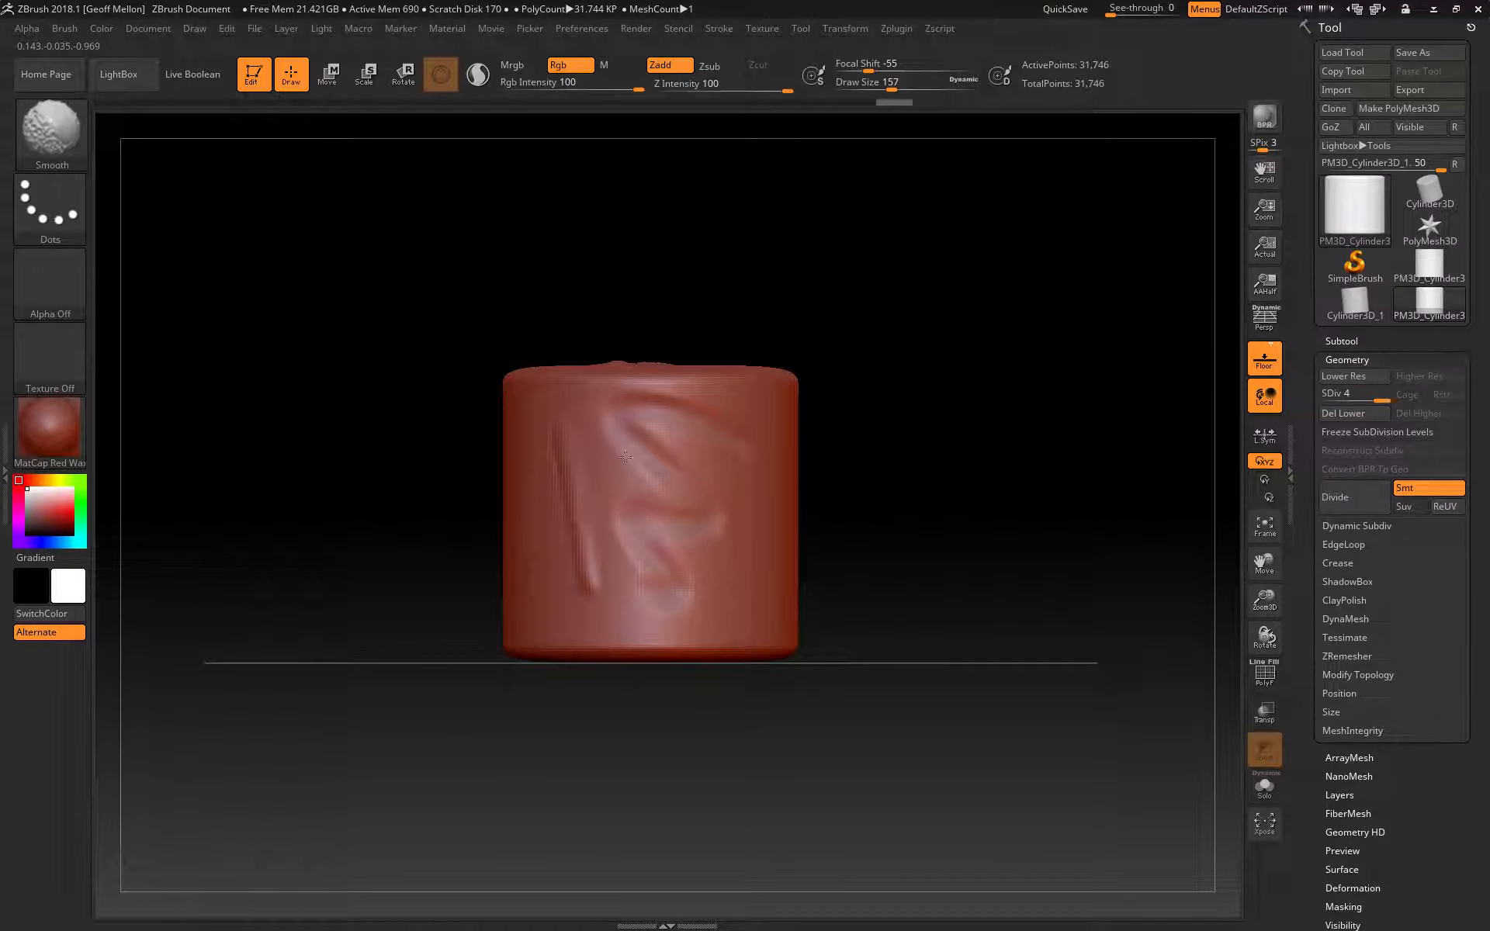
mouse_move(671, 508)
shift+mouse_down()
mouse_move(669, 435)
mouse_move(630, 554)
mouse_move(685, 550)
shift+mouse_up()
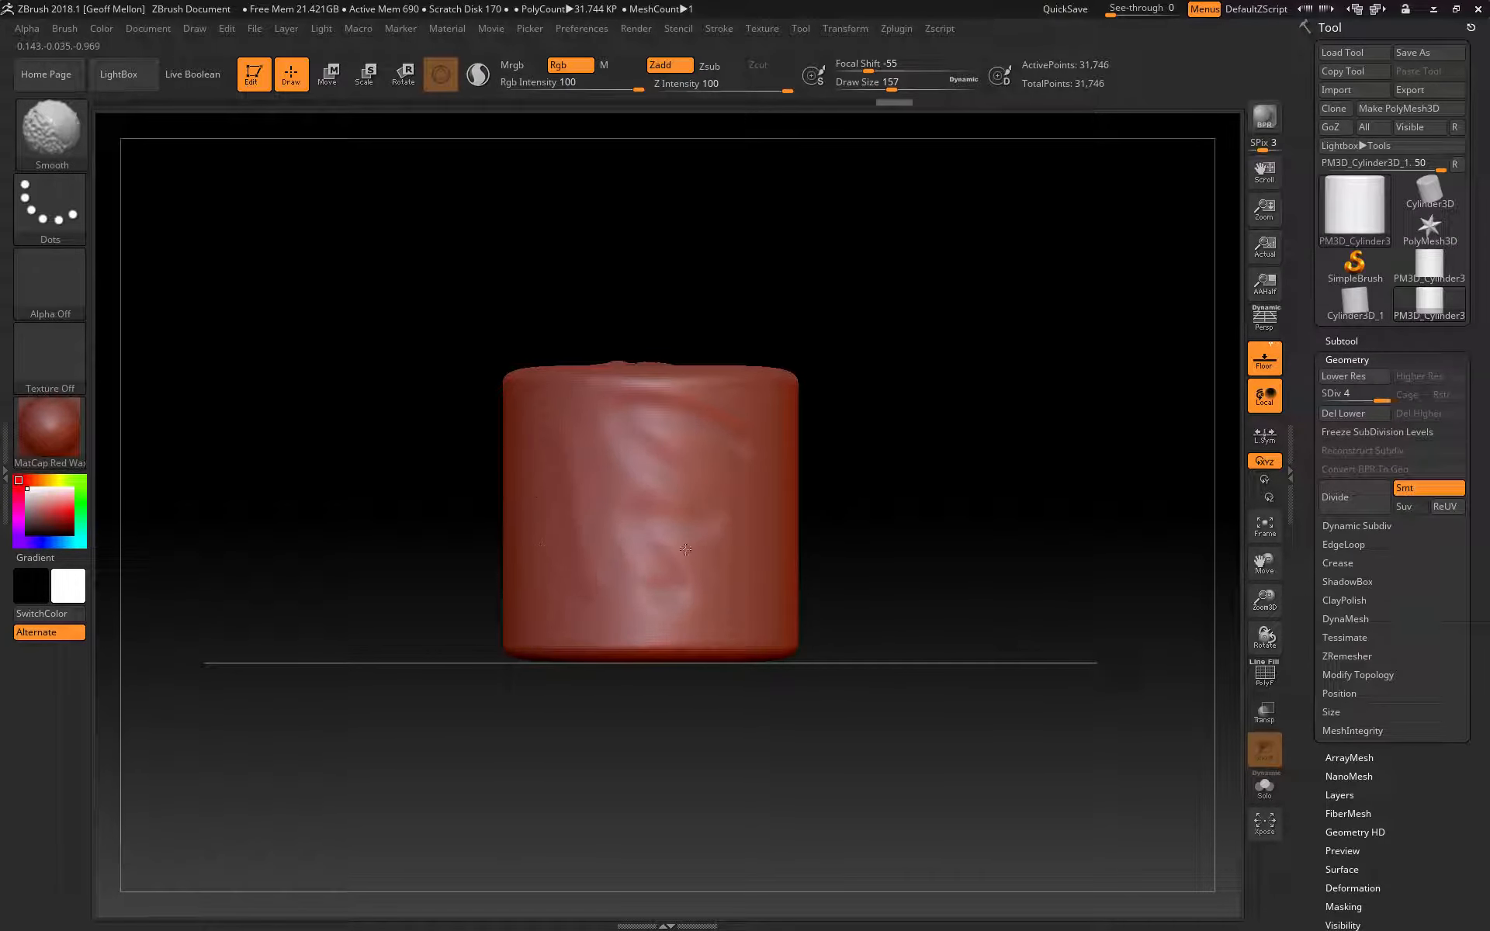
shift+drag(689, 406, 628, 365)
drag(330, 617, 436, 594)
mouse_move(644, 388)
shift+mouse_down()
mouse_move(659, 439)
mouse_move(648, 543)
mouse_move(613, 466)
mouse_move(523, 458)
shift+mouse_up()
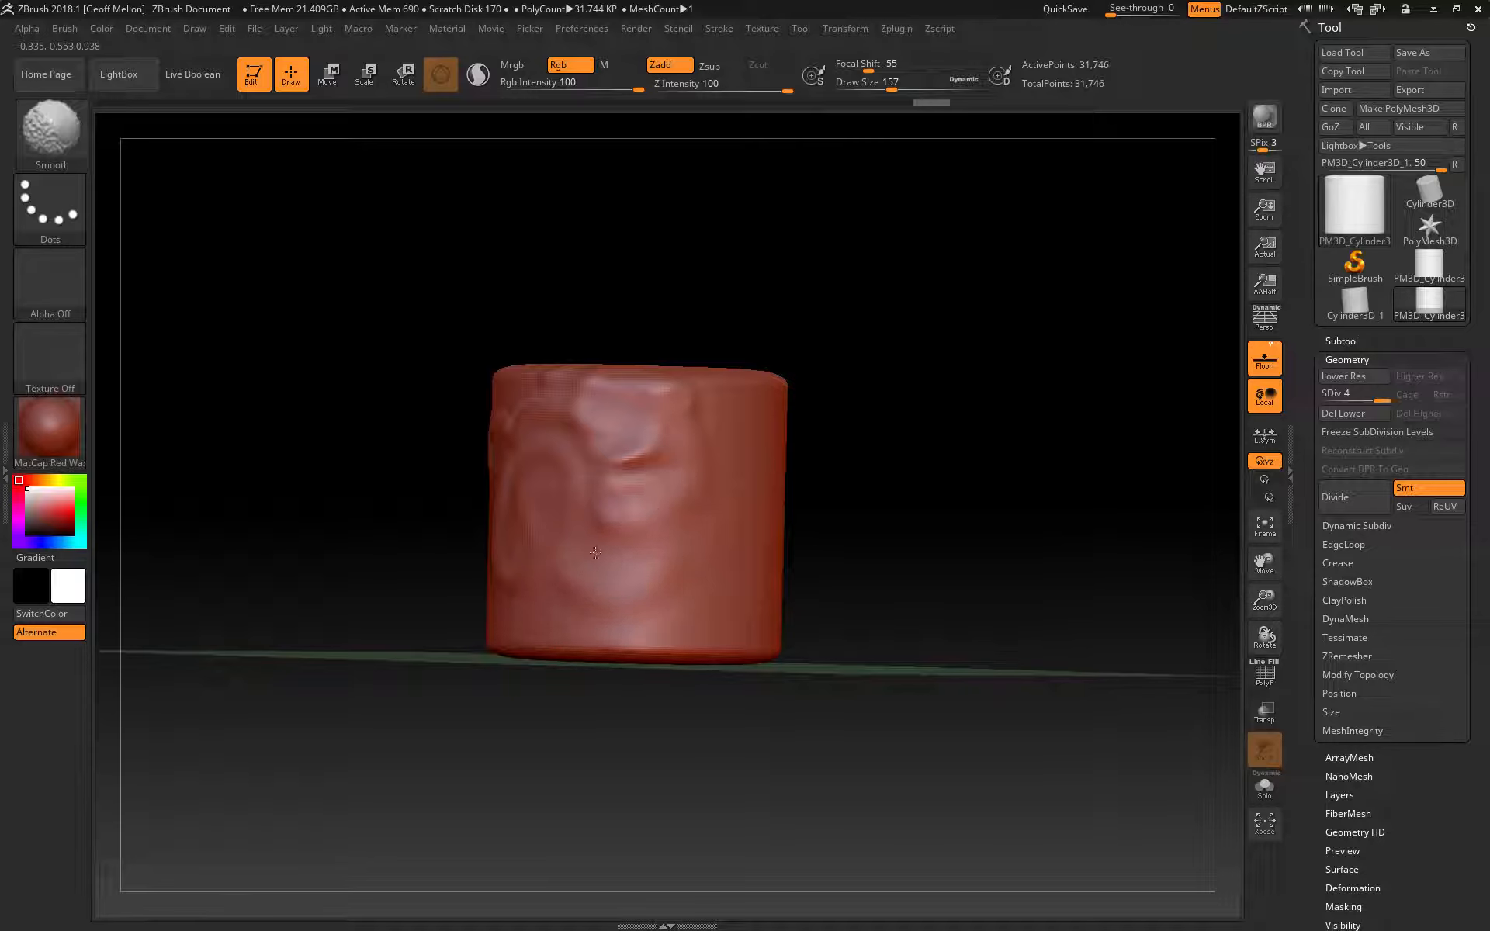
shift+drag(672, 413, 573, 479)
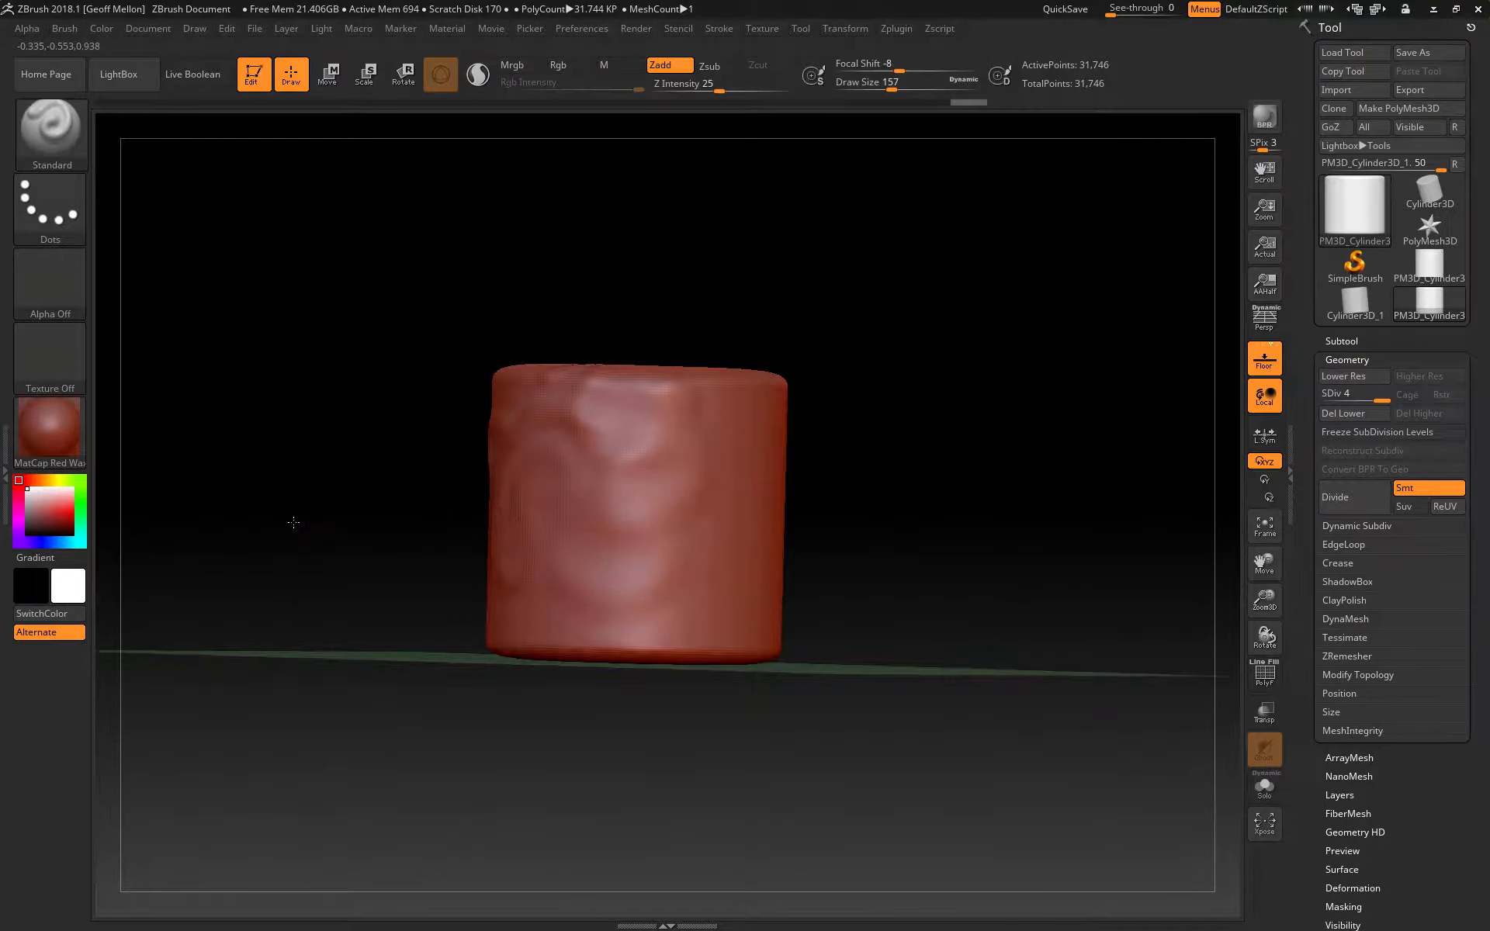
shift+drag(292, 522, 313, 545)
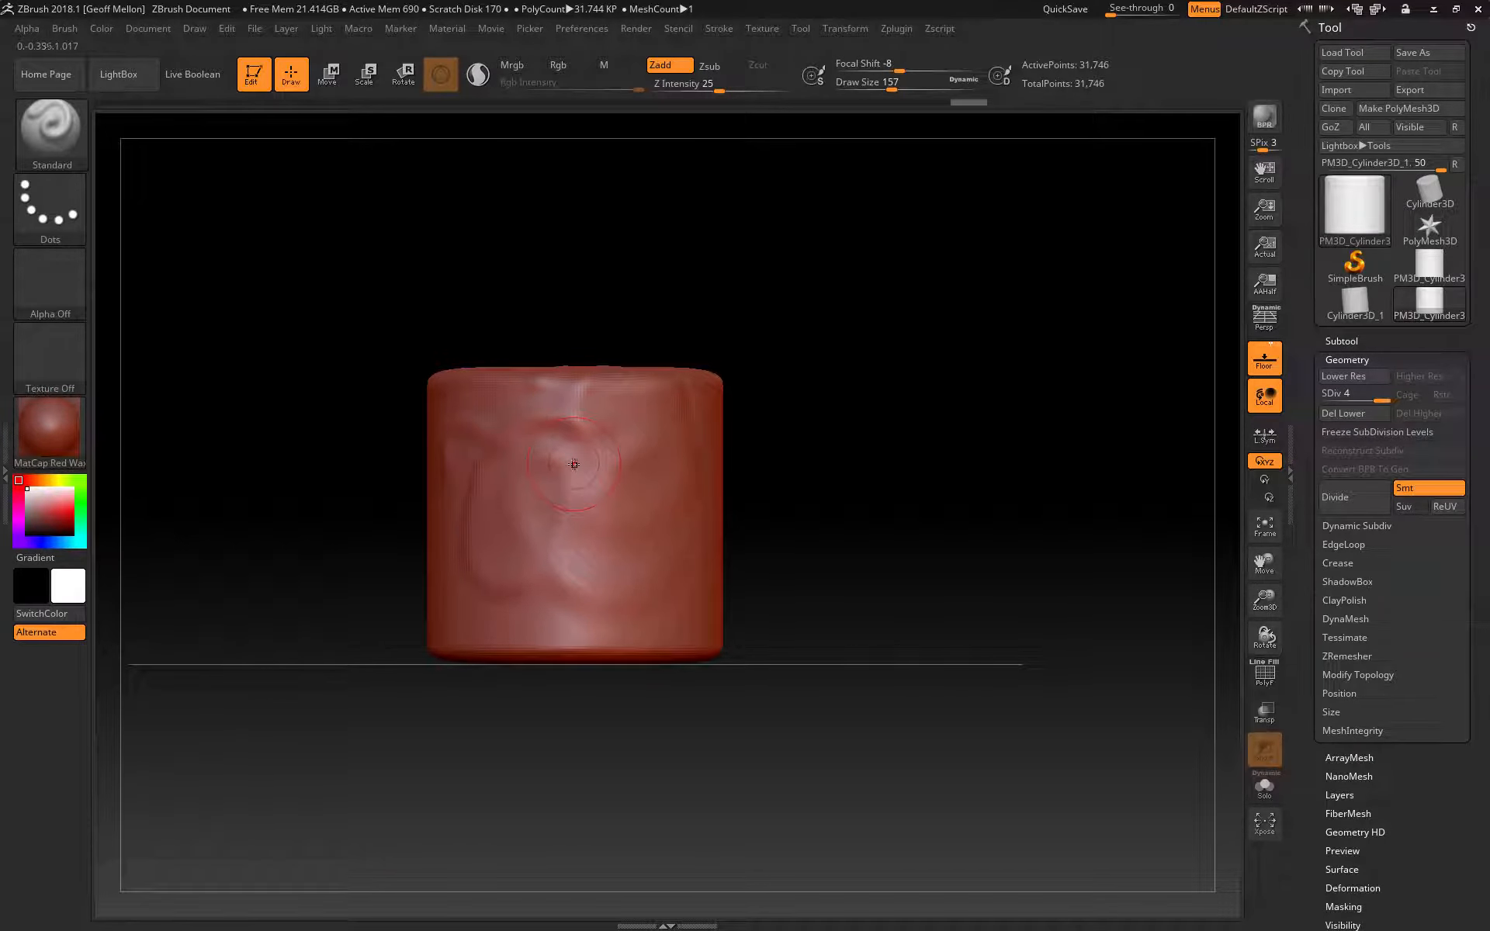
Reduce the Draw Size to 97, try a Standard stroke down the smoothed side and undo it.
key(bracketleft)
key(bracketleft)
mouse_move(628, 435)
mouse_down()
mouse_move(561, 453)
mouse_move(633, 532)
mouse_move(504, 559)
mouse_move(477, 627)
mouse_up()
key(ctrl+z)
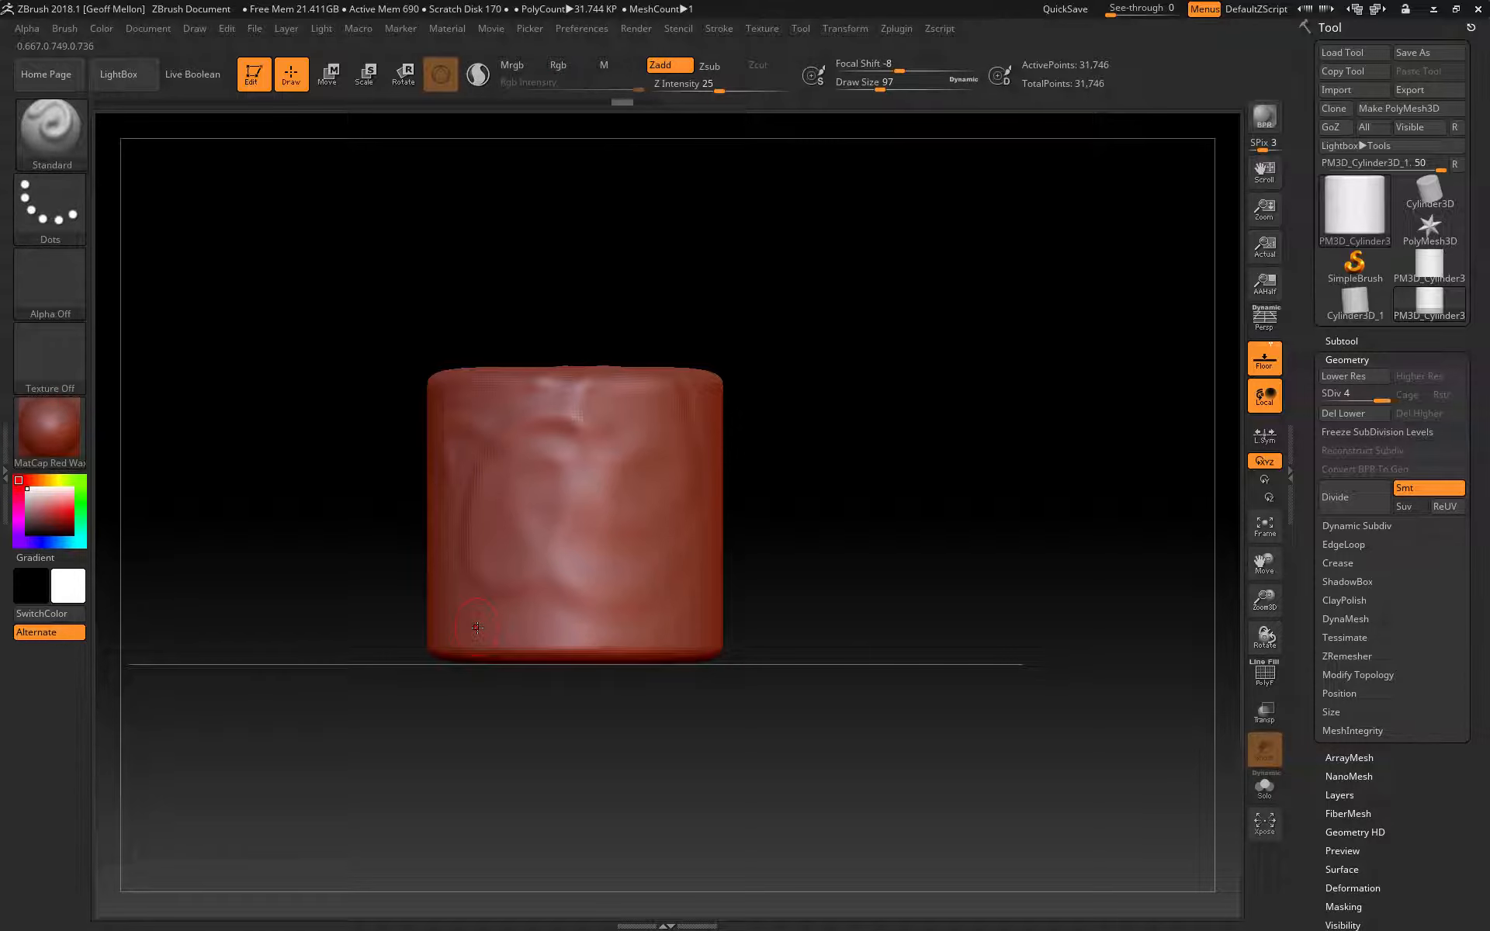
Reduce the Draw Size to 61, try another Standard stroke across the smoothed side and undo it.
key(bracketleft)
key(bracketleft)
mouse_move(638, 479)
mouse_down()
mouse_move(651, 464)
mouse_move(573, 413)
mouse_move(621, 524)
mouse_move(483, 449)
mouse_move(497, 598)
mouse_move(458, 579)
mouse_up()
key(ctrl+z)
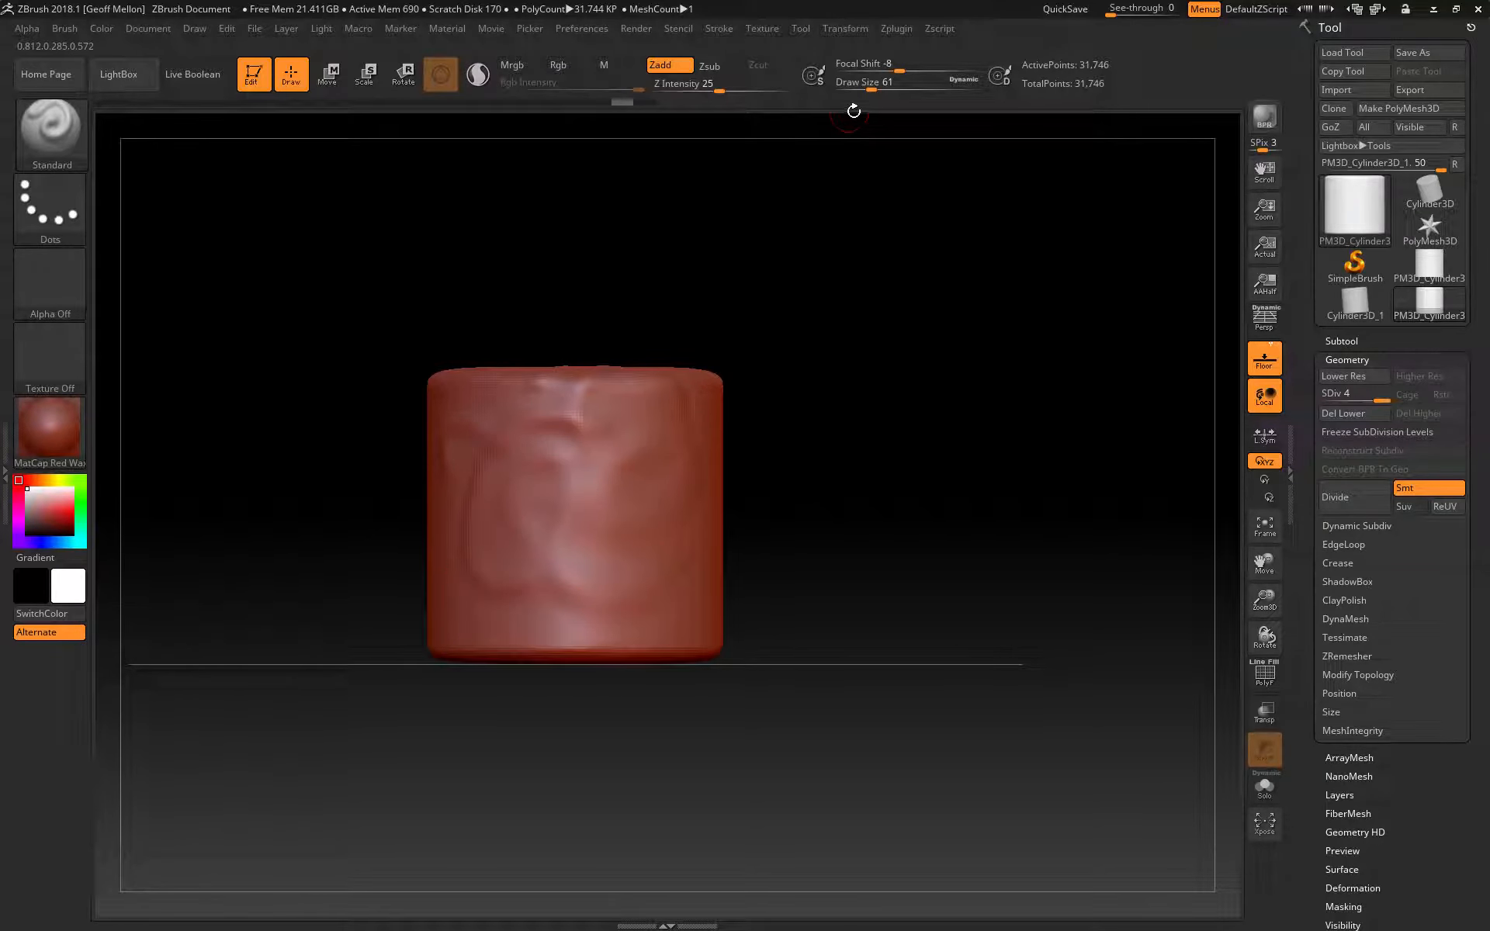
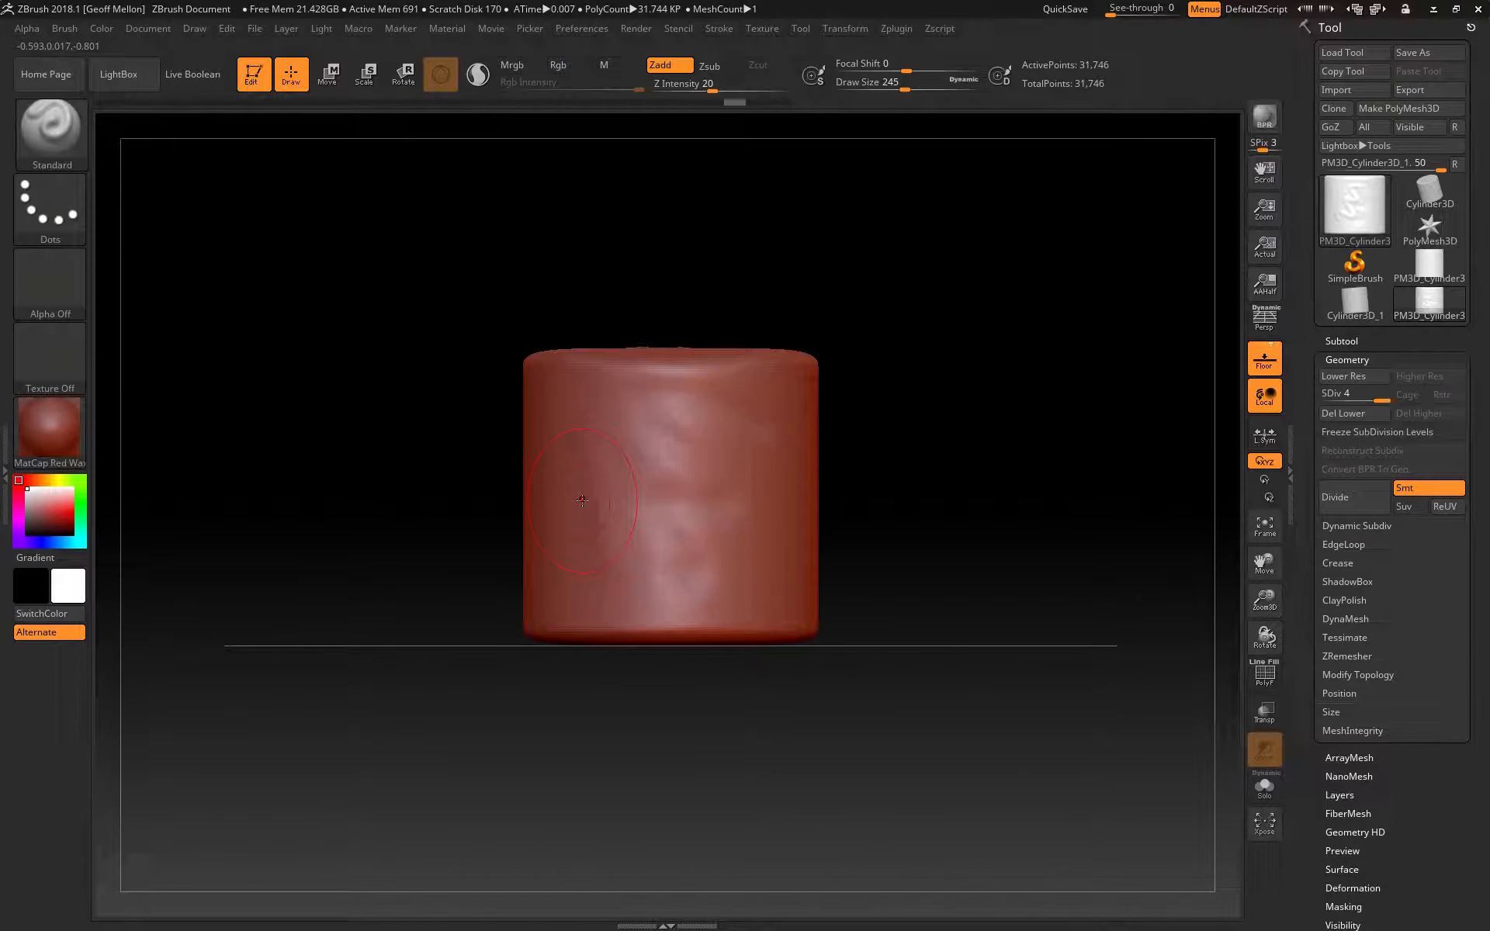
Reduce the Draw Size to 85 and sculpt a winding S-shaped Standard stroke down the cylinder's front.
key(bracketleft)
key(bracketleft)
key(bracketleft)
key(bracketleft)
key(bracketleft)
key(bracketleft)
key(bracketleft)
key(bracketleft)
key(bracketleft)
key(bracketleft)
key(bracketleft)
key(bracketleft)
key(bracketleft)
key(bracketleft)
key(bracketleft)
key(bracketleft)
mouse_move(658, 410)
mouse_down()
mouse_move(699, 497)
mouse_move(571, 466)
mouse_move(598, 609)
mouse_up()
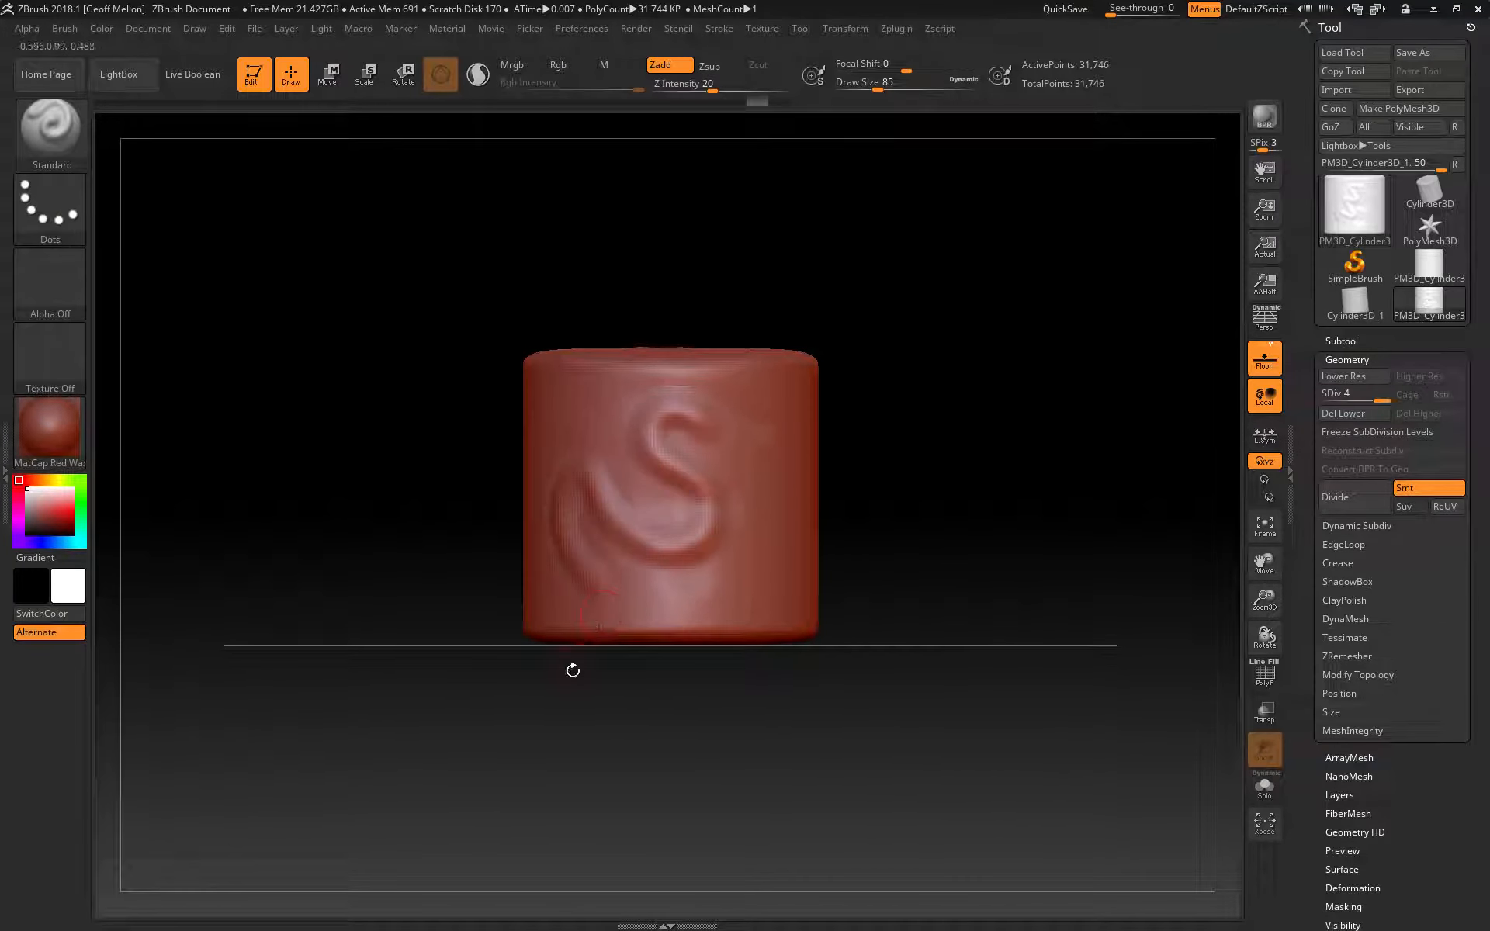
Try one Standard stroke with the cylinder far away and a circular one up close at Draw Size 85, and undo the last three strokes.
alt+drag(417, 812, 338, 483)
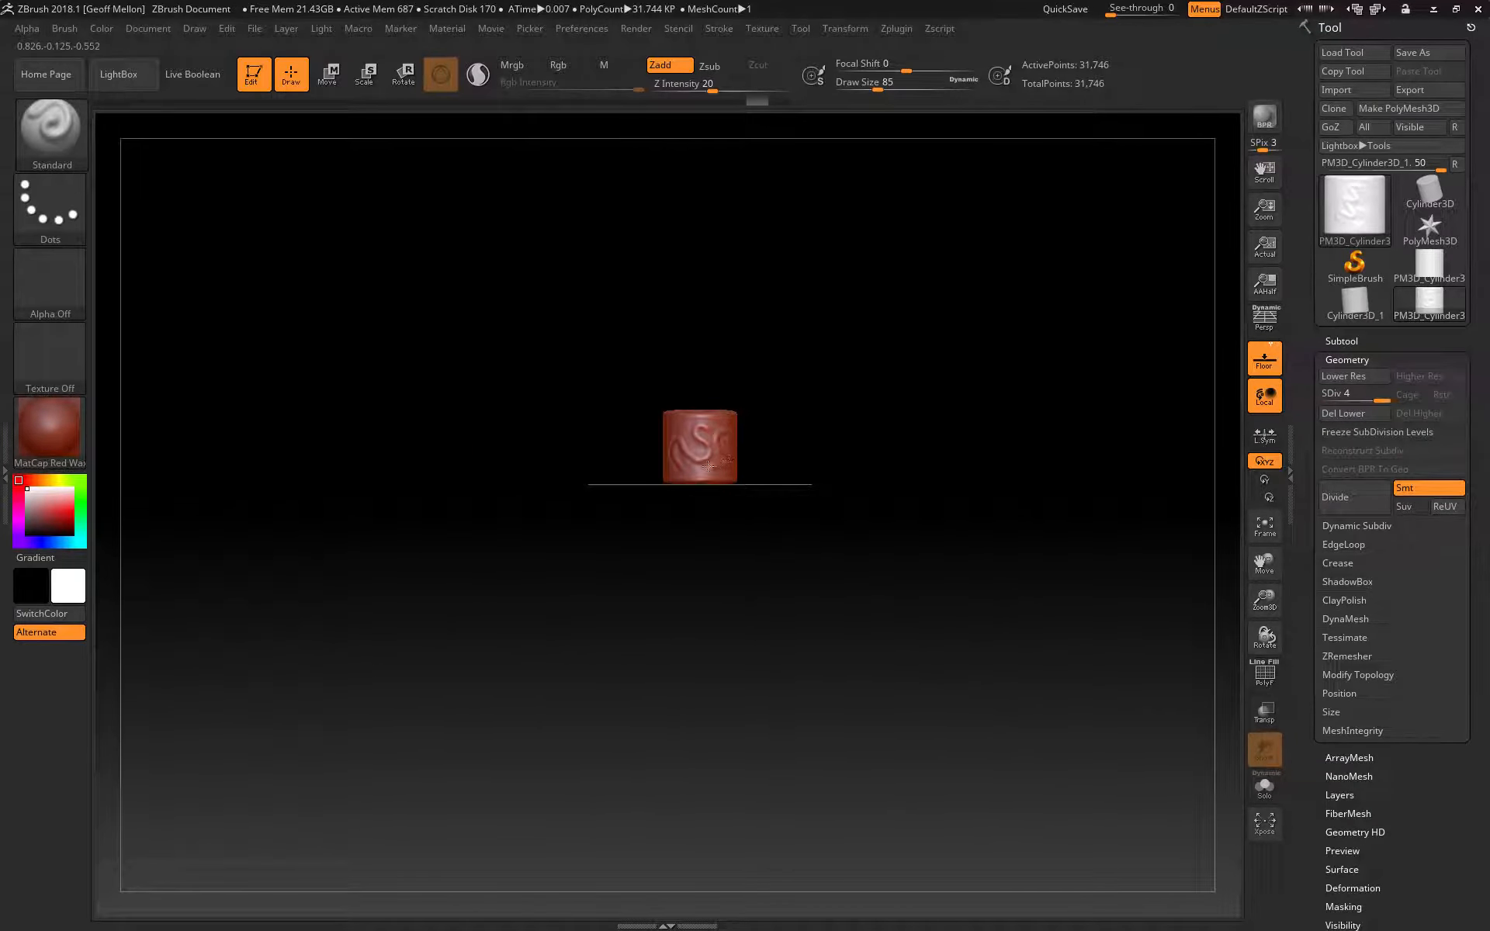
drag(708, 465, 677, 432)
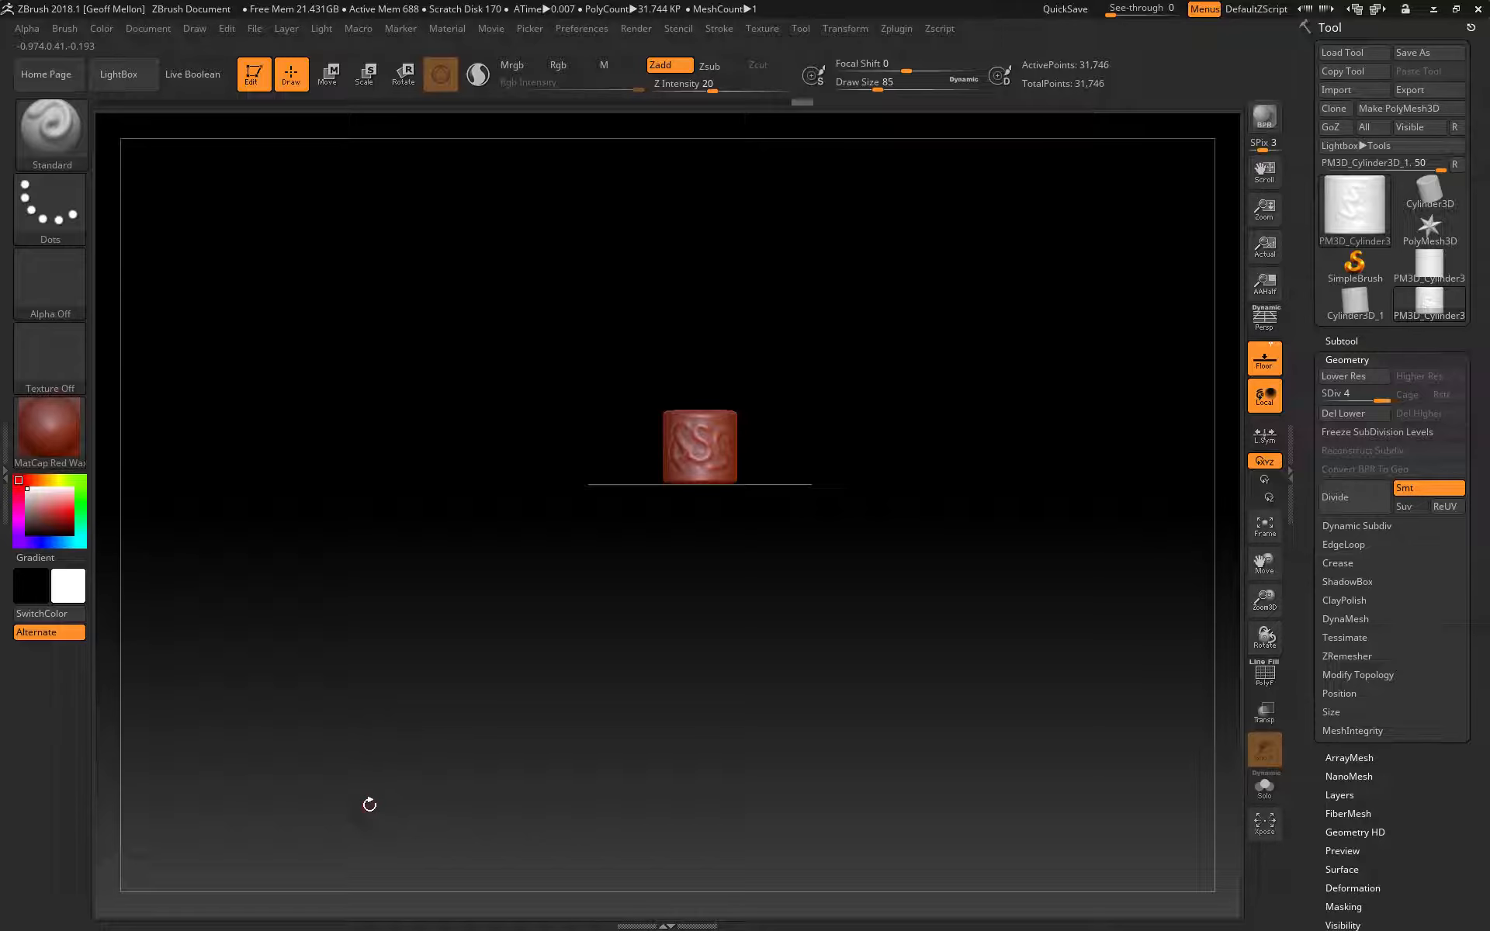
alt+drag(425, 365, 502, 651)
mouse_move(652, 473)
mouse_down()
mouse_move(609, 517)
mouse_move(708, 641)
mouse_move(436, 512)
mouse_move(819, 446)
mouse_move(660, 730)
mouse_move(513, 349)
mouse_move(678, 724)
mouse_move(404, 404)
mouse_move(667, 699)
mouse_move(373, 404)
mouse_move(624, 680)
mouse_move(462, 497)
mouse_up()
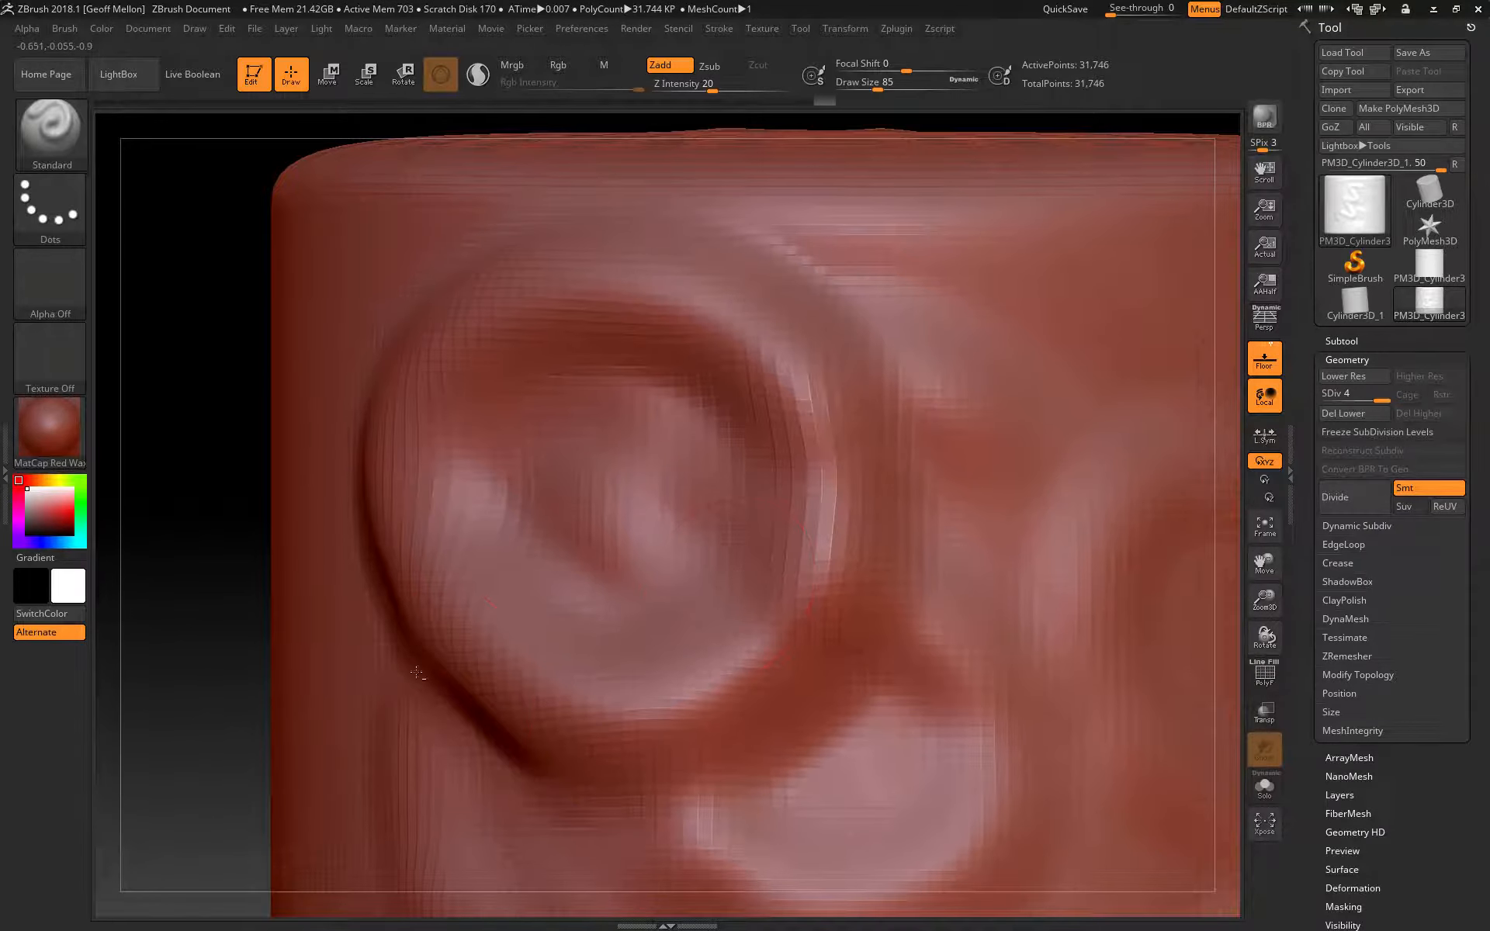
alt+drag(217, 701, 229, 333)
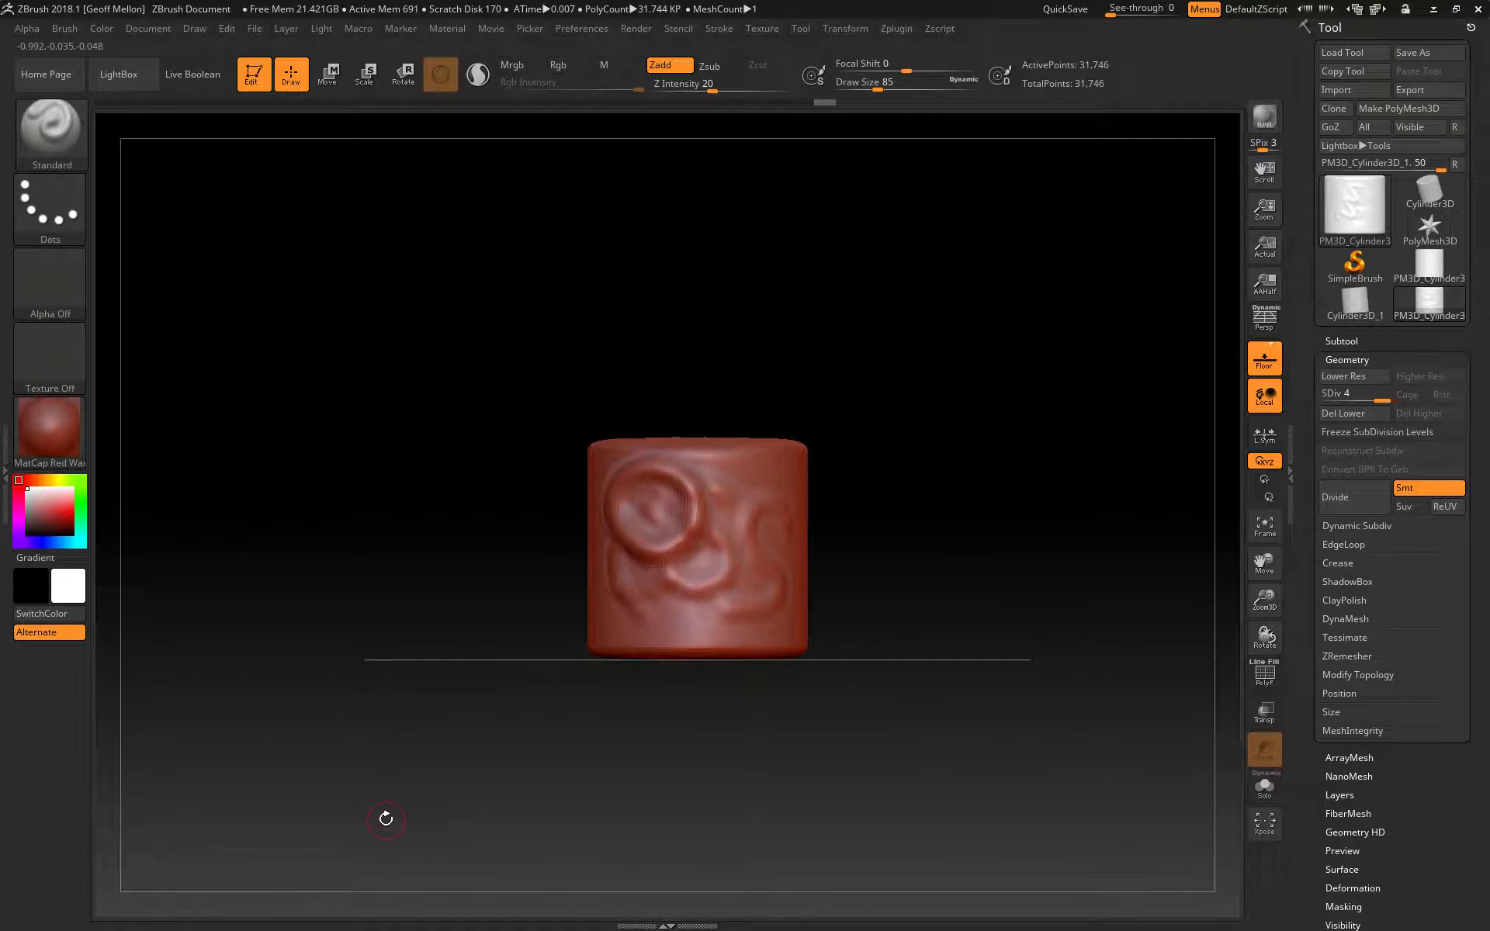
key(ctrl+z)
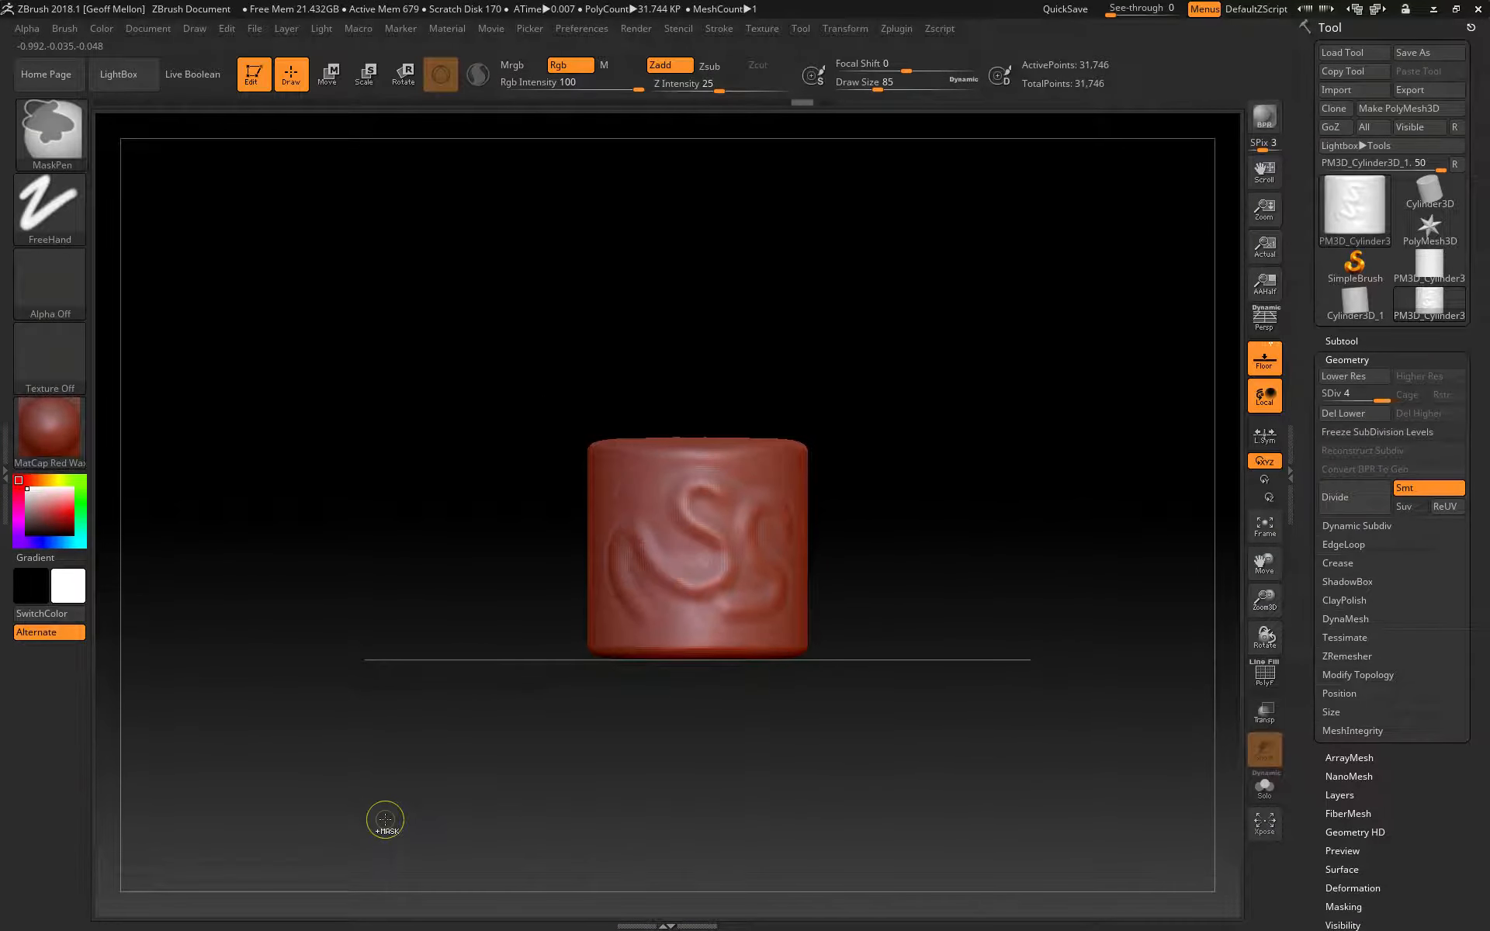
key(ctrl+z)
key(ctrl+z)
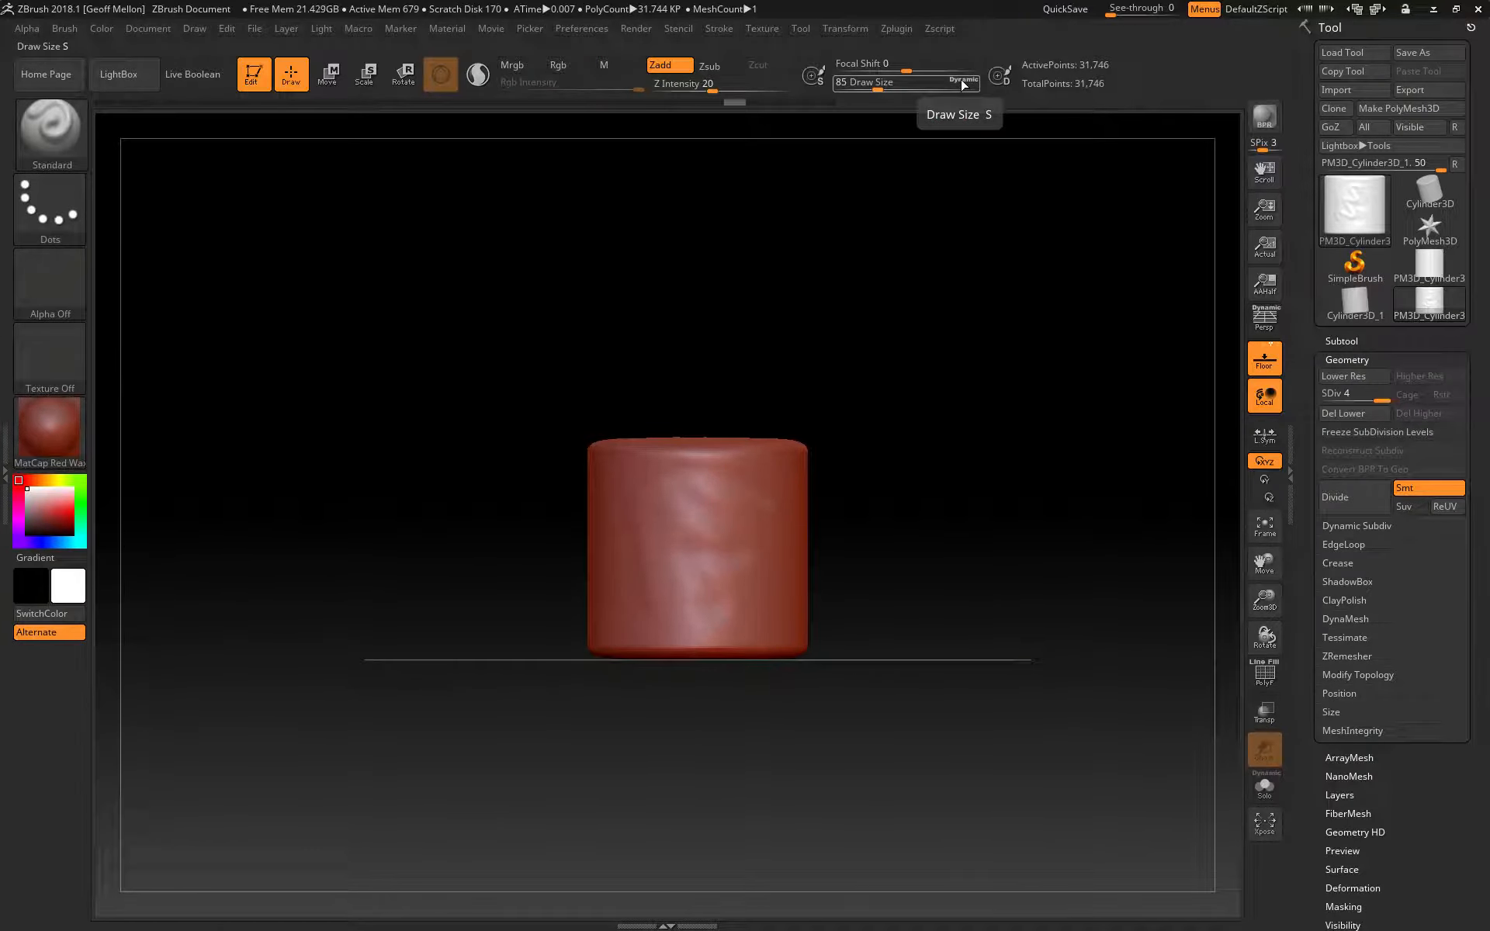
Turn off Dynamic brush scaling and reduce the Draw Size to 31.
drag(963, 86, 868, 87)
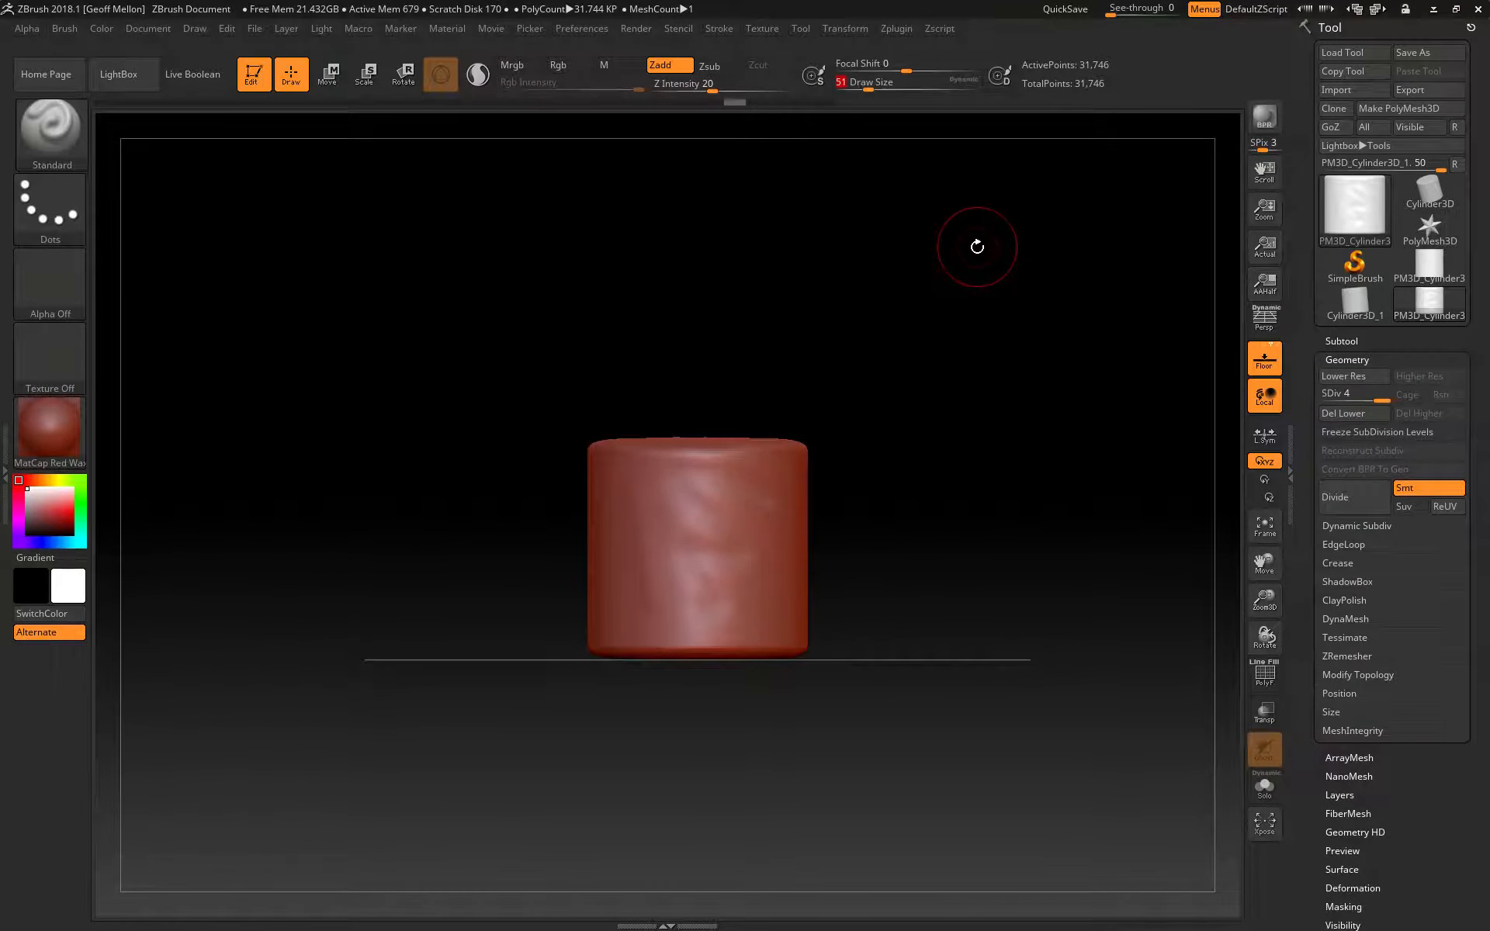
alt+drag(492, 292, 443, 422)
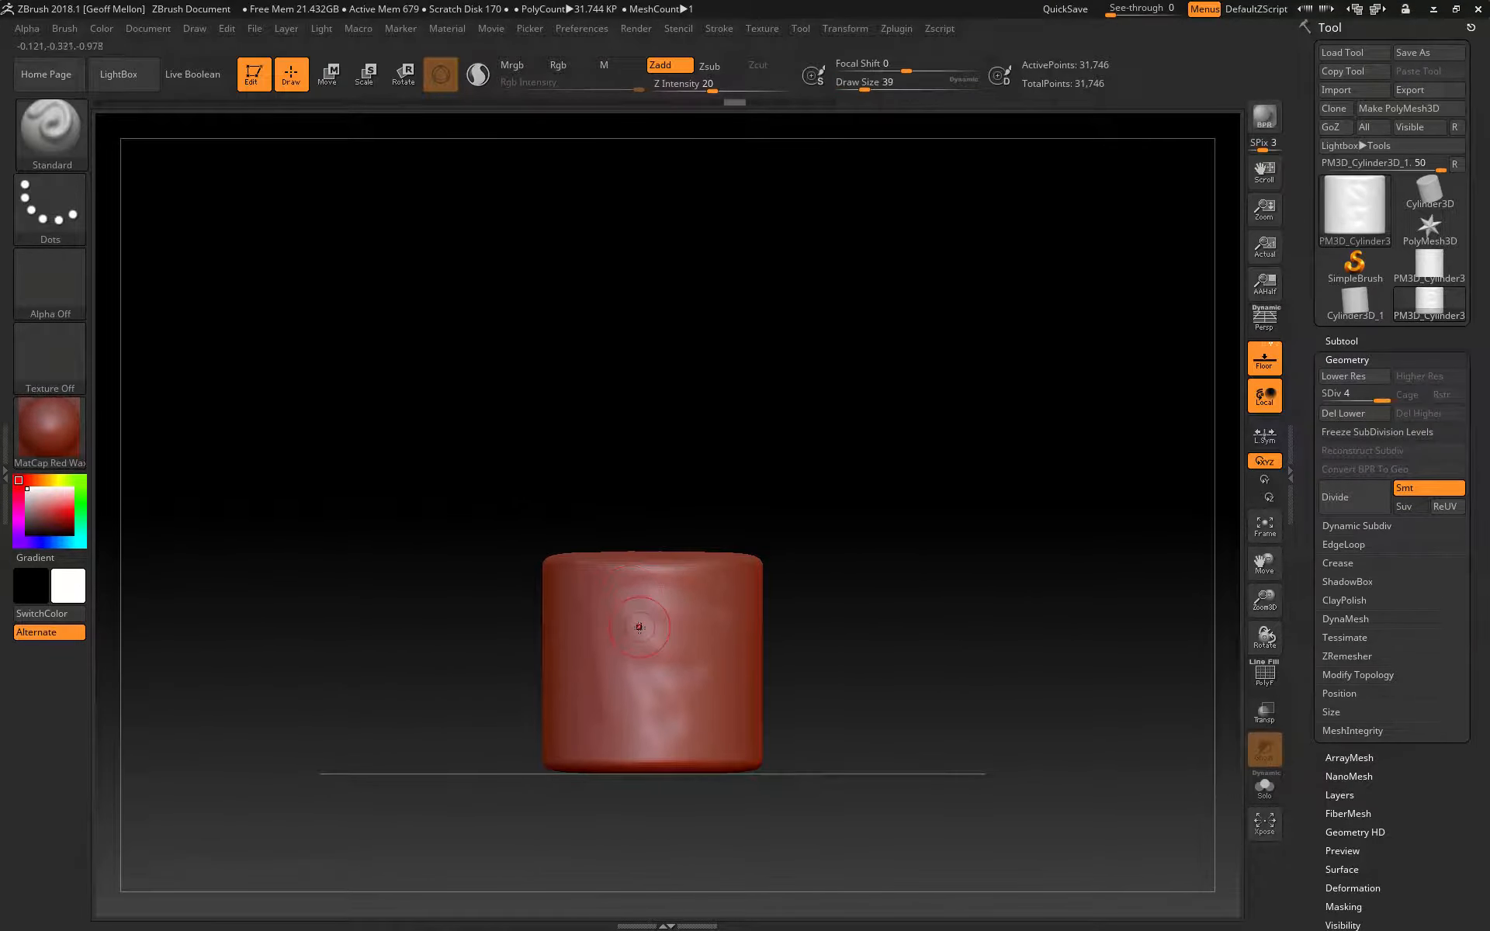
mouse_move(639, 627)
mouse_down()
mouse_move(628, 588)
mouse_move(702, 575)
mouse_move(666, 611)
mouse_move(634, 572)
mouse_up()
alt+drag(442, 409, 455, 631)
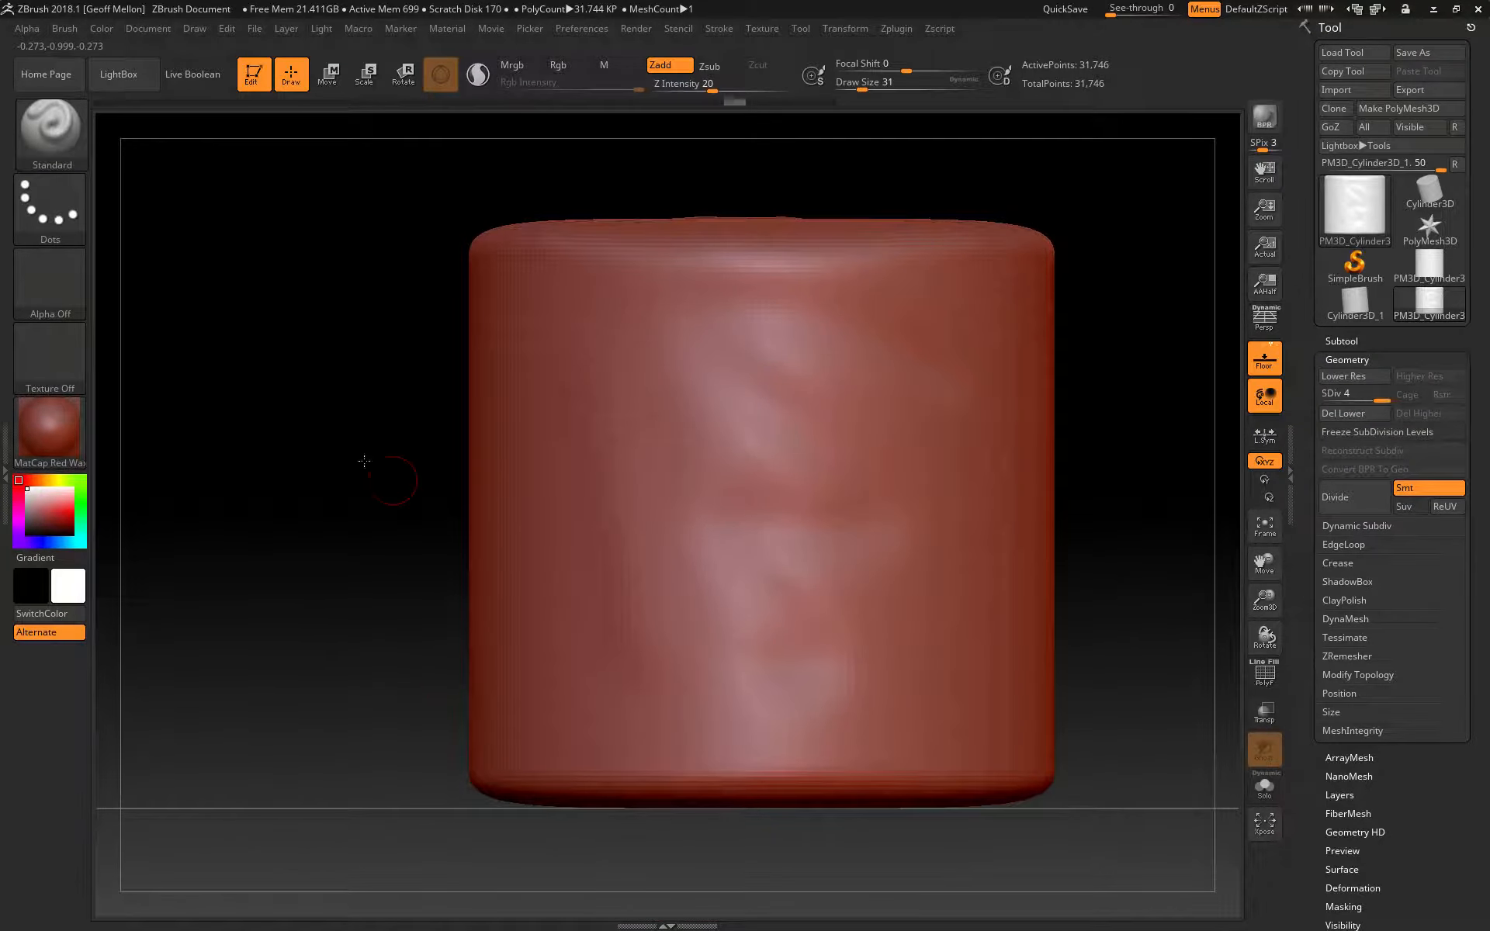
alt+drag(364, 461, 347, 512)
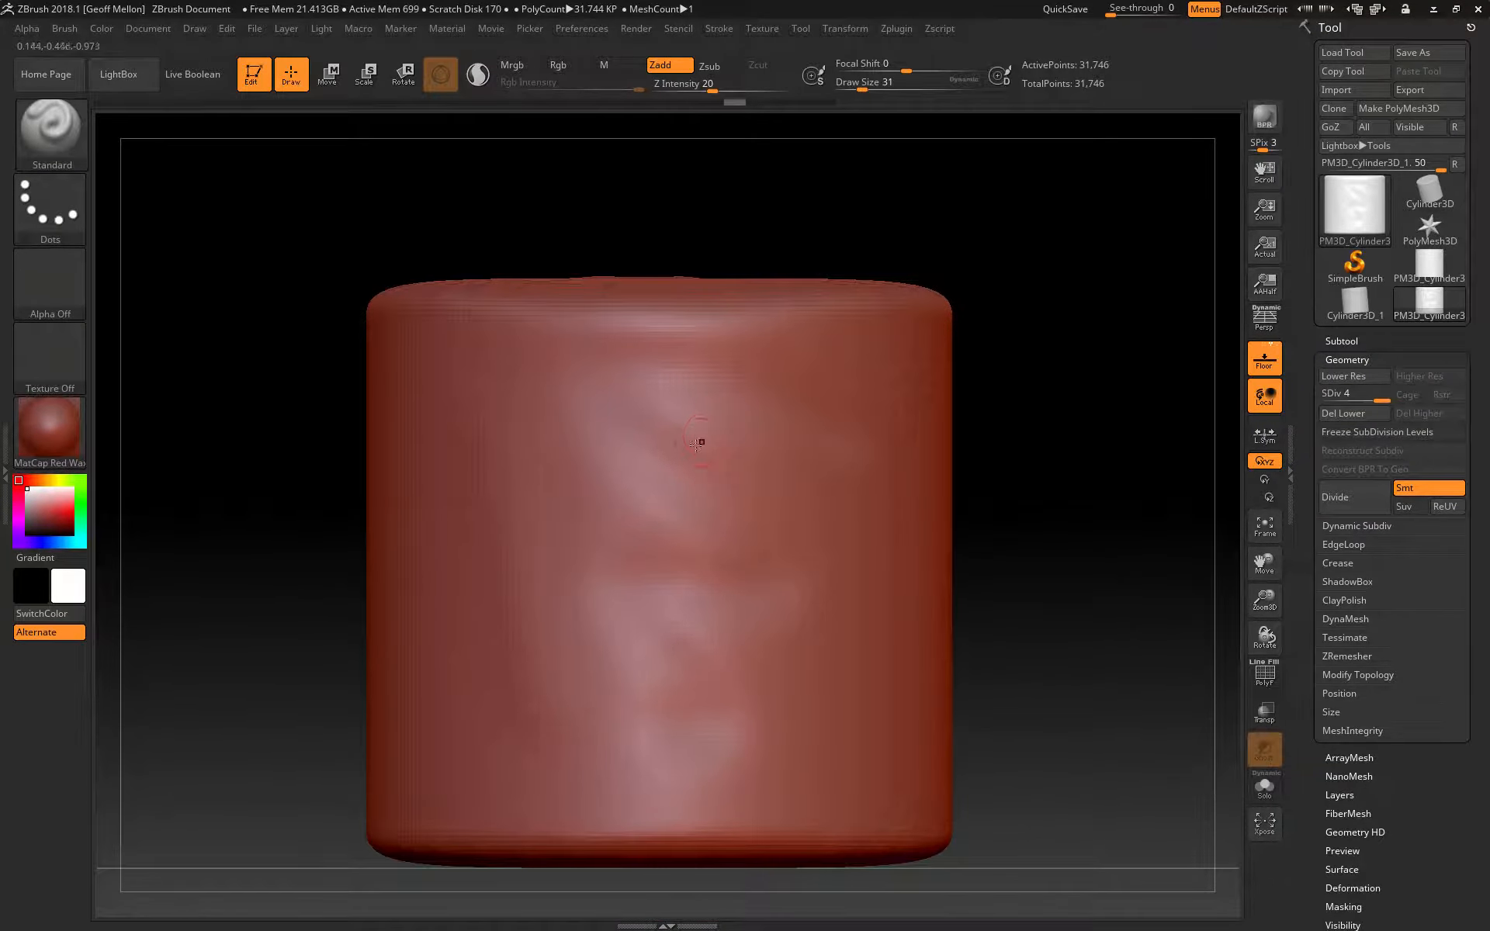
Sculpt winding Standard strokes on the cylinder's front at far, medium and close views, keeping the Draw Size at 31.
alt+drag(280, 709, 240, 572)
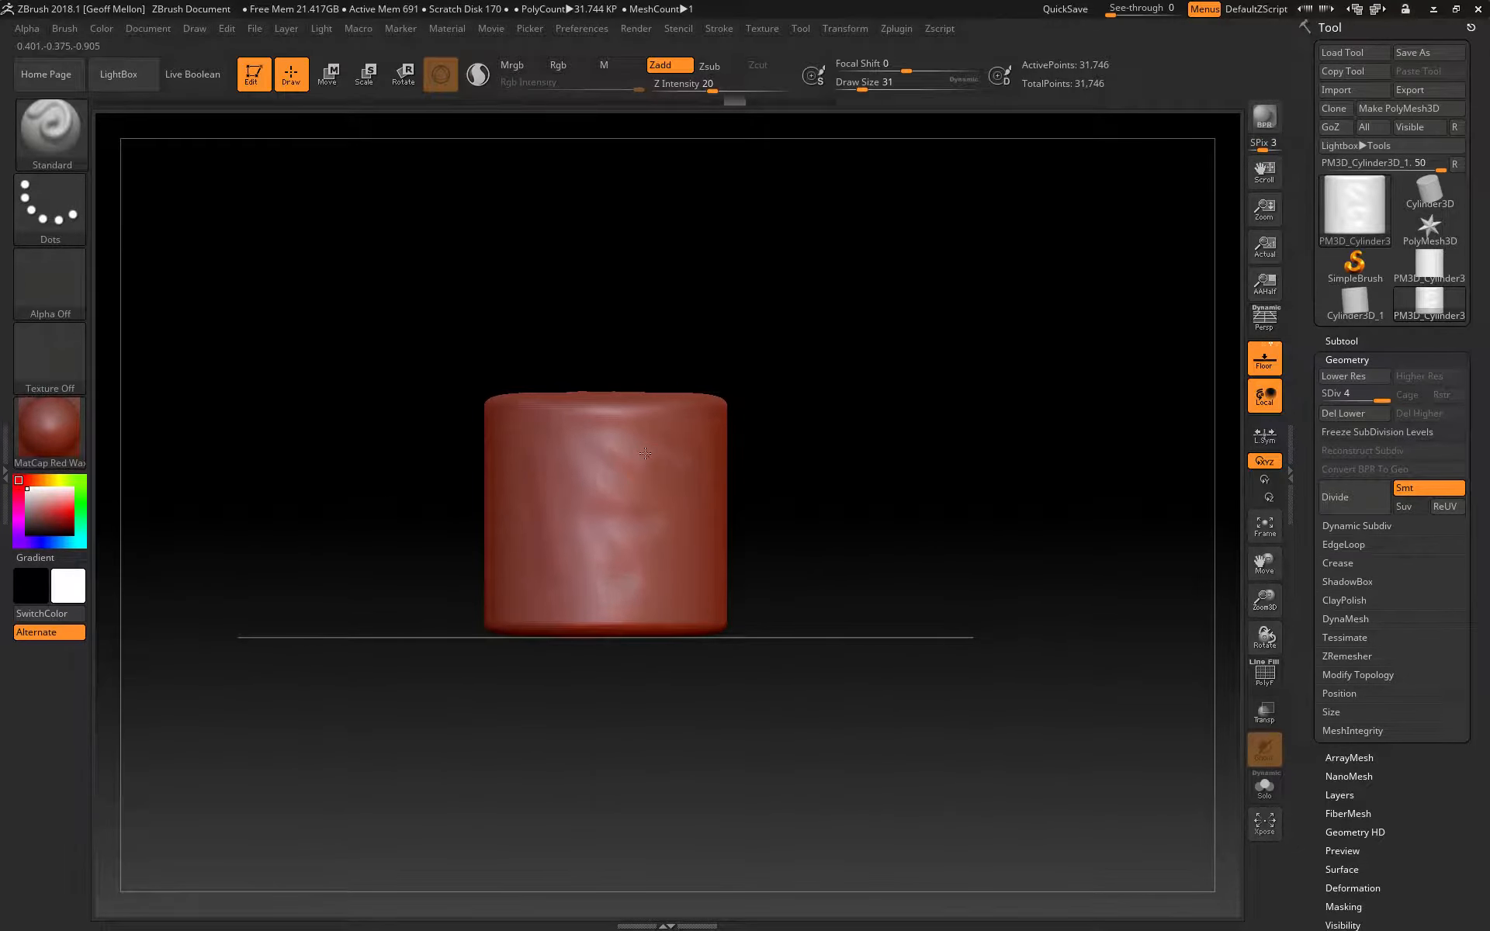
mouse_move(645, 453)
mouse_down()
mouse_move(558, 497)
mouse_move(646, 573)
mouse_move(563, 591)
mouse_up()
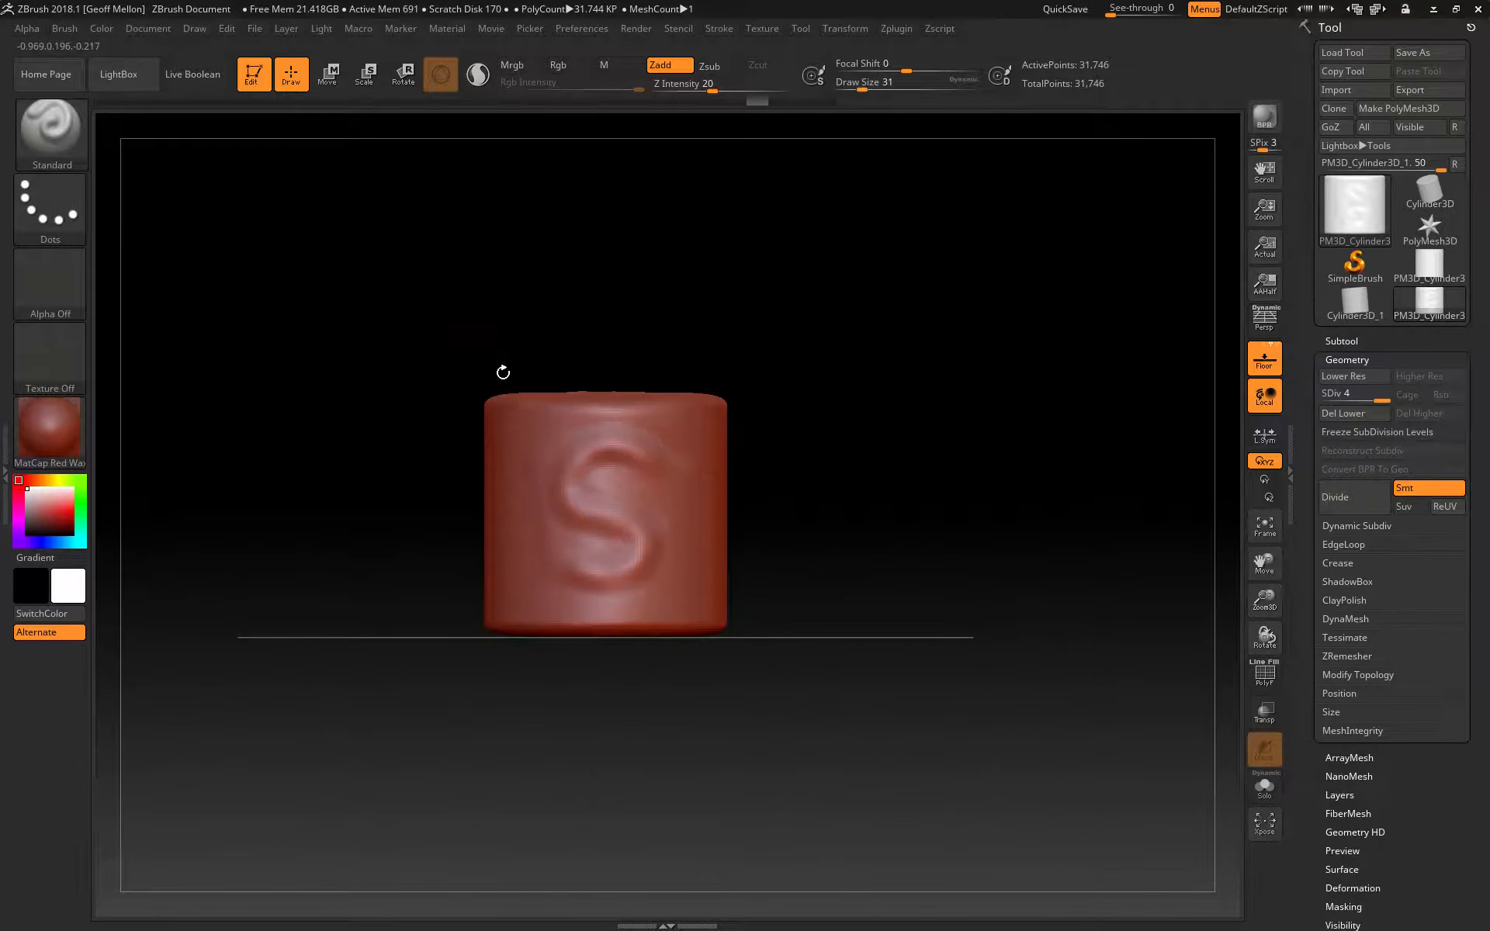
mouse_move(373, 399)
alt+mouse_down()
mouse_move(372, 489)
mouse_move(457, 572)
alt+mouse_up()
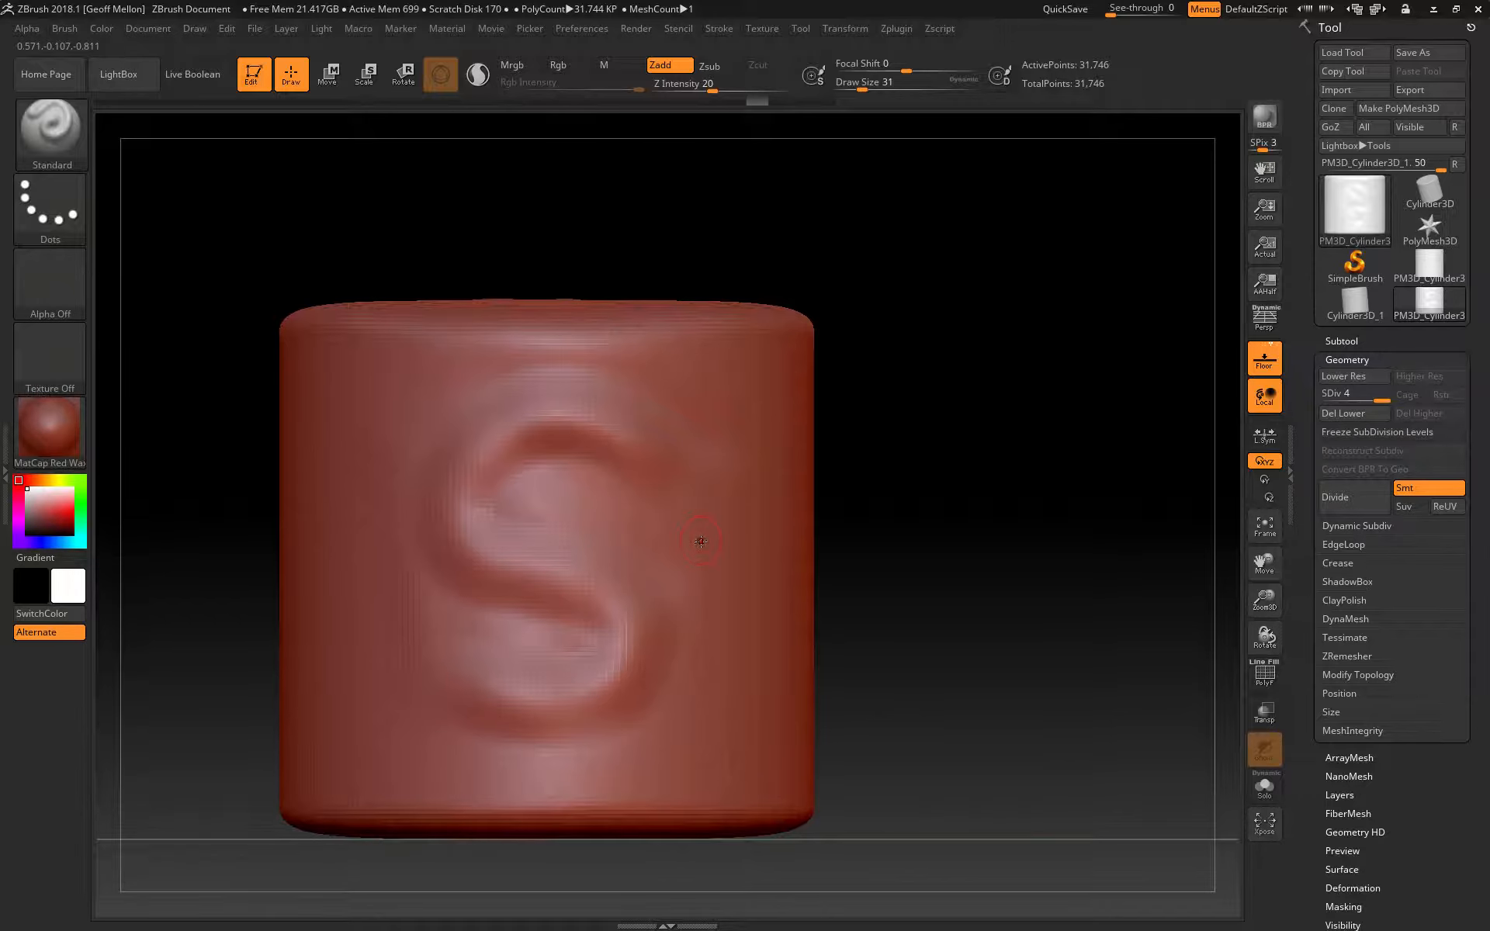
mouse_move(698, 537)
mouse_down()
mouse_move(581, 524)
mouse_move(621, 602)
mouse_move(555, 613)
mouse_move(448, 757)
mouse_up()
alt+drag(217, 432, 248, 567)
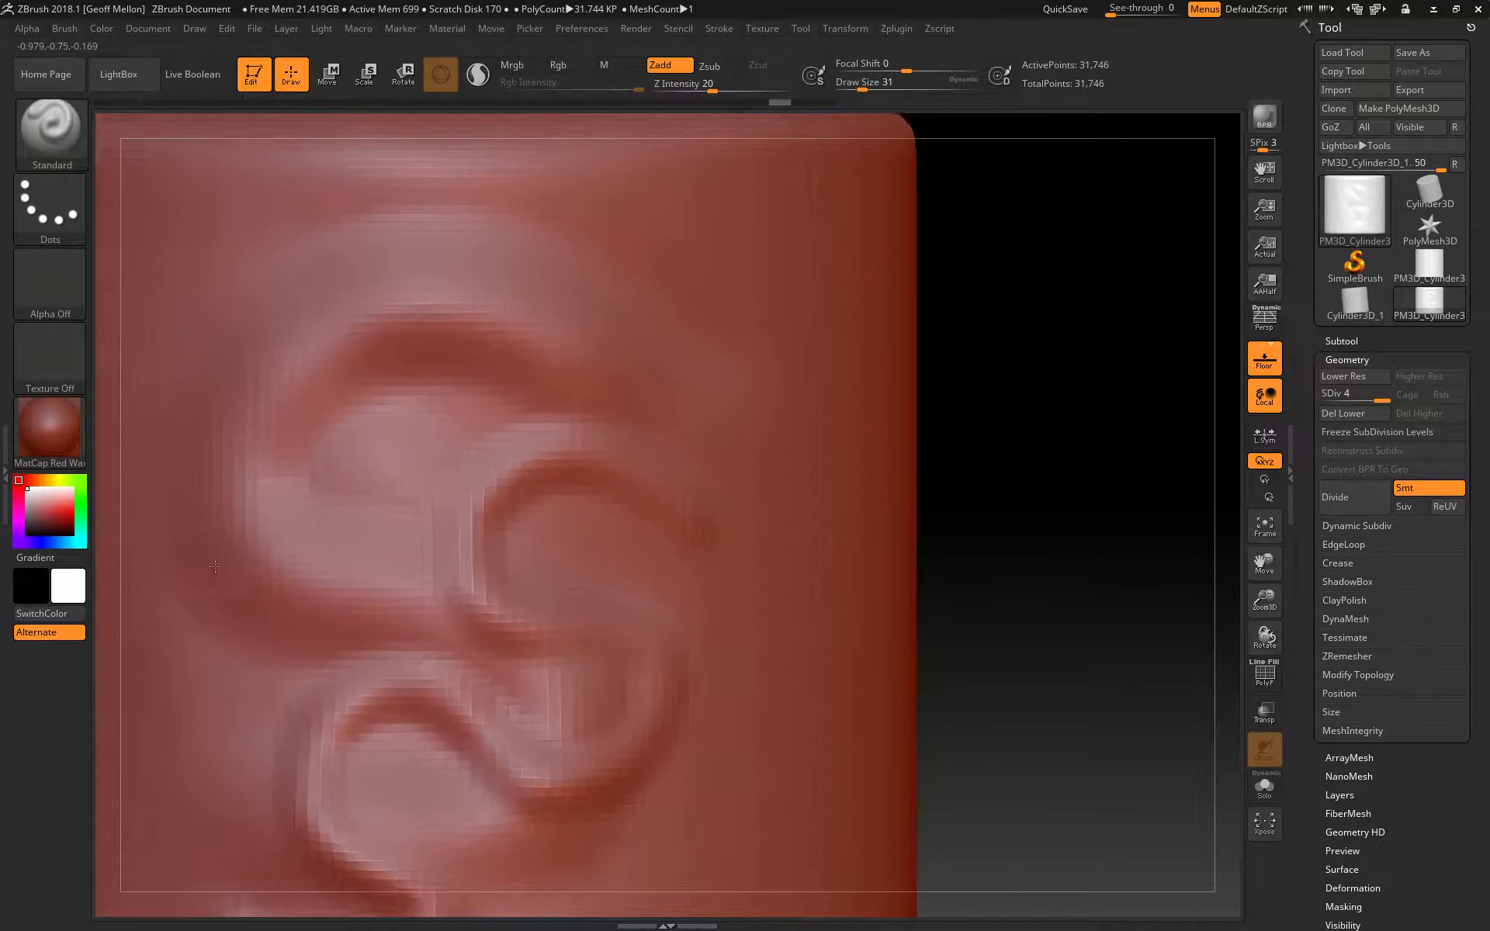
mouse_move(598, 366)
mouse_down()
mouse_move(288, 520)
mouse_move(264, 804)
mouse_up()
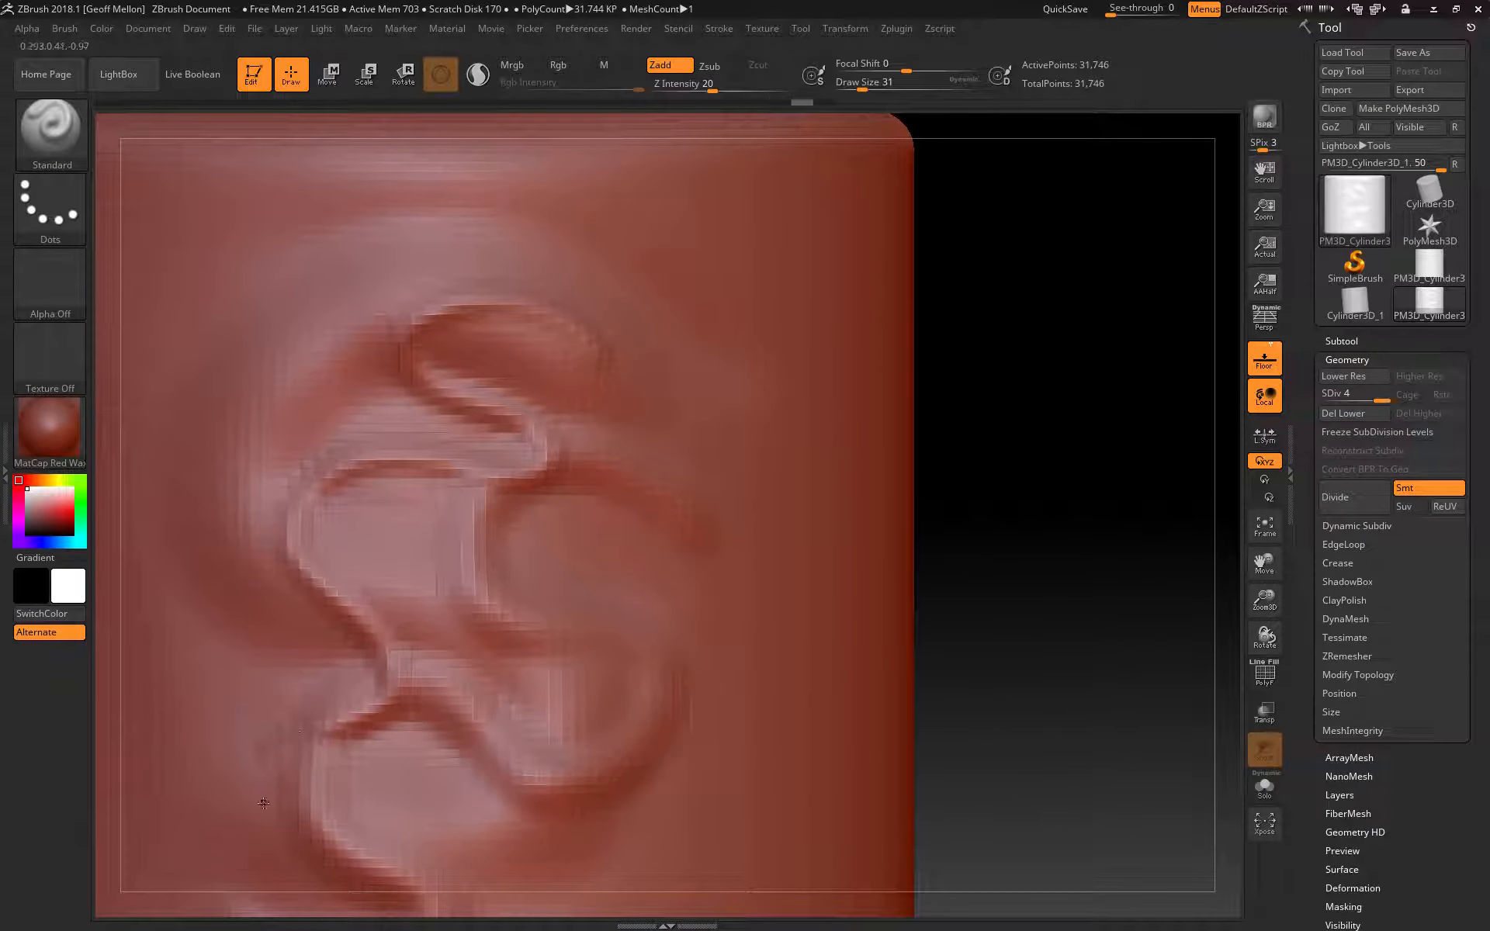
Add more winding Standard strokes on the cylinder's front, including from far away, keeping the Draw Size at 31.
mouse_move(744, 353)
mouse_down()
mouse_move(722, 590)
mouse_move(636, 621)
mouse_move(565, 725)
mouse_move(466, 292)
mouse_move(267, 570)
mouse_up()
mouse_move(925, 742)
alt+mouse_down()
mouse_move(1003, 153)
mouse_move(856, 304)
alt+mouse_up()
alt+drag(705, 552, 642, 742)
mouse_move(632, 525)
mouse_down()
mouse_move(621, 627)
mouse_move(620, 539)
mouse_move(664, 610)
mouse_move(711, 608)
mouse_up()
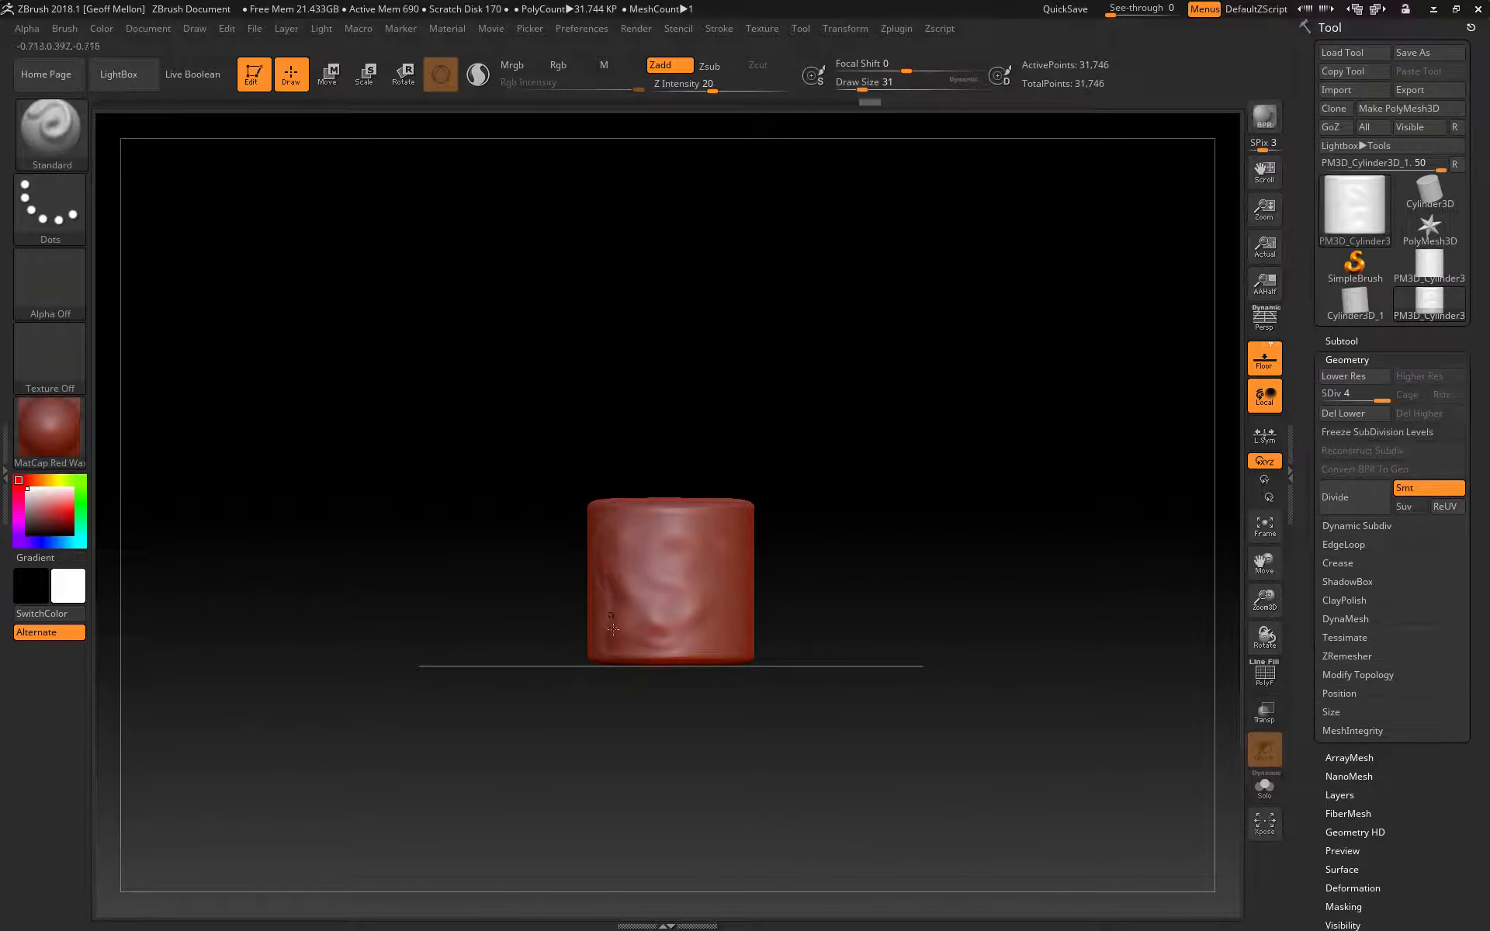
alt+drag(439, 435, 421, 542)
mouse_move(734, 546)
mouse_down()
mouse_move(706, 635)
mouse_move(666, 647)
mouse_up()
Sculpt S-shaped Standard strokes on the cylinder's front from progressively closer views, keeping the Draw Size at 31.
alt+drag(477, 555, 472, 642)
mouse_move(683, 531)
mouse_down()
mouse_move(582, 503)
mouse_move(658, 660)
mouse_move(550, 821)
mouse_up()
alt+drag(306, 225, 319, 245)
mouse_move(667, 519)
mouse_down()
mouse_move(475, 501)
mouse_move(497, 648)
mouse_move(672, 780)
mouse_move(609, 857)
mouse_move(504, 656)
mouse_move(644, 508)
mouse_move(452, 543)
mouse_move(648, 726)
mouse_move(684, 811)
mouse_up()
drag(185, 899, 190, 850)
key(f)
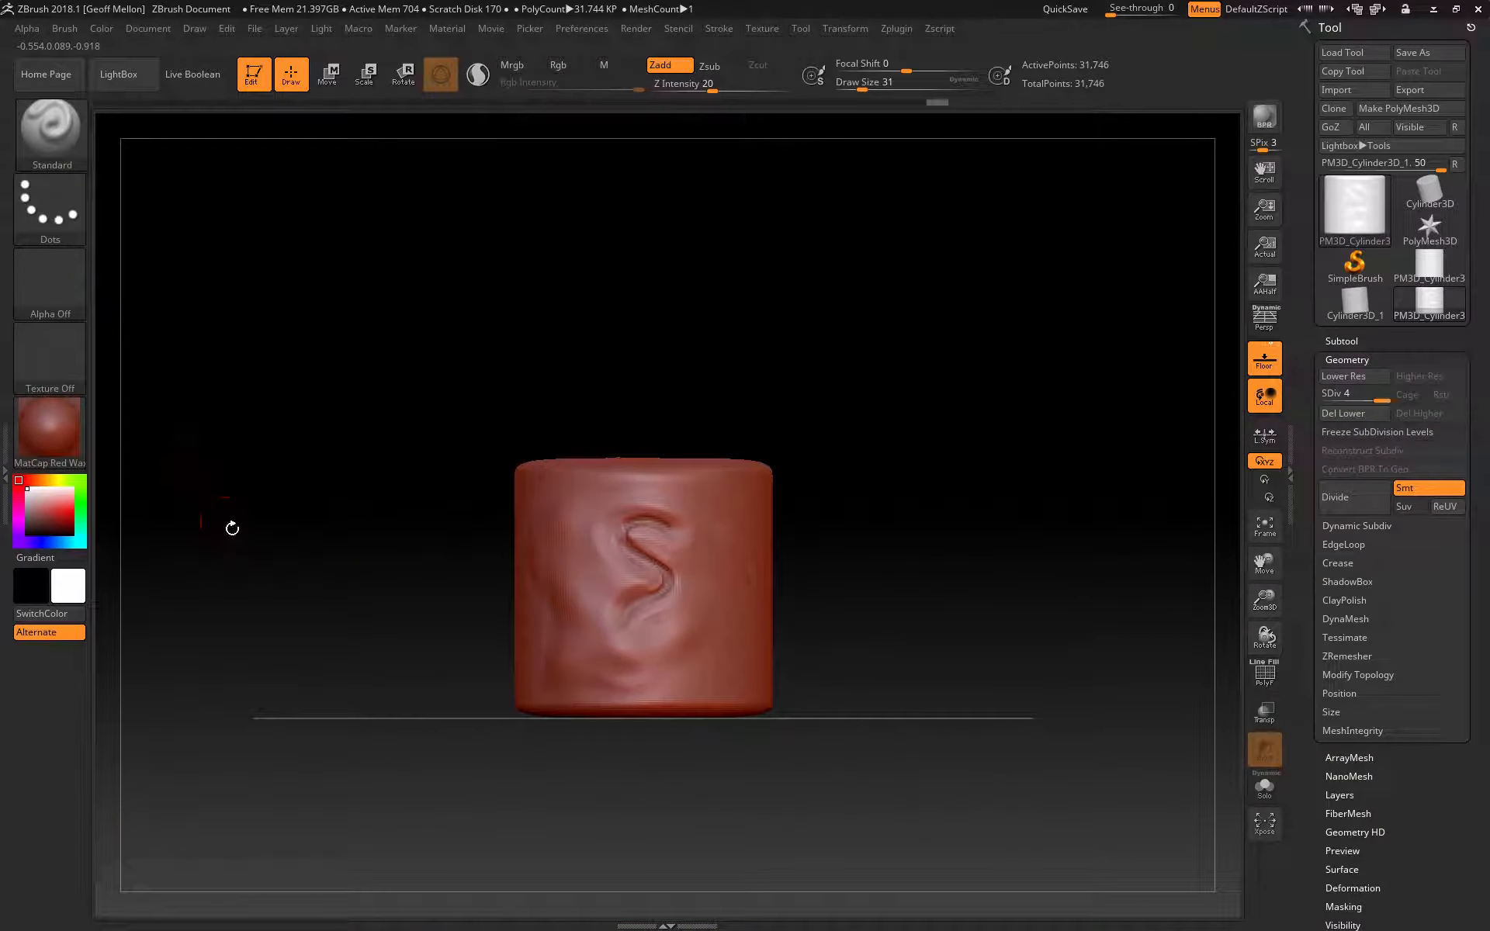
Smooth away the uneven strokes surrounding the S shape on the cylinder's front.
key(shift)
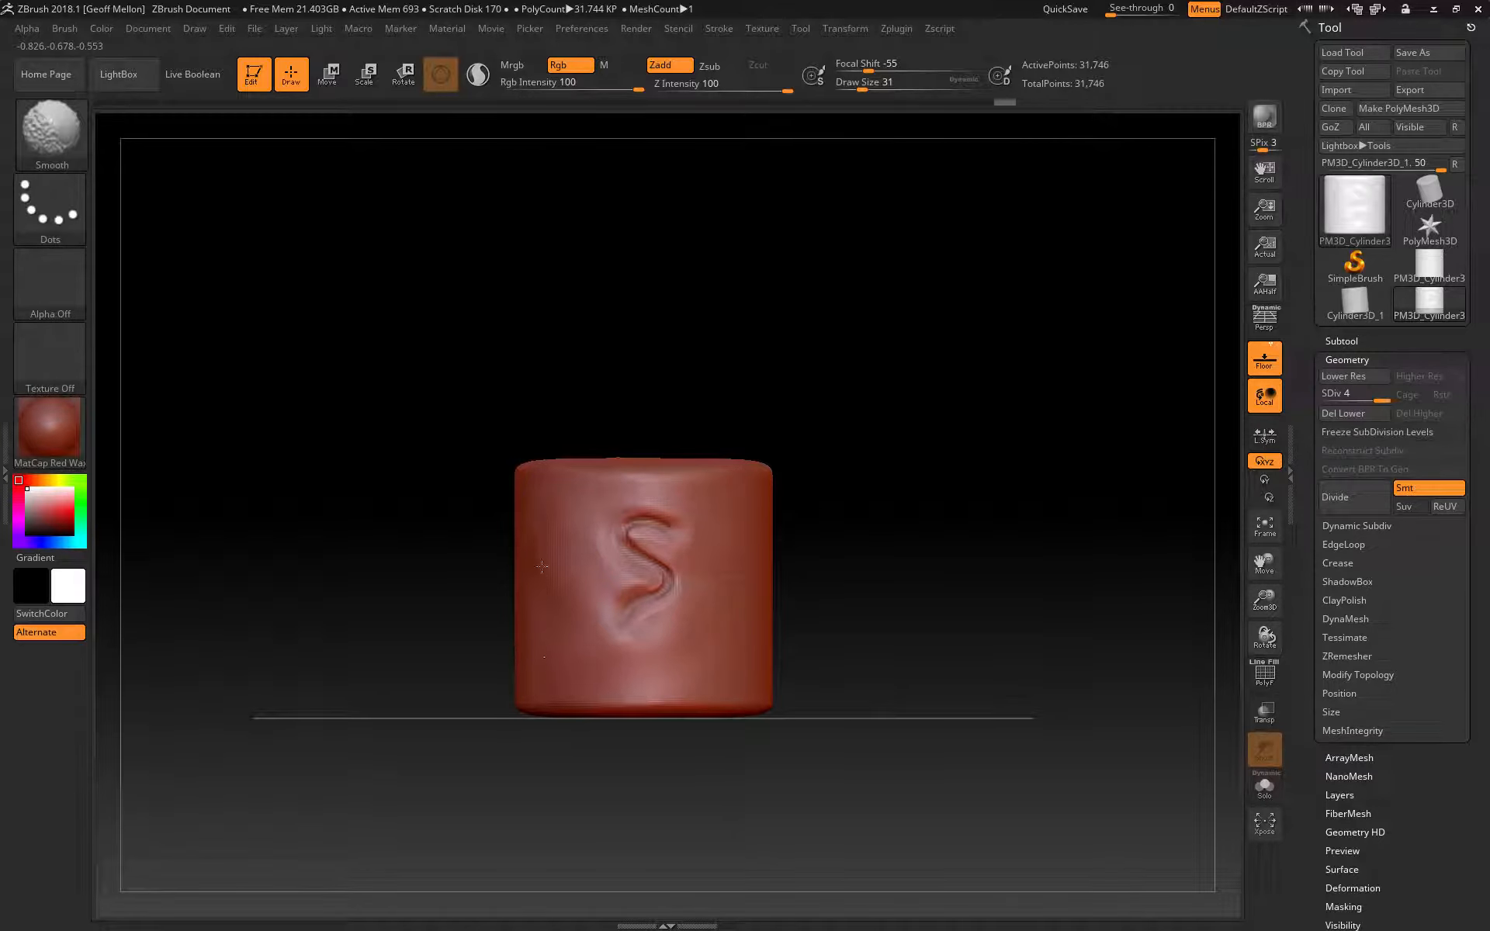
shift+drag(554, 724, 558, 719)
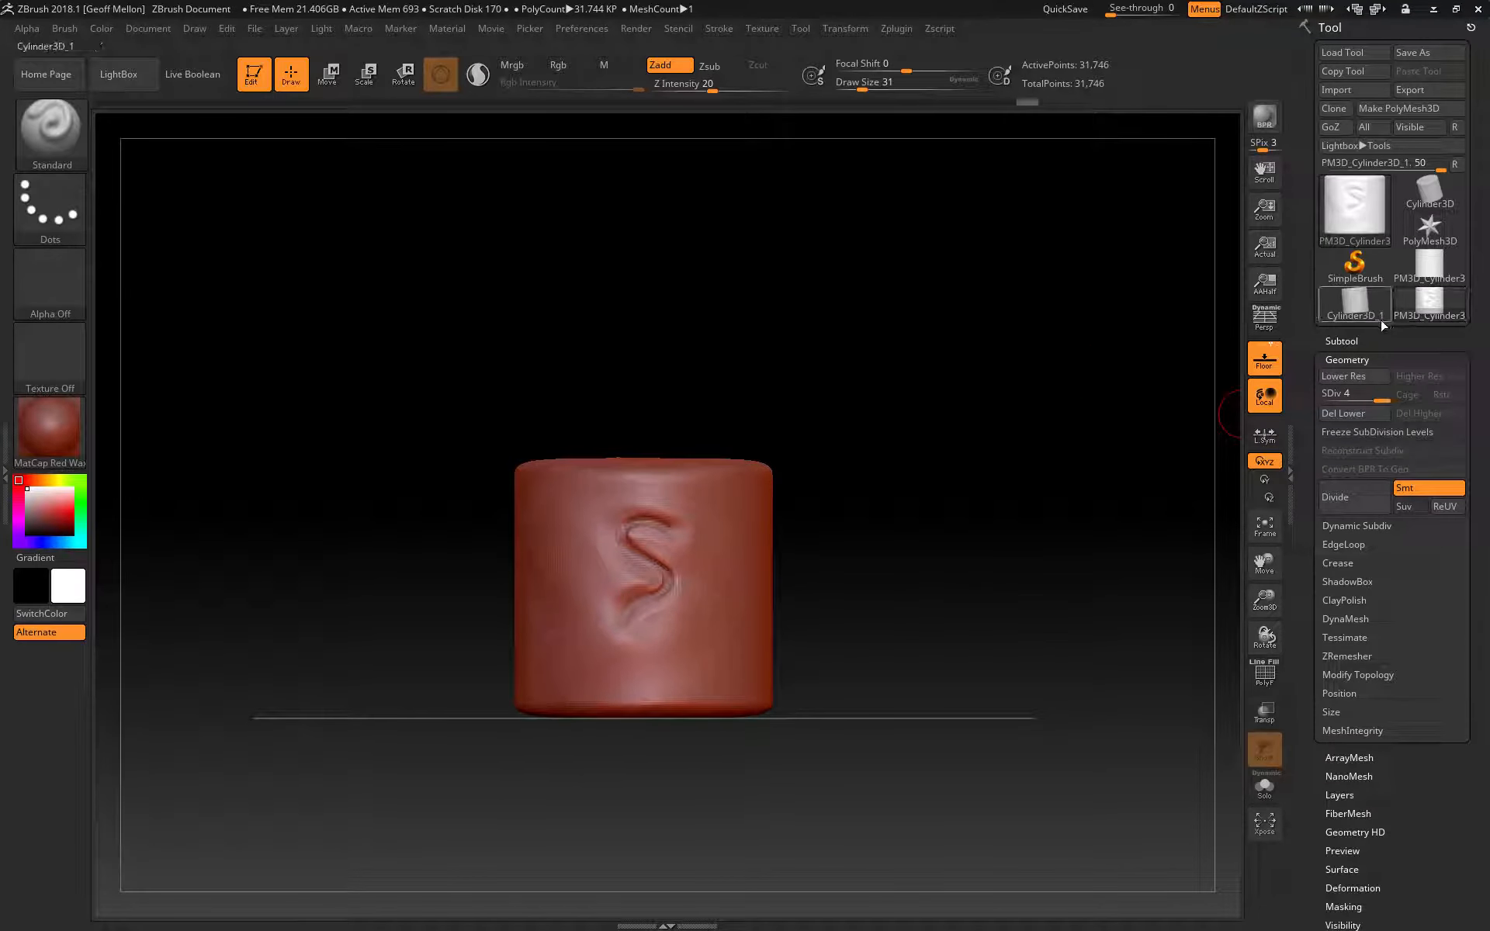
click(1352, 338)
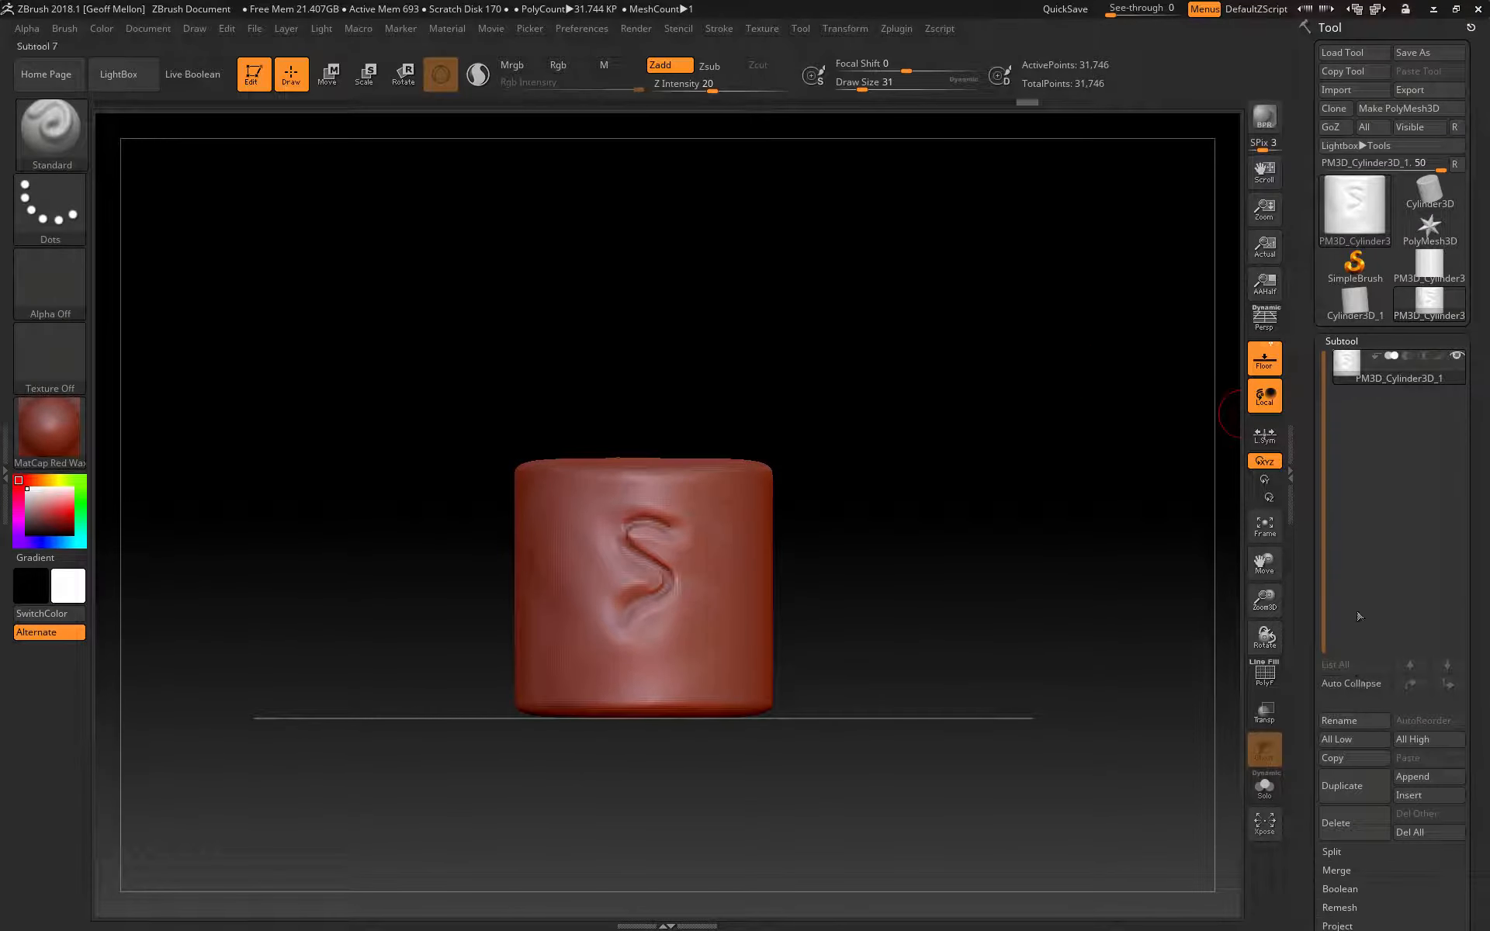
click(1385, 340)
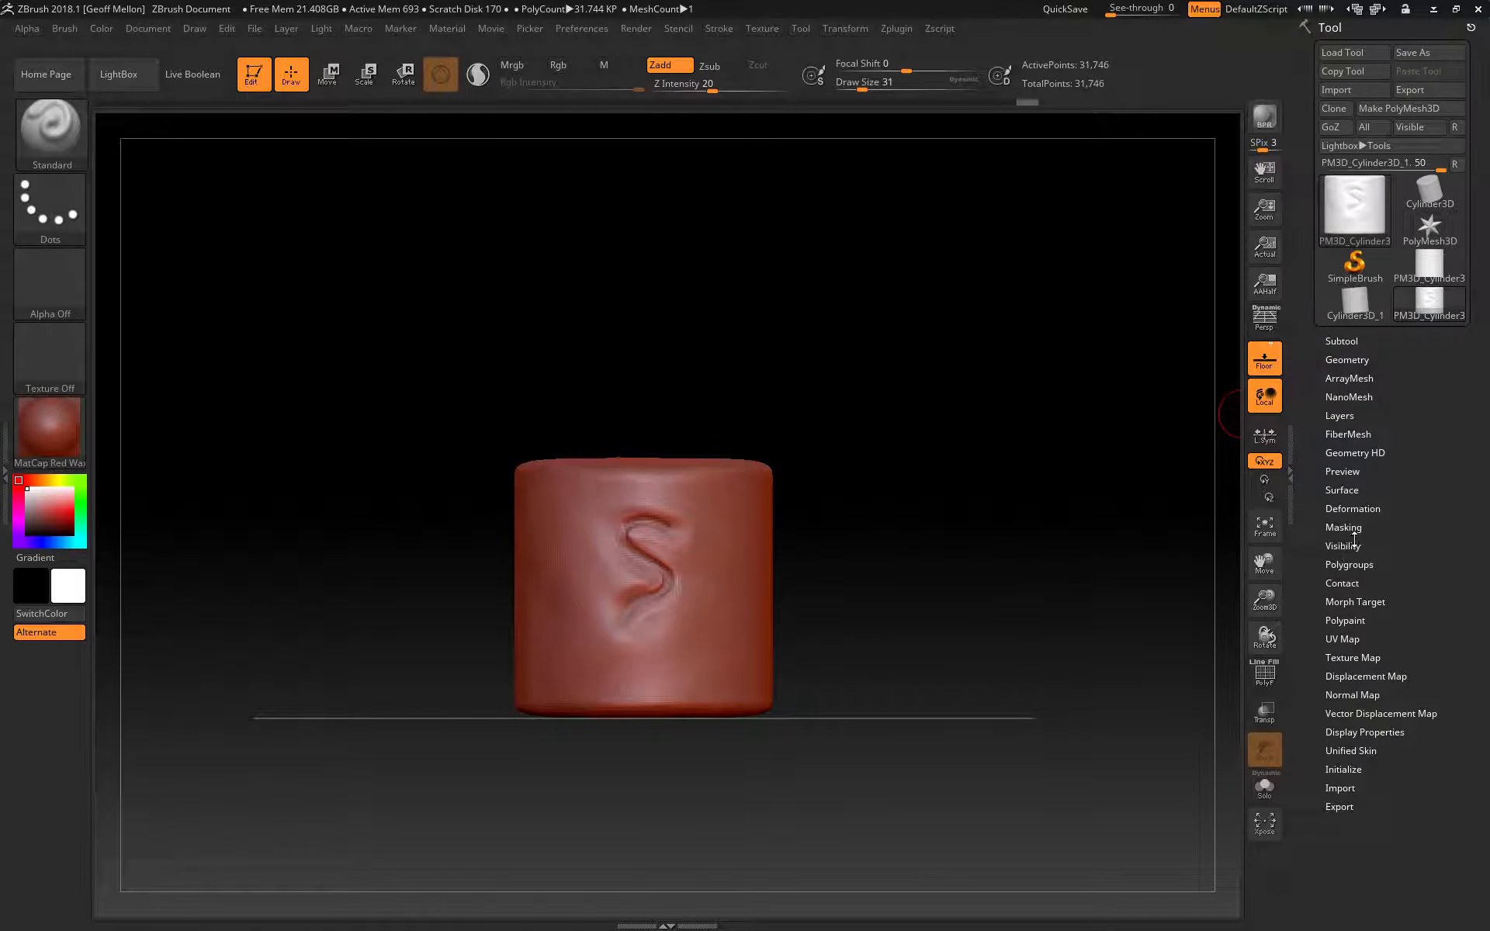
click(1360, 359)
mouse_move(1074, 611)
mouse_down()
mouse_move(1046, 652)
mouse_move(1055, 609)
mouse_up()
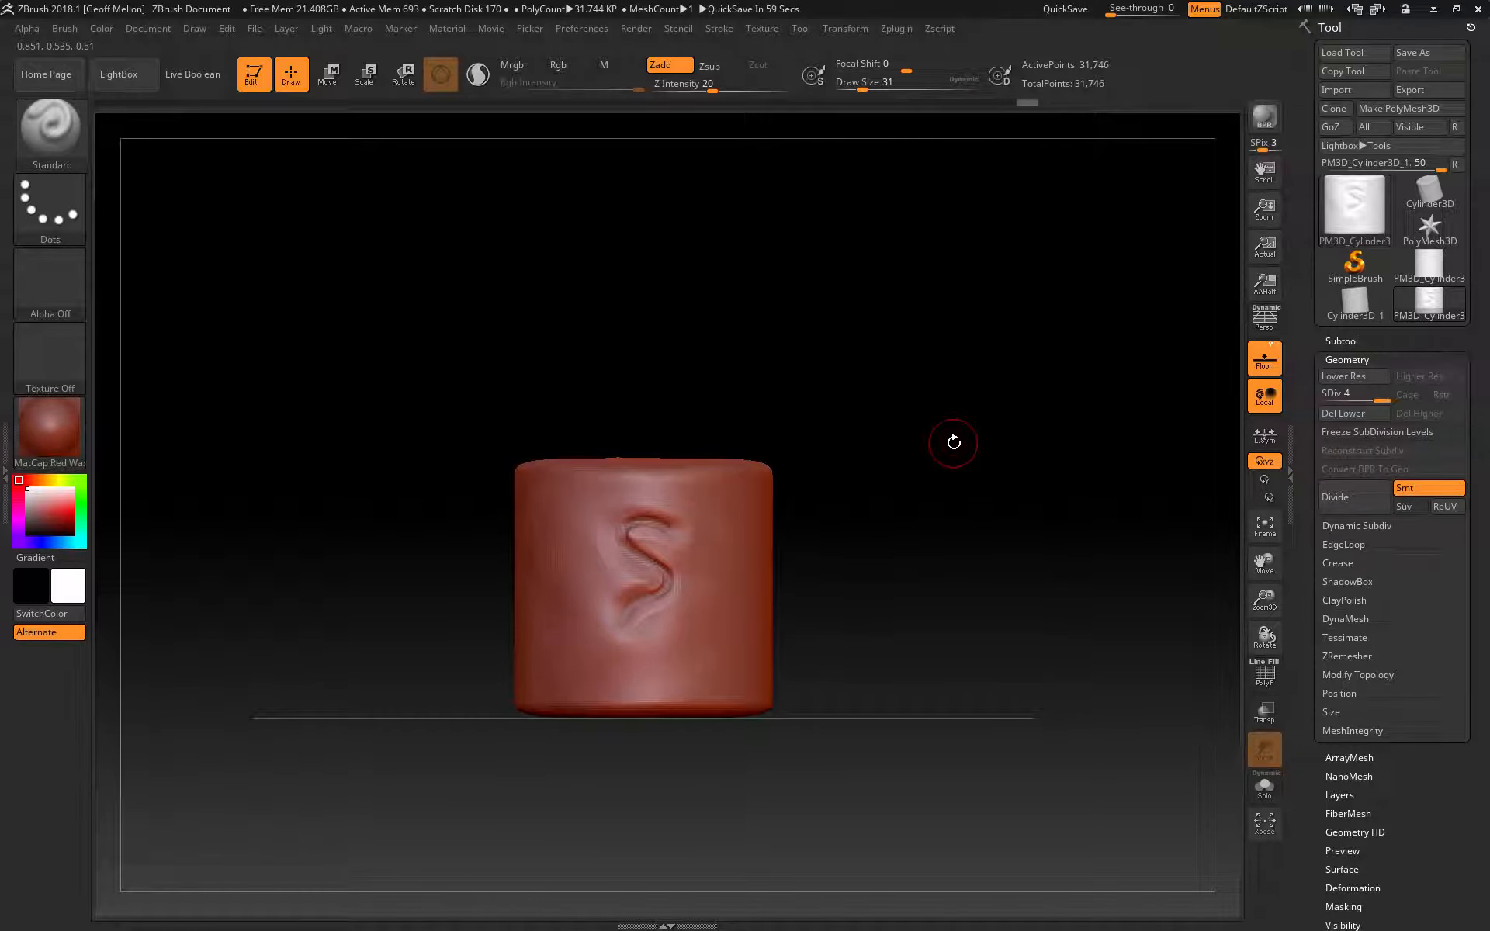
Show the polygon wireframe on the cylinder and delete its lower subdivision levels.
key(shift+f)
alt+drag(900, 466, 936, 815)
alt+drag(296, 499, 117, 323)
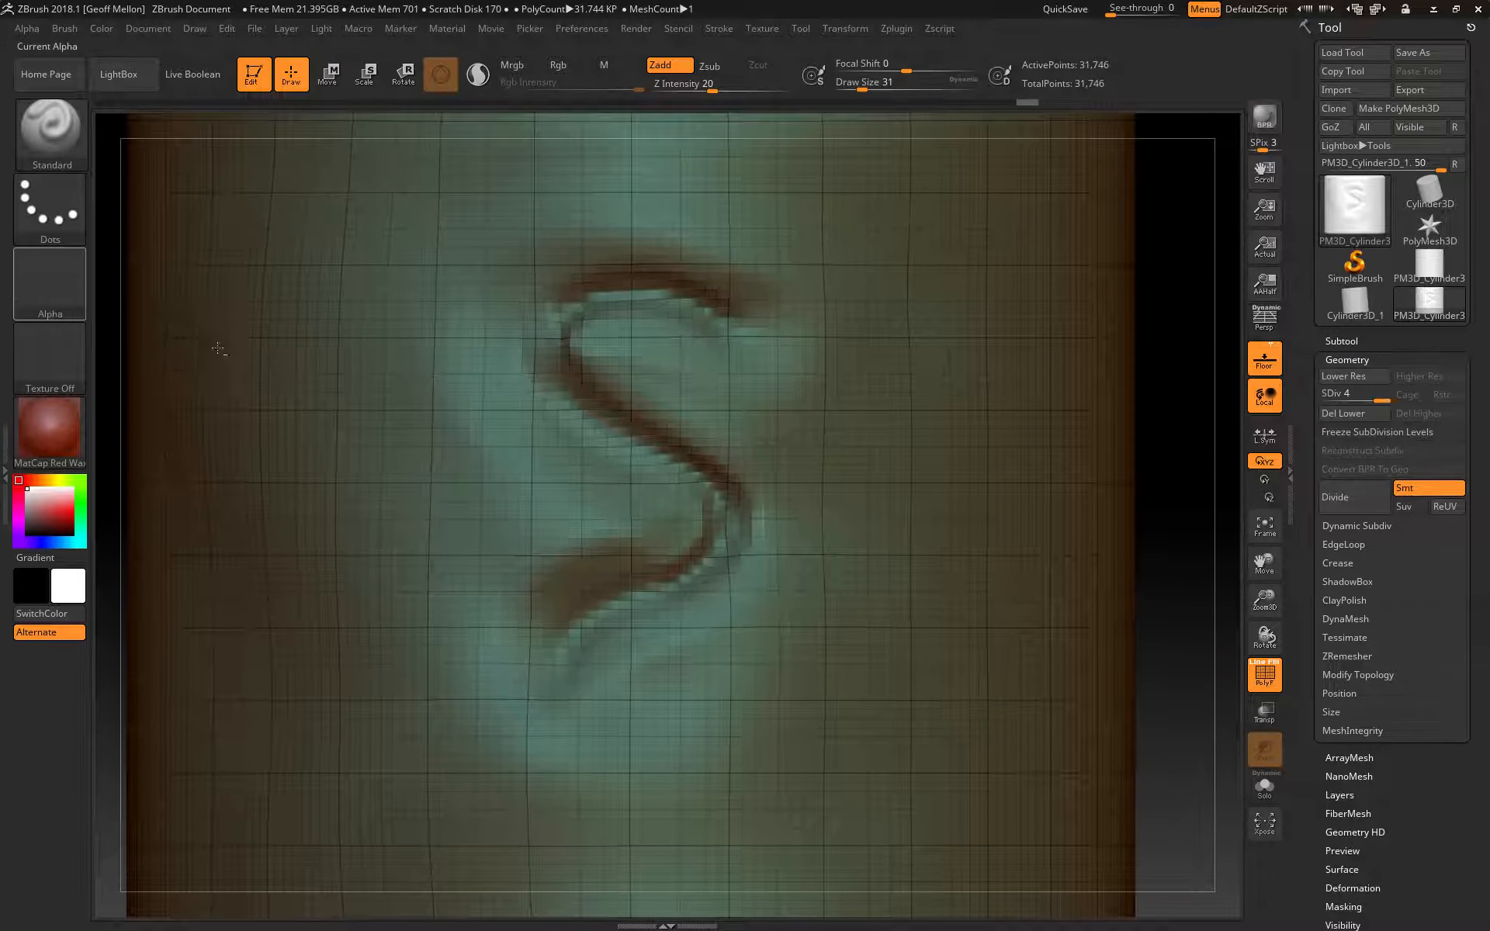
alt+drag(1191, 697, 1199, 783)
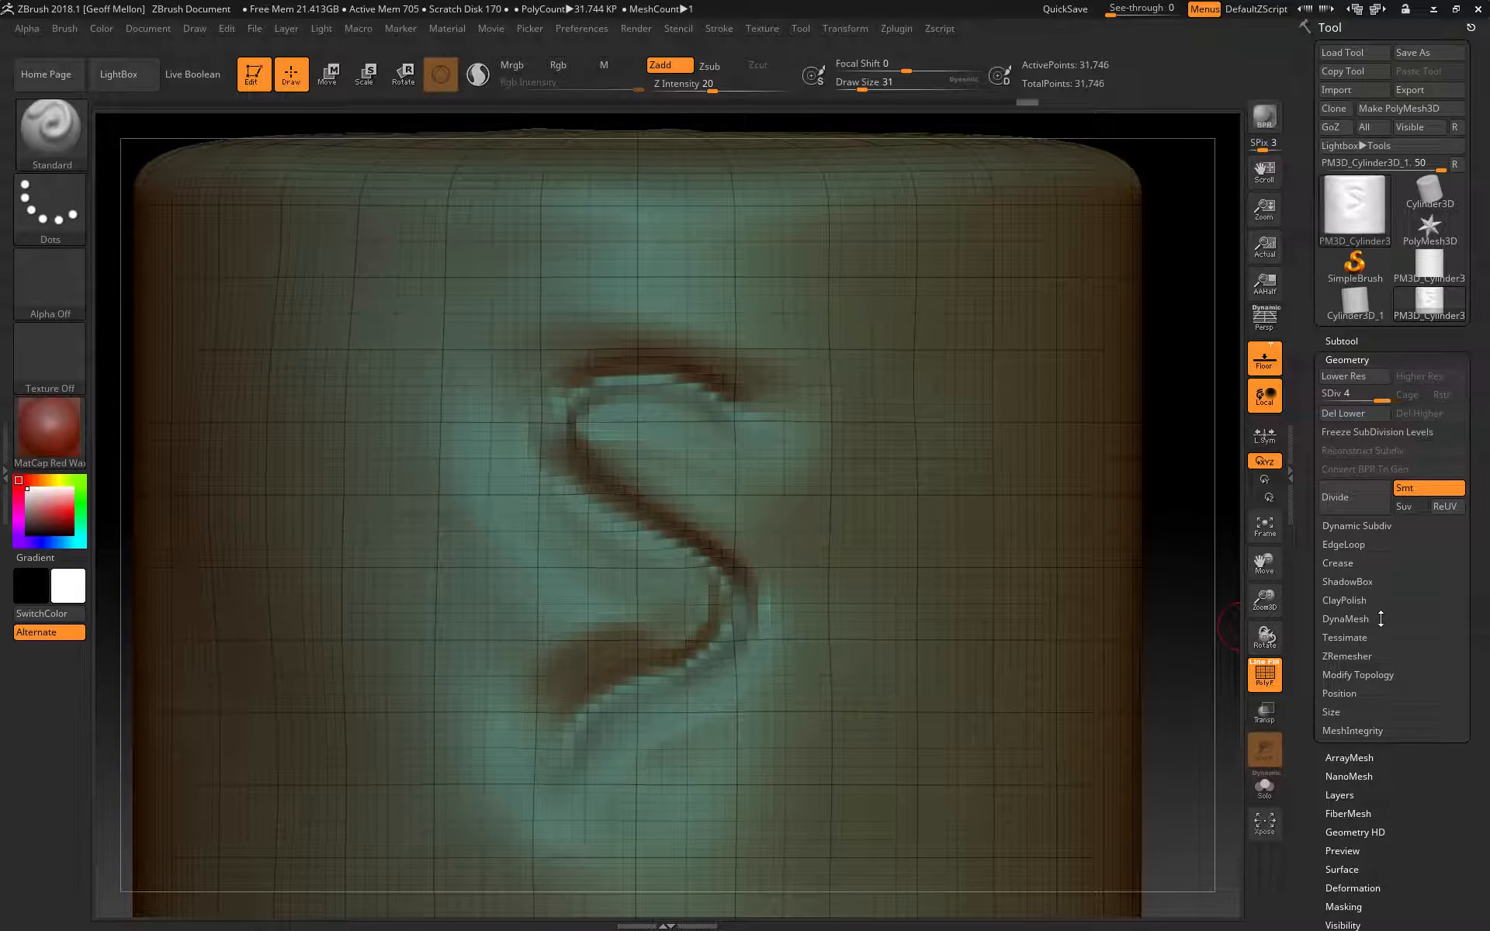
click(1351, 416)
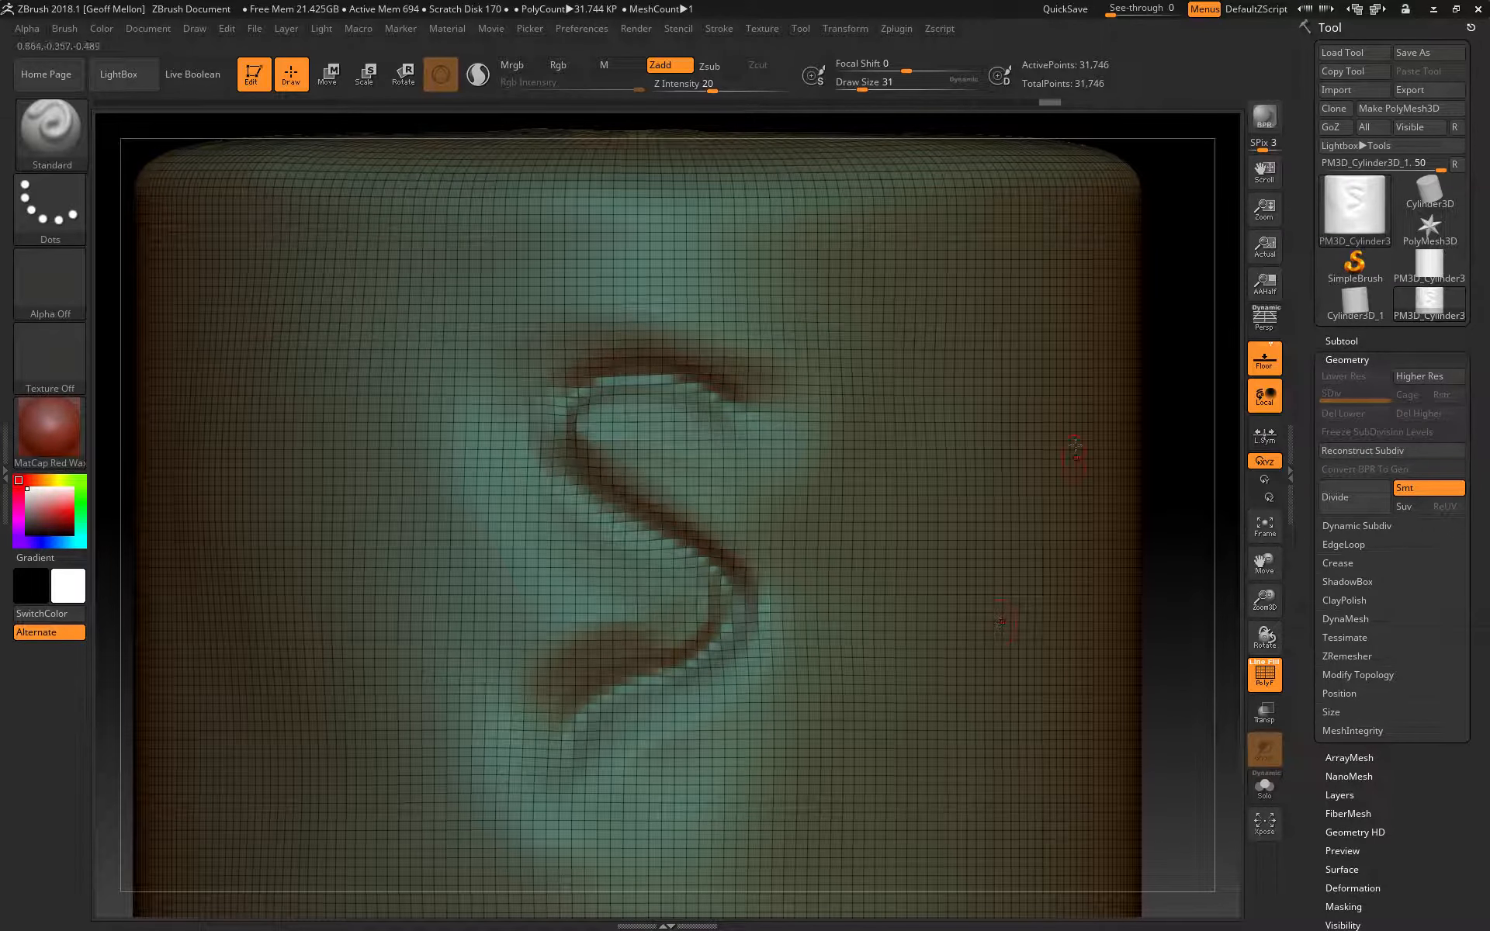
alt+drag(1189, 721, 1191, 609)
alt+drag(921, 375, 1218, 574)
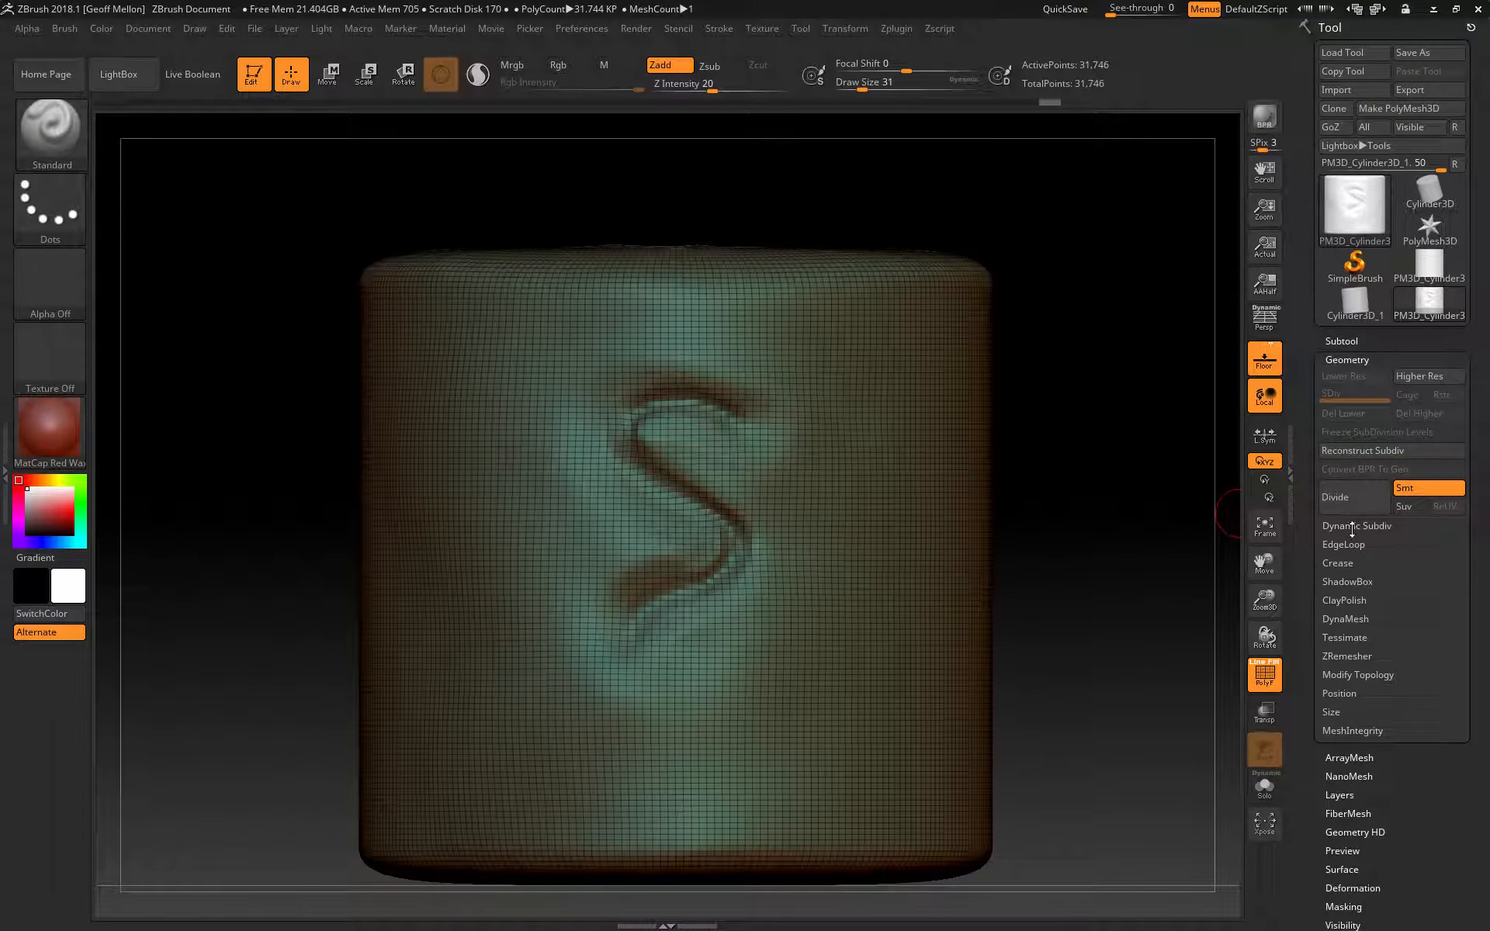
Try DynaMesh on the cylinder twice at Resolution 128, inspecting the remeshed grid up close and undoing it each time.
click(1365, 619)
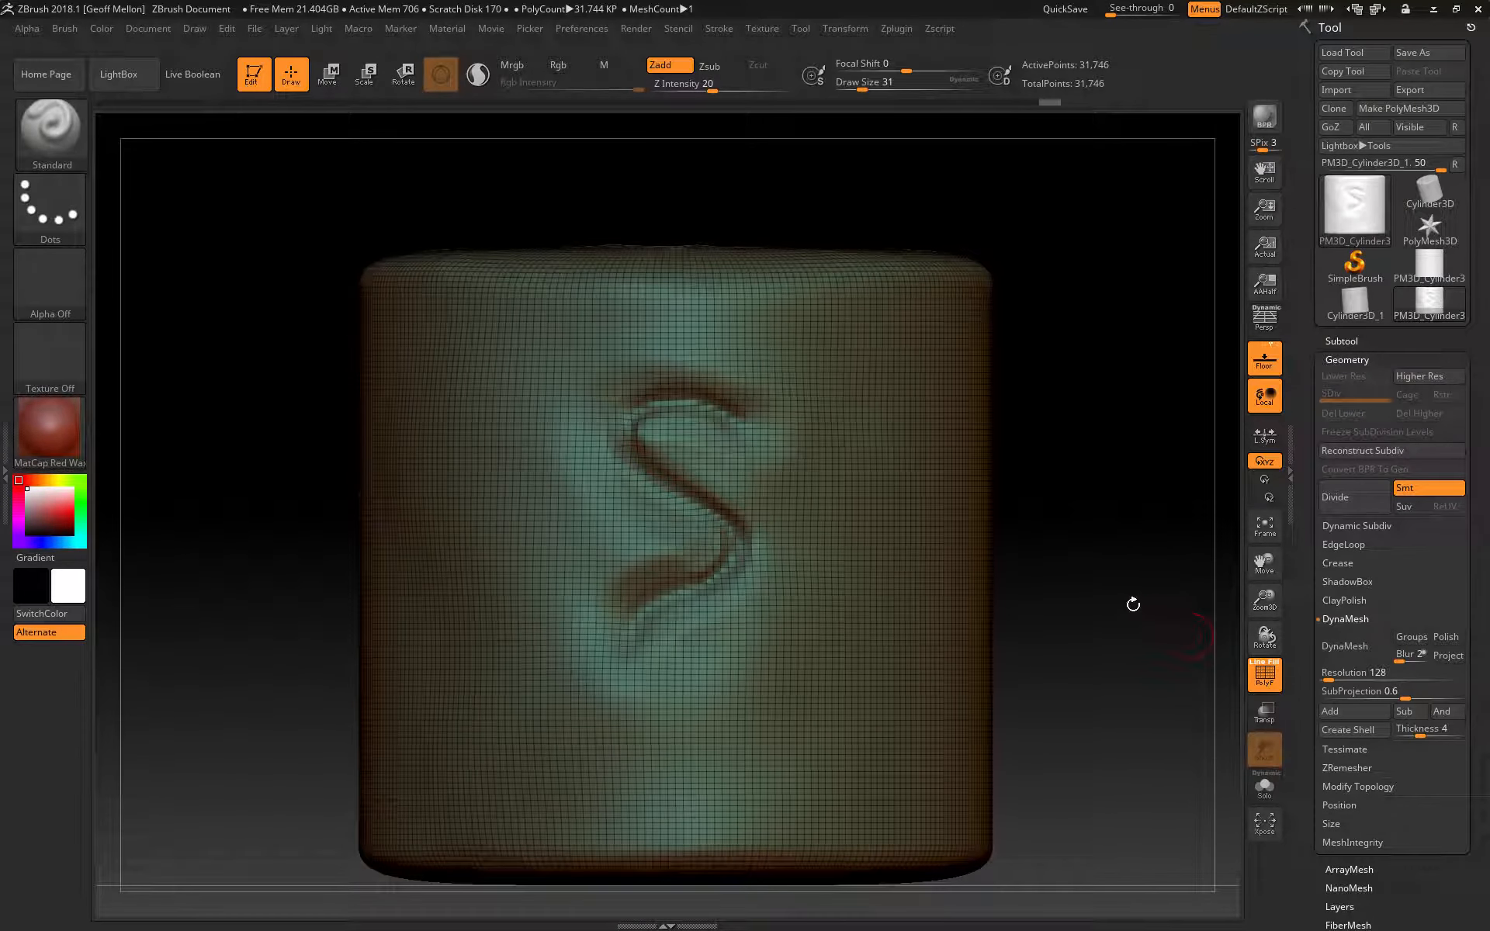
alt+drag(1074, 574, 1115, 479)
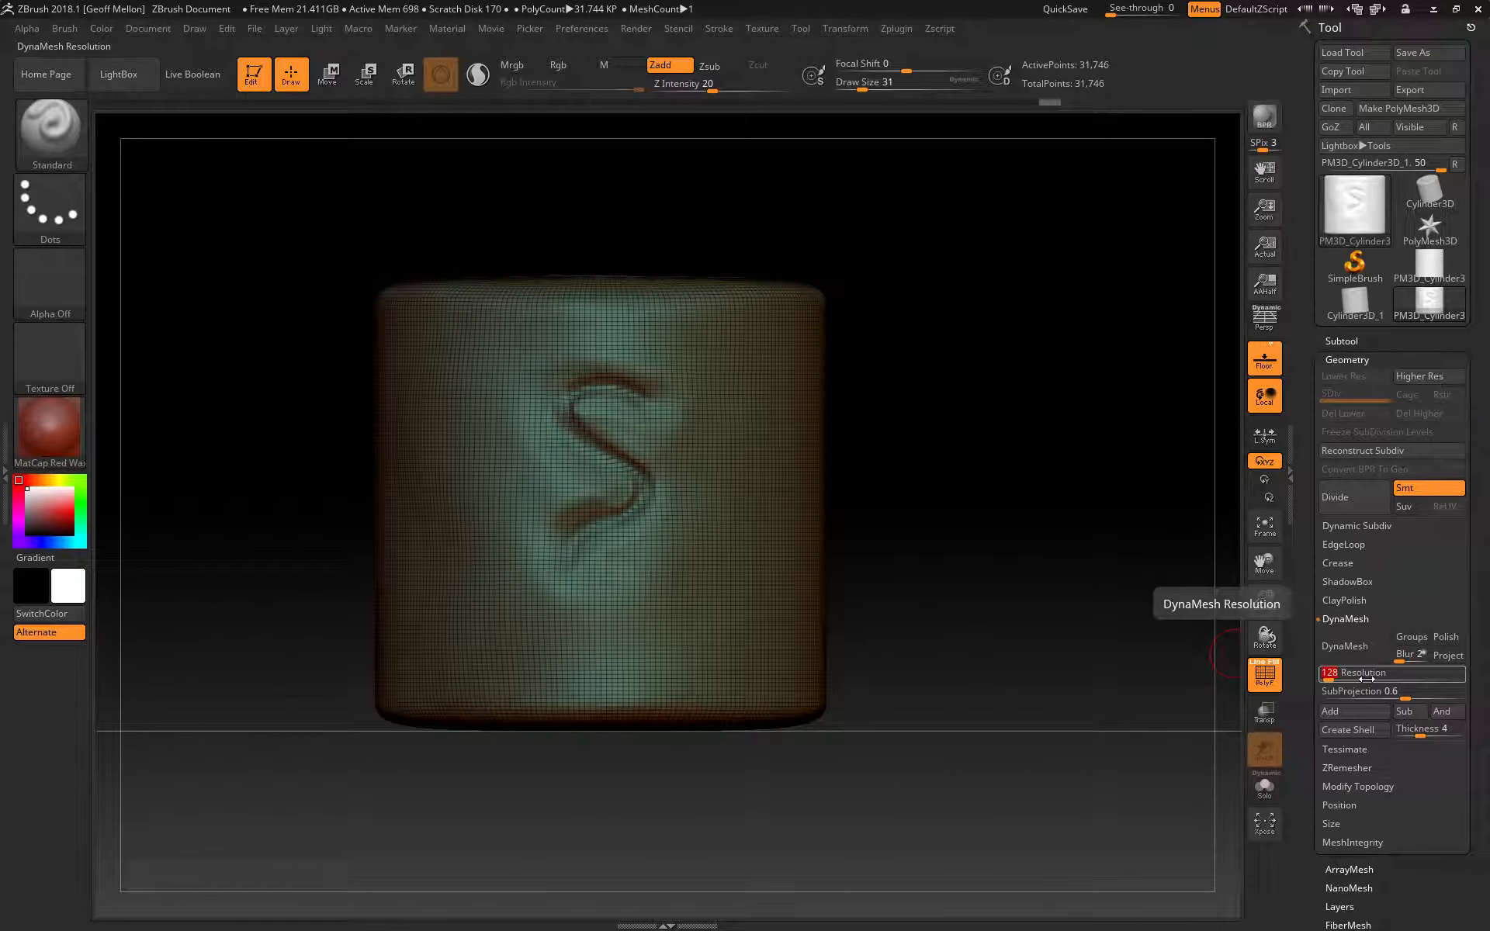
click(1369, 646)
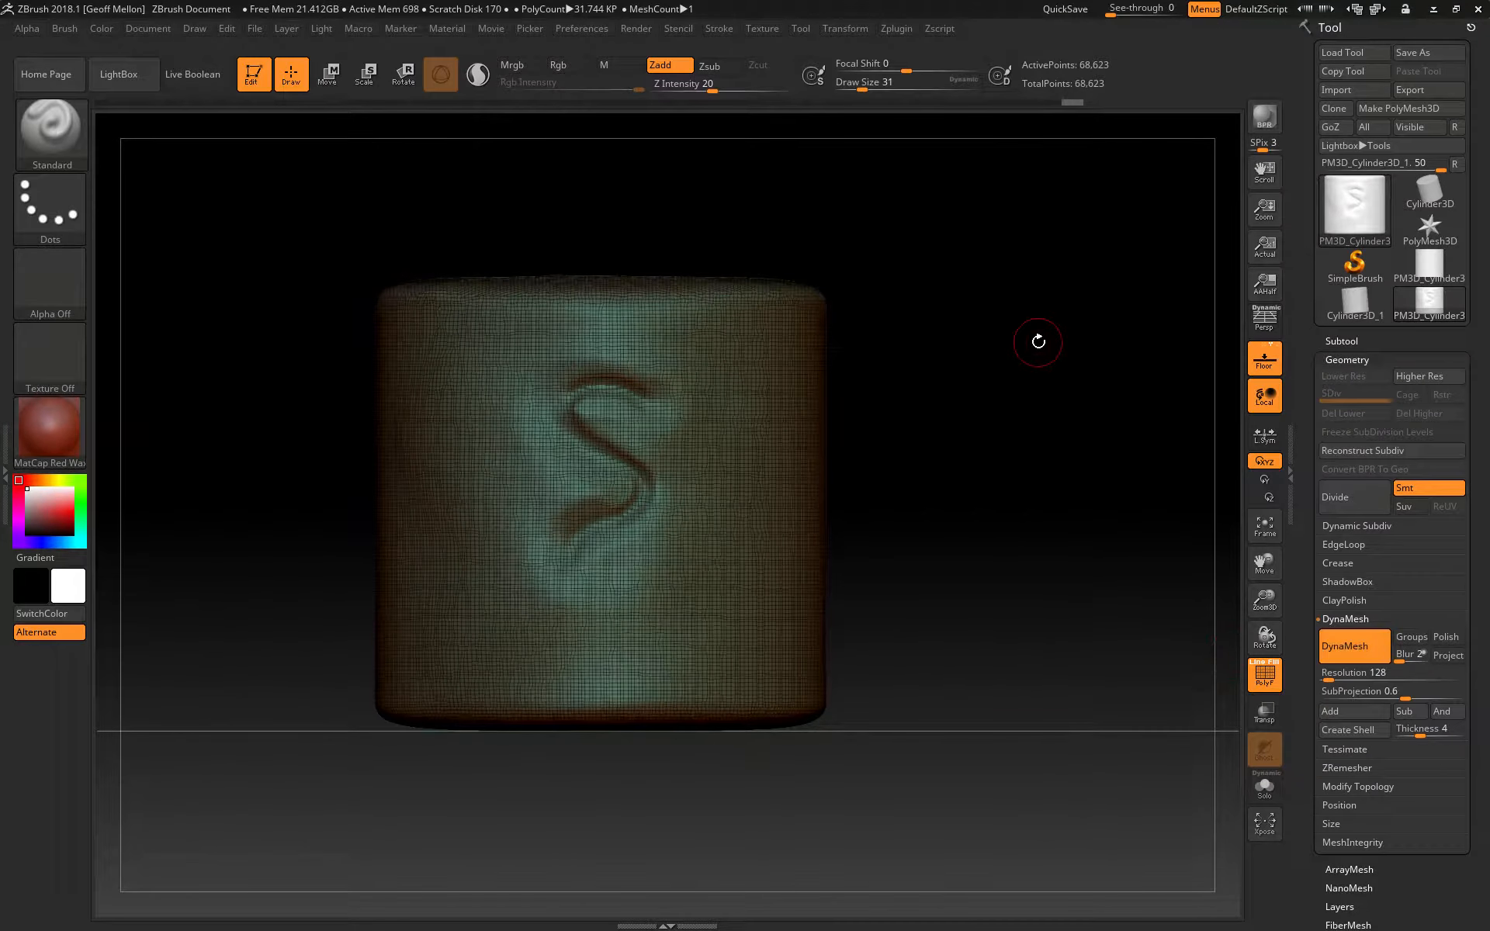
alt+drag(1028, 329, 1042, 465)
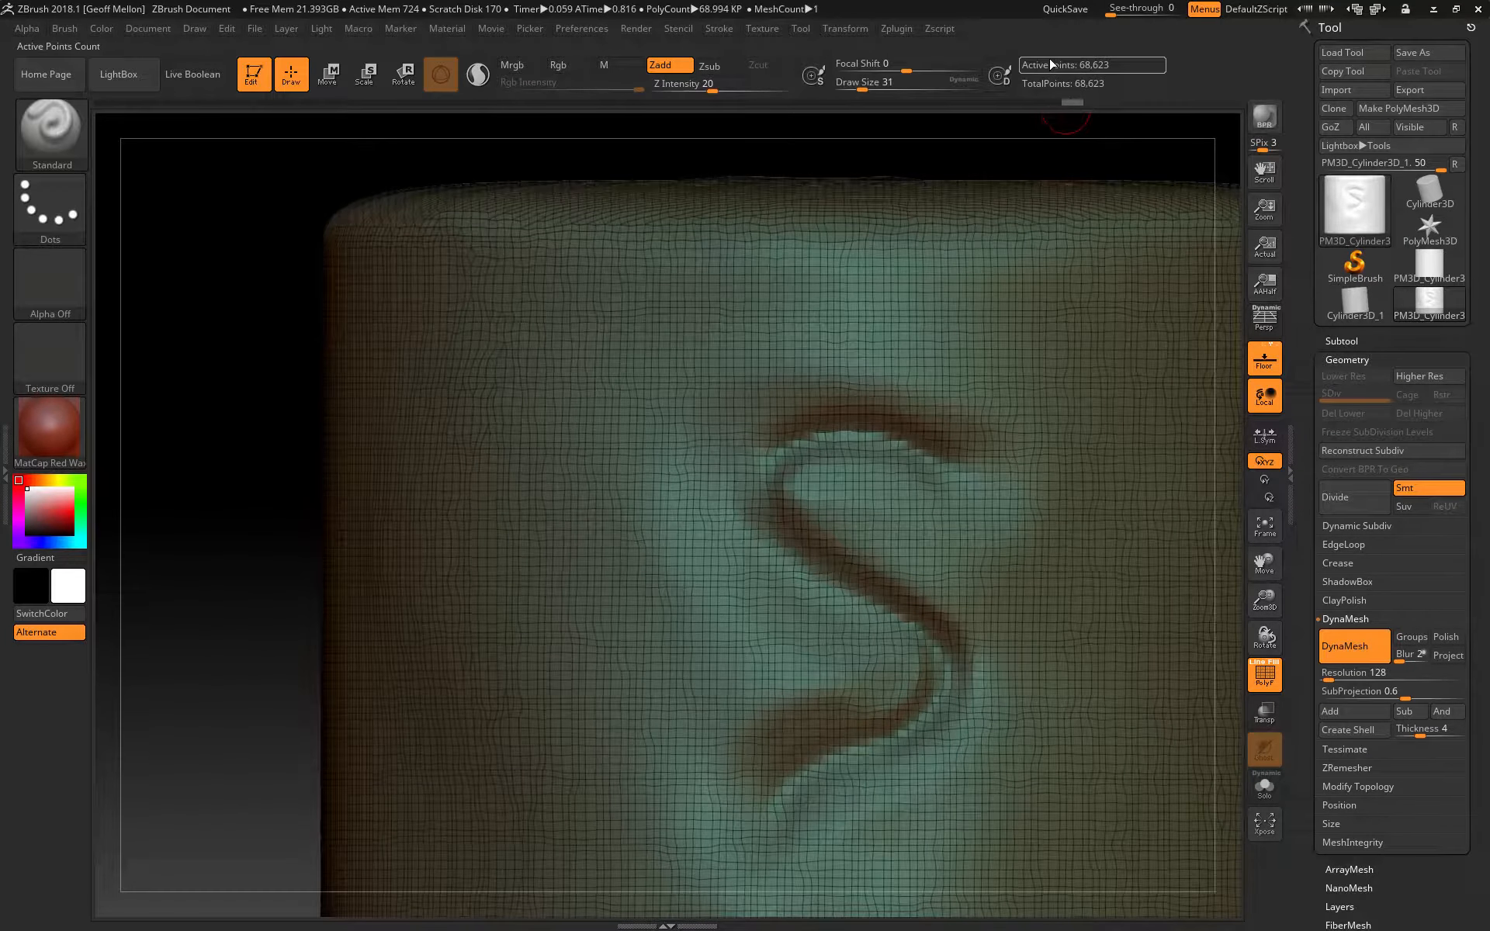
key(ctrl+z)
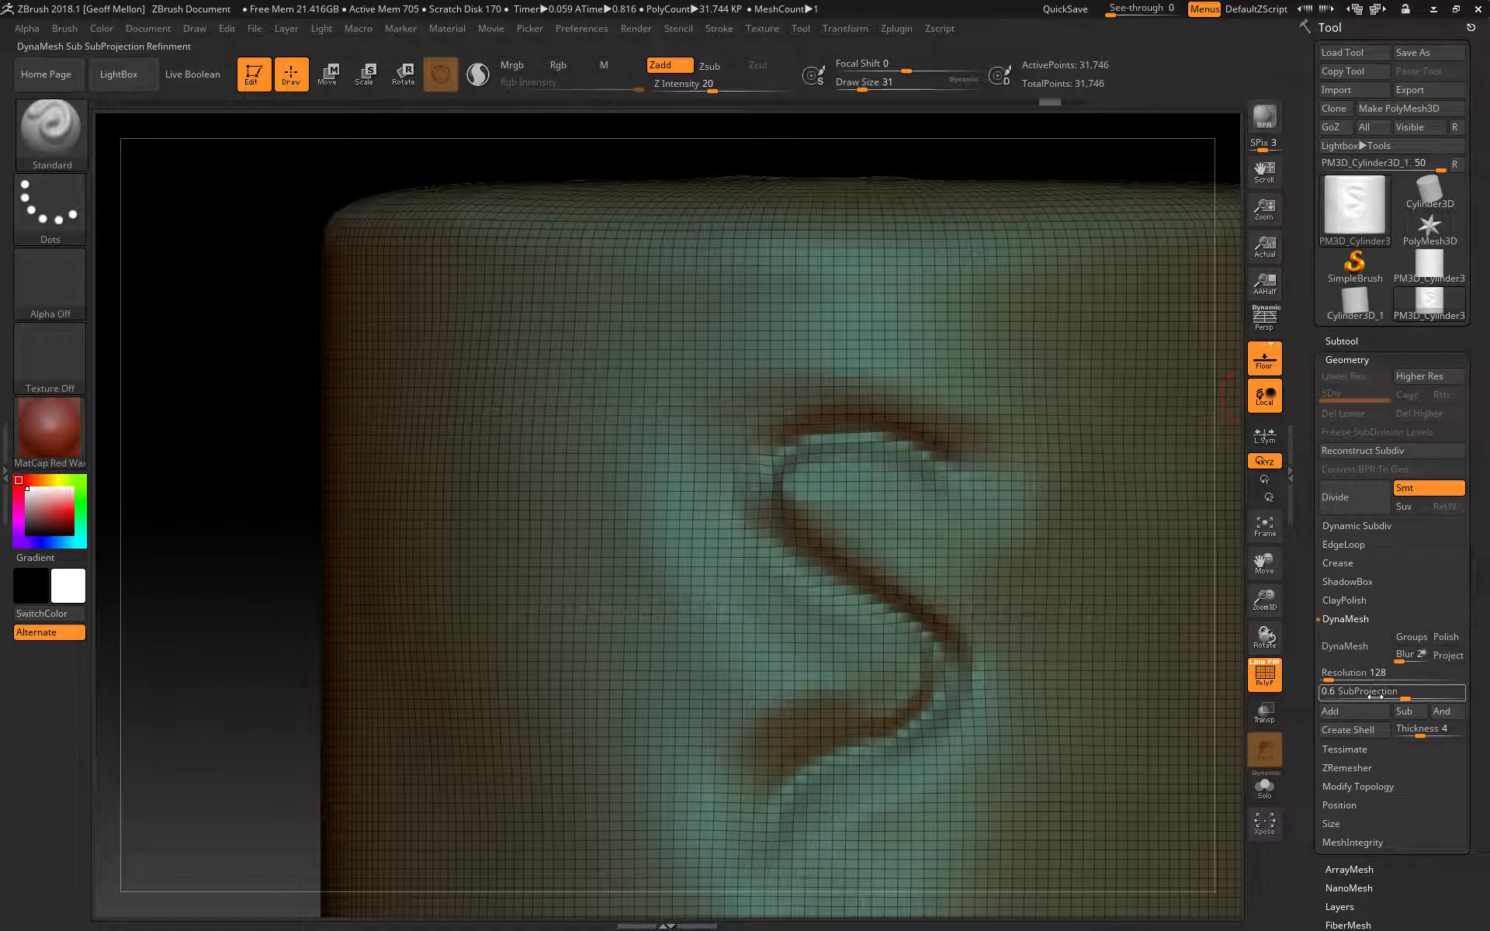
click(1358, 649)
alt+drag(227, 556, 473, 493)
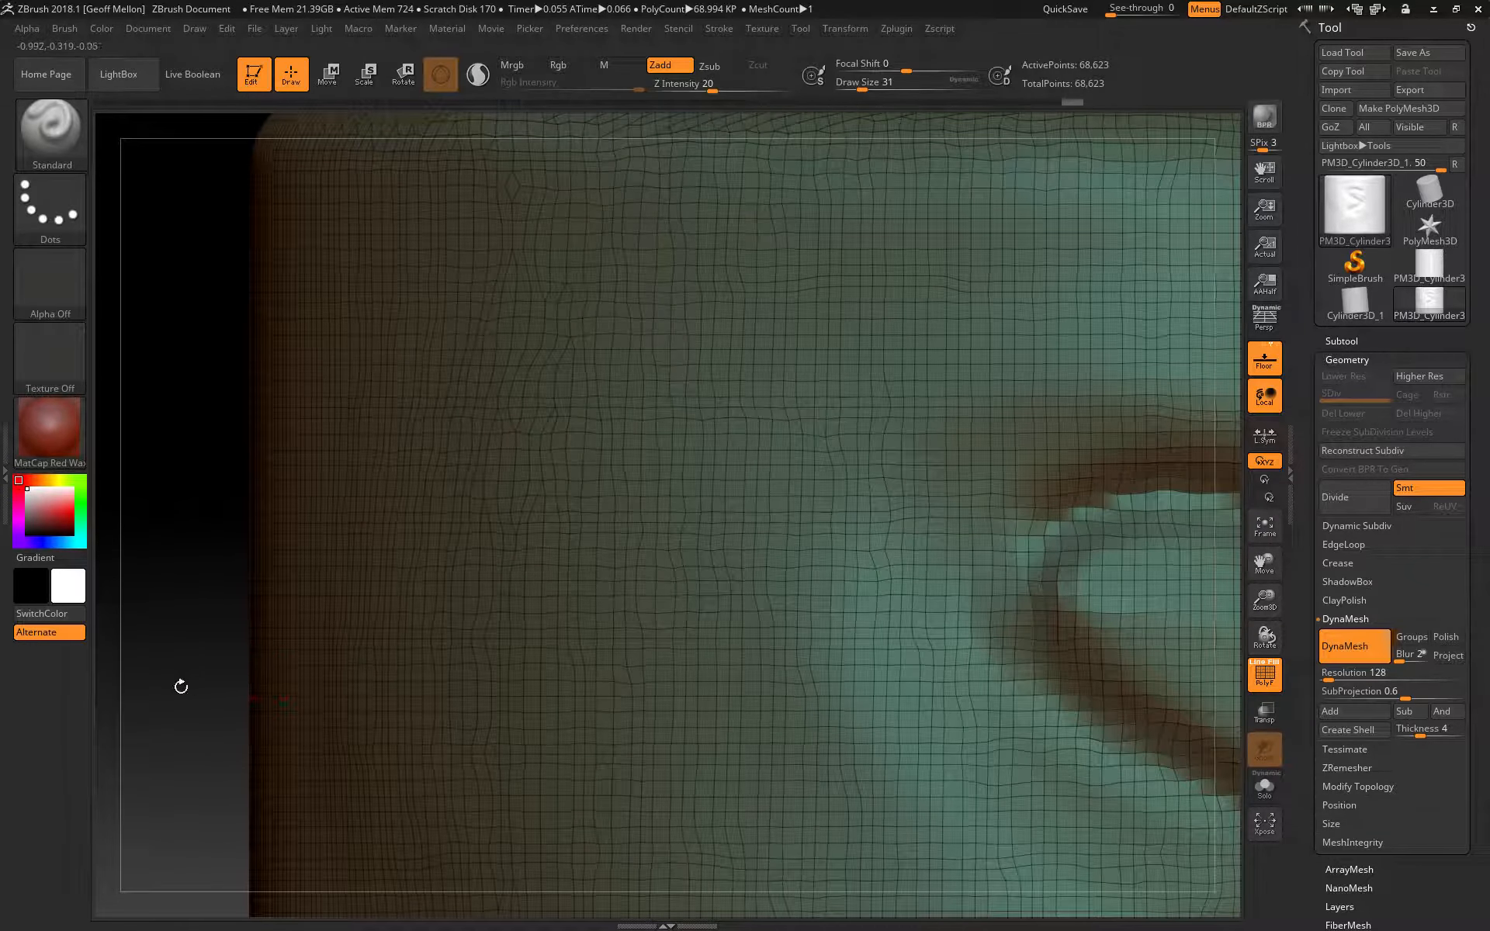
key(f)
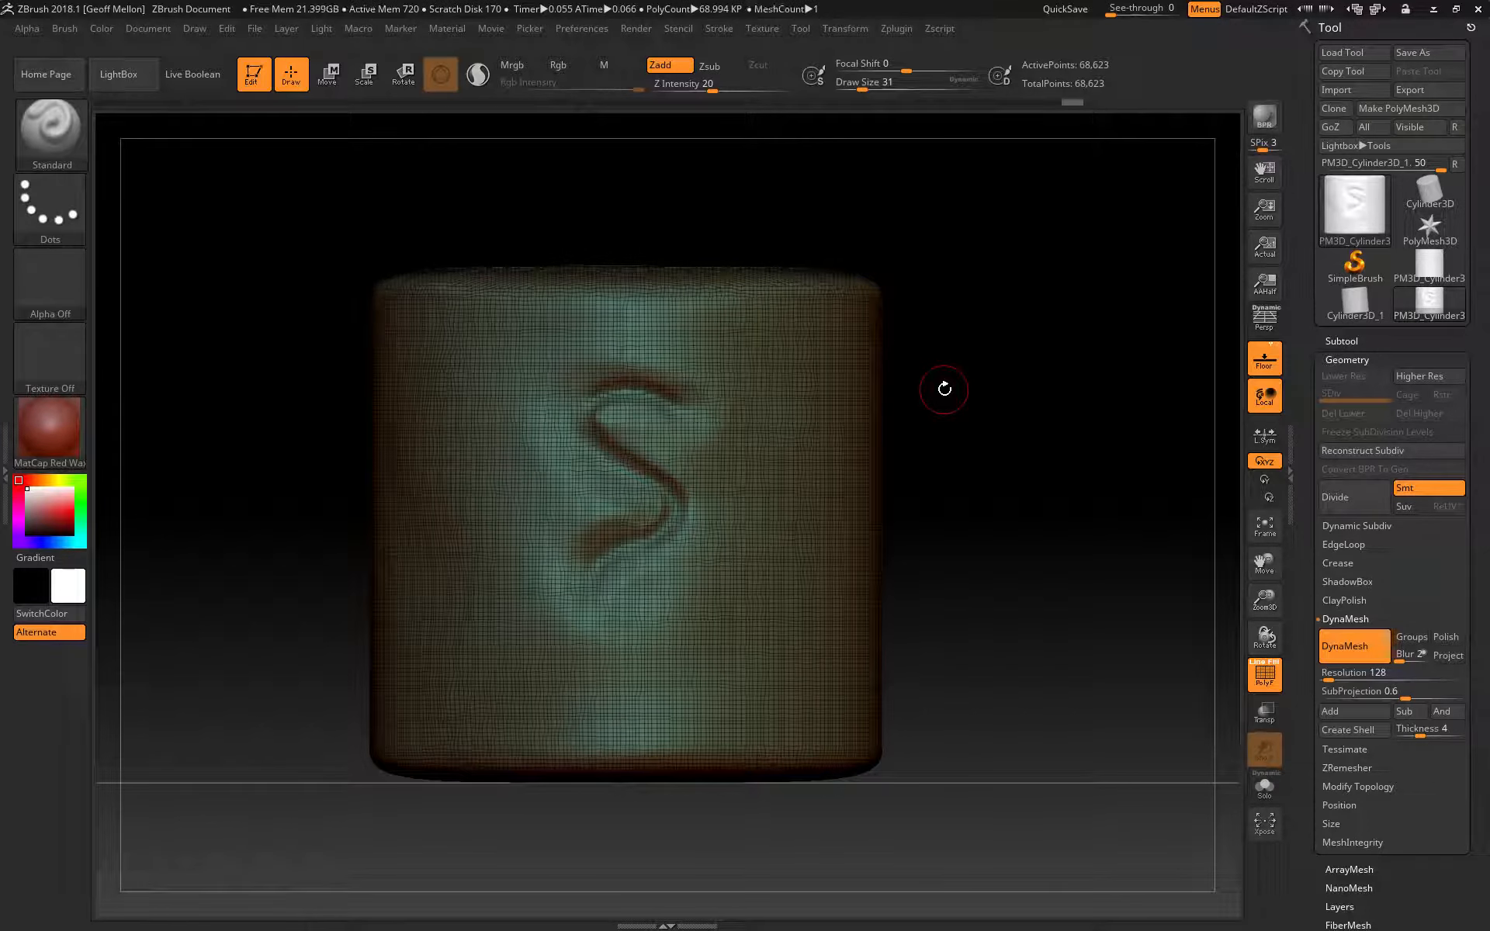
key(ctrl)
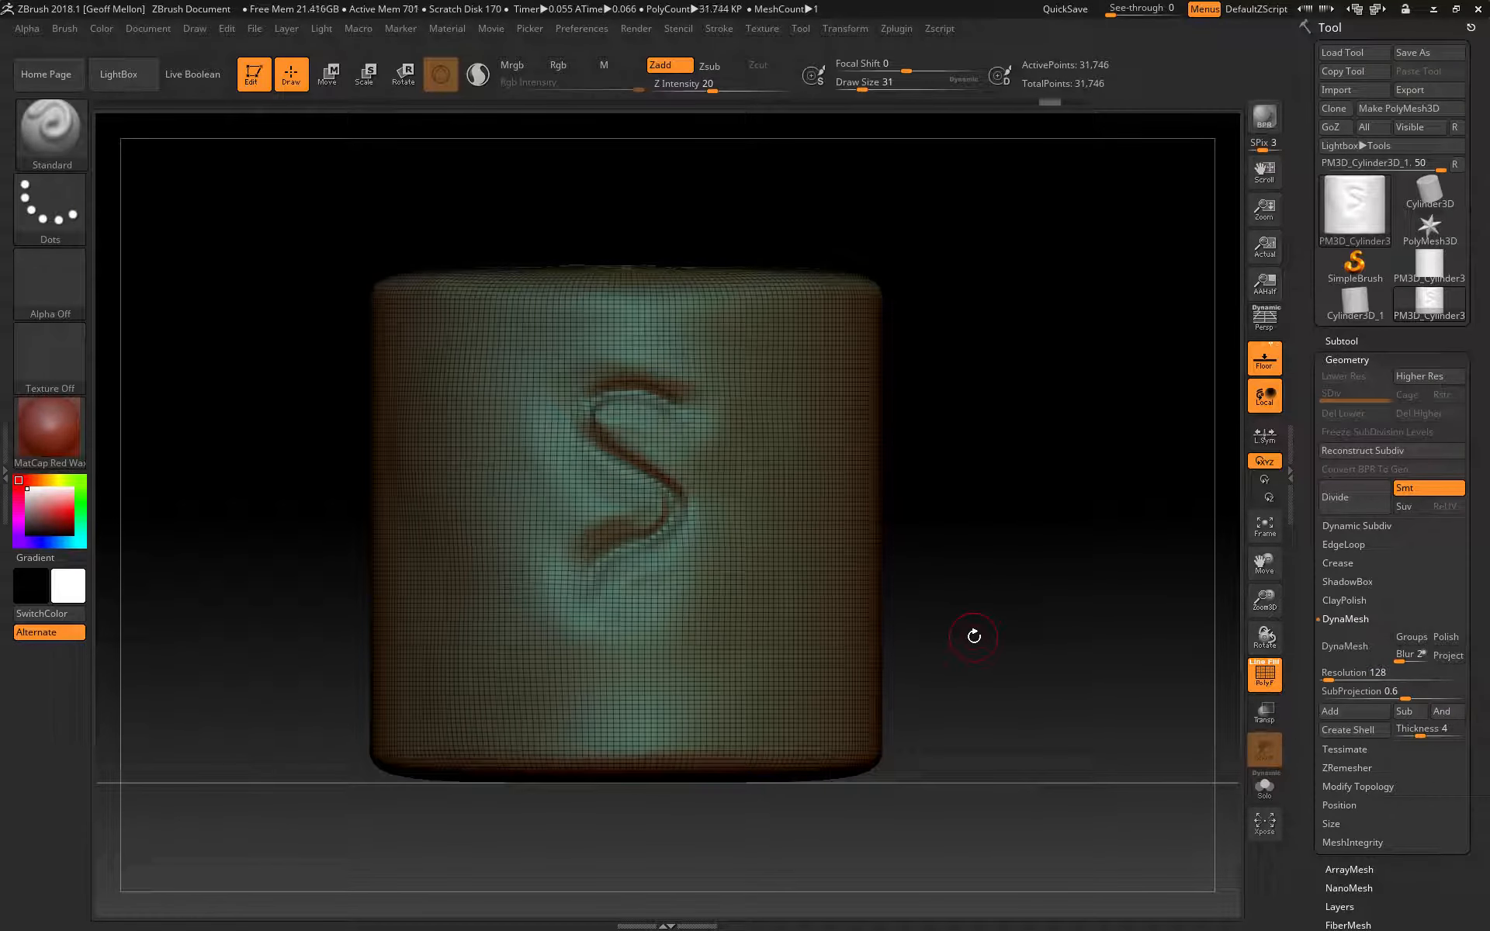
Sculpt a raised round form beside the S with the Standard brush and carve into its centre with DamStandard.
mouse_move(456, 464)
mouse_down()
mouse_move(447, 544)
mouse_move(485, 513)
mouse_move(464, 557)
mouse_move(419, 511)
mouse_up()
key(b)
key(d)
key(s)
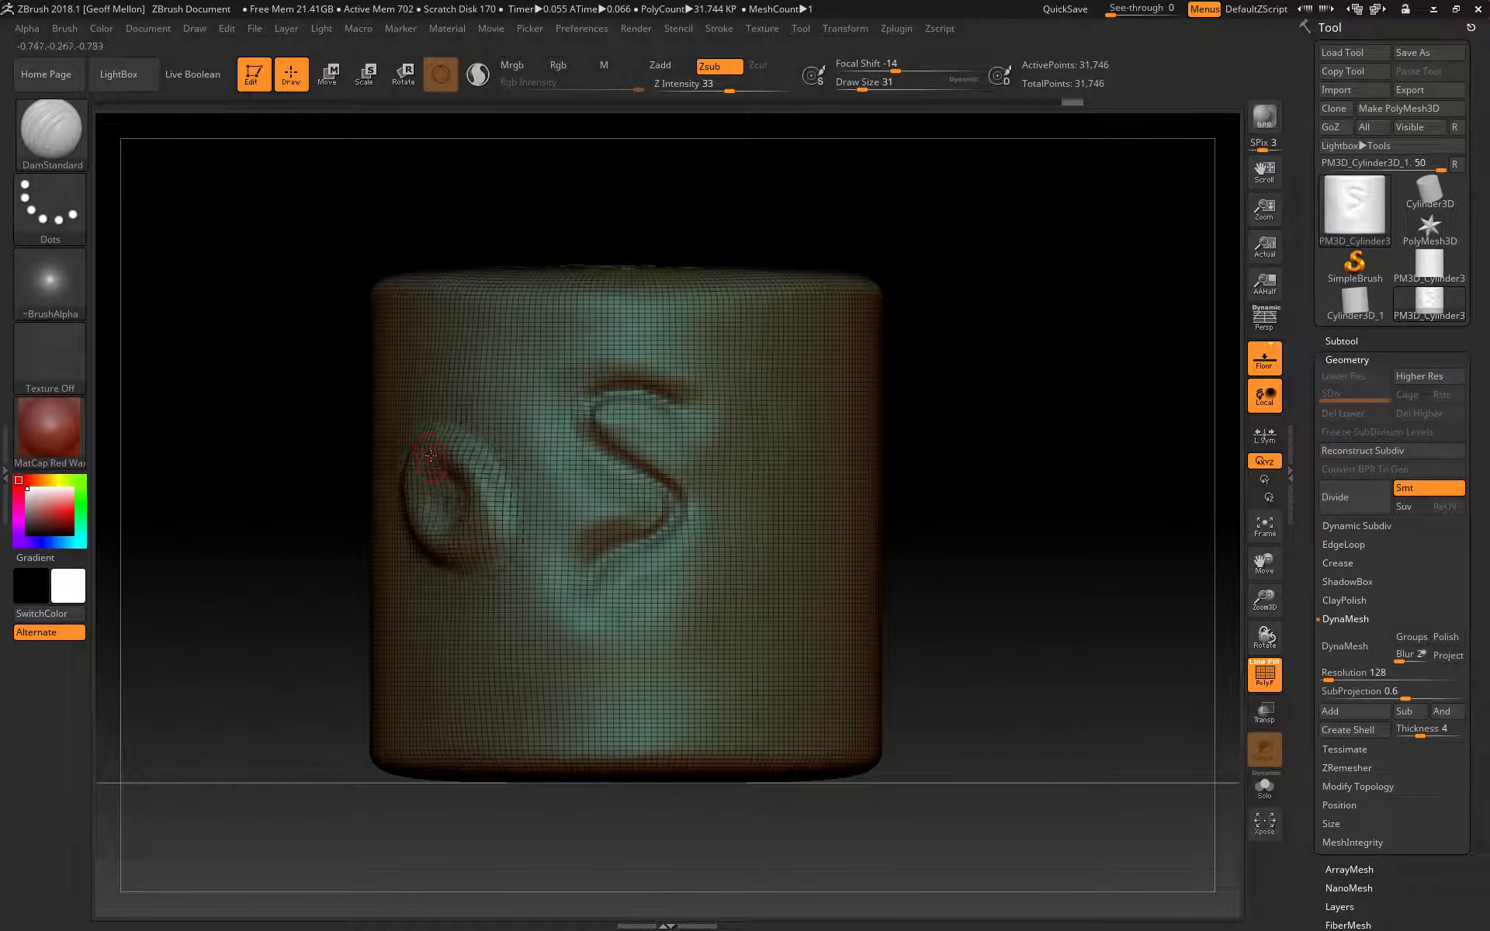
mouse_move(447, 435)
mouse_down()
mouse_move(472, 487)
mouse_move(464, 543)
mouse_move(431, 509)
mouse_move(451, 494)
mouse_up()
key(shift)
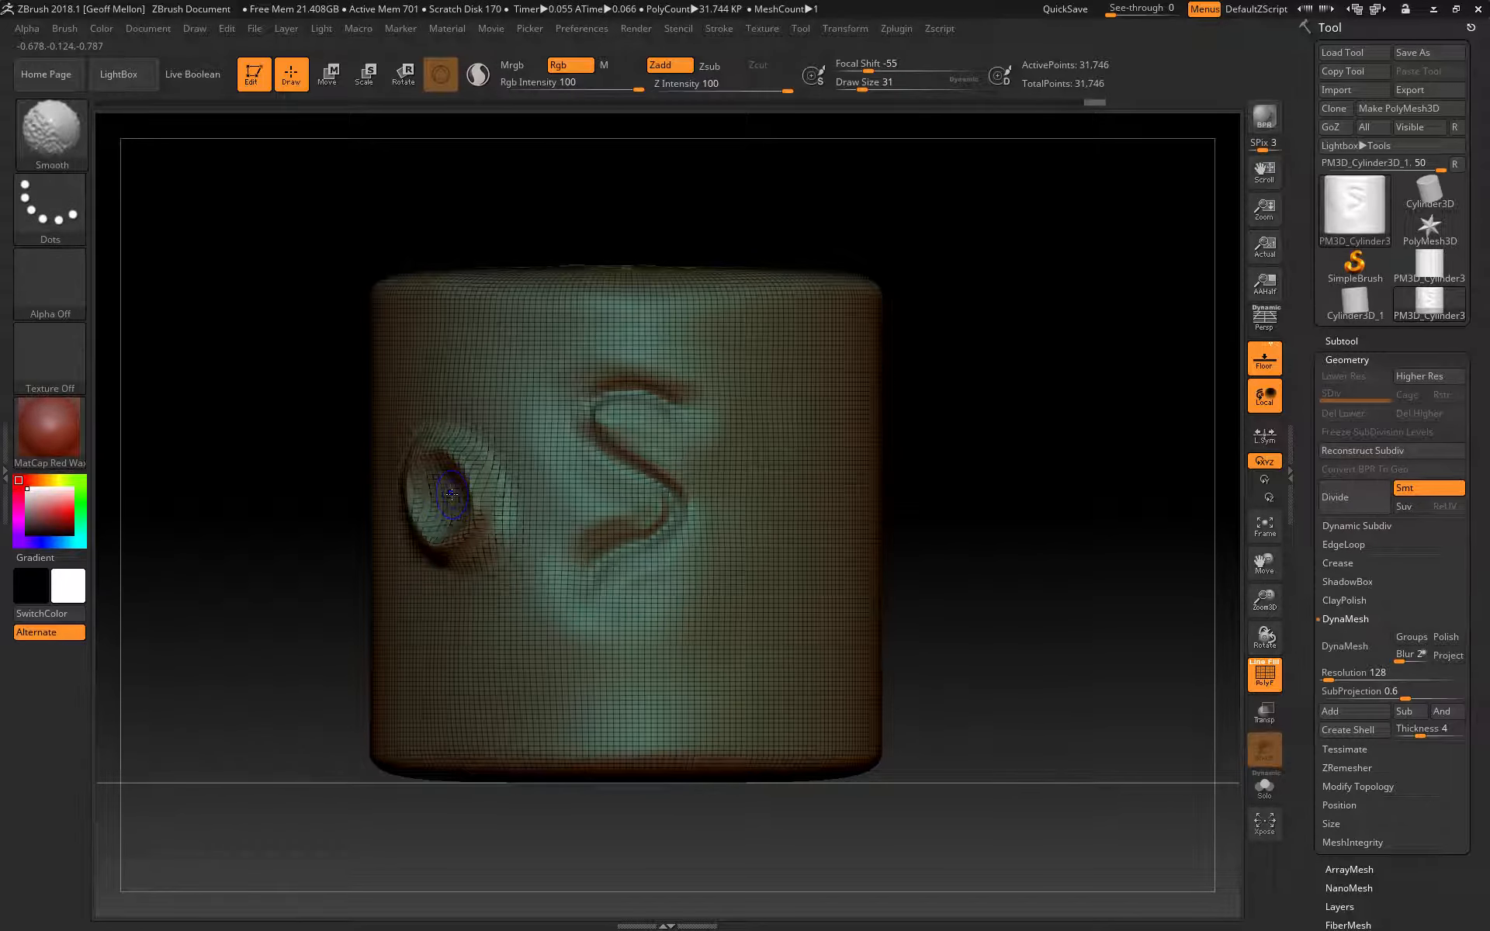
Hide the wireframe and build the carved hollow out into a stretched knob with ClayBuildup at Draw Size 87.
key(shift+f)
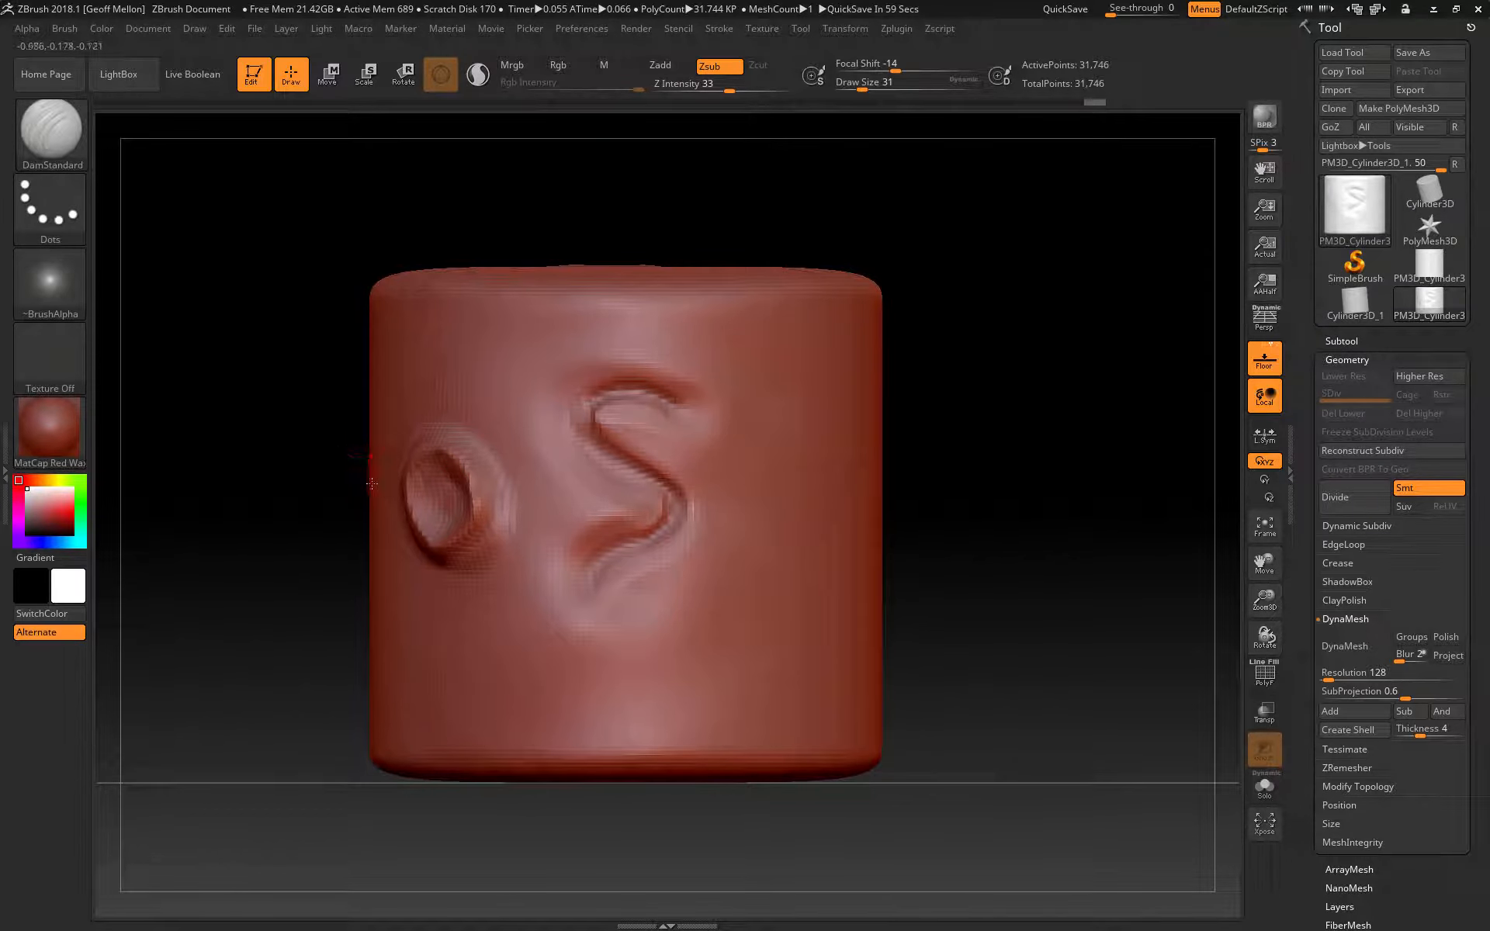
mouse_move(441, 489)
mouse_down()
mouse_move(466, 505)
mouse_move(434, 534)
mouse_move(465, 540)
mouse_move(422, 517)
mouse_move(426, 472)
mouse_move(442, 501)
mouse_move(435, 475)
mouse_move(425, 493)
mouse_move(427, 446)
mouse_move(423, 497)
mouse_move(435, 481)
mouse_up()
key(b)
key(c)
key(b)
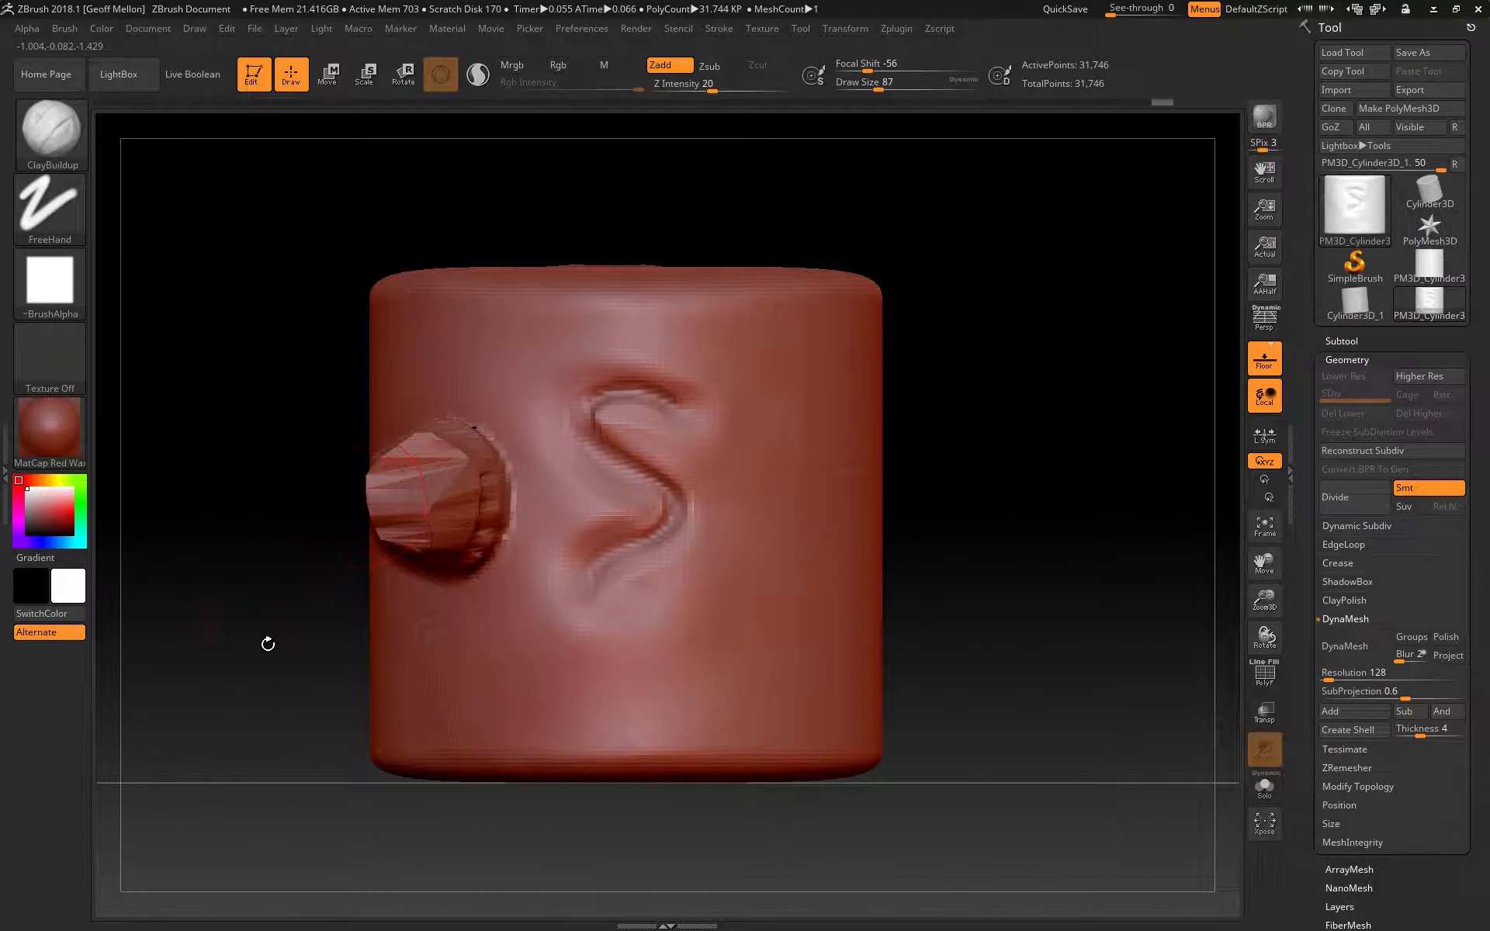
mouse_move(266, 642)
mouse_down()
mouse_move(248, 703)
mouse_move(269, 613)
mouse_up()
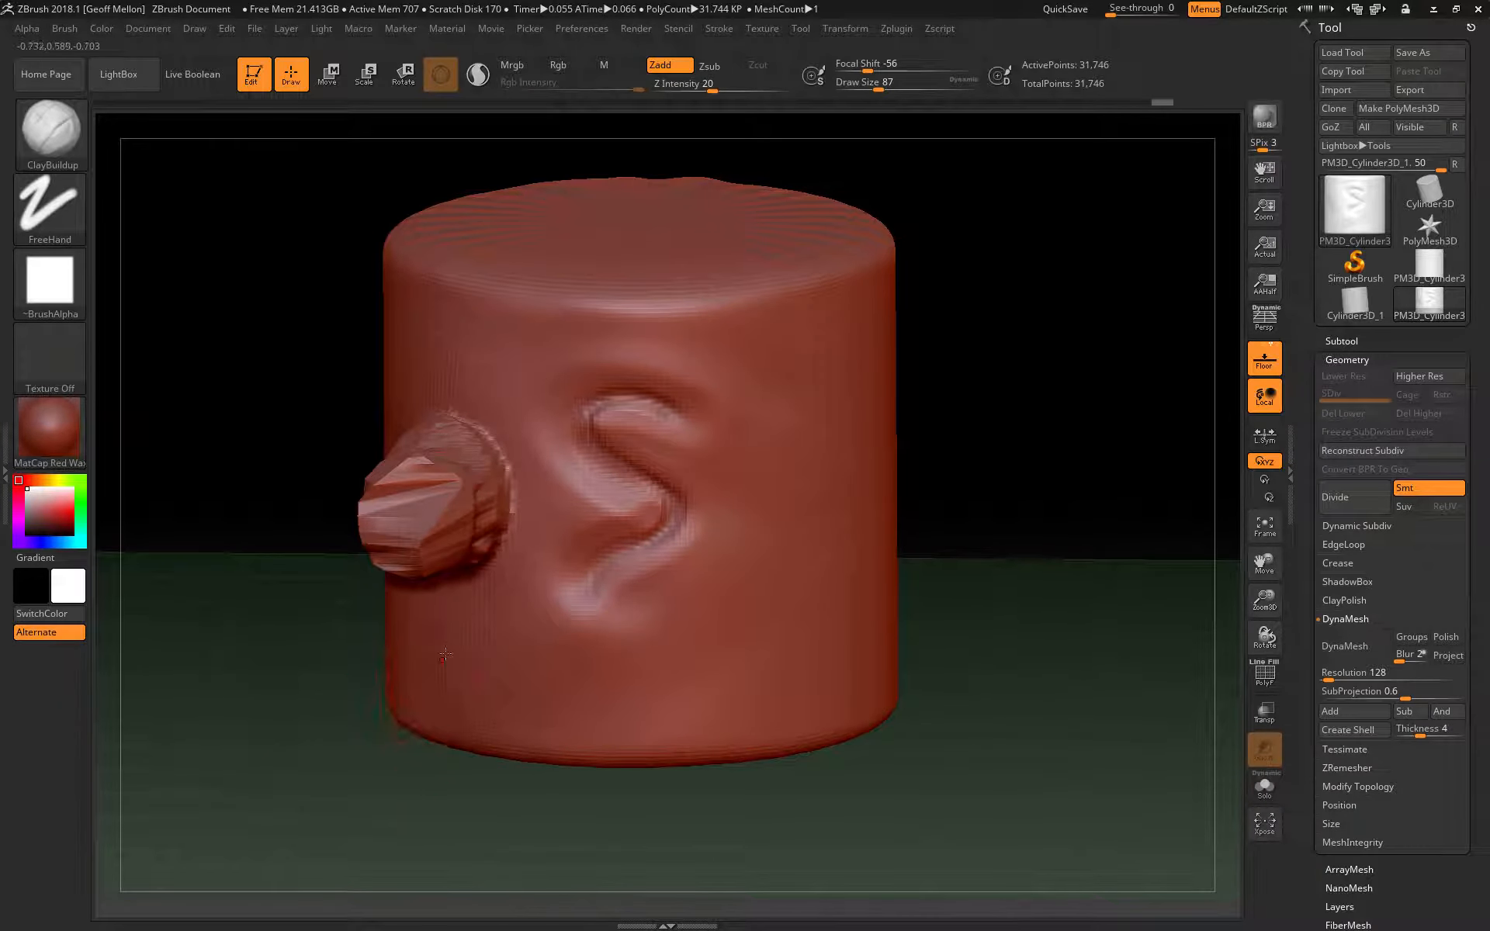
Divide the mesh once and show the polygon wireframe.
key(ctrl+d)
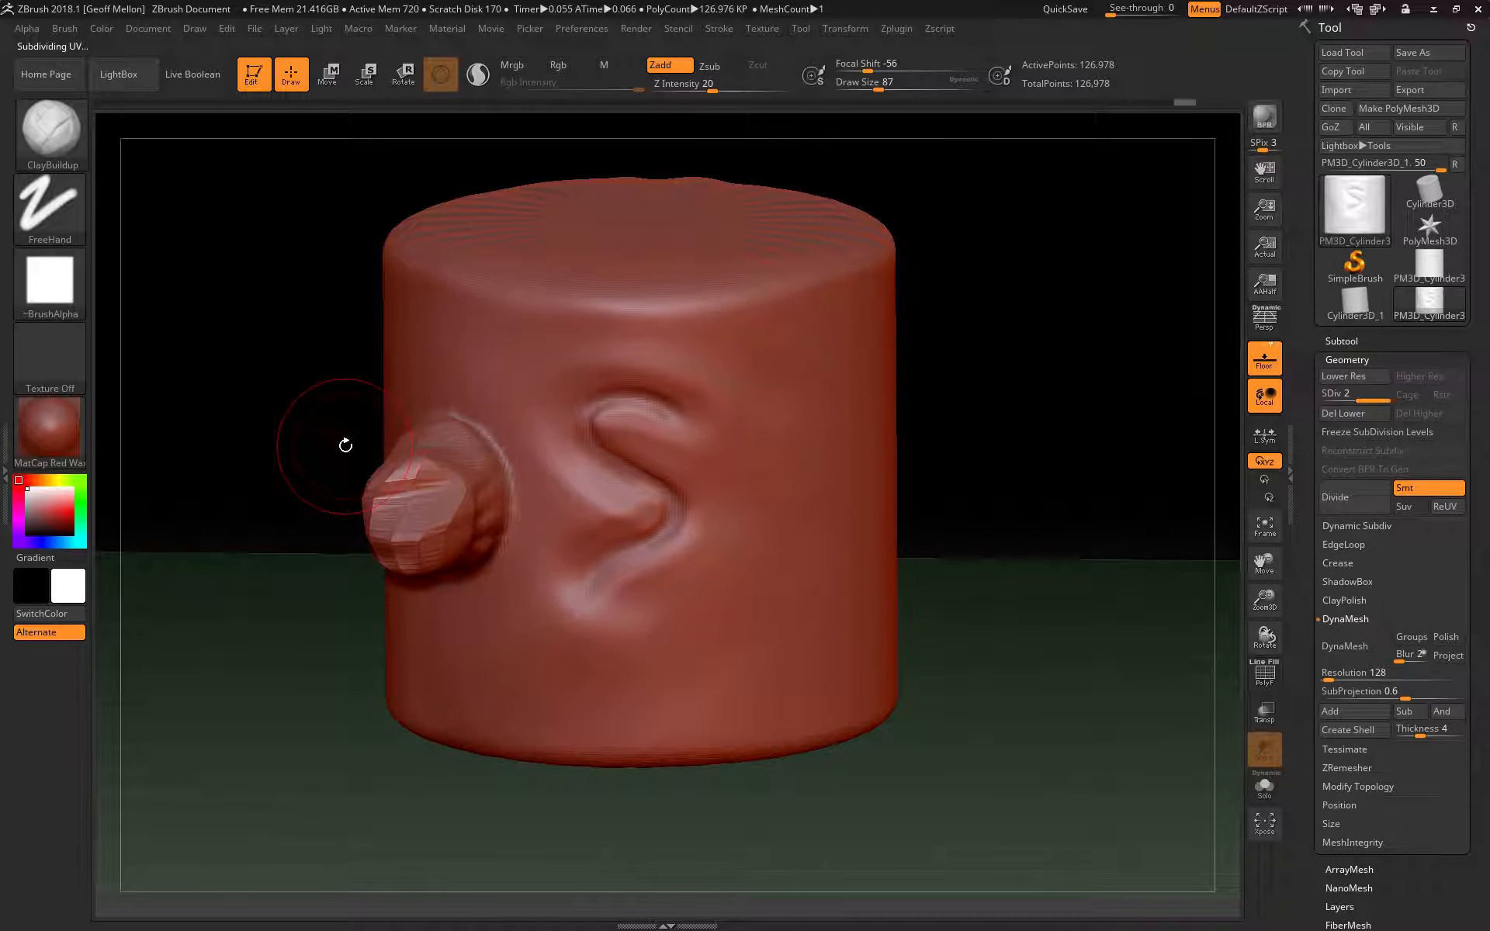
key(shift)
key(shift+f)
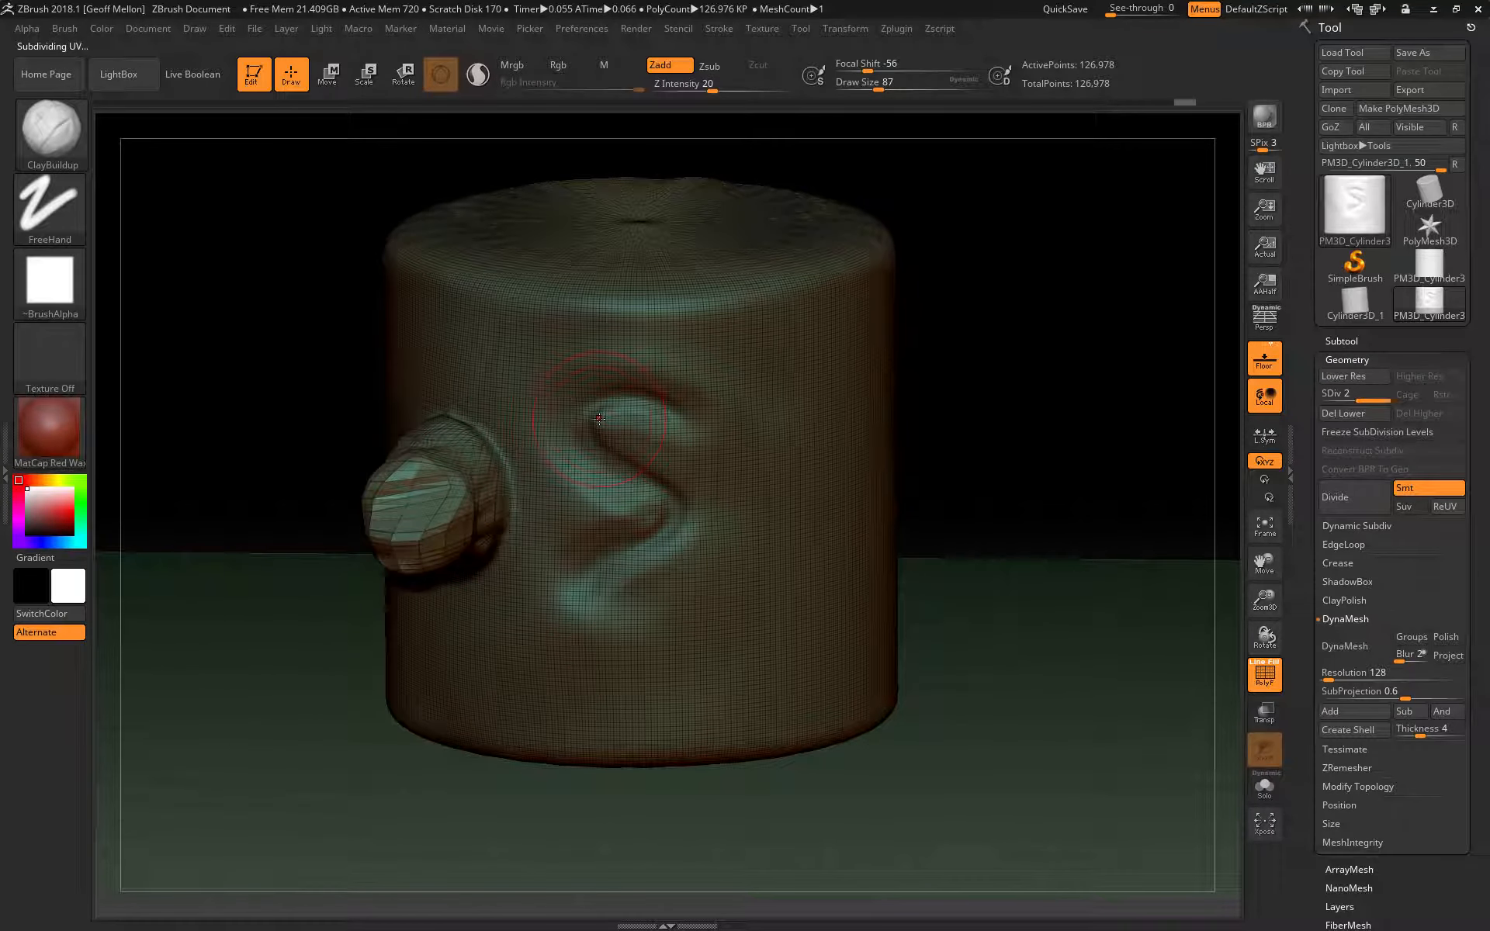
Step down to subdivision level 1 and delete the higher subdivision level.
key(shift+d)
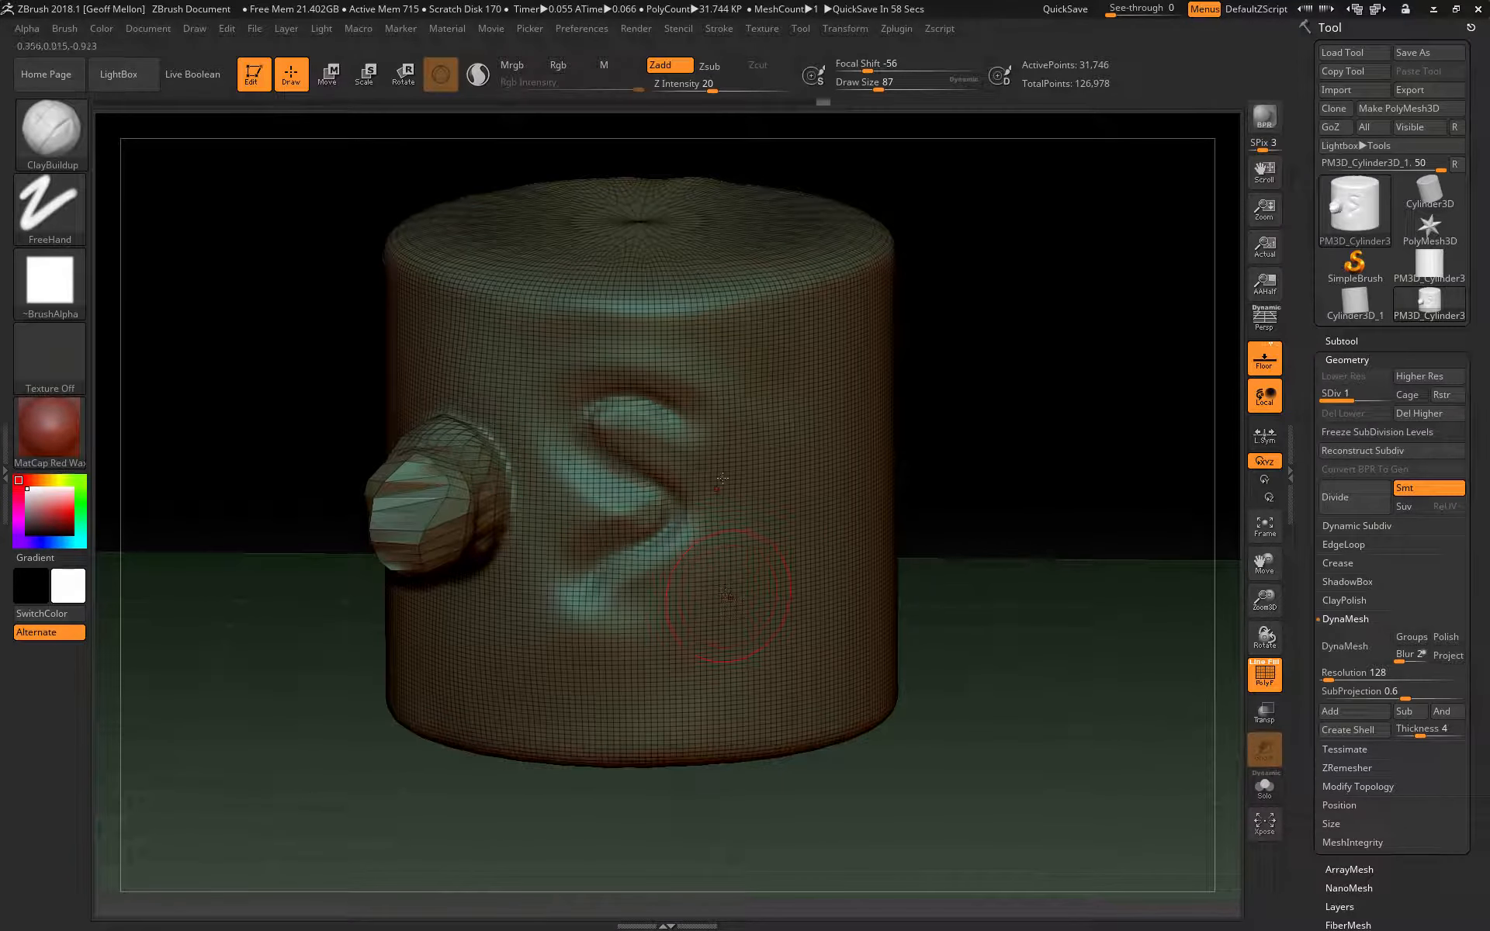
shift+drag(981, 412, 1057, 415)
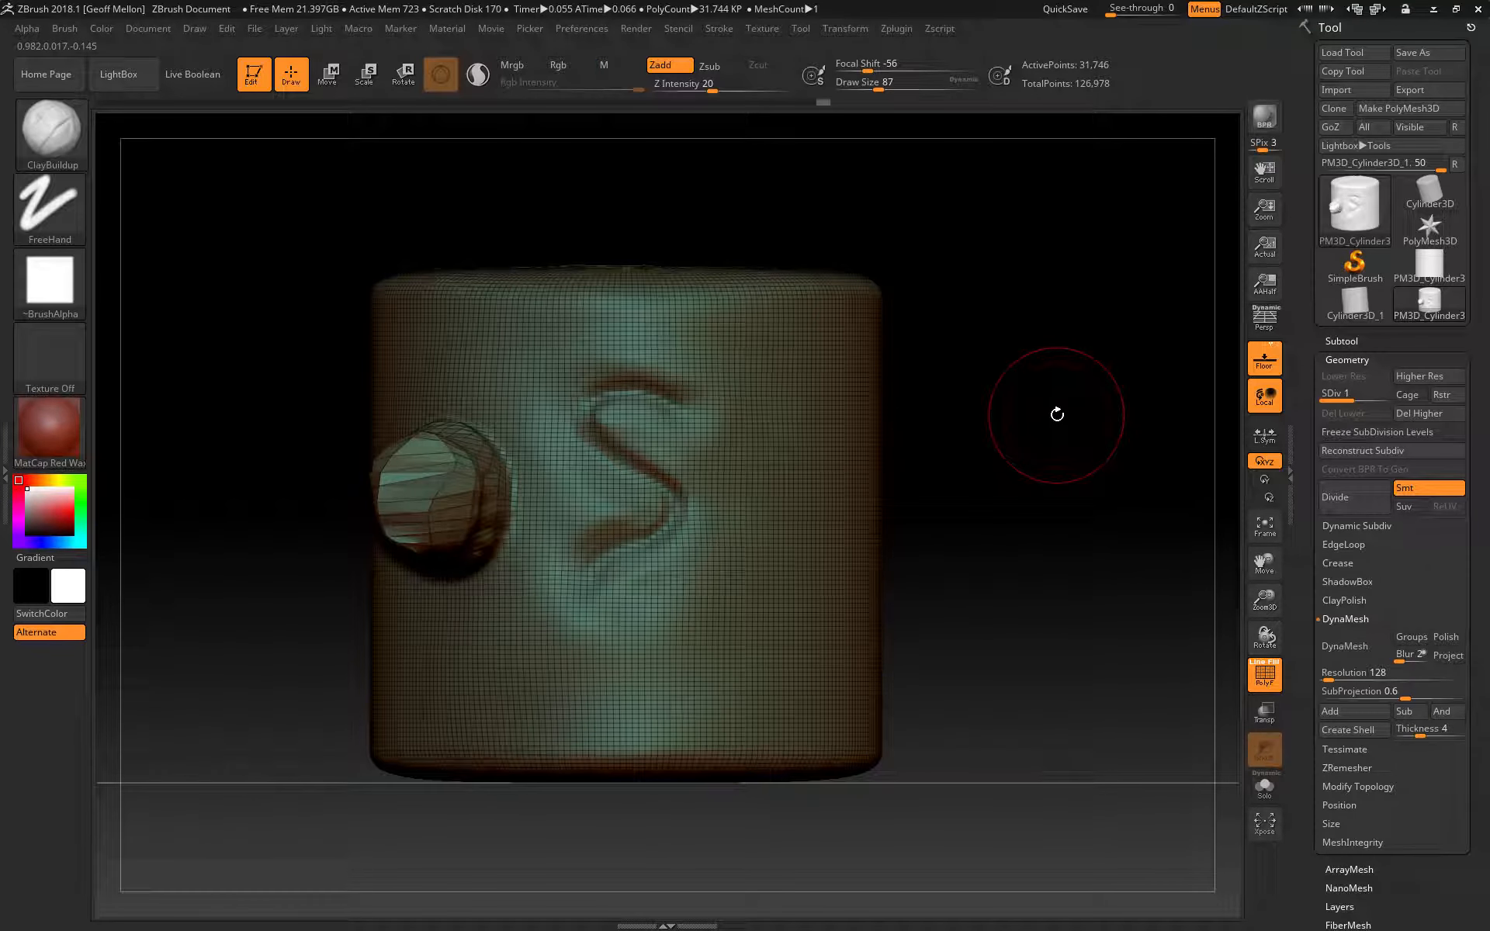
click(1430, 413)
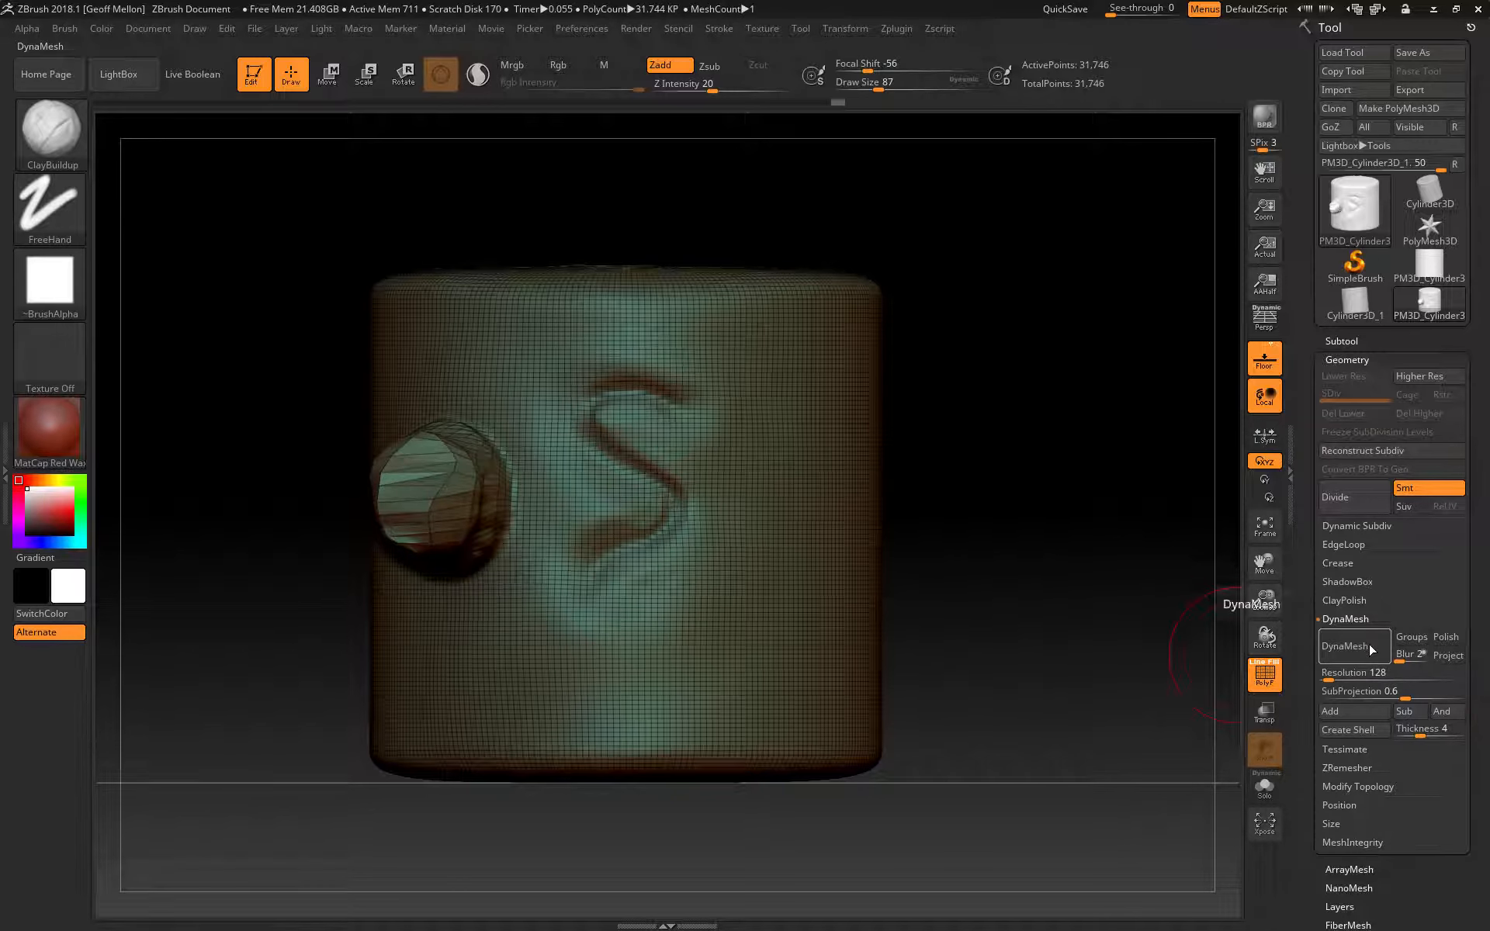
Try DynaMesh on the stretched mesh at Resolution 64 and undo it.
click(1353, 674)
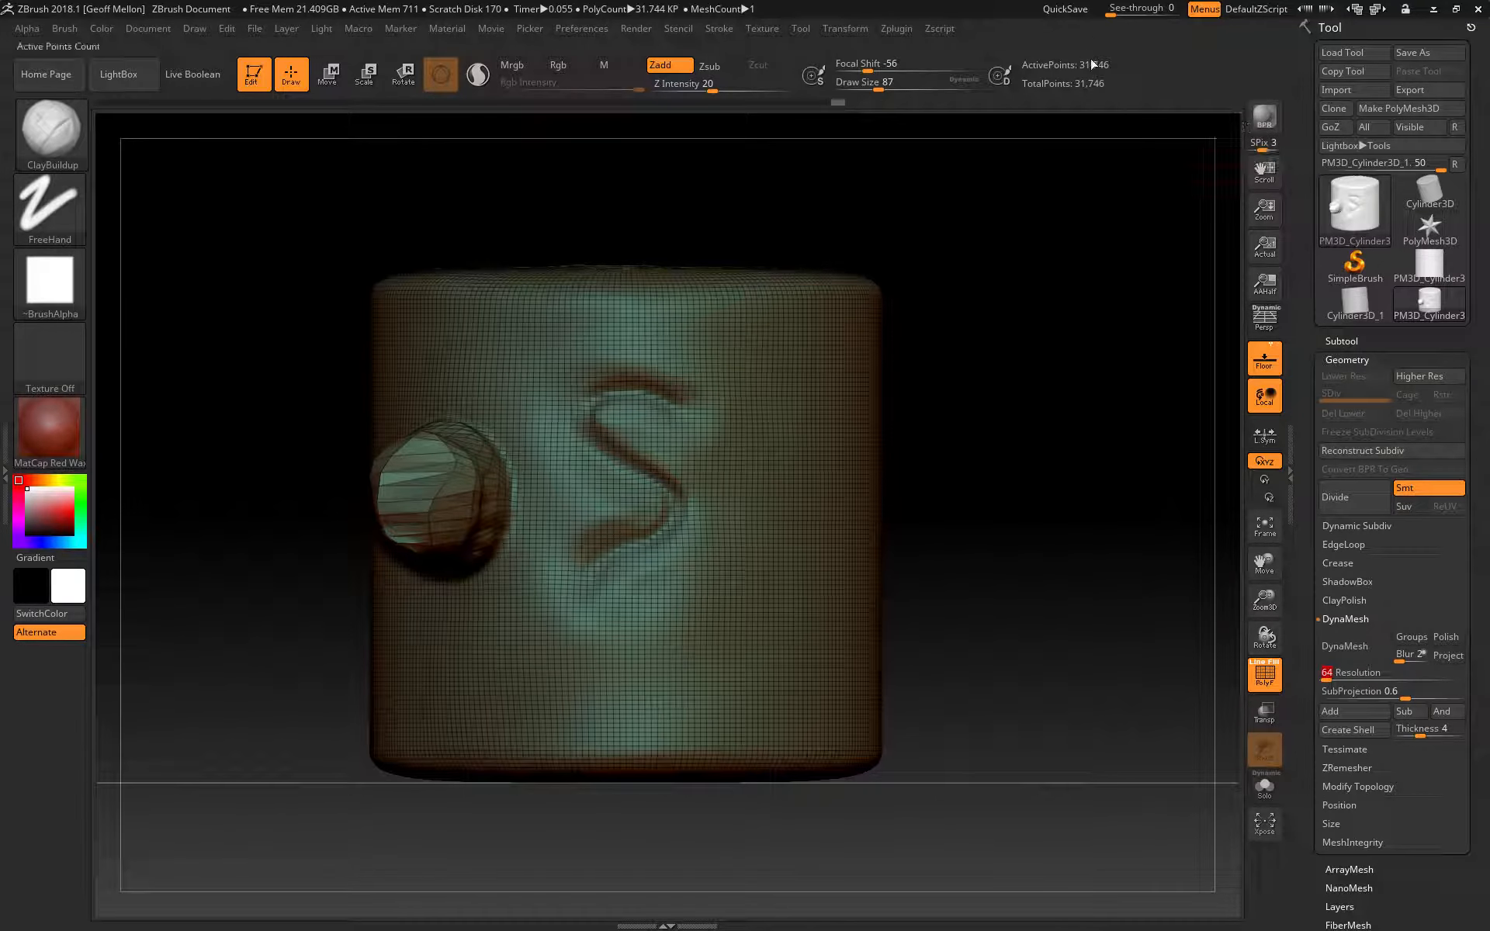
click(1337, 654)
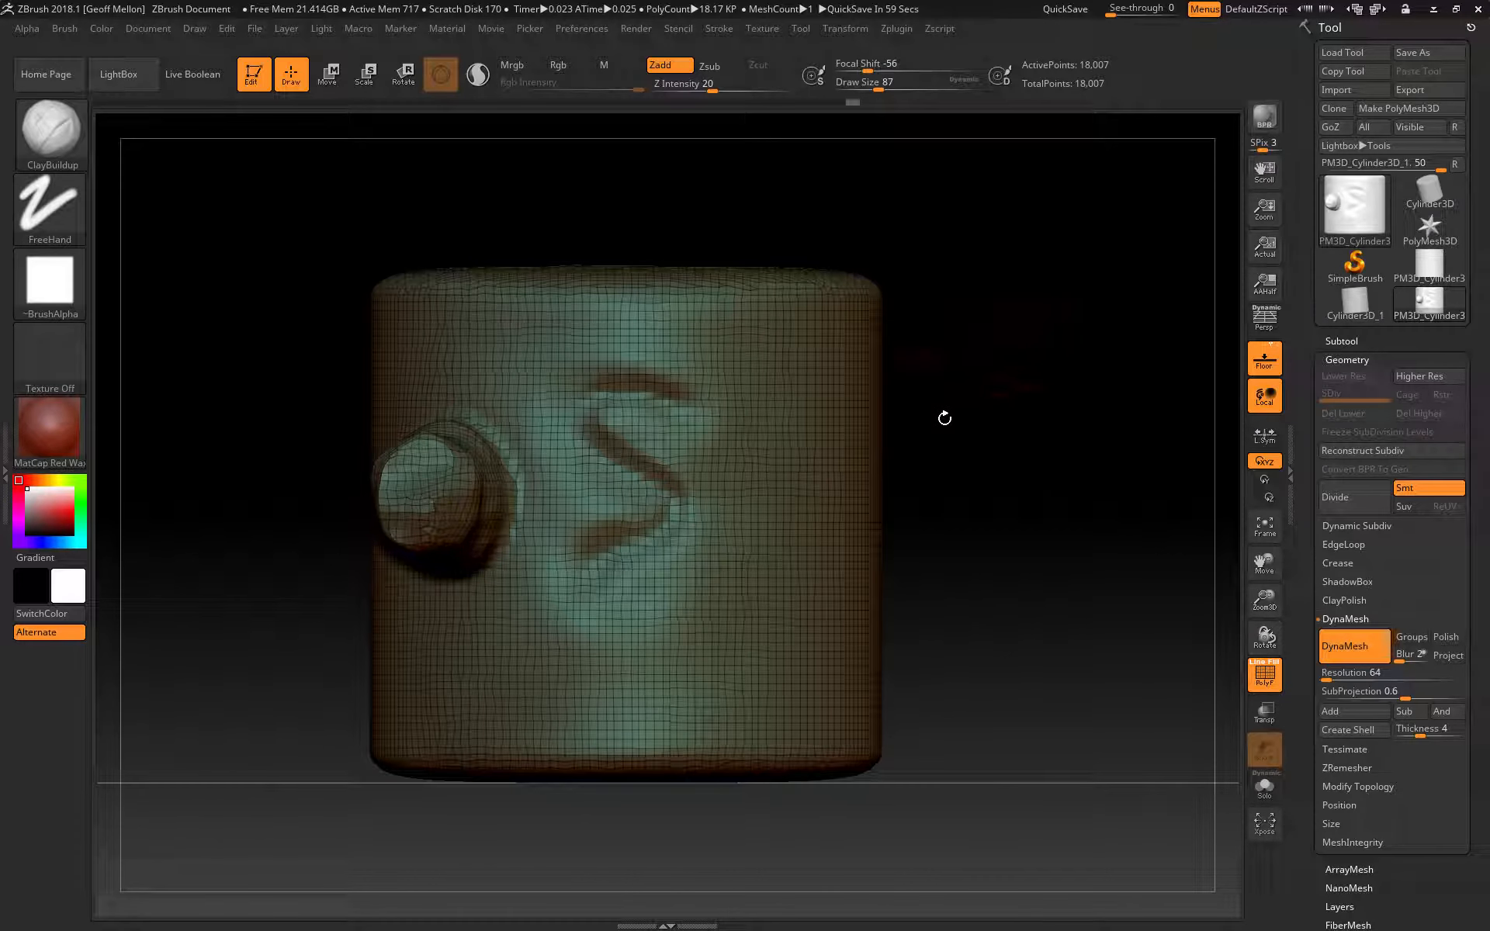
key(ctrl+z)
Set the DynaMesh Resolution to 80 and remesh the cylinder with its stretched knob.
click(1369, 673)
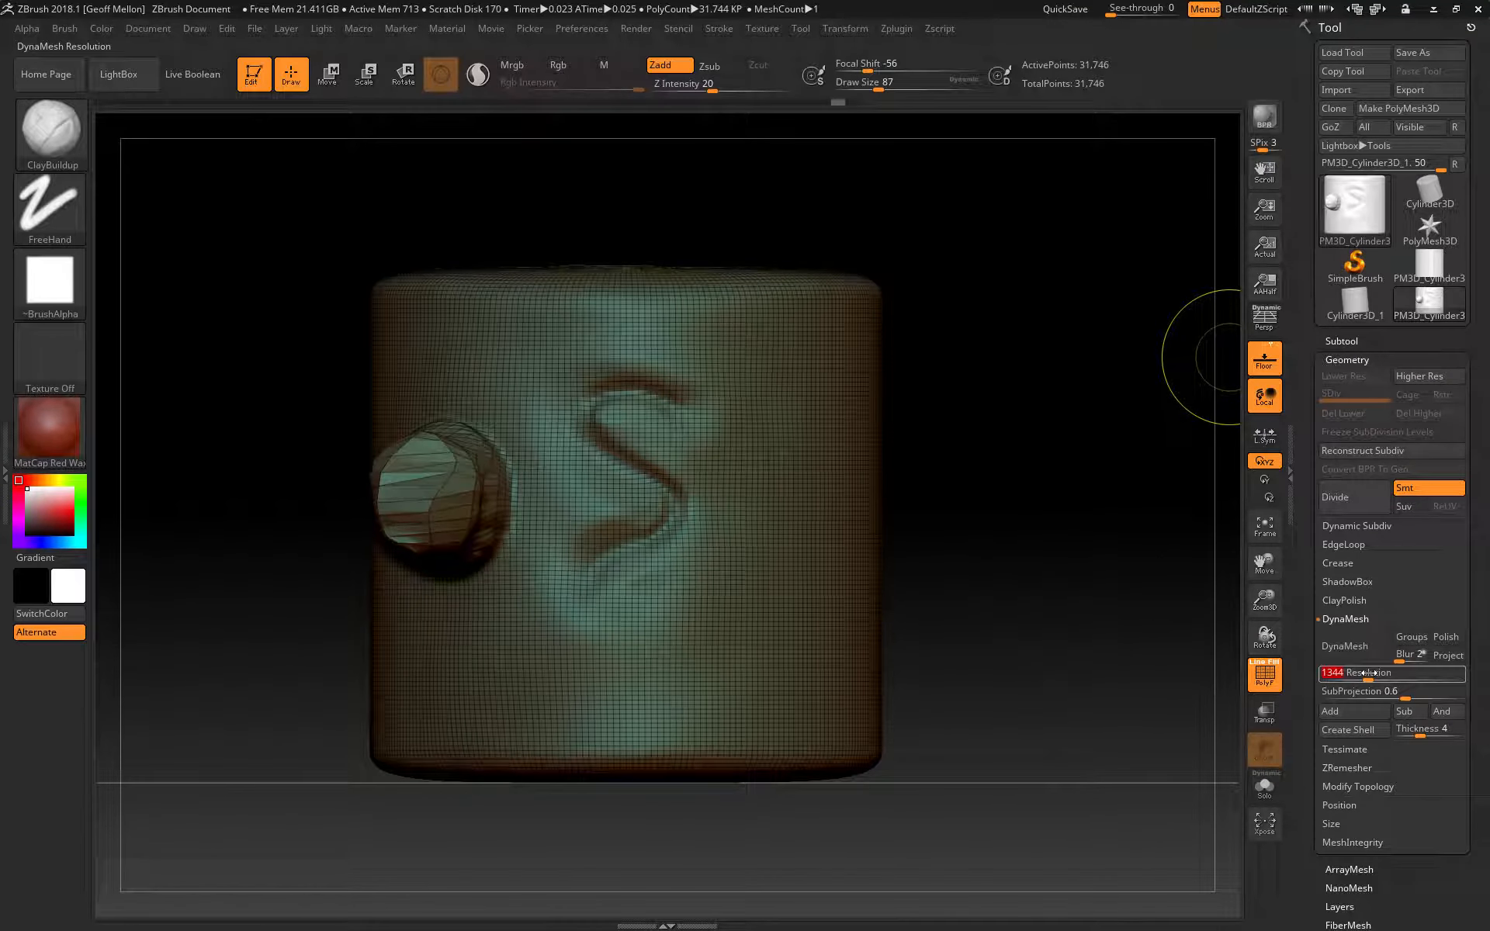
text(80)
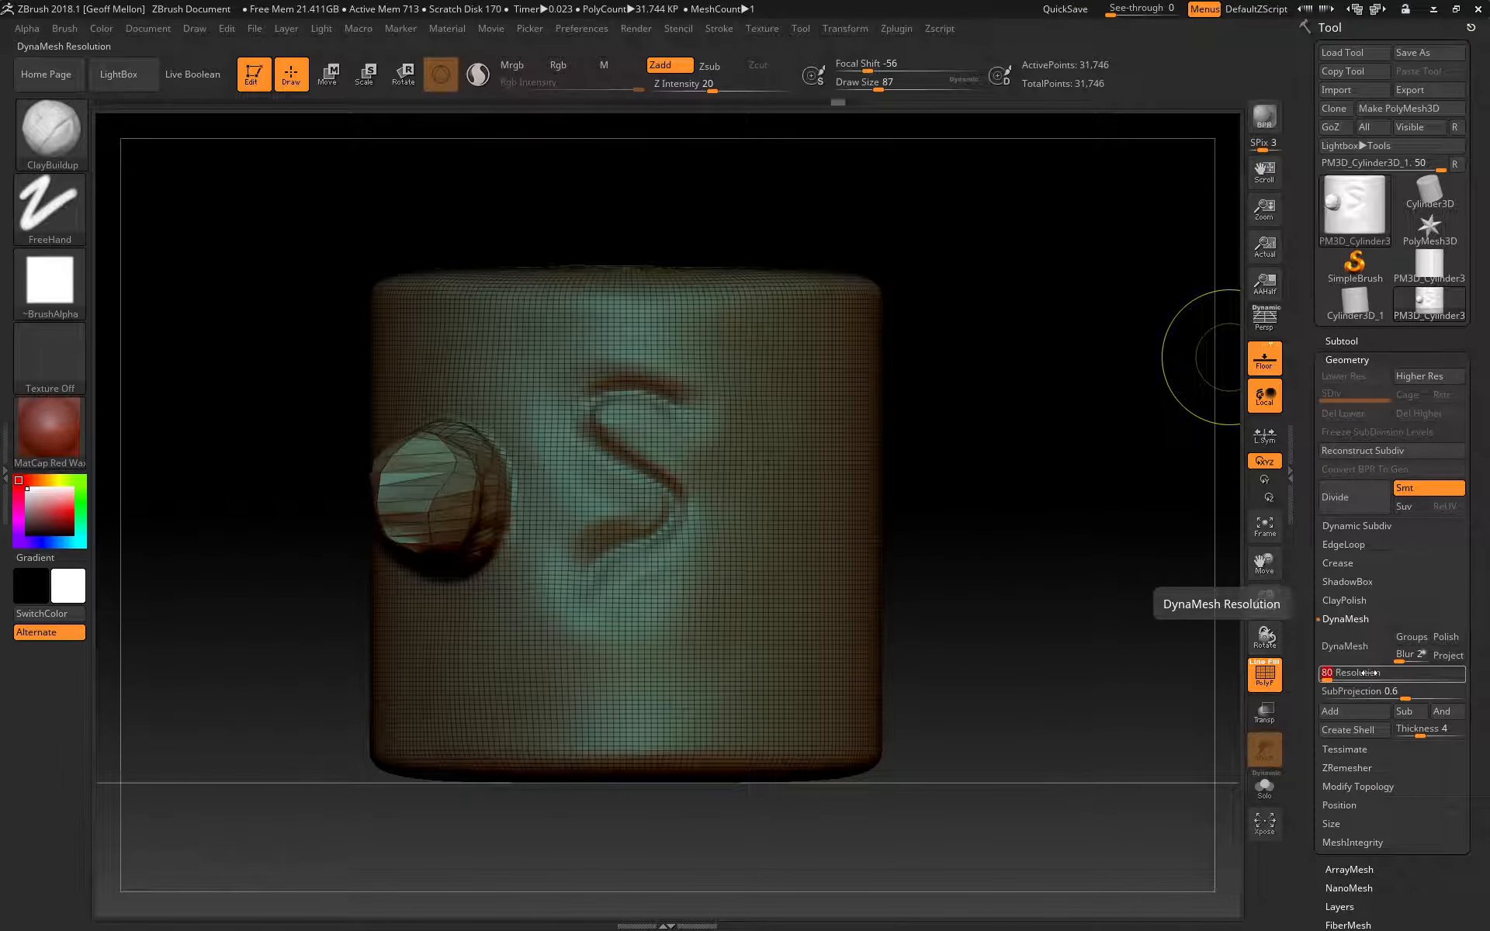
click(1354, 645)
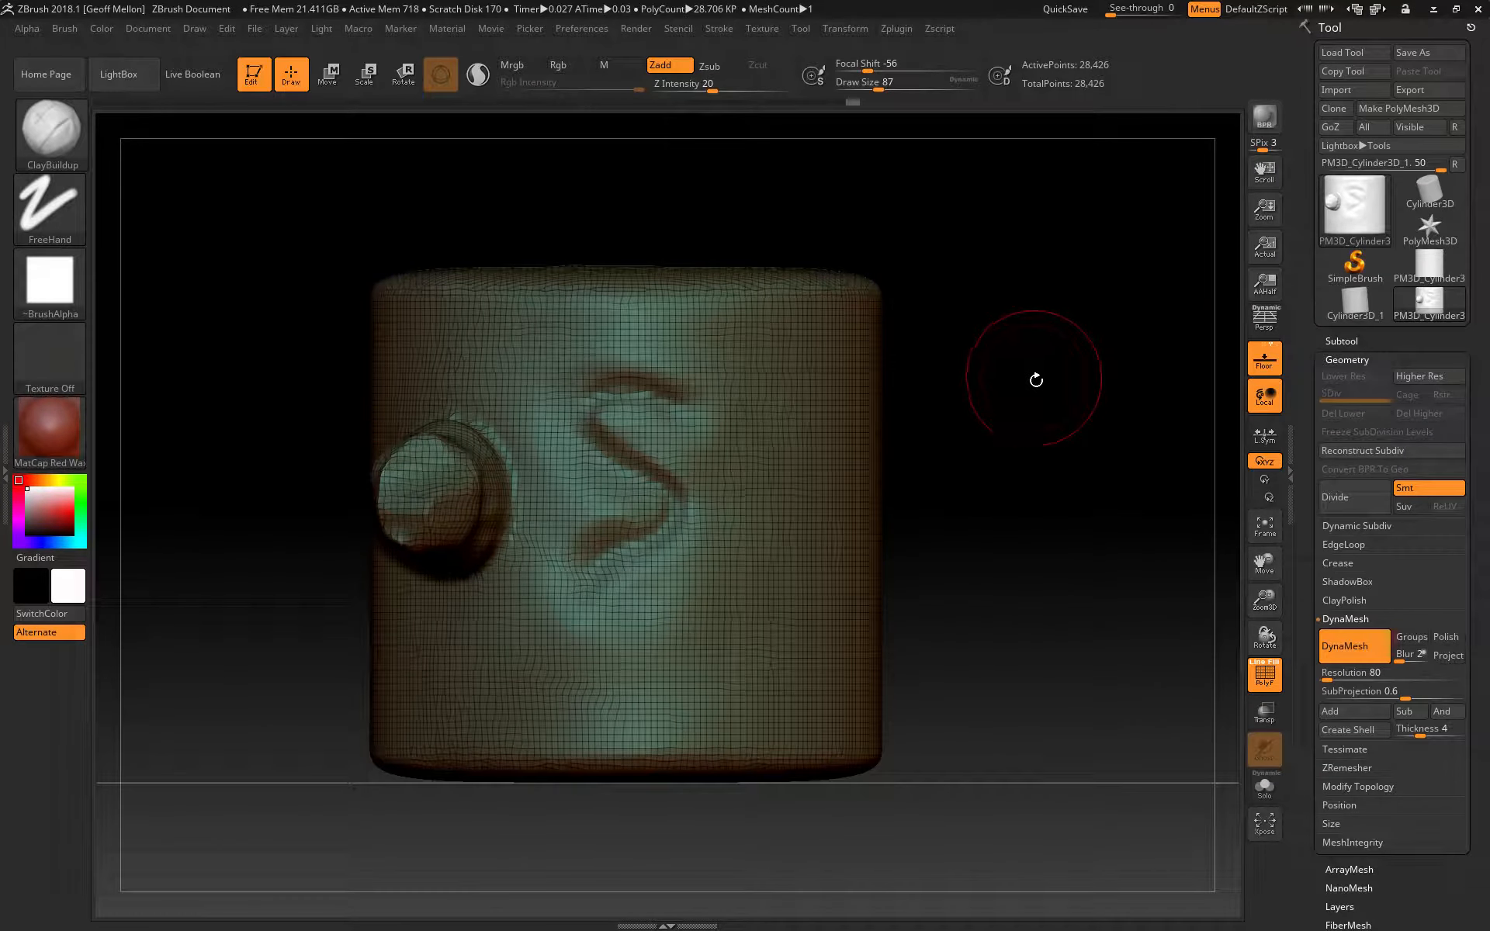
mouse_move(1155, 435)
mouse_down()
mouse_move(1180, 449)
mouse_move(1158, 456)
mouse_up()
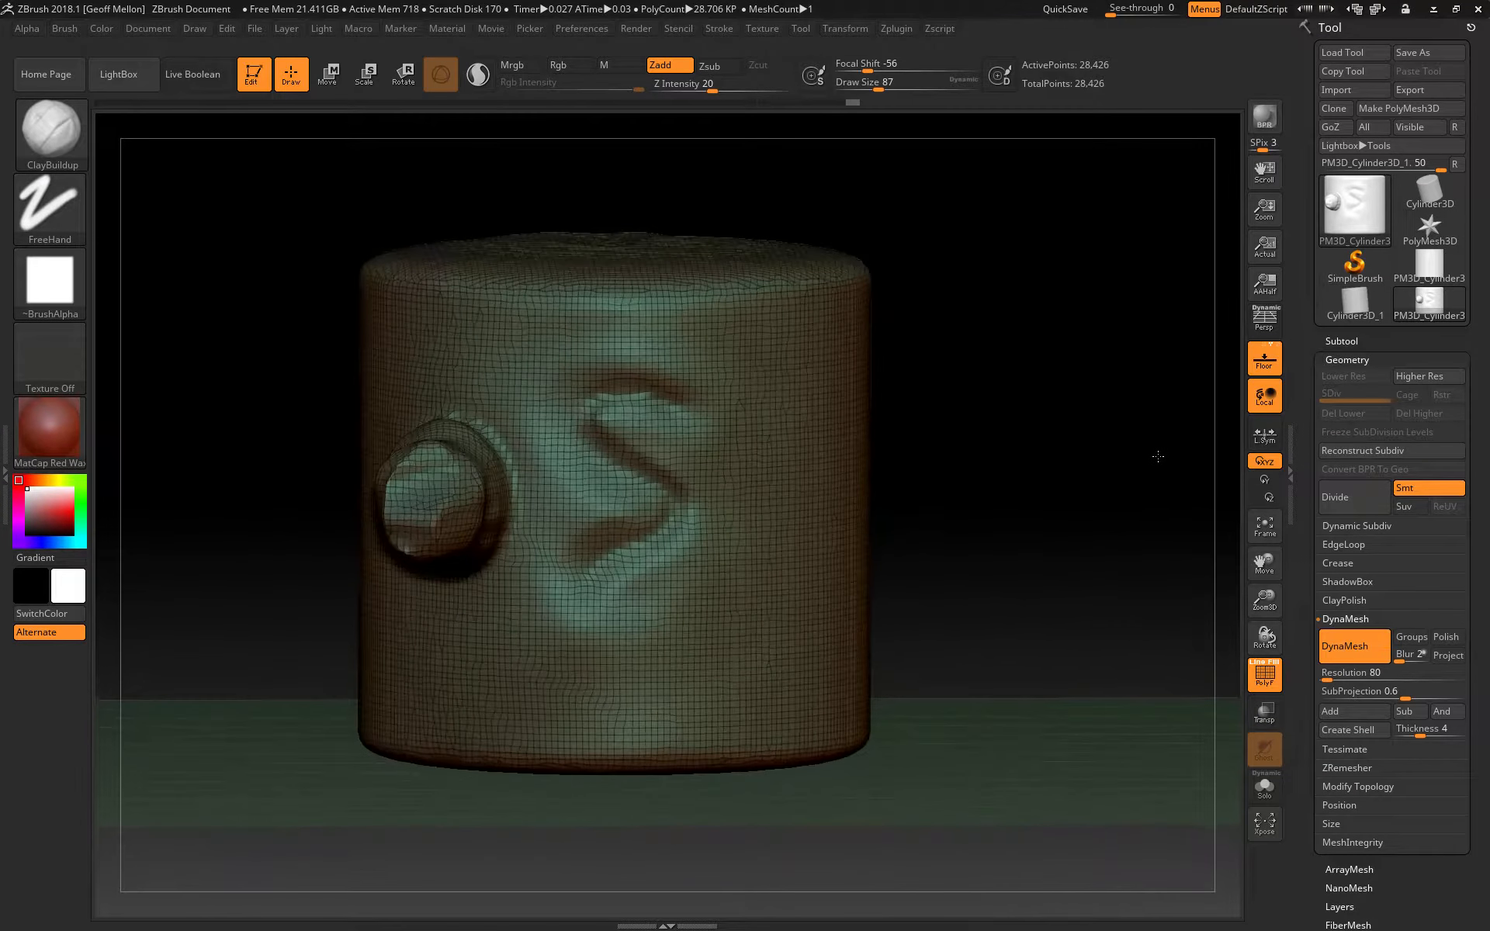
Undo the last DynaMesh remesh of the cylinder.
key(ctrl+z)
mouse_move(1107, 389)
mouse_down()
mouse_move(1064, 387)
mouse_move(1083, 388)
mouse_up()
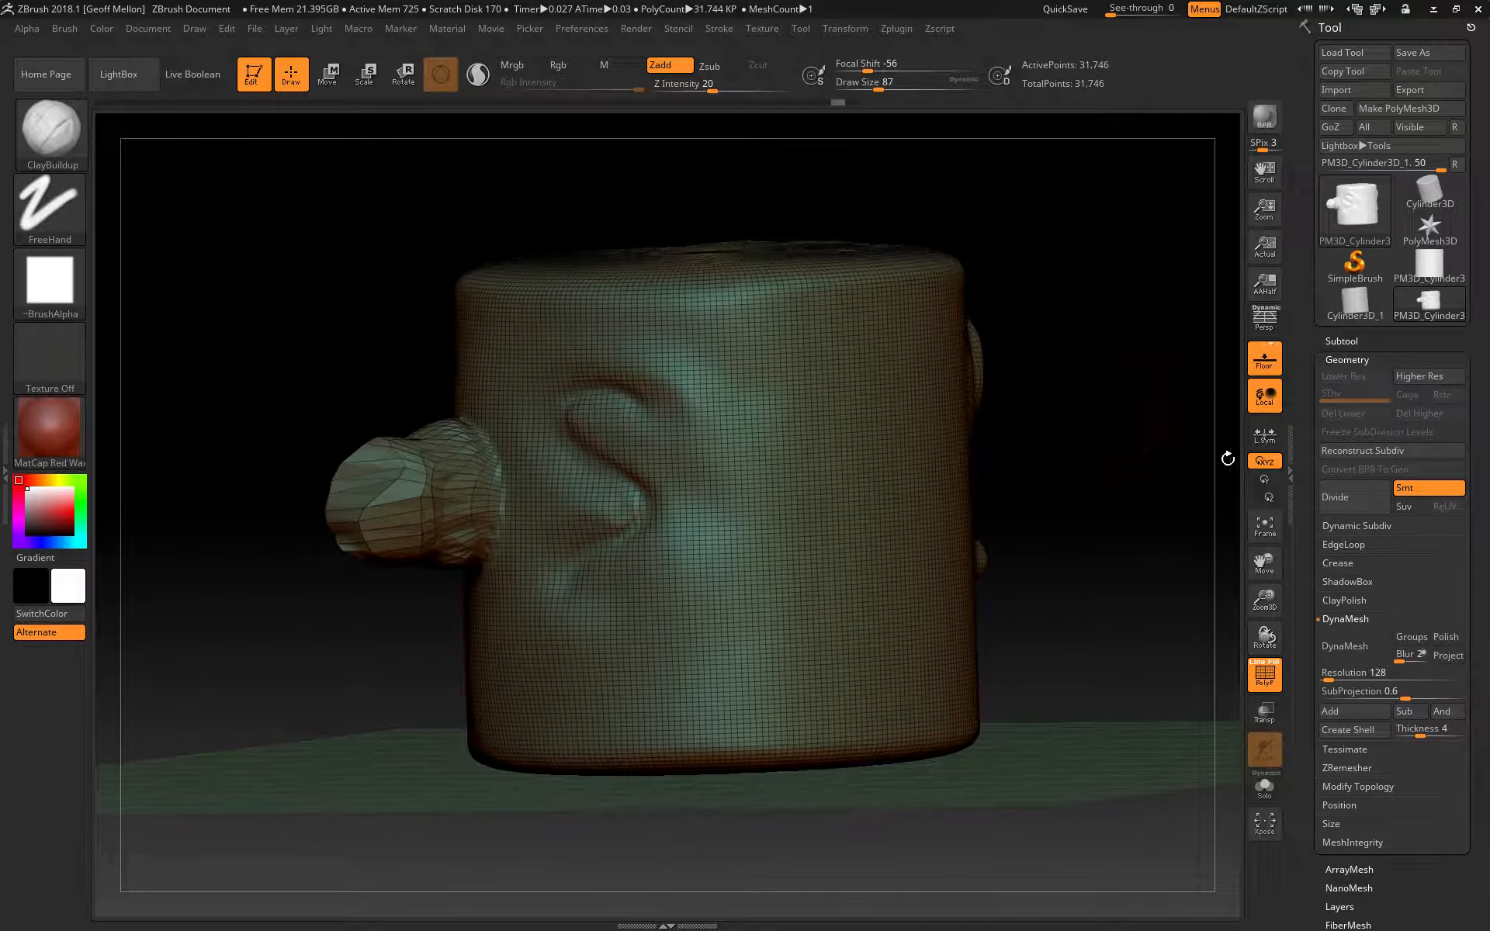
Try DynaMesh on the stretched cylinder at Resolution 128 and undo it.
click(1363, 674)
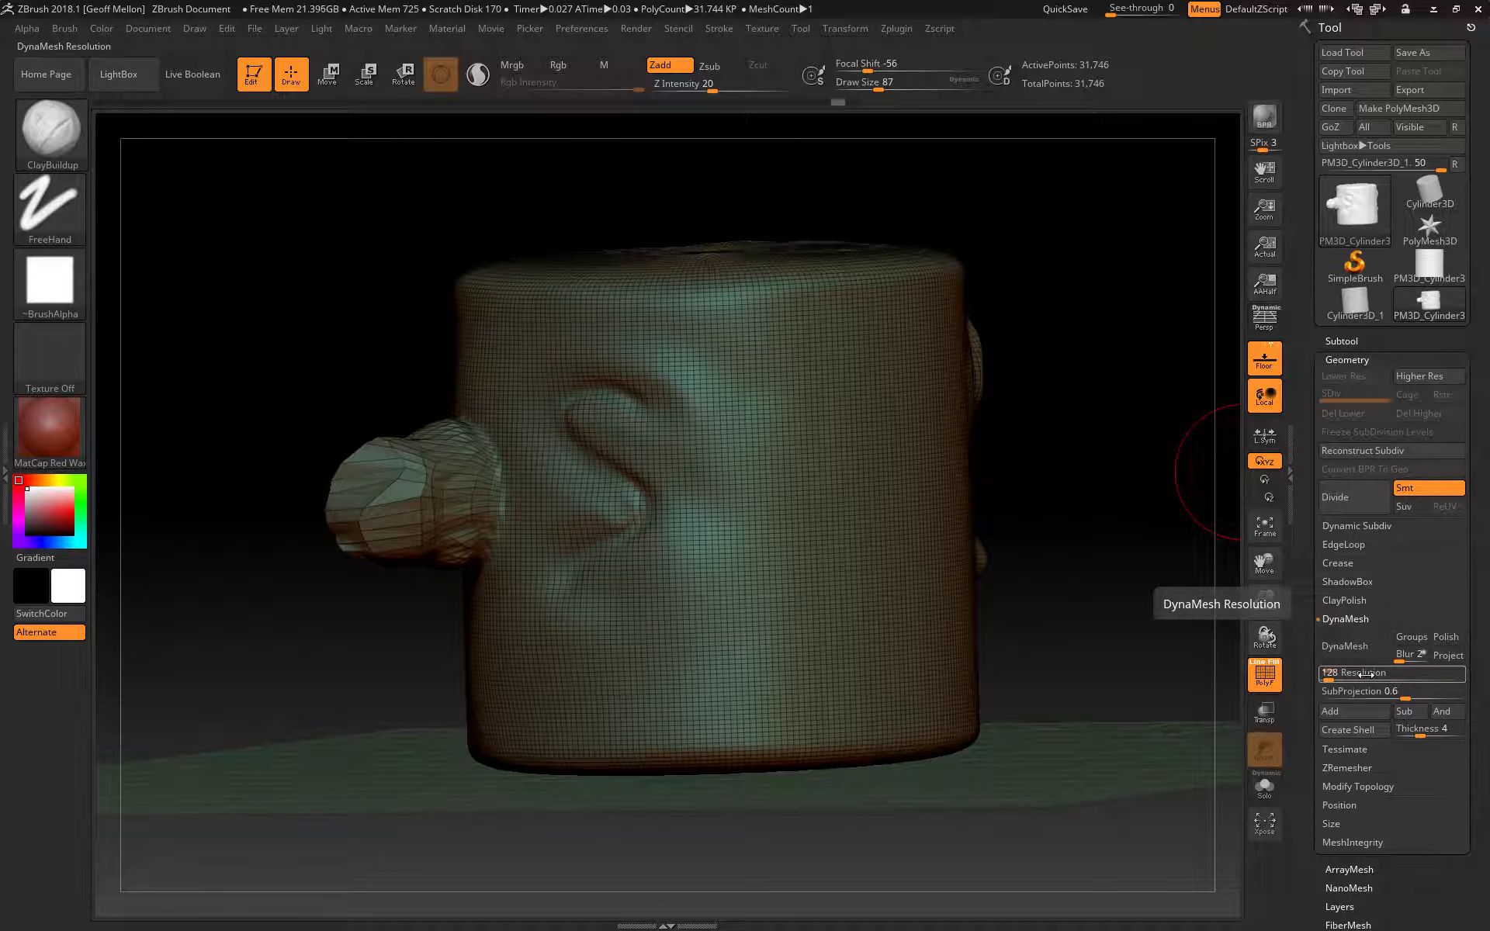
text(80)
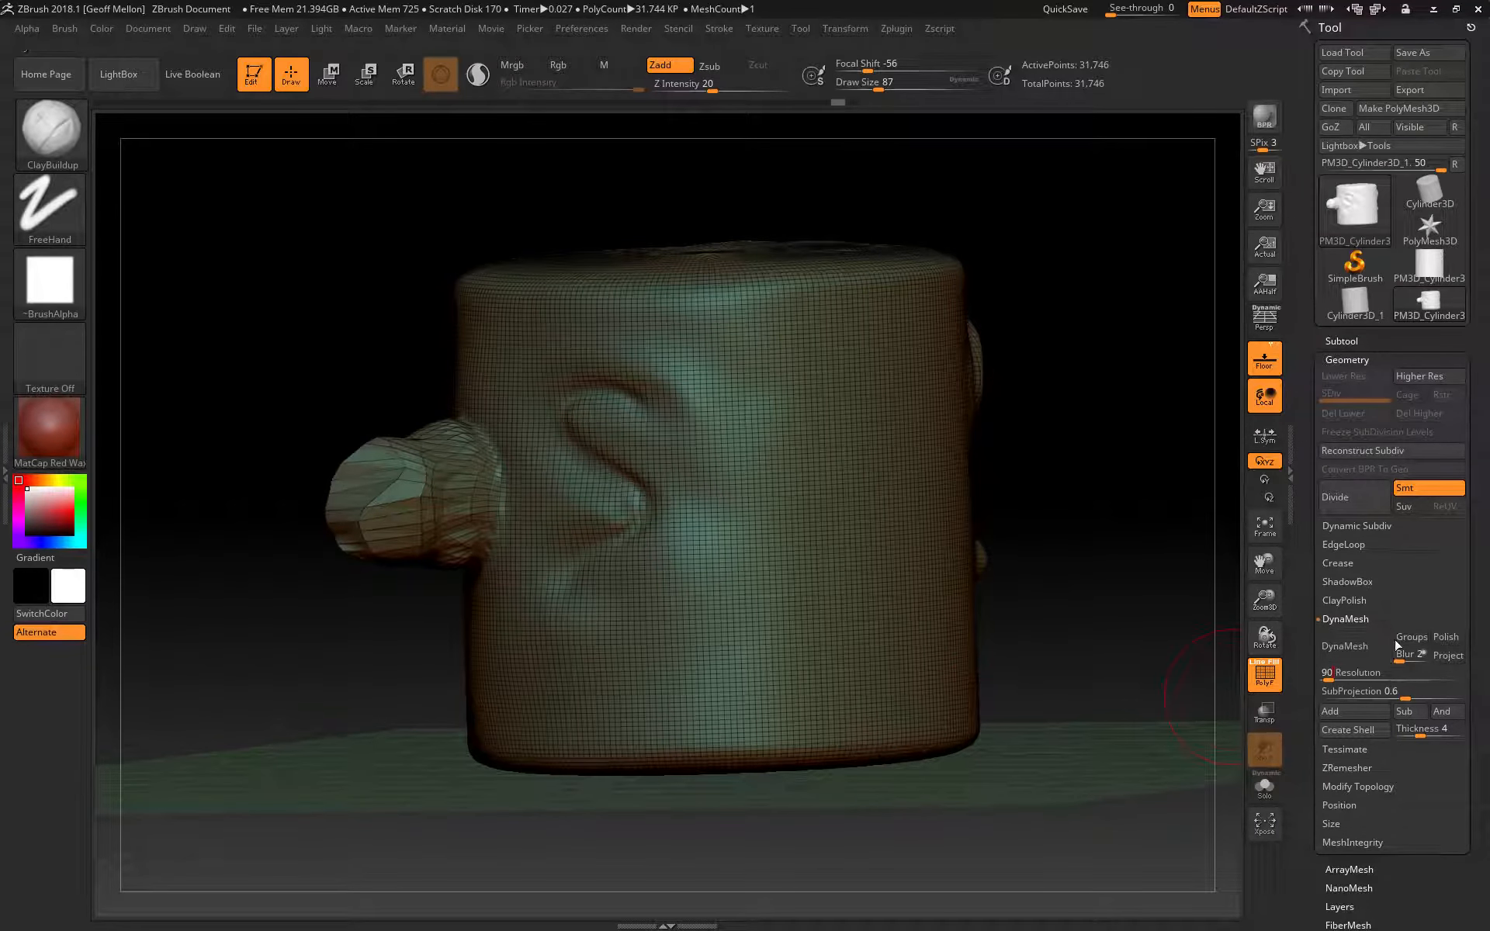
click(1354, 646)
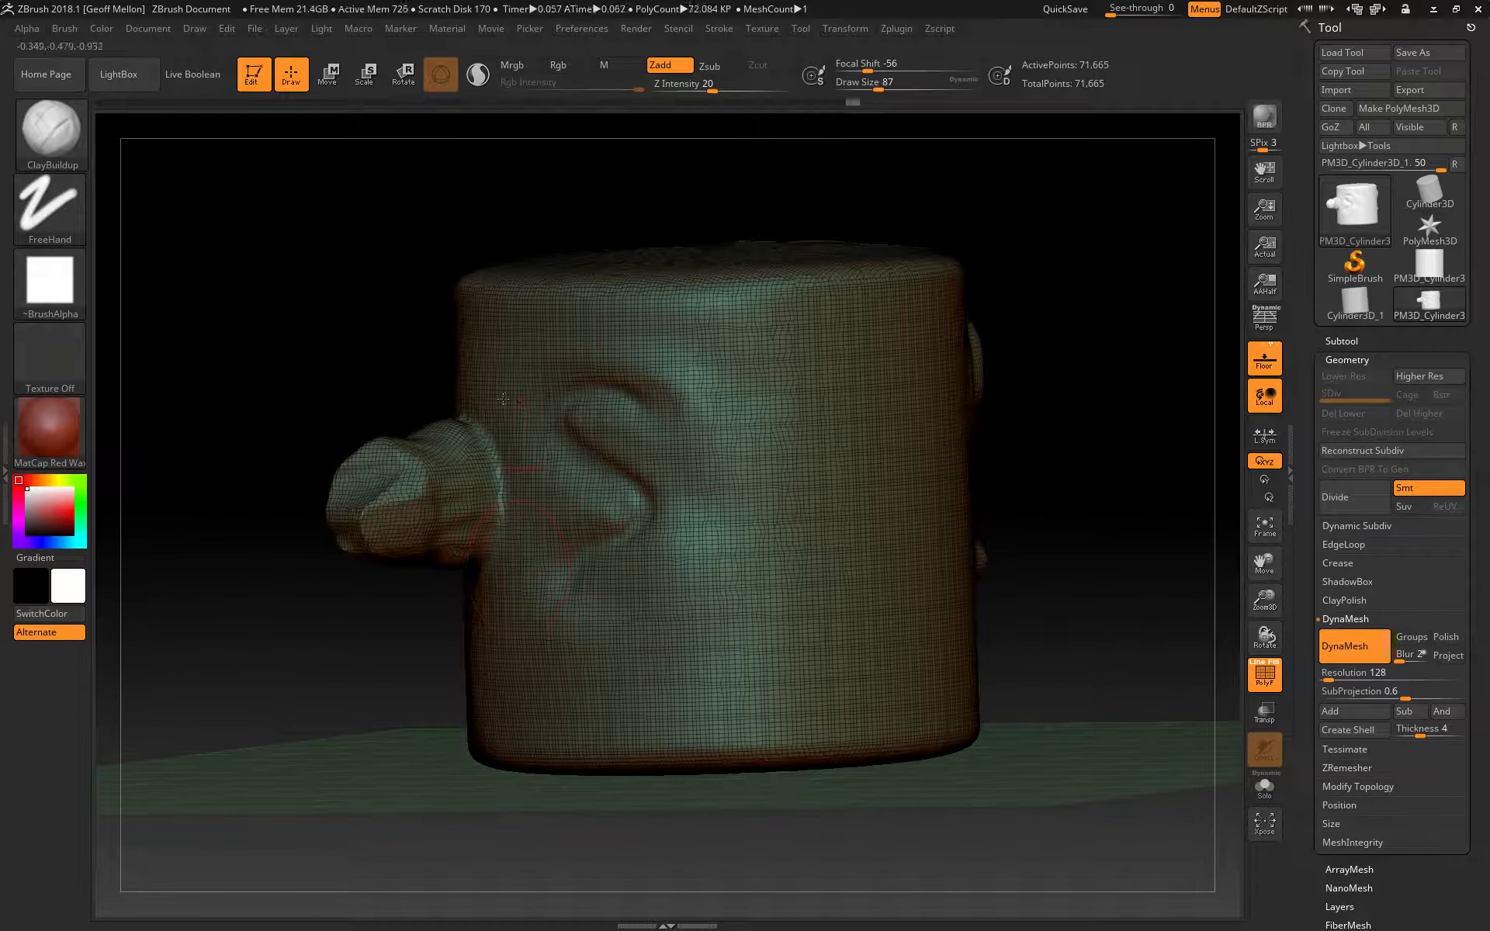
mouse_move(1109, 449)
mouse_down()
mouse_move(1161, 442)
mouse_move(968, 449)
mouse_move(1131, 436)
mouse_move(1075, 449)
mouse_up()
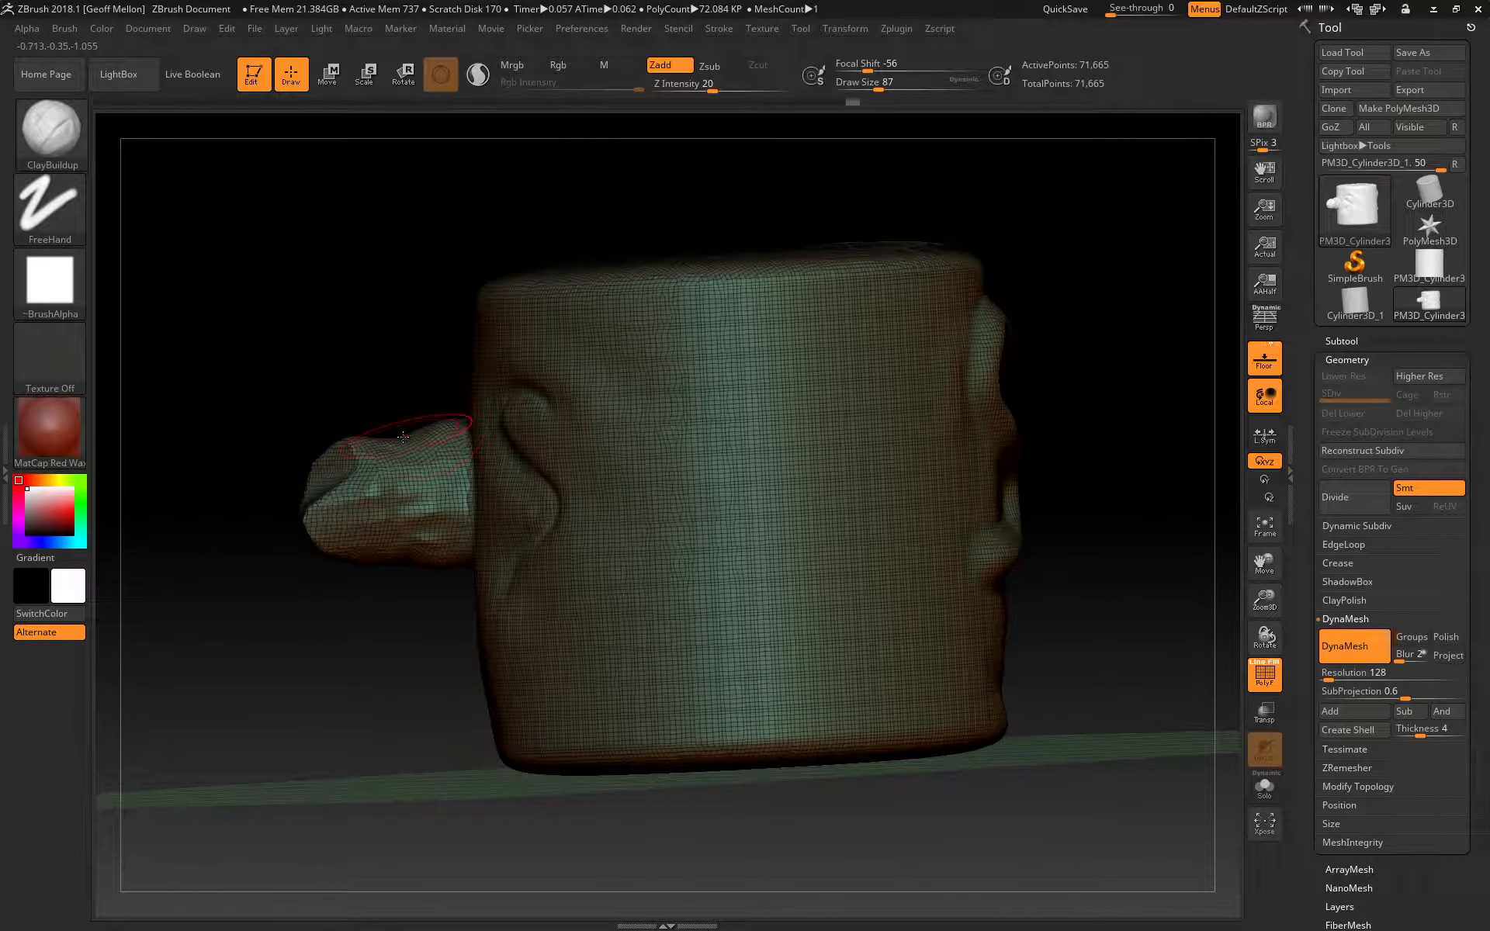
drag(353, 742, 375, 700)
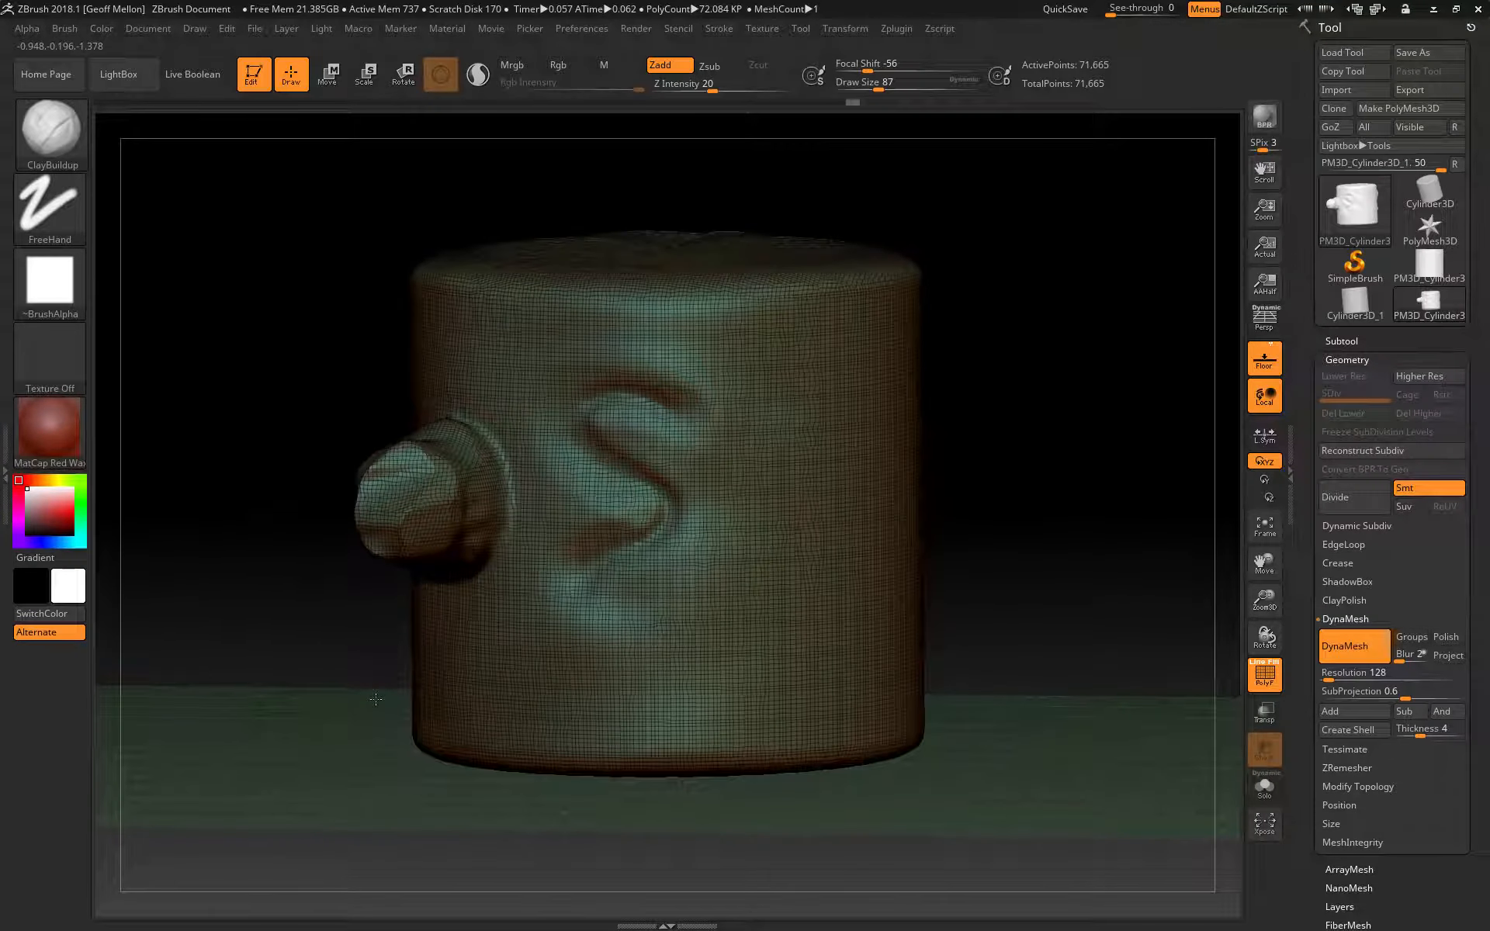
key(ctrl+z)
Set the DynaMesh Resolution to 88 and remesh the cylinder with its stretched knob.
click(1349, 673)
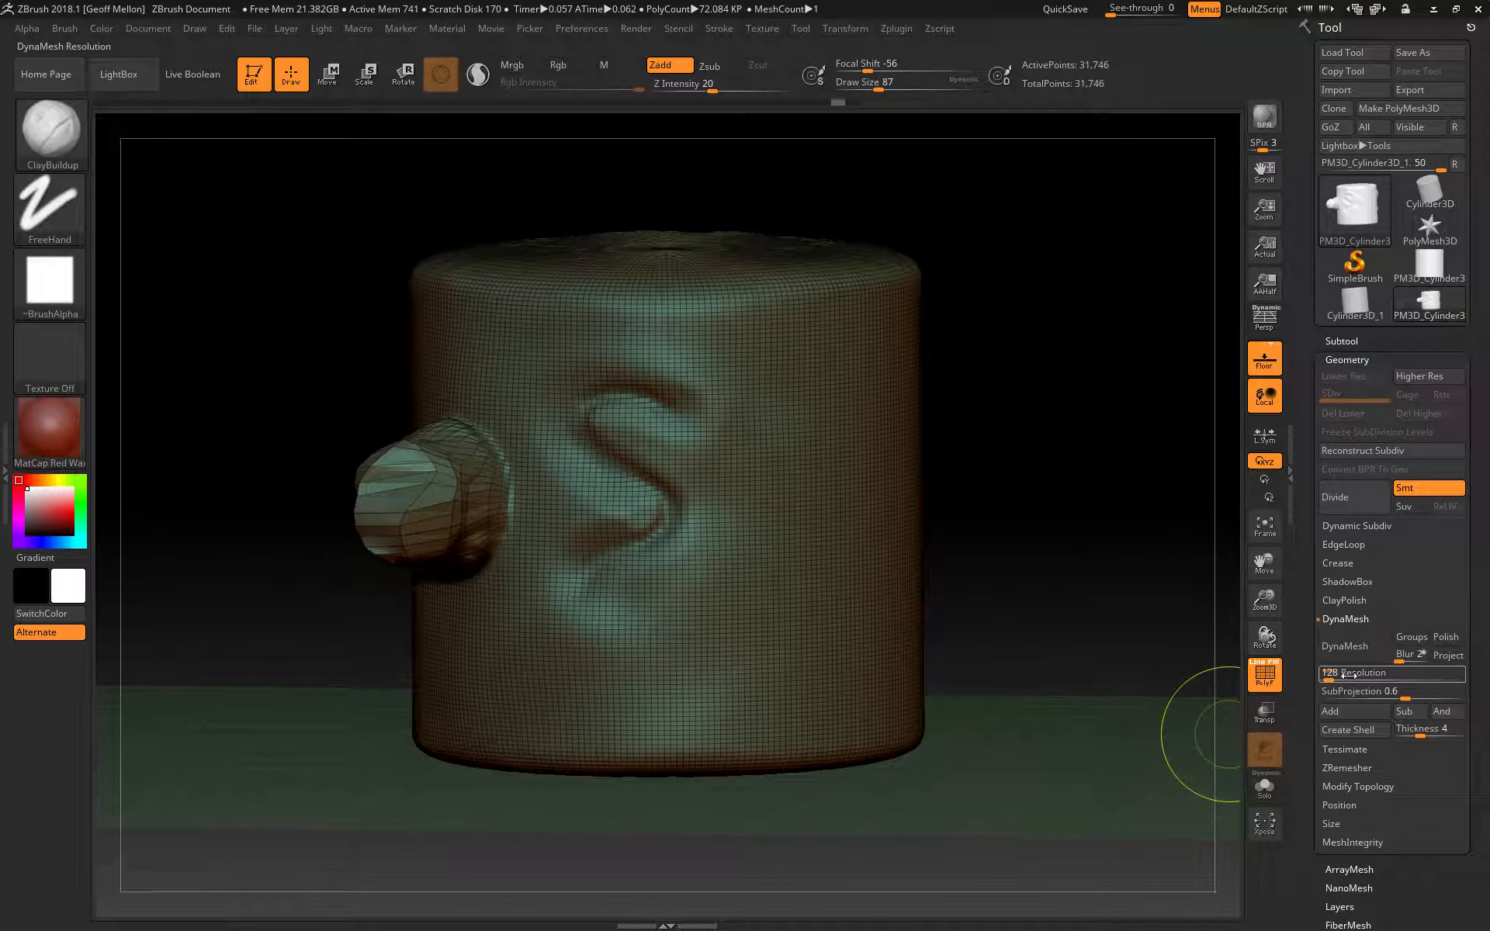
text(664)
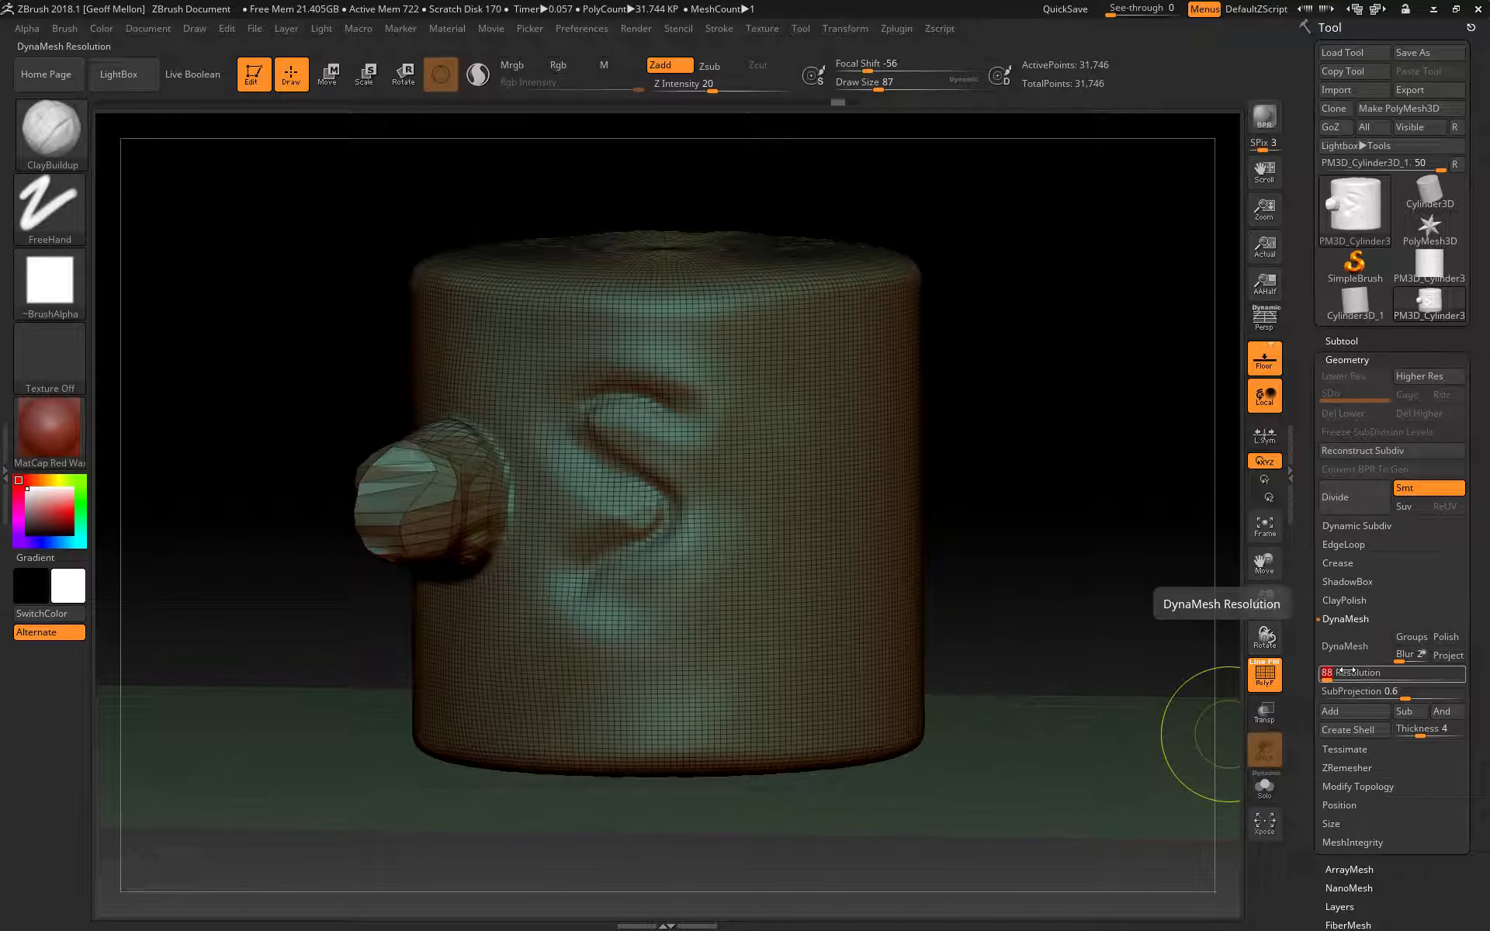
key(Return)
click(1354, 646)
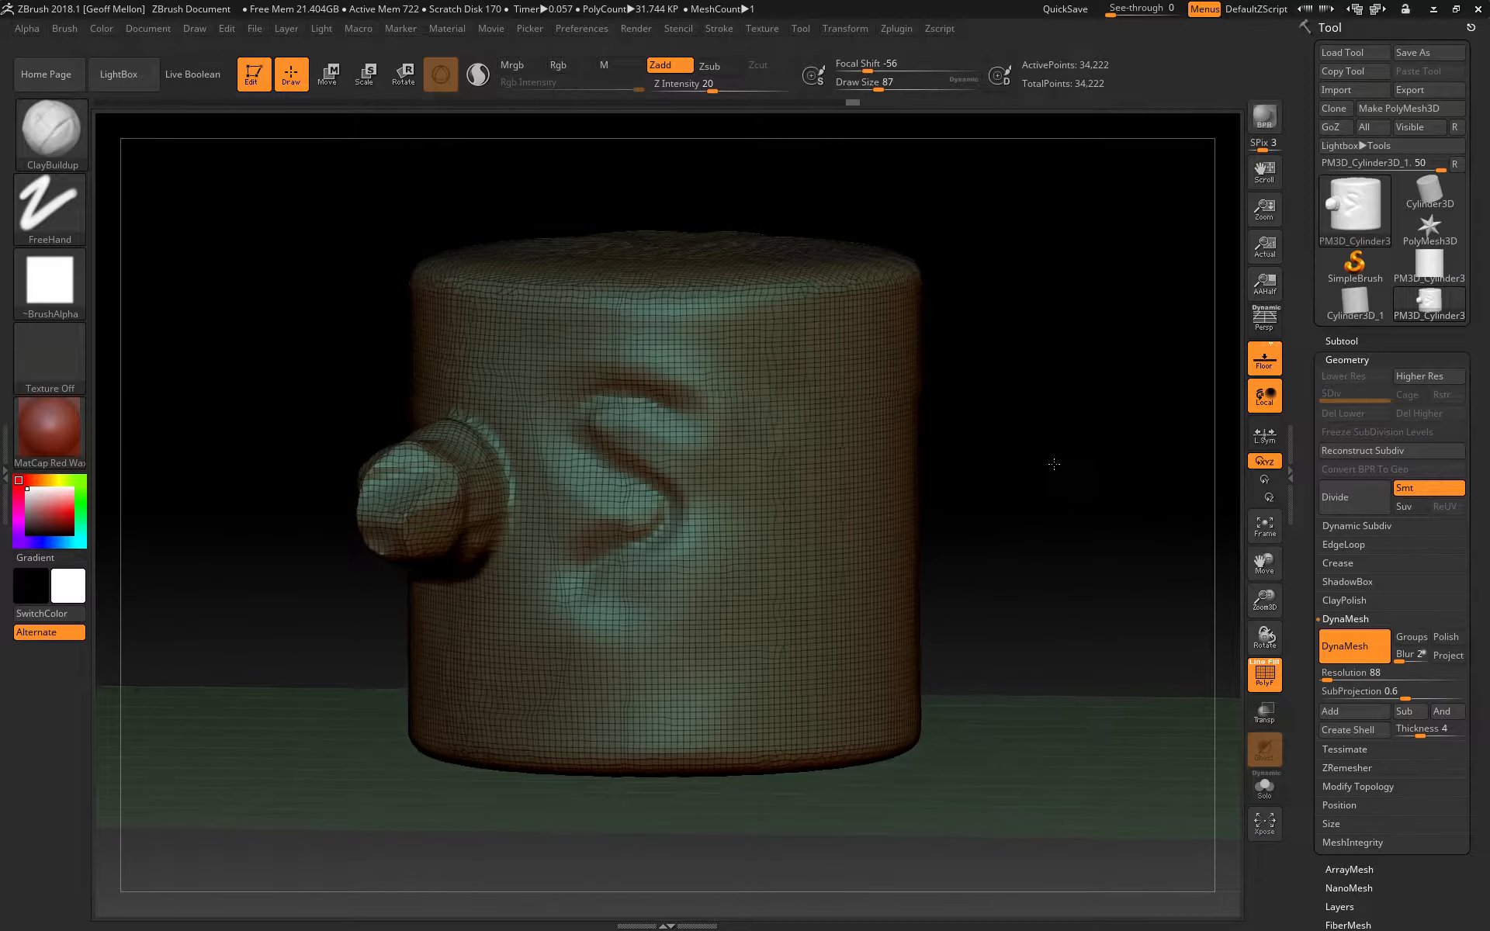
drag(1054, 464, 465, 497)
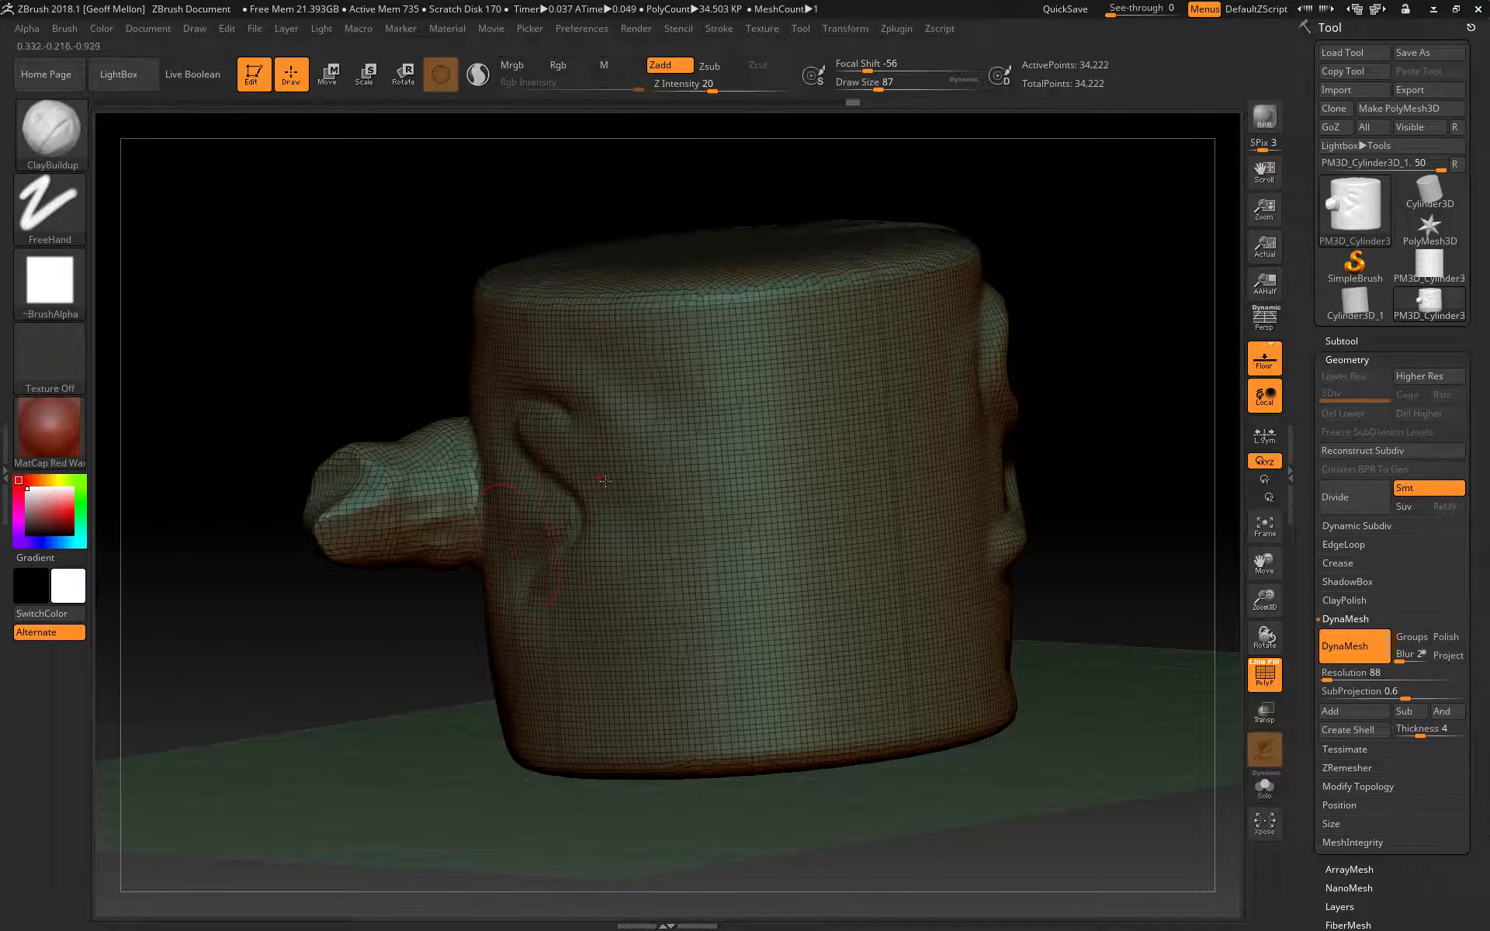
Carve a deep round hole into the cylinder's side with ClayBuildup and remesh it with DynaMesh.
mouse_move(777, 443)
mouse_down()
mouse_move(766, 484)
mouse_move(745, 475)
mouse_move(755, 467)
mouse_move(718, 470)
mouse_up()
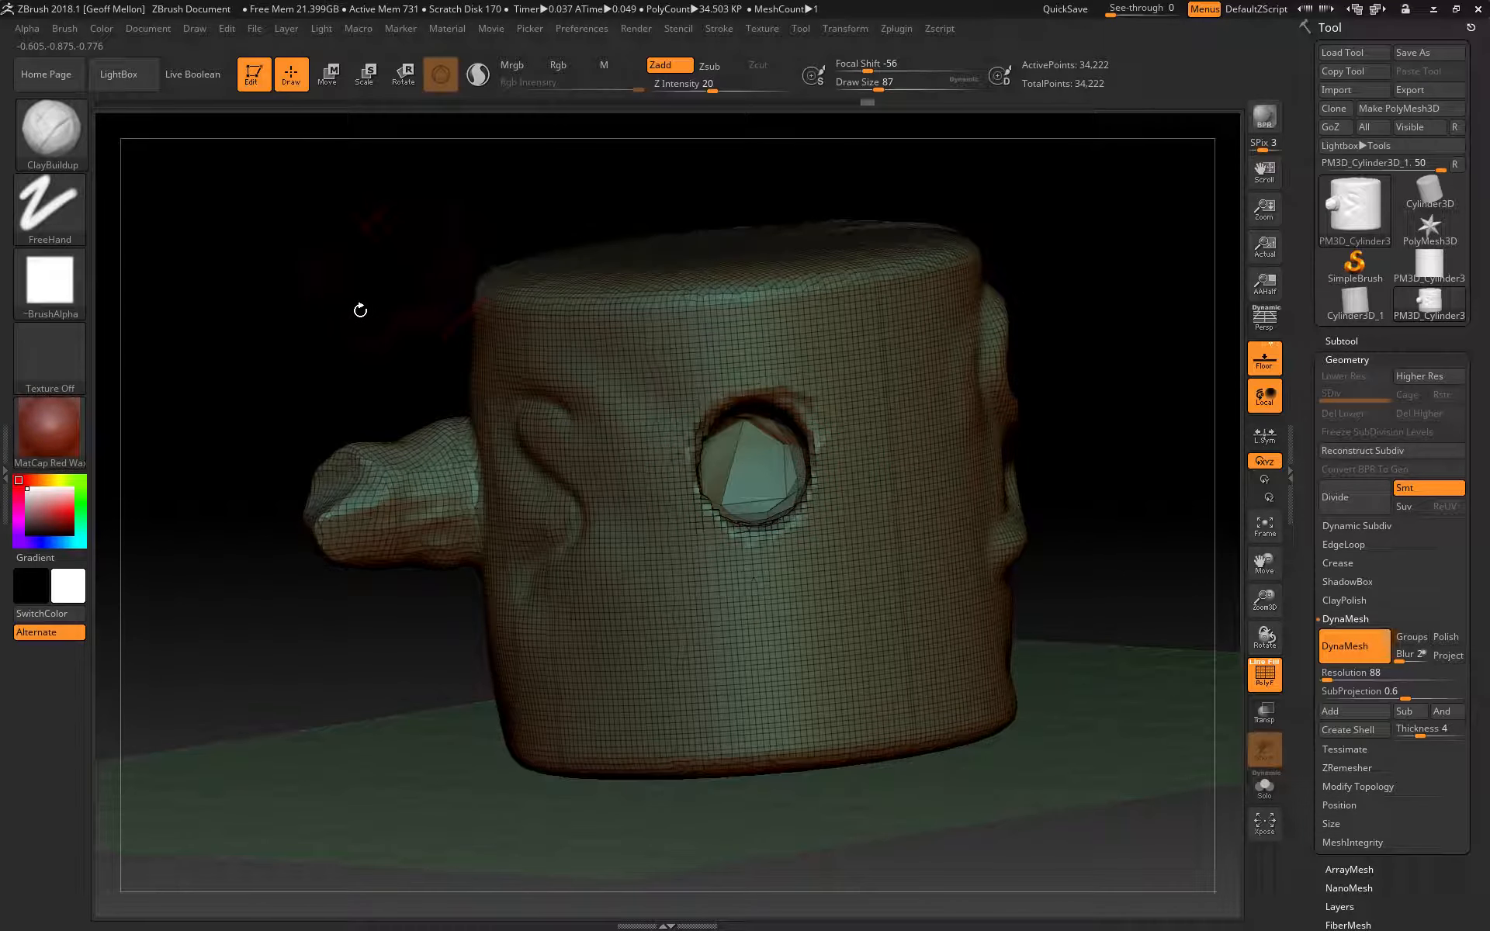
ctrl+drag(258, 190, 262, 237)
mouse_move(259, 325)
ctrl+mouse_down()
mouse_move(240, 390)
mouse_move(163, 394)
mouse_move(336, 249)
mouse_move(190, 393)
mouse_move(198, 237)
mouse_move(155, 329)
mouse_move(279, 396)
mouse_move(205, 415)
ctrl+mouse_up()
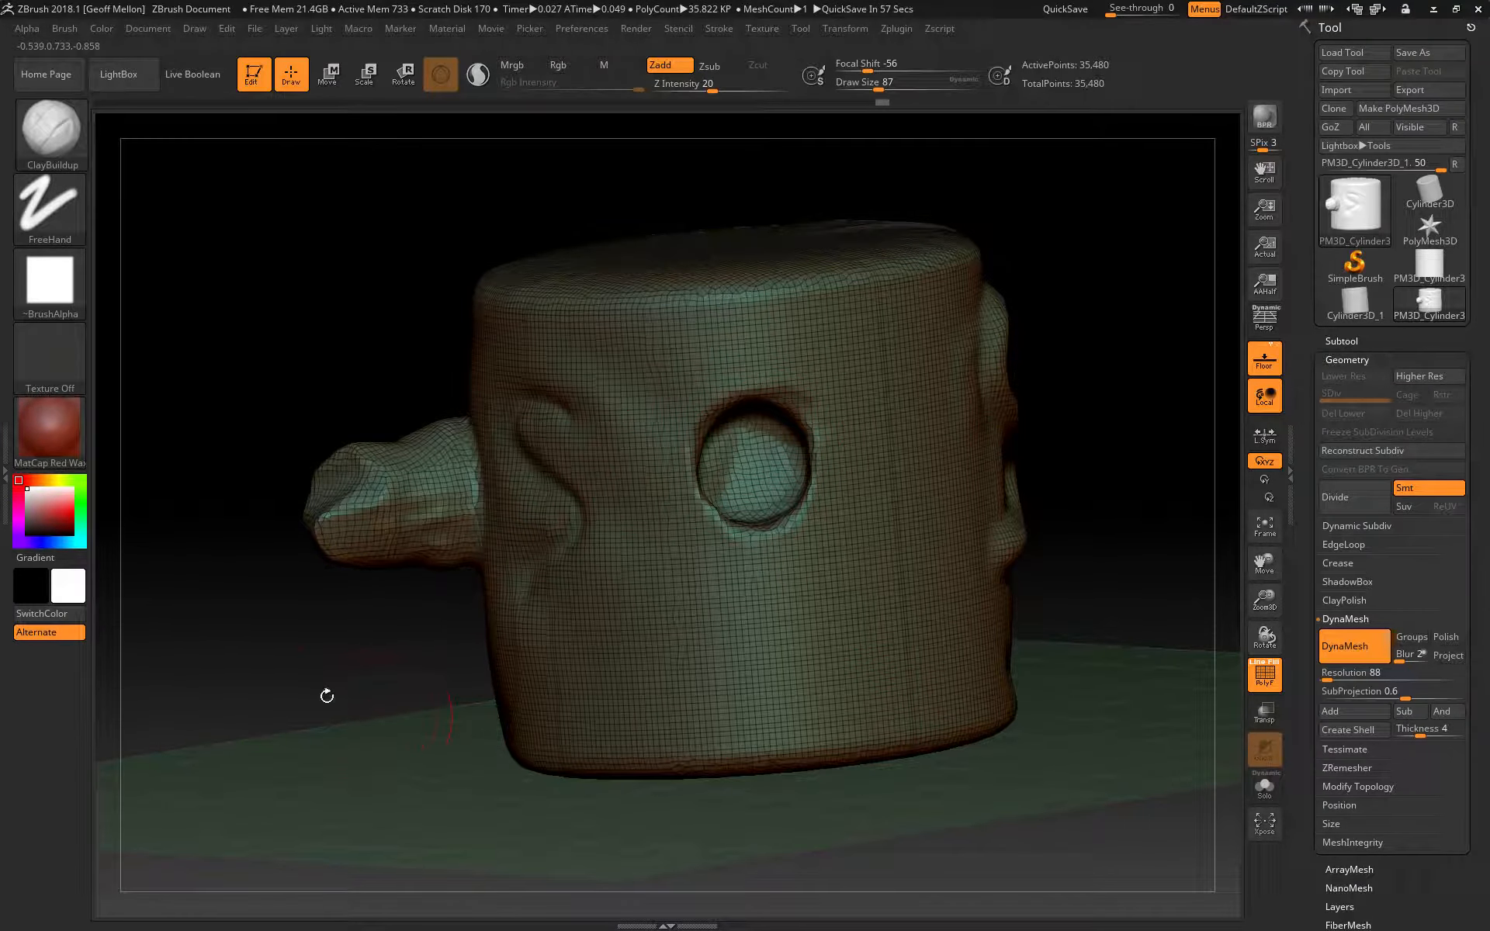
Switch to the TrimDynamic brush and flatten the end of the protruding knob.
mouse_move(327, 695)
mouse_down()
mouse_move(296, 649)
mouse_move(296, 538)
mouse_move(311, 514)
mouse_move(285, 528)
mouse_move(298, 537)
mouse_move(324, 516)
mouse_move(325, 576)
mouse_up()
key(b)
key(t)
key(d)
key(shift)
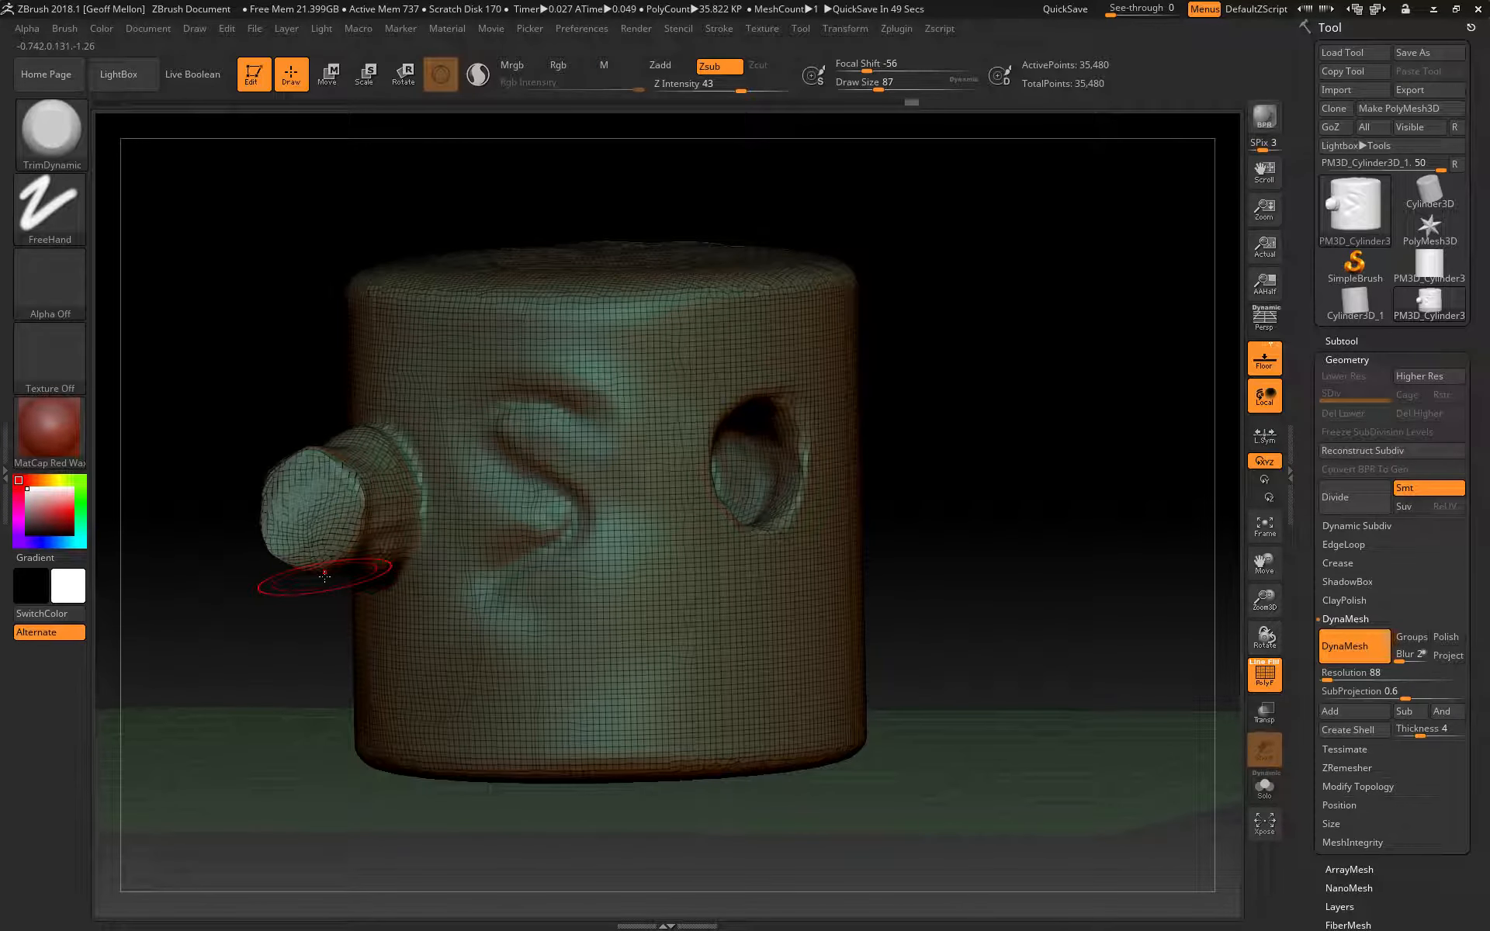
Switch to the SnakeHook brush and pull a long curled tail out of the cylinder's wall below the hole.
click(85, 170)
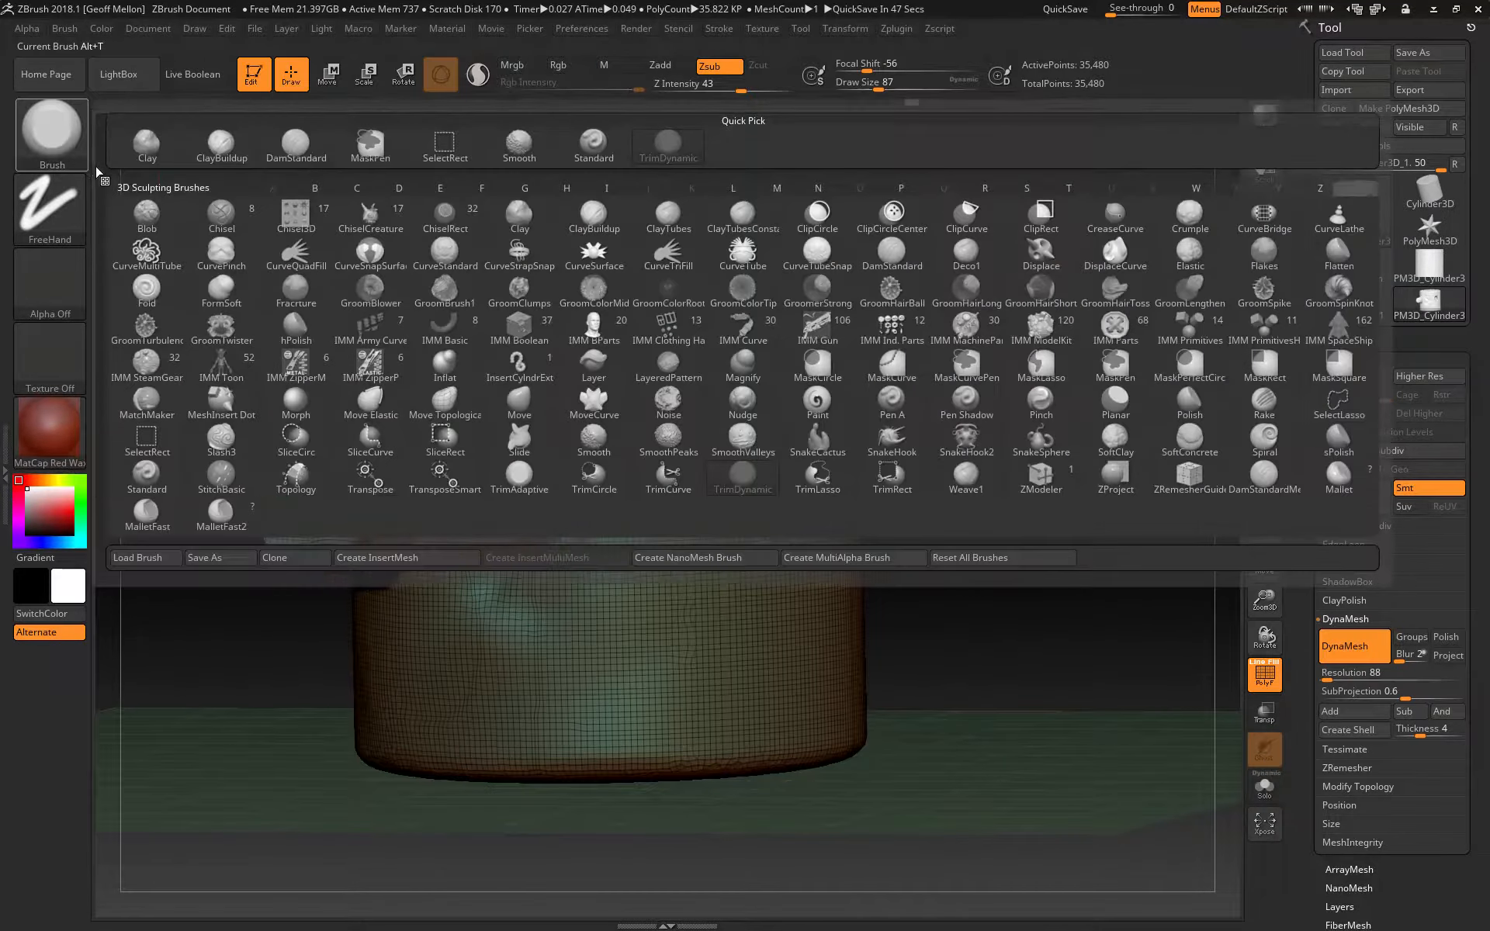
key(b)
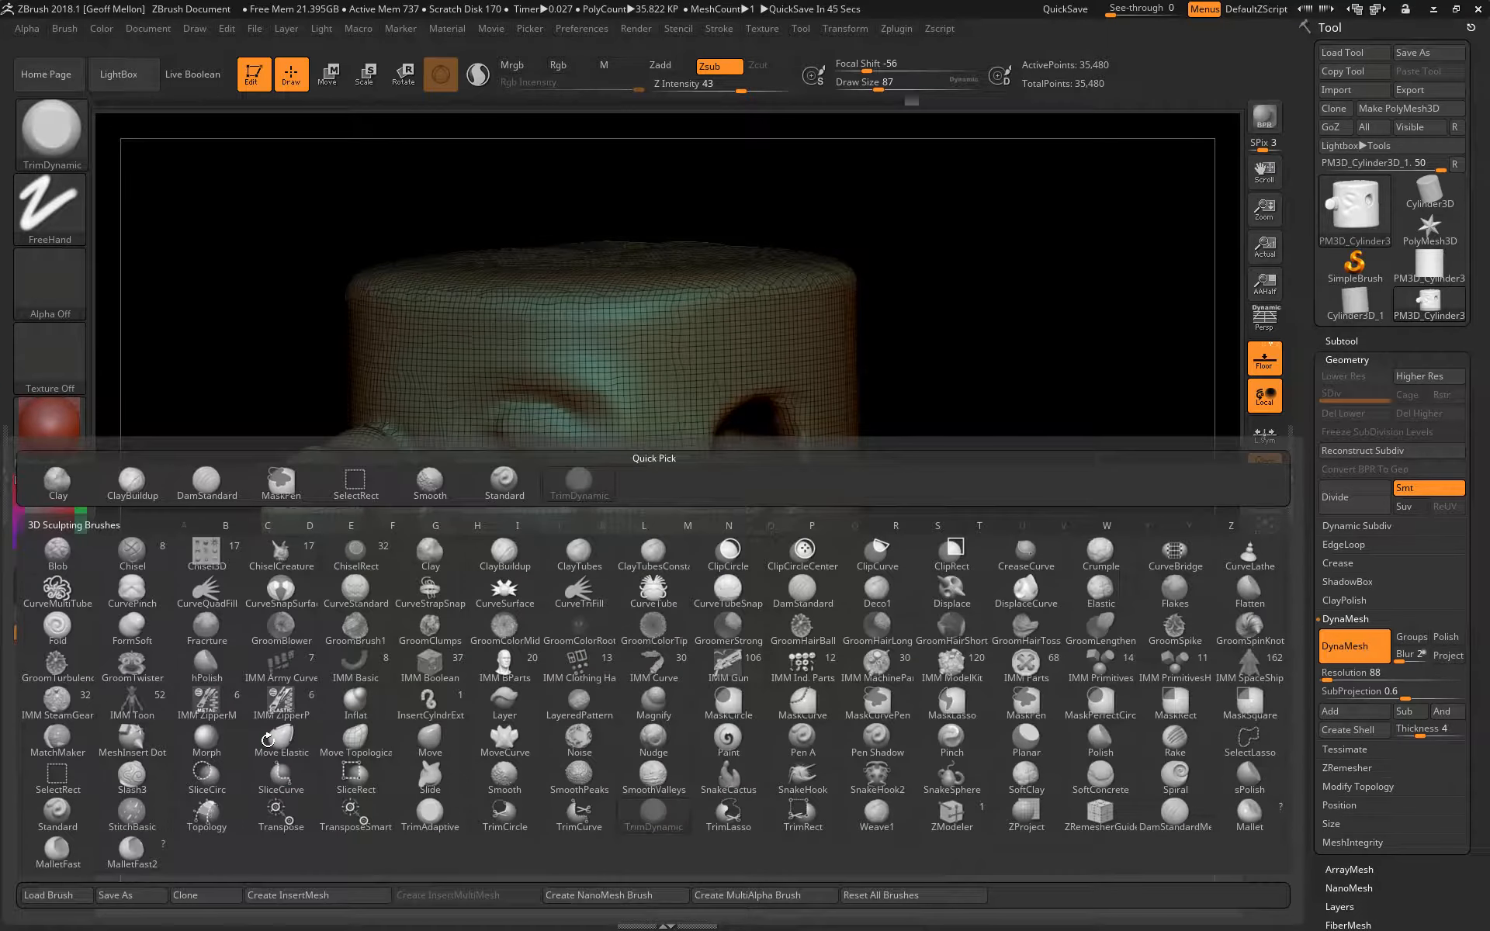
key(s)
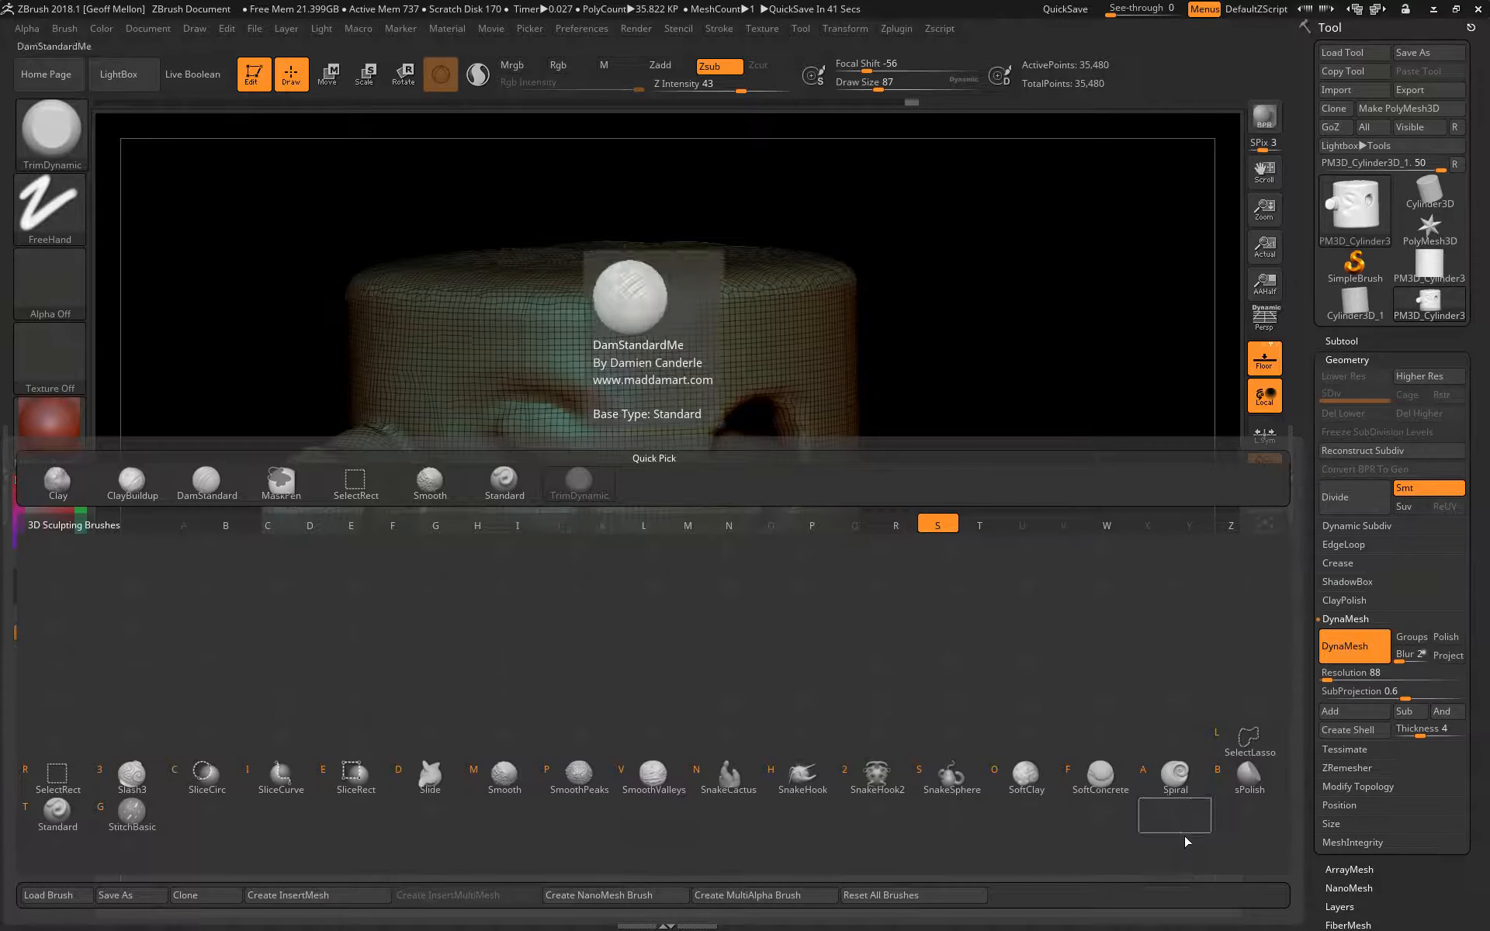
click(813, 781)
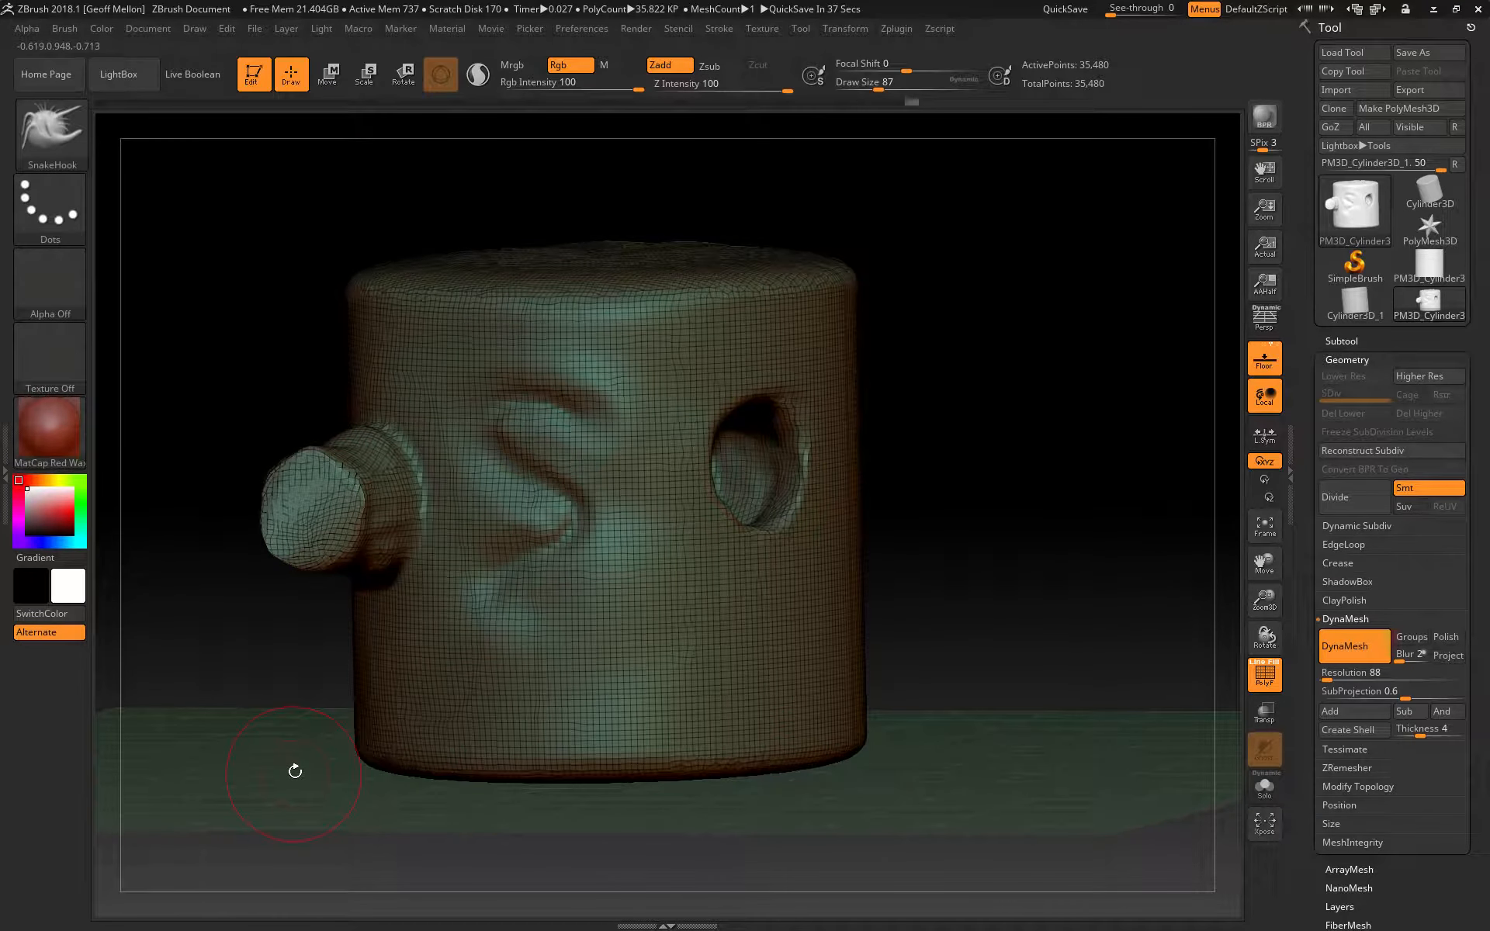
mouse_move(788, 594)
mouse_down()
mouse_move(874, 481)
mouse_move(1055, 464)
mouse_move(757, 680)
mouse_up()
mouse_move(277, 328)
mouse_down()
mouse_move(240, 297)
mouse_move(286, 336)
mouse_move(275, 333)
mouse_up()
drag(275, 332, 281, 319)
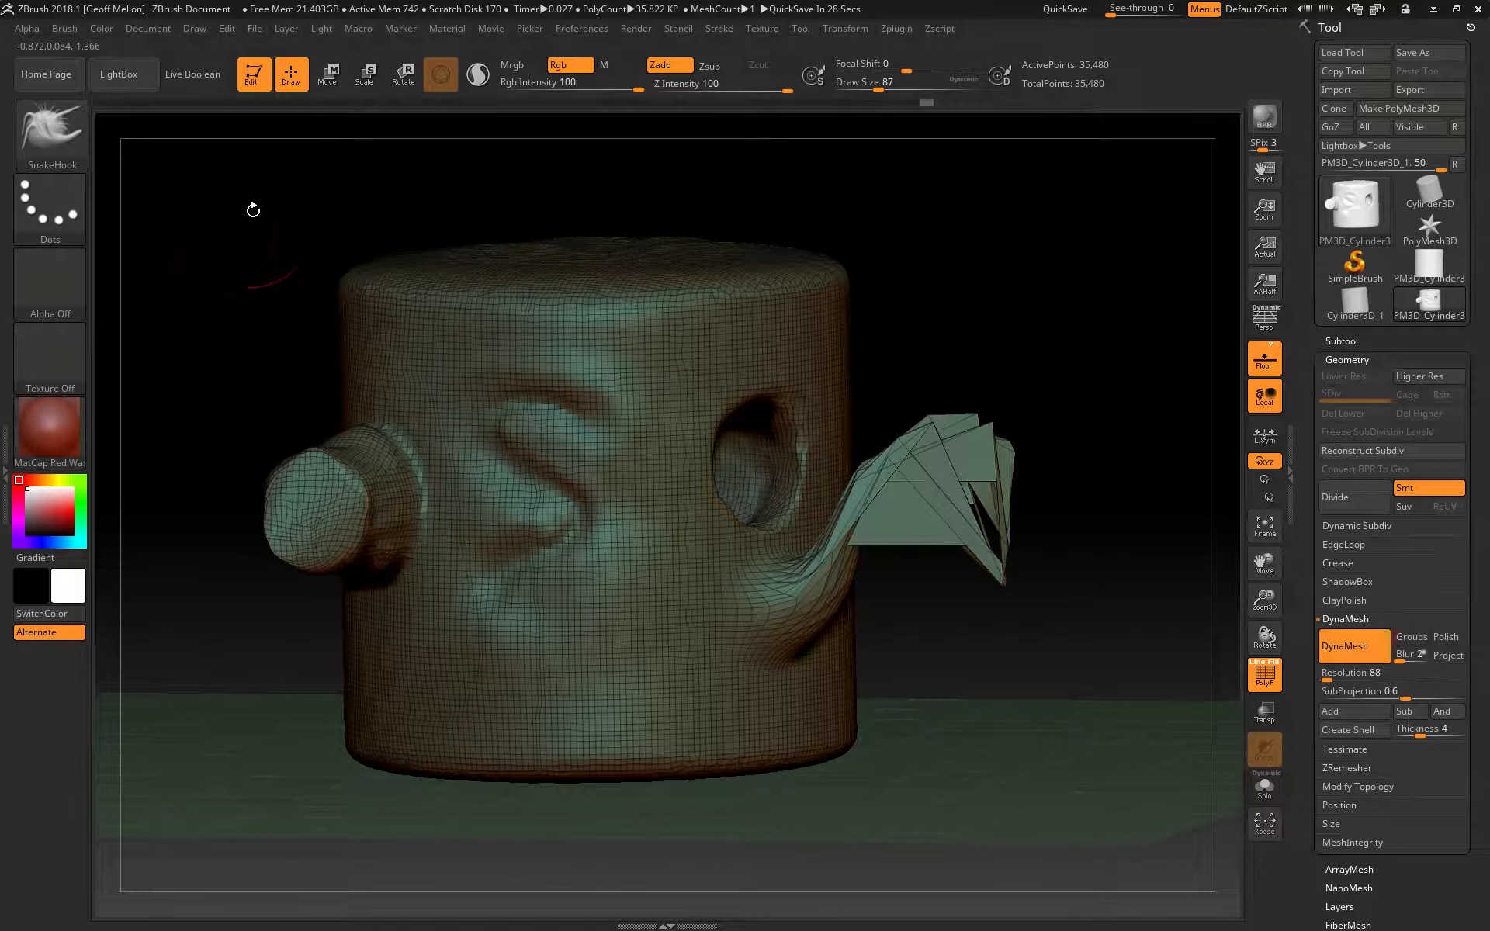
Pull three horns out of the cylinder's upper rim with SnakeHook and remesh the stretched geometry with DynaMesh.
drag(366, 283, 246, 204)
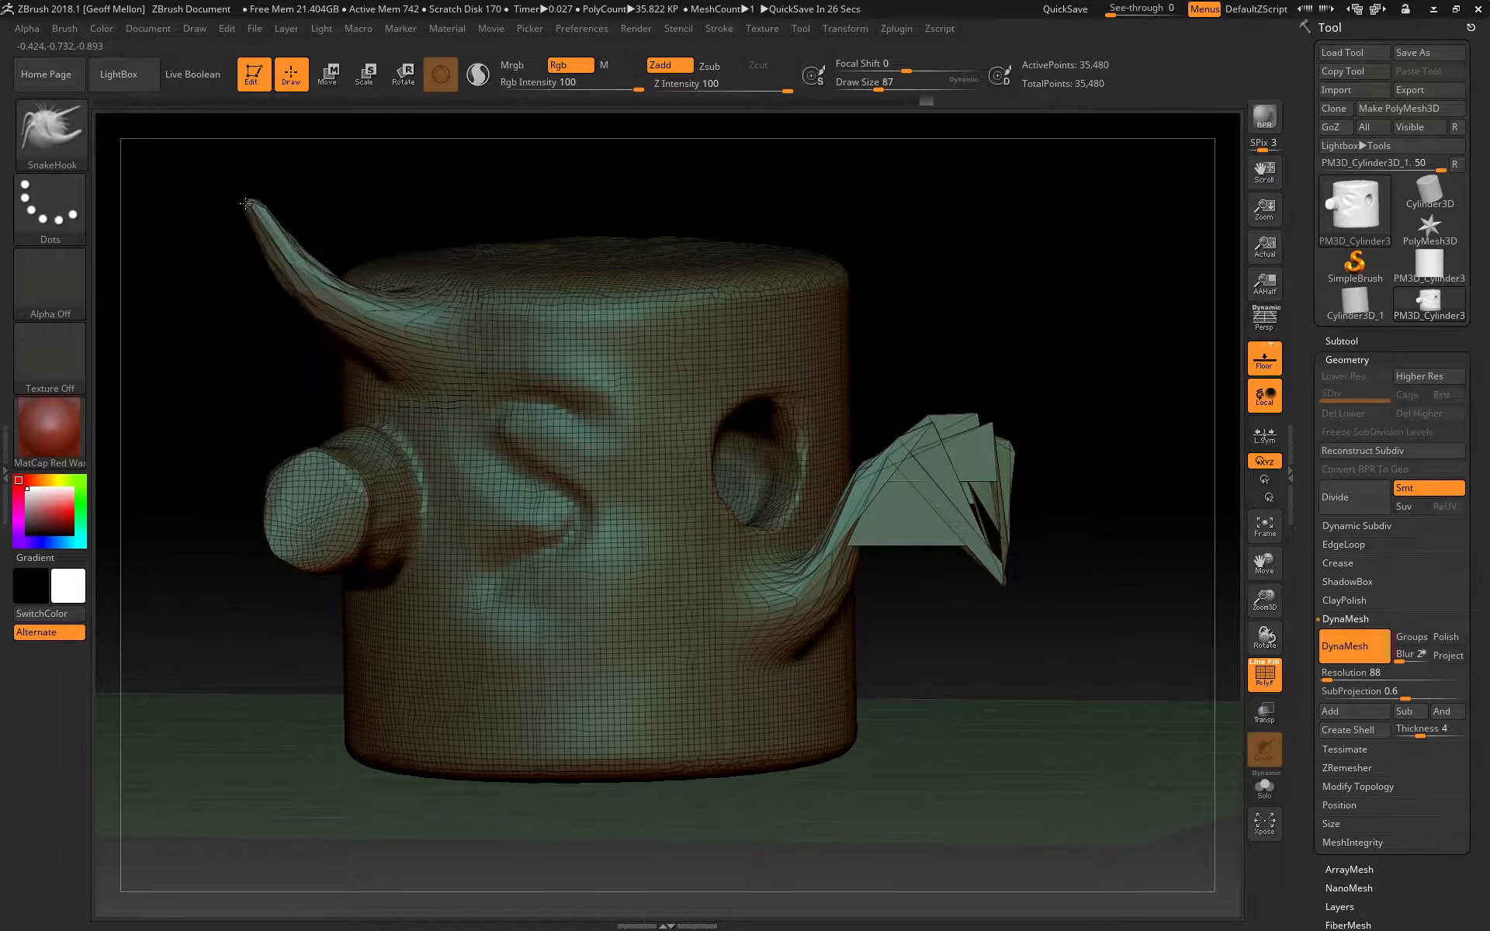
drag(630, 326, 643, 204)
drag(764, 342, 821, 183)
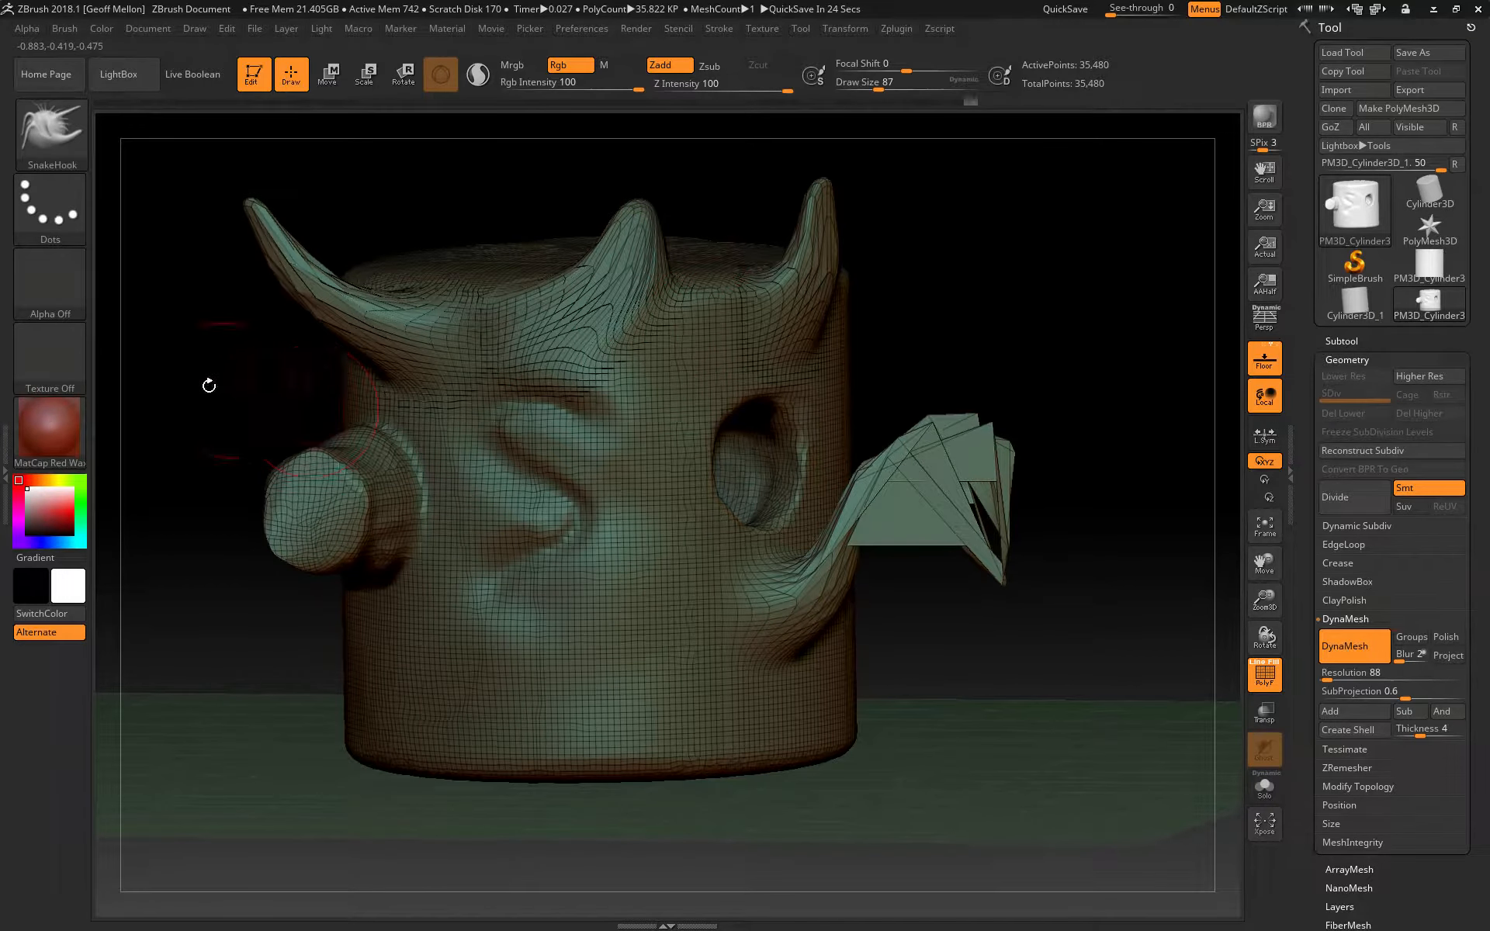
key(ctrl)
ctrl+drag(193, 285, 152, 452)
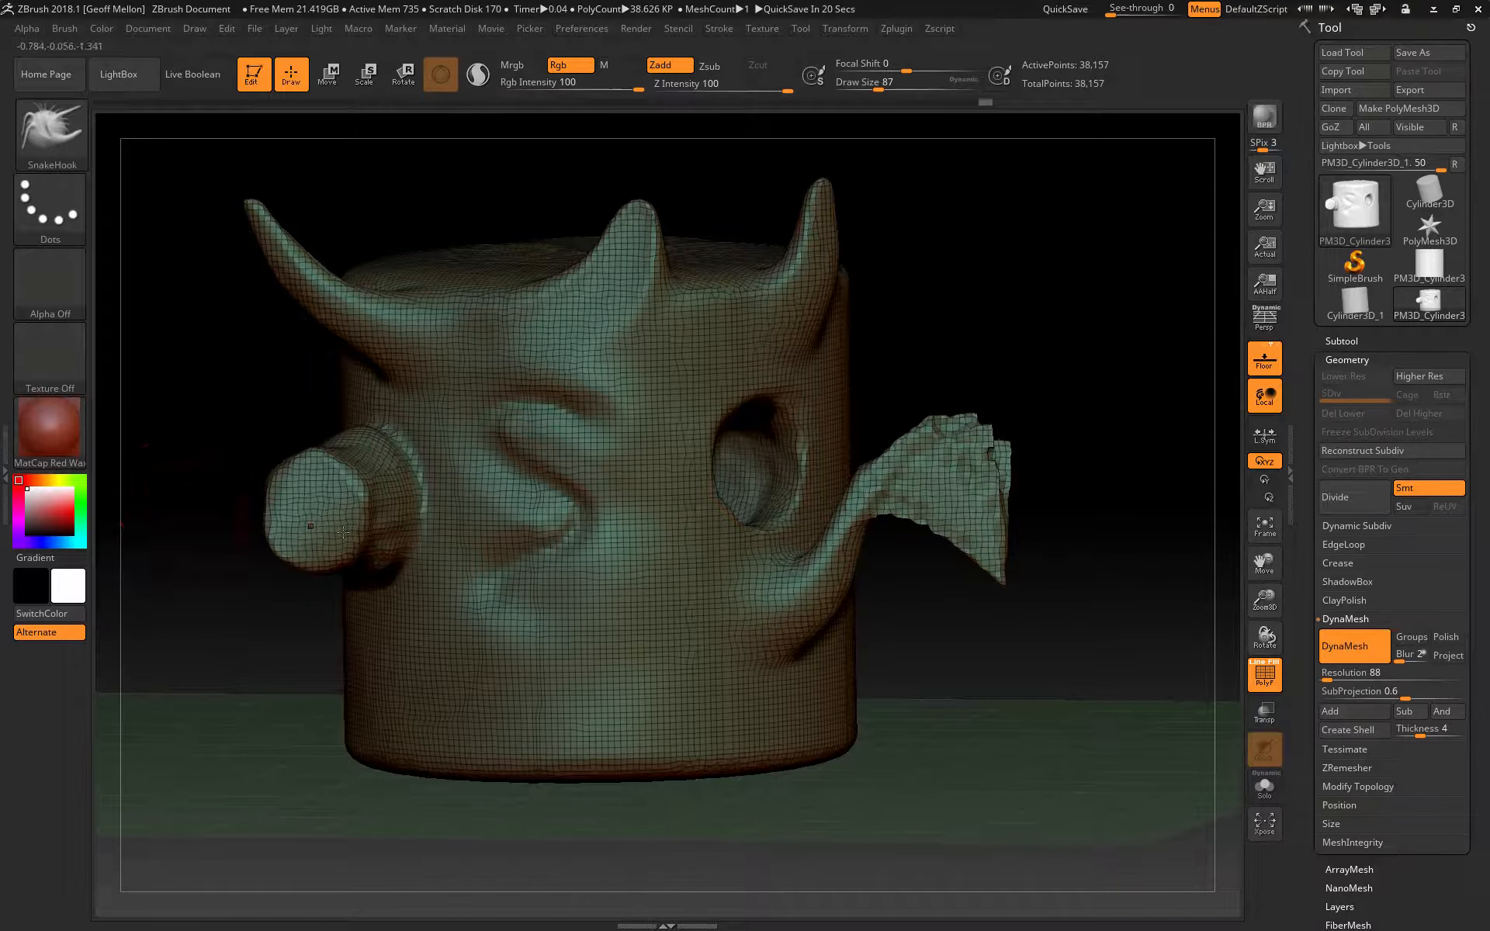
Smooth the ragged curled tail and the horns on the rim.
mouse_move(925, 526)
shift+mouse_down()
mouse_move(920, 508)
mouse_move(961, 506)
mouse_move(937, 446)
mouse_move(924, 475)
mouse_move(961, 486)
mouse_move(887, 506)
shift+mouse_up()
shift+click(934, 421)
mouse_move(990, 691)
mouse_down()
mouse_move(865, 708)
mouse_move(982, 701)
mouse_move(959, 697)
mouse_up()
mouse_move(718, 456)
shift+mouse_down()
mouse_move(745, 504)
mouse_move(768, 417)
mouse_move(614, 353)
mouse_move(638, 244)
mouse_move(299, 236)
mouse_move(398, 339)
mouse_move(824, 260)
mouse_move(828, 203)
shift+mouse_up()
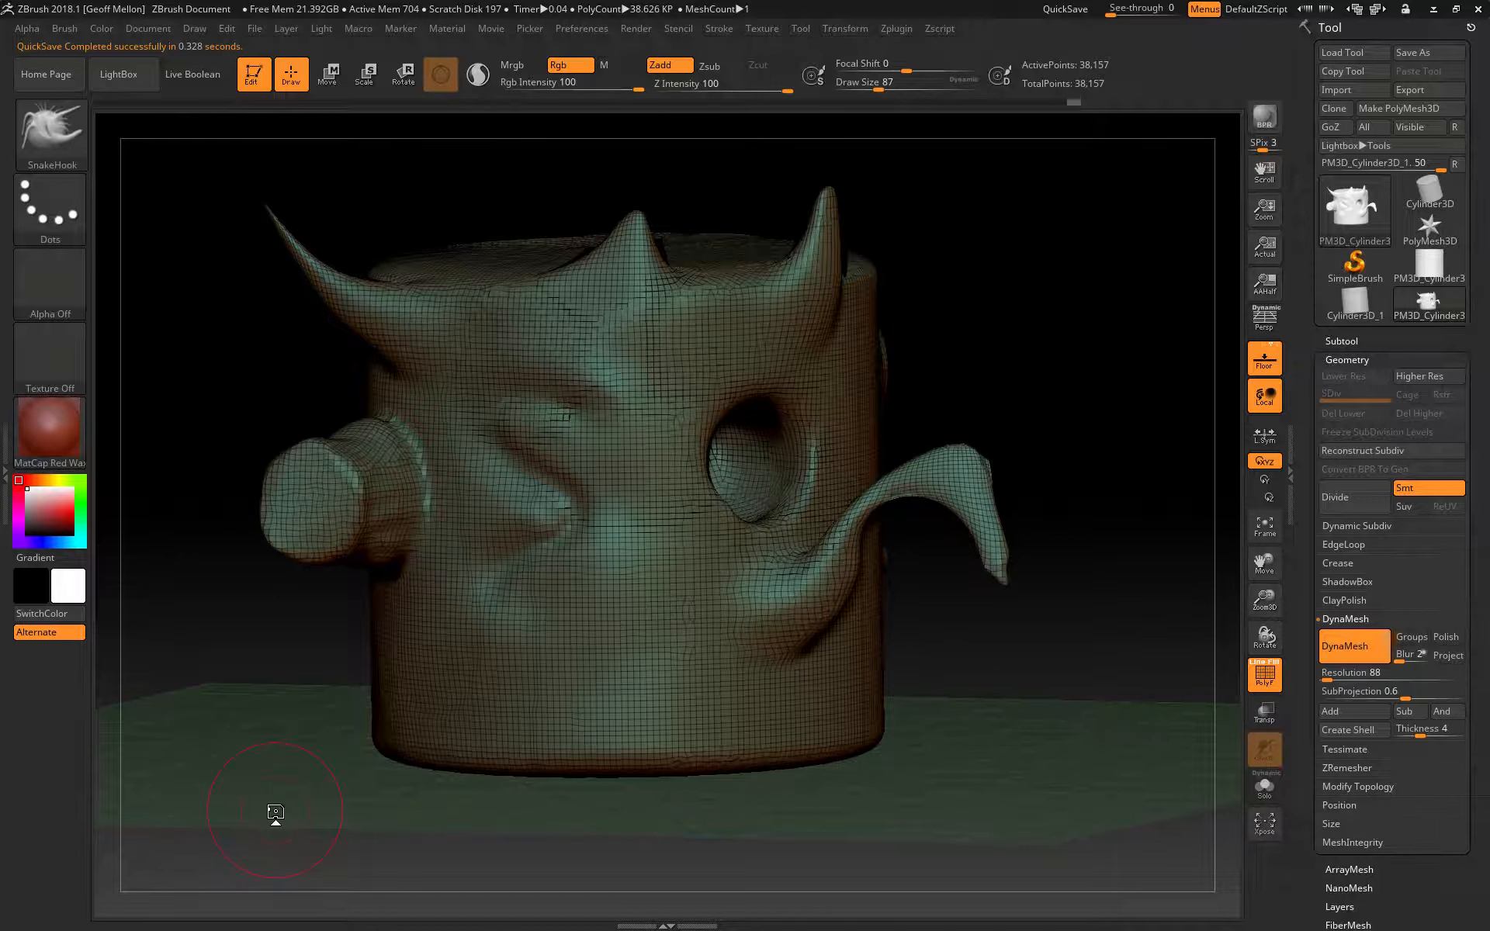
Switch to the Standard brush and enable Sculptris Pro mode.
key(b)
key(s)
key(t)
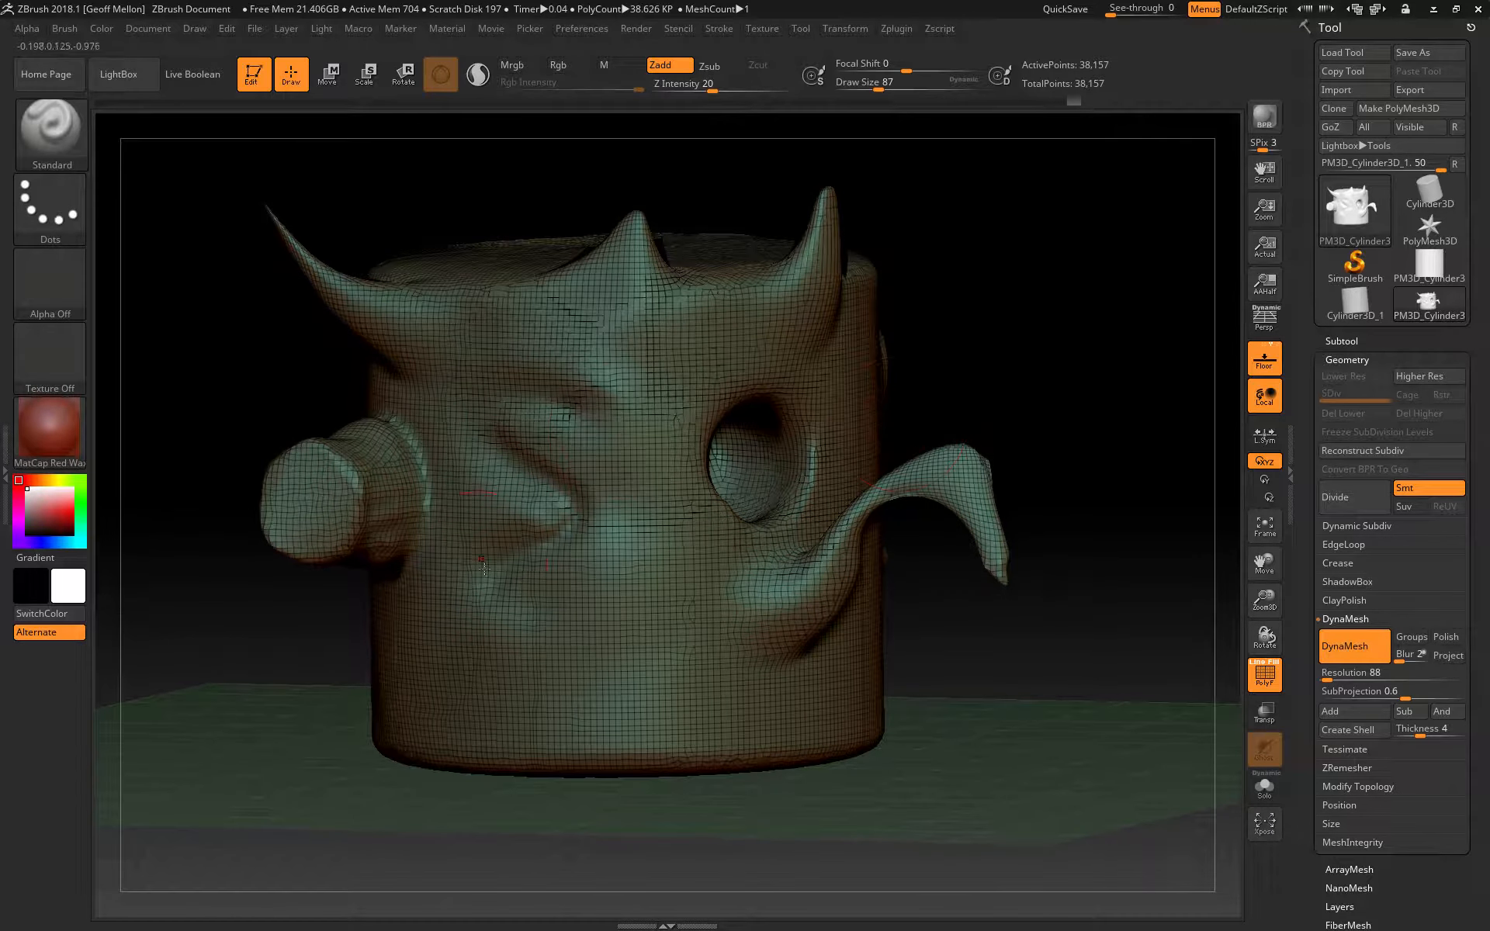
click(478, 78)
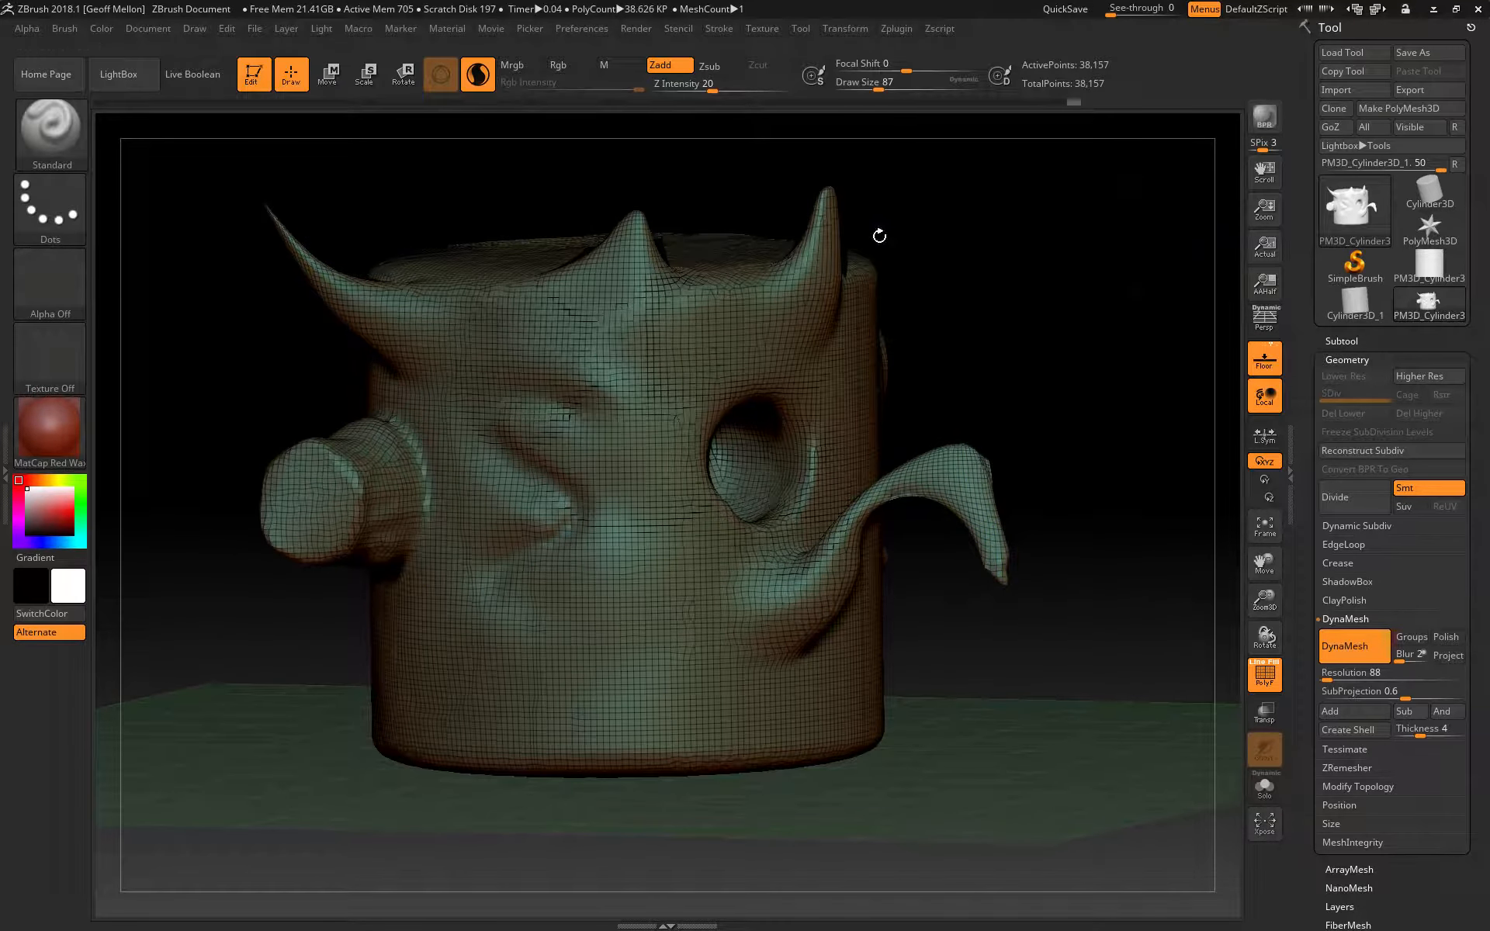
Sculpt a thin vertical ridge between the S-shaped groove and the hole at Draw Size 23, and inspect its tessellation up close.
mouse_move(1090, 389)
mouse_down()
mouse_move(1047, 392)
mouse_move(1111, 391)
mouse_move(938, 370)
mouse_up()
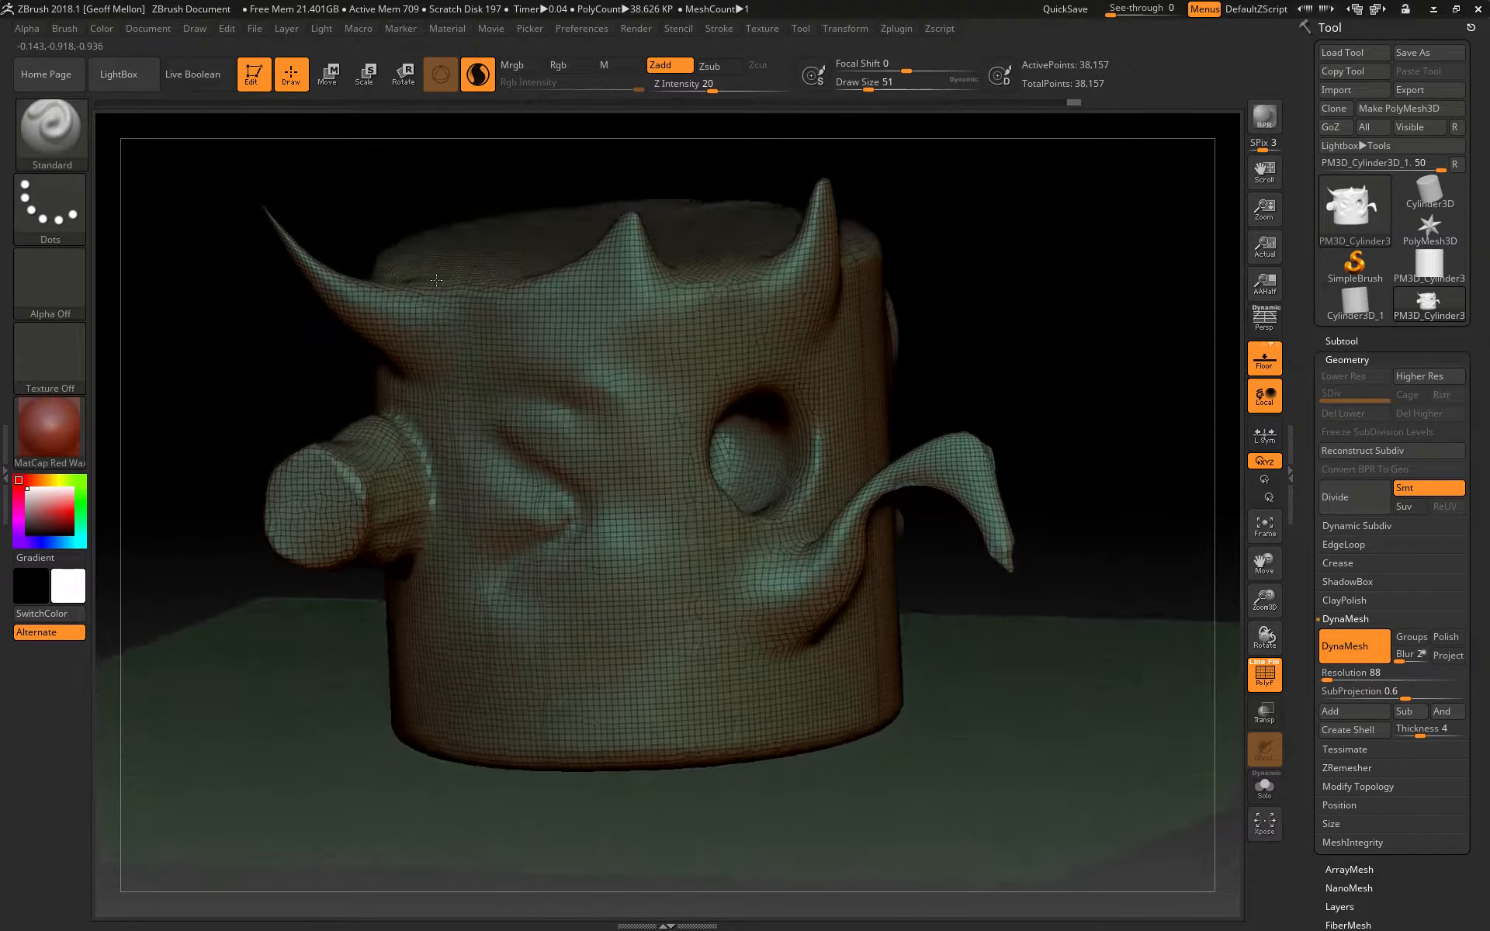
drag(436, 280, 388, 280)
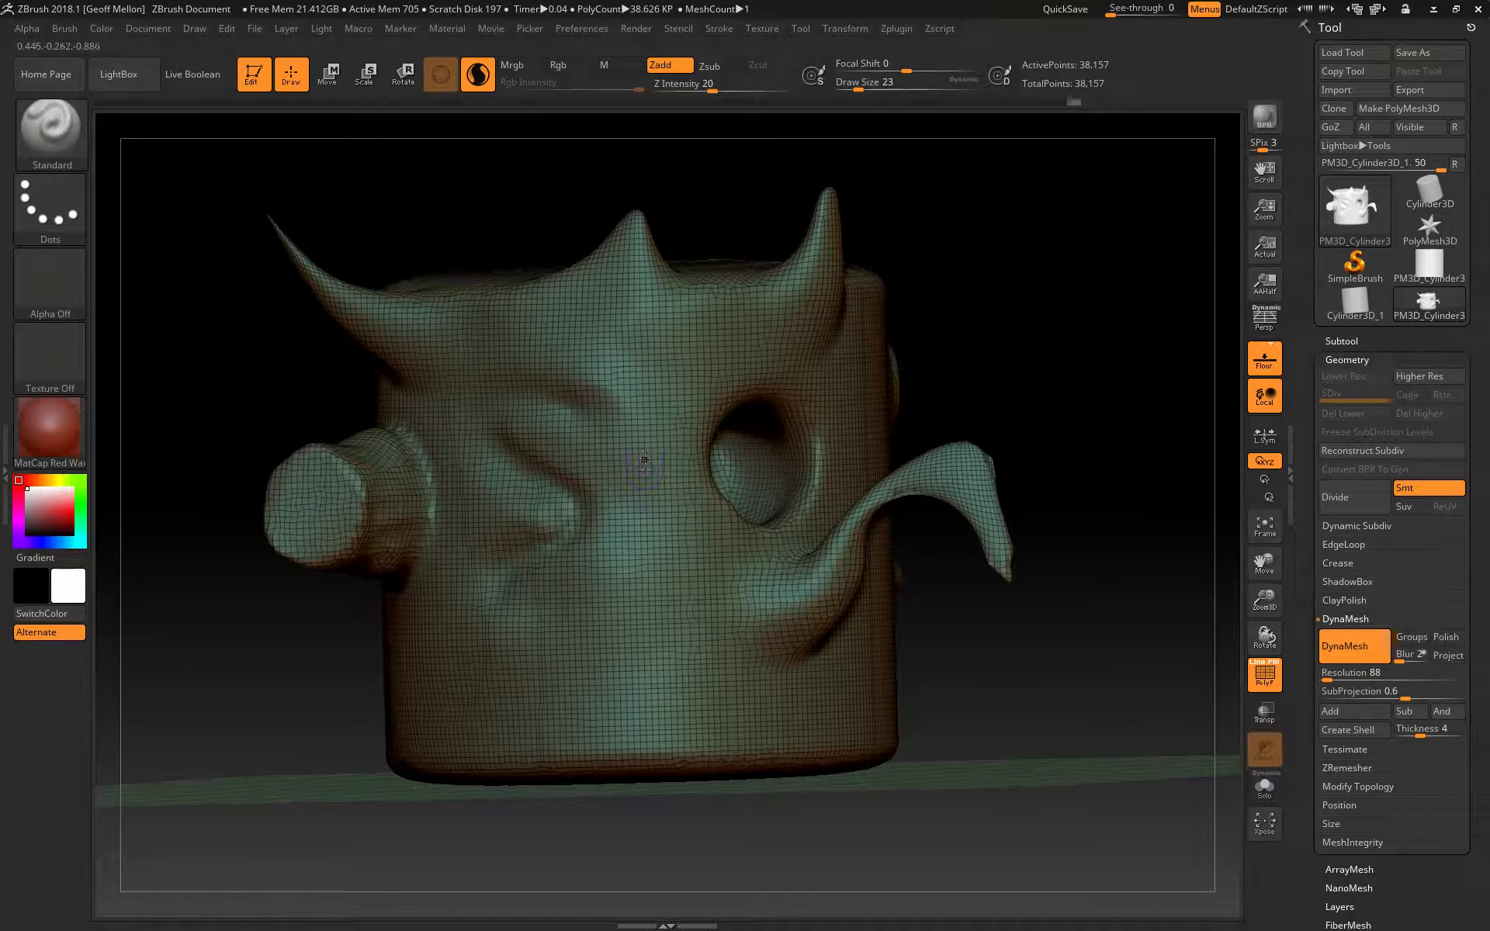
drag(643, 376, 651, 664)
drag(295, 718, 224, 541)
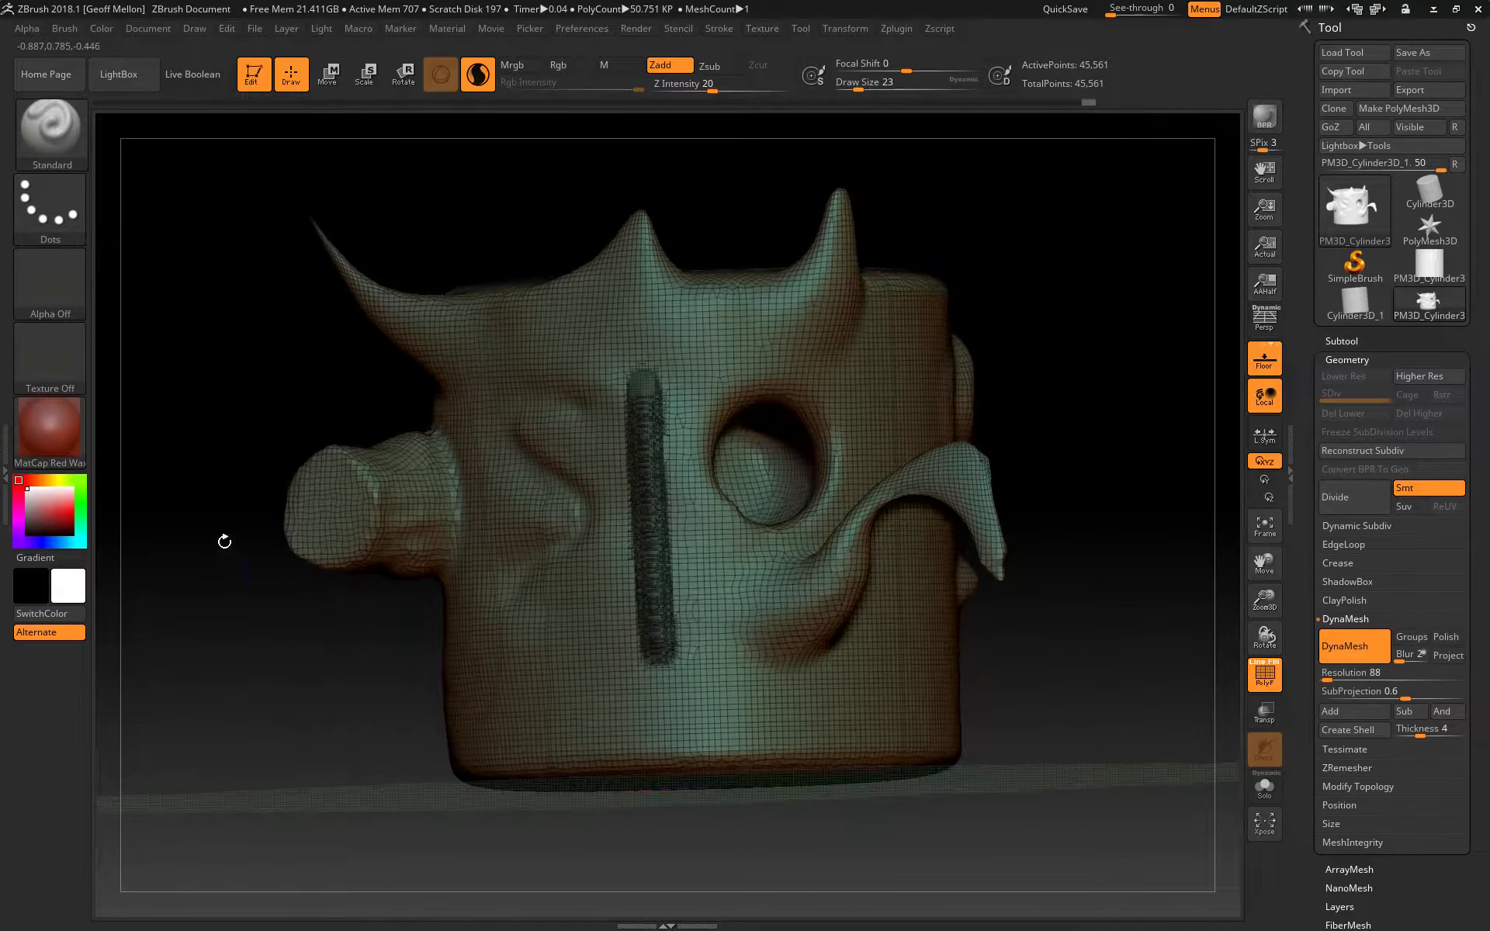
mouse_move(215, 316)
alt+mouse_down()
mouse_move(223, 396)
mouse_move(303, 551)
mouse_move(382, 645)
alt+mouse_up()
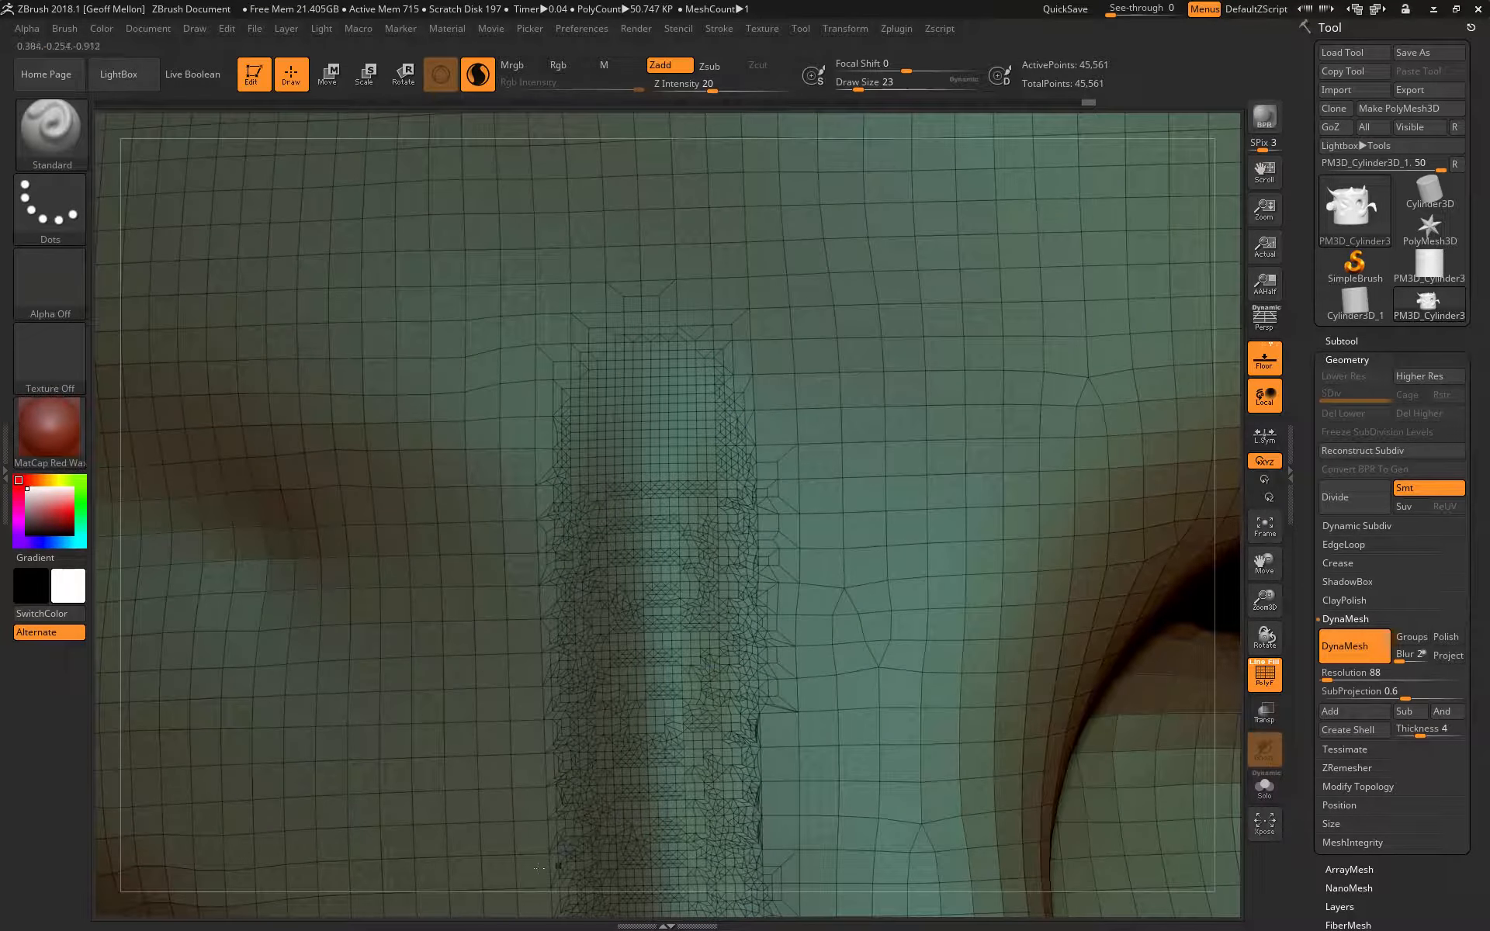
alt+drag(177, 874, 165, 306)
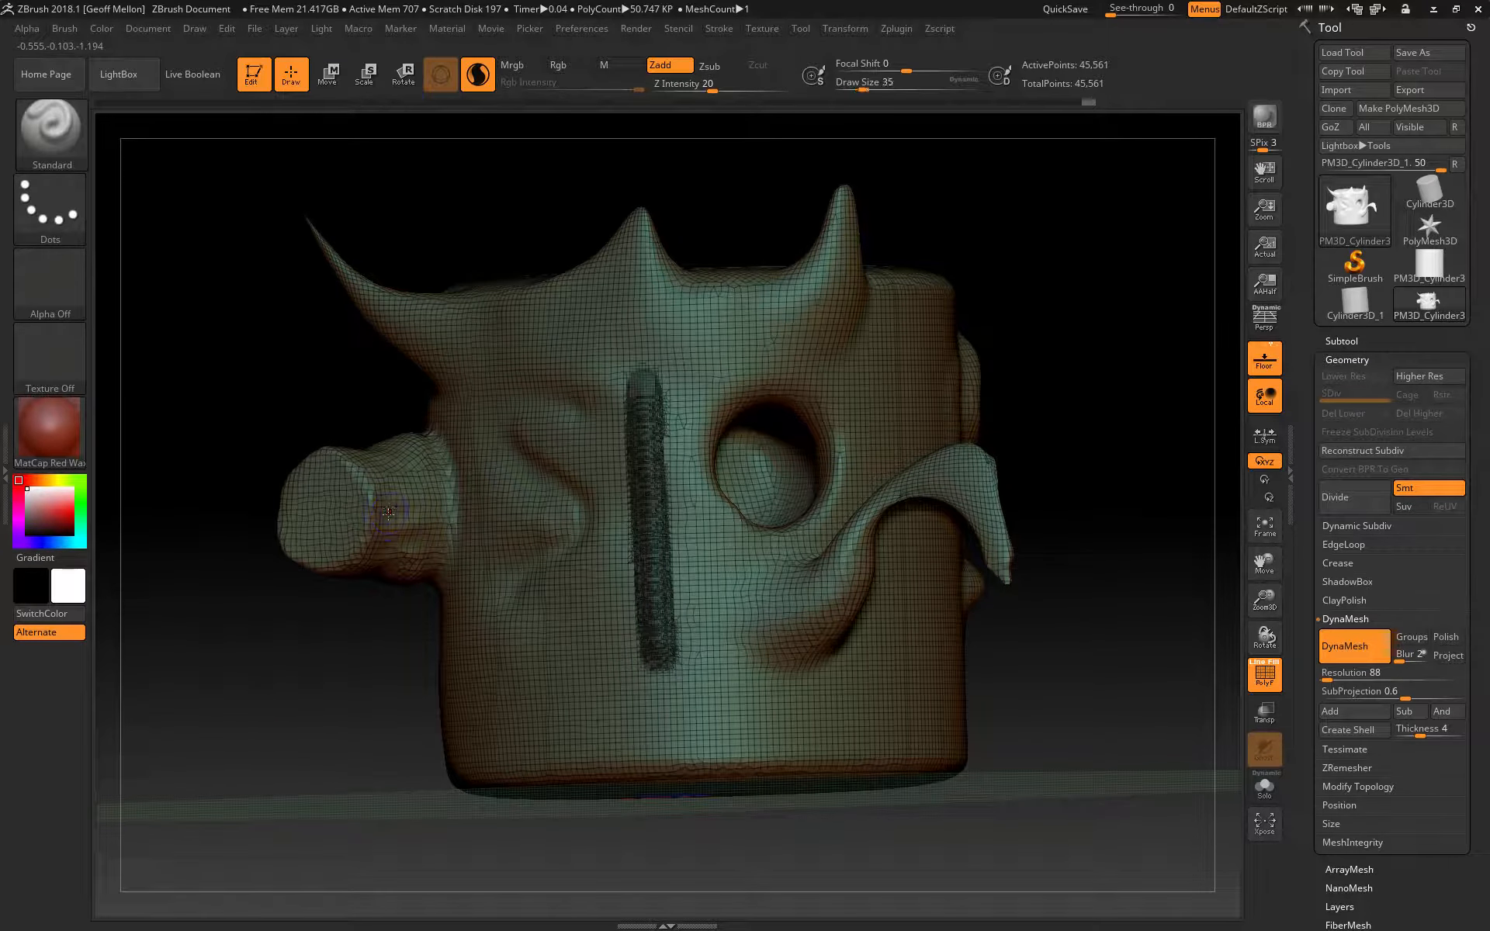
Raise the Draw Size to 171 and smooth the thin vertical ridge away.
key(])
key(])
key(])
key(])
key(])
key(])
key(])
key(])
key(shift)
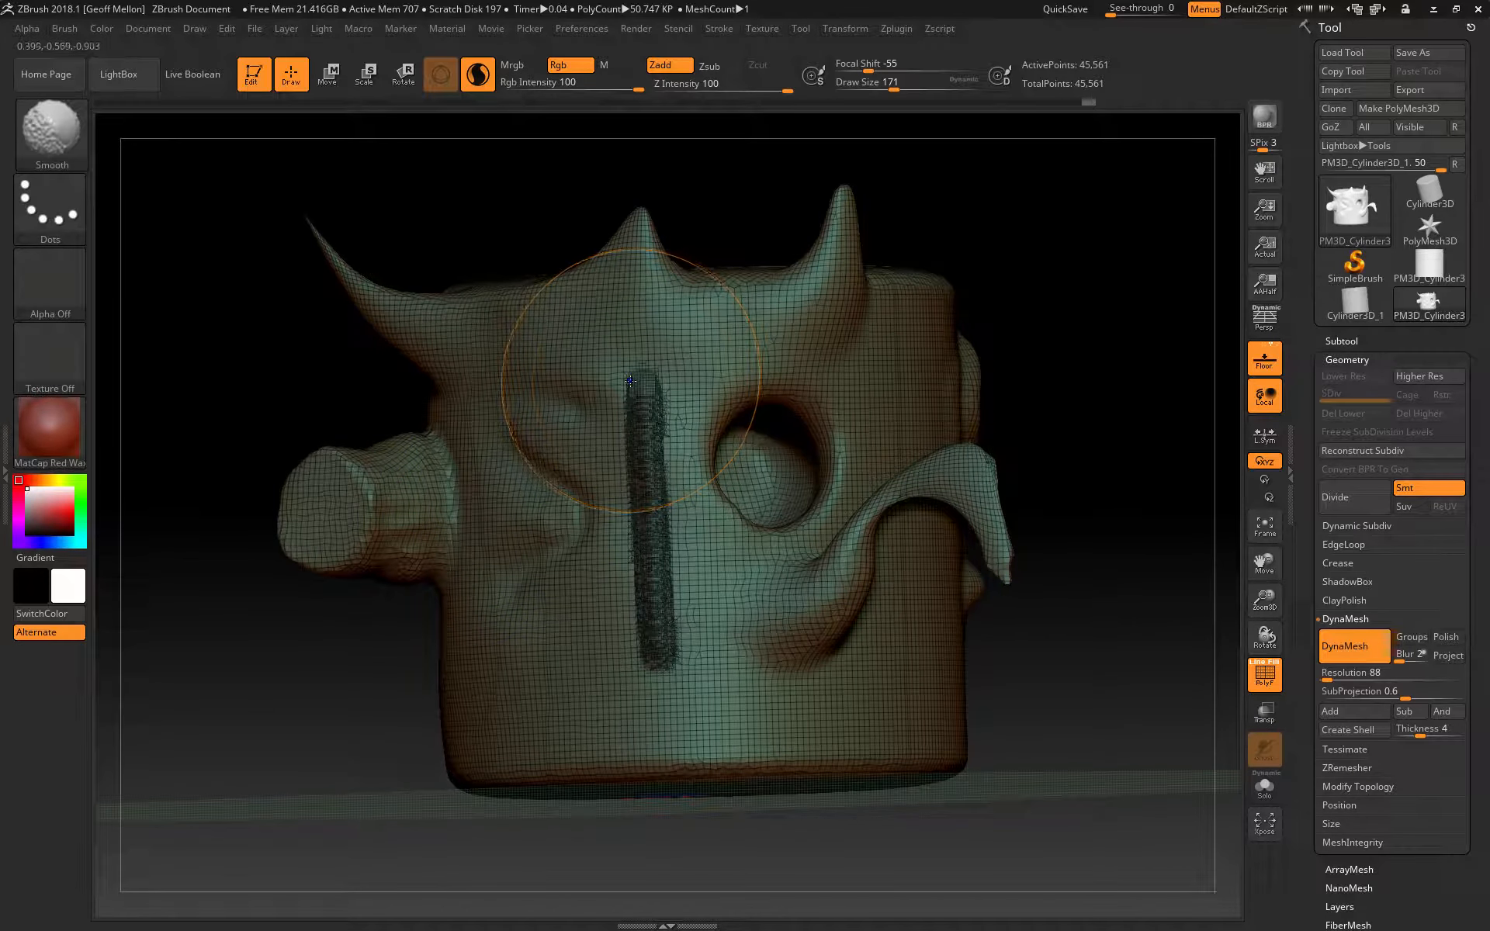
mouse_move(633, 413)
shift+mouse_down()
mouse_move(643, 652)
mouse_move(628, 692)
shift+mouse_up()
mouse_move(394, 686)
mouse_down()
mouse_move(253, 652)
mouse_move(251, 669)
mouse_move(420, 690)
mouse_up()
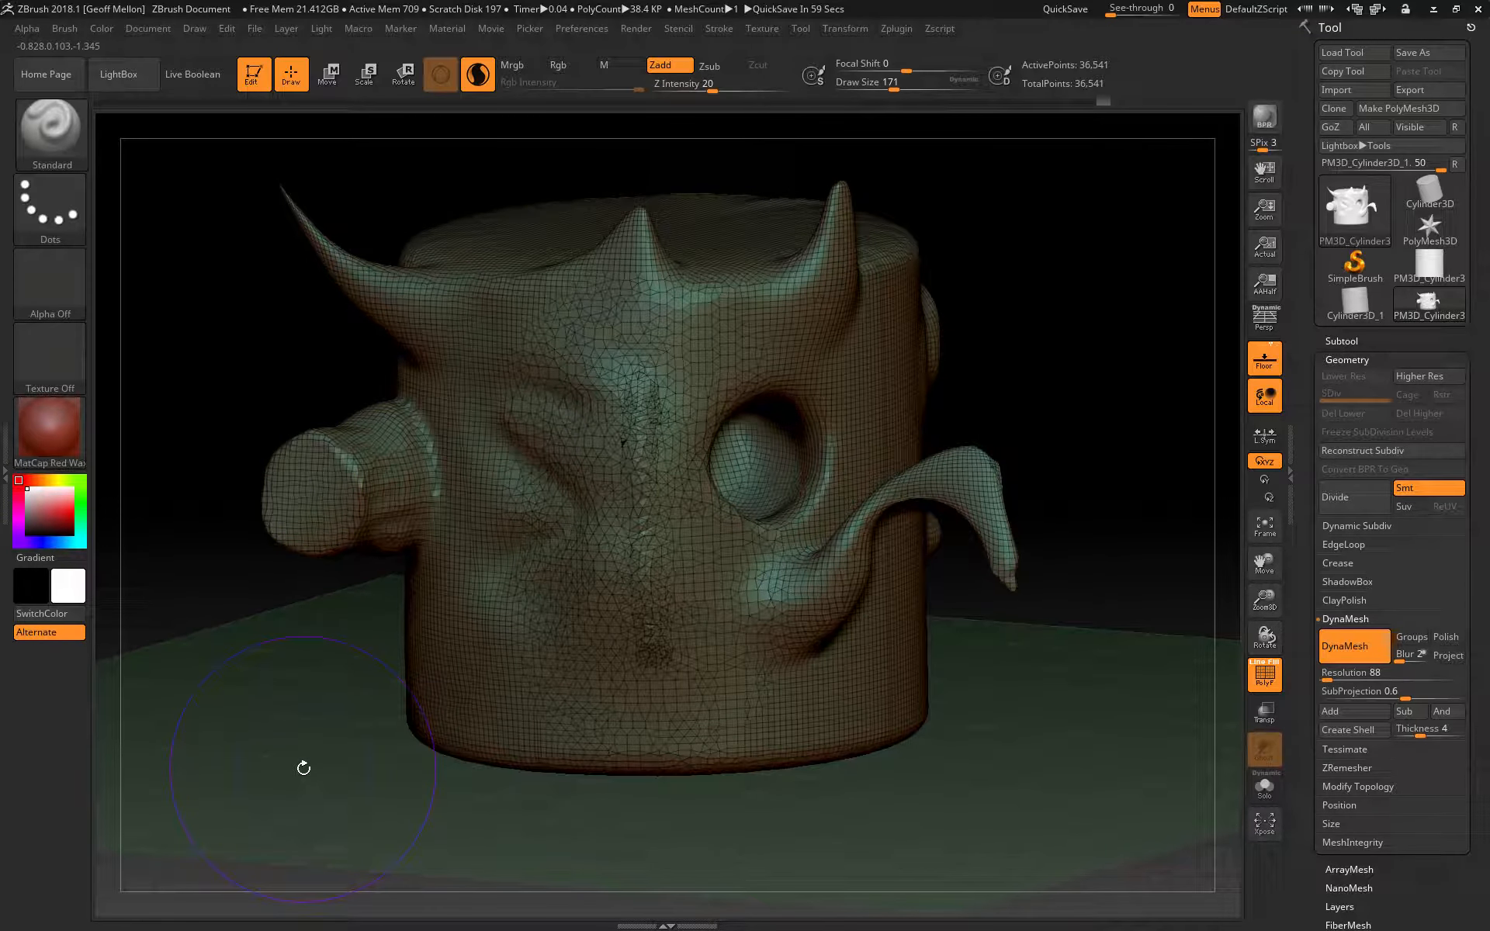
Smooth away the curled tail, the two outer horns and the protruding knob.
drag(304, 768, 941, 501)
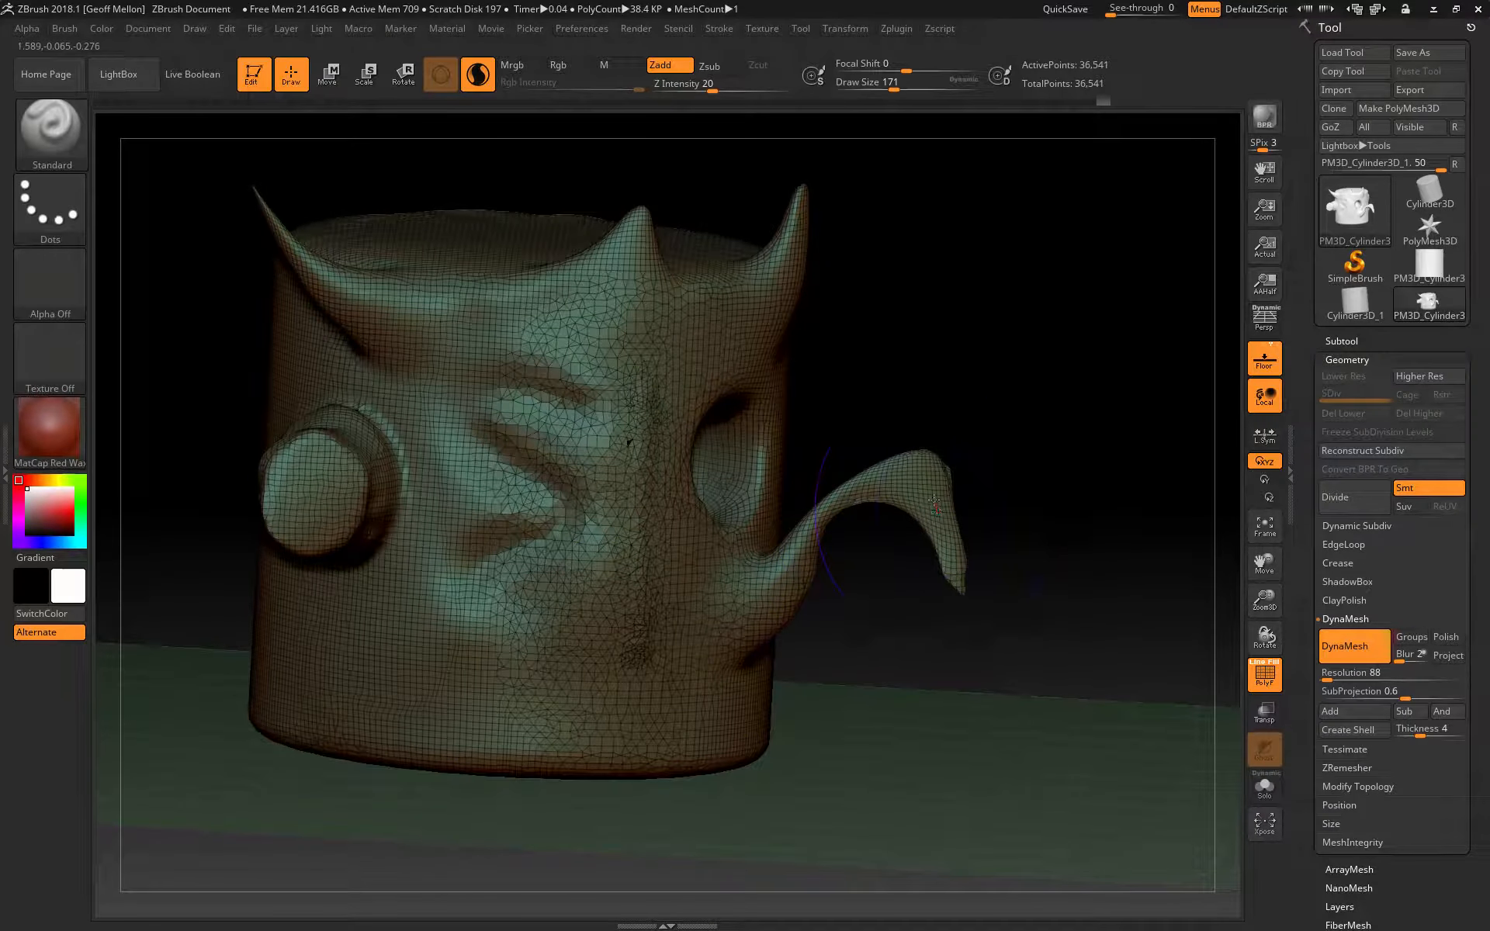
key(shift)
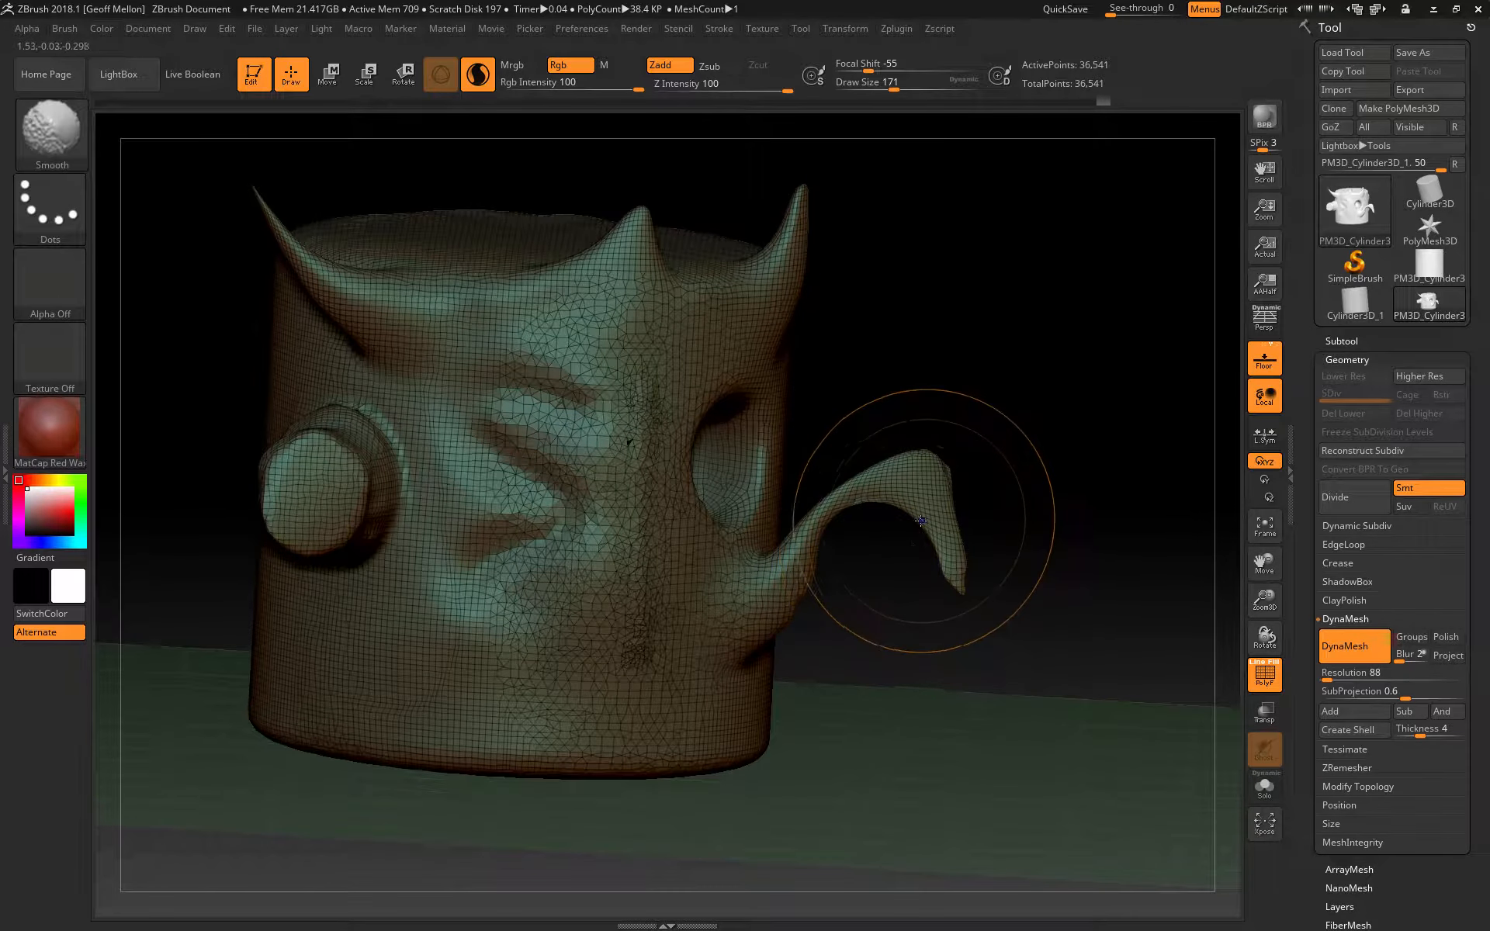
mouse_move(925, 457)
shift+mouse_down()
mouse_move(947, 470)
mouse_move(924, 523)
mouse_move(887, 500)
mouse_move(772, 632)
mouse_move(798, 466)
mouse_move(771, 240)
mouse_move(457, 239)
mouse_move(326, 310)
mouse_move(334, 482)
mouse_move(303, 497)
shift+mouse_up()
drag(206, 415, 199, 409)
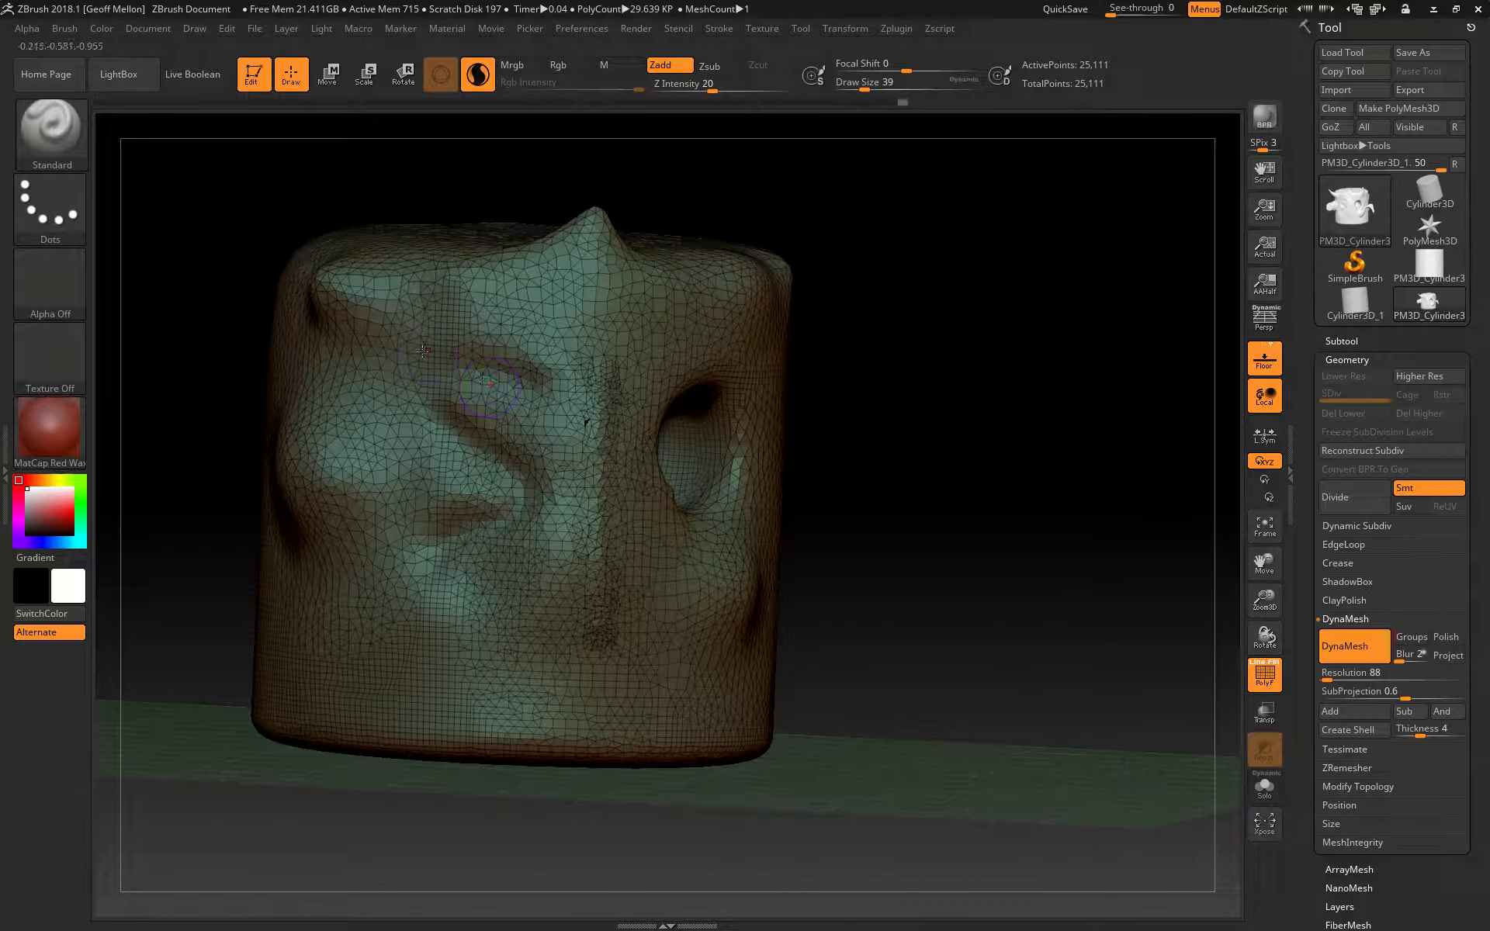
key(shift)
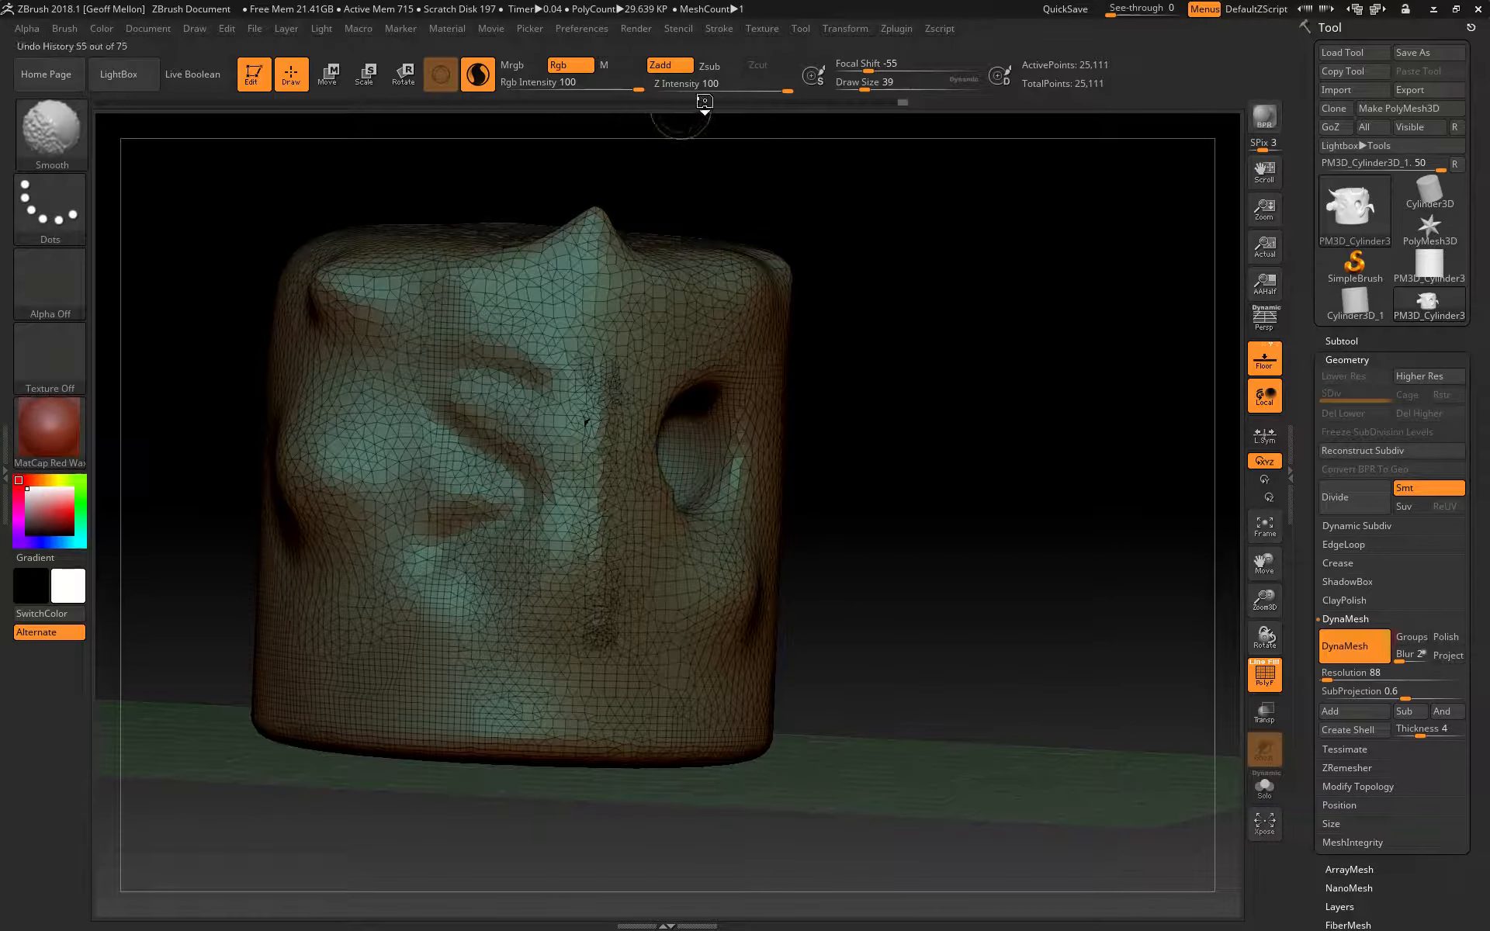
Turn off Rgb, set the Smooth brush's Z Intensity to 0 and retessellate the surface between the S-shaped groove and the hole at Draw Size 23.
shift+click(560, 68)
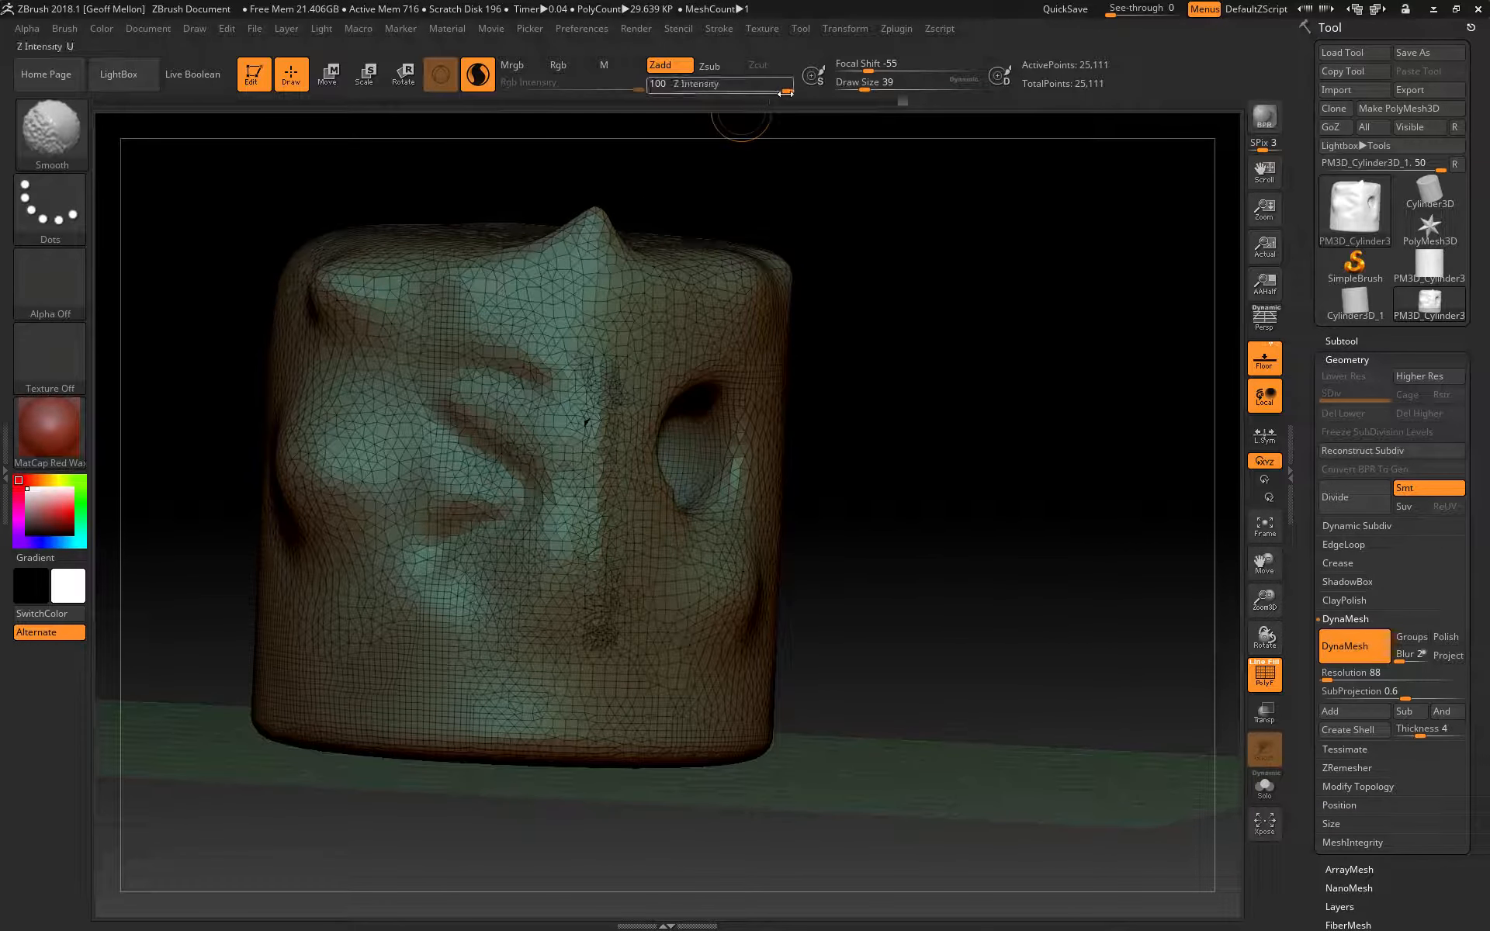
shift+drag(787, 90, 652, 90)
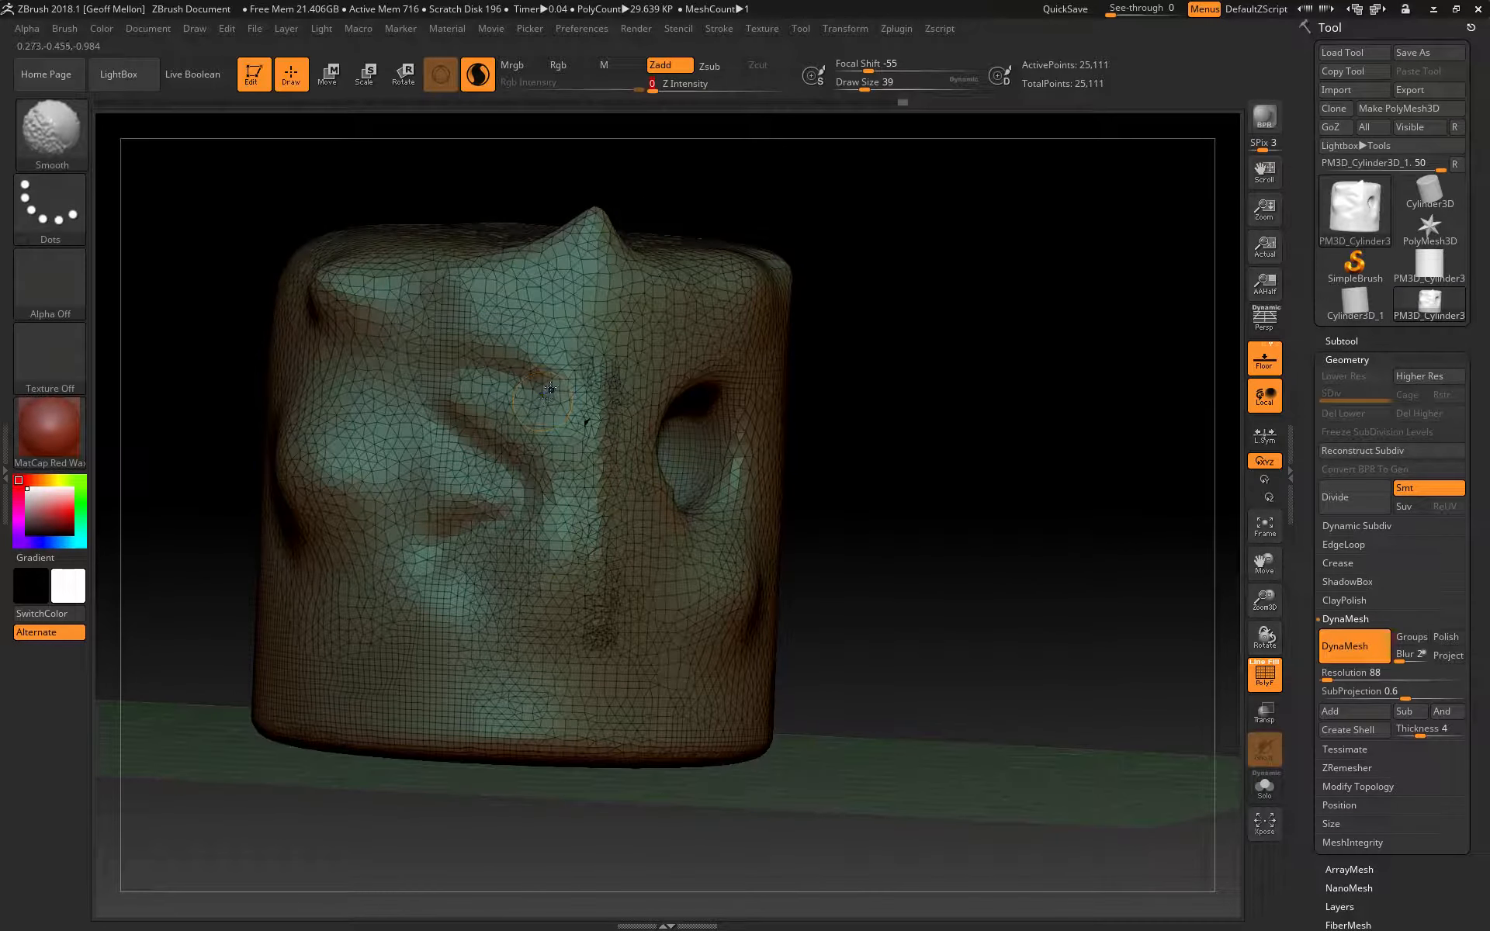
mouse_move(579, 301)
shift+mouse_down()
mouse_move(552, 607)
mouse_move(530, 561)
mouse_move(497, 295)
mouse_move(477, 613)
shift+mouse_up()
key(shift+f)
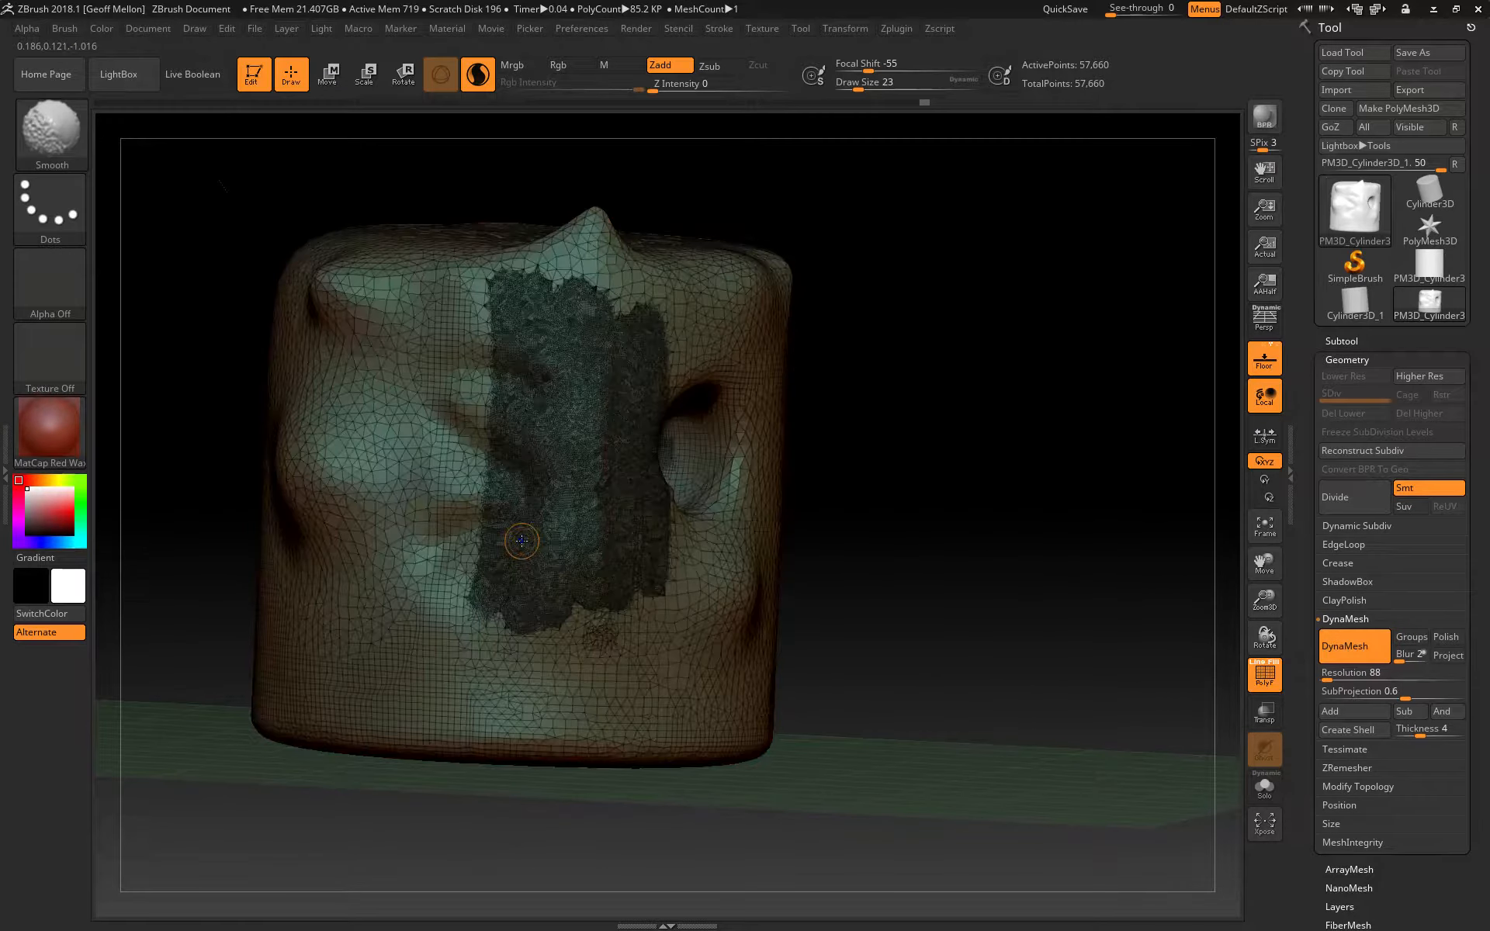
key(shift+f)
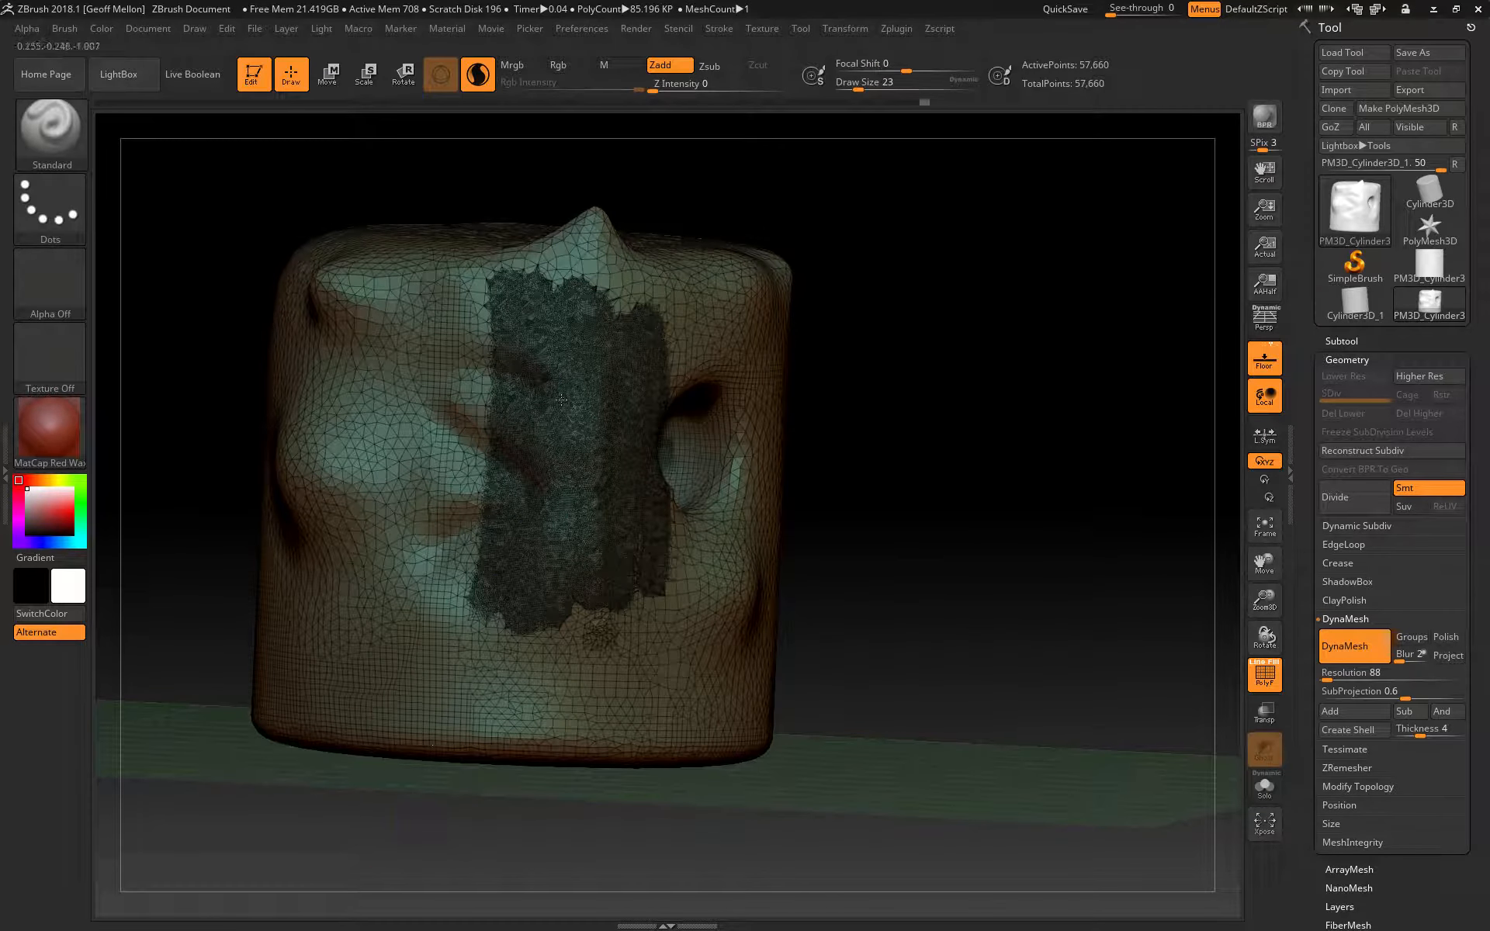
Set the Standard brush's Z Intensity to 100, coarsen the dense patch with smoothing strokes at Draw Size 91, and remesh the model with DynaMesh.
drag(664, 91, 791, 90)
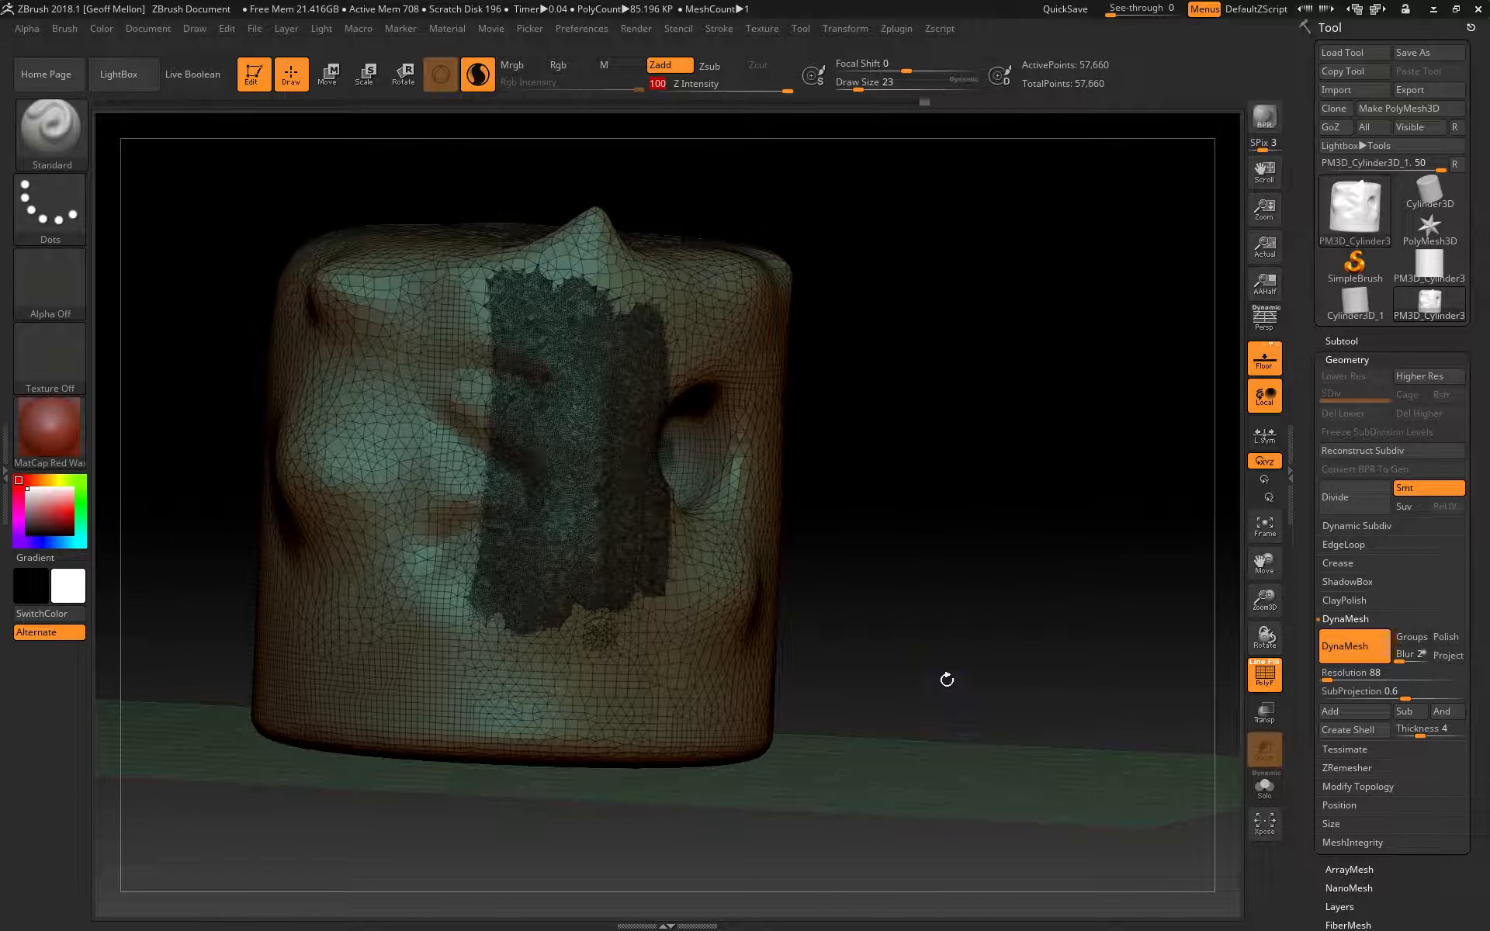
mouse_move(221, 362)
mouse_down()
mouse_move(183, 352)
mouse_move(197, 346)
mouse_up()
key(bracketright)
key(bracketright)
mouse_move(541, 372)
shift+mouse_down()
mouse_move(590, 404)
mouse_move(559, 544)
mouse_move(618, 630)
mouse_move(532, 653)
shift+mouse_up()
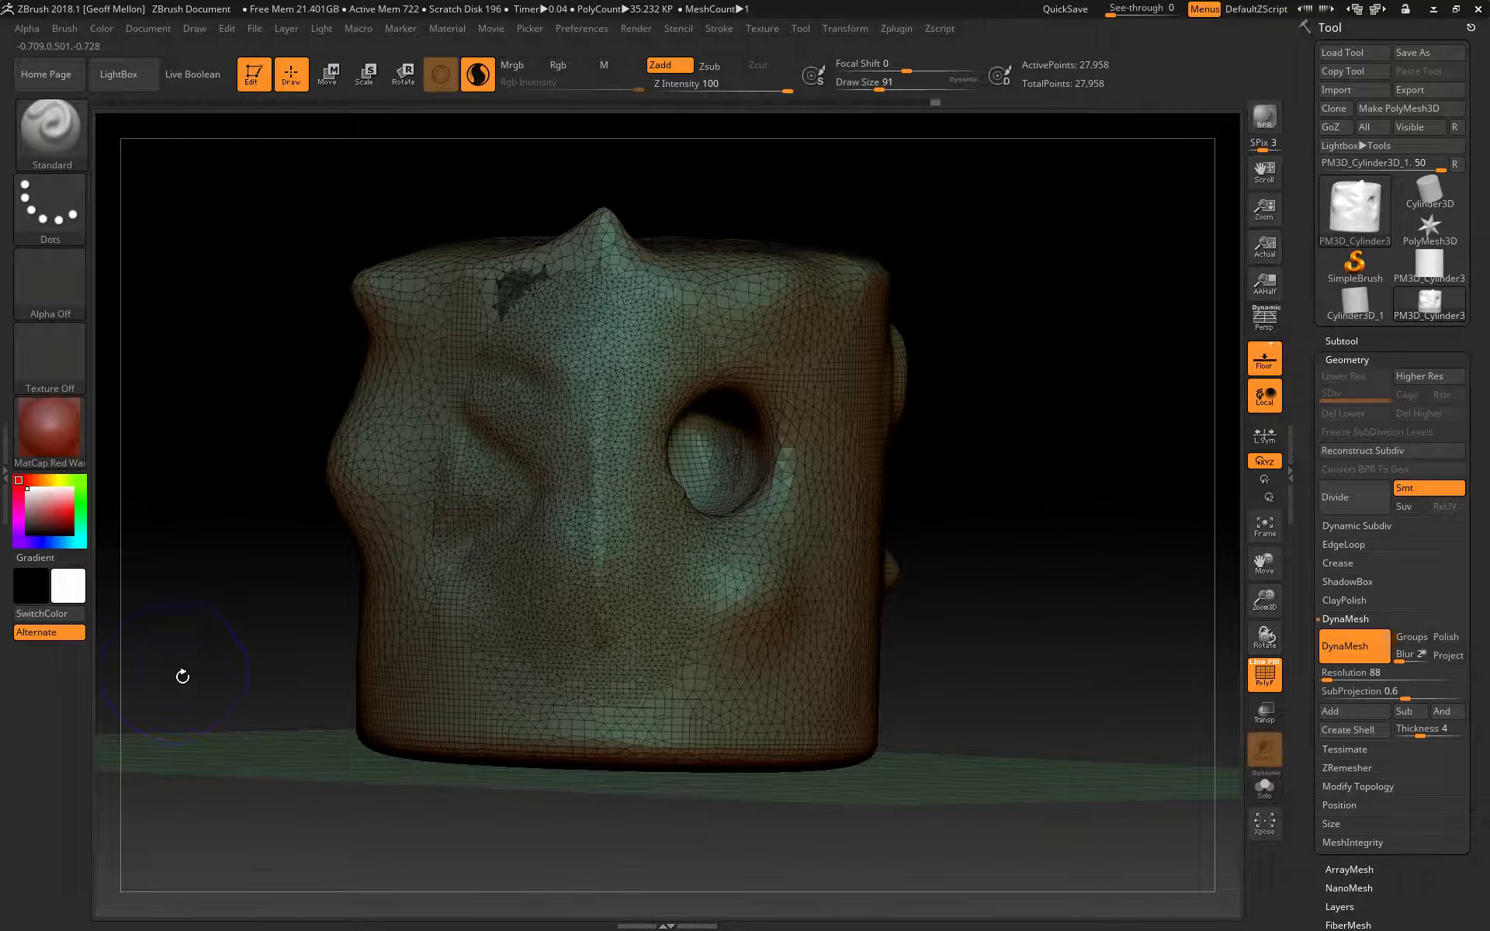
shift+drag(481, 268, 544, 302)
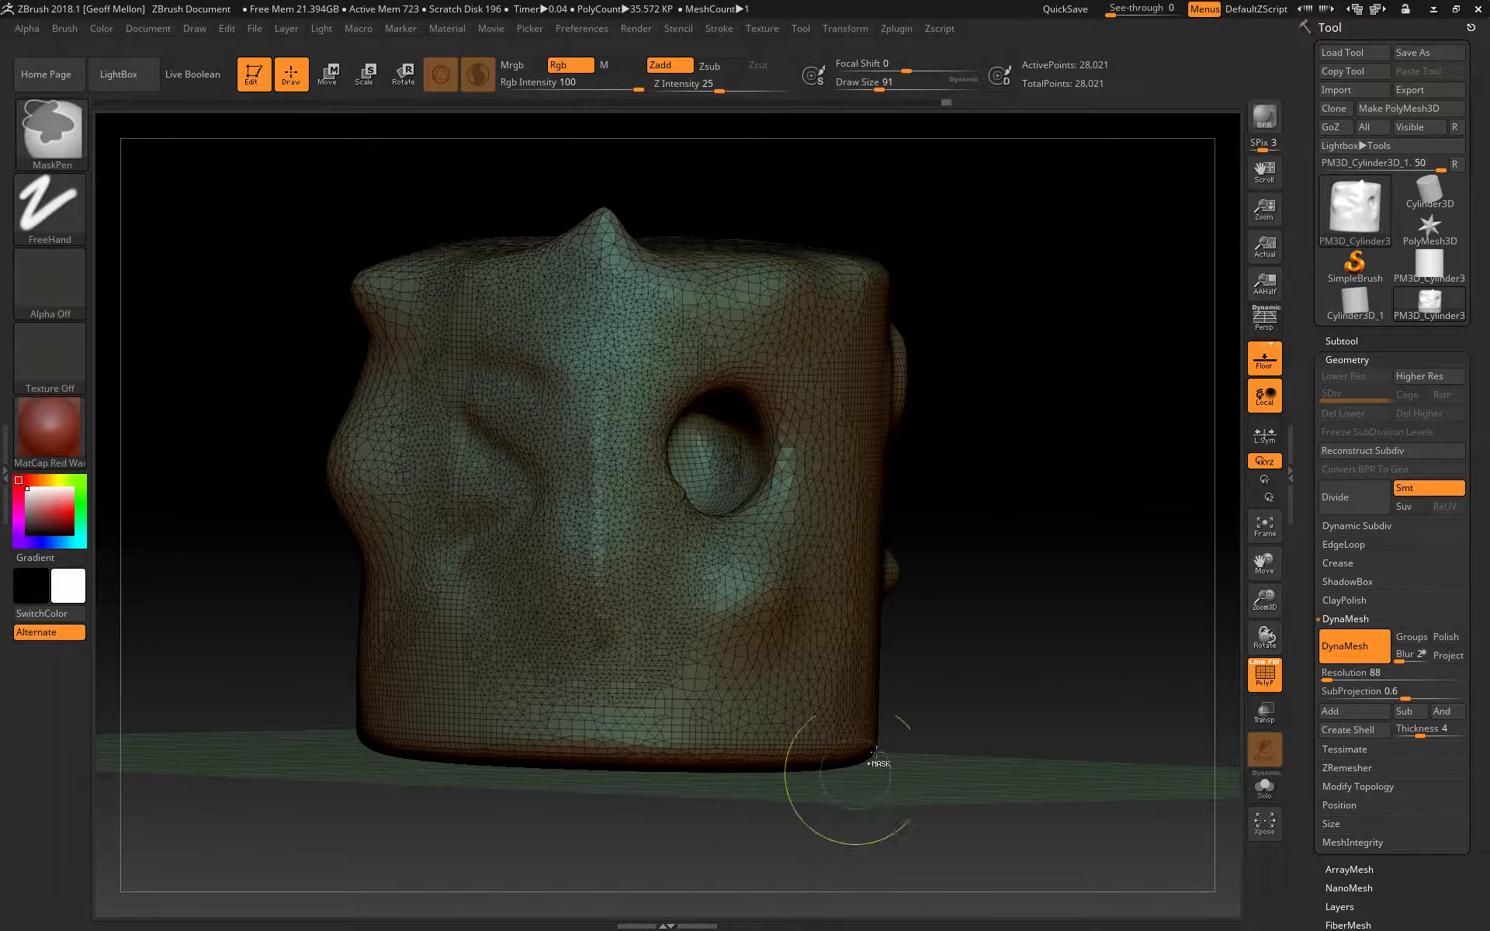
mouse_move(1103, 235)
ctrl+mouse_down()
mouse_move(1099, 433)
mouse_move(1013, 644)
ctrl+mouse_up()
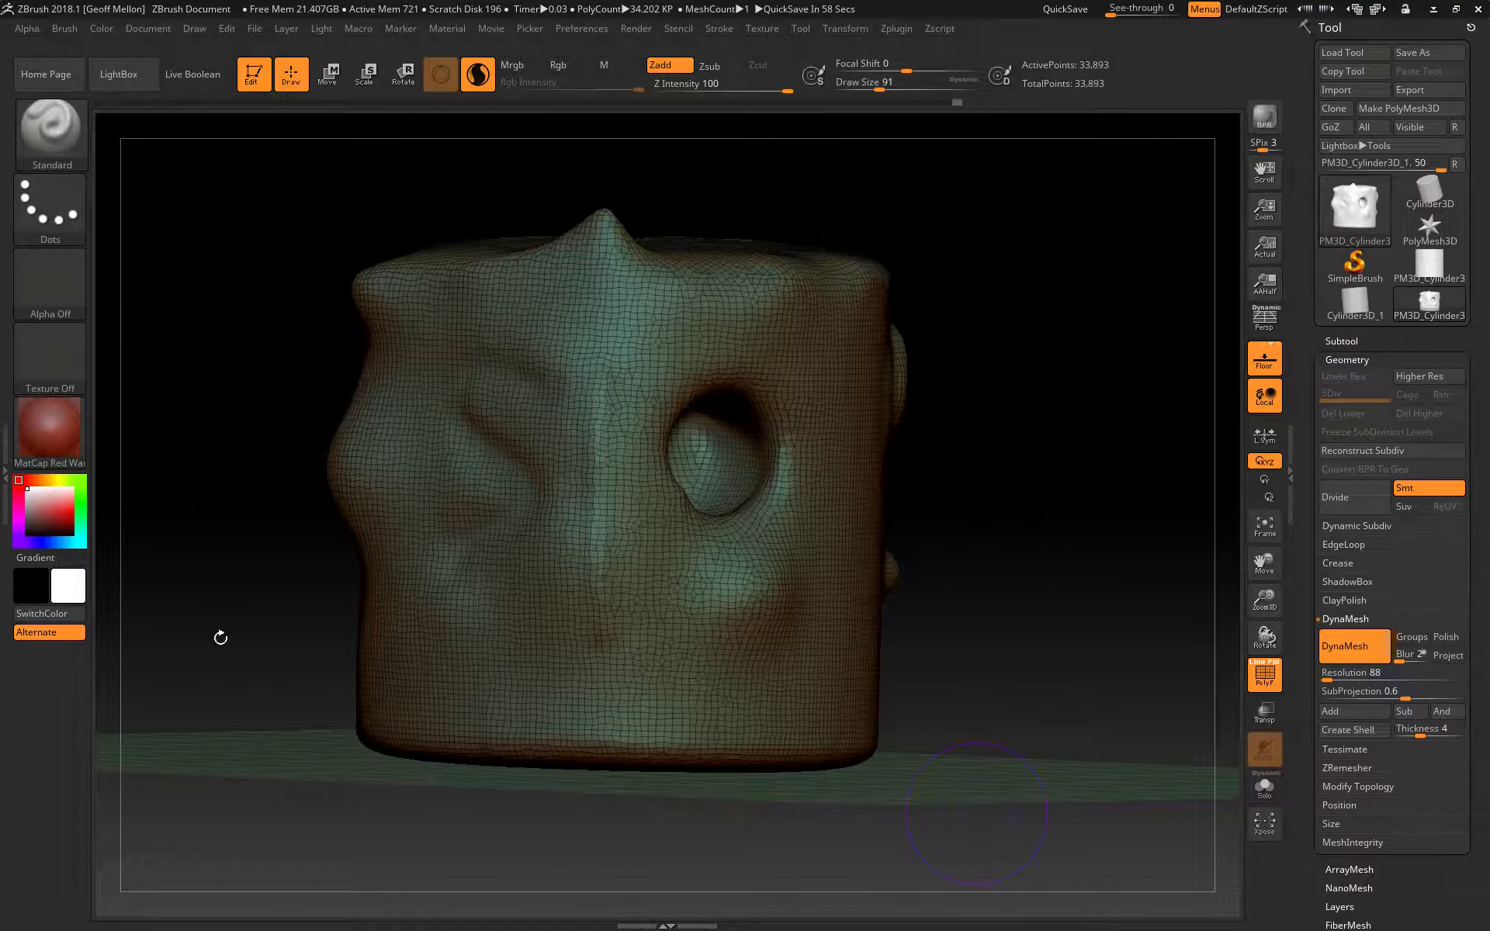
Retessellate the bulge beside the S-shaped groove with the Smooth brush at Draw Size 91, and undo the strokes.
drag(221, 636, 216, 655)
key(shift)
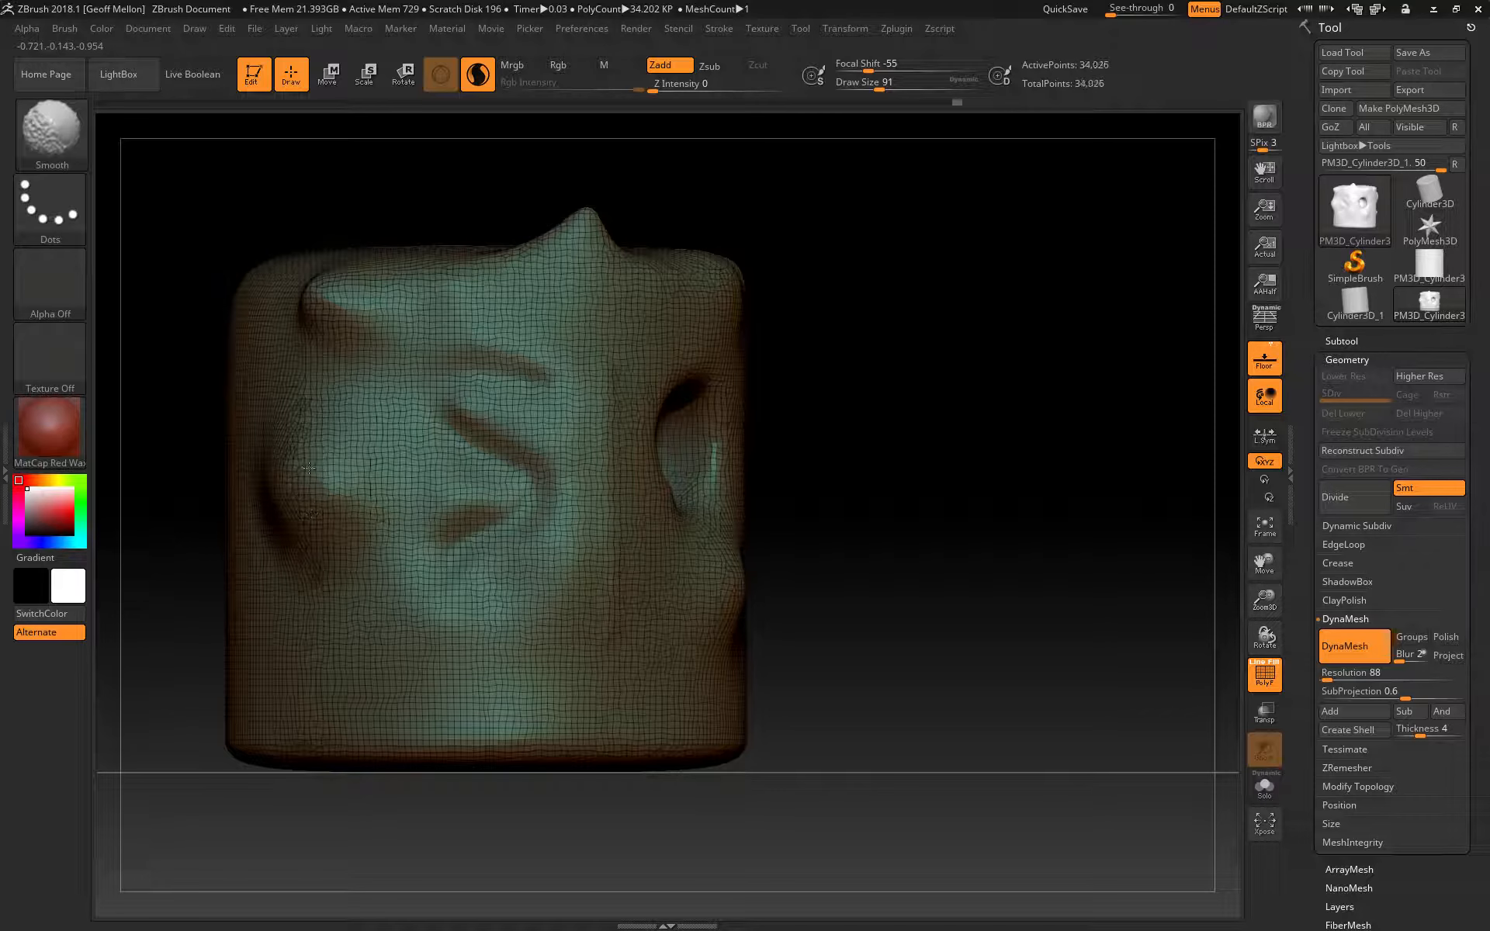
shift+drag(308, 468, 294, 506)
alt+drag(203, 667, 462, 738)
alt+drag(406, 501, 389, 724)
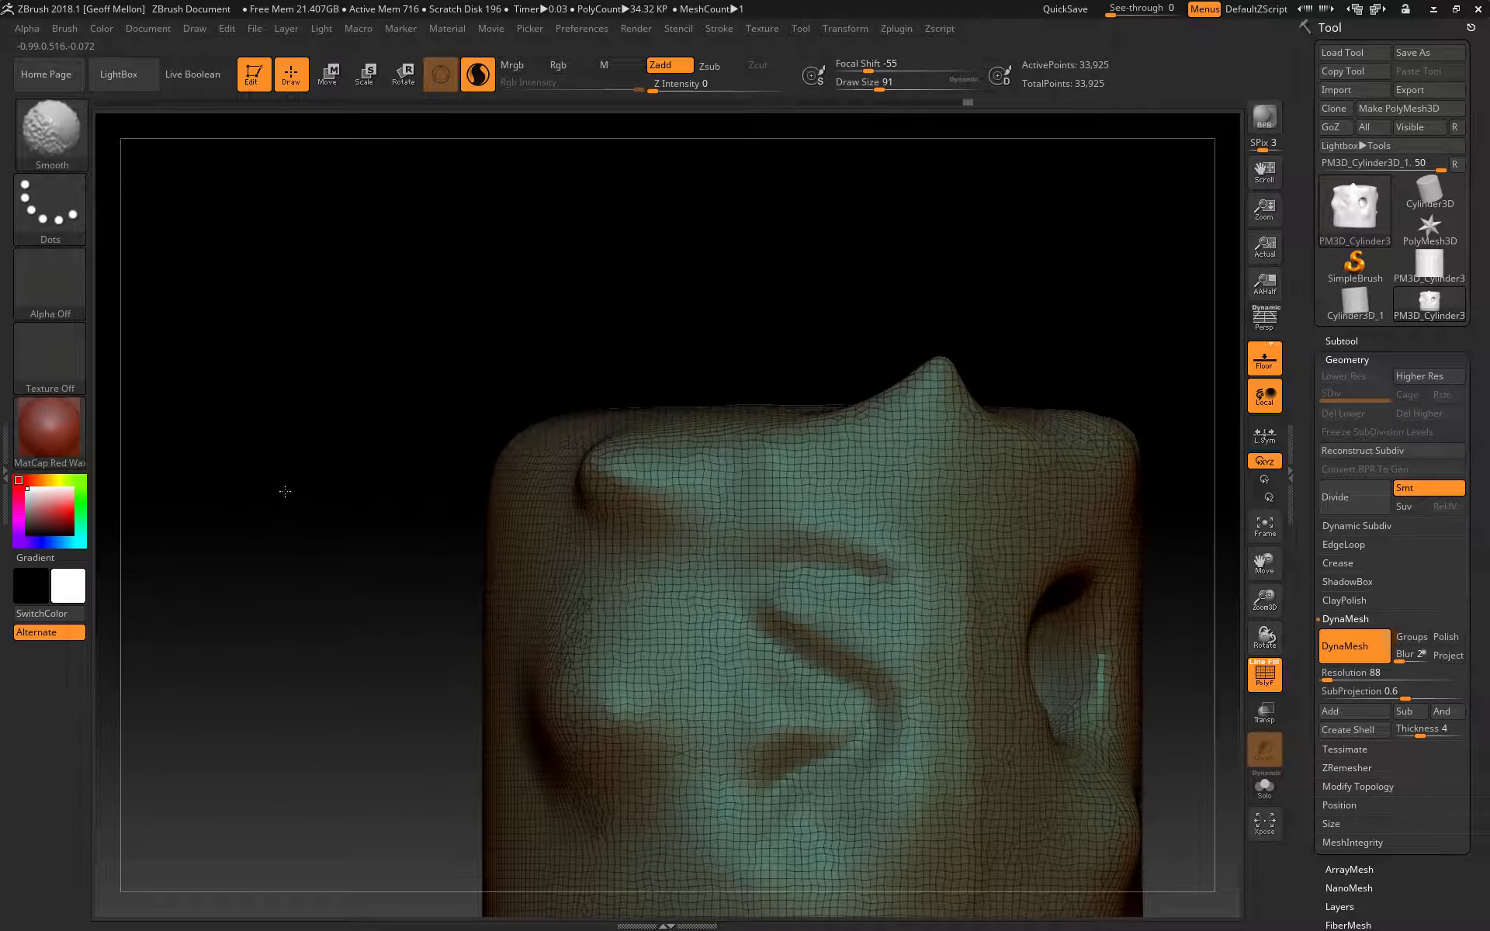
mouse_move(592, 677)
shift+mouse_down()
mouse_move(605, 693)
mouse_move(609, 672)
mouse_move(588, 715)
mouse_move(646, 730)
mouse_move(656, 627)
shift+mouse_up()
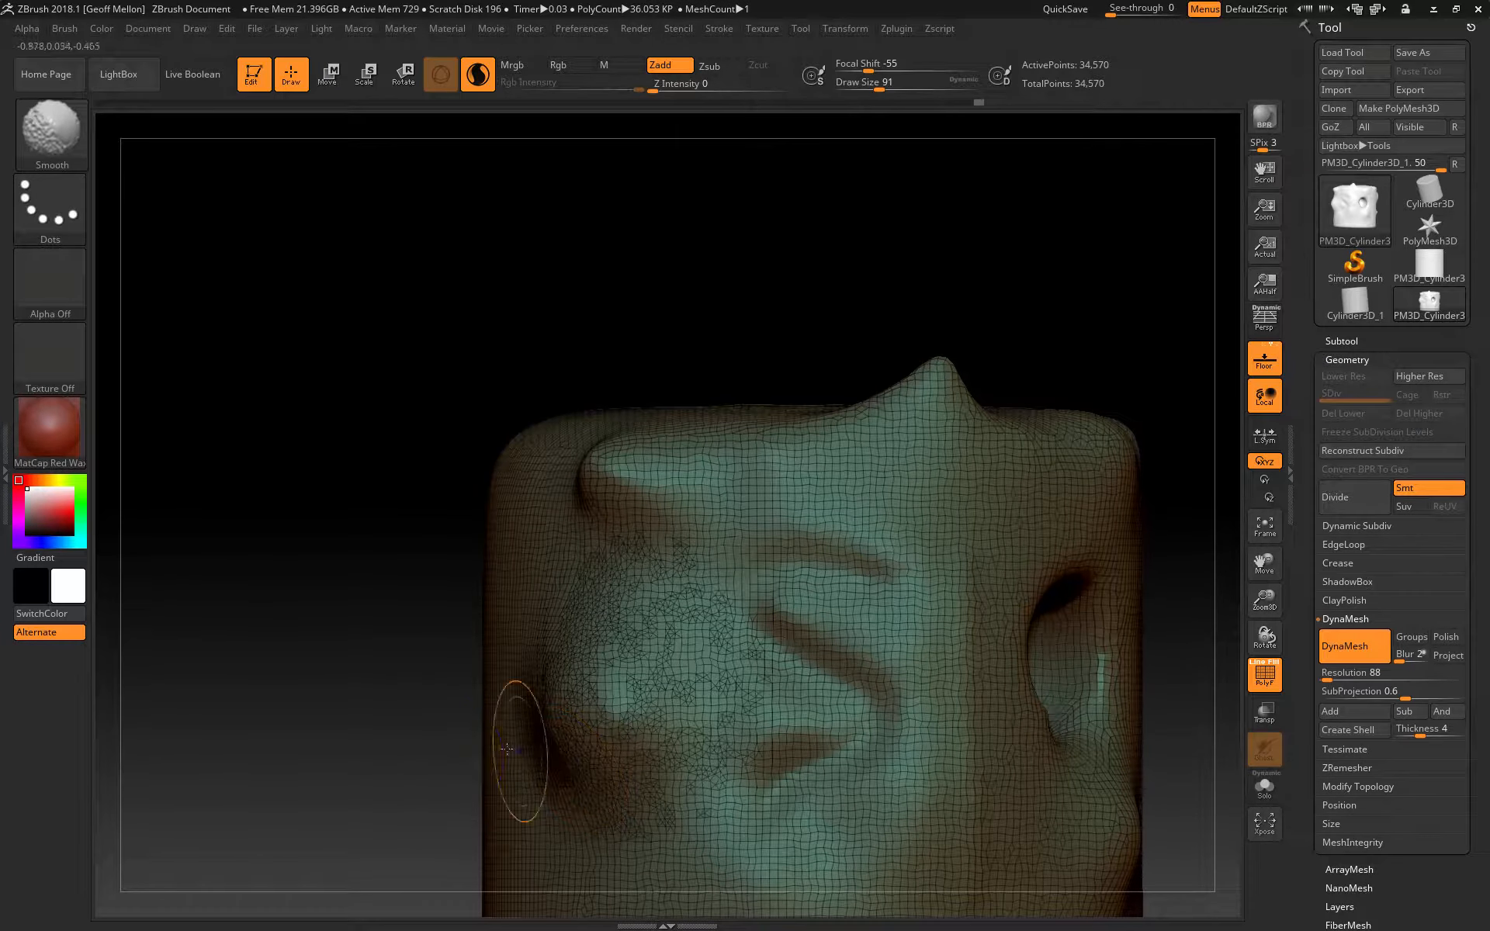
ctrl+drag(371, 823, 373, 825)
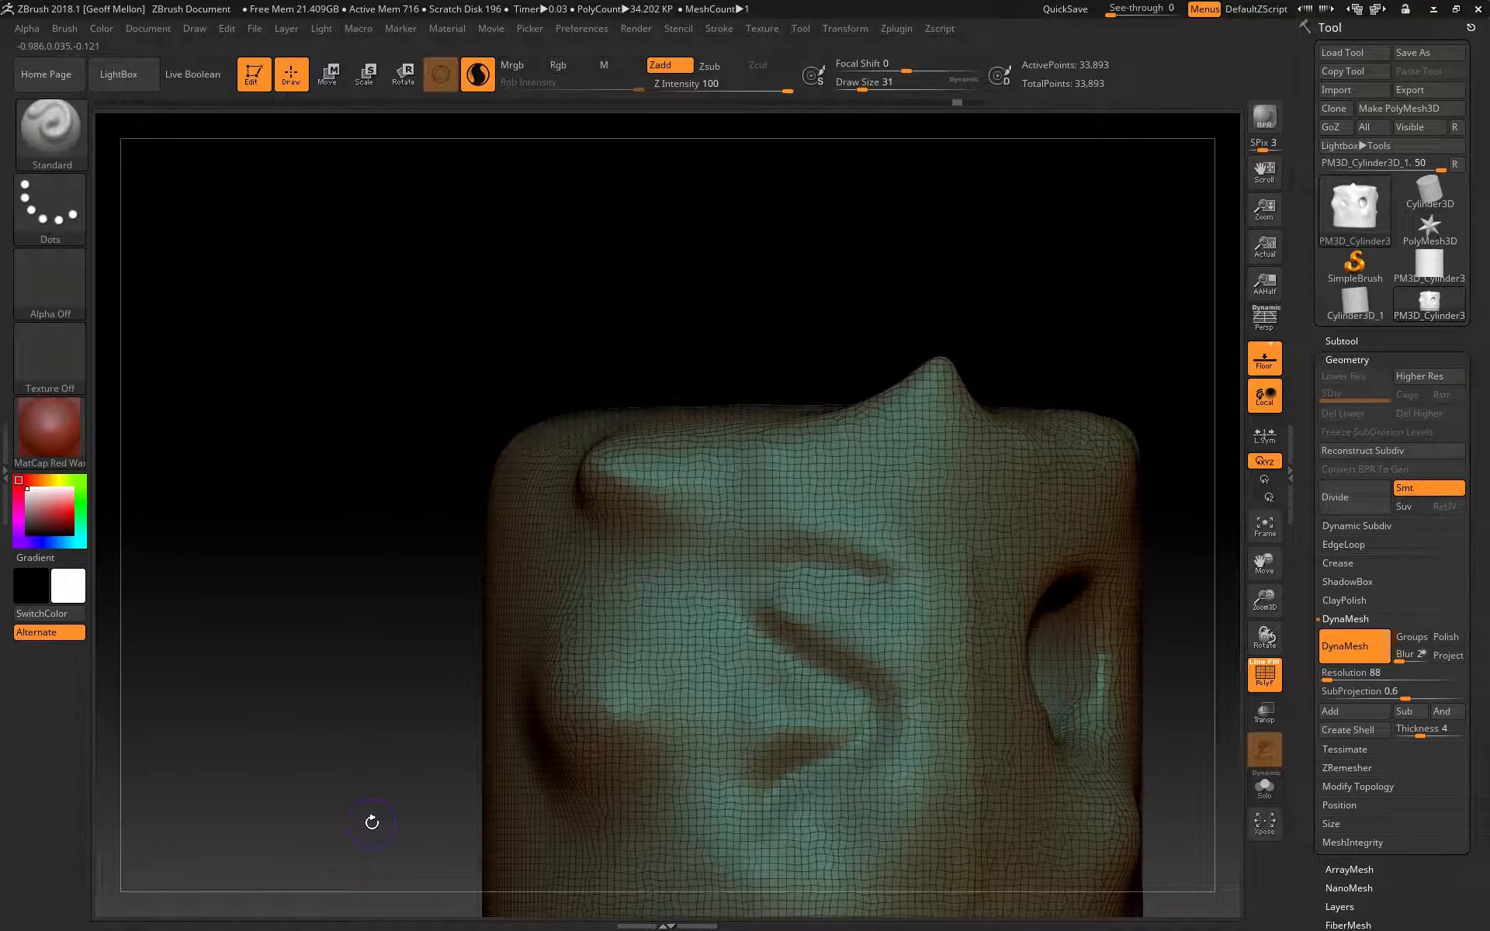
Sculpt thin winding Standard brush strokes beside and below the S-shaped groove at Draw Size 10, and undo them.
mouse_move(372, 823)
mouse_down()
mouse_move(310, 416)
mouse_move(279, 420)
mouse_up()
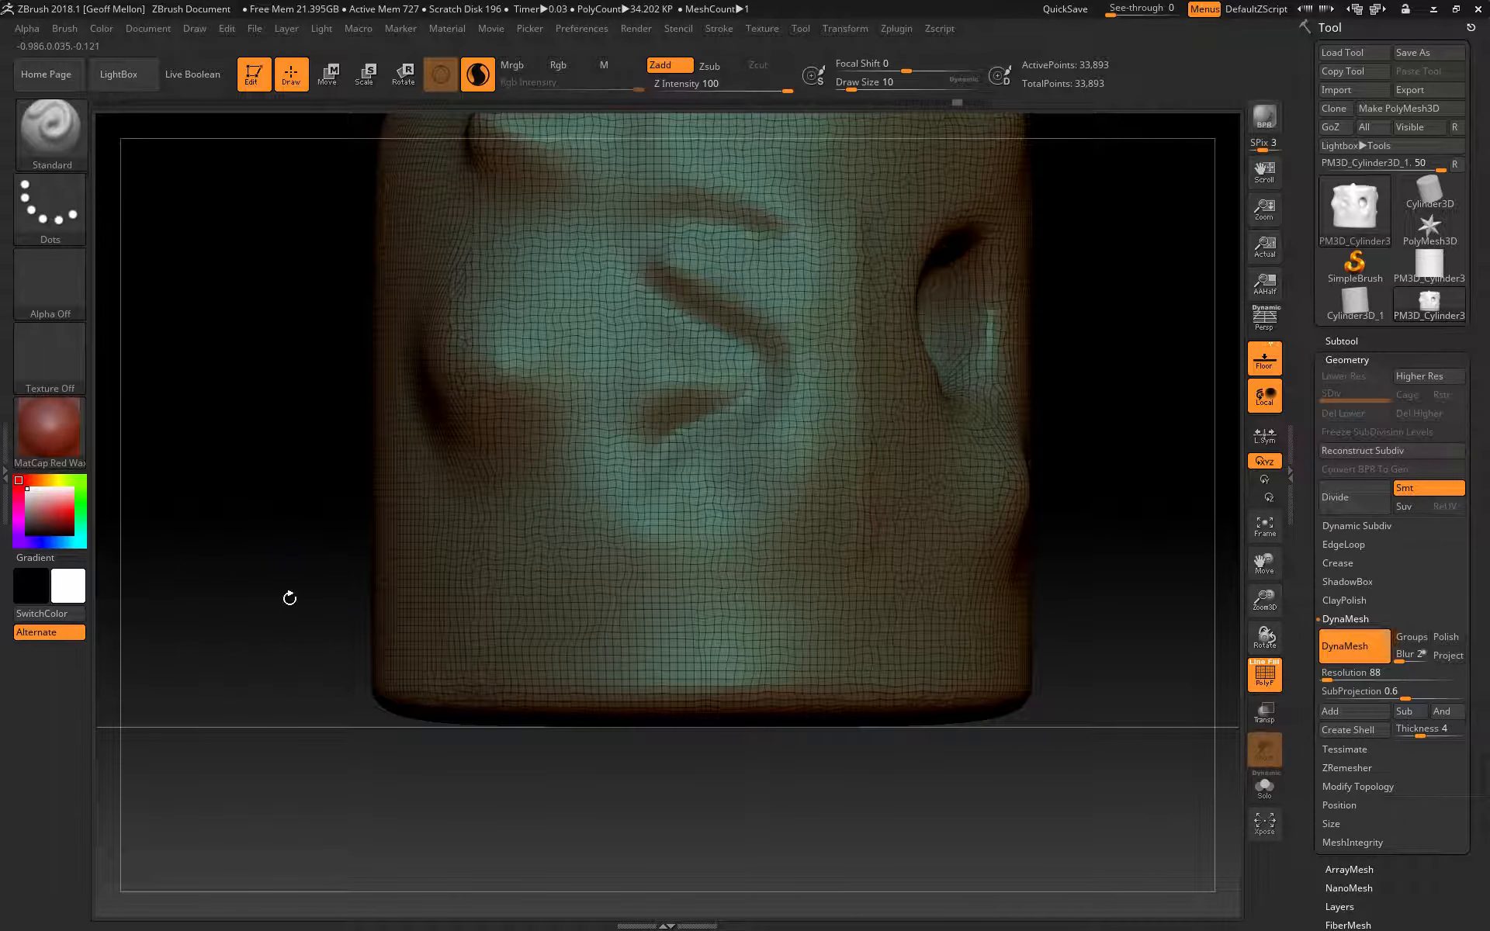
alt+drag(241, 274, 273, 423)
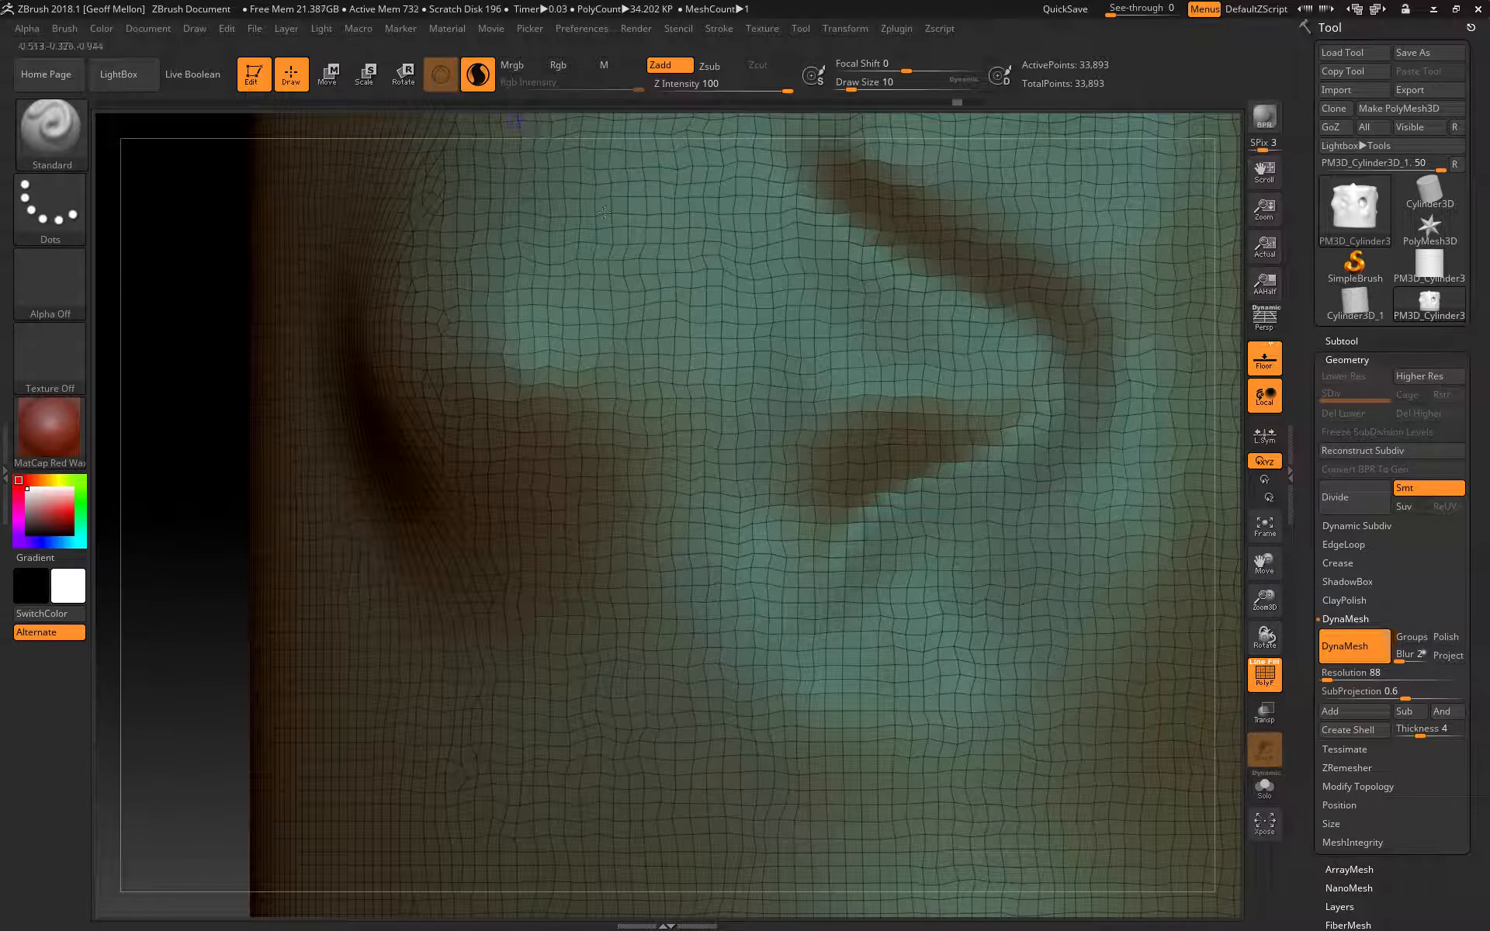
mouse_move(738, 330)
mouse_down()
mouse_move(670, 524)
mouse_move(777, 664)
mouse_move(733, 688)
mouse_up()
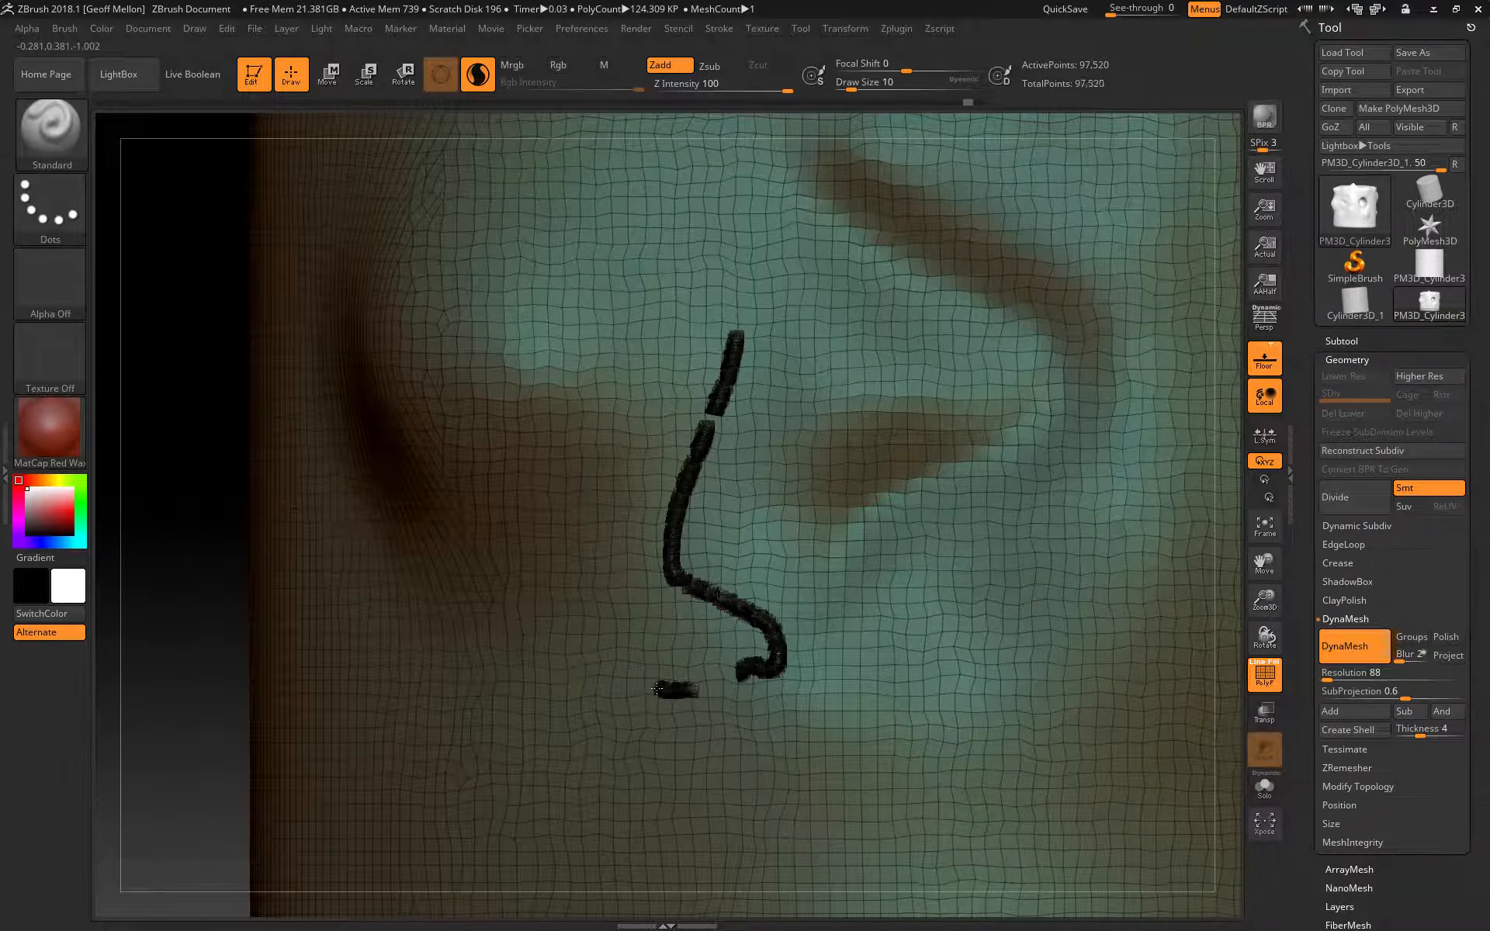
mouse_move(625, 716)
mouse_down()
mouse_move(767, 722)
mouse_move(850, 669)
mouse_move(846, 804)
mouse_up()
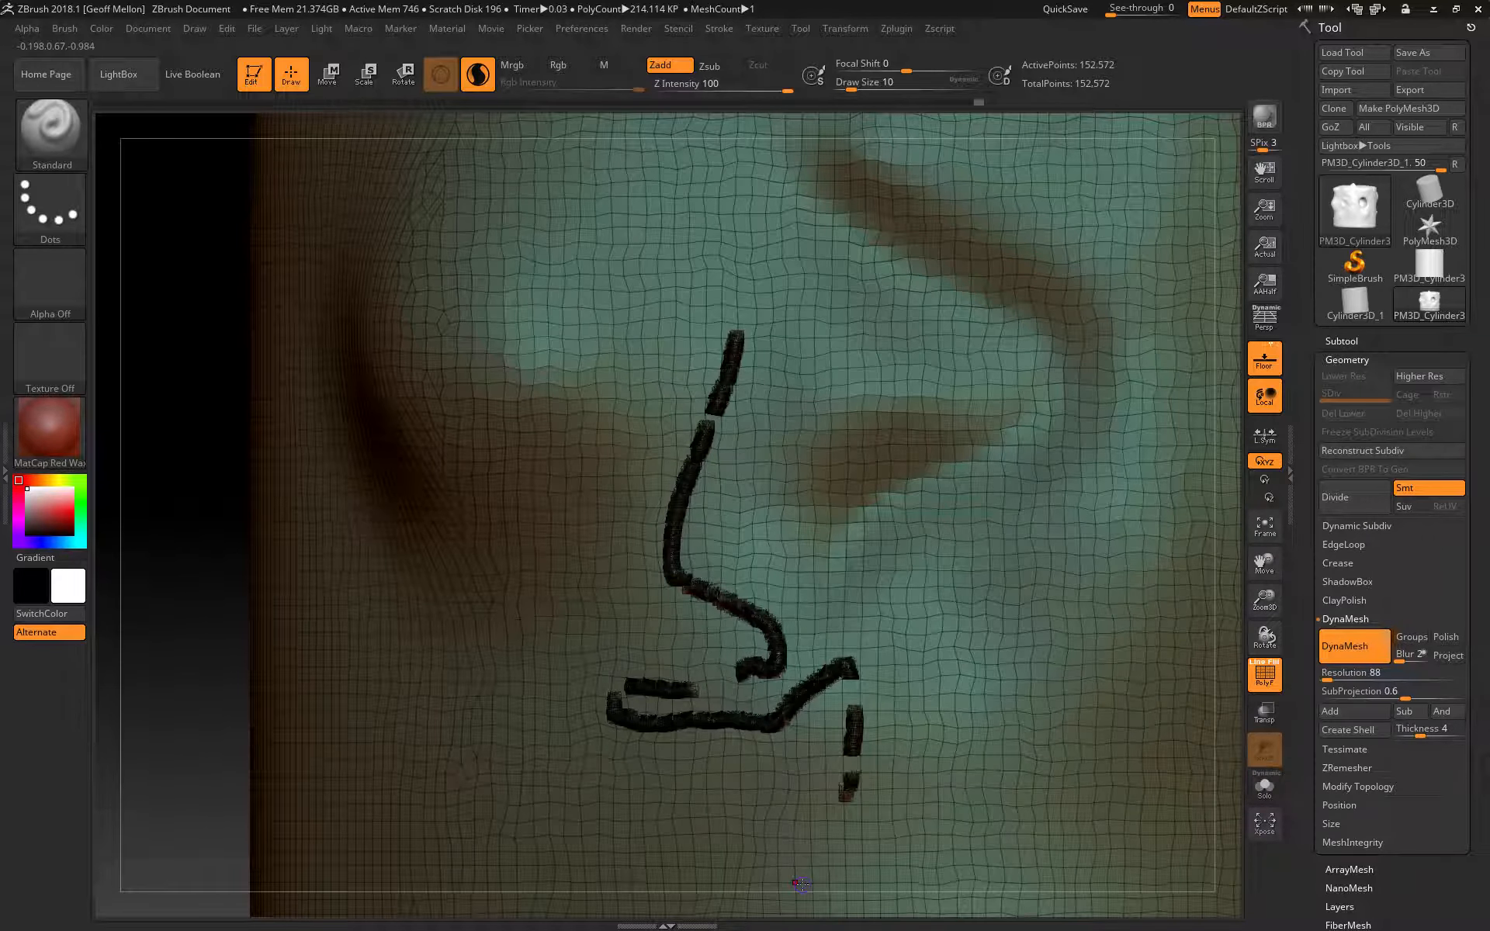
key(ctrl)
ctrl+click(804, 885)
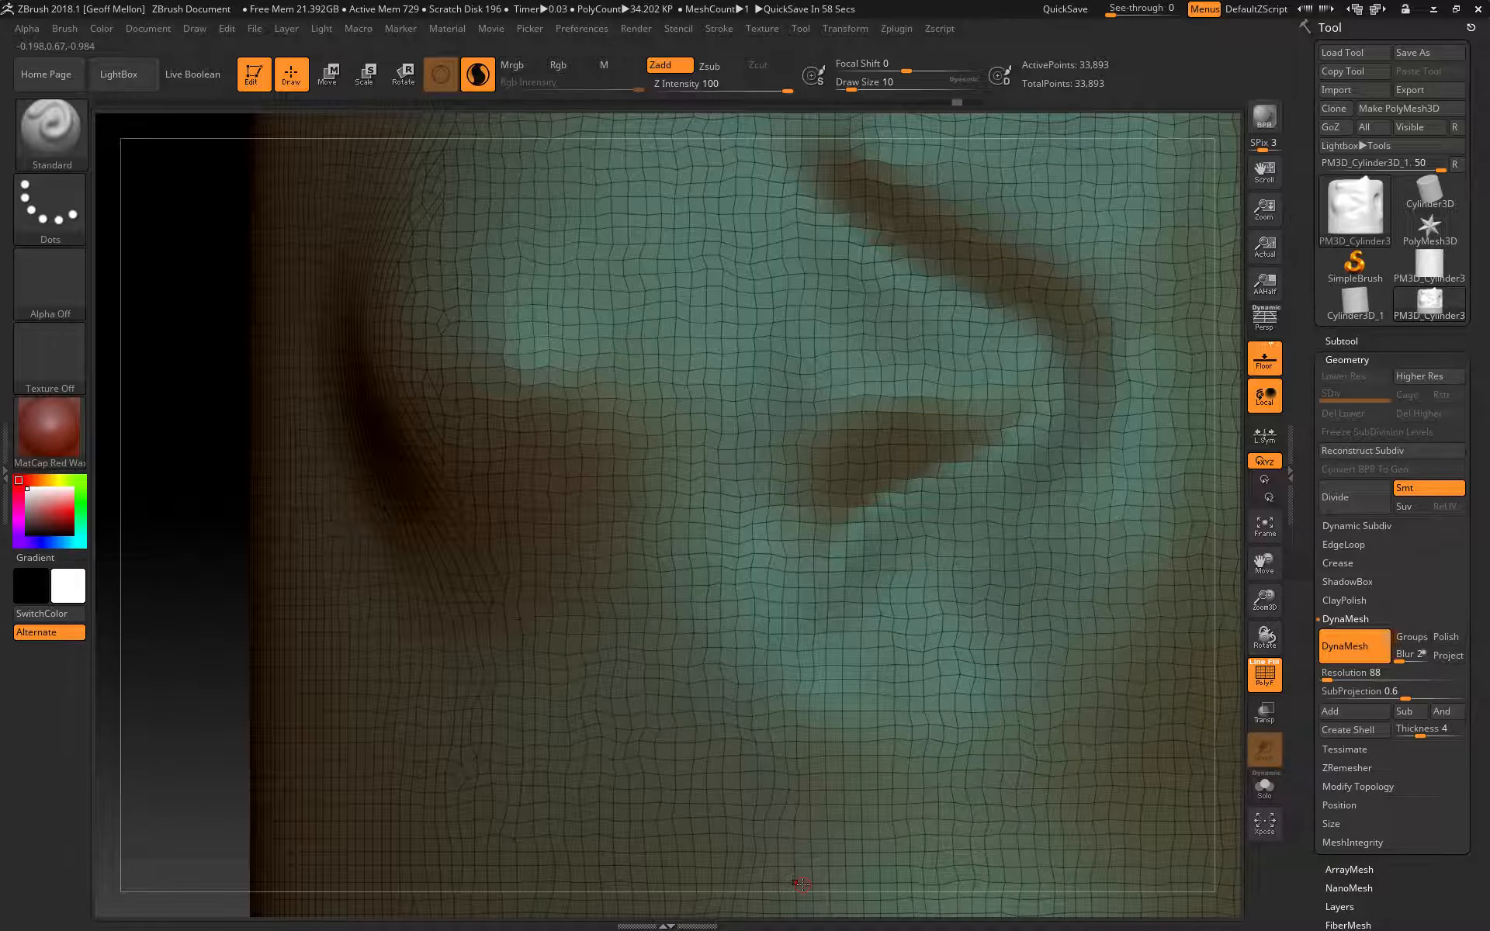
Hide the polyframe wireframe and carve a wide S-shaped groove into the cylinder's front with an enlarged Standard brush.
alt+drag(210, 590, 186, 336)
alt+drag(460, 513, 269, 437)
key(shift+f)
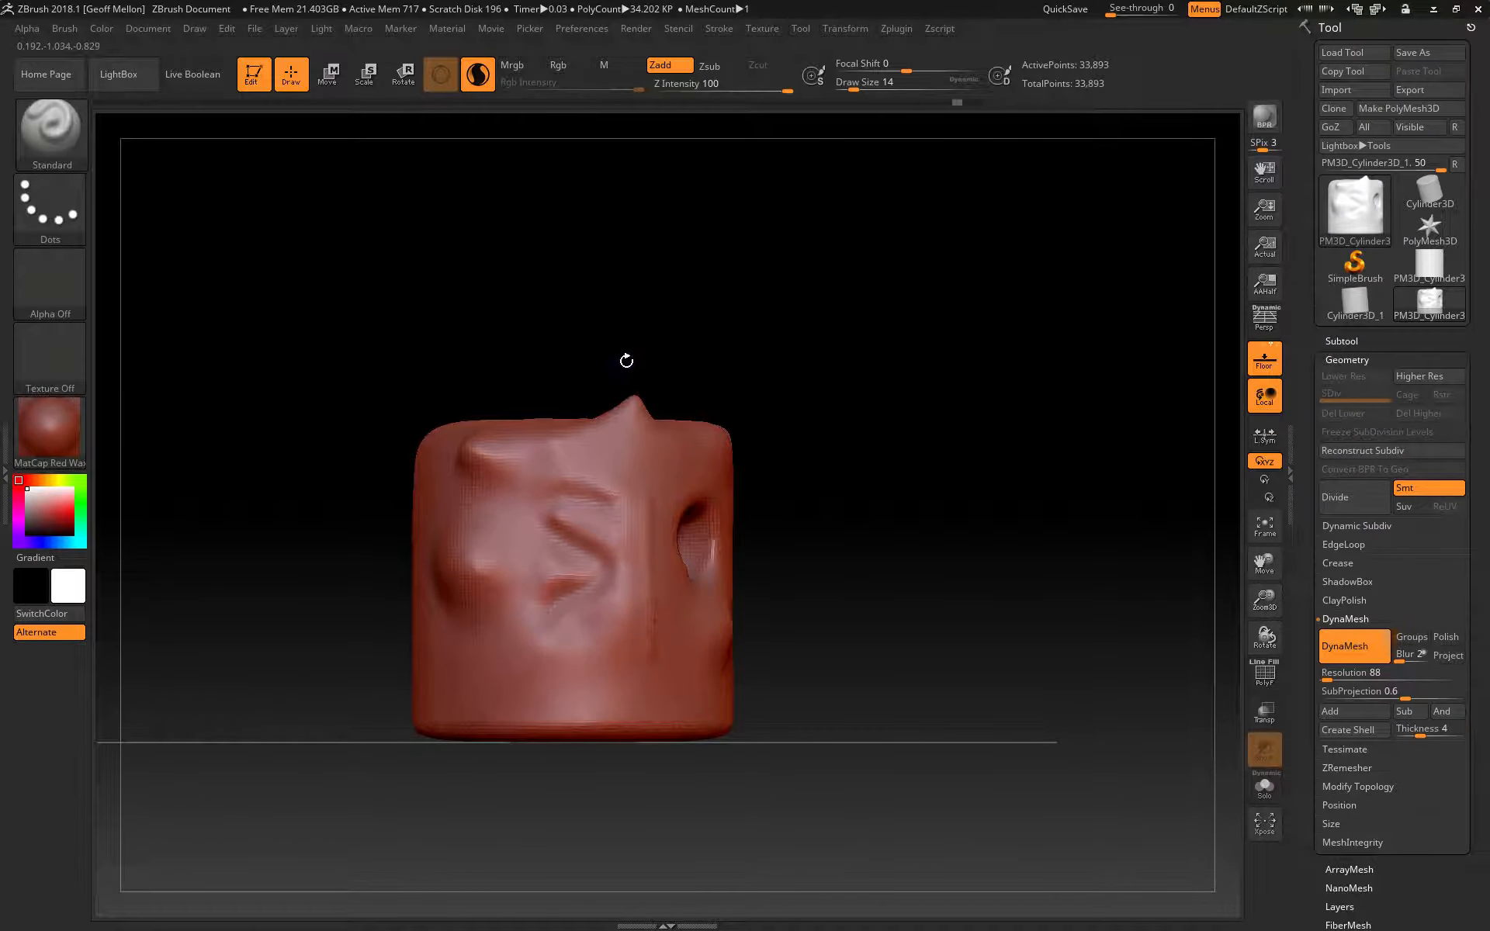
key(bracketright)
key(bracketright)
key(bracketright)
key(bracketright)
key(bracketright)
key(bracketright)
key(bracketright)
key(bracketright)
key(bracketleft)
drag(625, 477, 474, 691)
Sculpt a thinner raised S-shaped ridge inside the wide groove at Draw Size 42, and check its wireframe.
alt+drag(326, 439, 349, 677)
mouse_move(569, 480)
mouse_down()
mouse_move(436, 503)
mouse_move(579, 786)
mouse_move(477, 834)
mouse_up()
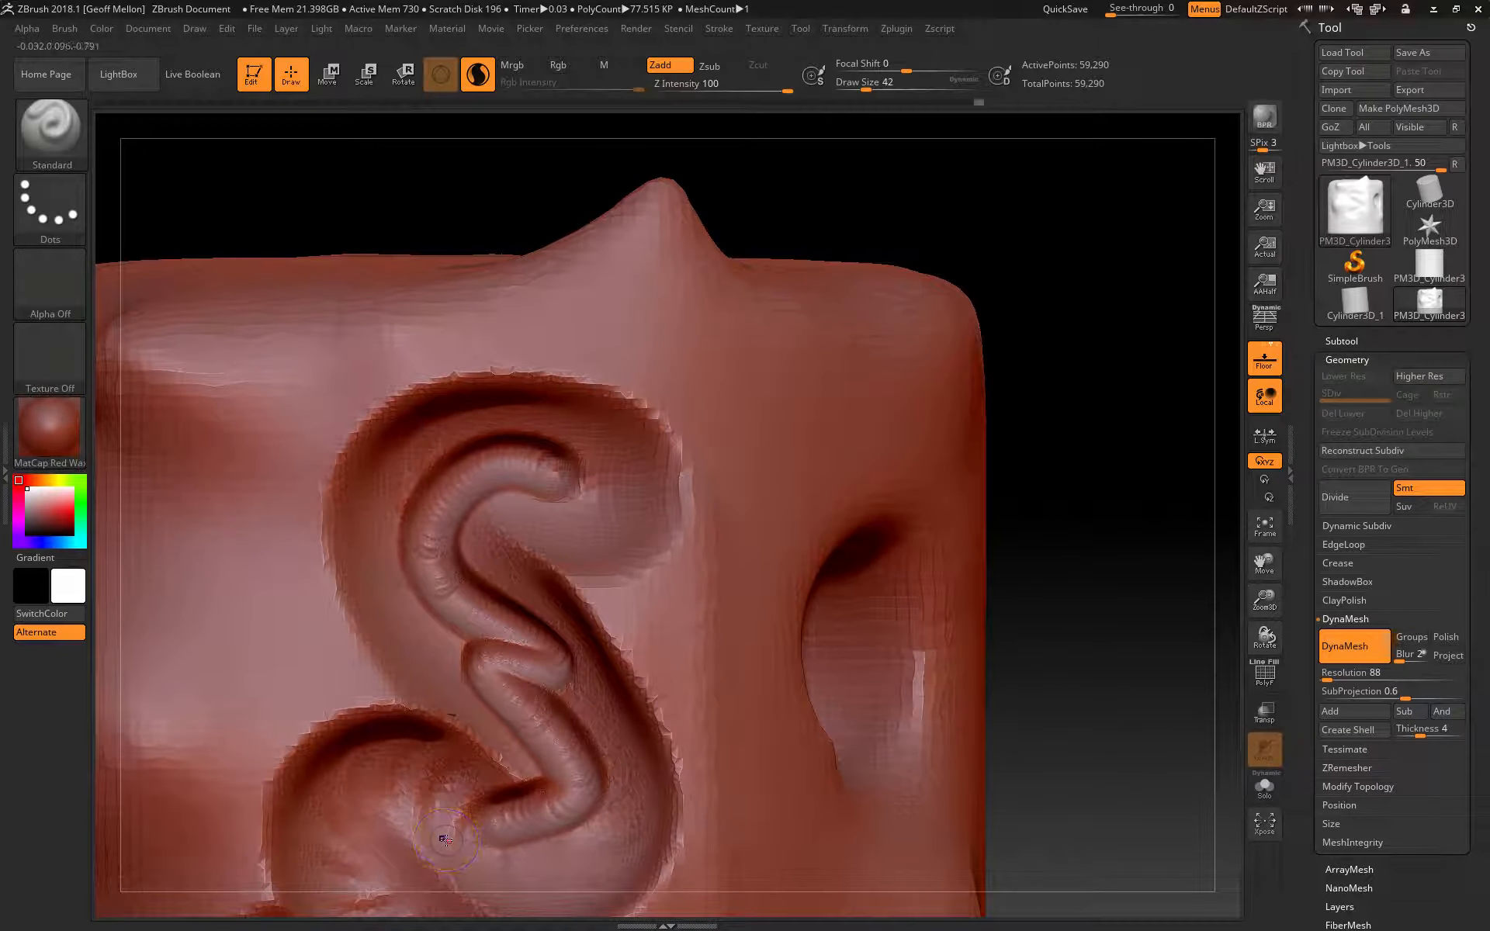
key(shift)
key(shift+f)
key(shift+f)
Coarsen the mesh of the S-shaped groove and its inner ridge from a distance with the Smooth brush, raising the Draw Size to 94.
mouse_move(1076, 736)
alt+mouse_down()
mouse_move(1058, 479)
mouse_move(1045, 699)
mouse_move(1037, 628)
mouse_move(953, 464)
mouse_move(1042, 826)
alt+mouse_up()
key(shift)
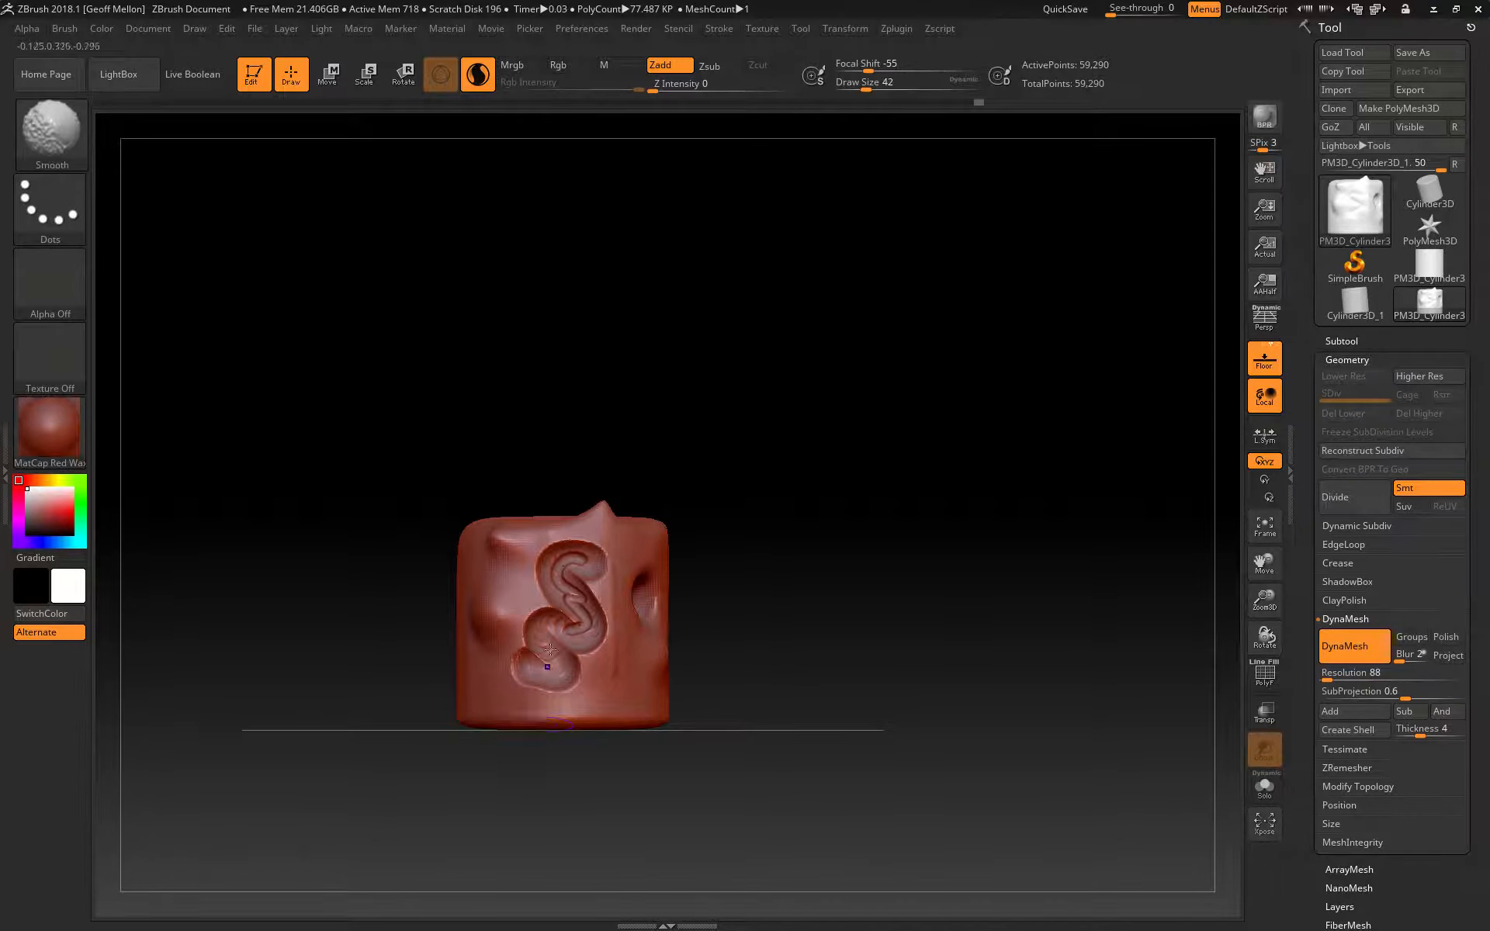
mouse_move(595, 576)
shift+mouse_down()
mouse_move(569, 563)
mouse_move(535, 587)
mouse_move(536, 611)
shift+mouse_up()
alt+drag(403, 505, 363, 431)
key(shift)
mouse_move(561, 584)
shift+mouse_down()
mouse_move(552, 607)
mouse_move(564, 557)
shift+mouse_up()
alt+drag(413, 403, 427, 513)
key(shift)
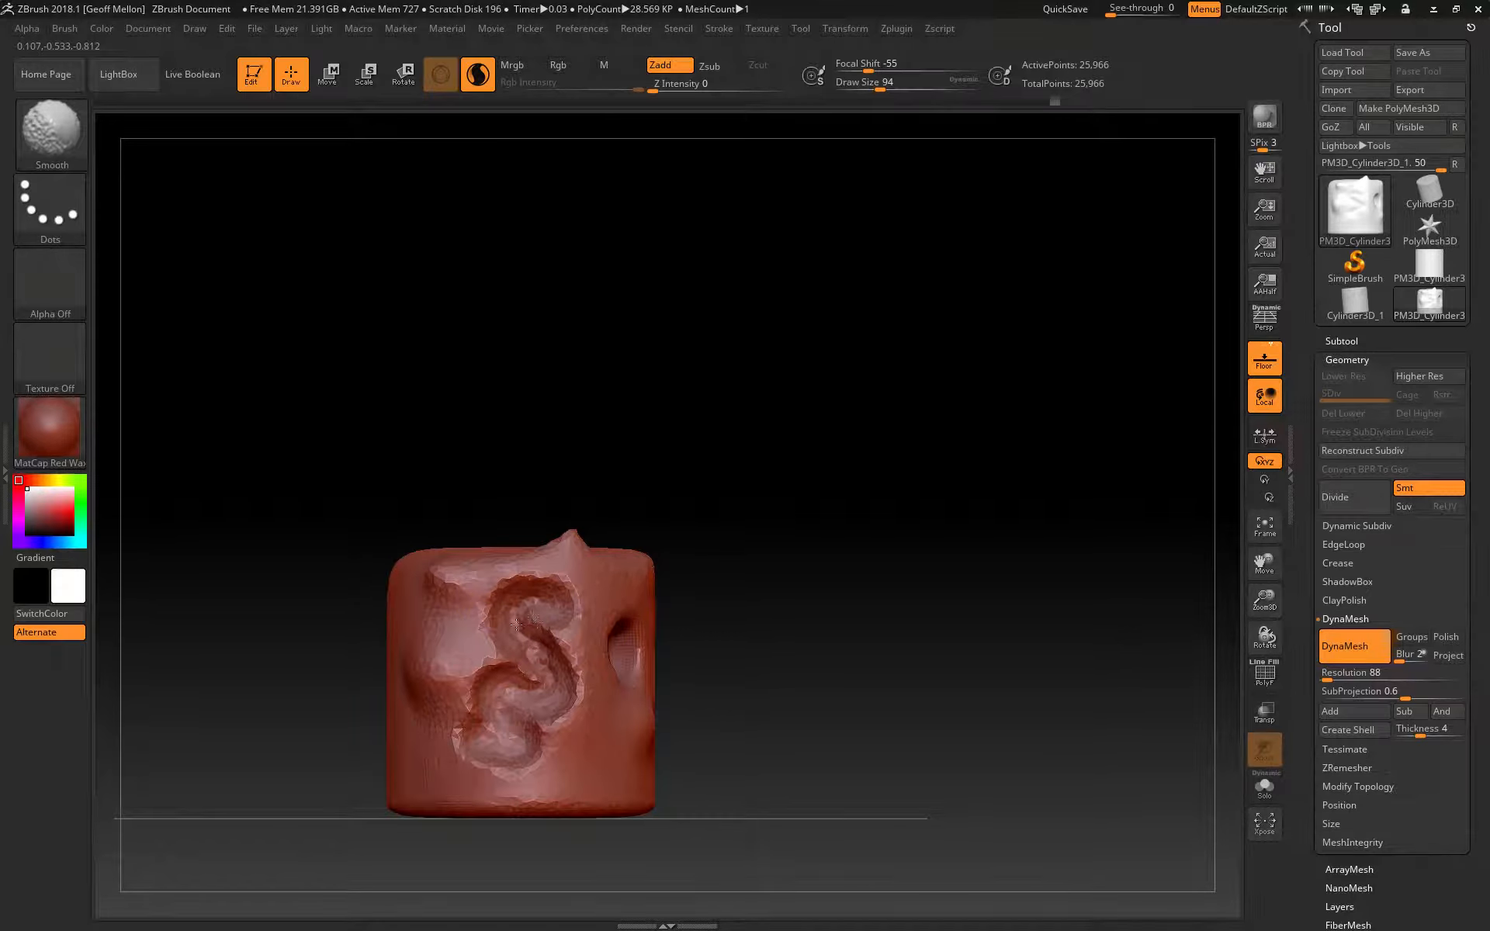
shift+drag(561, 637, 548, 621)
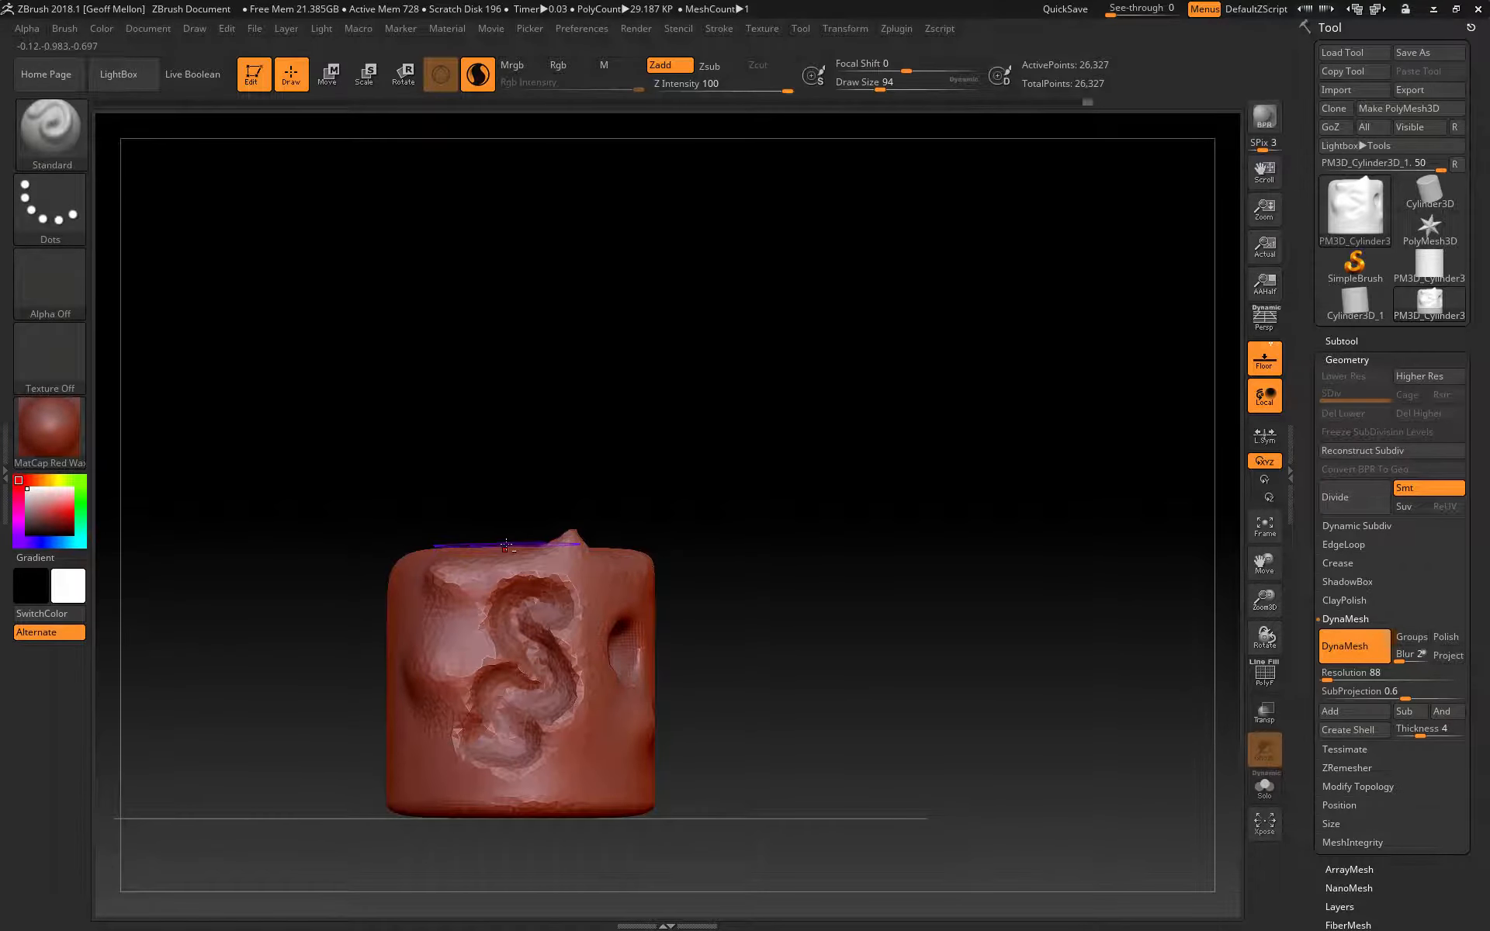
Raise the Draw Size to 186 and coarsen the S-shaped groove further with the Smooth brush.
key(])
key(])
key(])
key(])
key(])
key(])
key(])
key(])
key(])
key(])
key(])
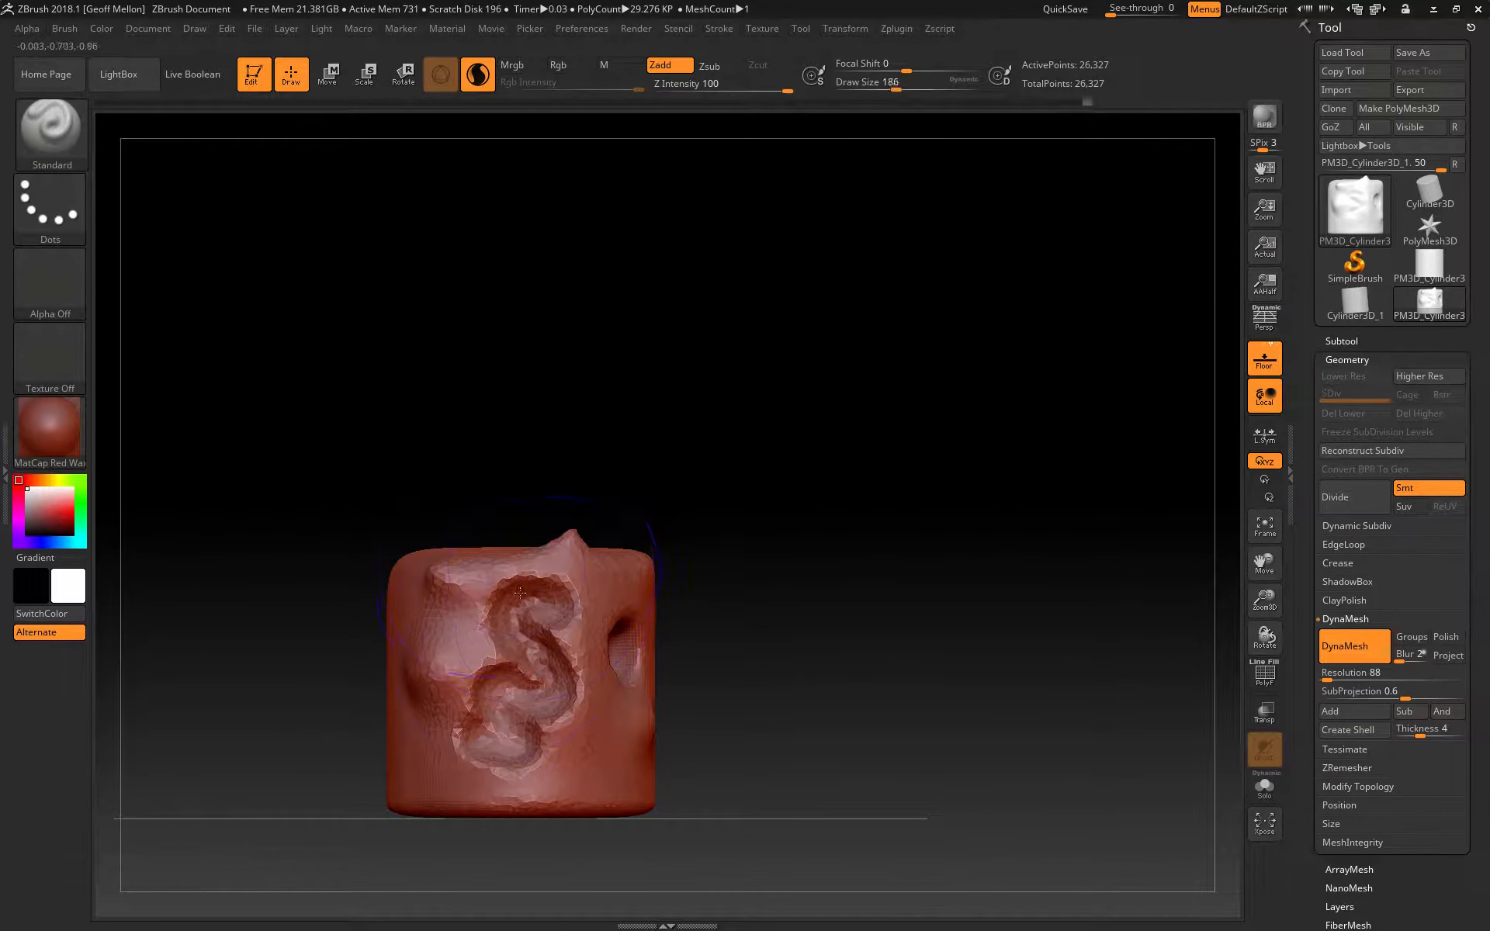
mouse_move(522, 637)
shift+mouse_down()
mouse_move(528, 665)
mouse_move(537, 615)
mouse_move(514, 598)
mouse_move(496, 668)
mouse_move(512, 698)
mouse_move(564, 558)
shift+mouse_up()
Set the Draw Size to 150 and the Smooth brush's Z Intensity to 100, and smooth away the groove and surrounding bumps.
key([)
key([)
key([)
key([)
key([)
key([)
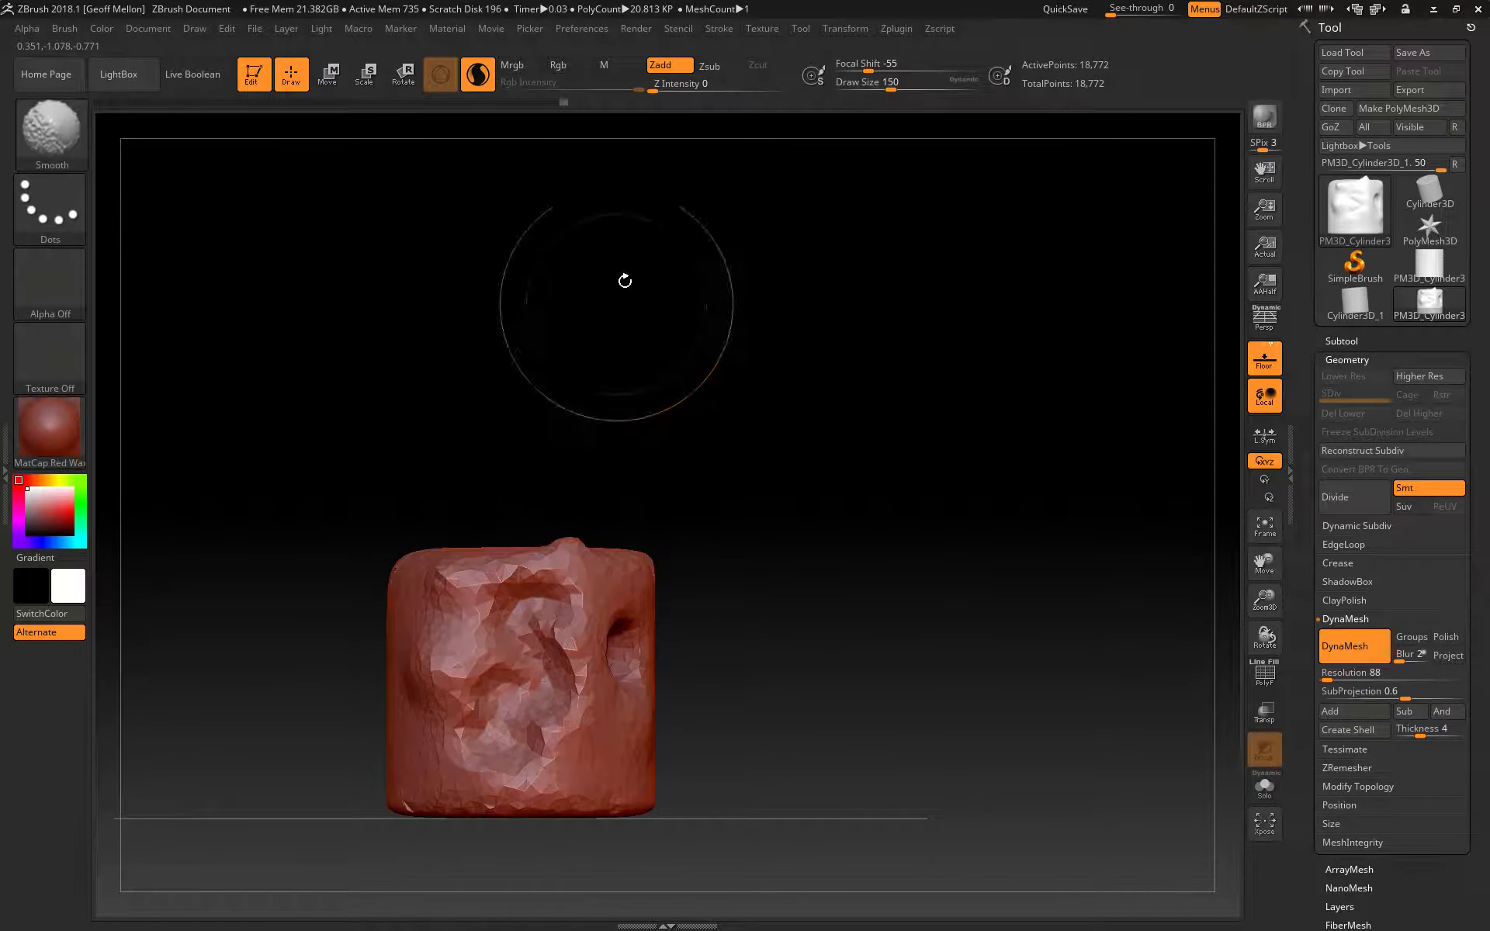
drag(653, 90, 788, 93)
mouse_move(545, 600)
shift+mouse_down()
mouse_move(508, 617)
mouse_move(508, 653)
mouse_move(454, 671)
shift+mouse_up()
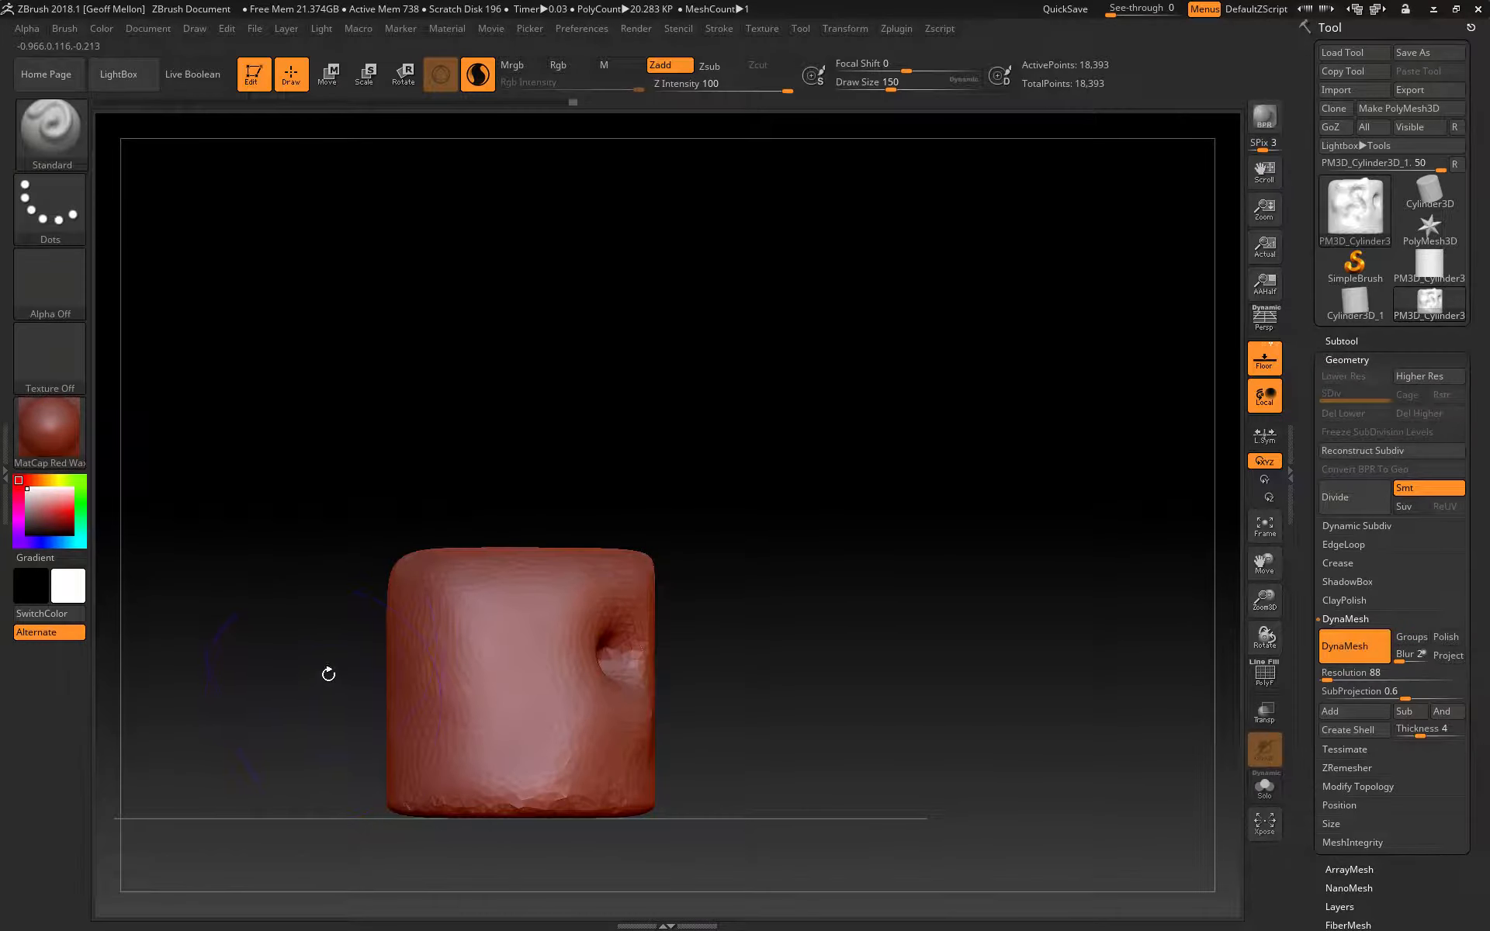
Turn off DynaMesh for the smoothed cylinder.
mouse_move(328, 674)
alt+mouse_down()
mouse_move(307, 506)
mouse_move(326, 639)
mouse_move(343, 613)
alt+mouse_up()
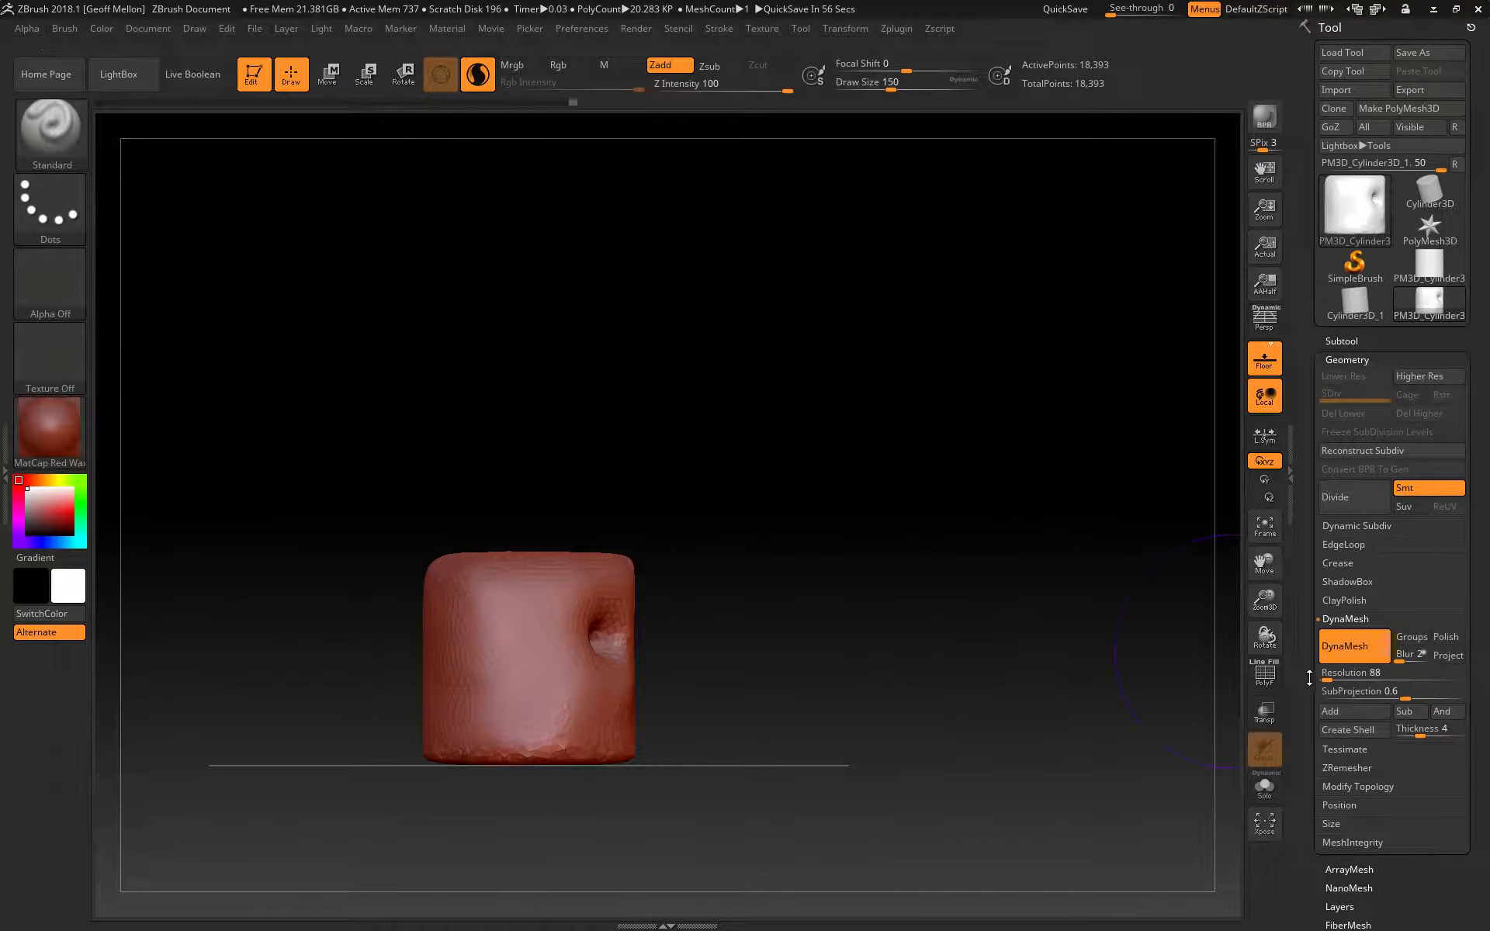
click(1366, 654)
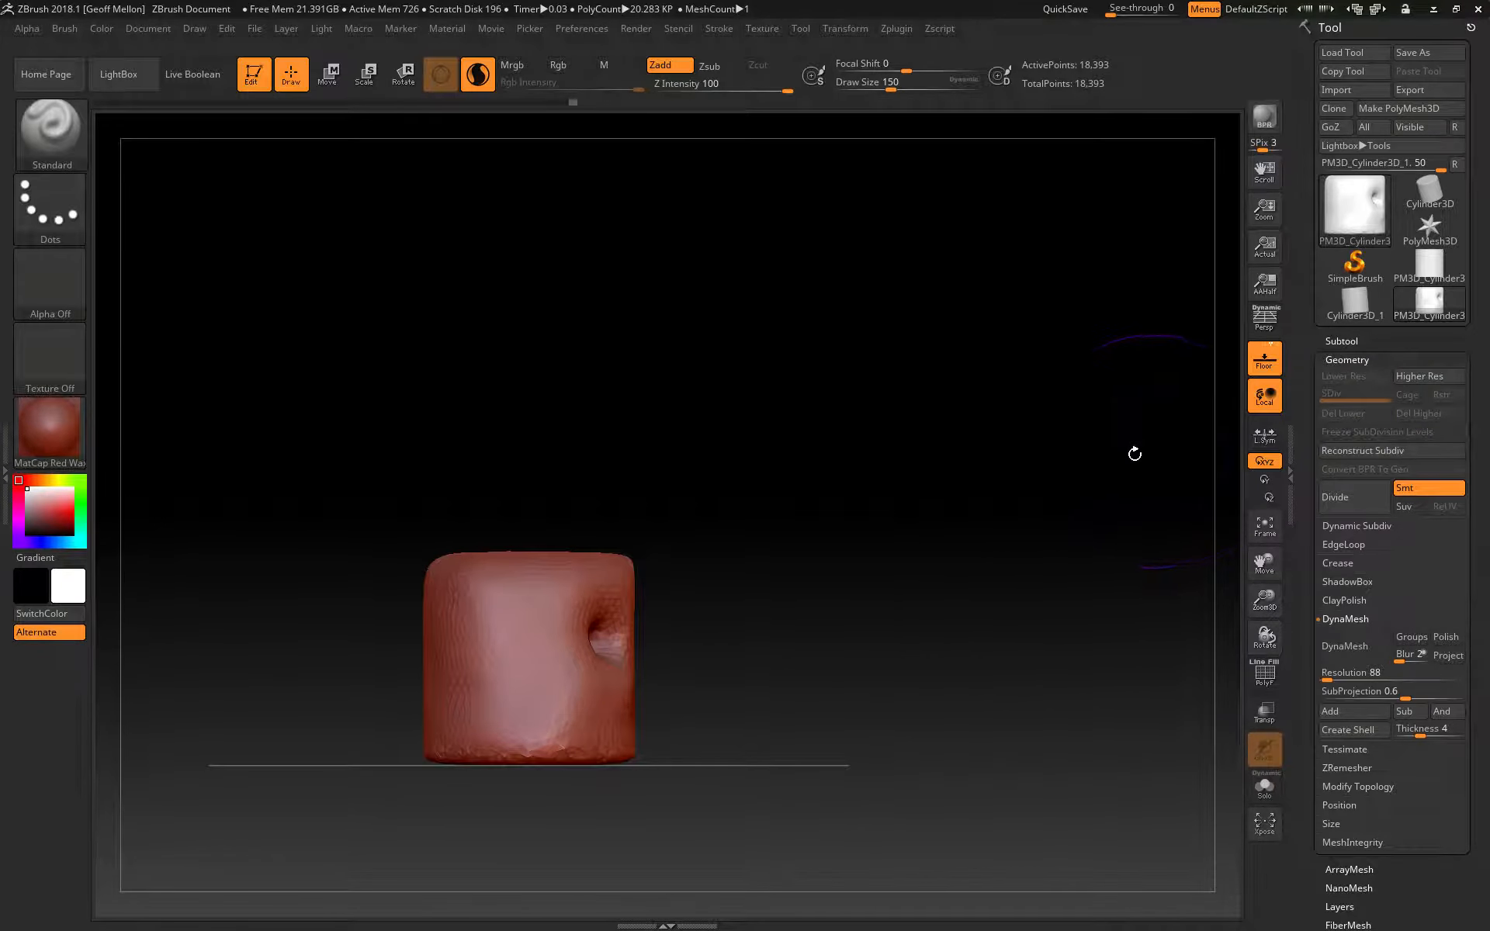
alt+drag(822, 532, 1025, 442)
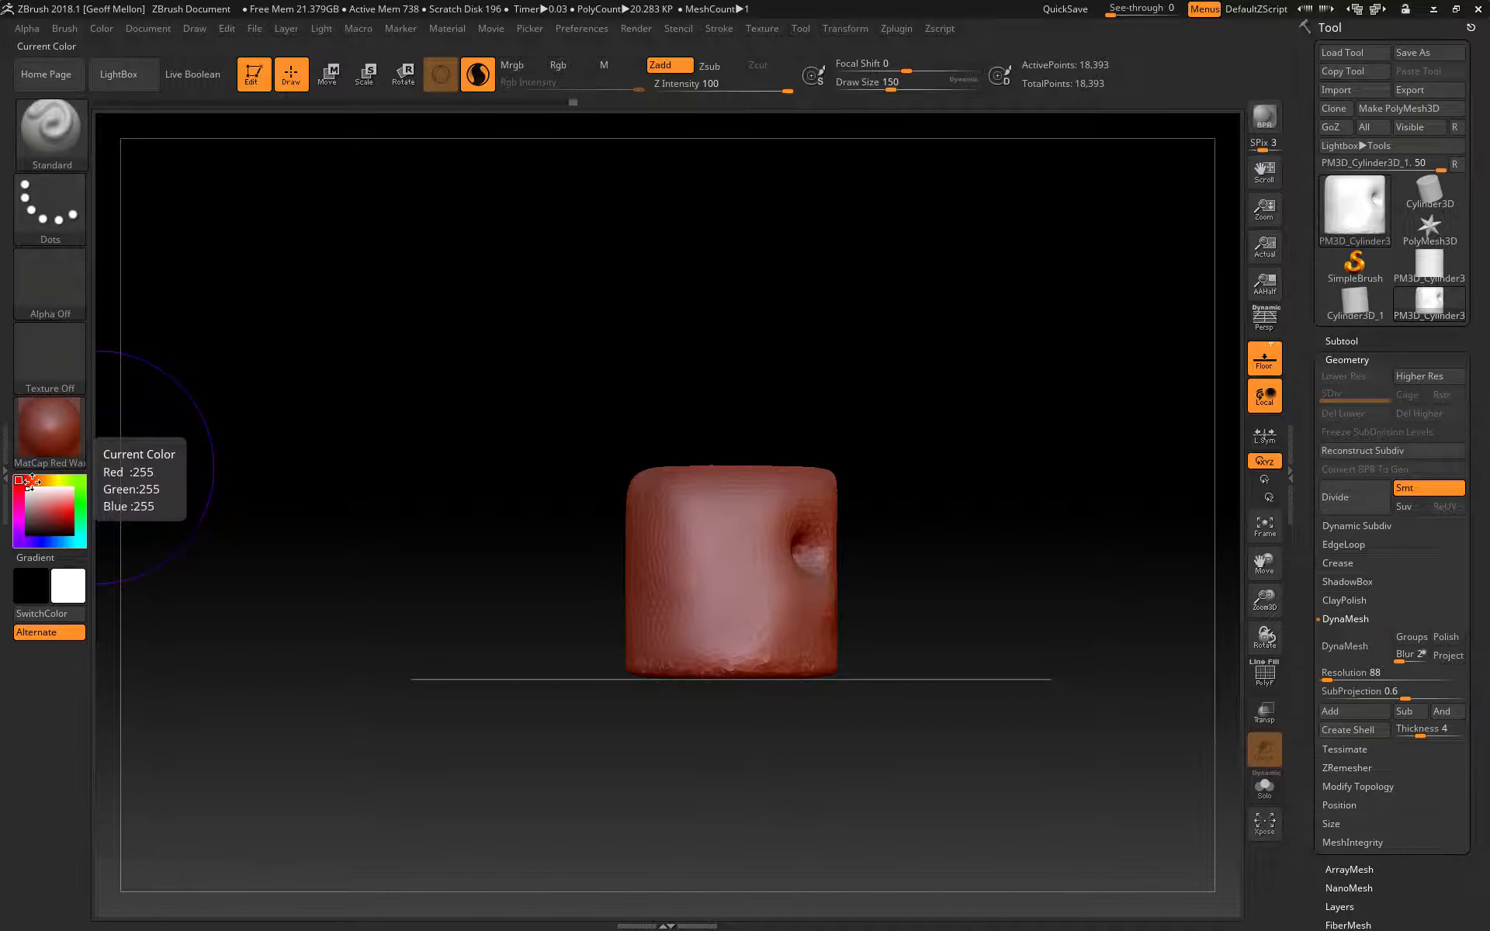
Switch the model's material to BasicMaterial and view the cylinder from a raised angle.
click(45, 430)
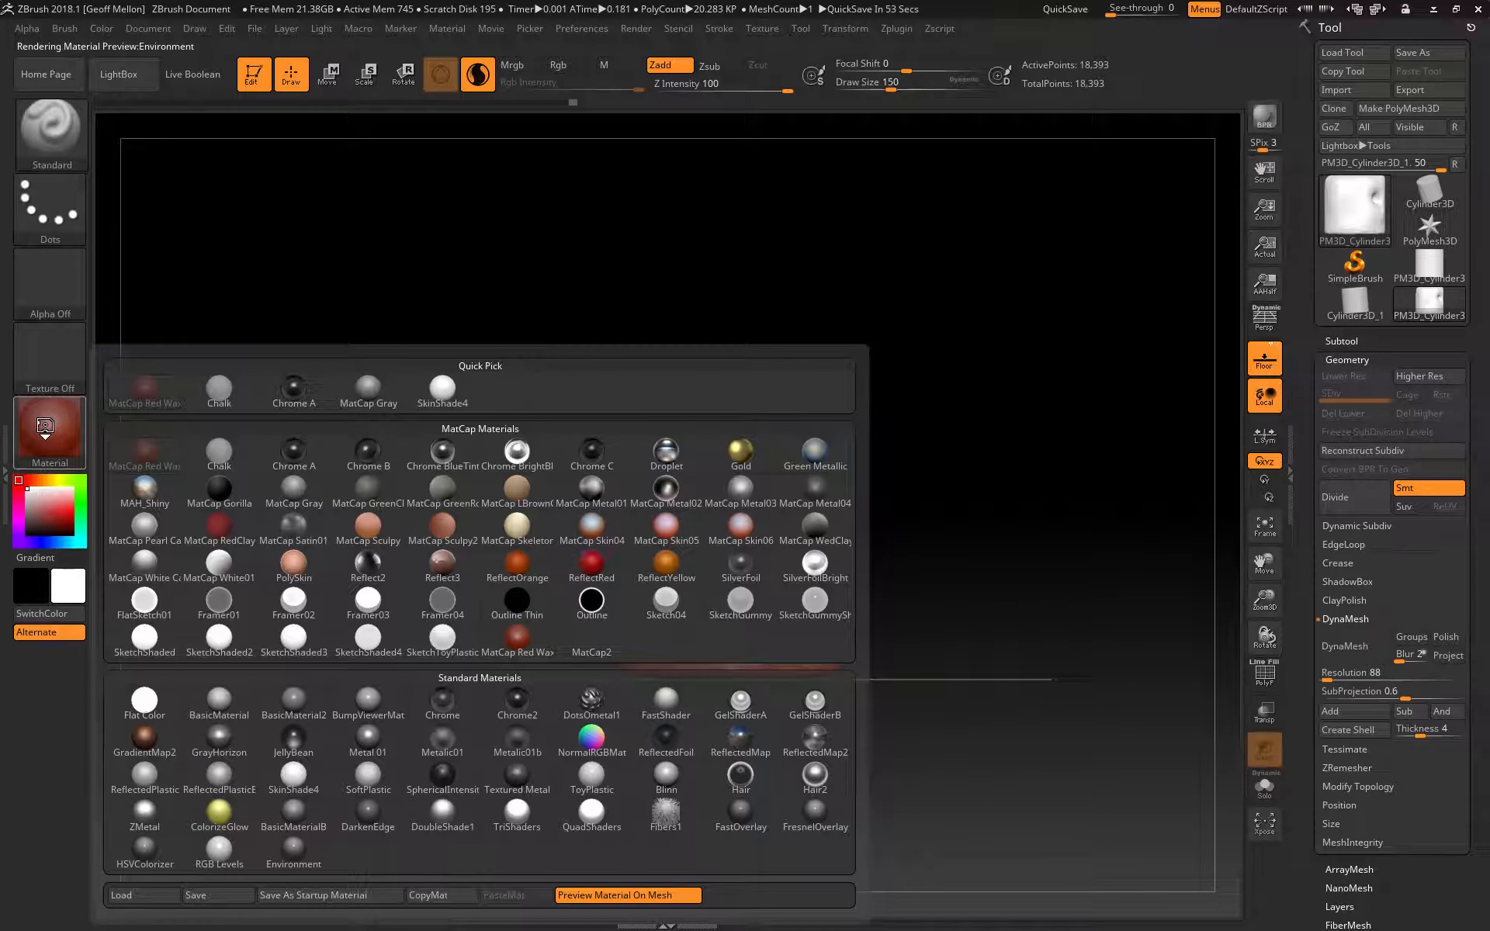
click(218, 701)
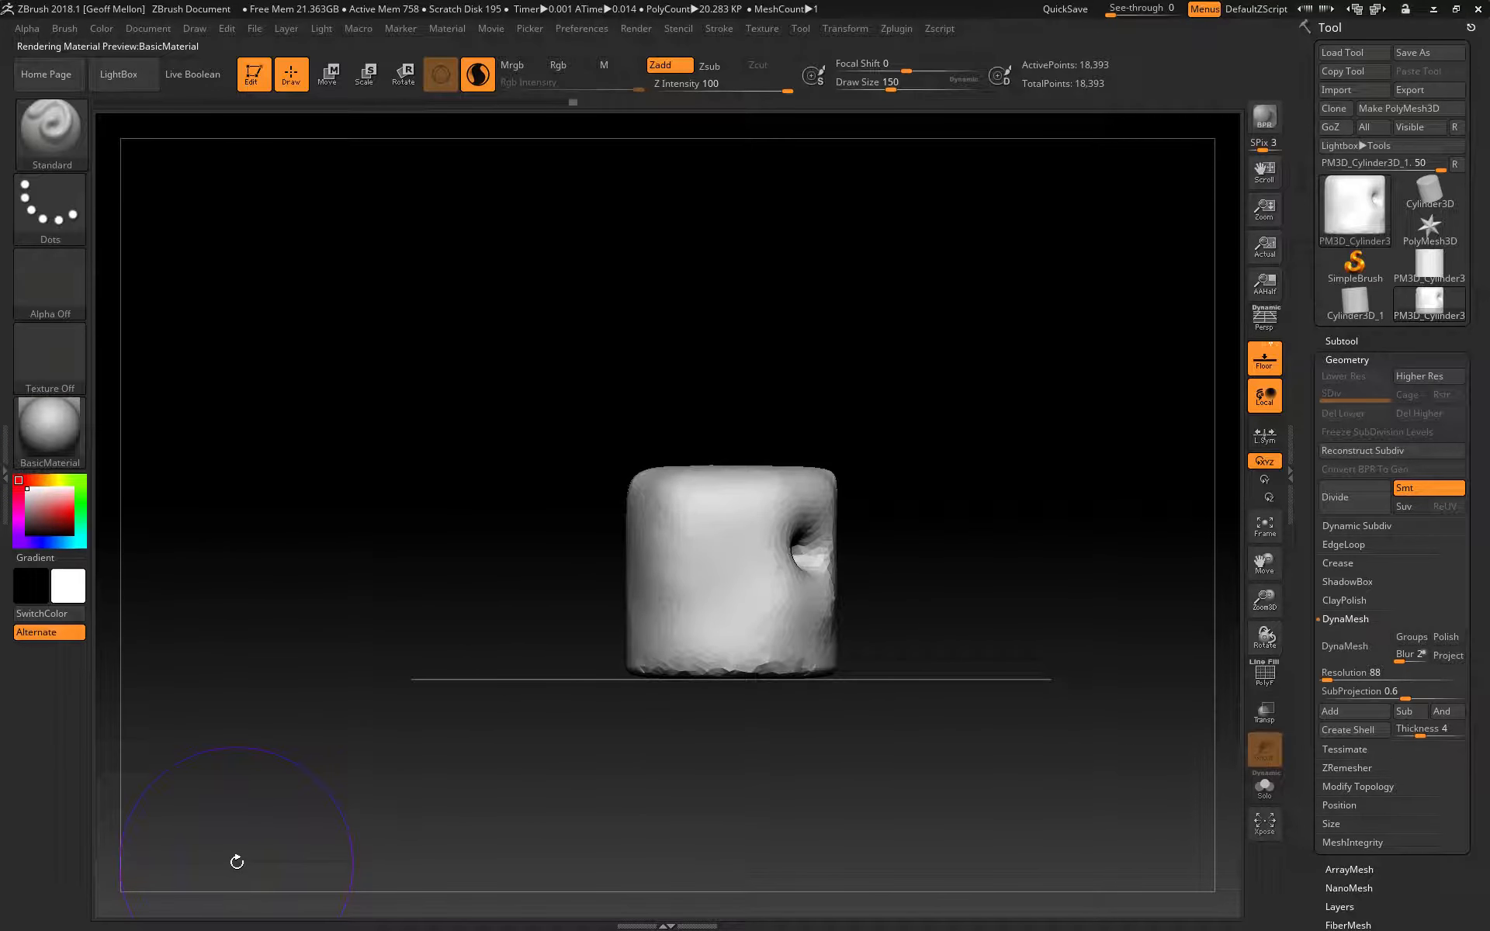
drag(549, 376, 1058, 422)
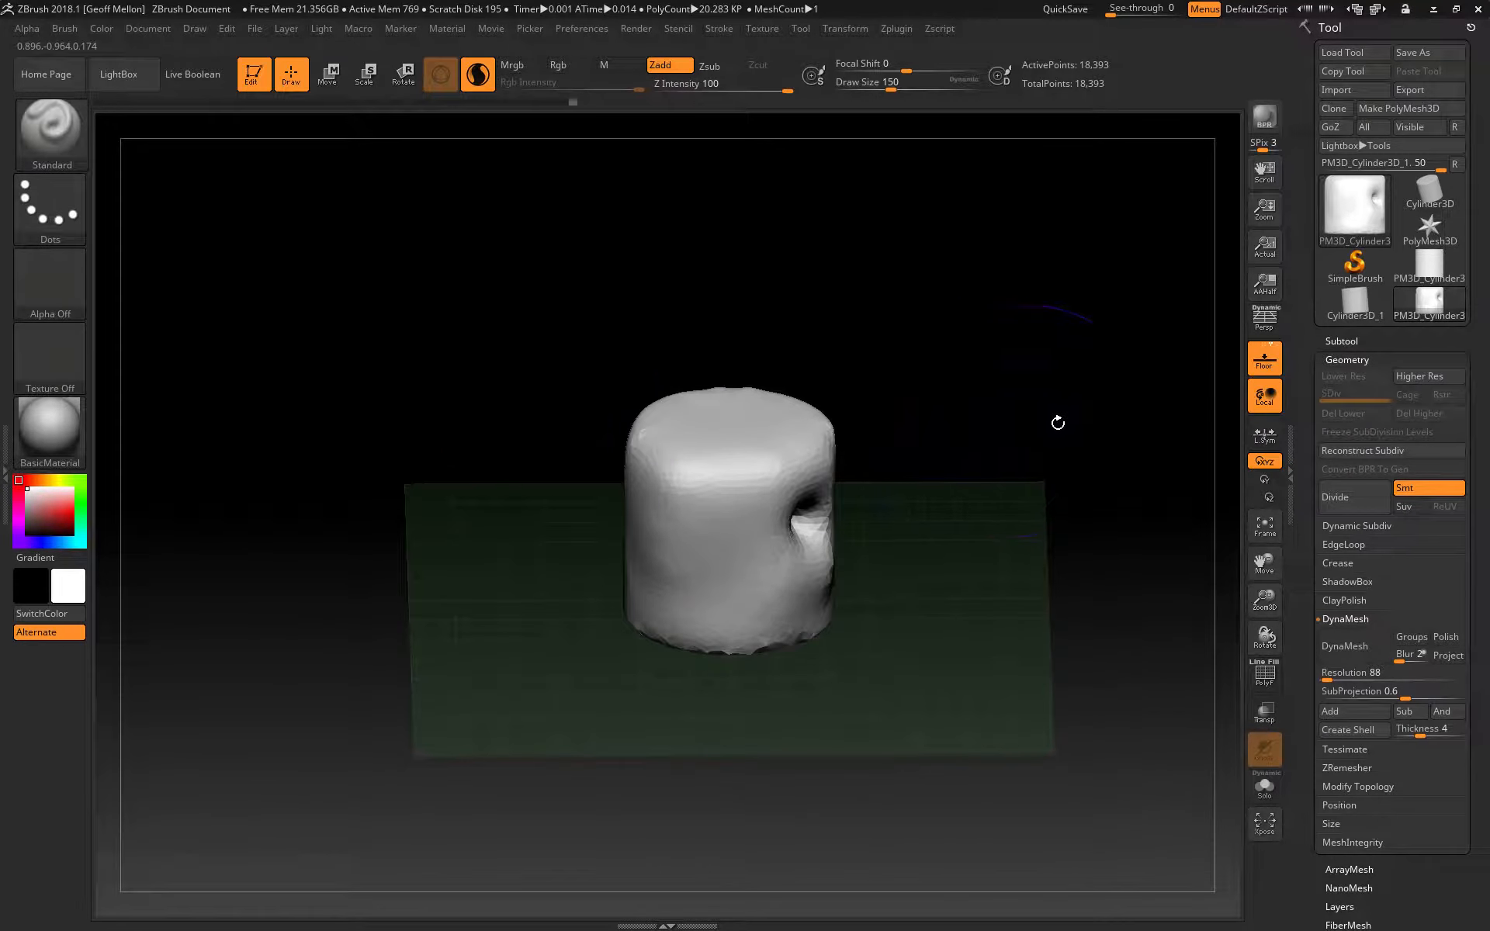
Hide the floor grid and smooth away the hole so the cylinder becomes a plain rounded block.
click(1264, 361)
mouse_move(408, 739)
mouse_down()
mouse_move(338, 579)
mouse_move(360, 629)
mouse_up()
mouse_move(693, 682)
shift+mouse_down()
mouse_move(763, 523)
mouse_move(807, 537)
mouse_move(821, 516)
mouse_move(764, 512)
shift+mouse_up()
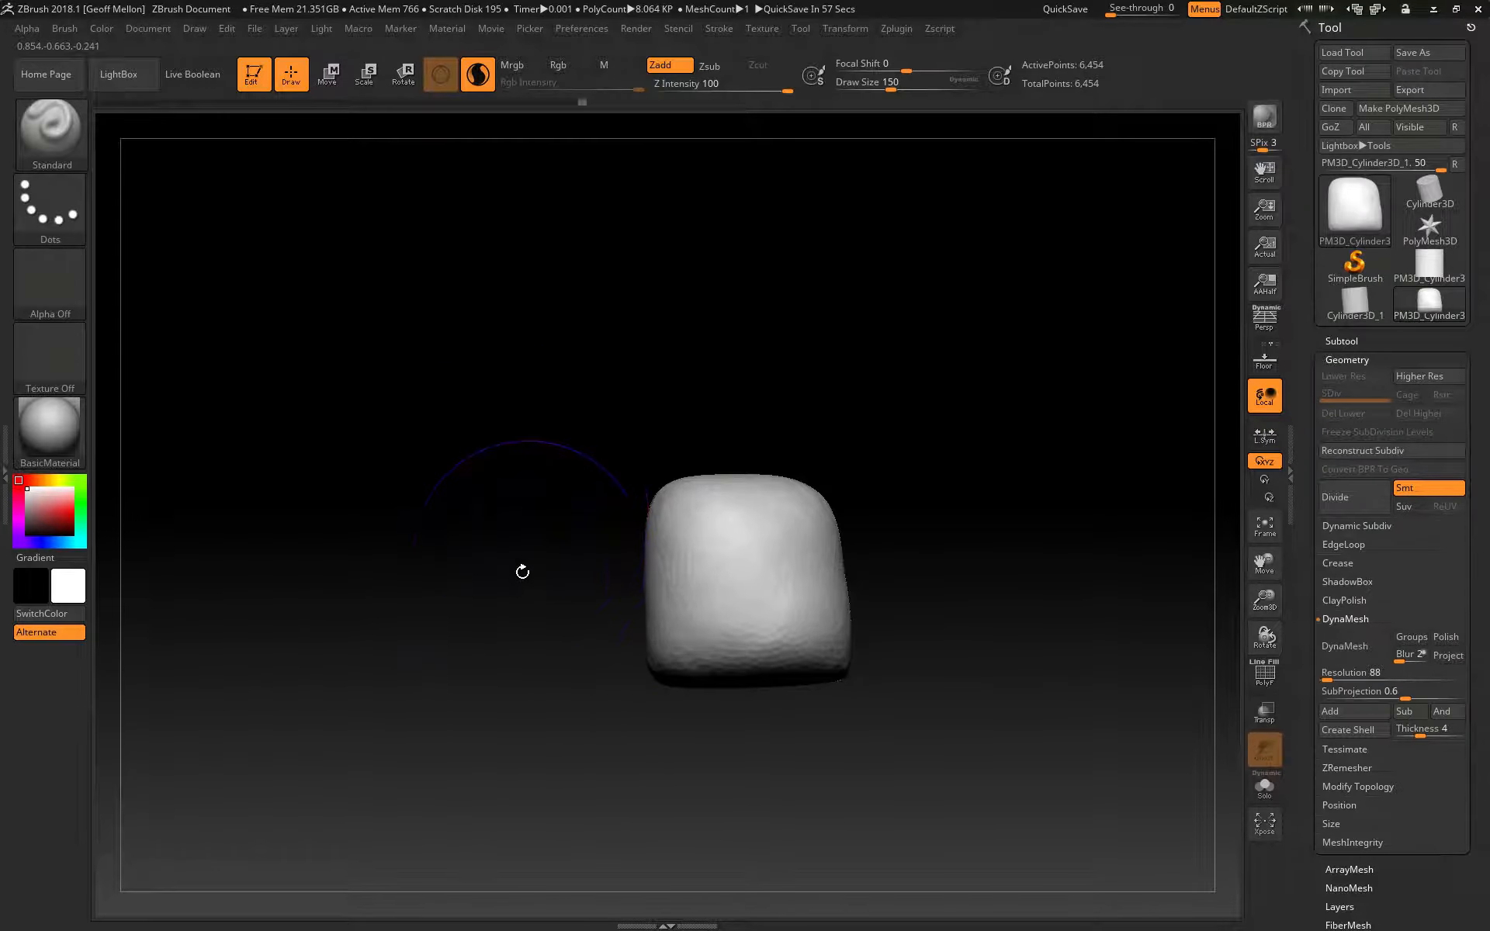
Switch the material back to MatCap Red Wax and reduce the Draw Size to 50.
click(46, 432)
key(bracketleft)
click(57, 442)
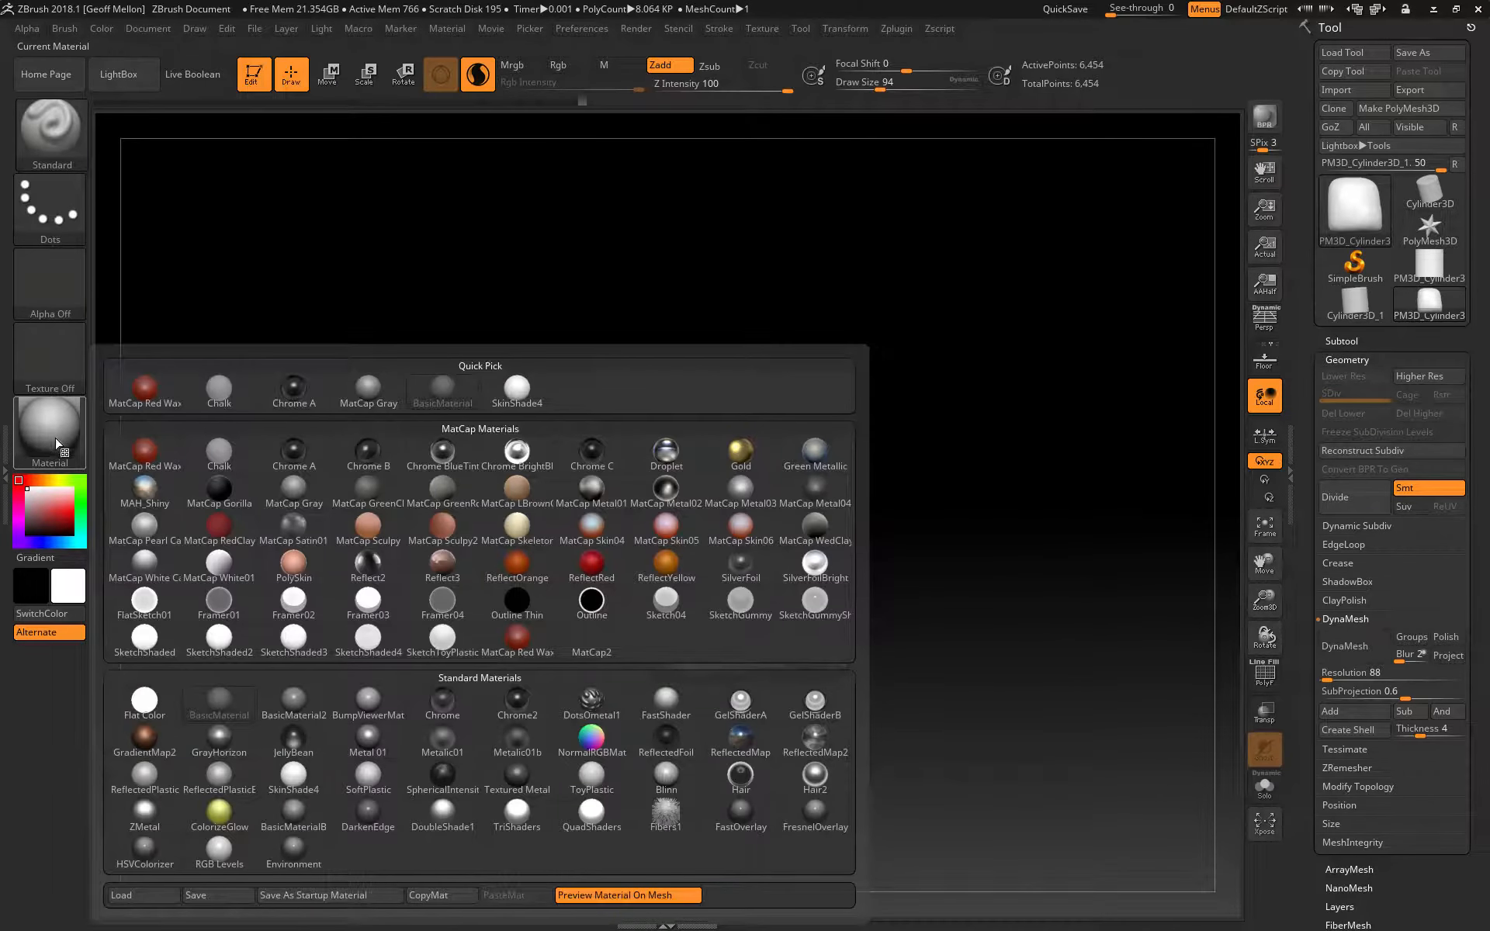
click(144, 451)
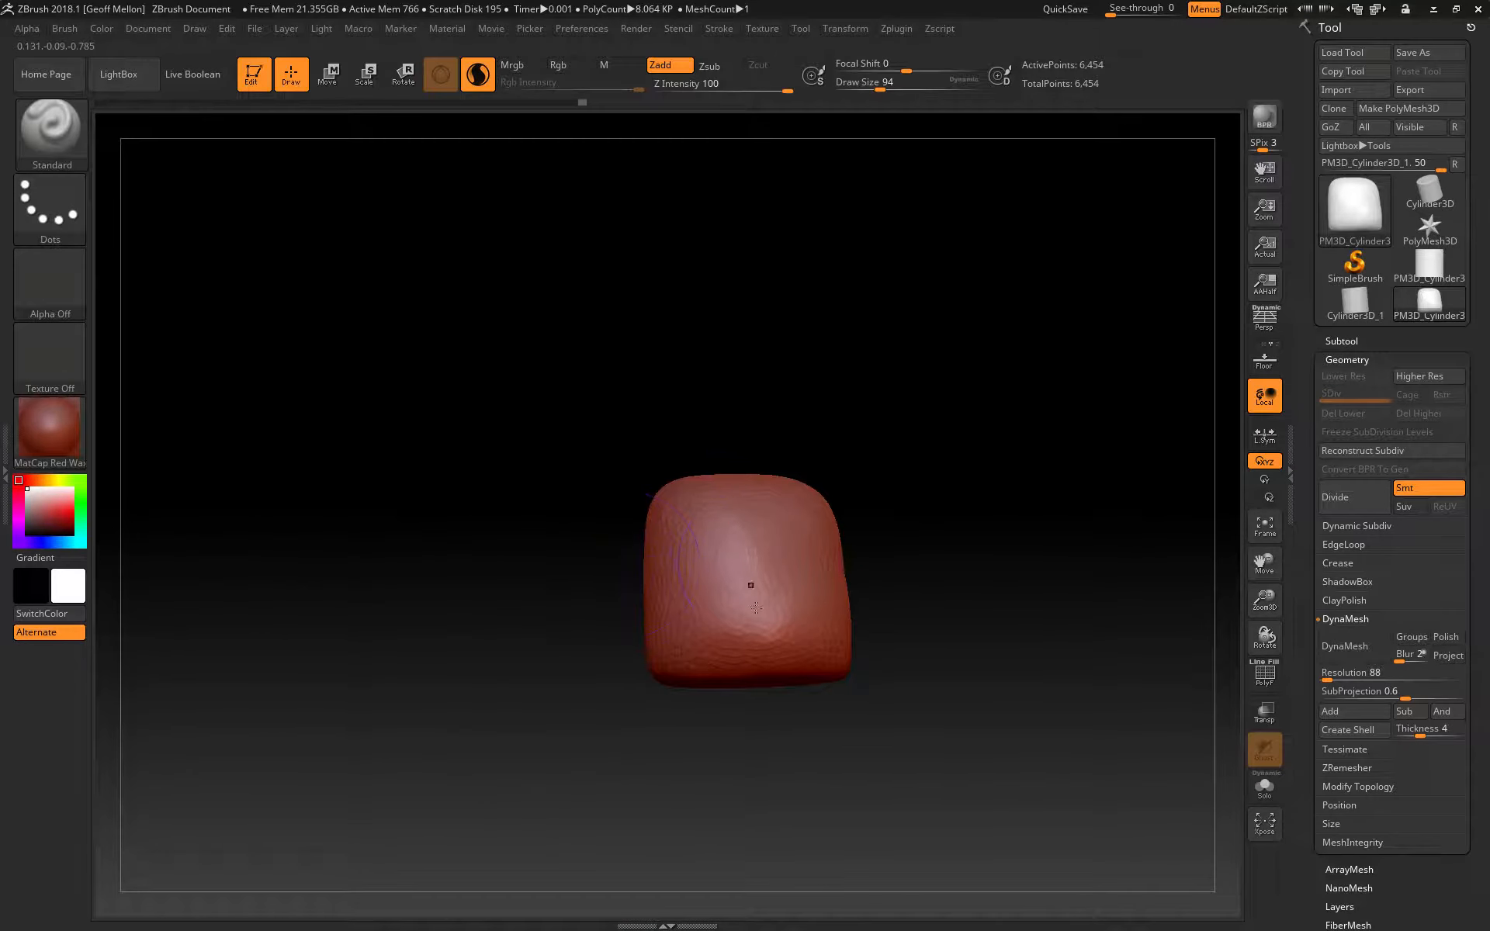
key(bracketleft)
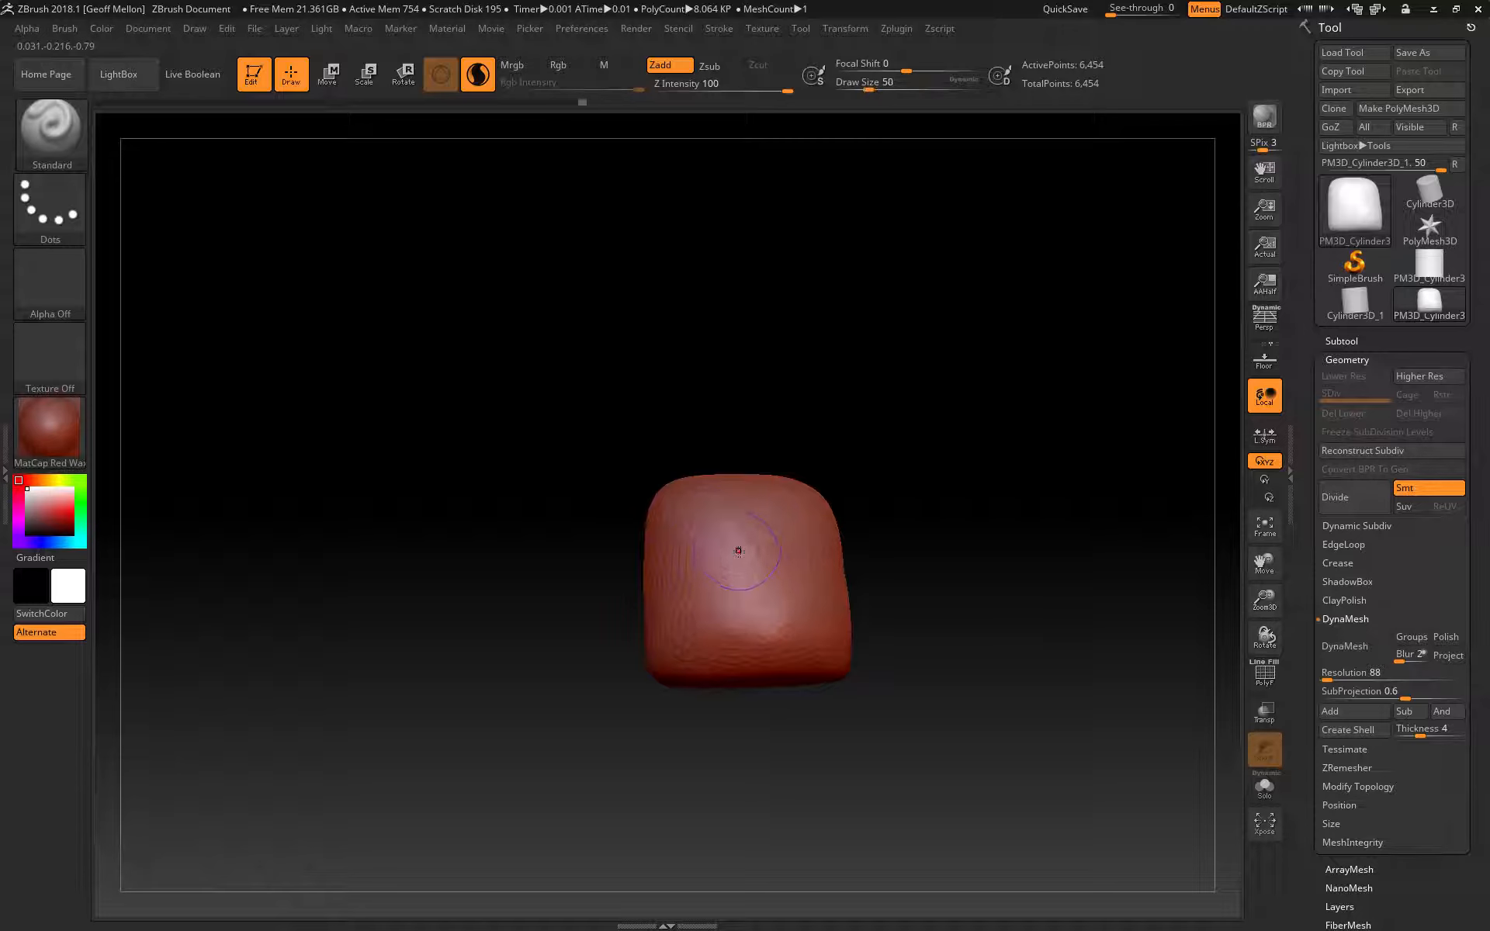
Try a wavy Standard brush stroke down the front of the rounded block and undo it.
mouse_move(788, 514)
mouse_down()
mouse_move(765, 606)
mouse_move(693, 651)
mouse_up()
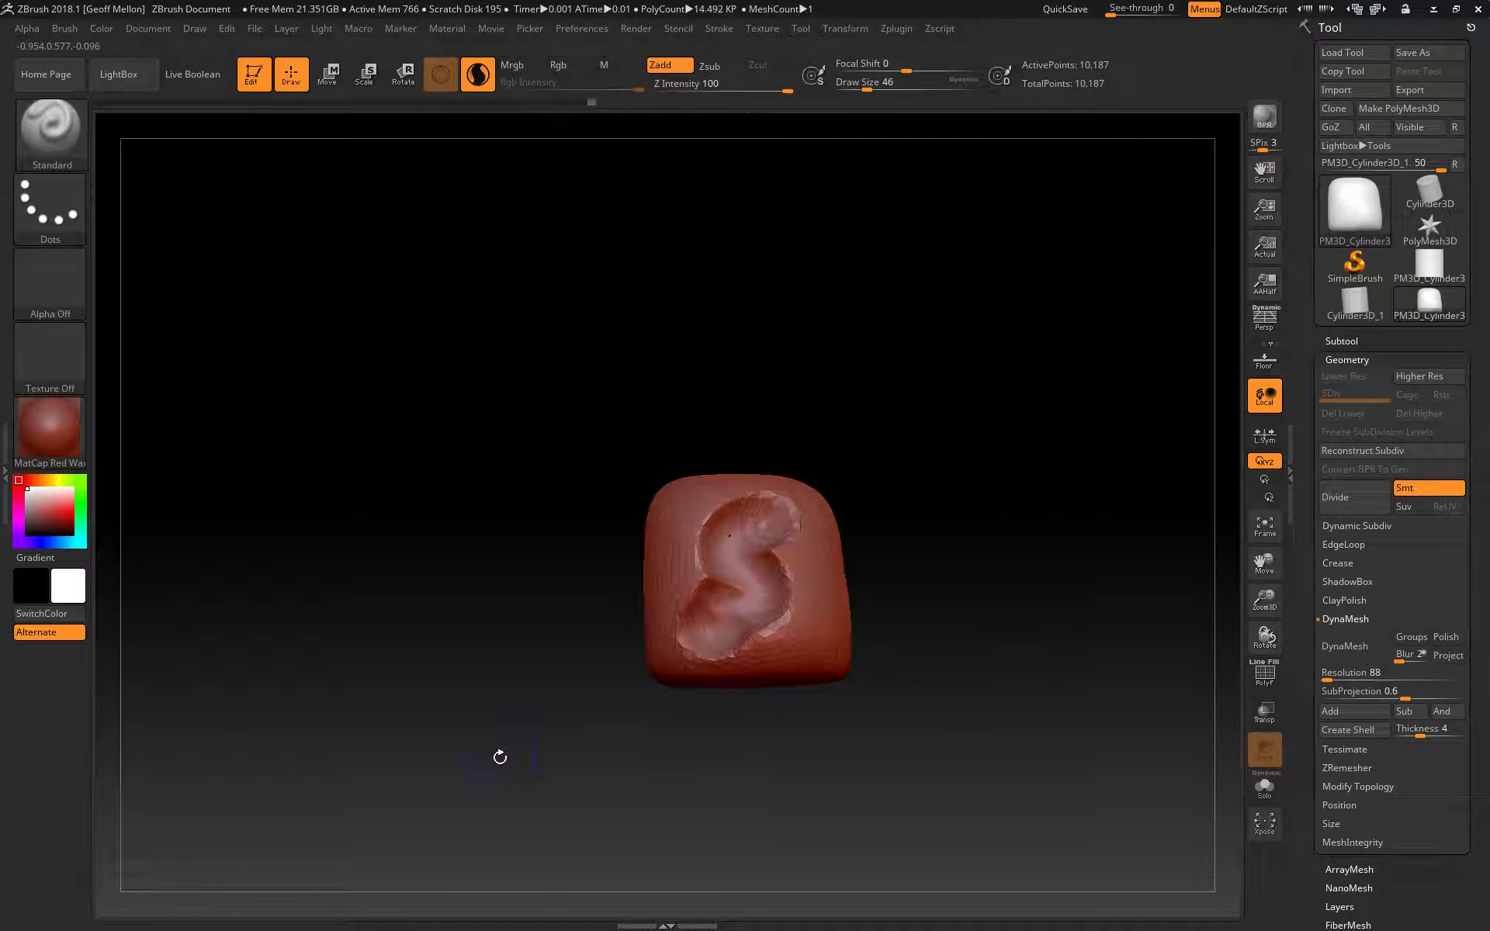
key(ctrl+z)
key(ctrl+z)
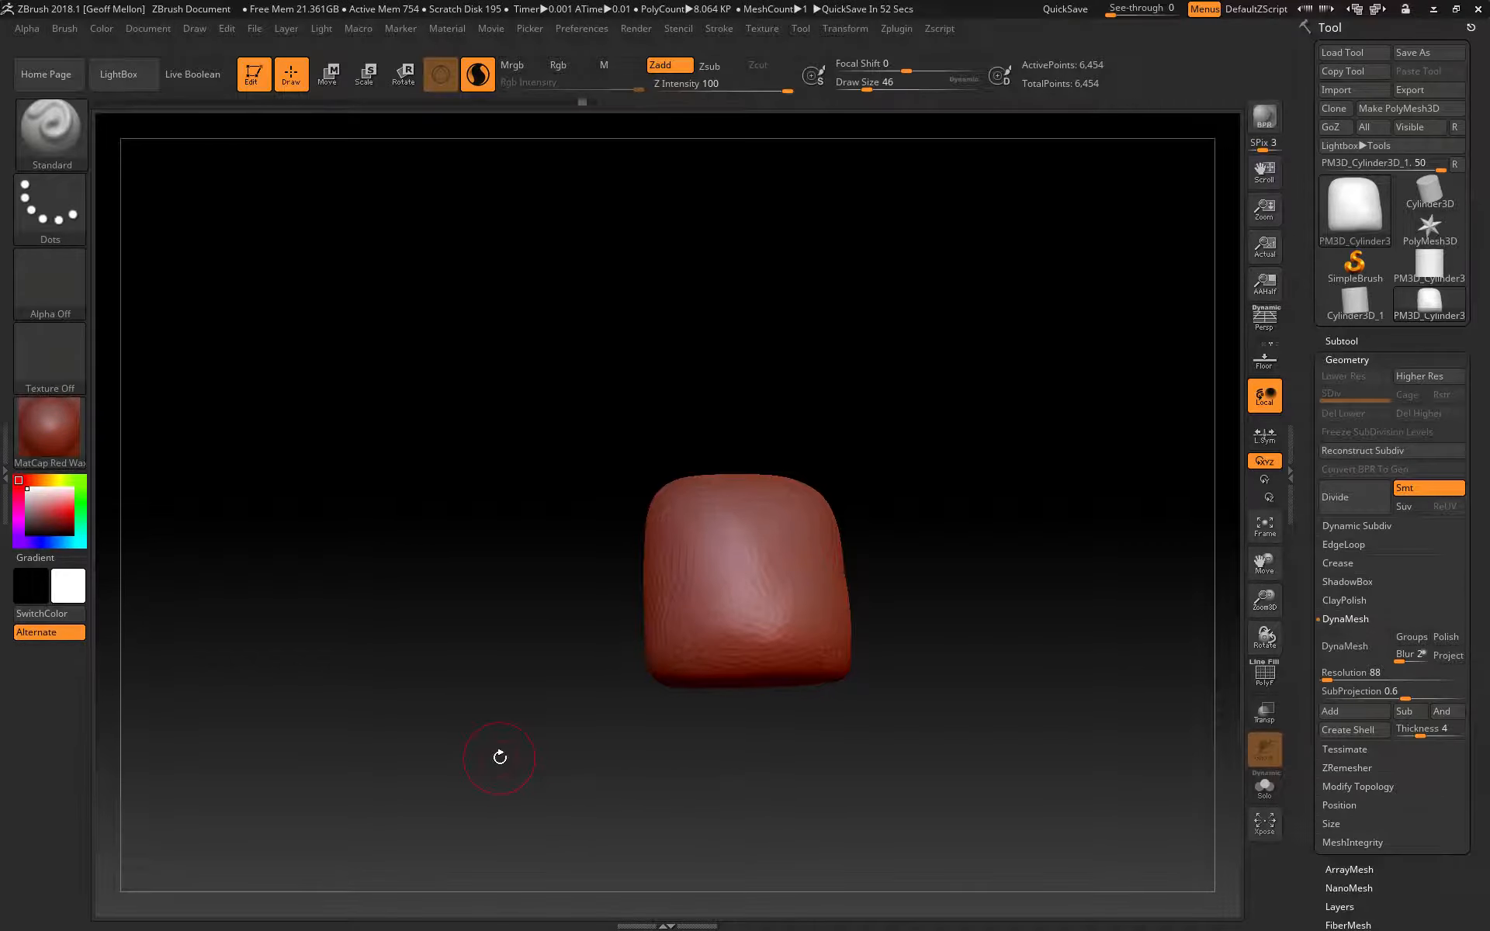
Turn on the floor grid beneath the rounded block.
drag(500, 757, 475, 724)
key(f)
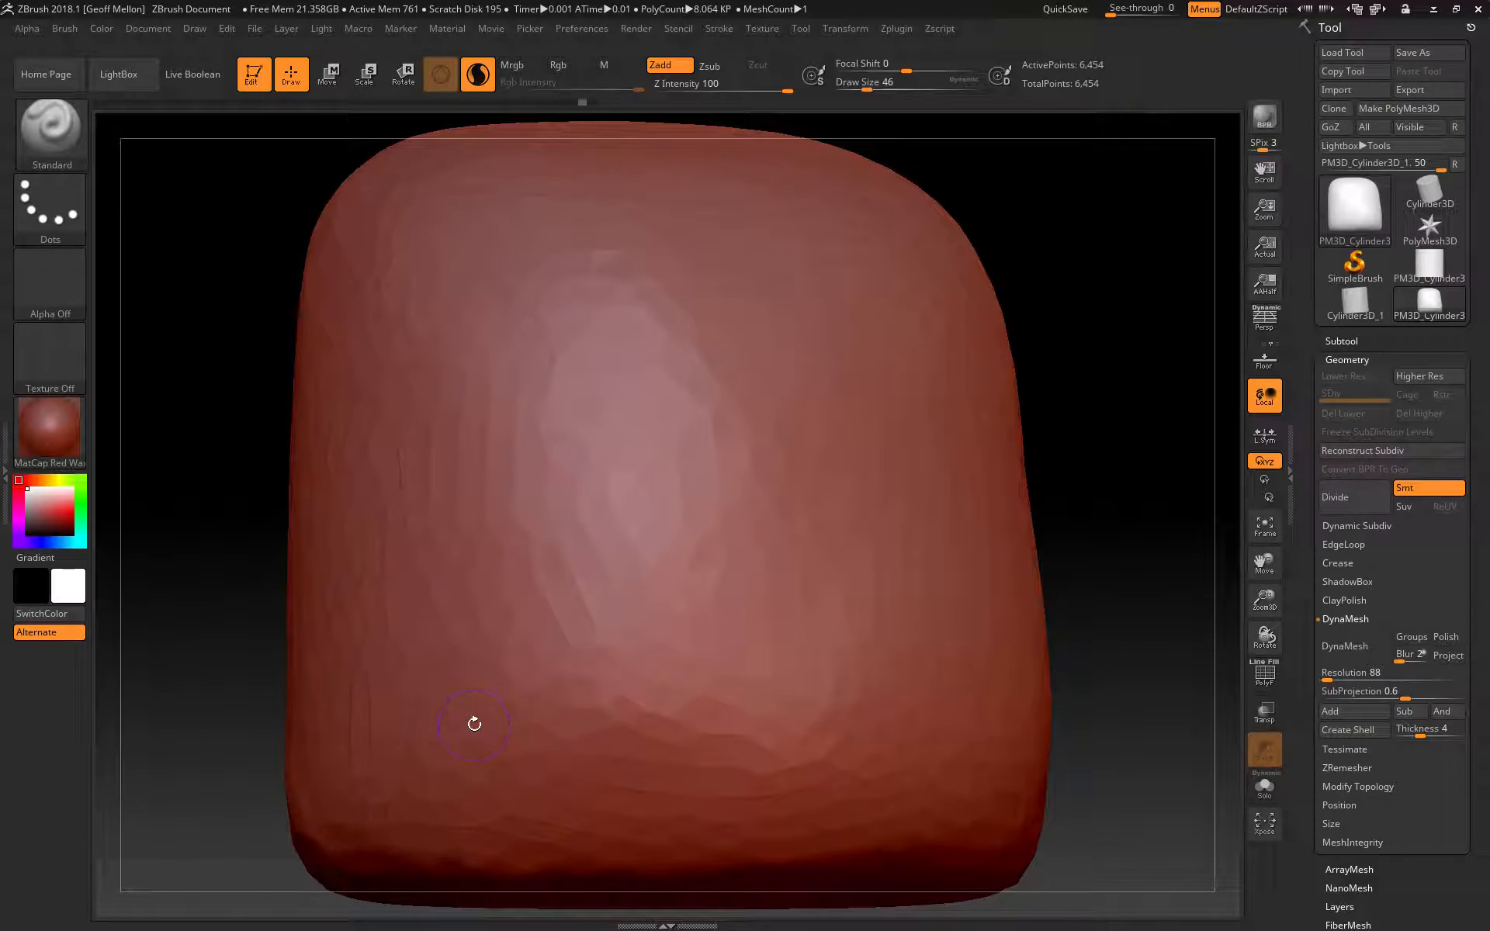
alt+drag(236, 672, 203, 396)
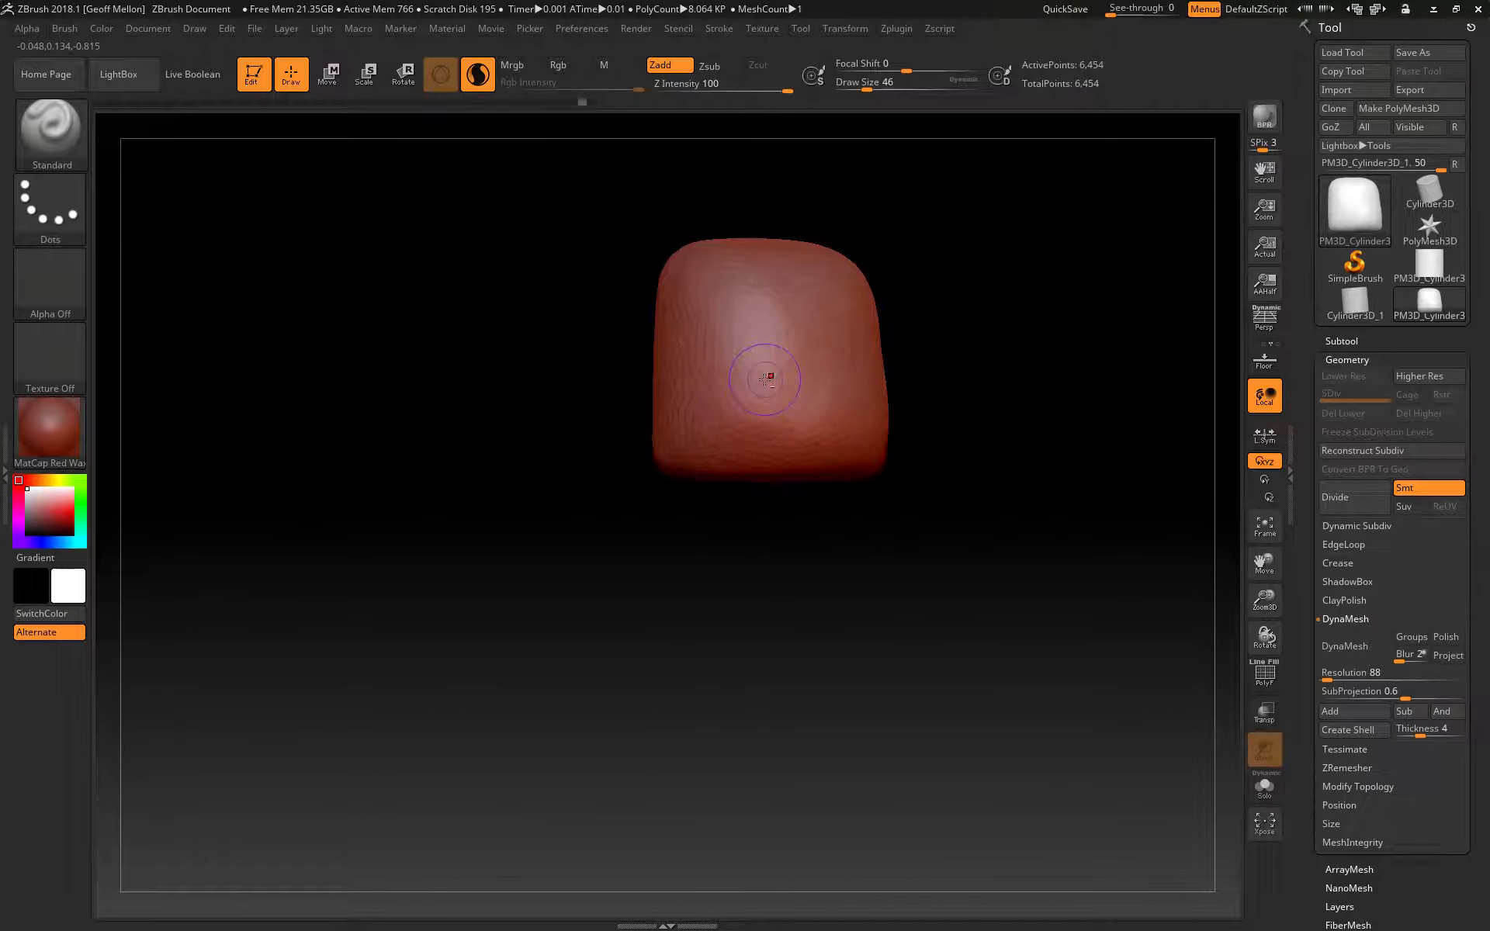
click(1265, 319)
key(p)
key(shift+p)
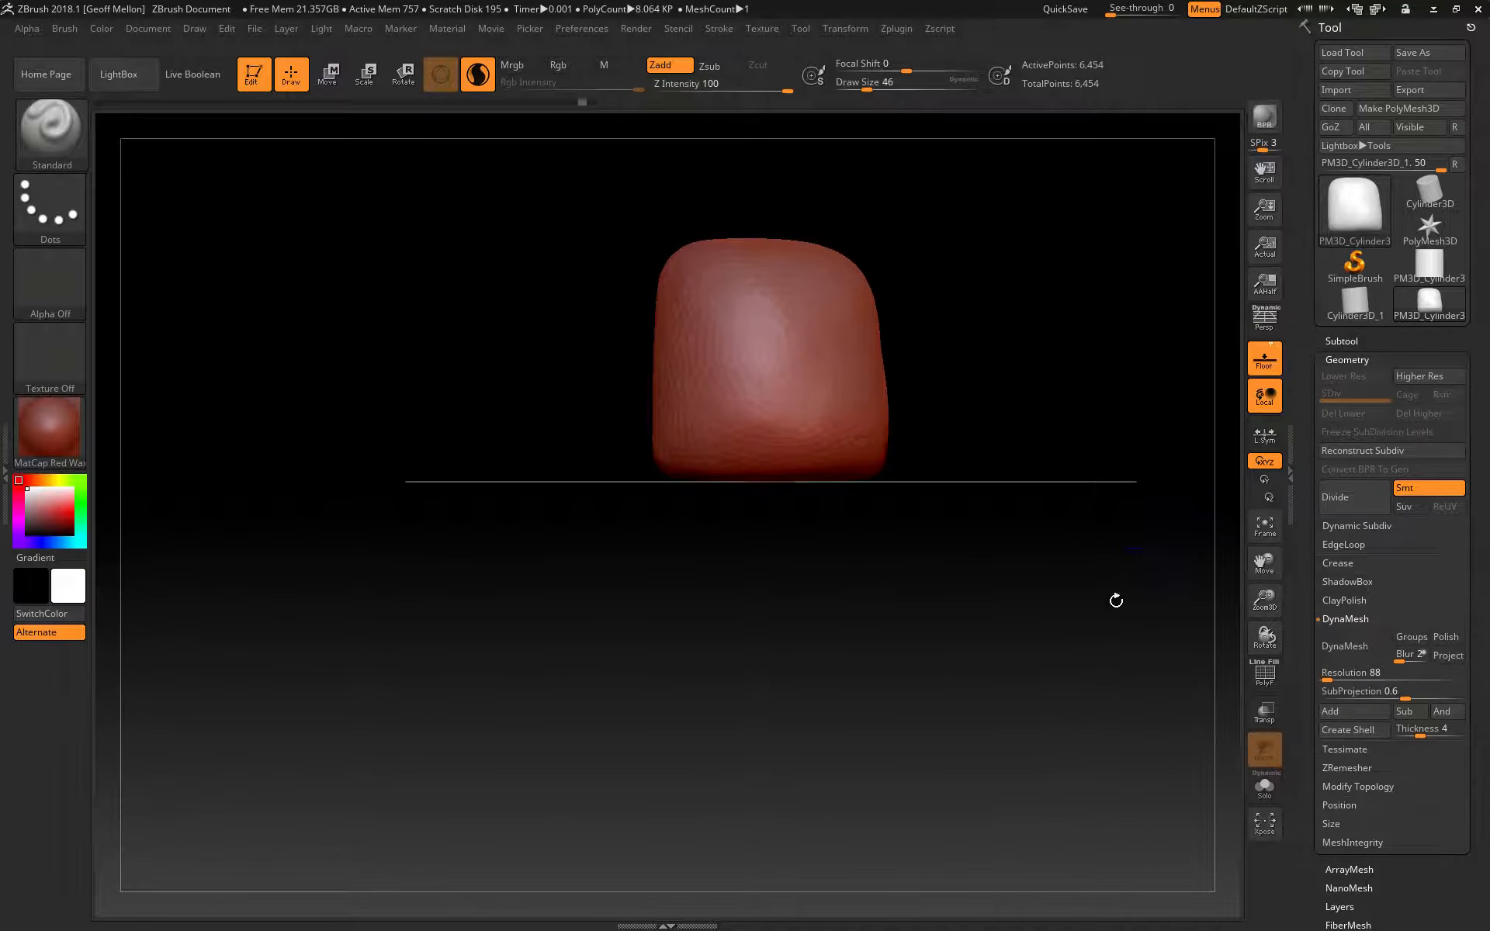
alt+drag(473, 260, 409, 465)
mouse_move(412, 350)
mouse_down()
mouse_move(403, 435)
mouse_move(409, 365)
mouse_up()
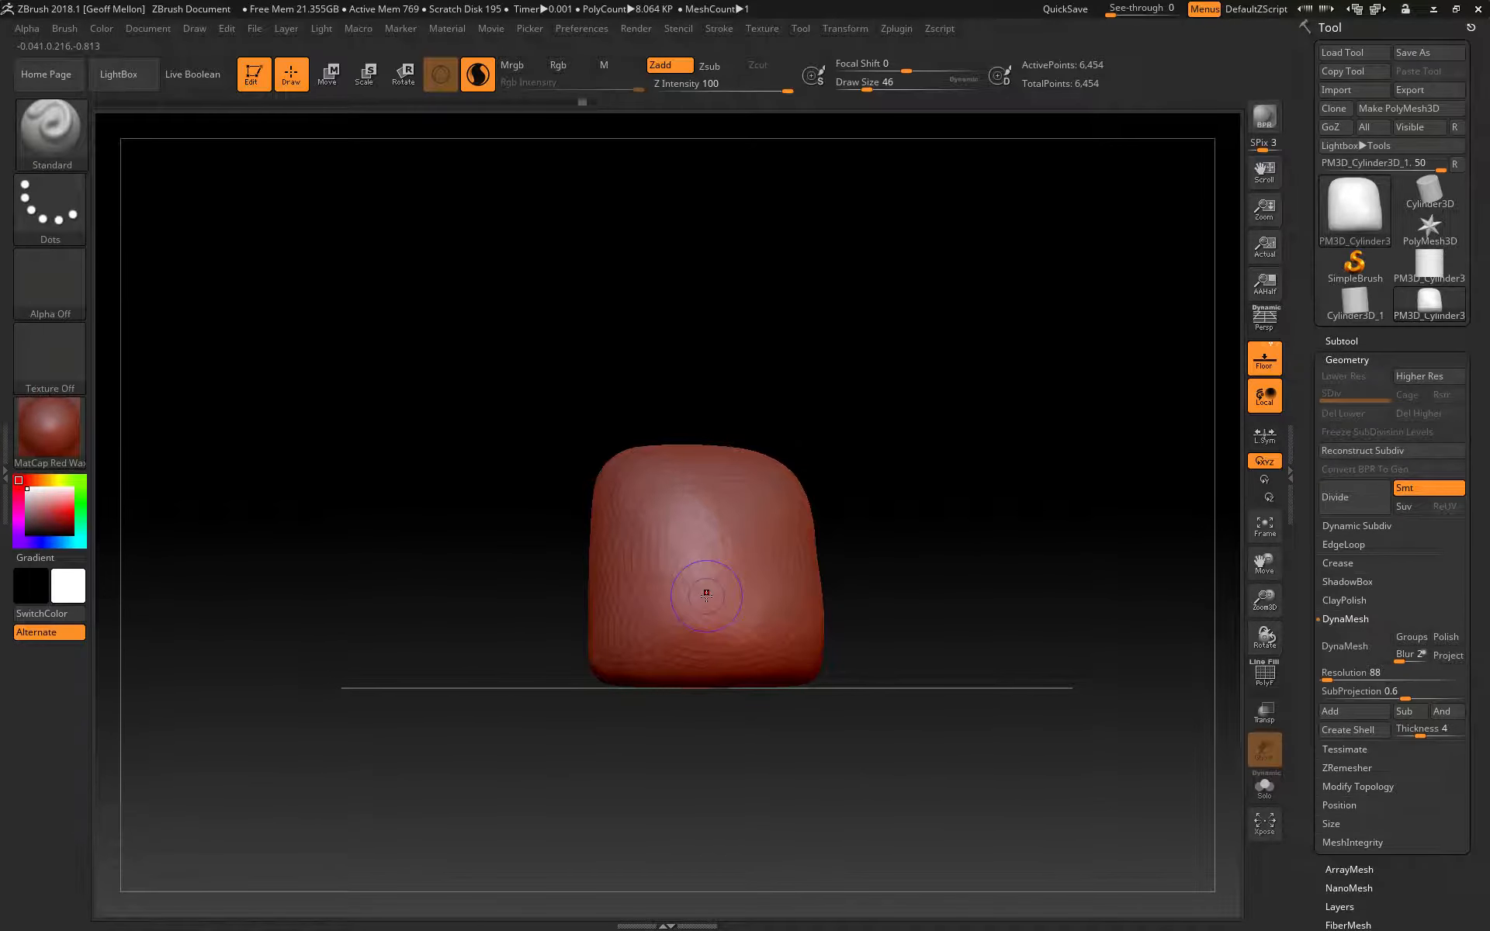
Try mirrored Standard brush strokes across the block's front, undo them, and reduce the Draw Size to 26.
mouse_move(671, 503)
mouse_down()
mouse_move(627, 601)
mouse_move(601, 565)
mouse_move(545, 652)
mouse_up()
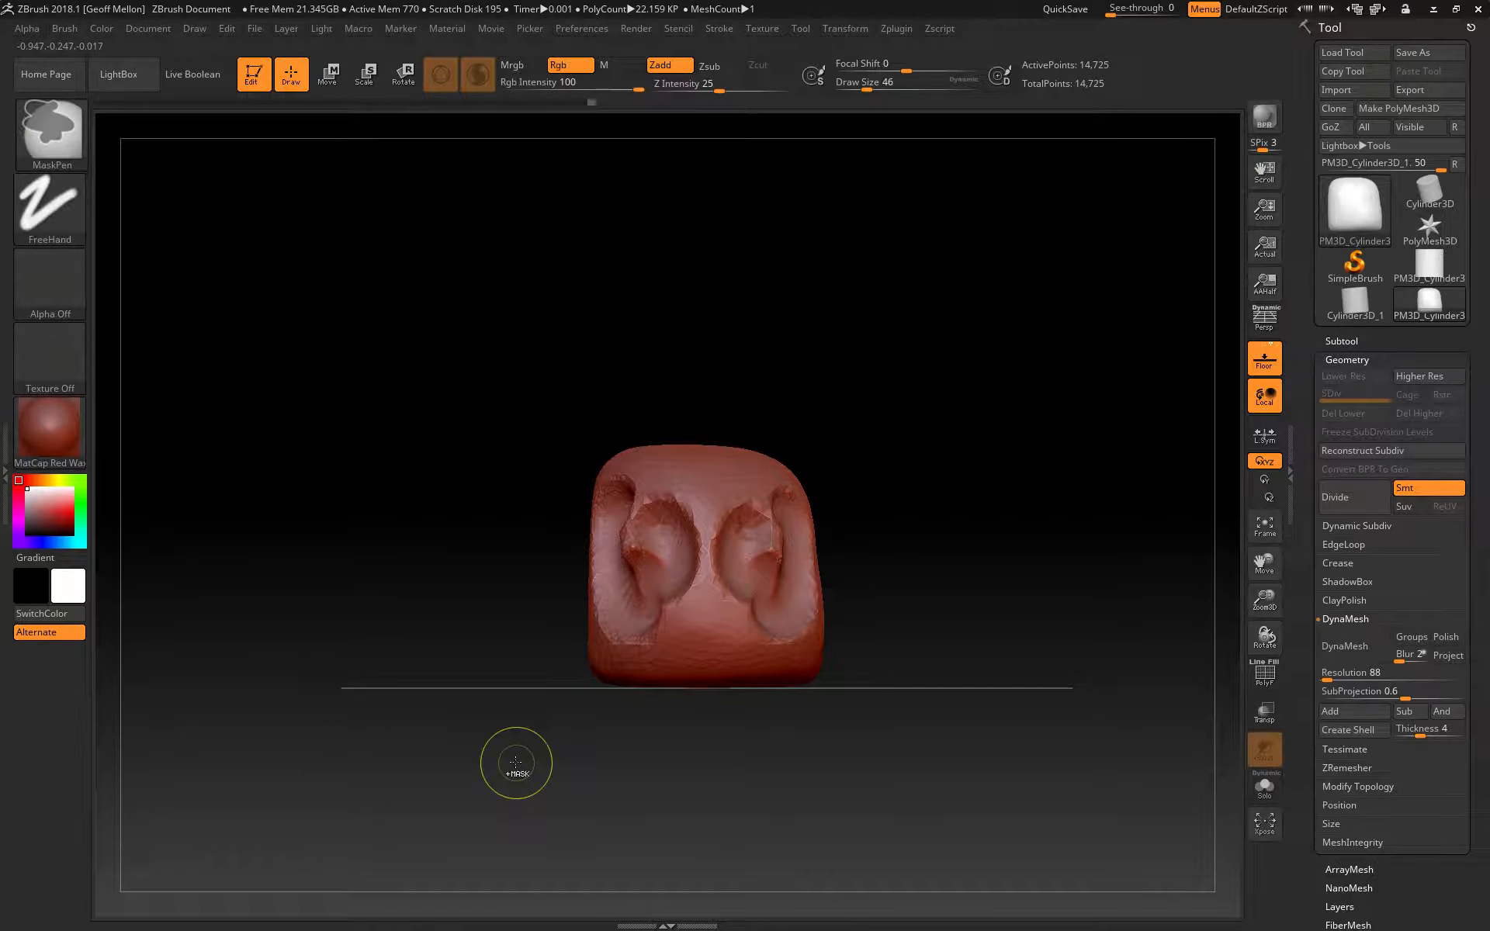
key(ctrl+z)
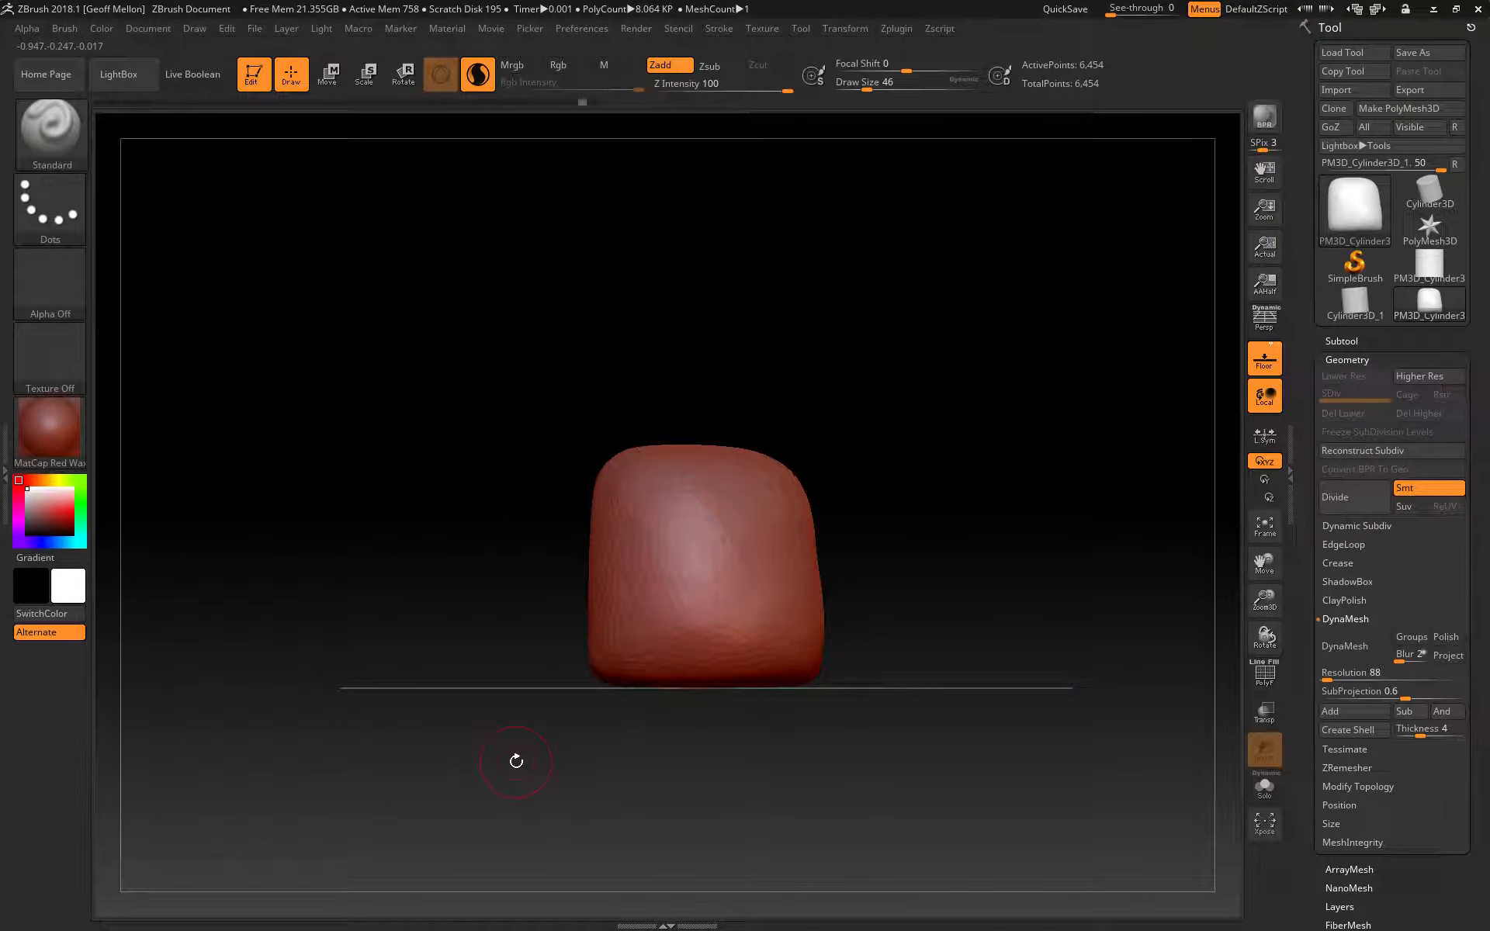
key(bracketleft)
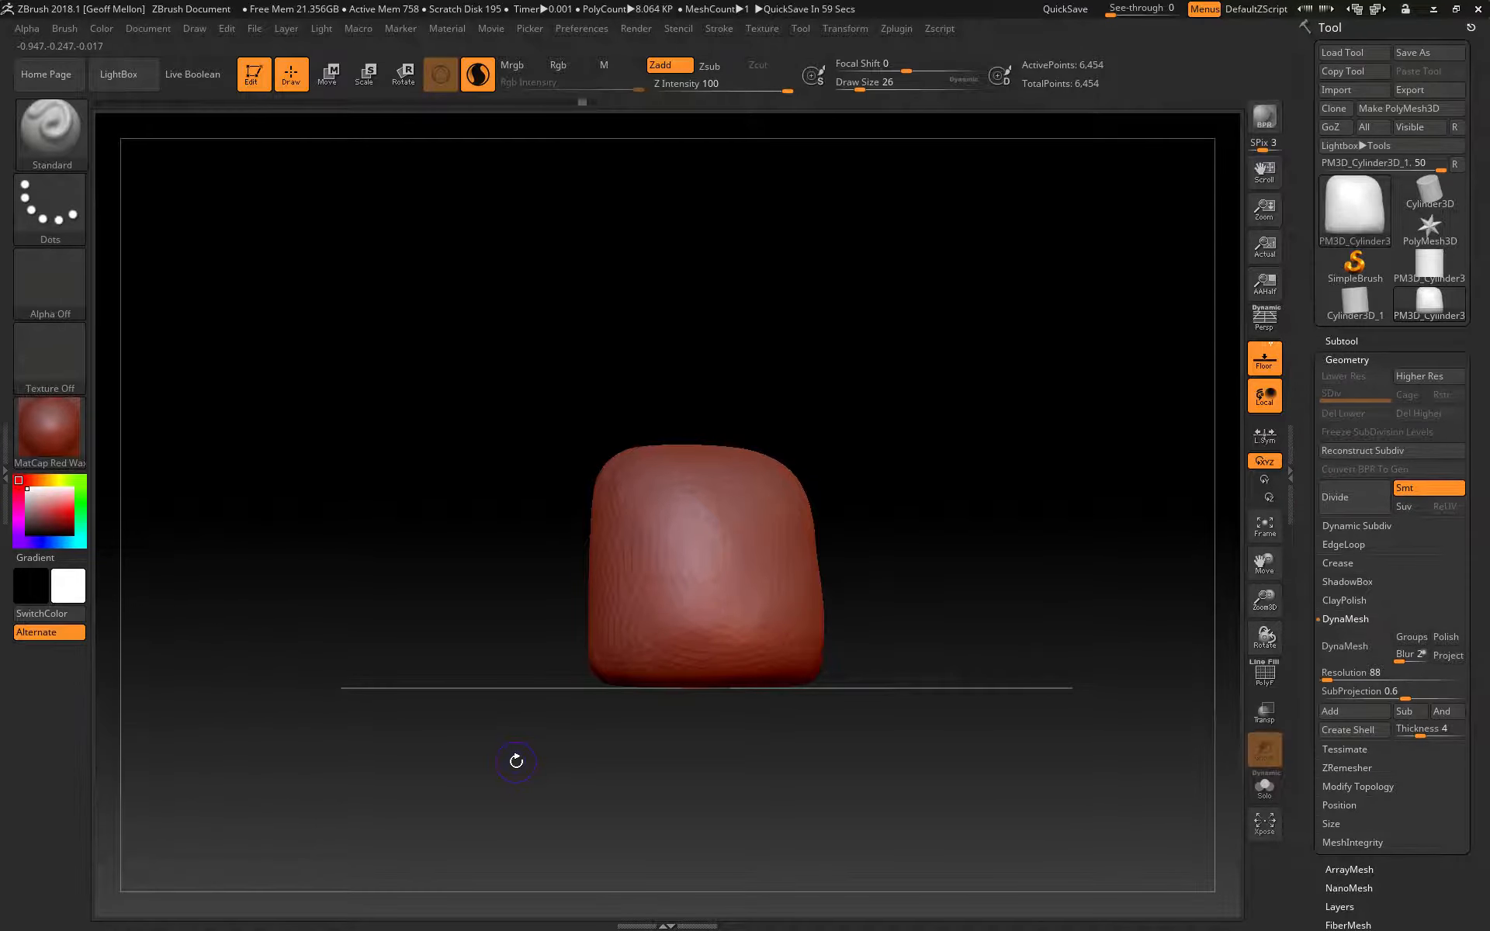
Try moving the block with the gizmo along X and freely in the screen plane, undoing each move.
key(w)
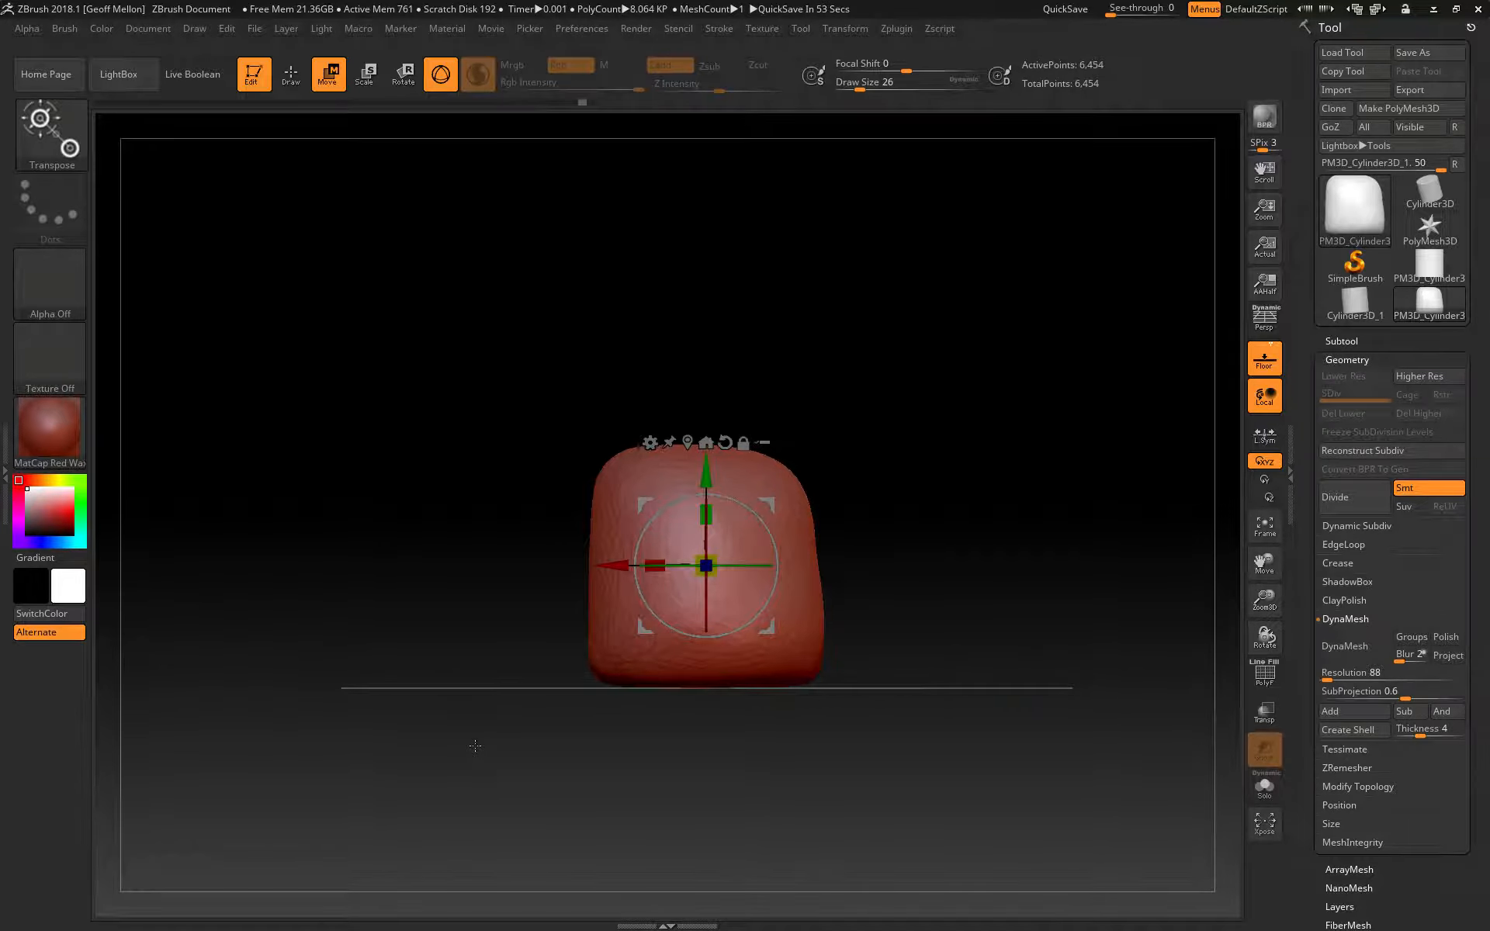
mouse_move(613, 565)
mouse_down()
mouse_move(384, 555)
mouse_move(712, 541)
mouse_move(482, 543)
mouse_move(631, 548)
mouse_up()
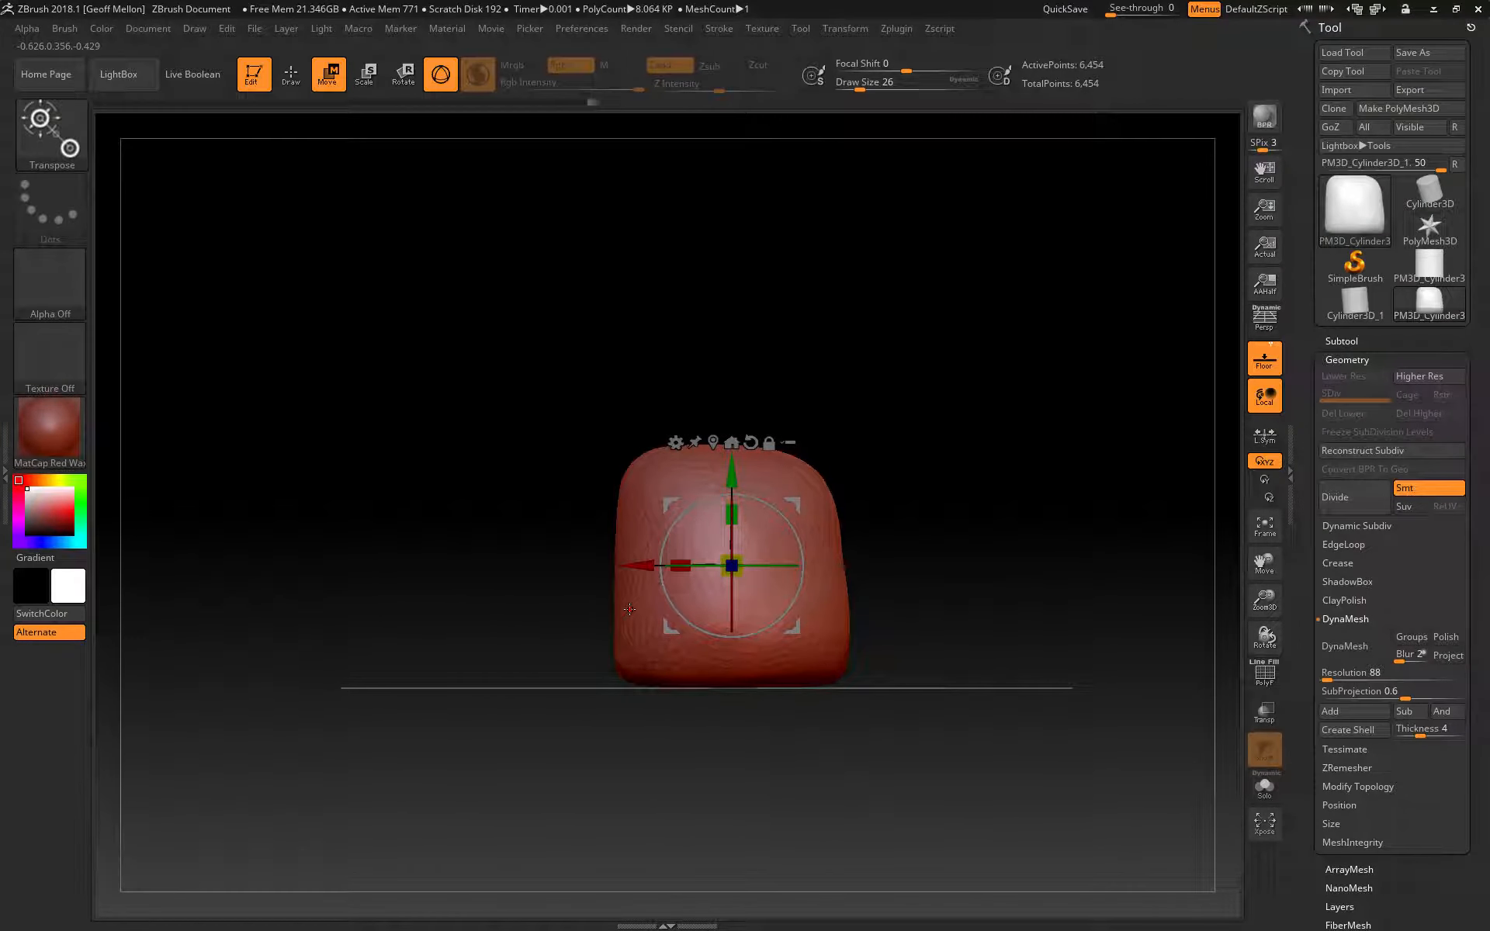
key(ctrl+z)
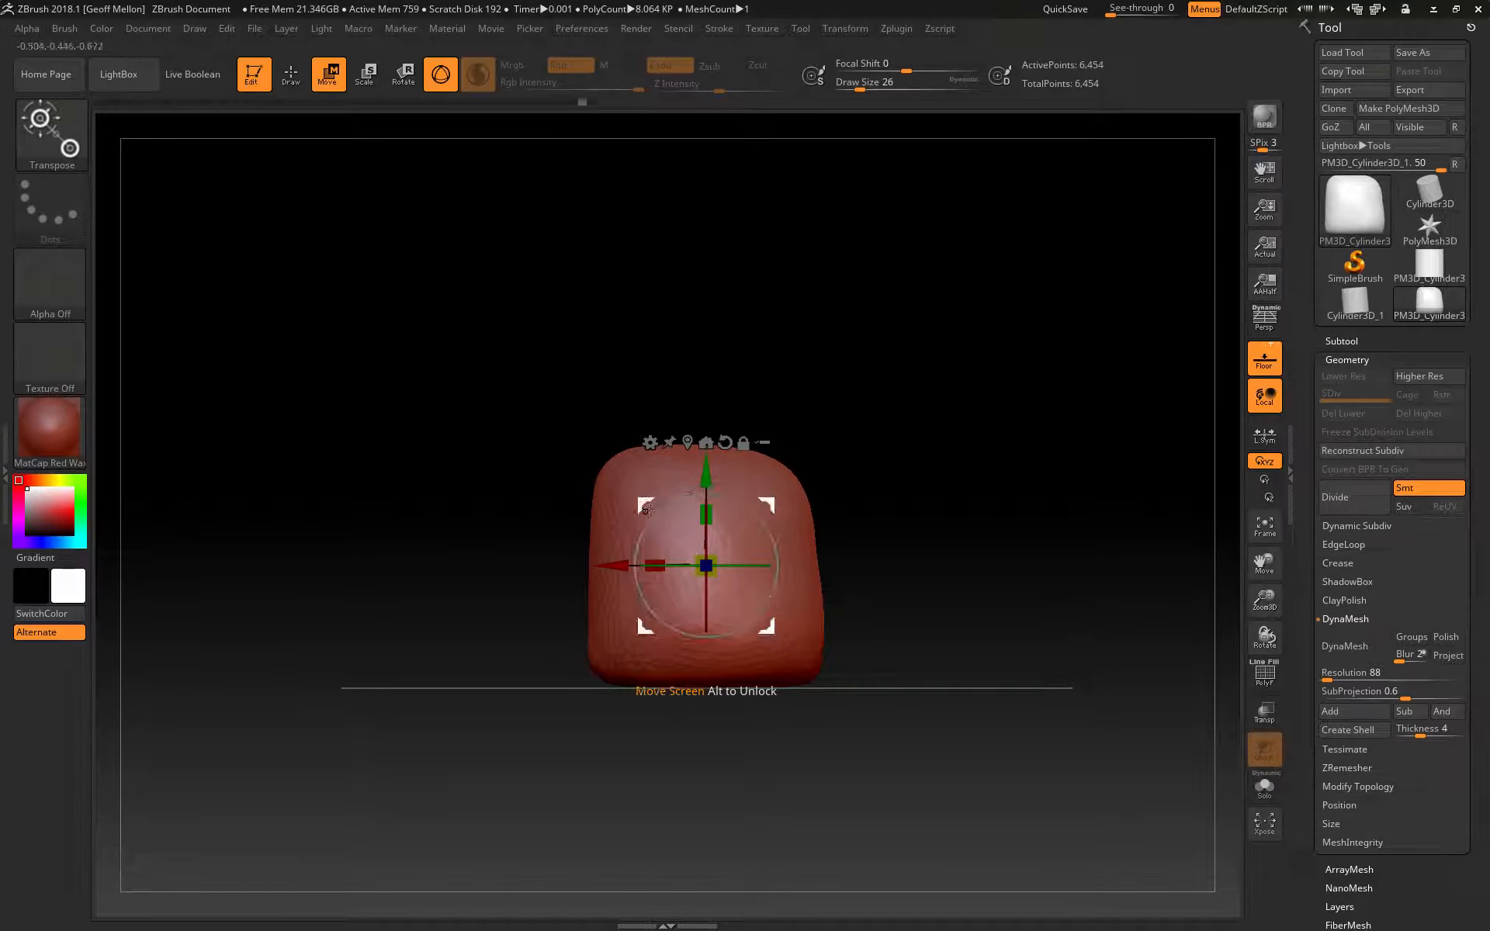
mouse_move(646, 508)
mouse_down()
mouse_move(493, 458)
mouse_move(602, 332)
mouse_move(698, 437)
mouse_up()
key(ctrl+z)
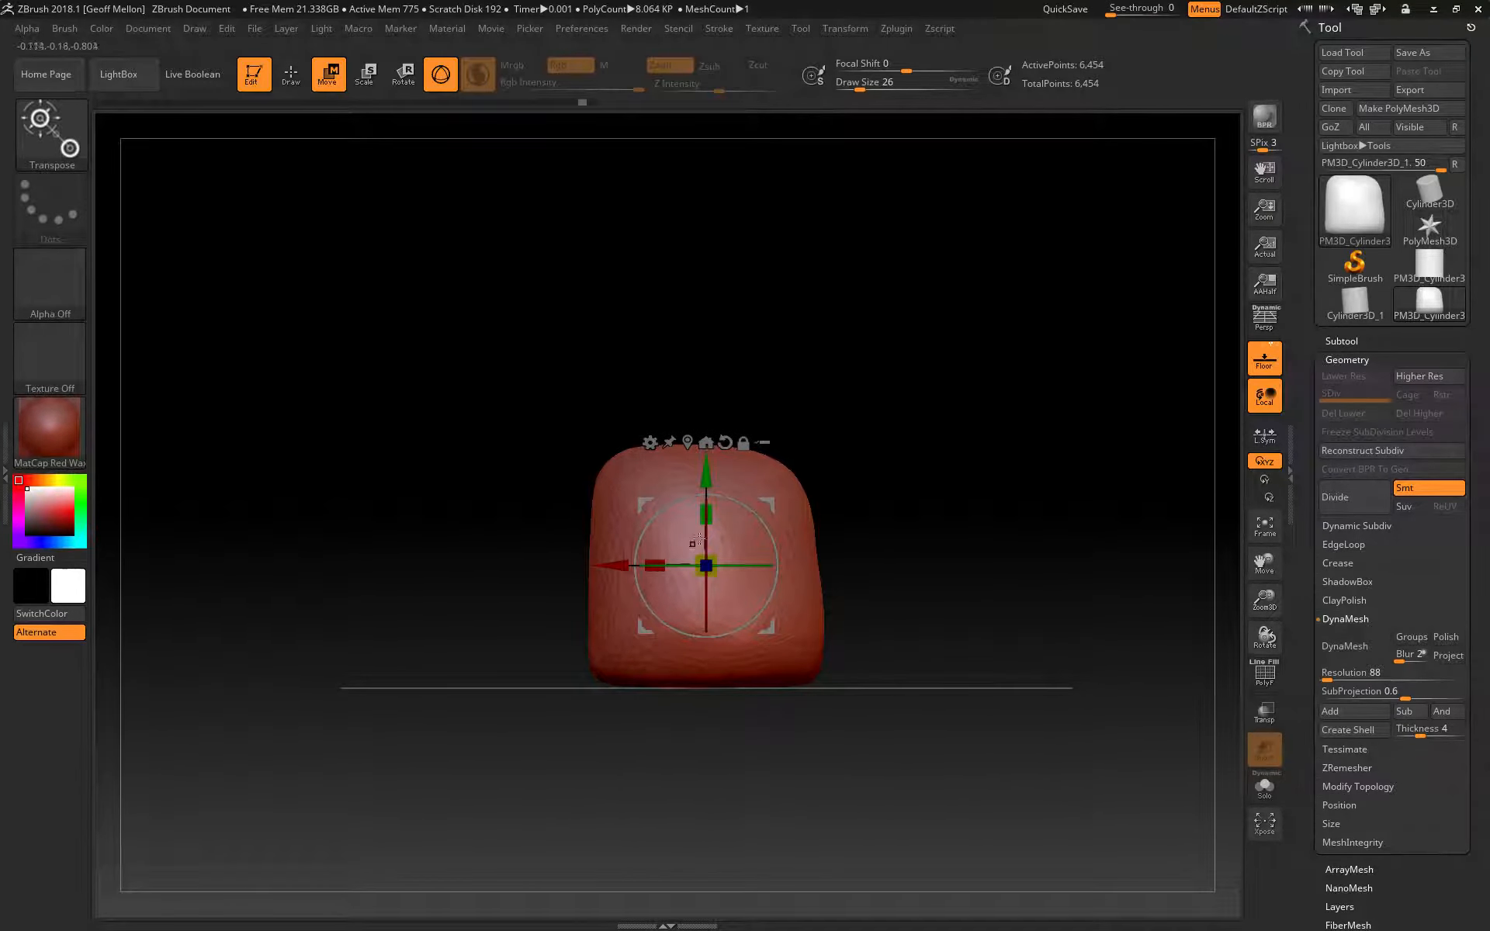
Try stretching the block vertically and rotating it with the gizmo, undoing each transformation.
mouse_move(698, 573)
mouse_down()
mouse_move(780, 536)
mouse_move(698, 571)
mouse_move(704, 512)
mouse_move(698, 564)
mouse_up()
key(ctrl+z)
key(ctrl+z)
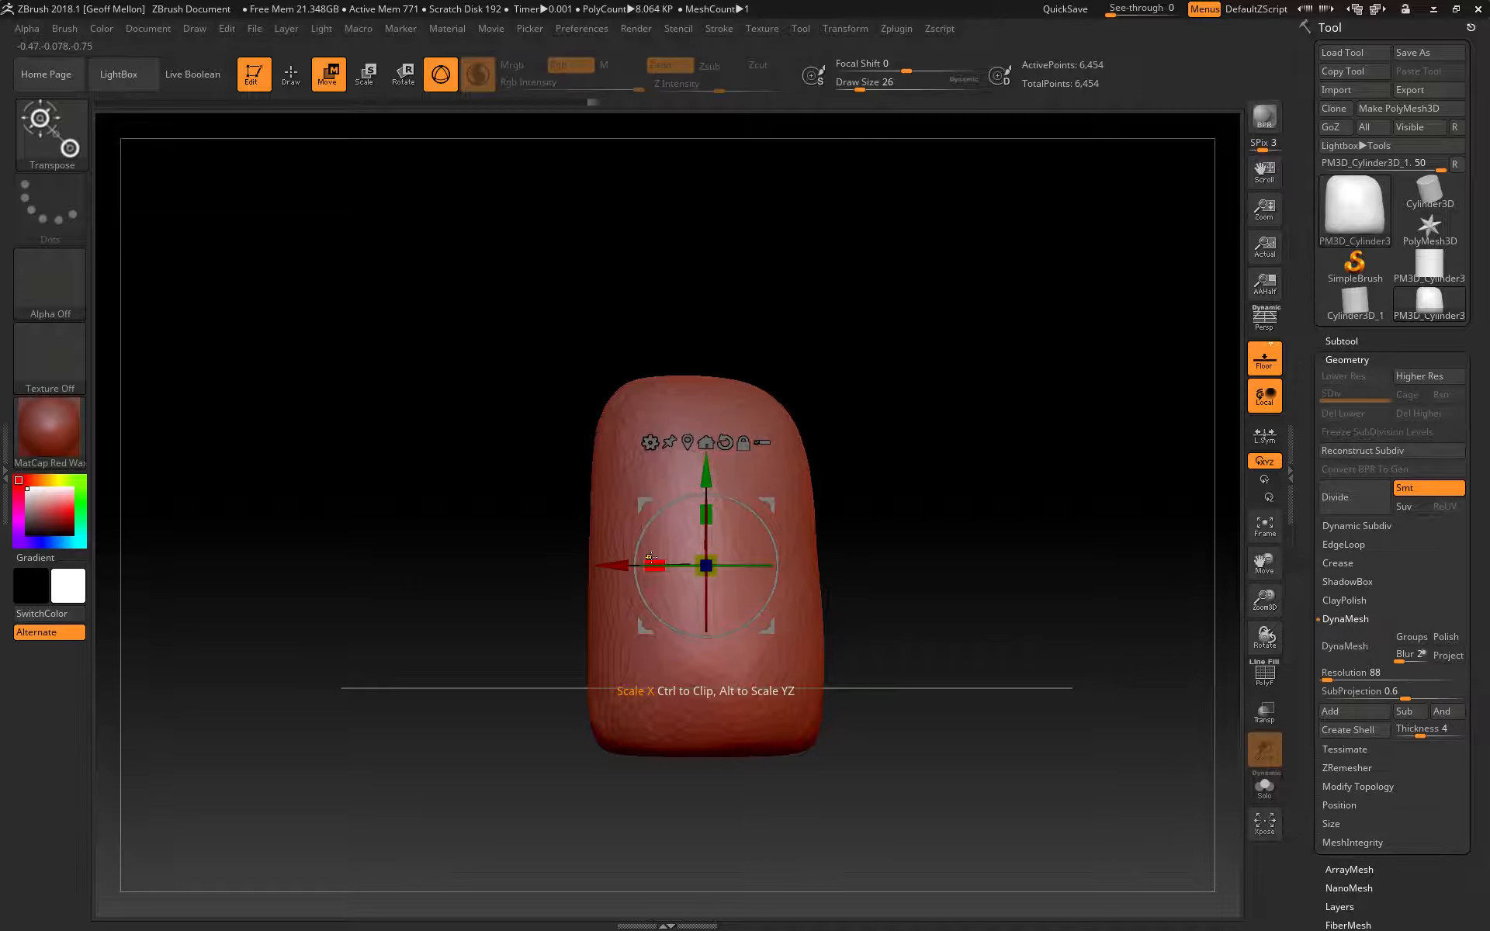
key(ctrl+shift+z)
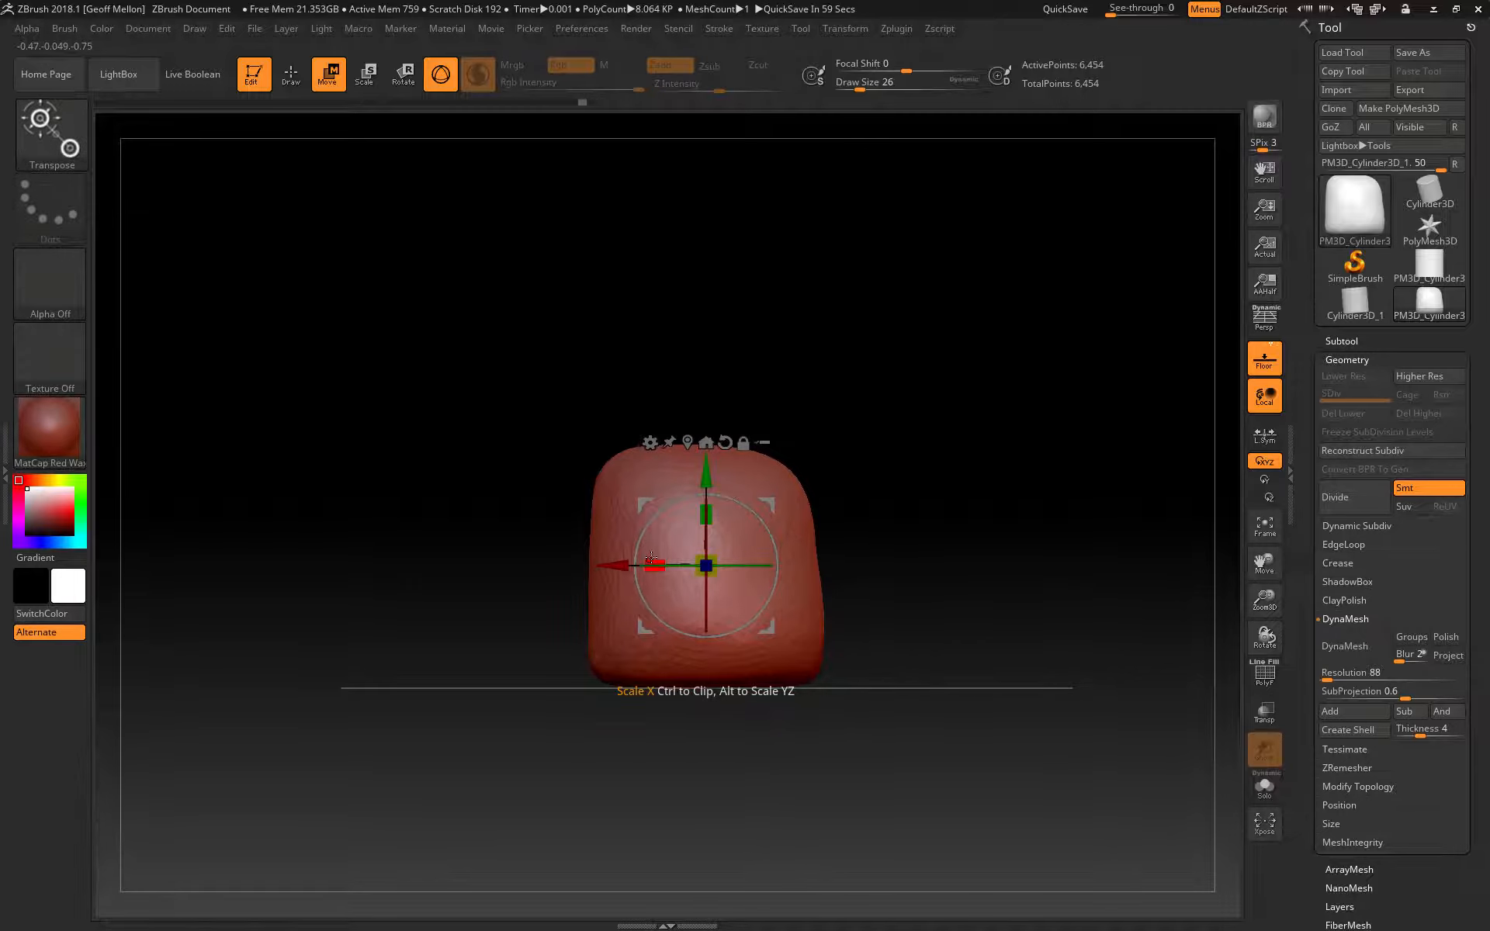
drag(657, 519, 602, 607)
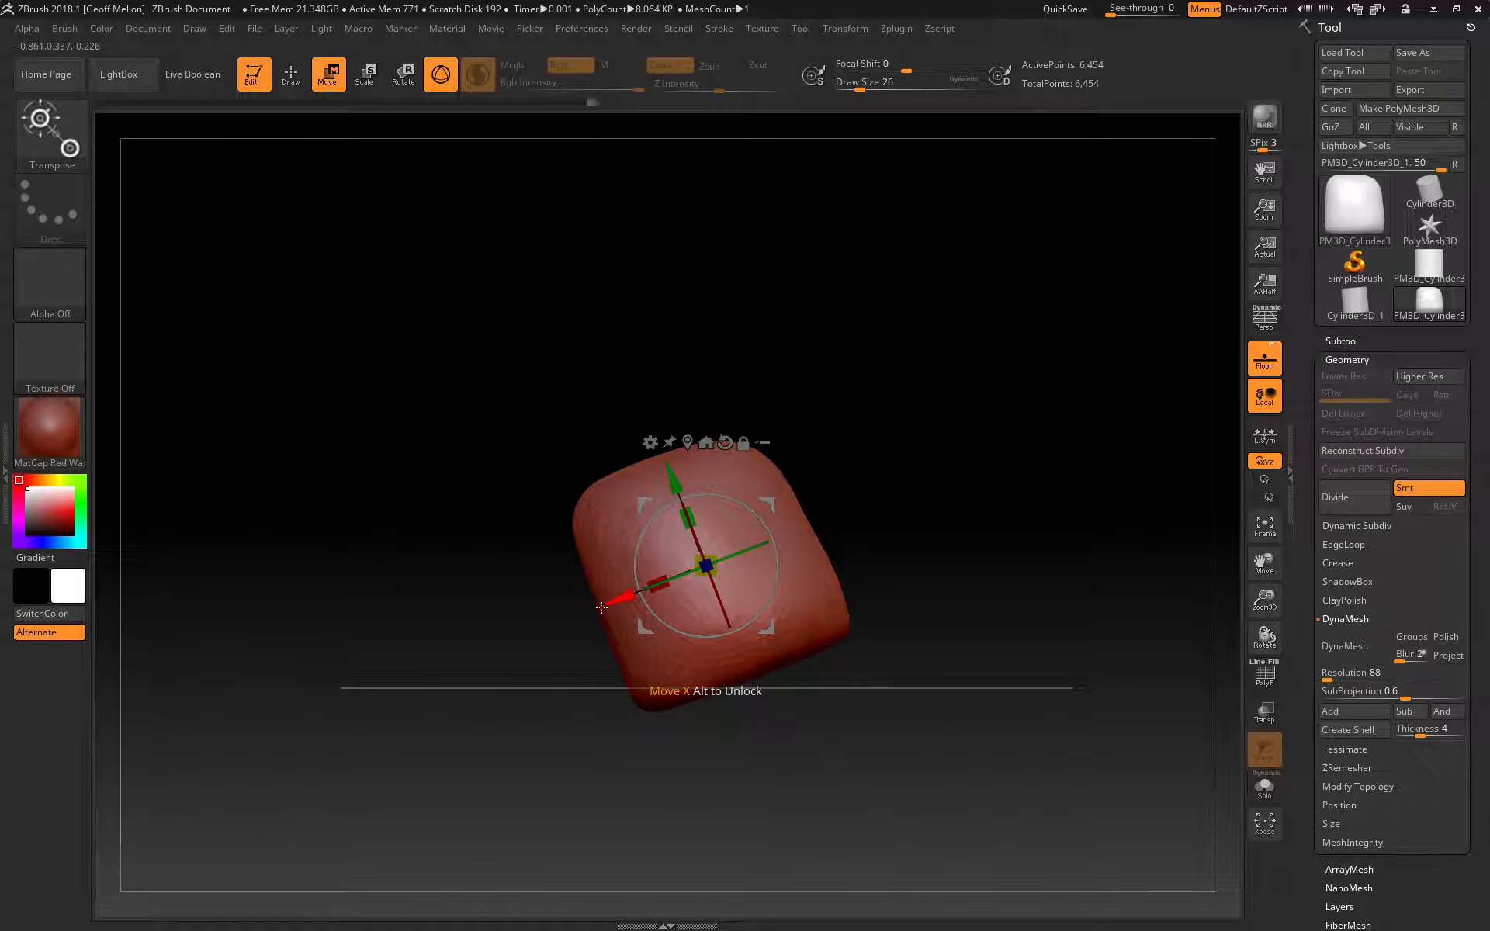
key(ctrl+z)
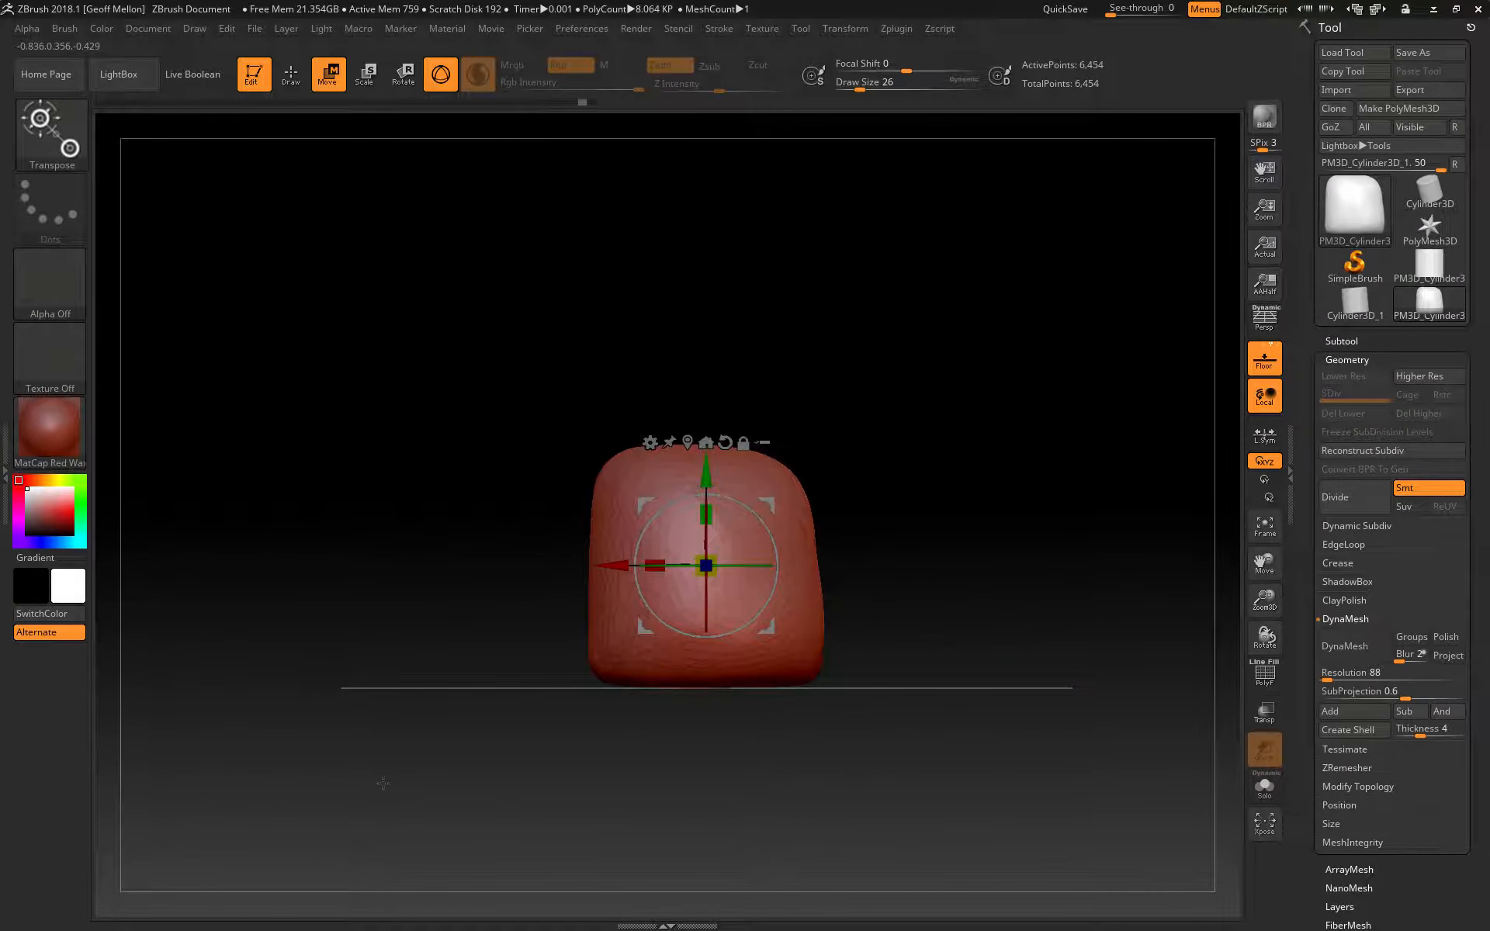
Try moving the block off-centre along X and sculpting on it with the Standard brush, and undo both.
drag(614, 548, 466, 612)
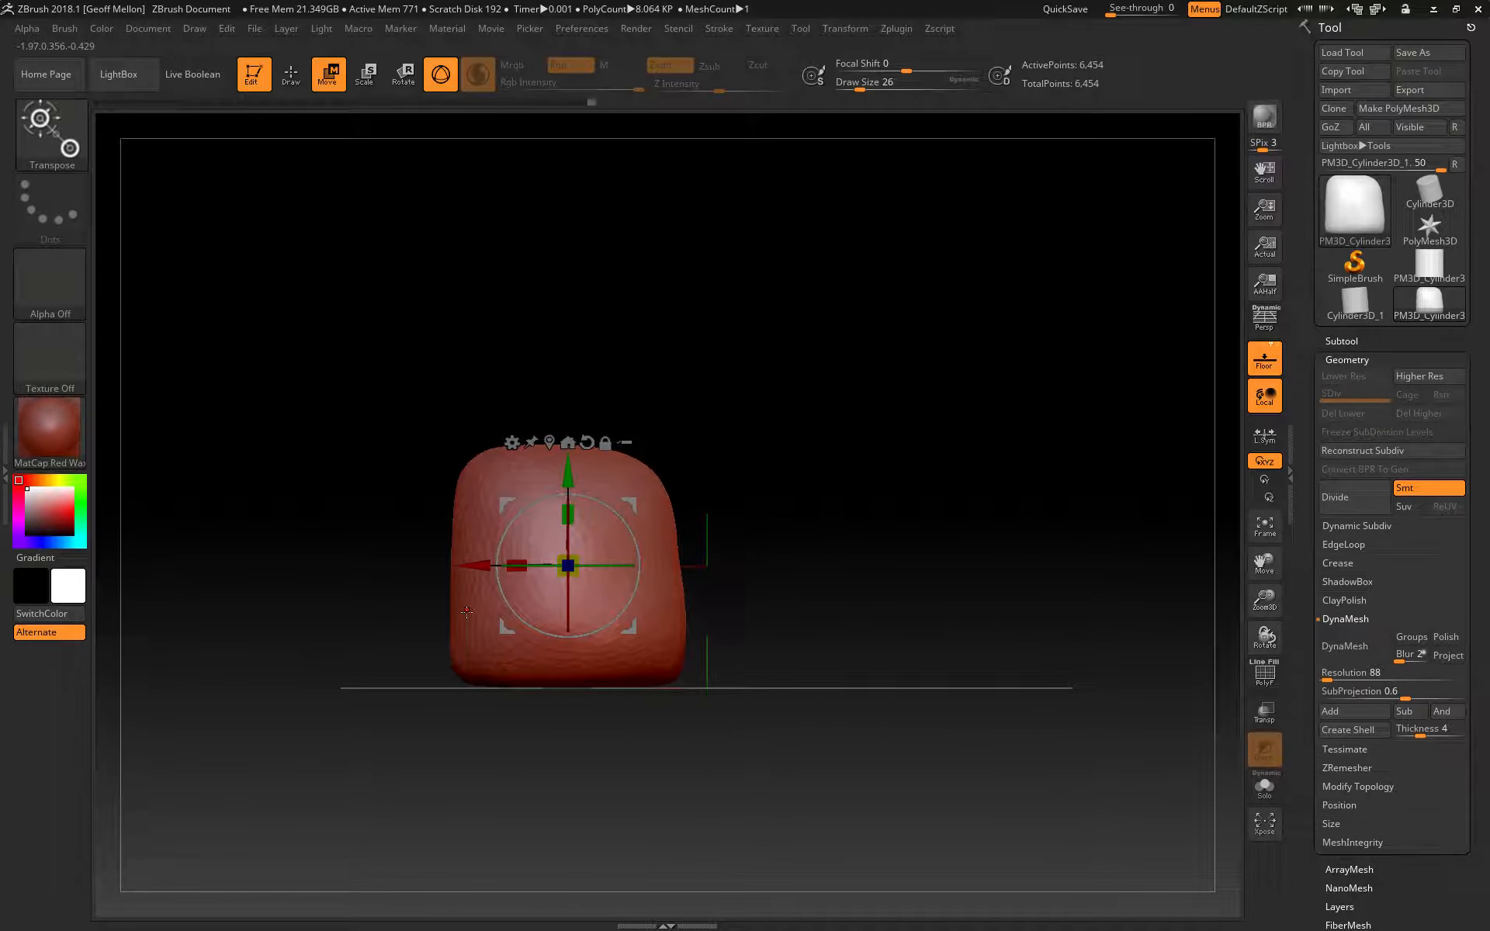
key(q)
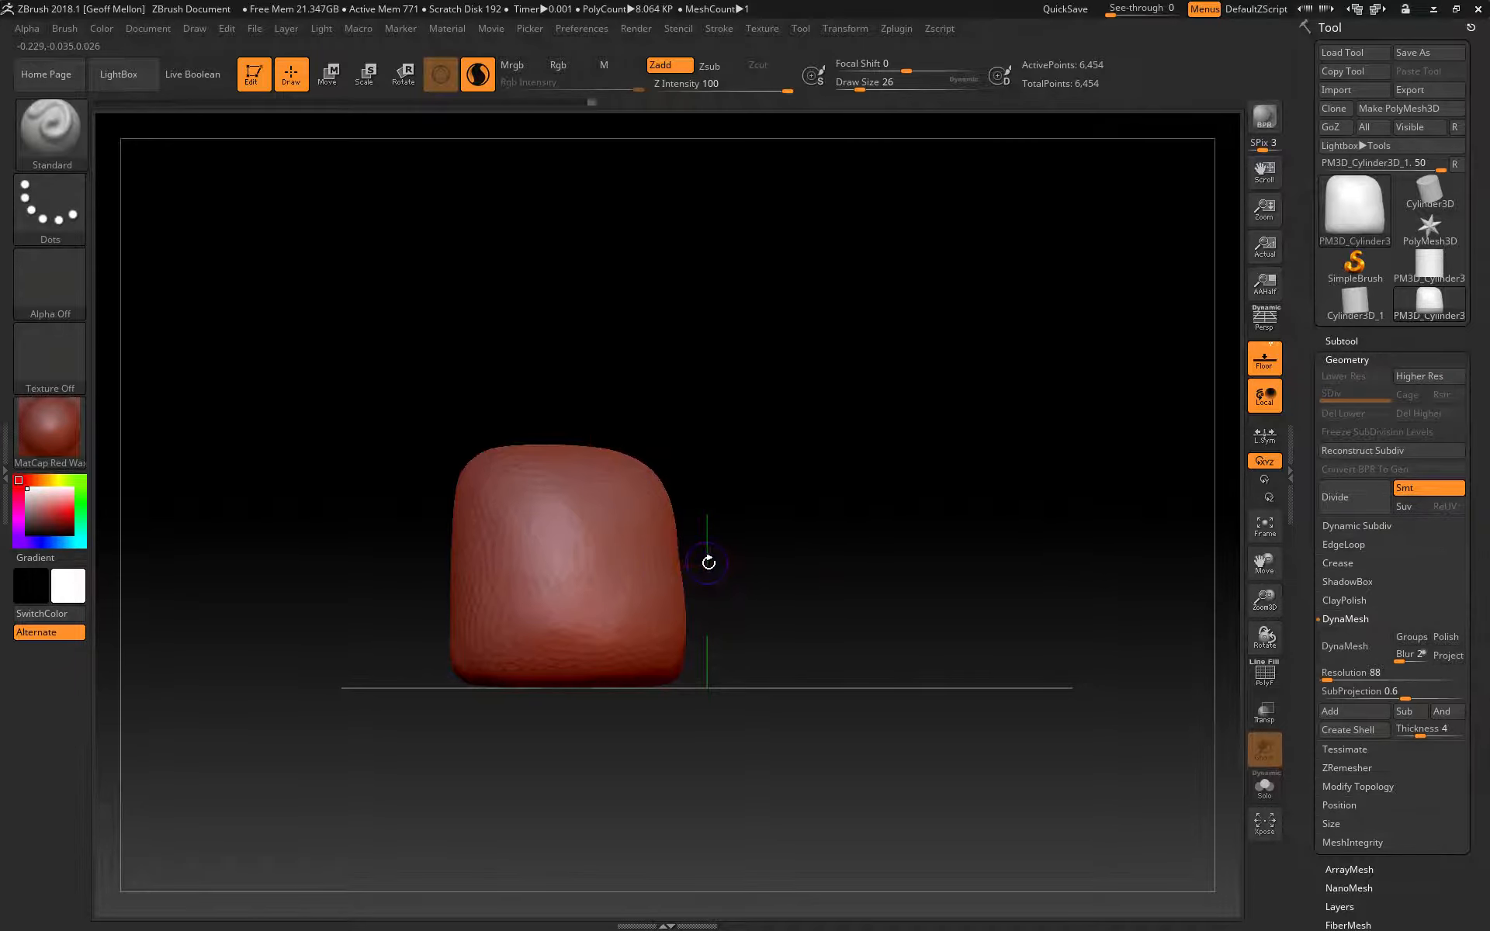
mouse_move(643, 556)
mouse_down()
mouse_move(548, 555)
mouse_move(543, 574)
mouse_move(485, 504)
mouse_move(522, 634)
mouse_up()
key(ctrl+z)
key(ctrl+z)
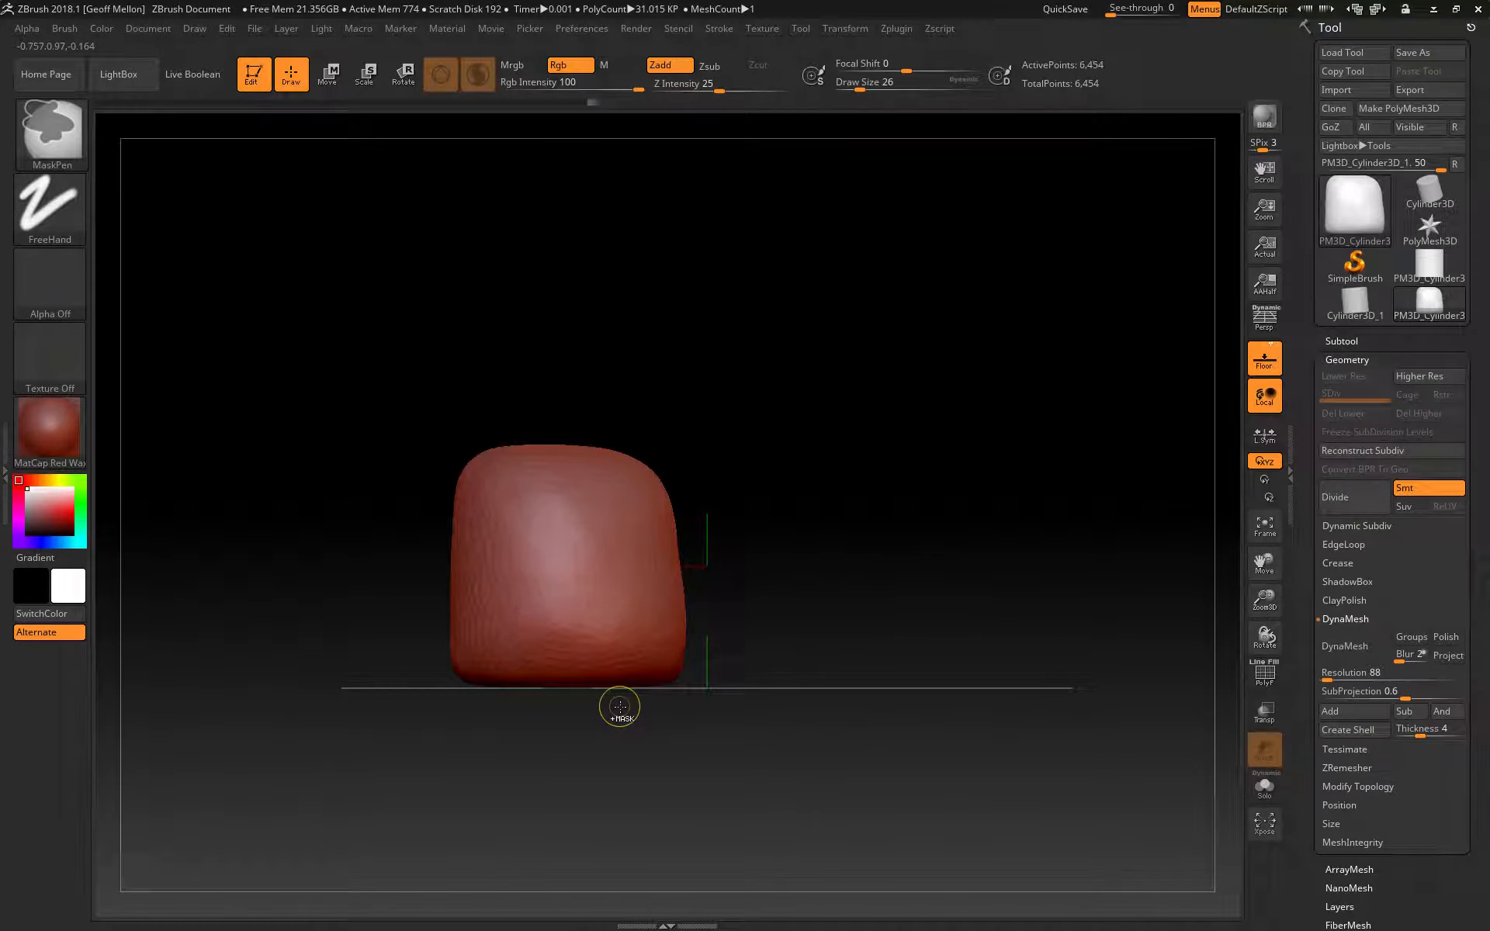
Switch symmetry off and reactivate it on the X axis for the block.
key(w)
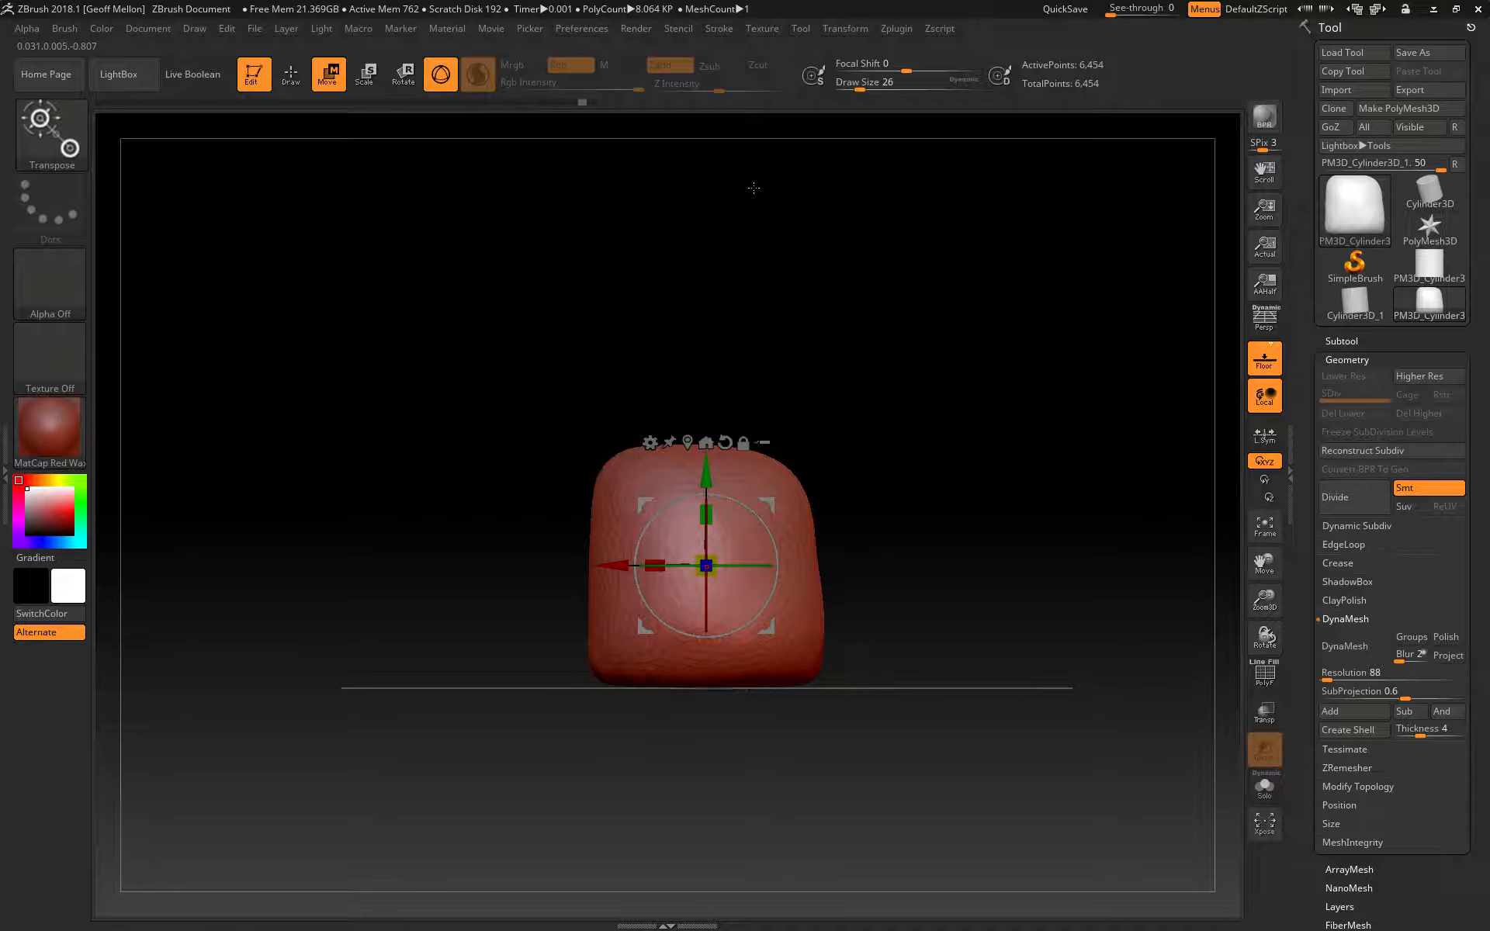
click(840, 30)
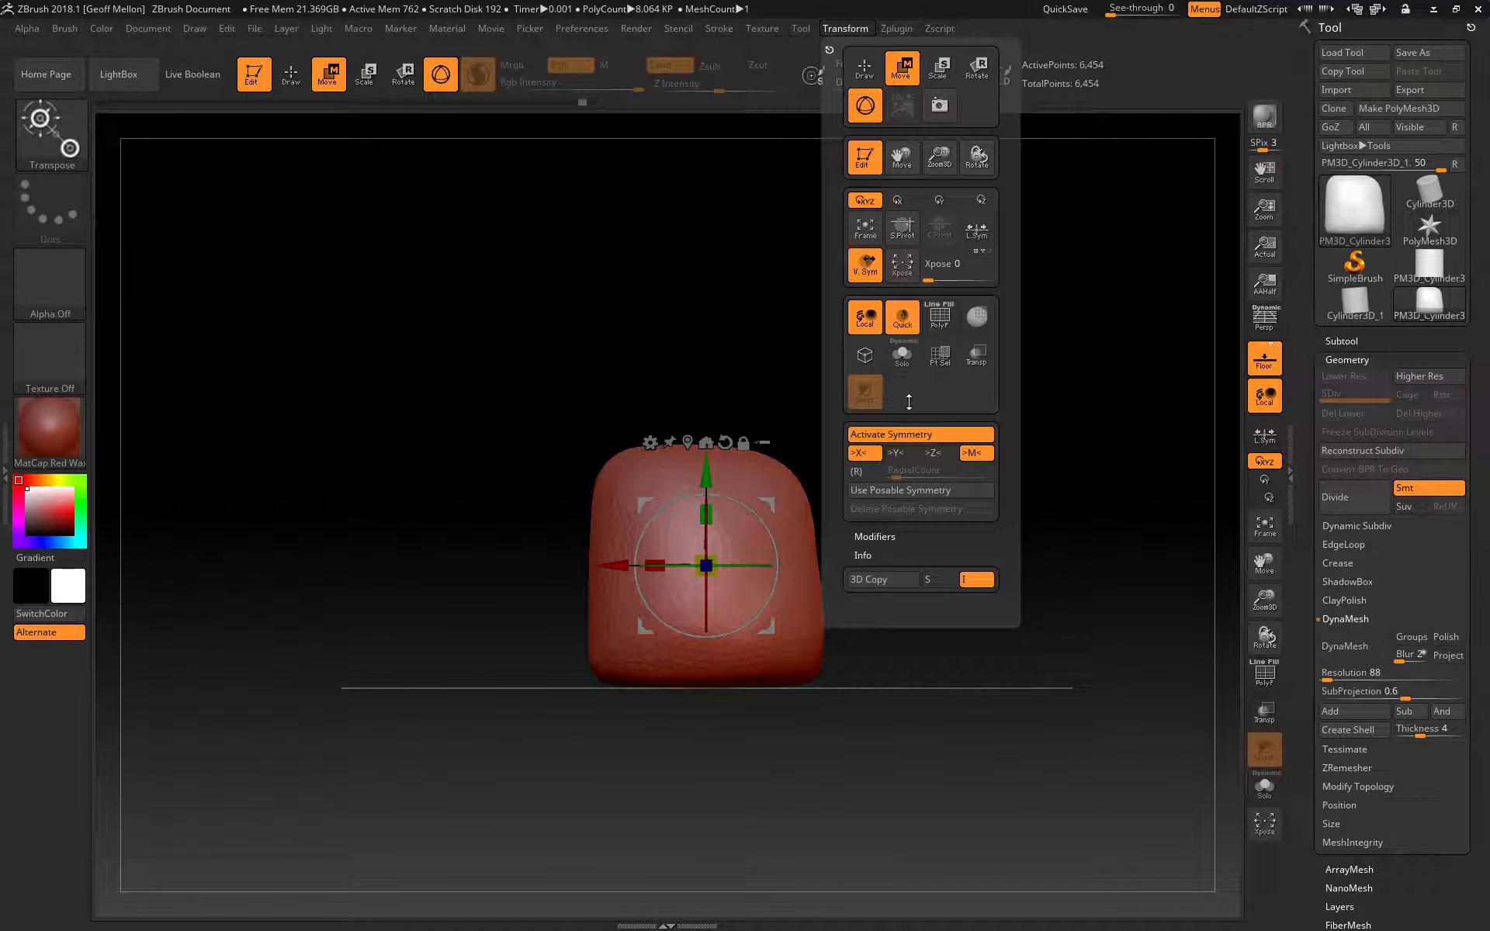
click(892, 436)
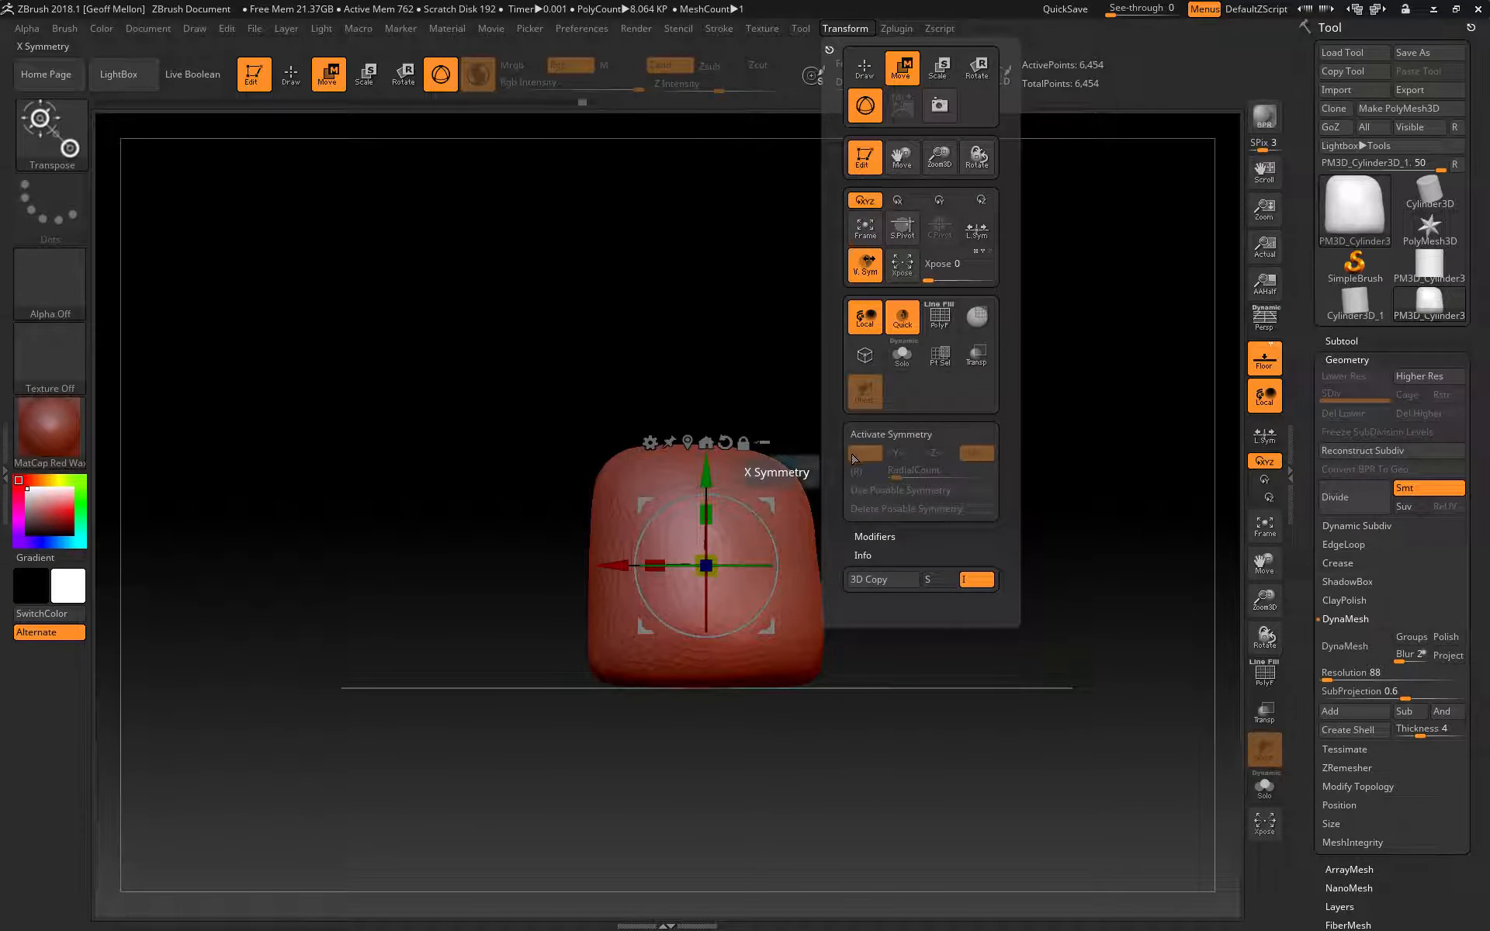
click(902, 437)
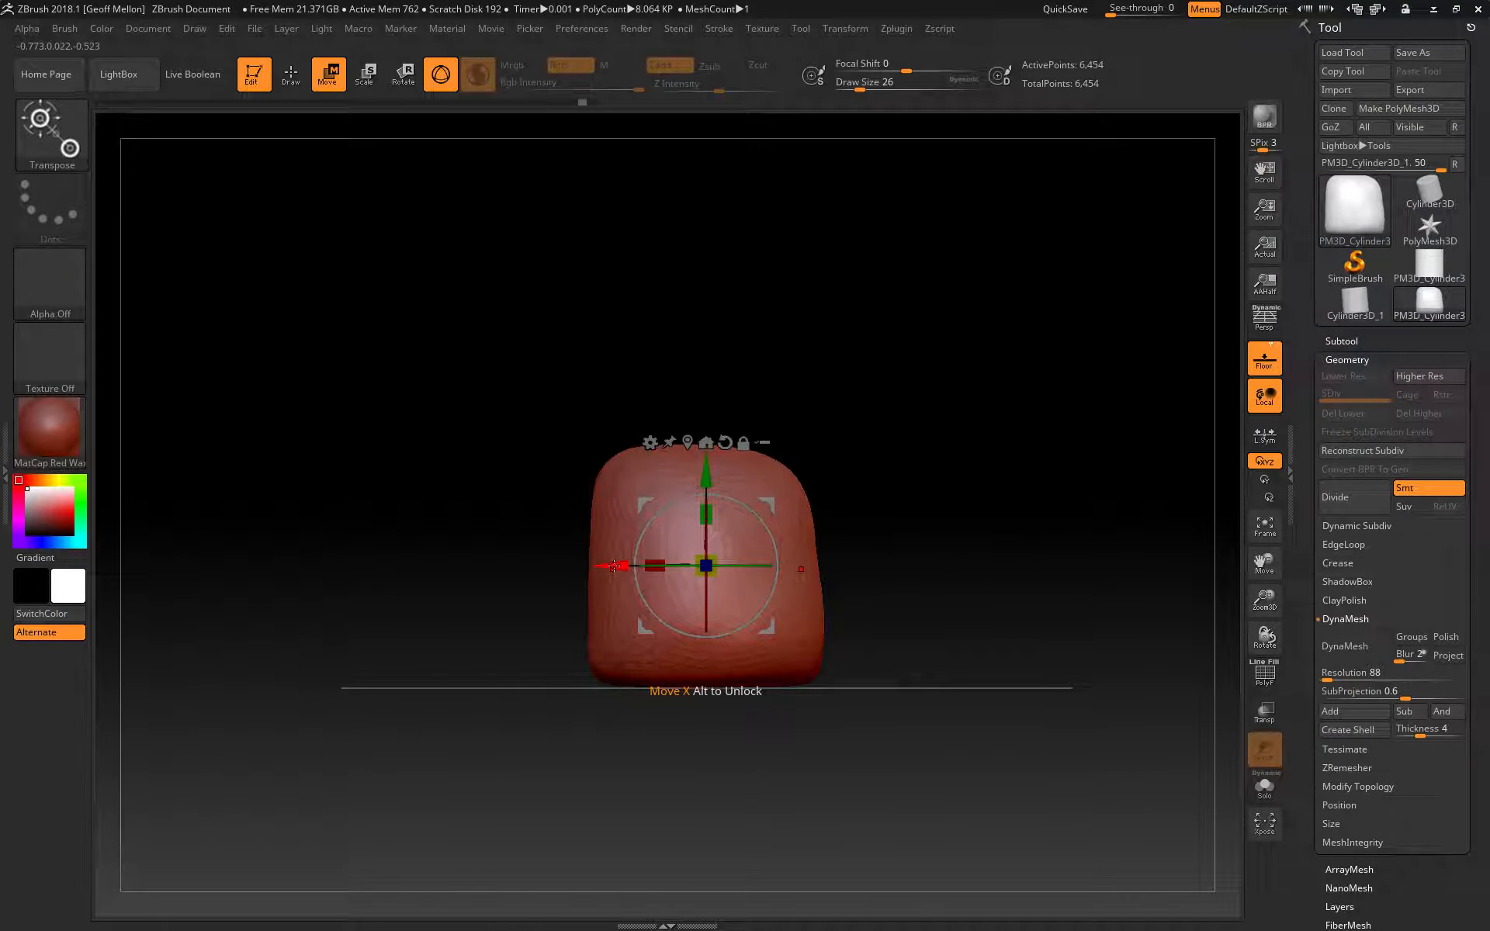
Try moving and stretching the block along X with symmetry active, undo the stretch, and return to drawing mode.
mouse_move(613, 566)
mouse_down()
mouse_move(597, 567)
mouse_move(609, 567)
mouse_up()
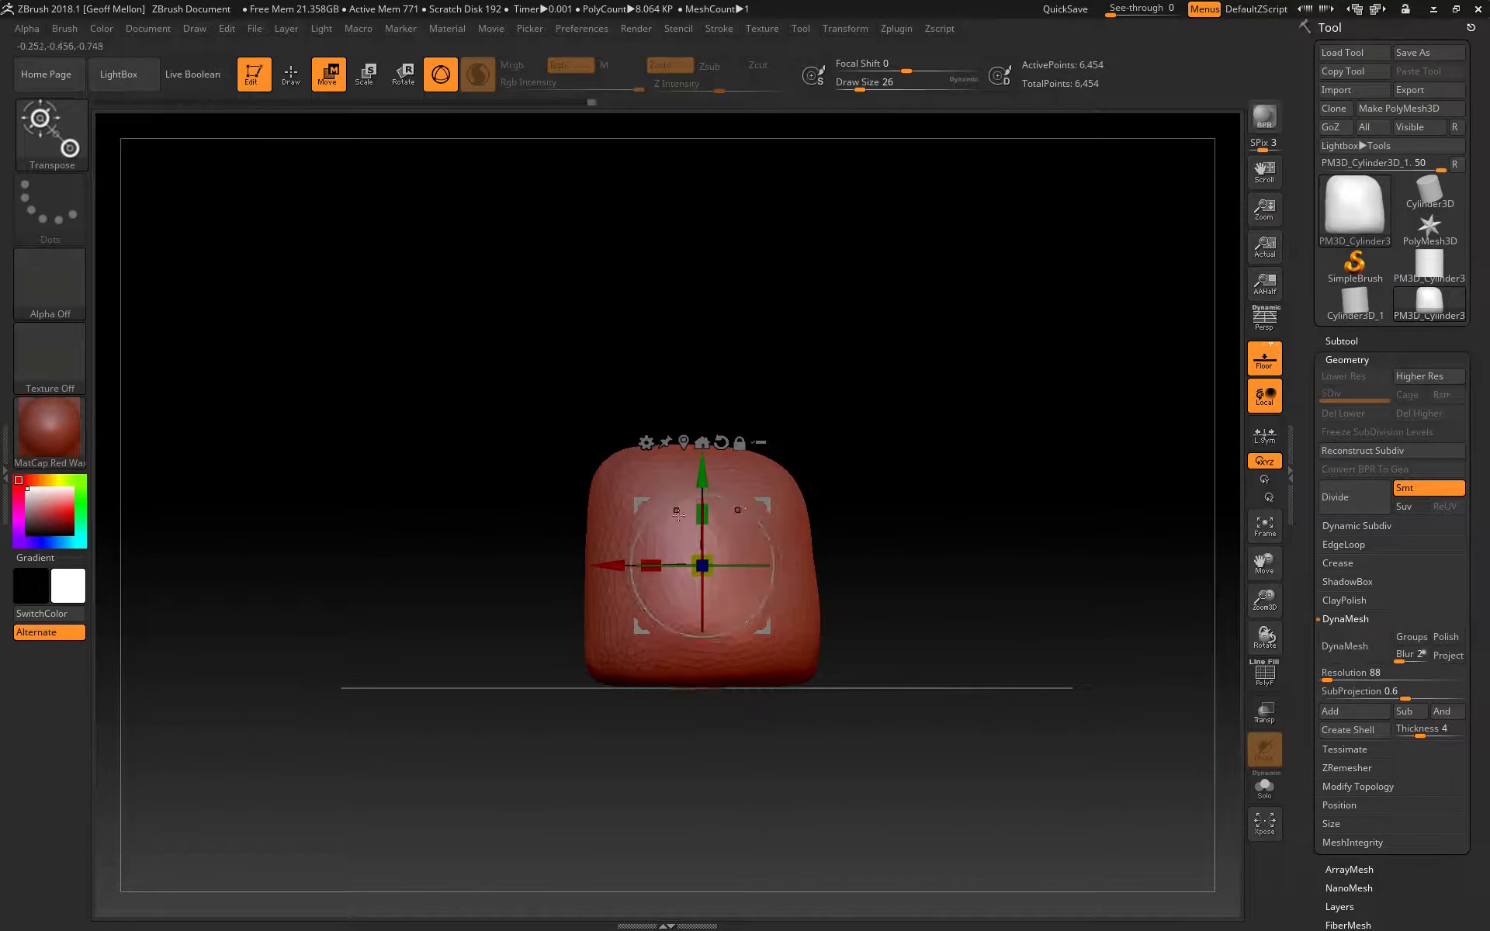
drag(646, 560, 388, 567)
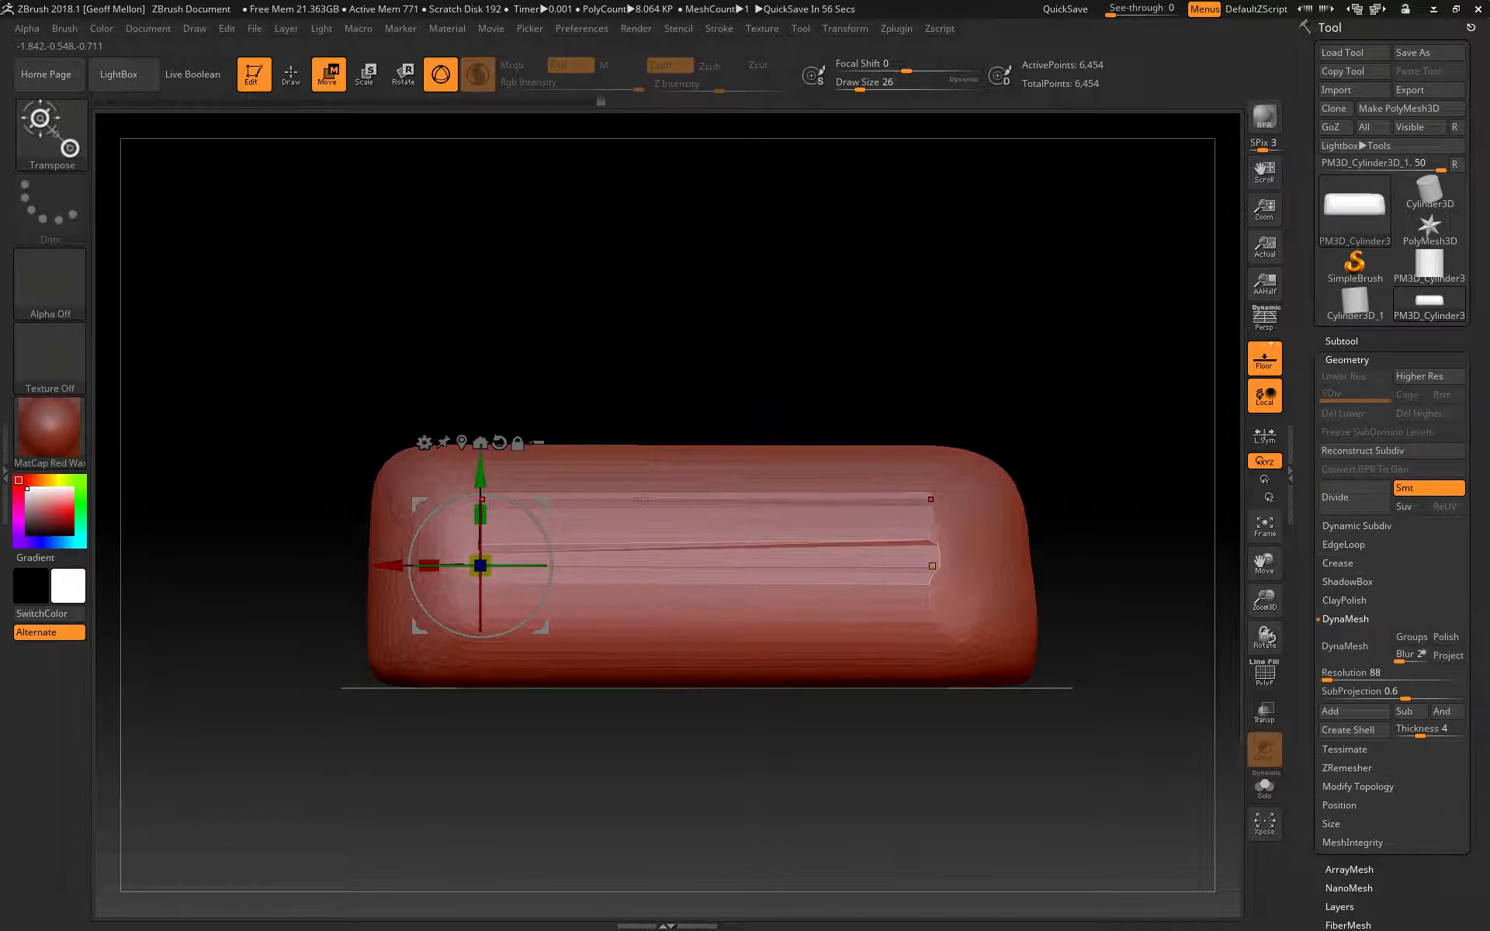
drag(426, 517, 354, 656)
key(ctrl+z)
key(ctrl+z)
key(ctrl+z)
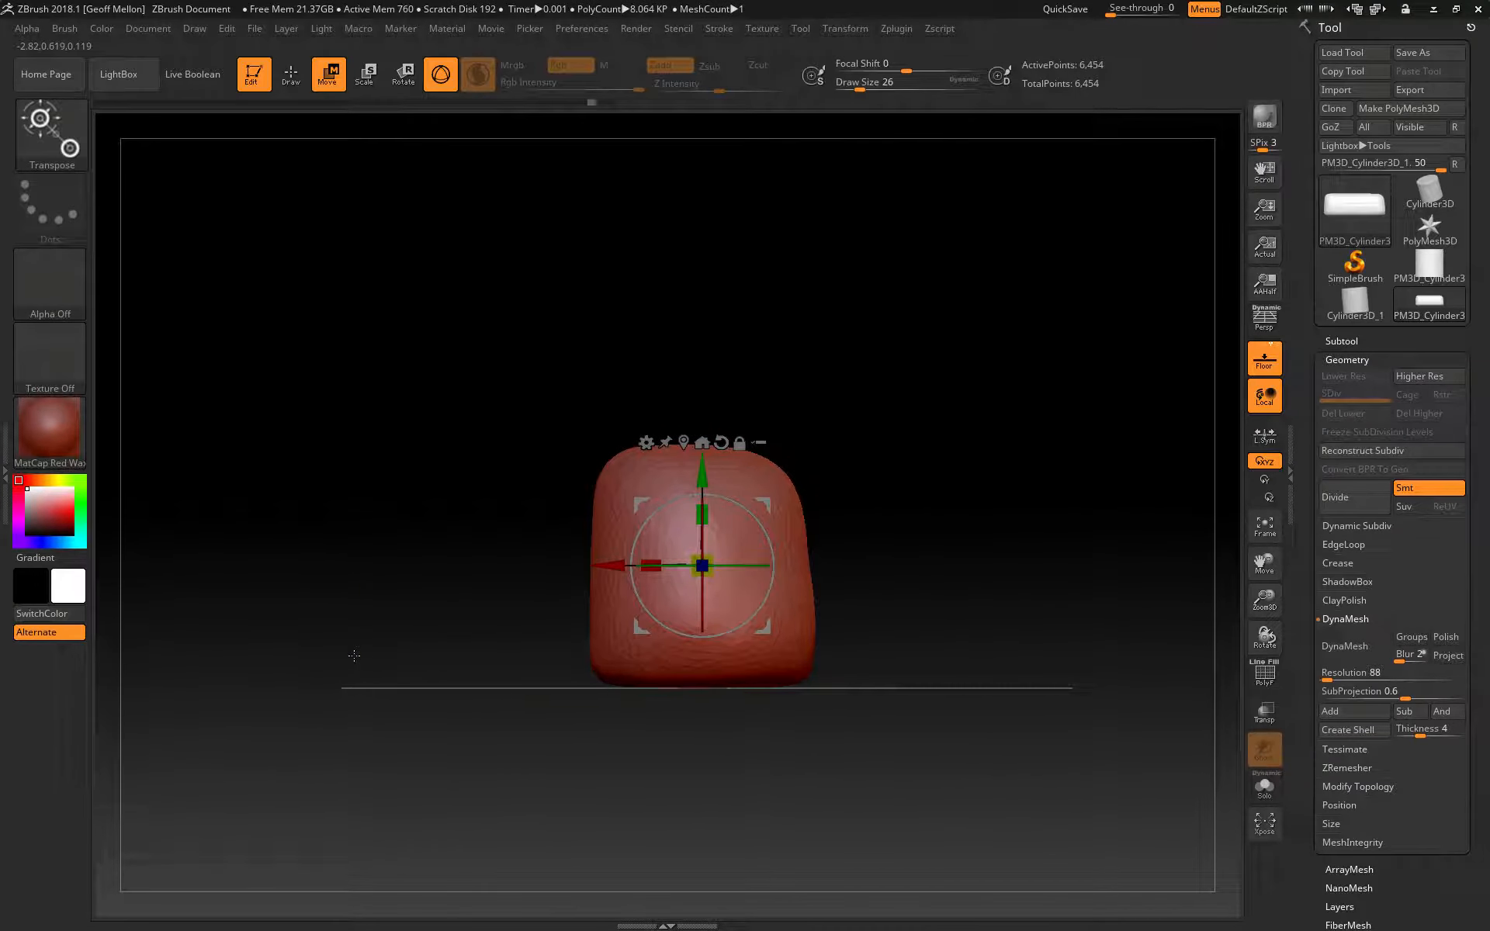
key(q)
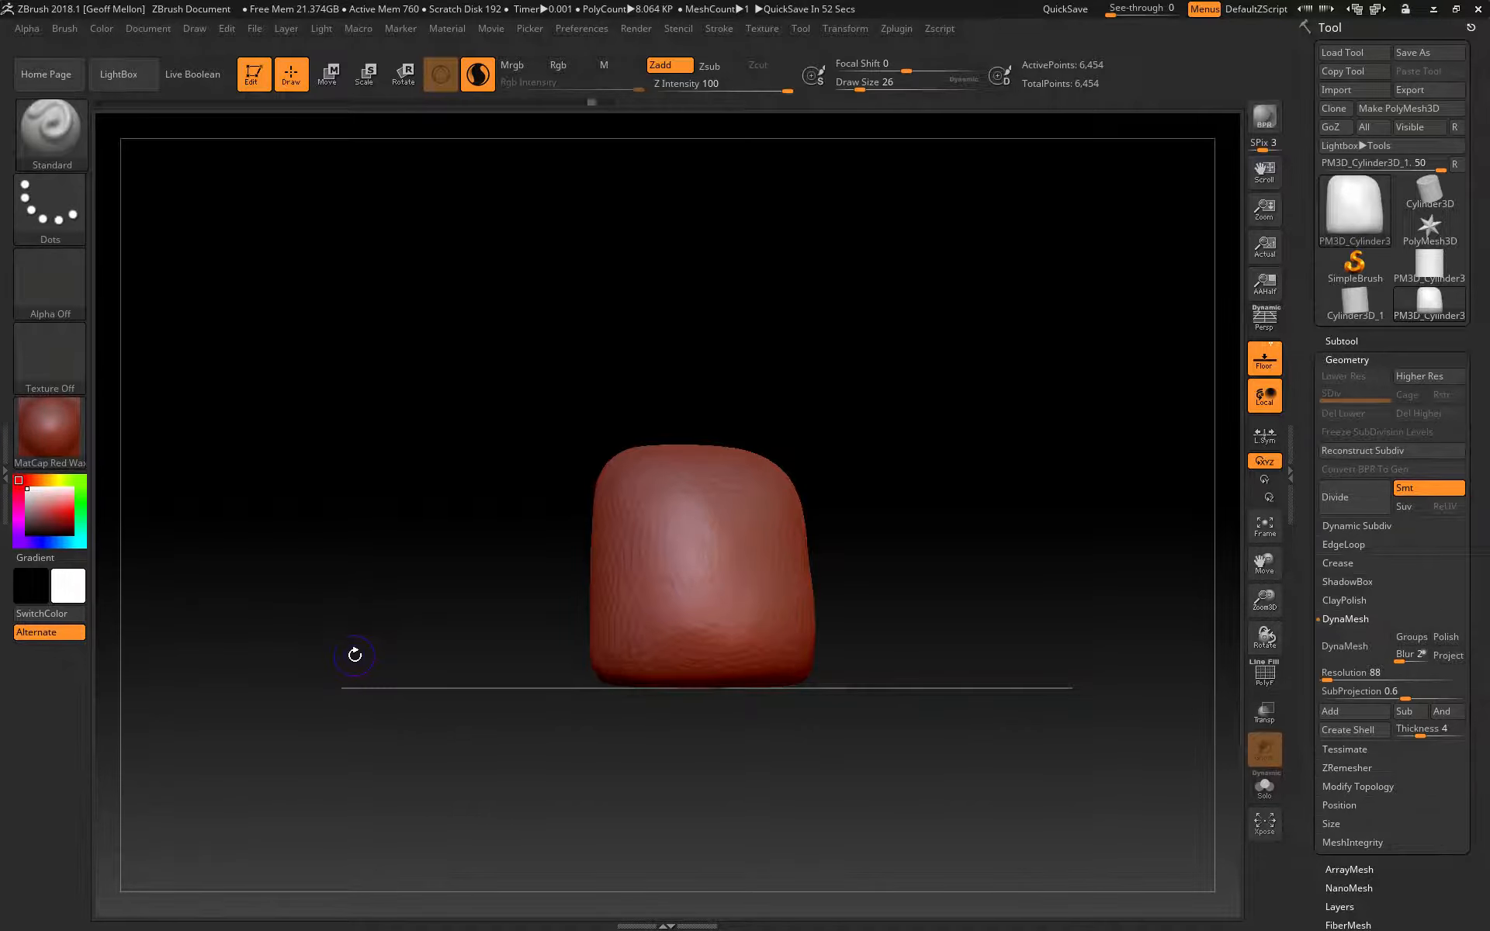
Mask the upper-right area of the block's front, try Standard strokes around it at Draw Size 42, and undo the strokes.
alt+drag(472, 302, 443, 341)
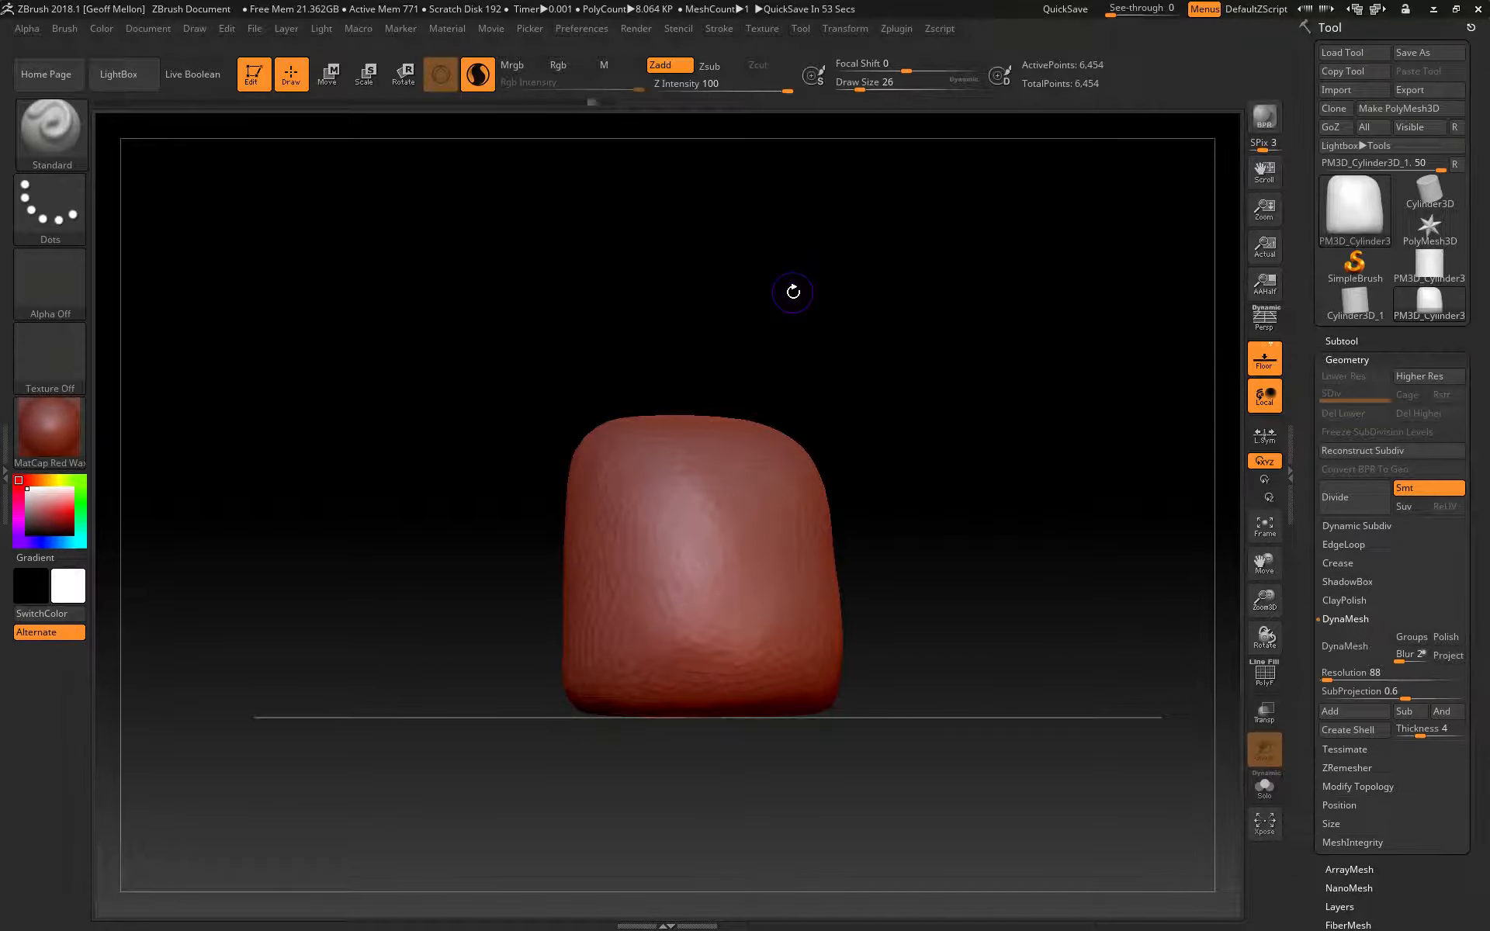
ctrl+drag(970, 301, 942, 597)
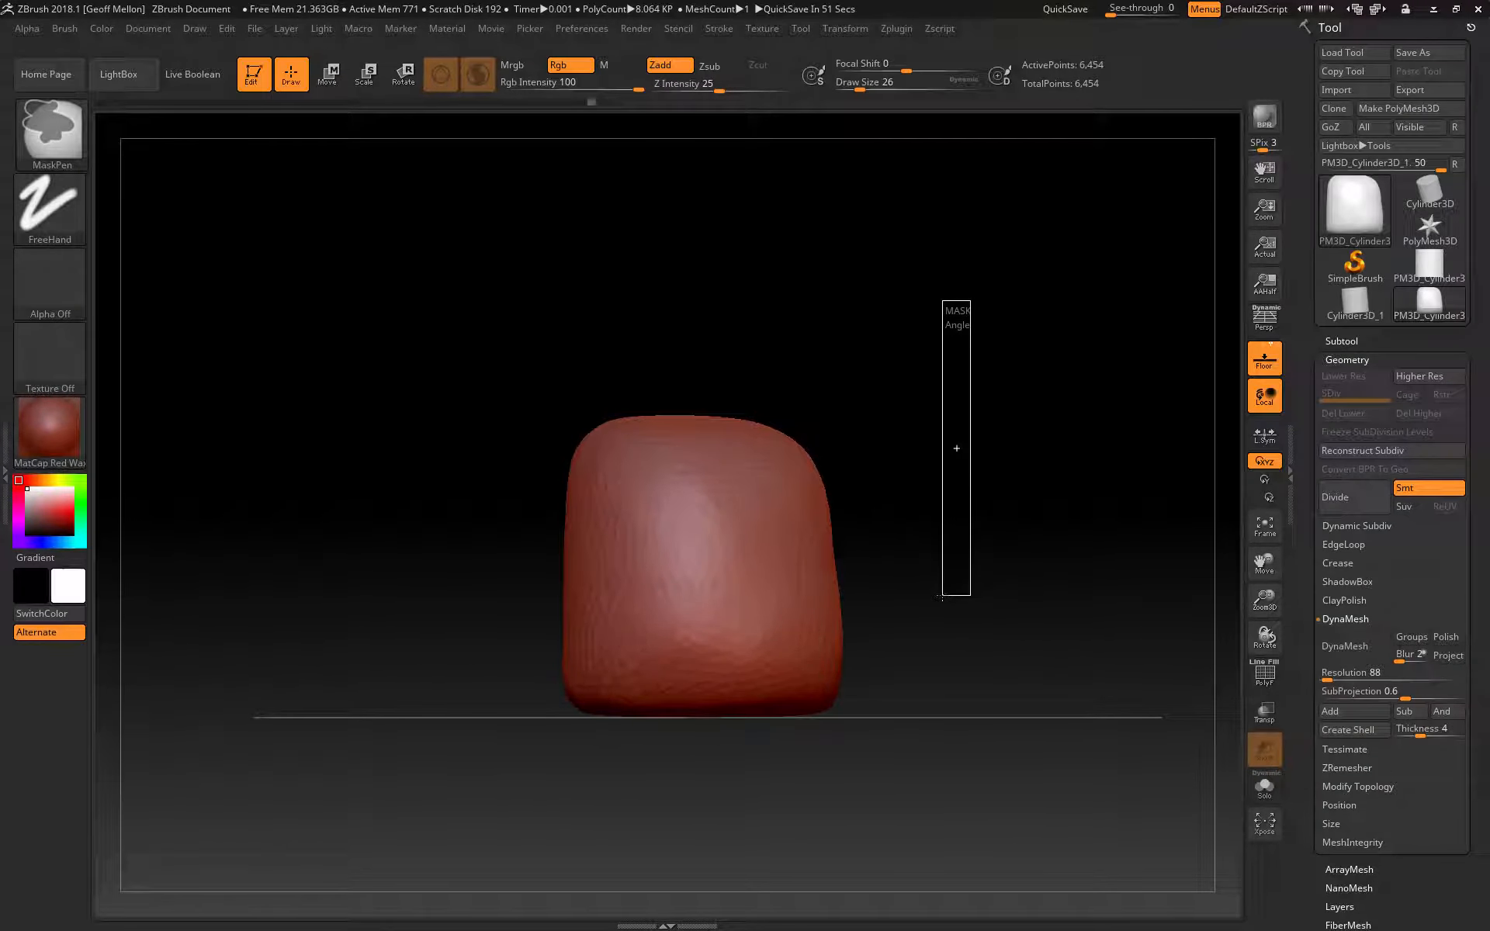
mouse_move(943, 596)
ctrl+mouse_down()
mouse_move(842, 622)
mouse_move(645, 620)
ctrl+mouse_up()
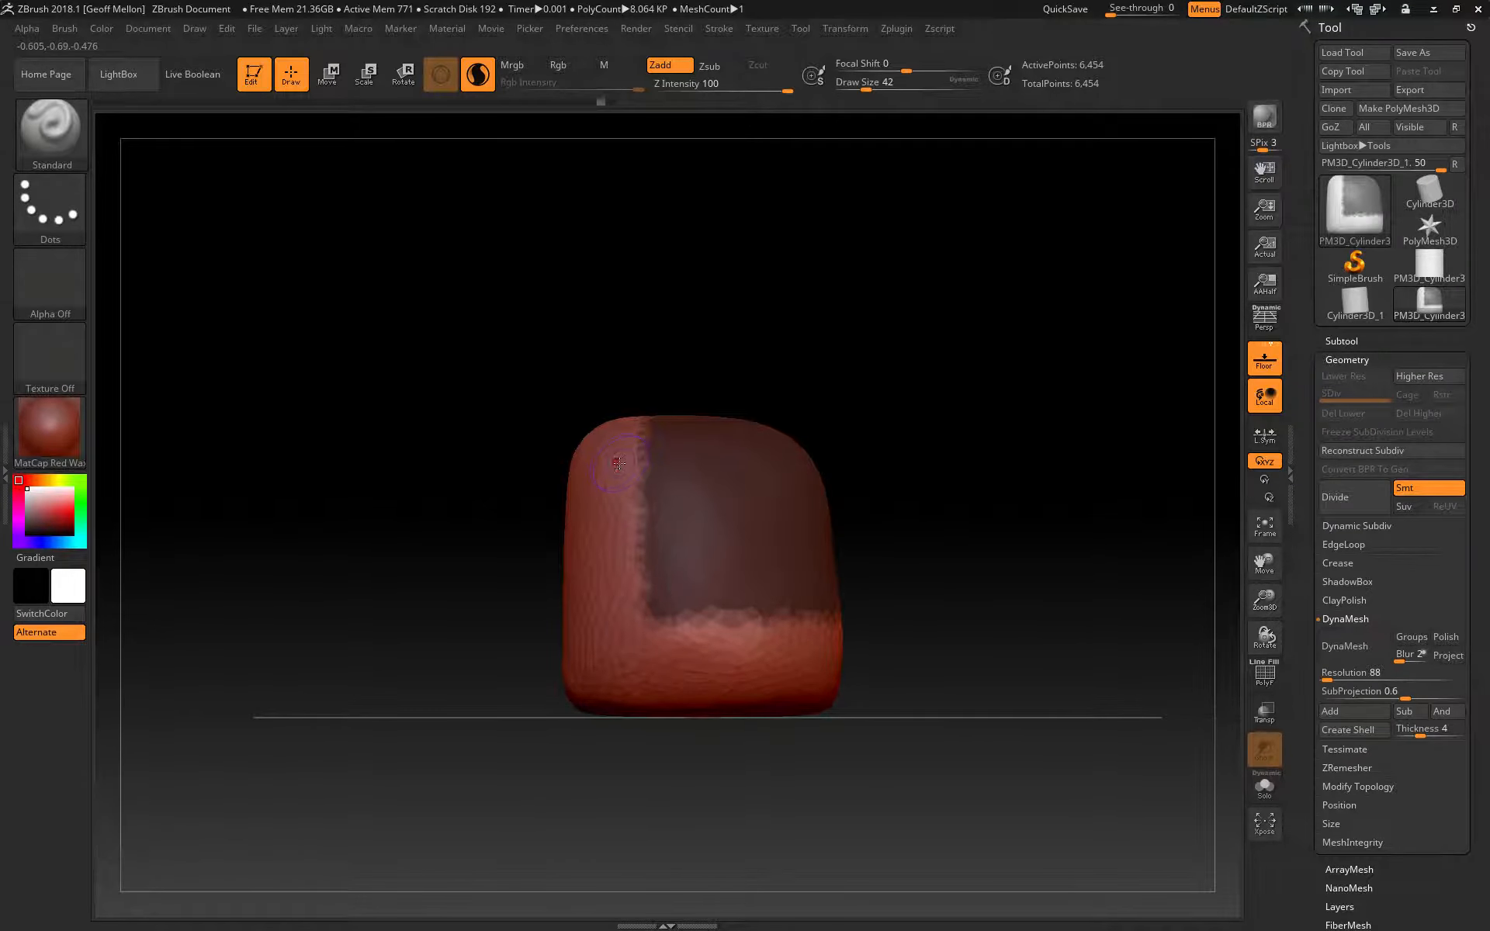
mouse_move(618, 464)
mouse_down()
mouse_move(637, 519)
mouse_move(601, 590)
mouse_move(655, 658)
mouse_move(801, 527)
mouse_move(633, 597)
mouse_move(554, 510)
mouse_up()
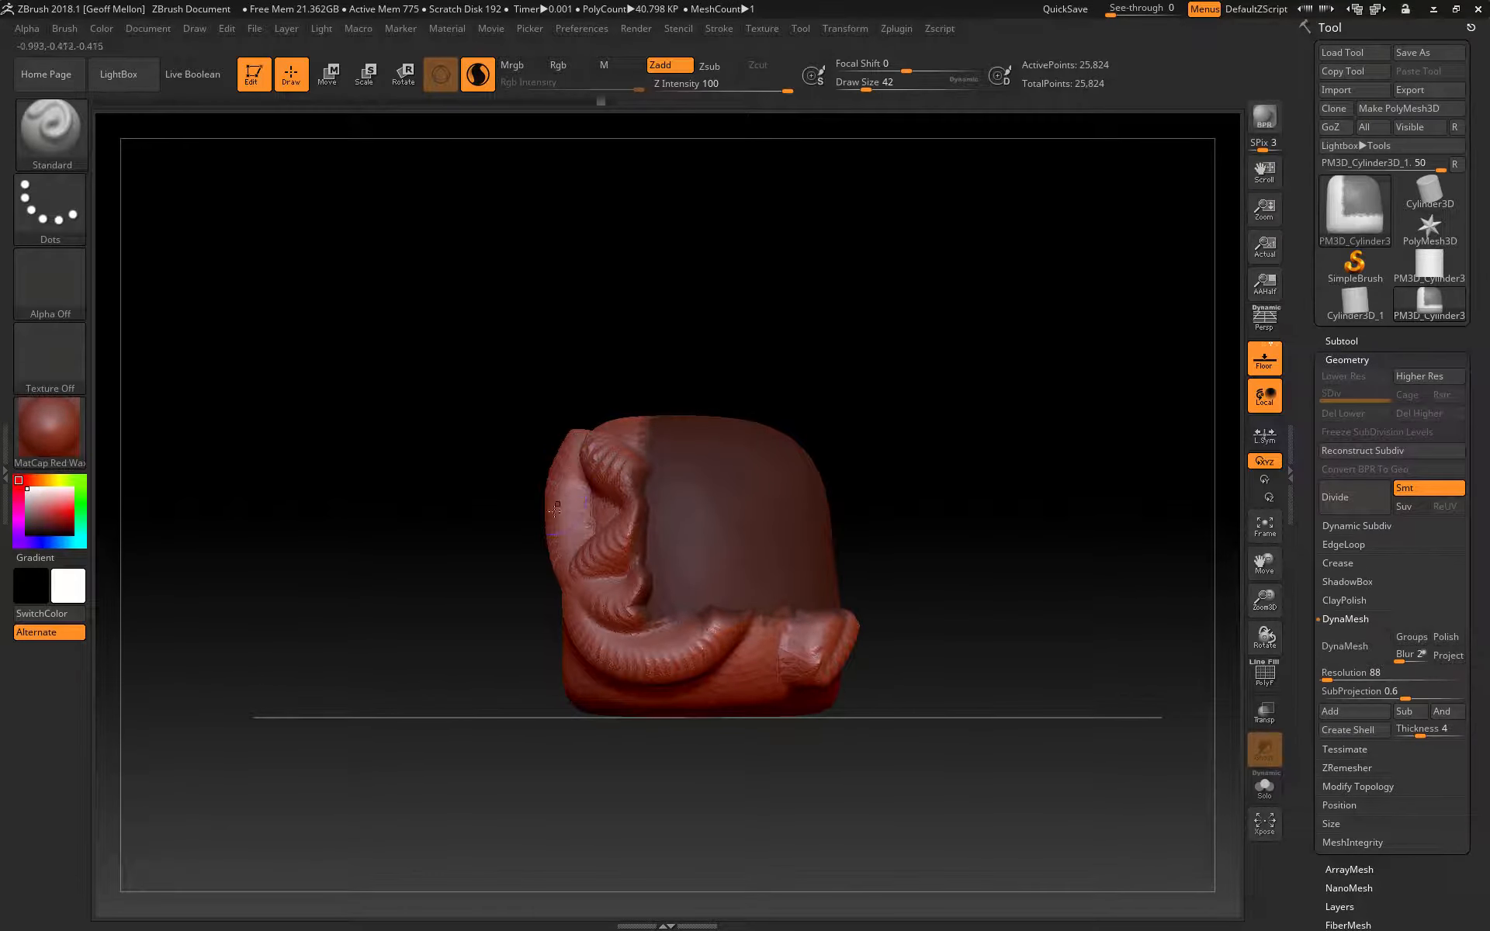
key(ctrl+z)
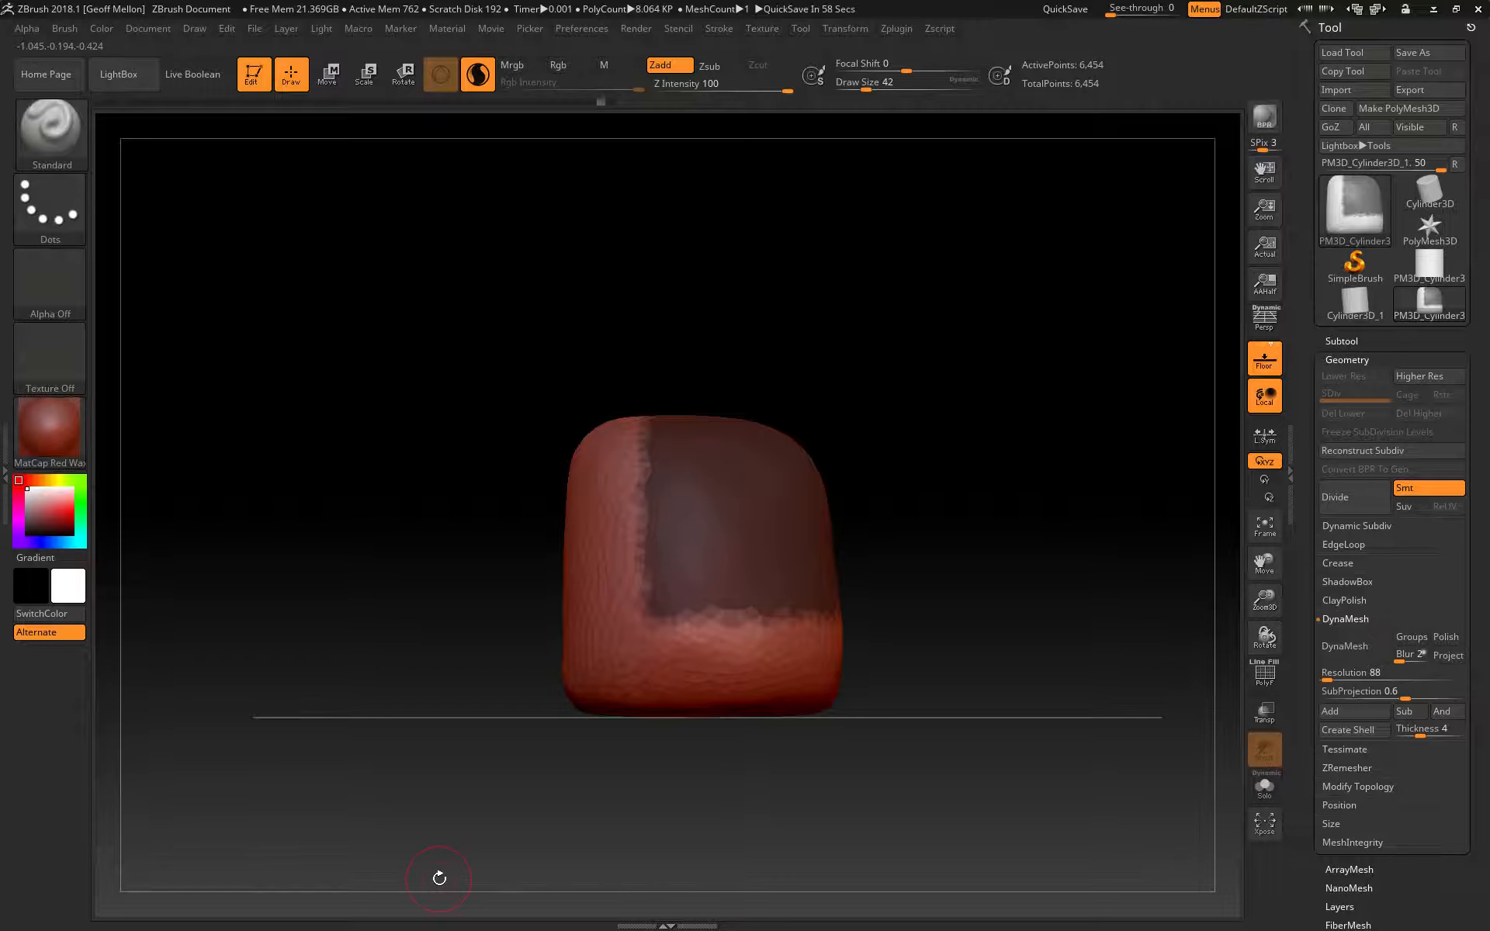
Clear the mask and remesh the block with DynaMesh at Resolution 88.
key(ctrl)
ctrl+drag(437, 406, 517, 859)
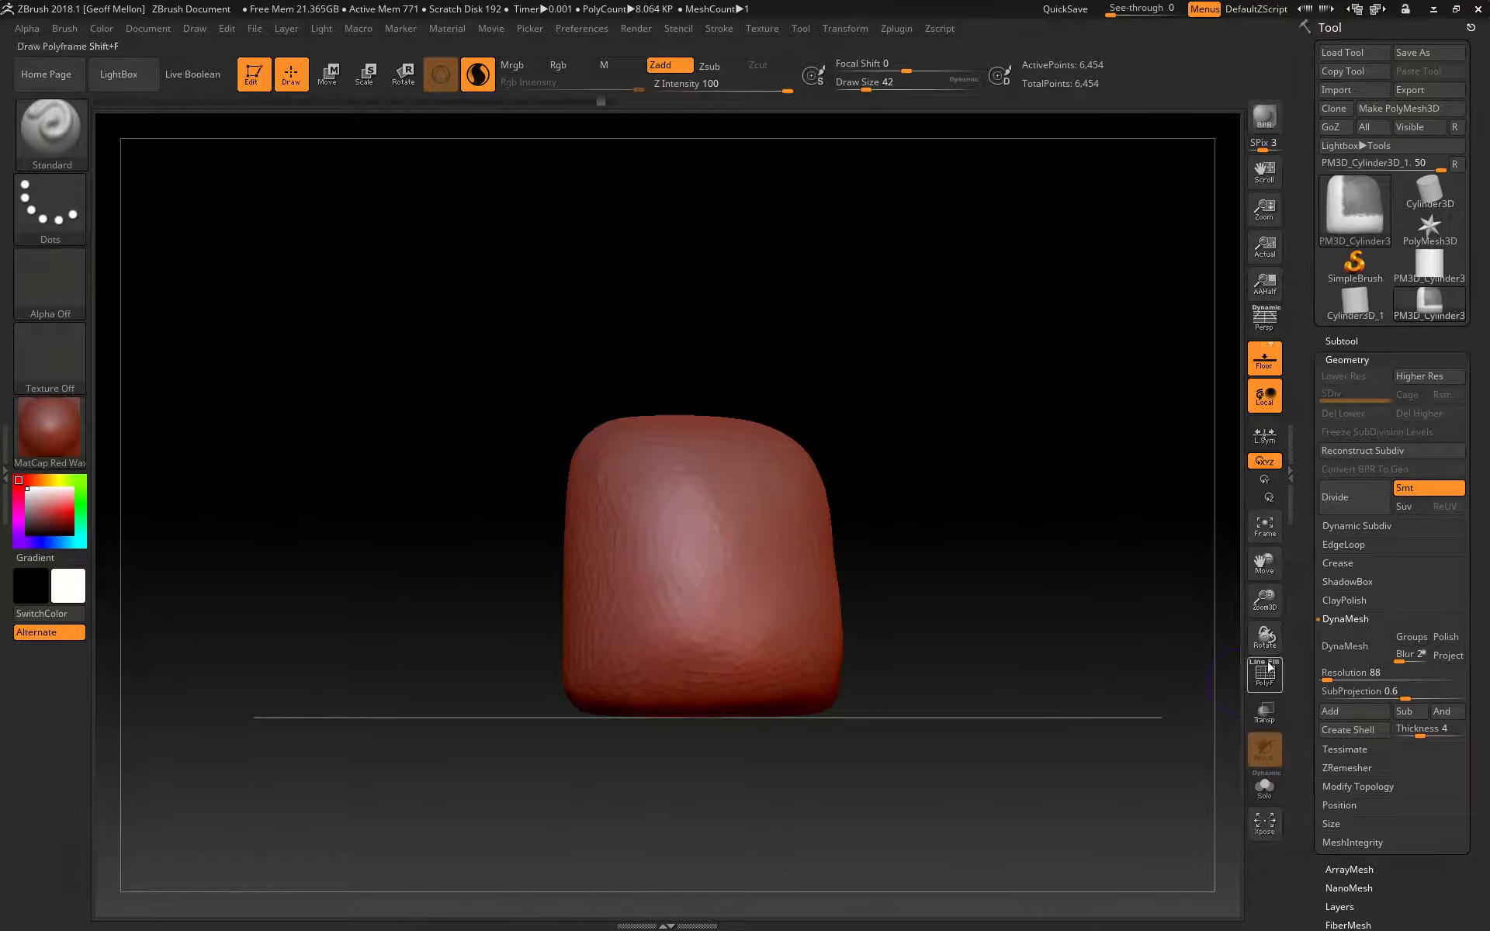
click(1348, 650)
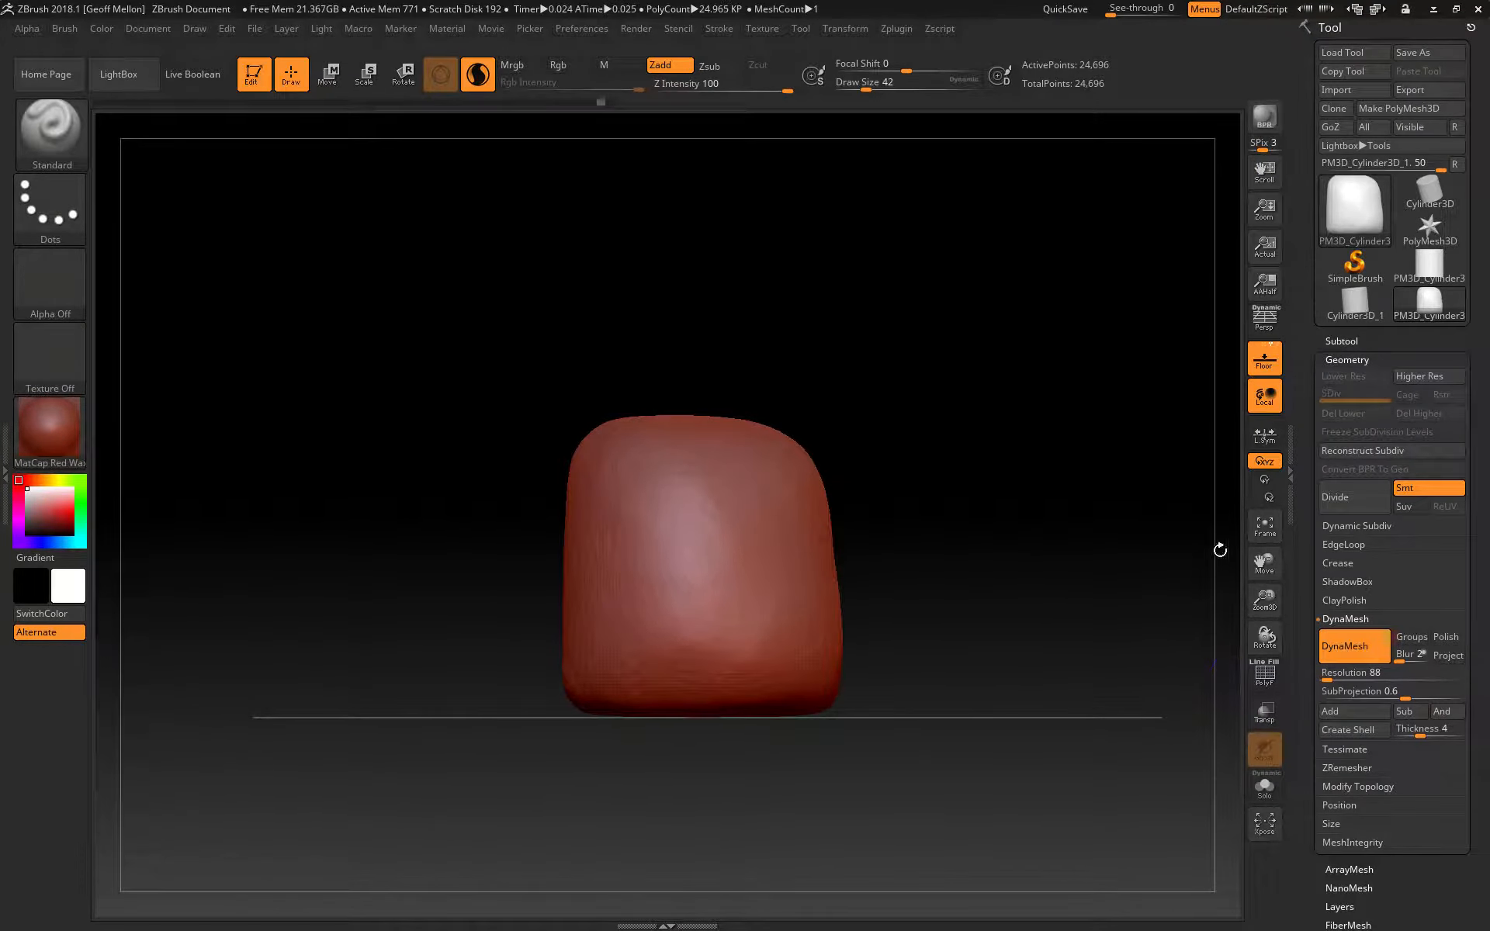
Mask an L-shaped band on the block's front by subtracting a smaller rectangle, try Standard strokes across it, and undo the strokes.
key(ctrl)
key(ctrl)
ctrl+drag(948, 373, 625, 619)
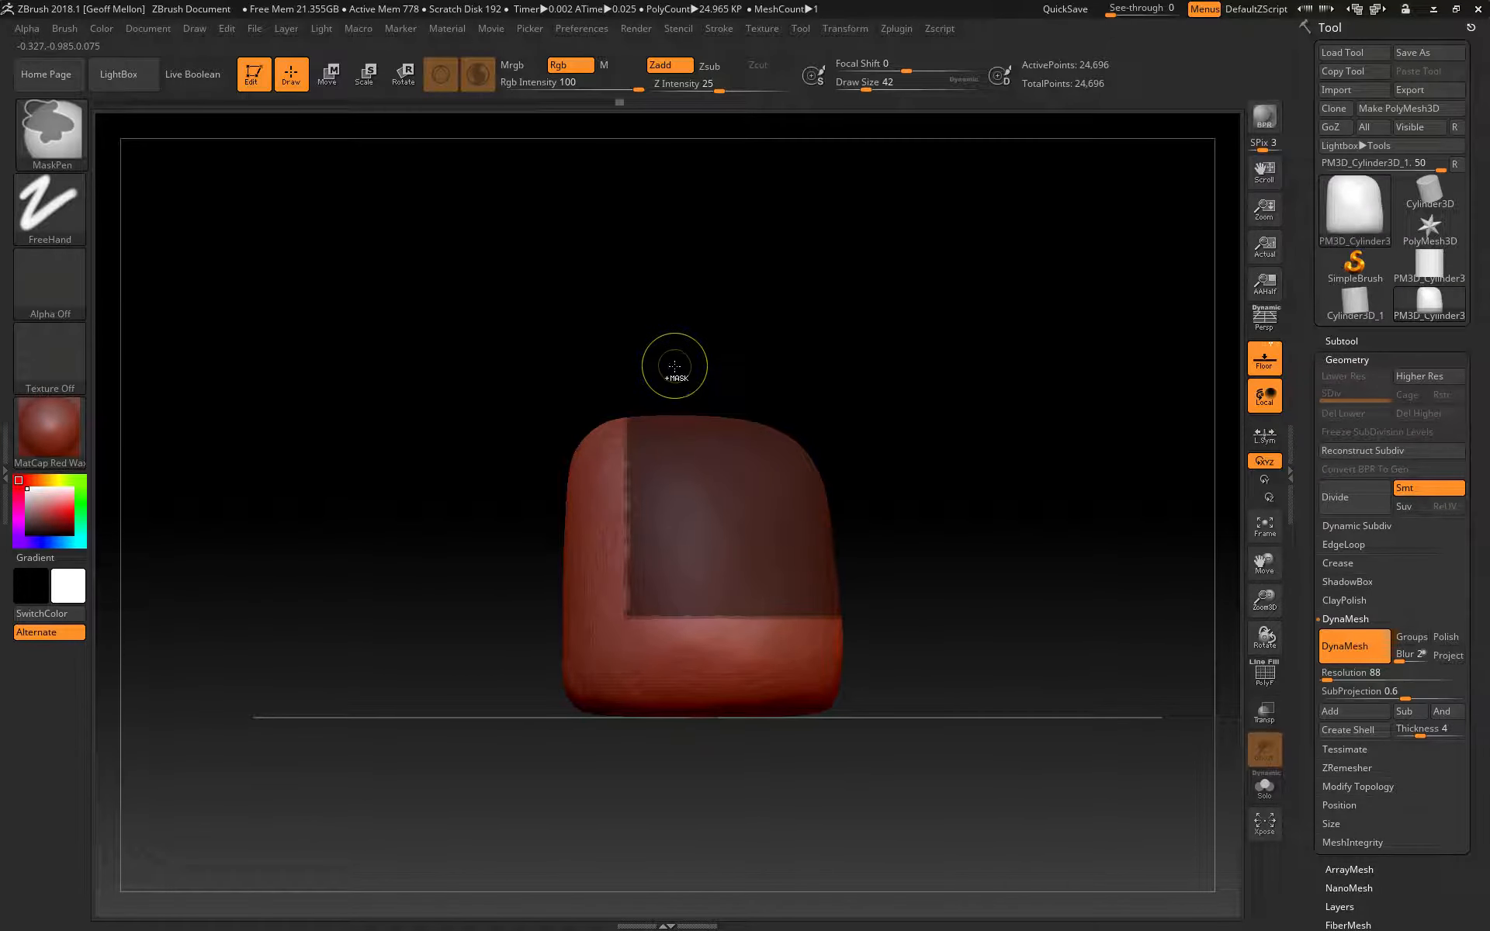
mouse_move(672, 380)
ctrl+mouse_down()
mouse_move(692, 559)
mouse_move(914, 575)
ctrl+mouse_up()
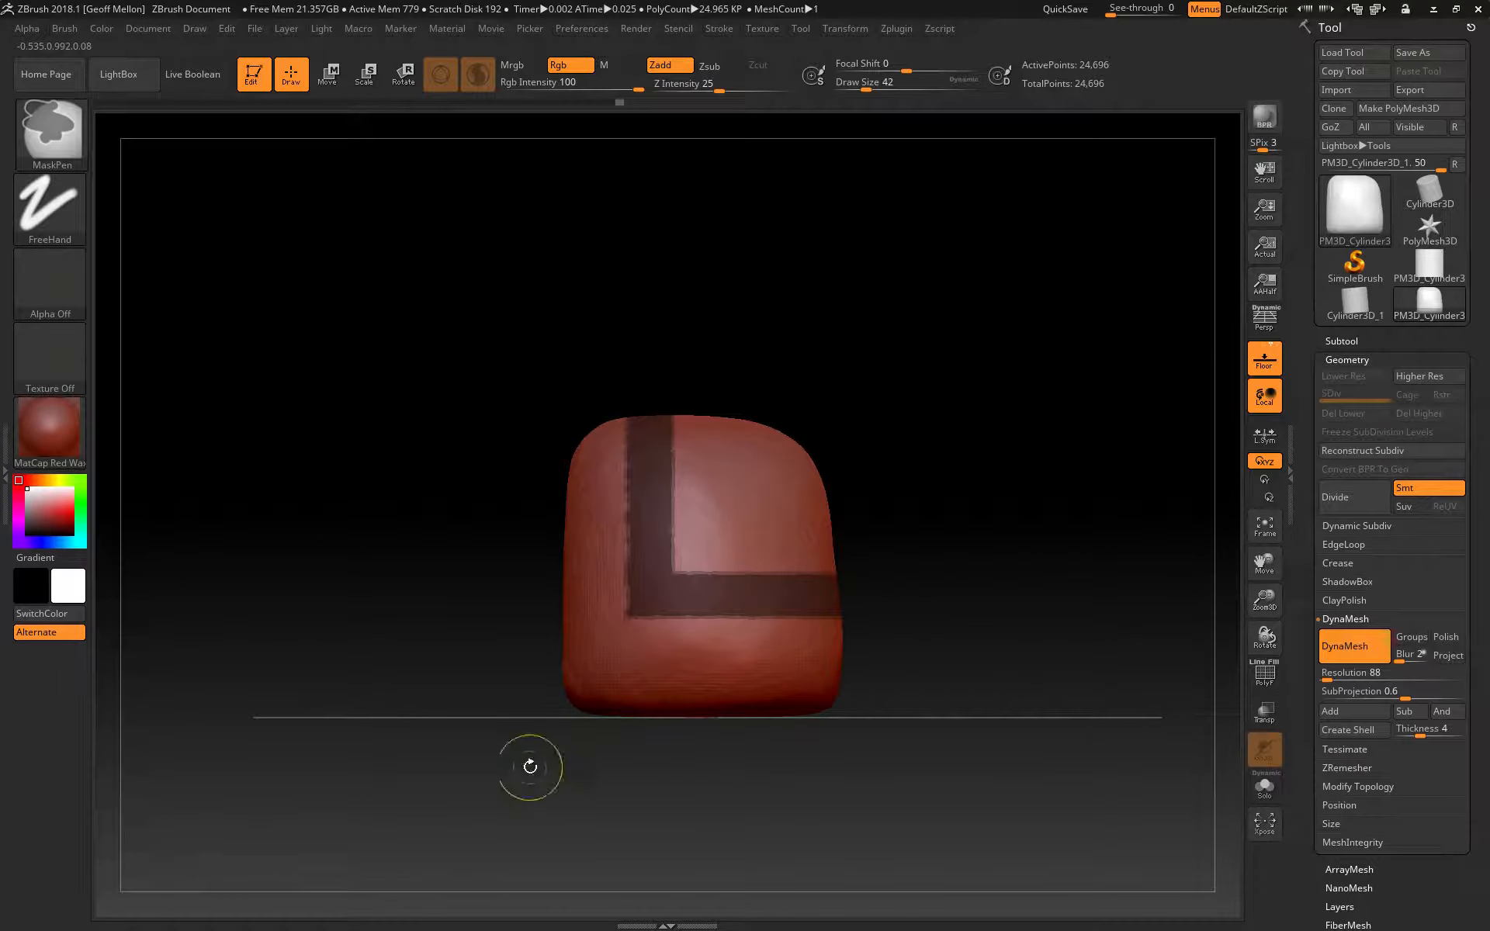
mouse_move(728, 511)
mouse_down()
mouse_move(689, 494)
mouse_move(741, 550)
mouse_move(825, 572)
mouse_move(802, 665)
mouse_up()
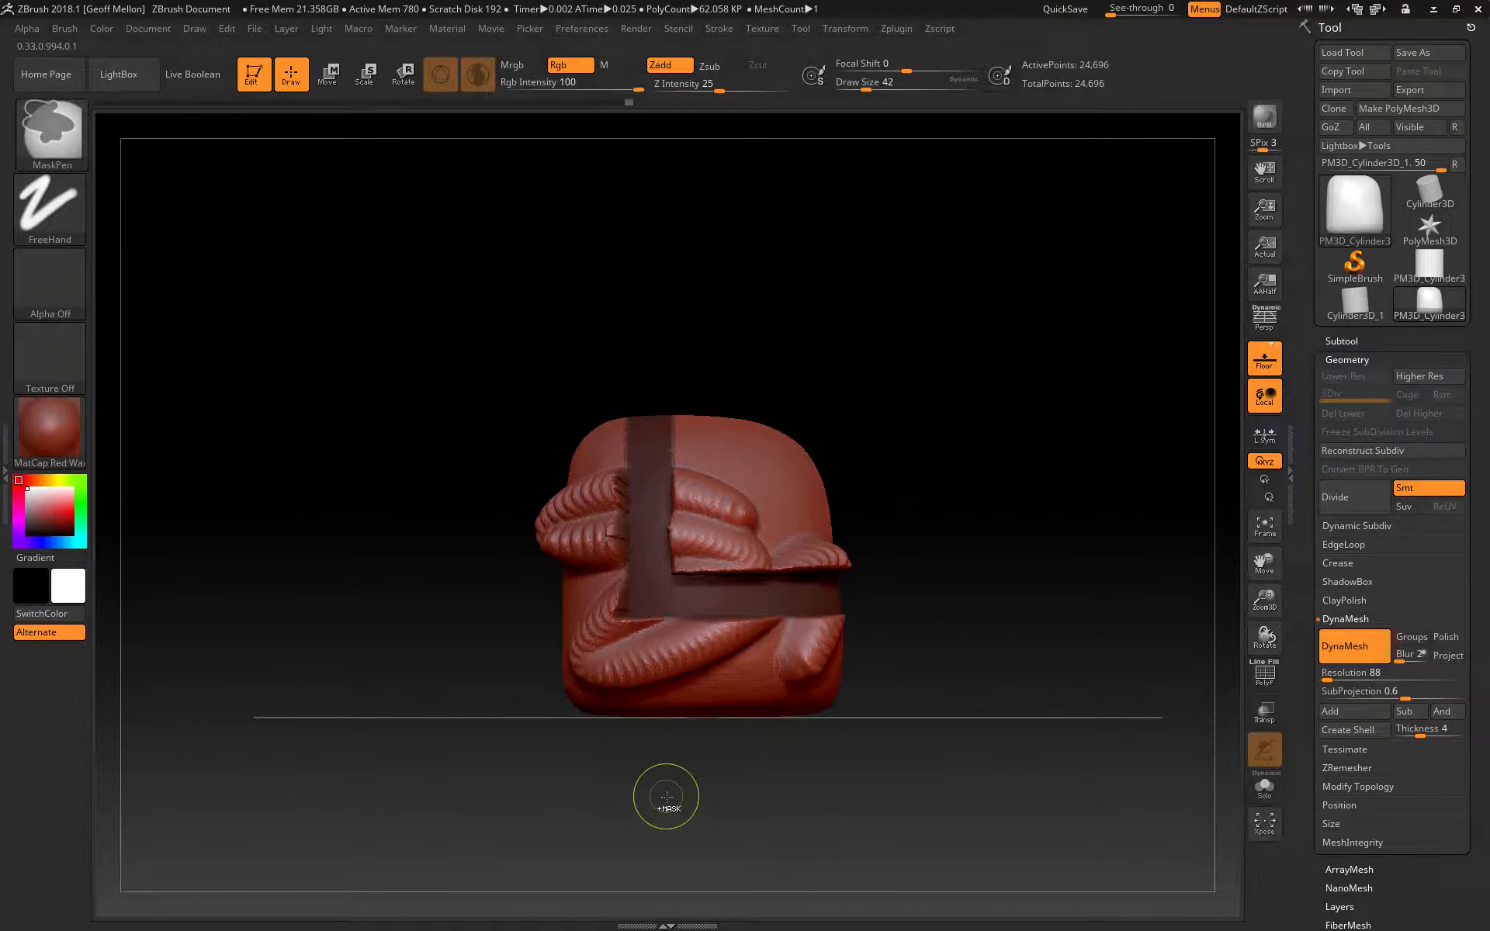
key(ctrl+z)
key(ctrl)
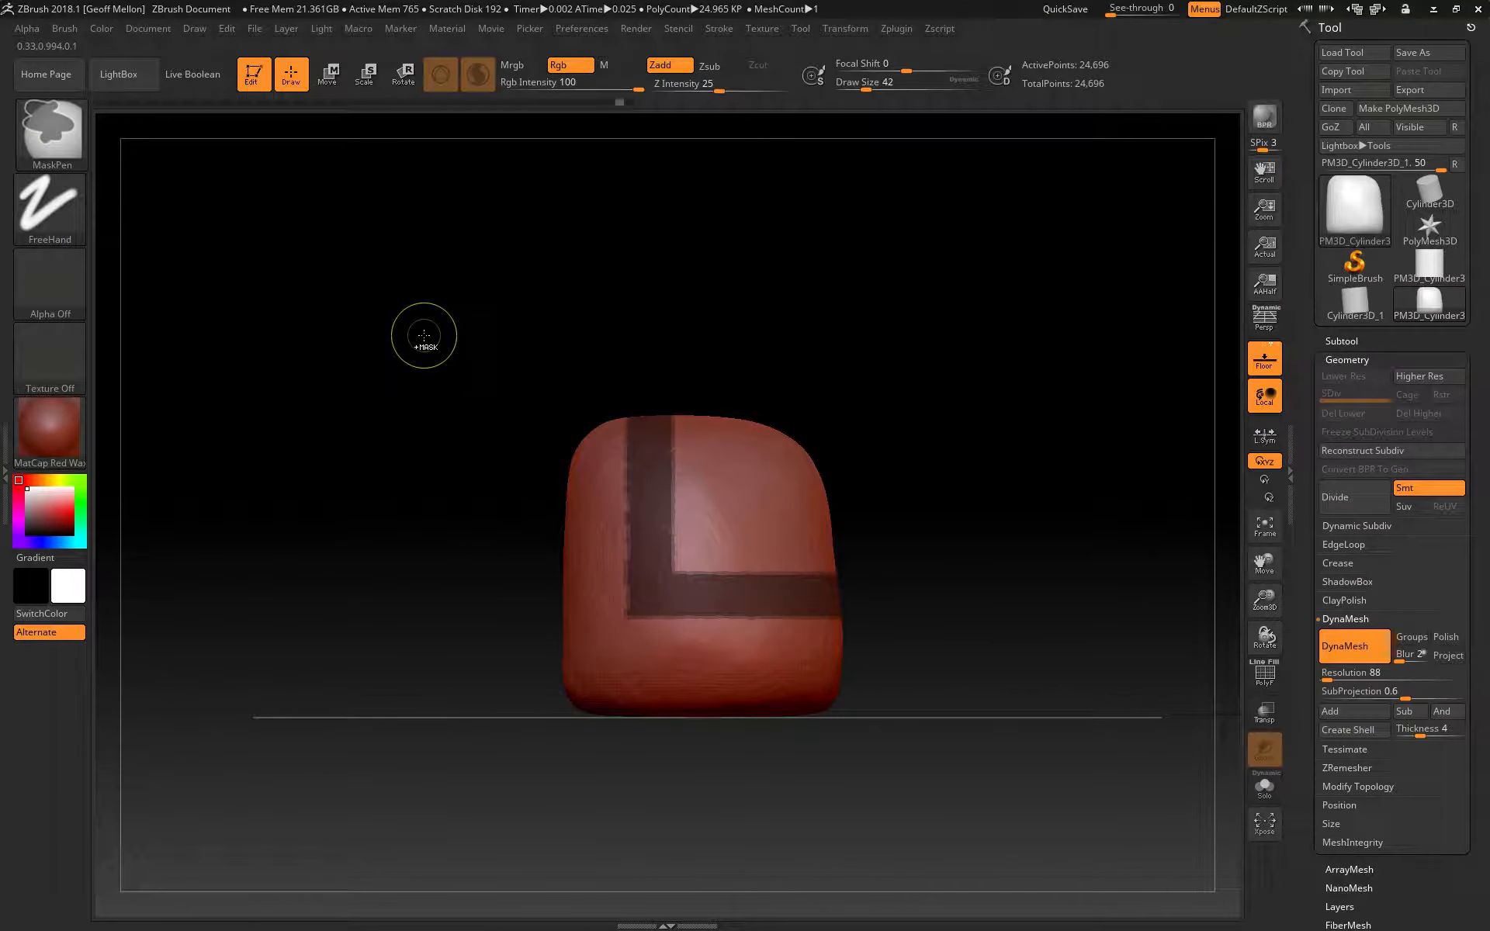
Invert the L-shaped mask back and forth, and clear the mask from the block.
ctrl+click(418, 339)
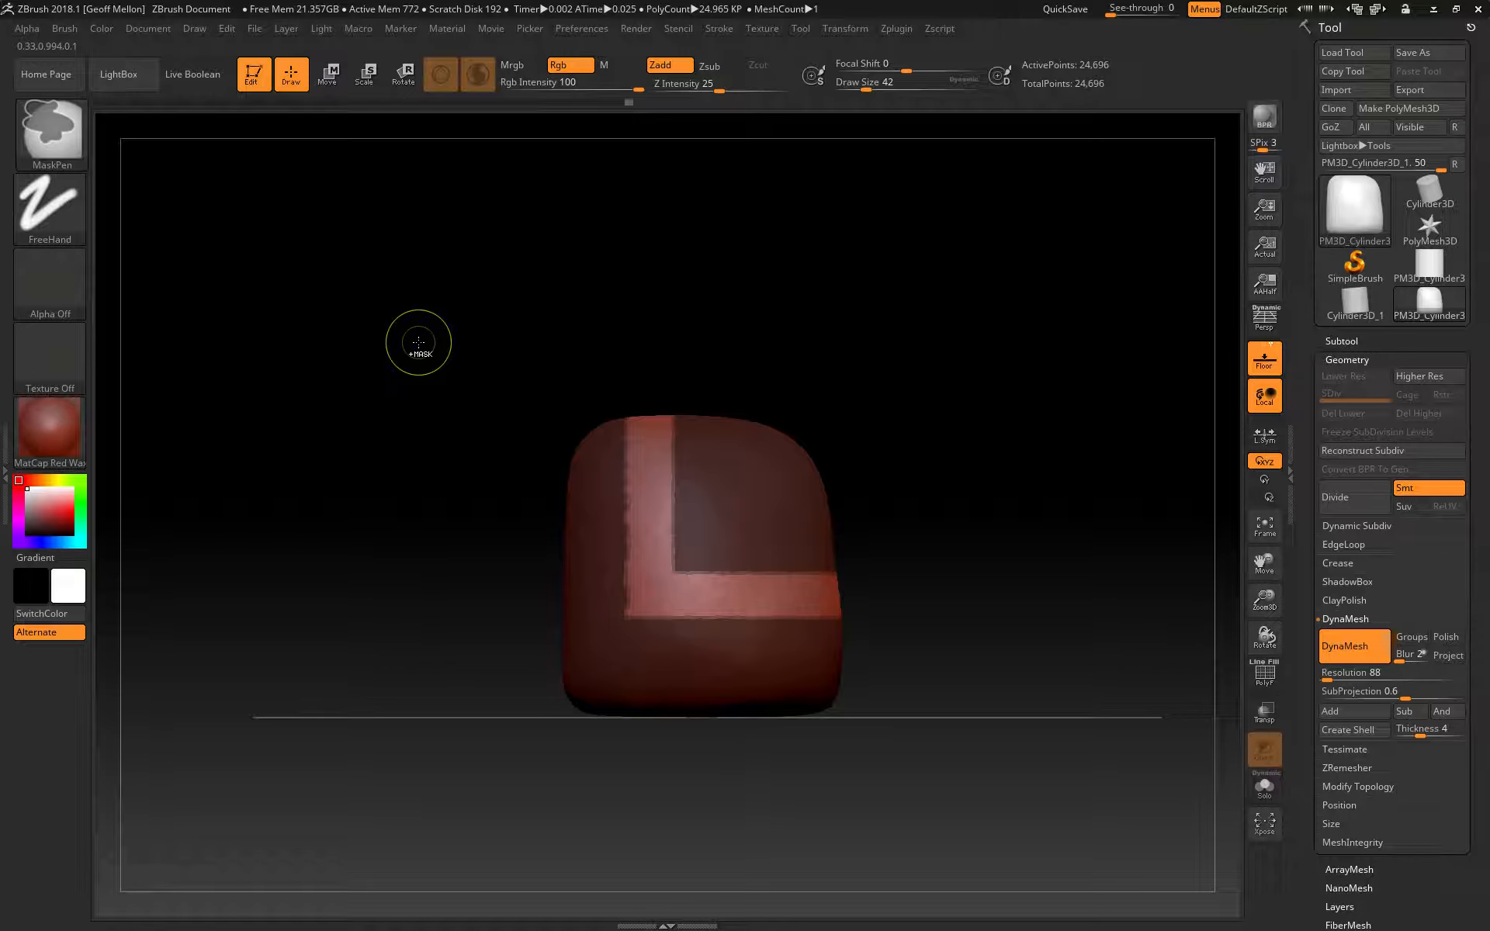
ctrl+click(418, 342)
ctrl+click(417, 342)
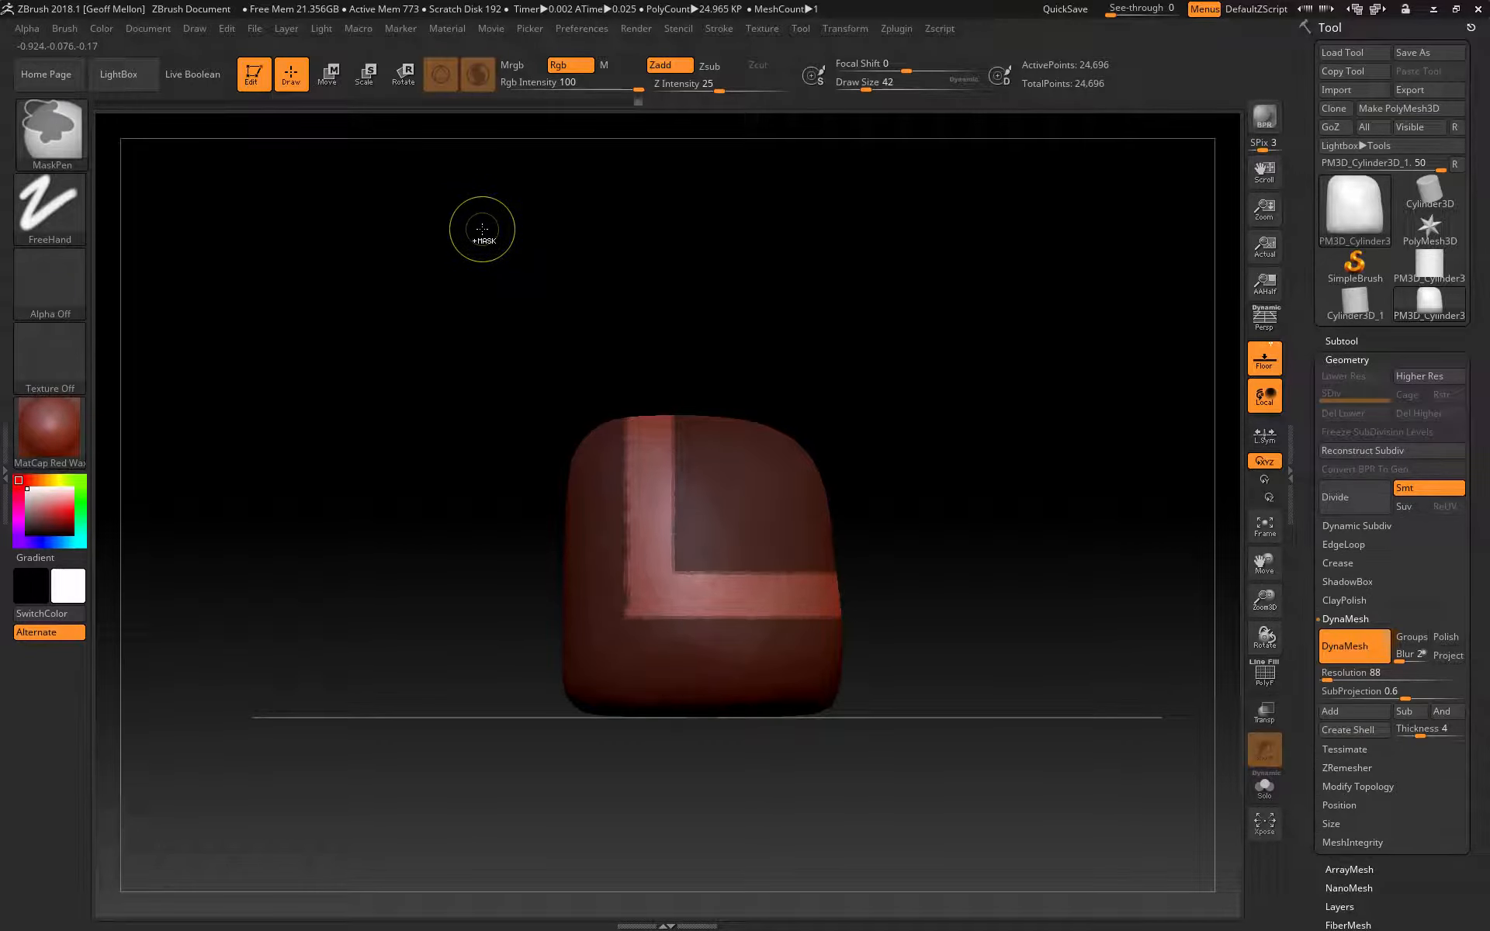
ctrl+drag(482, 228, 438, 431)
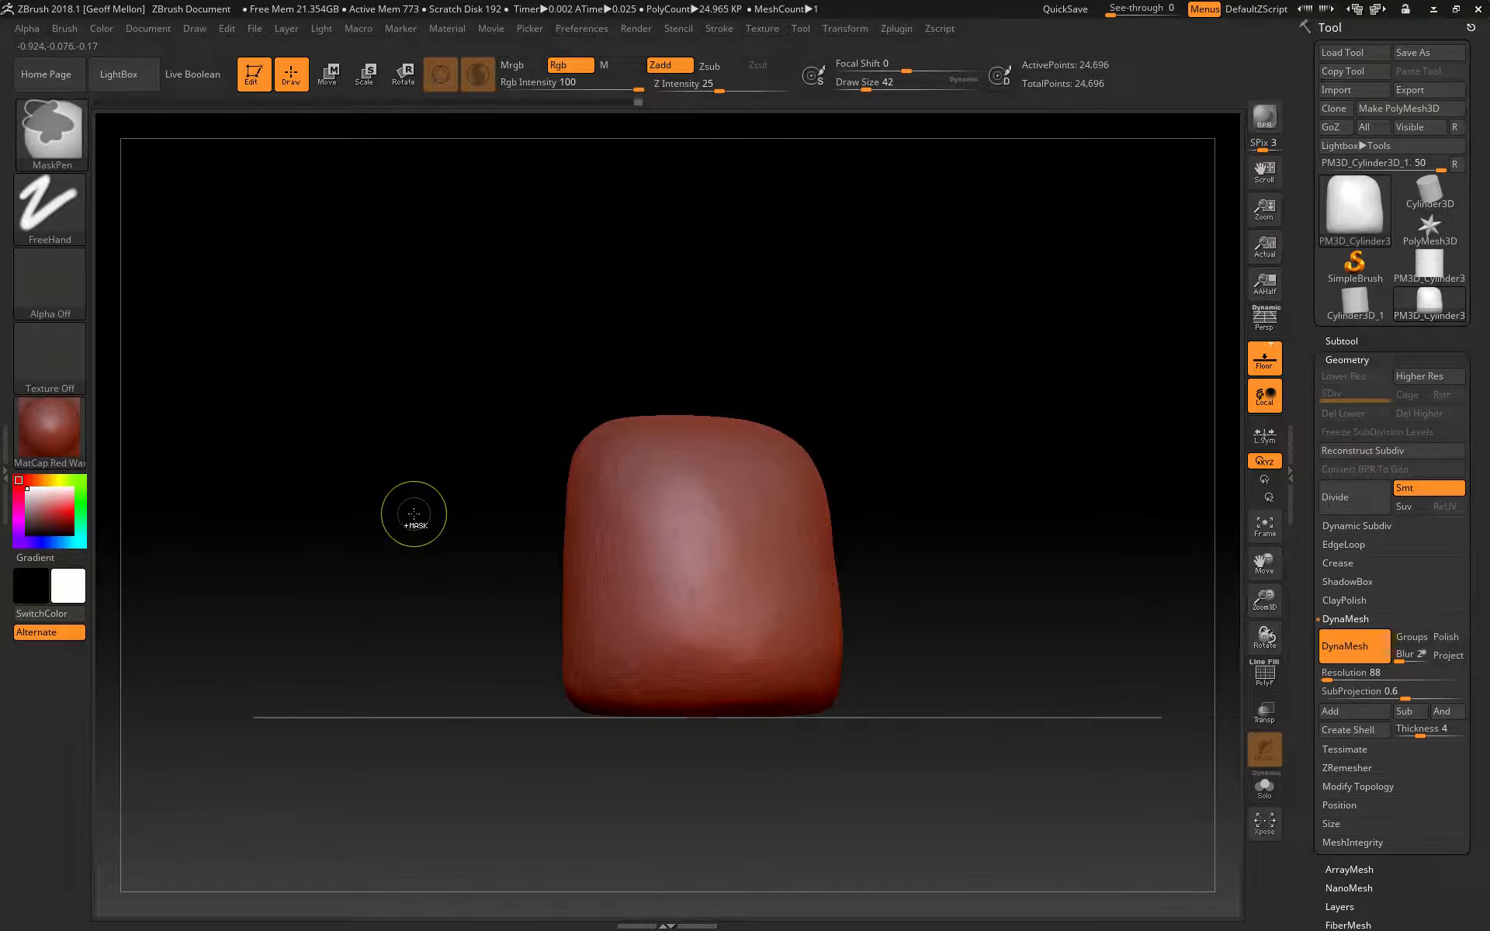
Mask a rectangle over the upper-left area of the block's front and clear the mask again.
mouse_move(492, 286)
ctrl+mouse_down()
mouse_move(492, 444)
mouse_move(675, 611)
ctrl+mouse_up()
ctrl+drag(575, 250, 689, 470)
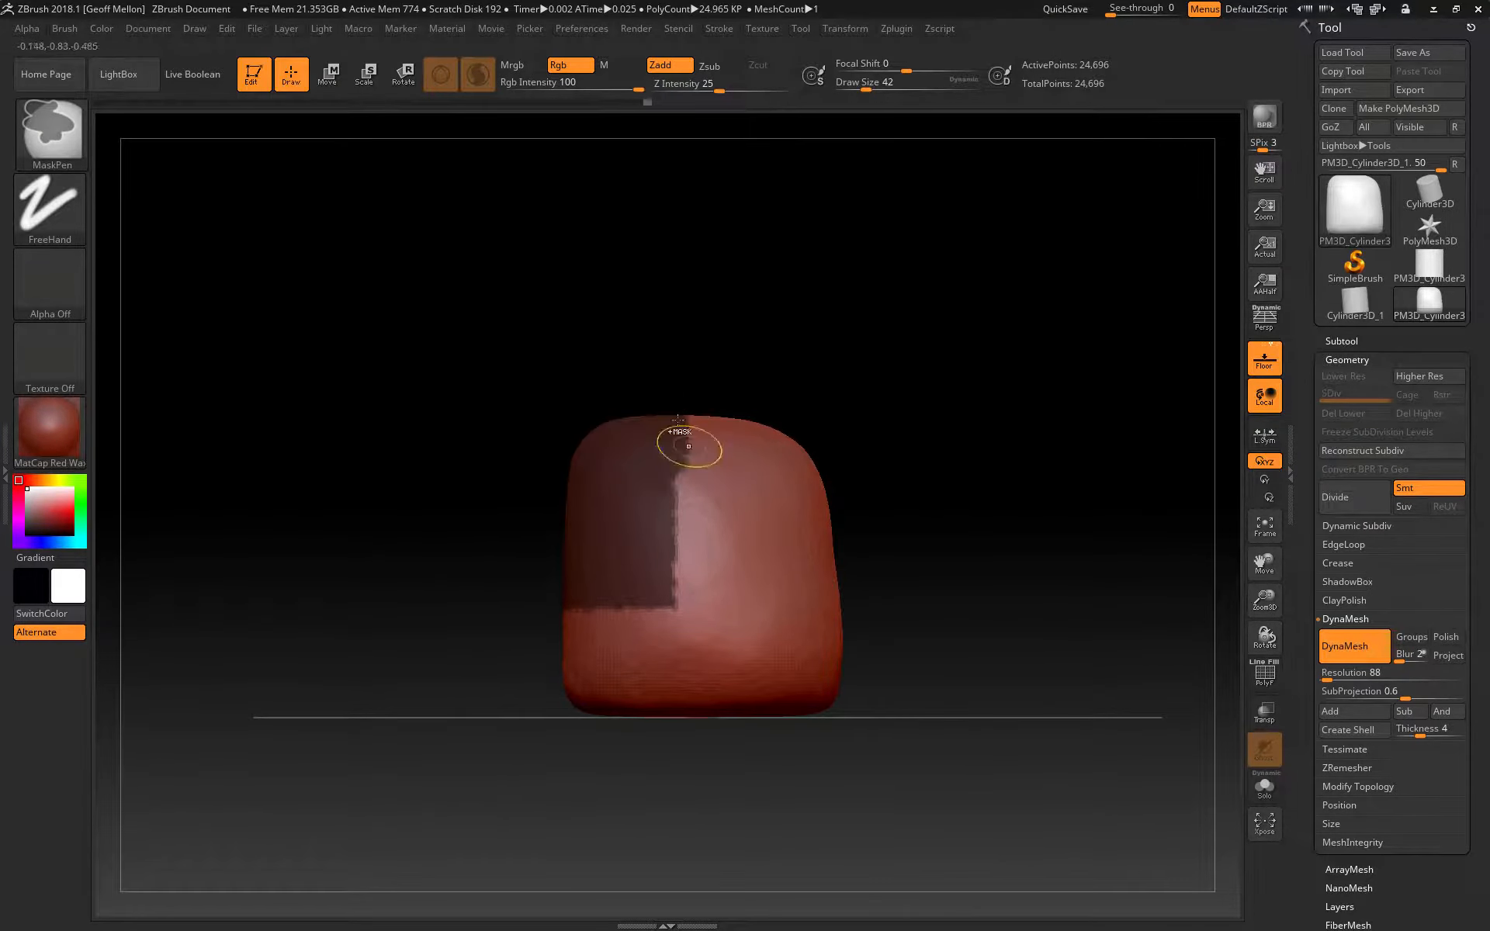
key(ctrl)
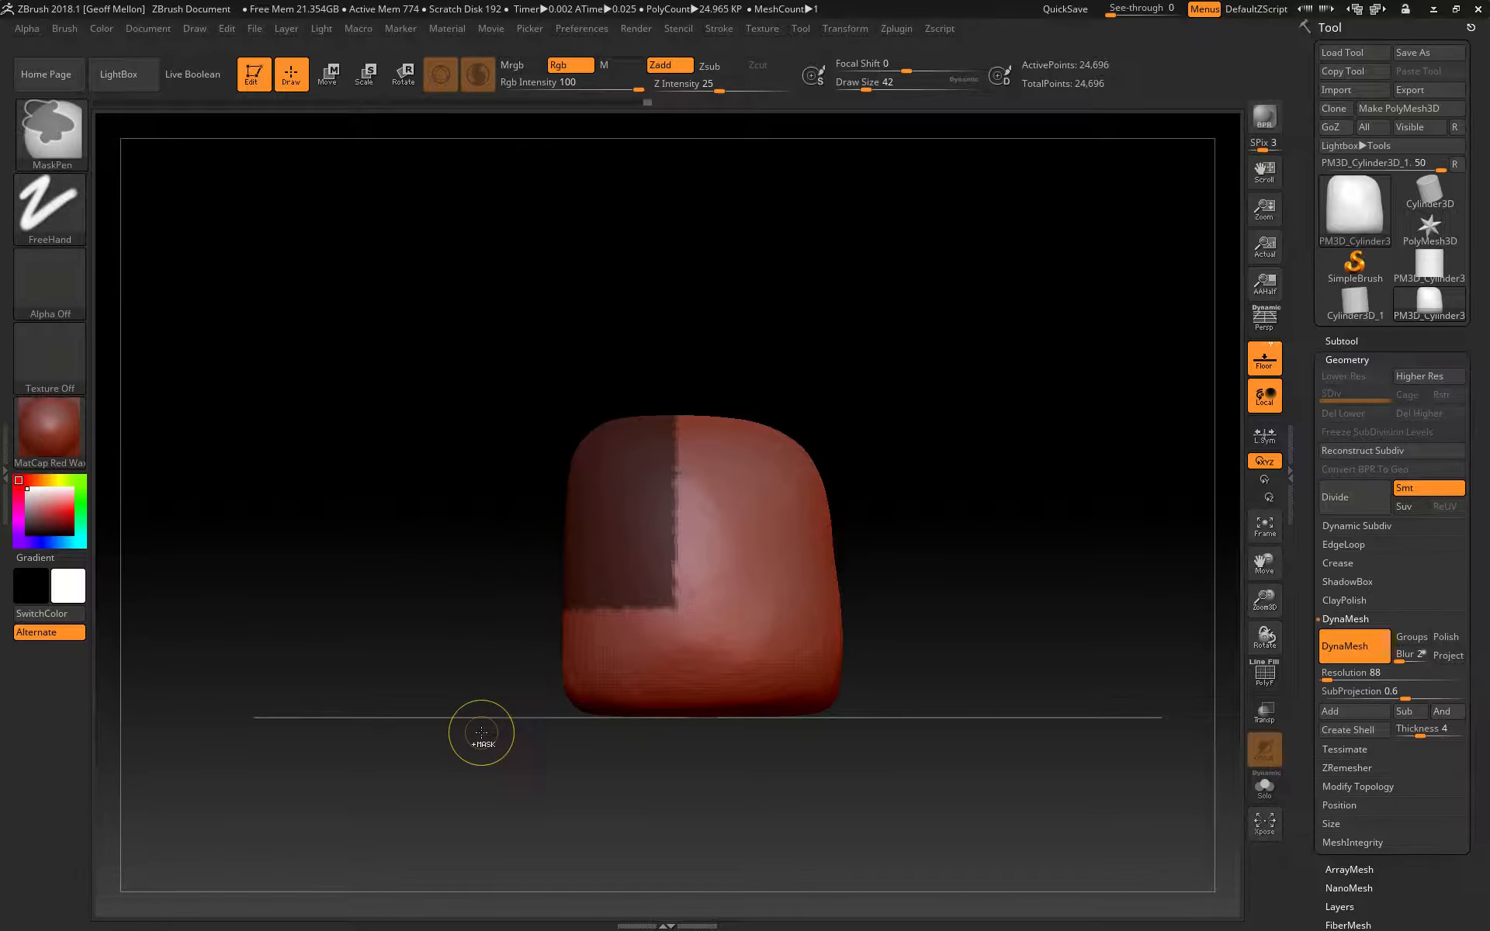
ctrl+click(481, 733)
key(ctrl)
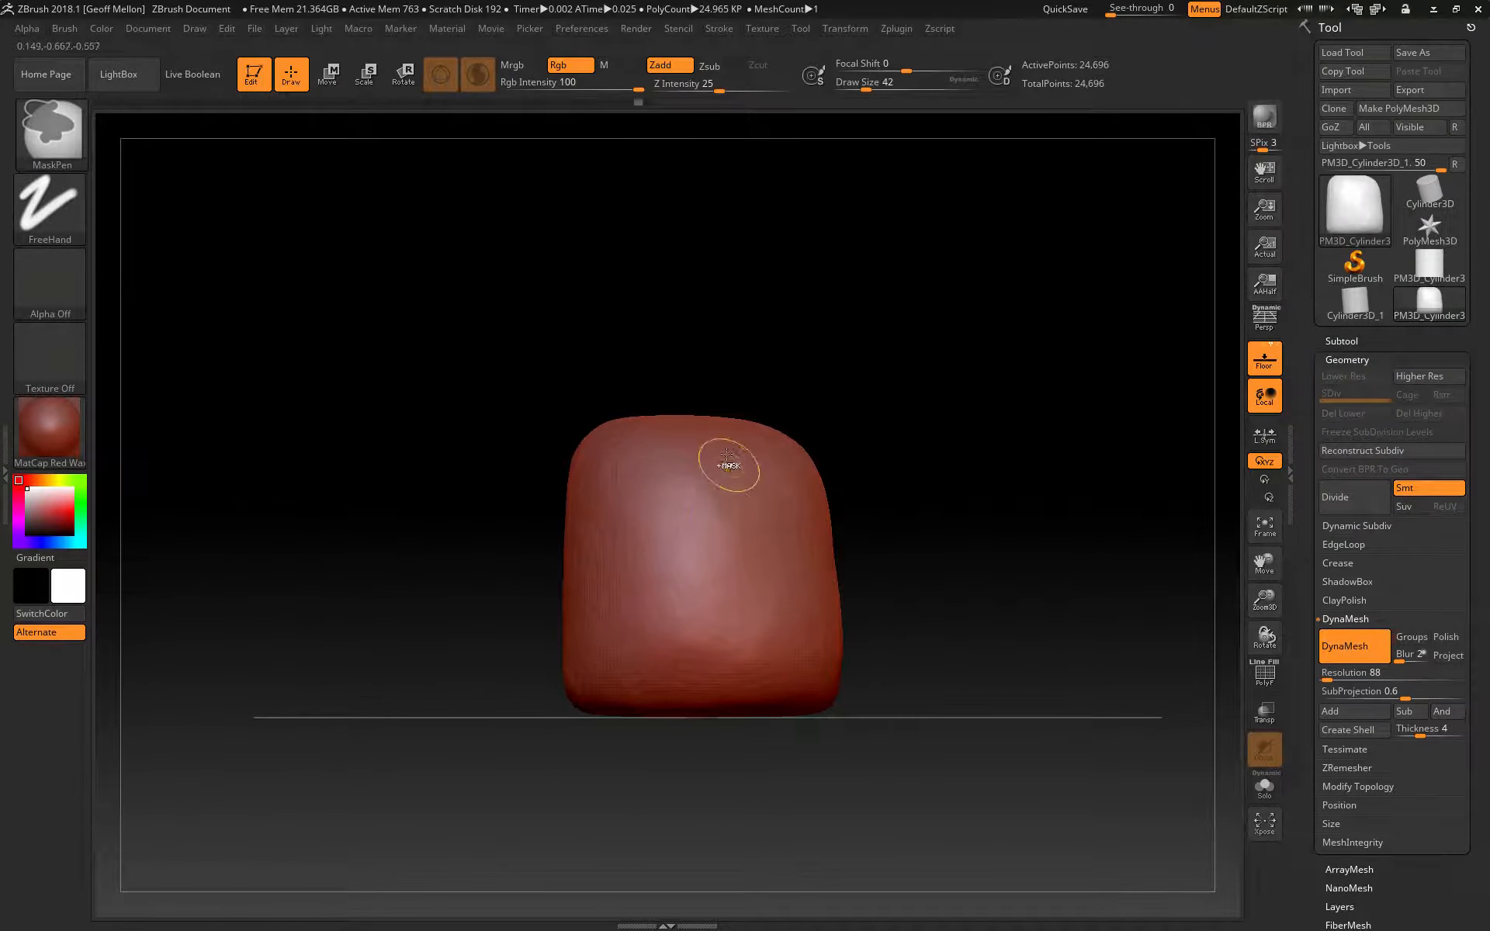
Paint an S-shaped mask freehand on the block's front, erase parts of it with Draw Size reduced to 26, and clear the mask.
mouse_move(752, 510)
ctrl+mouse_down()
mouse_move(687, 465)
mouse_move(679, 571)
mouse_move(613, 644)
mouse_move(594, 535)
ctrl+mouse_up()
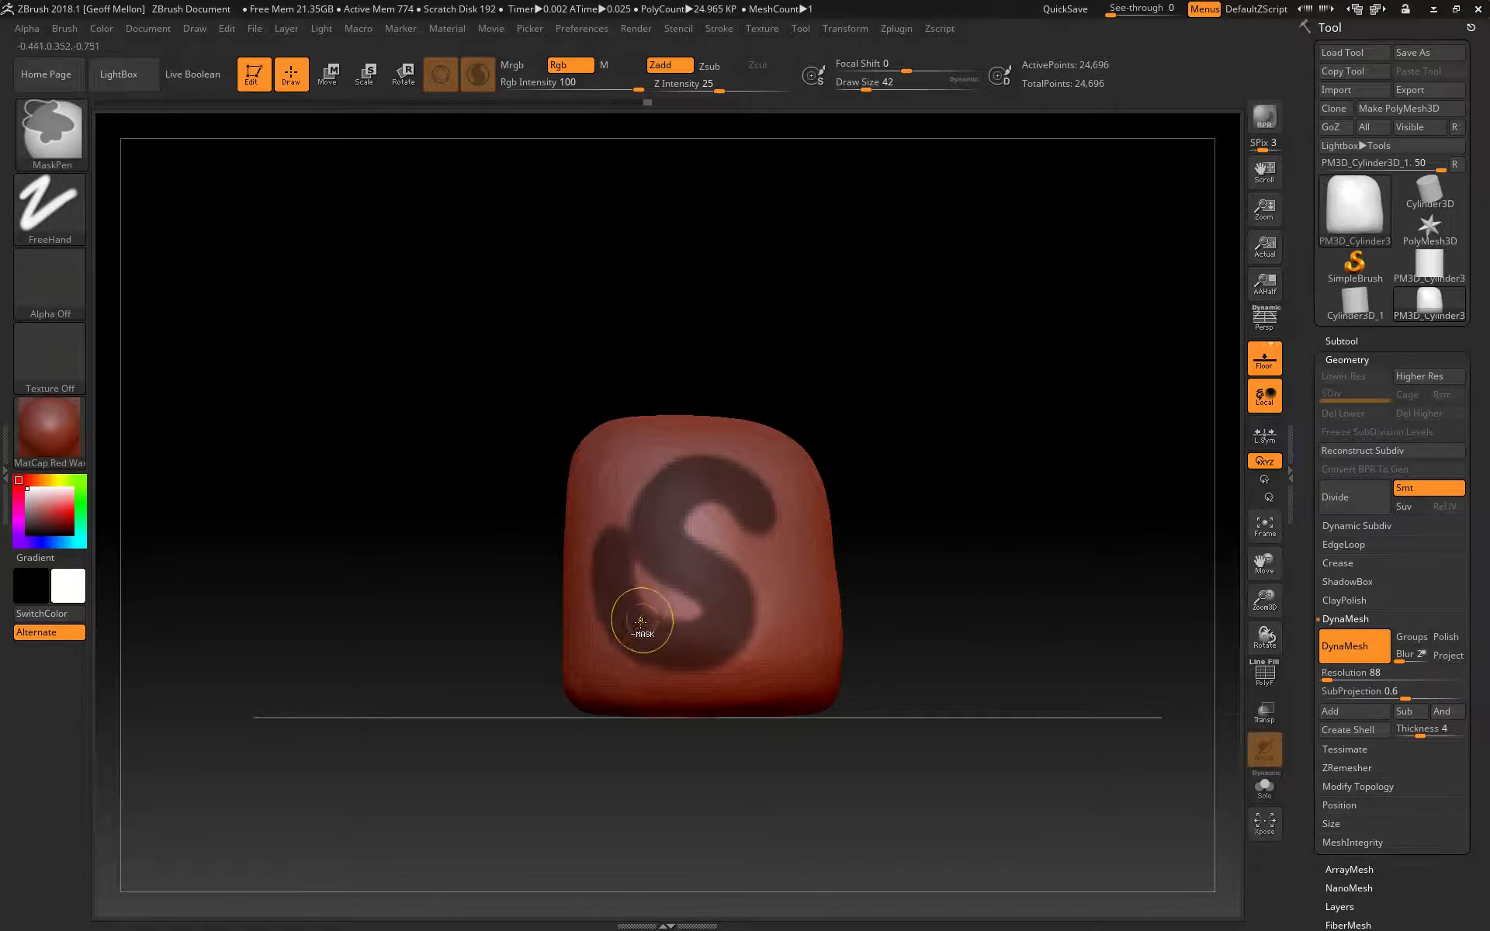
ctrl+alt+drag(642, 627, 642, 635)
ctrl+alt+drag(748, 450, 725, 609)
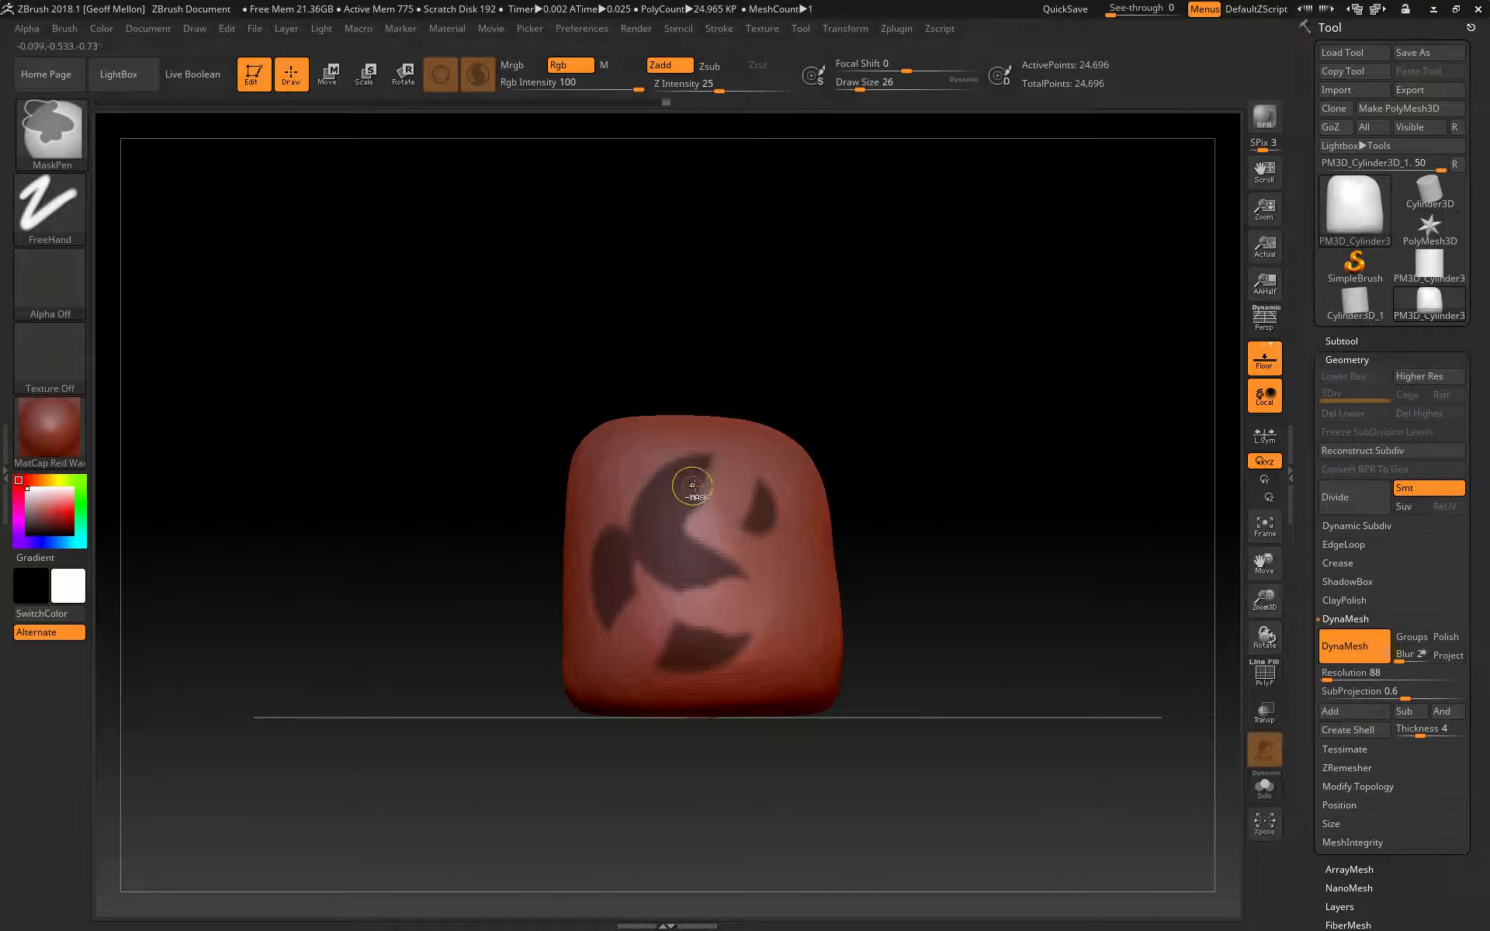
mouse_move(703, 465)
ctrl+alt+mouse_down()
mouse_move(668, 486)
mouse_move(679, 551)
mouse_move(729, 579)
ctrl+alt+mouse_up()
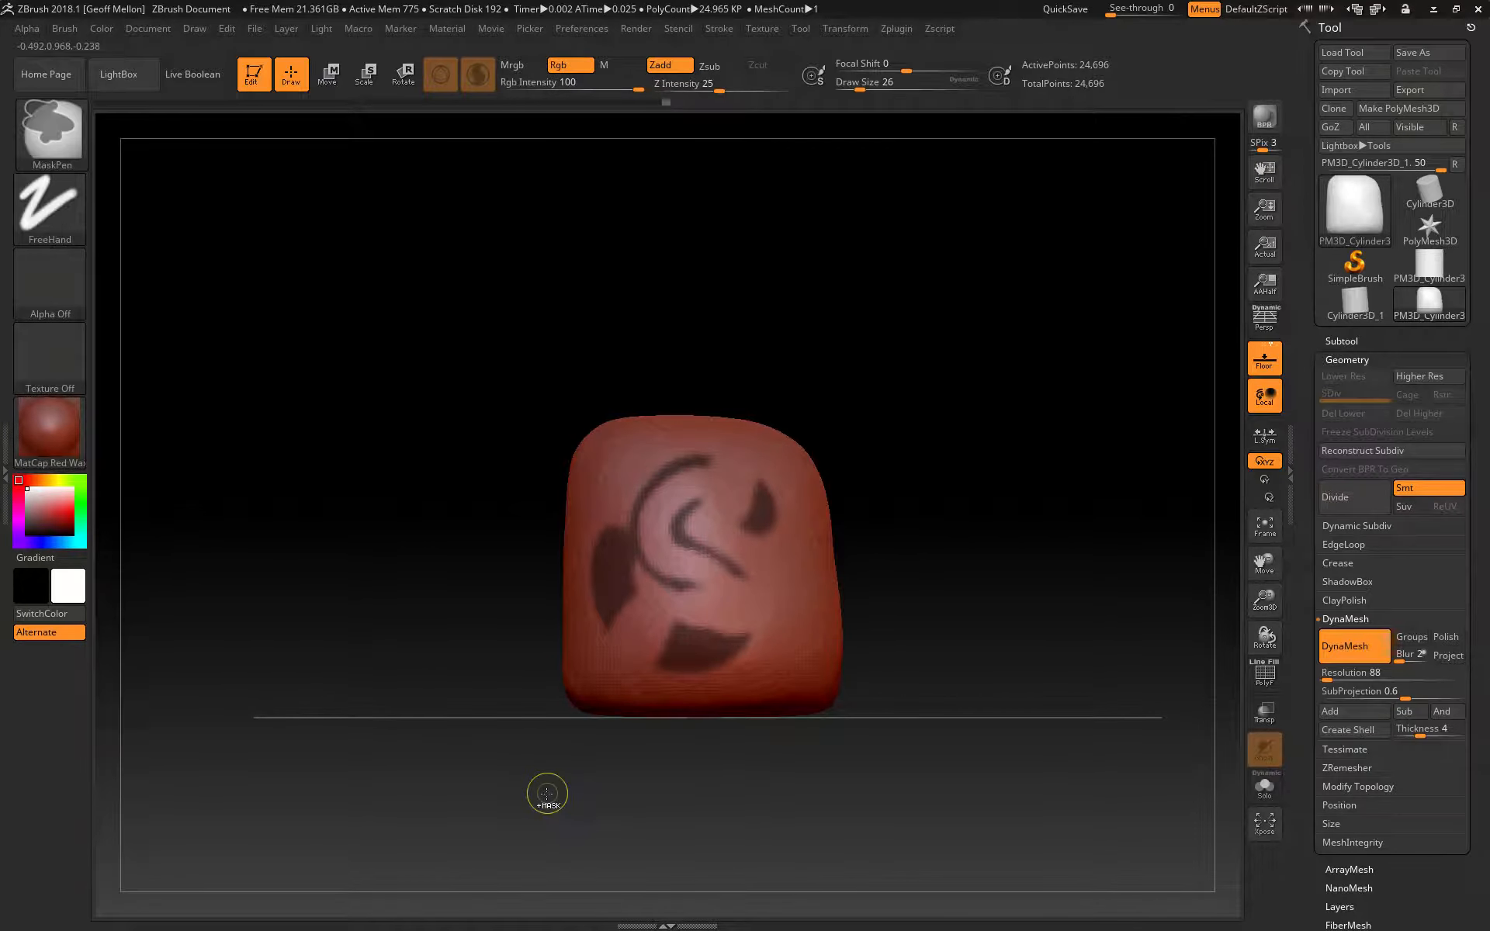
ctrl+drag(549, 882, 412, 821)
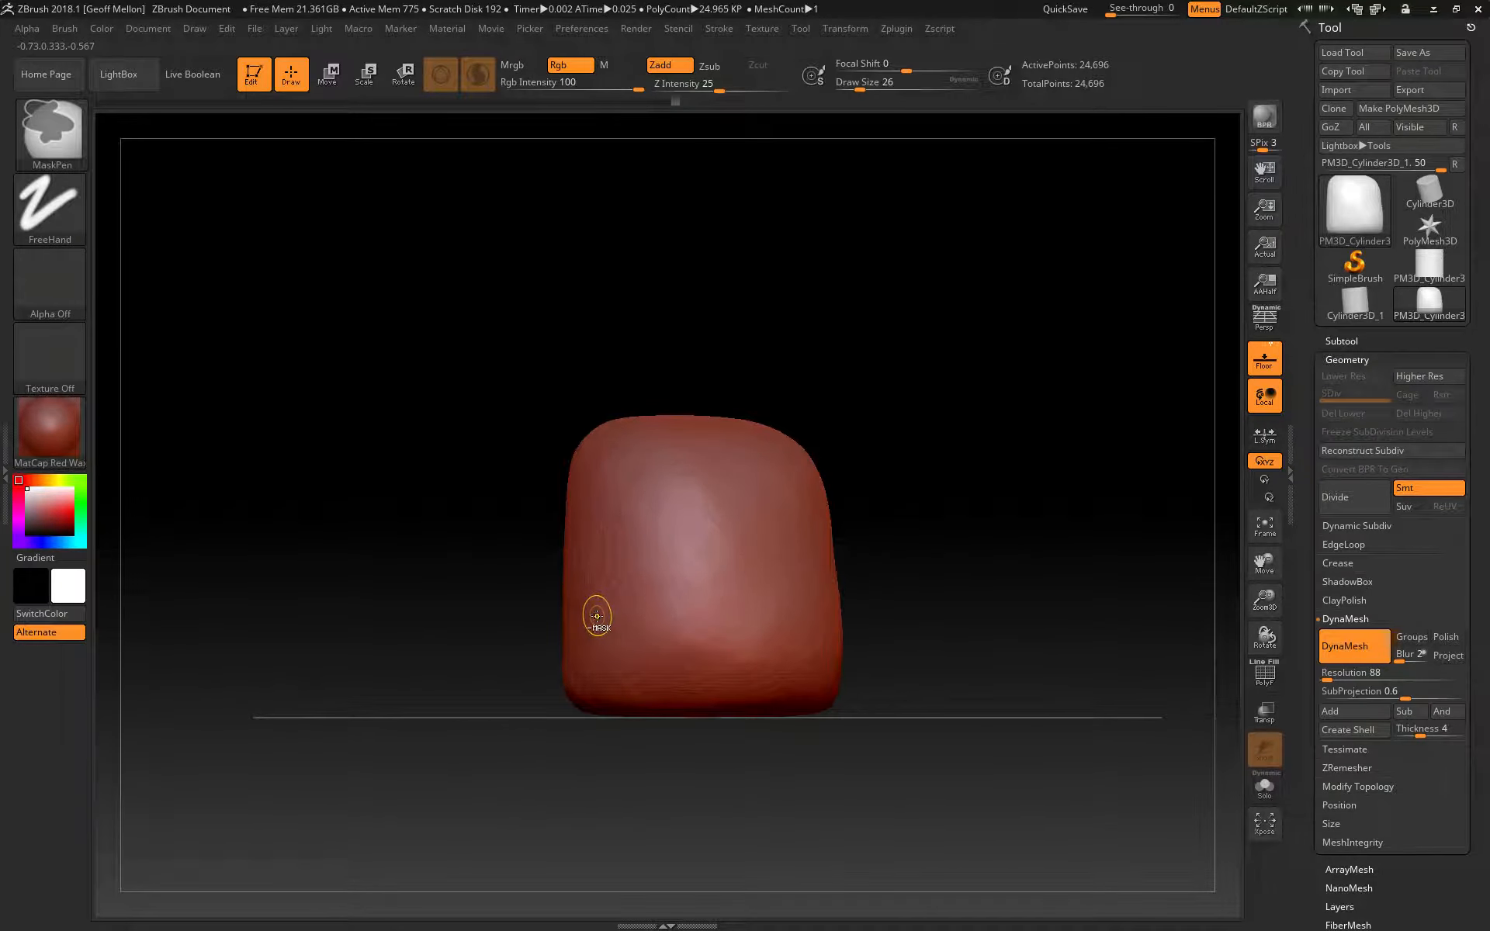
Paint a filled oval mask on the block's front and erase narrow diagonal streaks from it at Draw Size 14.
mouse_move(599, 644)
ctrl+mouse_down()
mouse_move(615, 632)
mouse_move(642, 645)
mouse_move(767, 460)
mouse_move(608, 618)
mouse_move(630, 623)
mouse_move(636, 561)
mouse_move(765, 512)
mouse_move(728, 480)
mouse_move(662, 509)
ctrl+mouse_up()
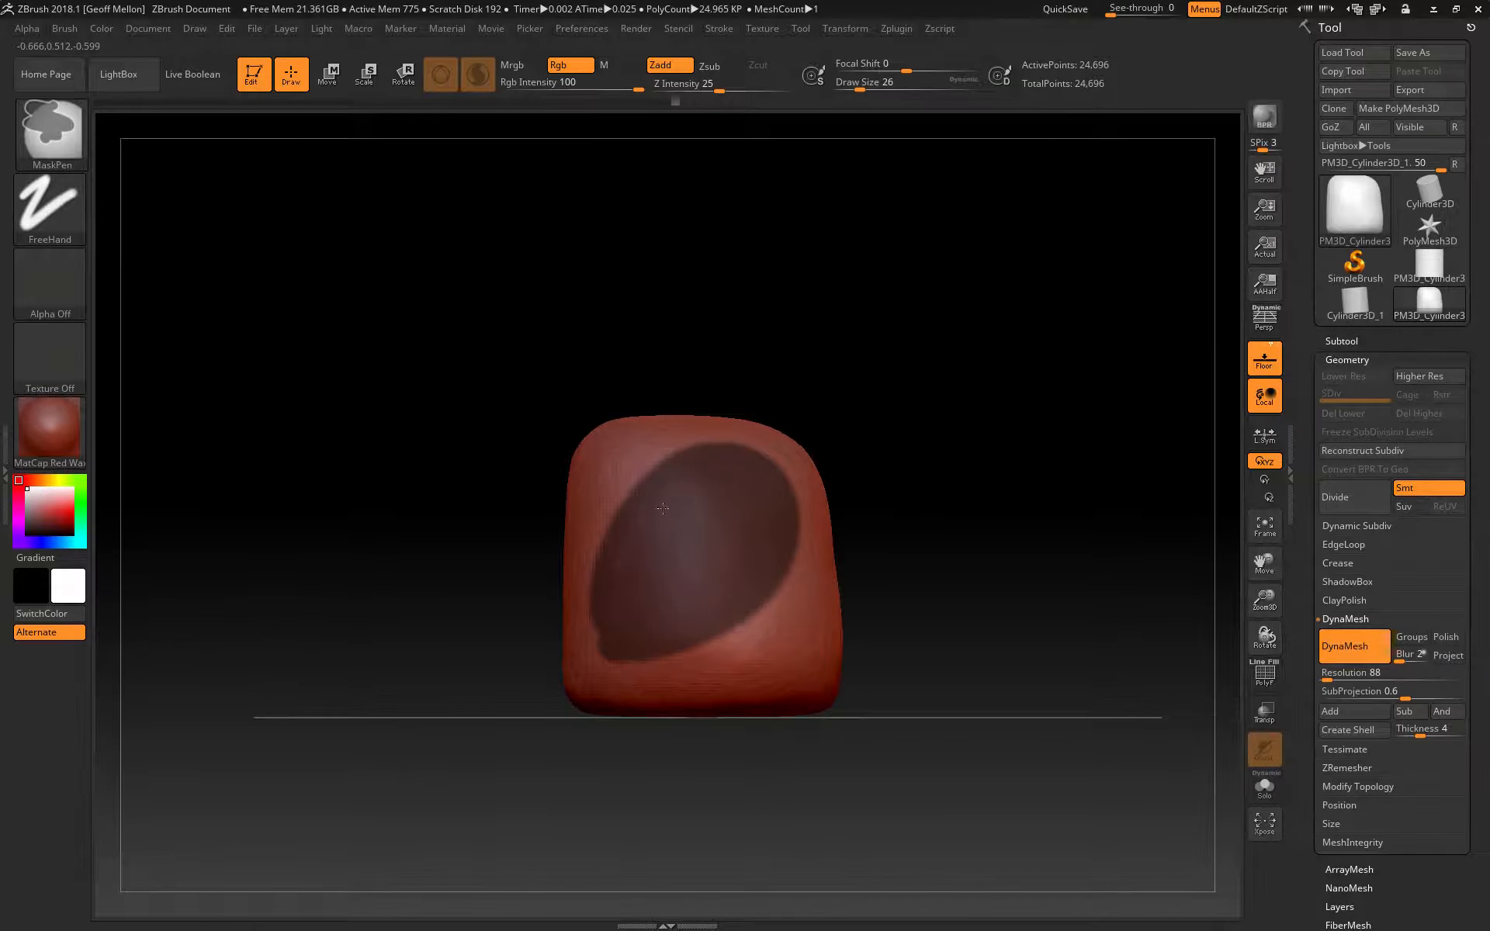
mouse_move(780, 482)
ctrl+mouse_down()
mouse_move(683, 644)
mouse_move(625, 656)
mouse_move(602, 566)
ctrl+mouse_up()
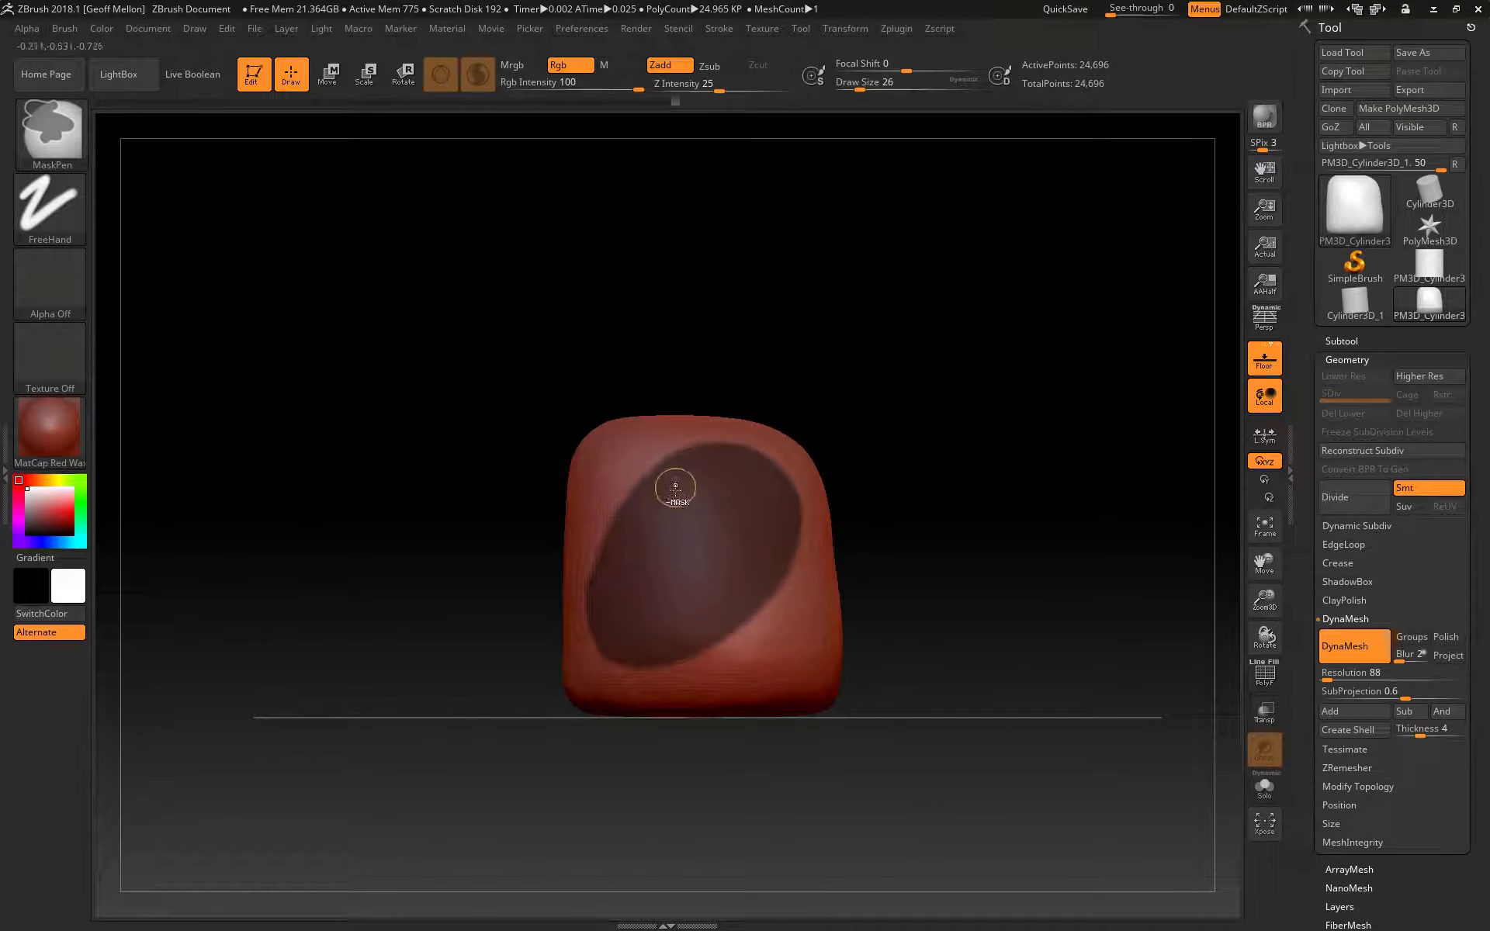
key([)
key([)
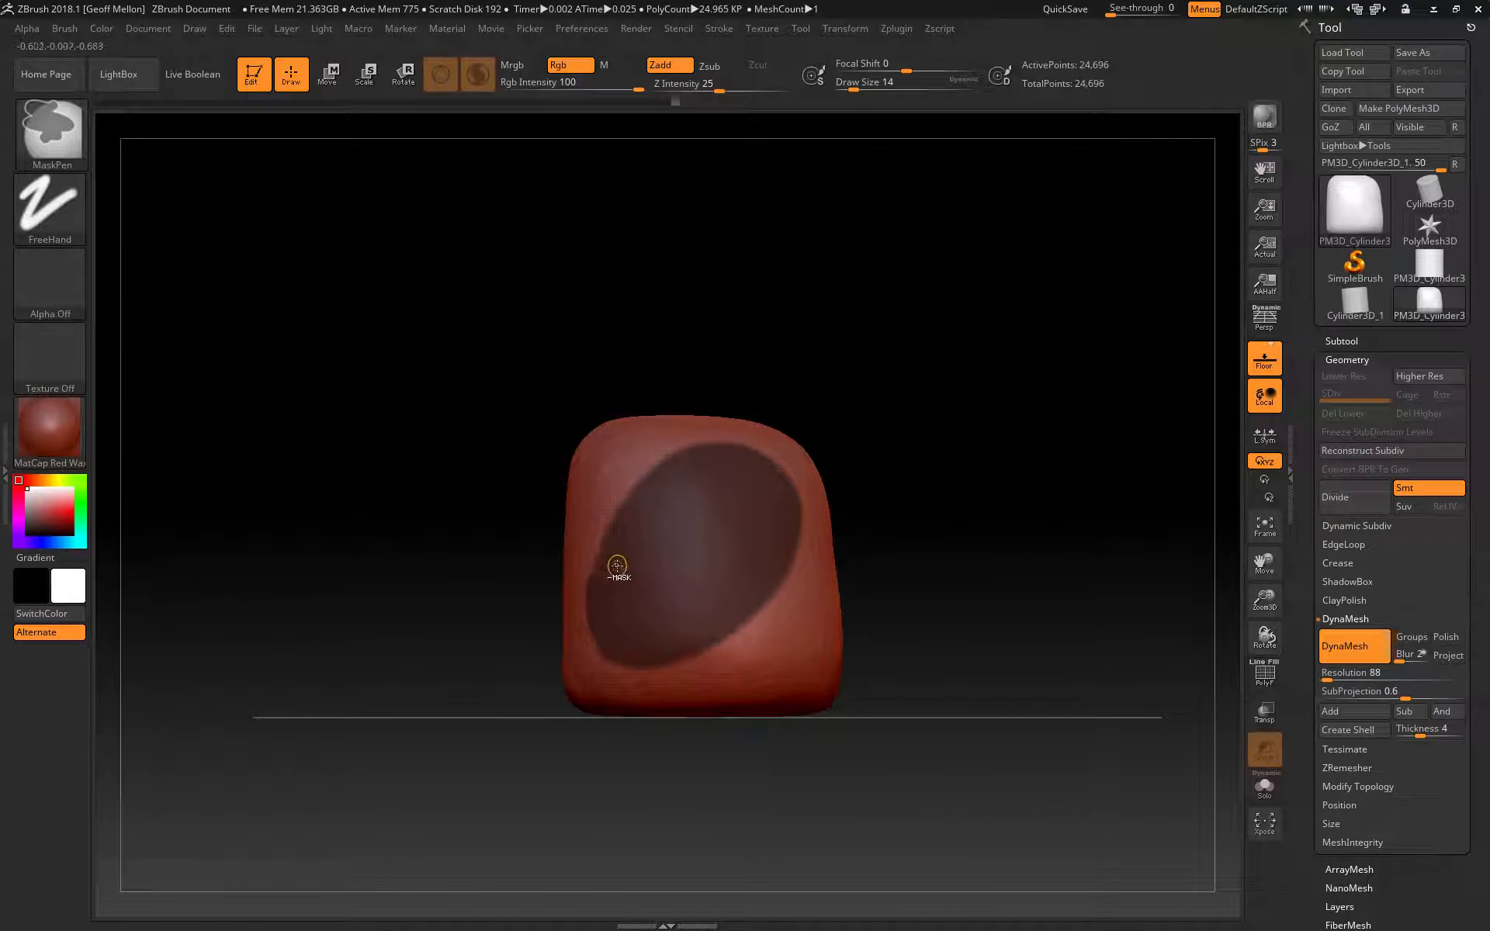
ctrl+alt+drag(647, 522, 625, 586)
mouse_move(687, 539)
ctrl+alt+mouse_down()
mouse_move(650, 598)
mouse_move(724, 562)
mouse_move(694, 625)
ctrl+alt+mouse_up()
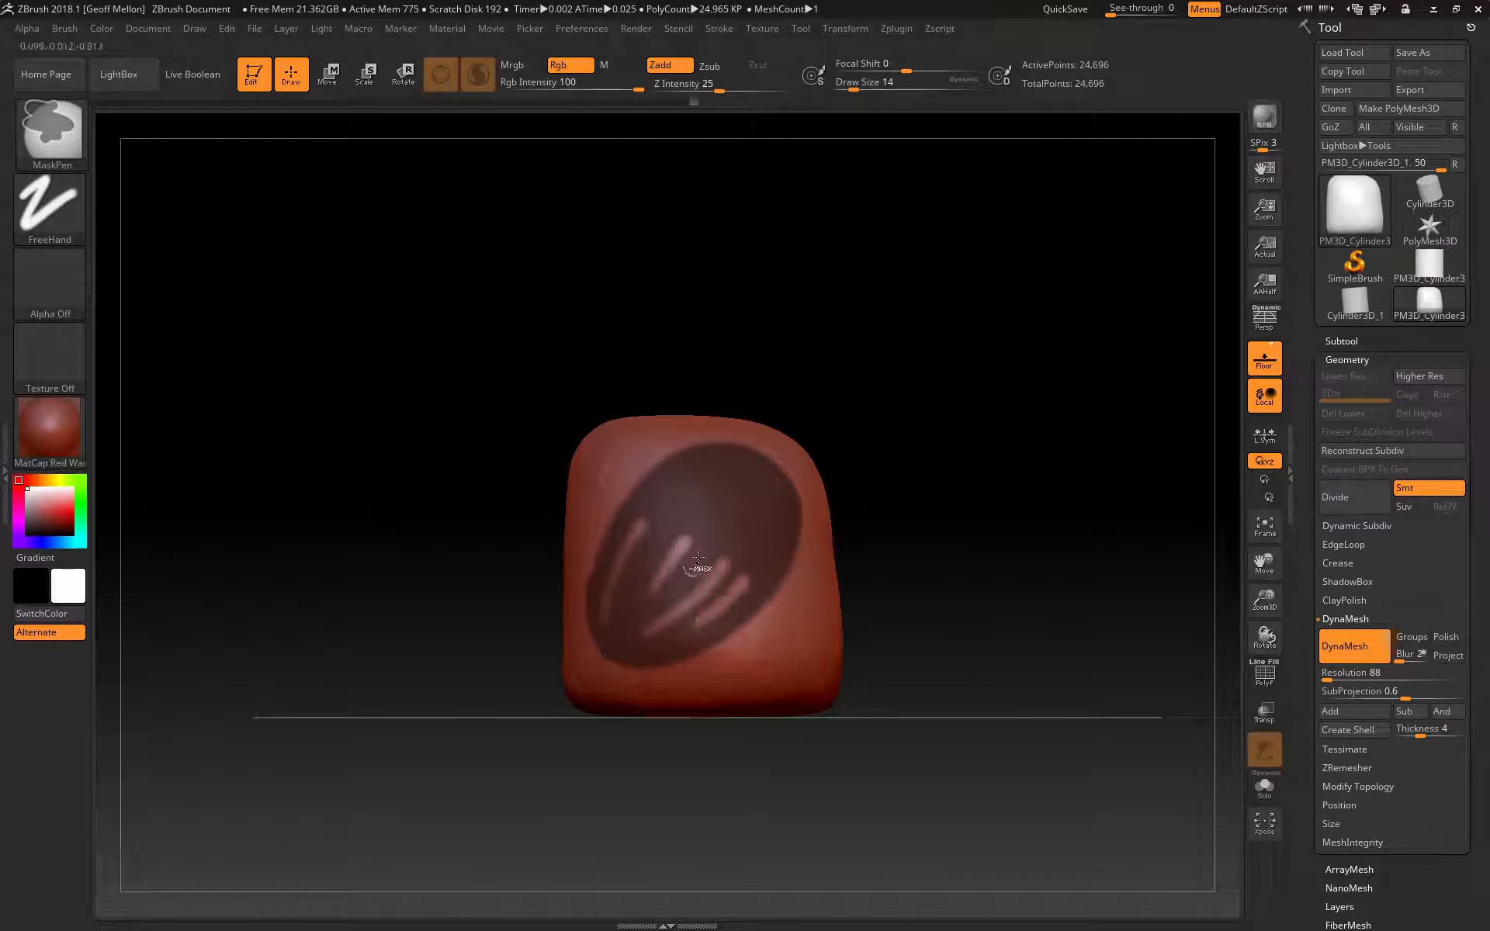
ctrl+alt+drag(746, 494, 718, 551)
mouse_move(717, 473)
ctrl+alt+mouse_down()
mouse_move(678, 505)
mouse_move(673, 489)
ctrl+alt+mouse_up()
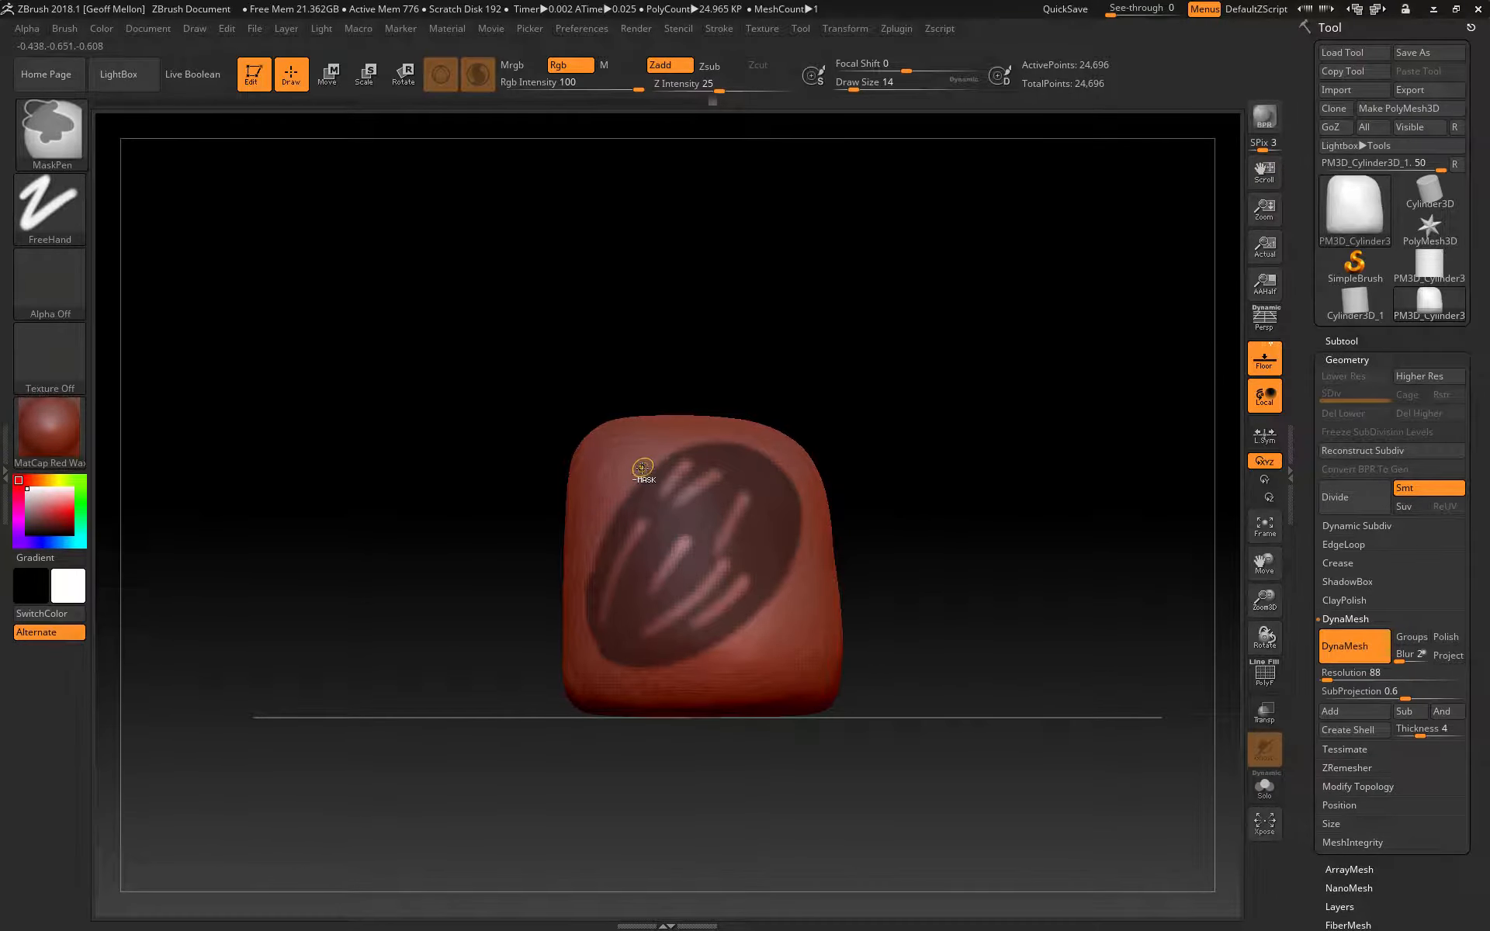
Erase the oval mask's upper-right part at Draw Size 34 and paint a curved rim outline above the streaks at Draw Size 14.
mouse_move(643, 467)
ctrl+alt+mouse_down()
mouse_move(695, 493)
mouse_move(731, 454)
mouse_move(788, 497)
mouse_move(774, 510)
ctrl+alt+mouse_up()
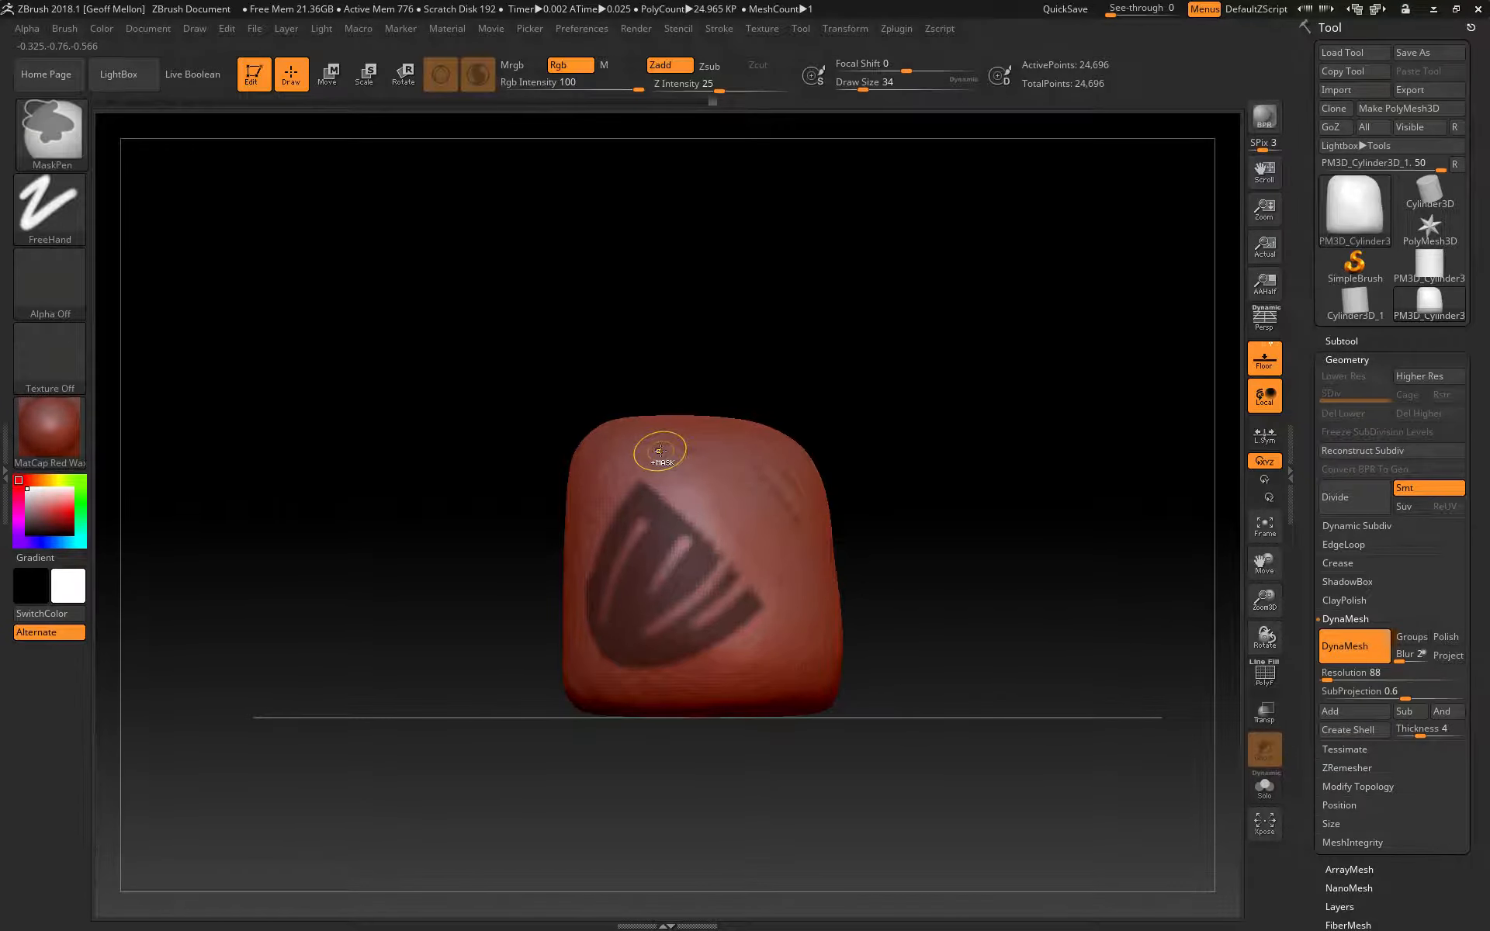
mouse_move(658, 455)
ctrl+mouse_down()
mouse_move(788, 574)
mouse_move(705, 448)
ctrl+mouse_up()
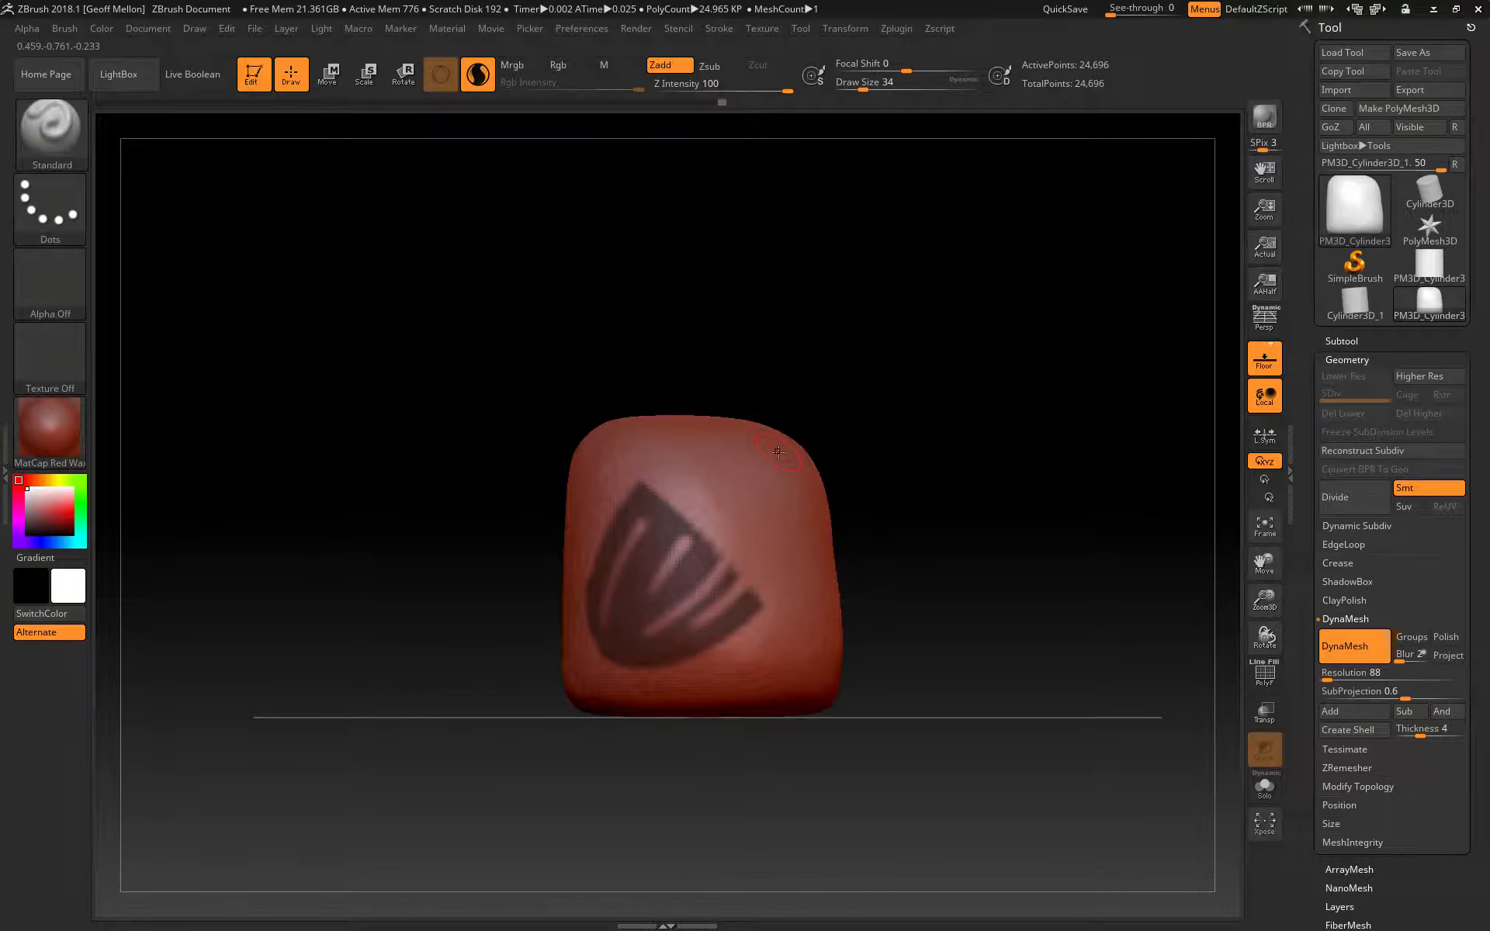
key(ctrl)
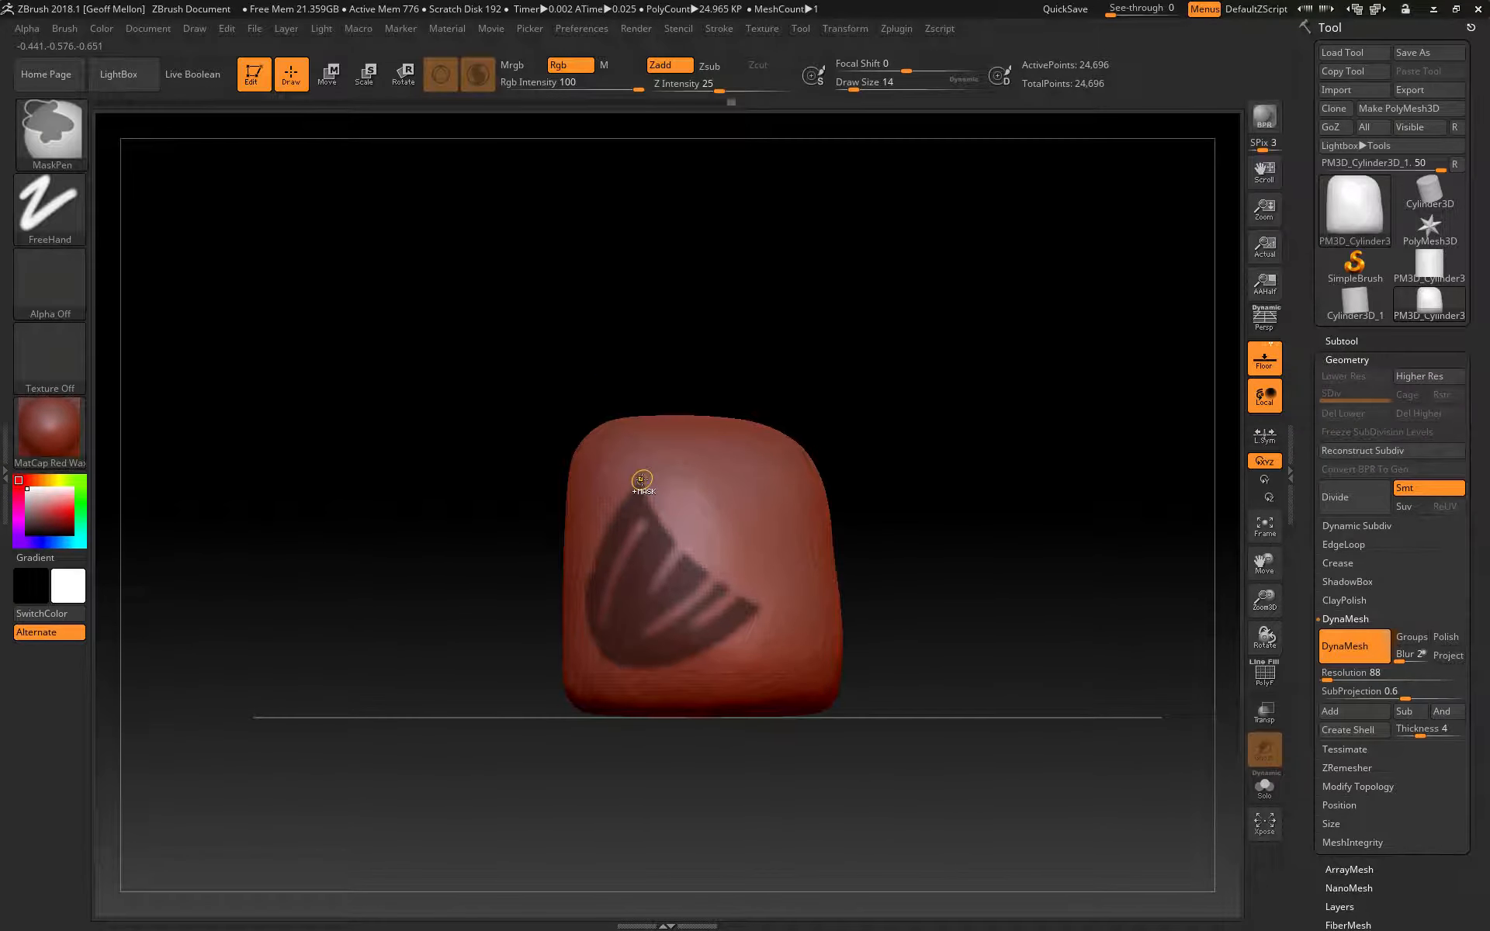
ctrl+drag(645, 482, 758, 582)
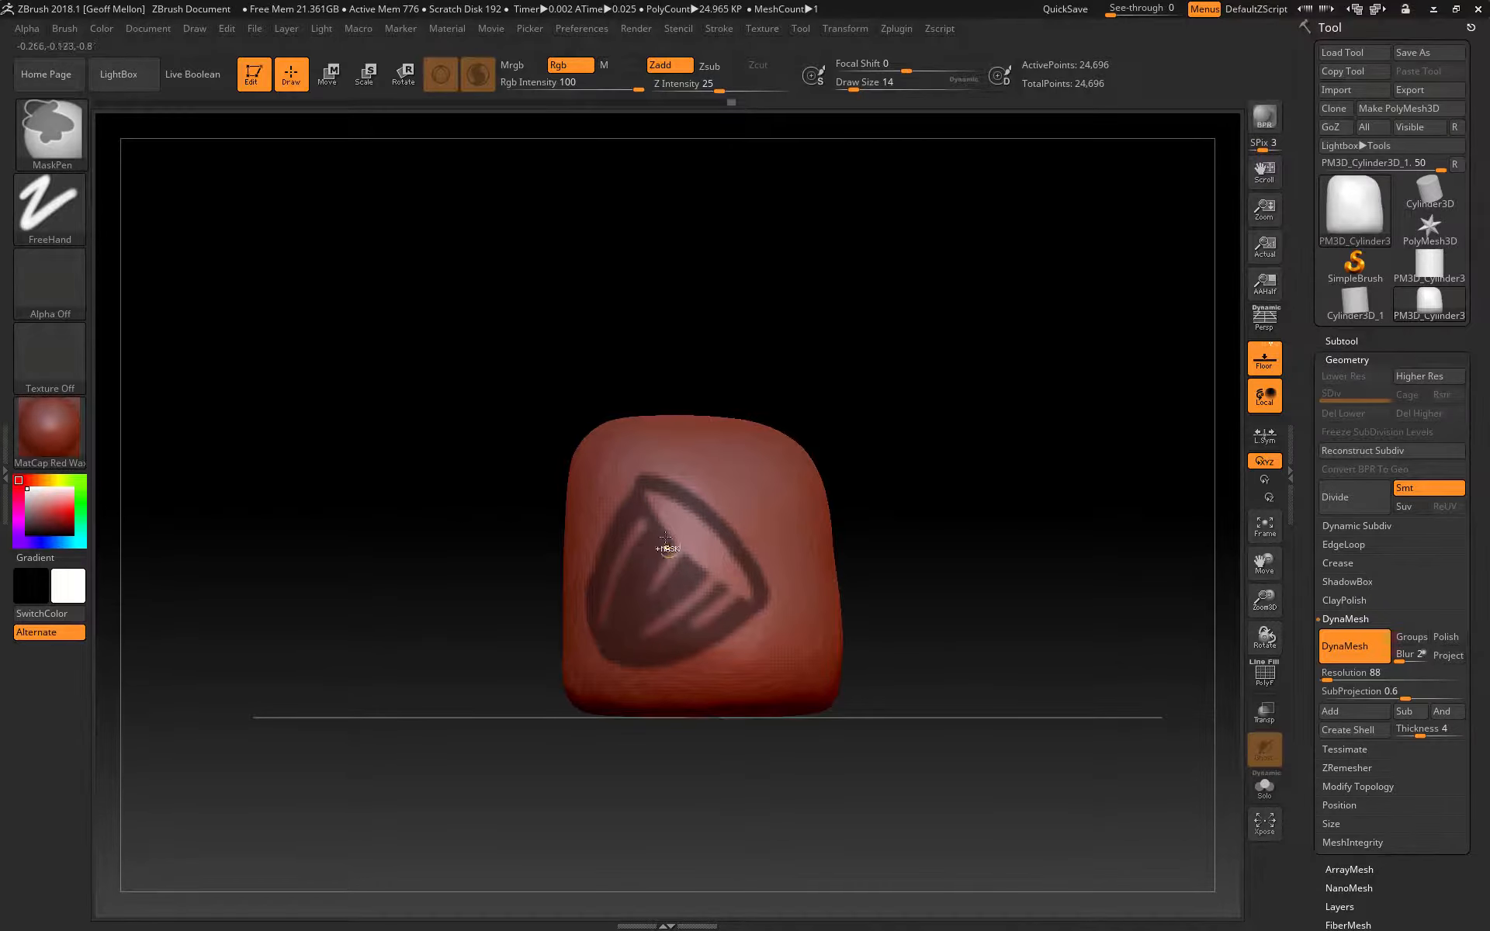
ctrl+click(701, 536)
ctrl+click(720, 554)
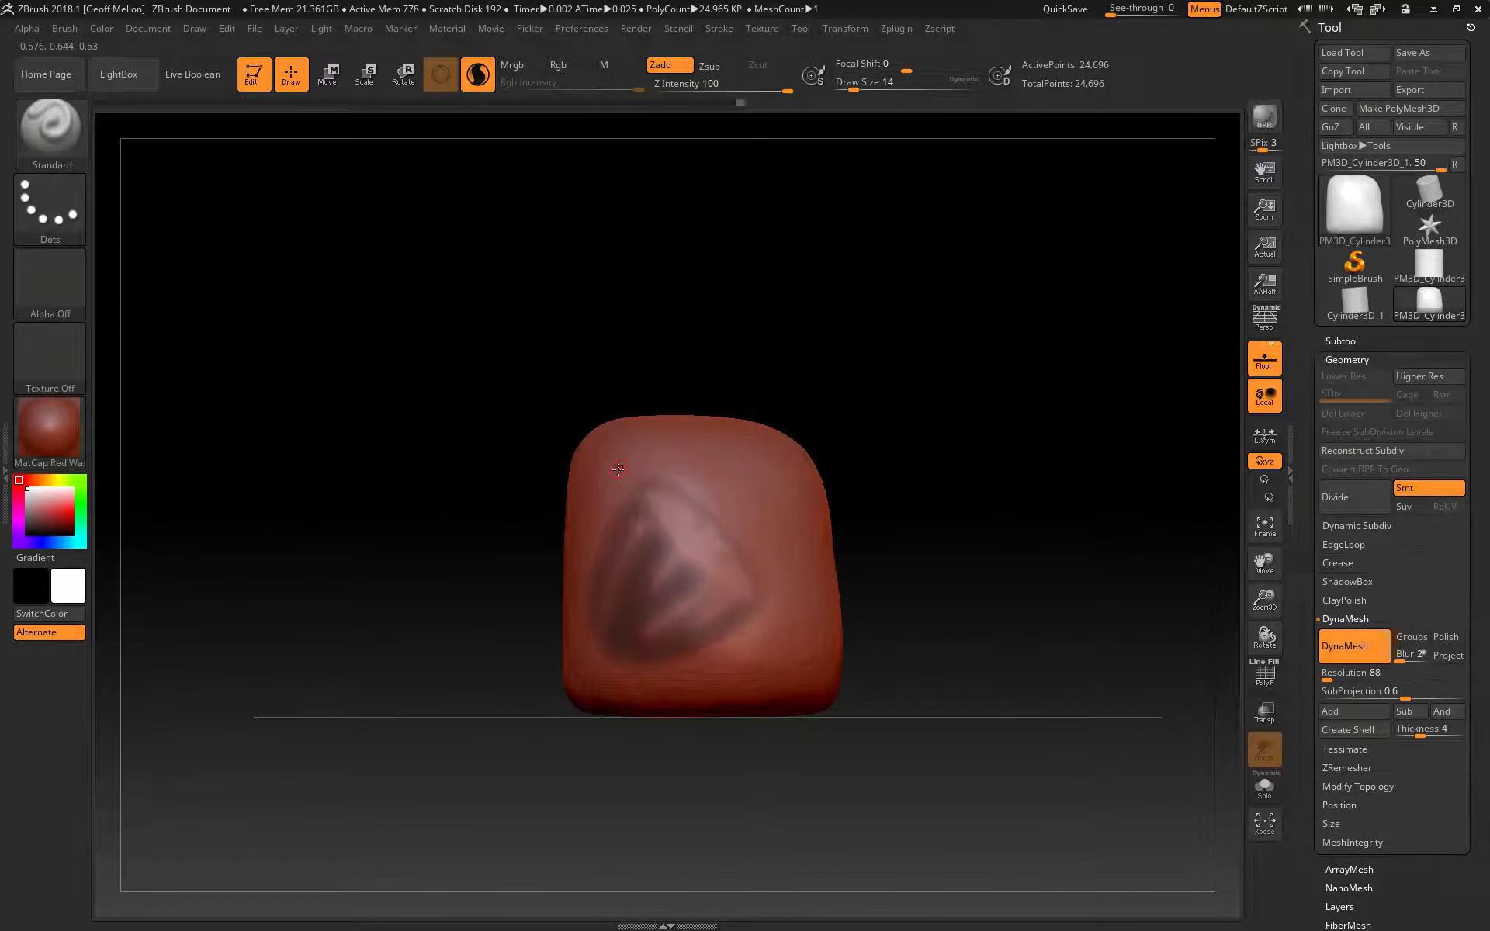
ctrl+alt+click(617, 468)
ctrl+alt+click(617, 469)
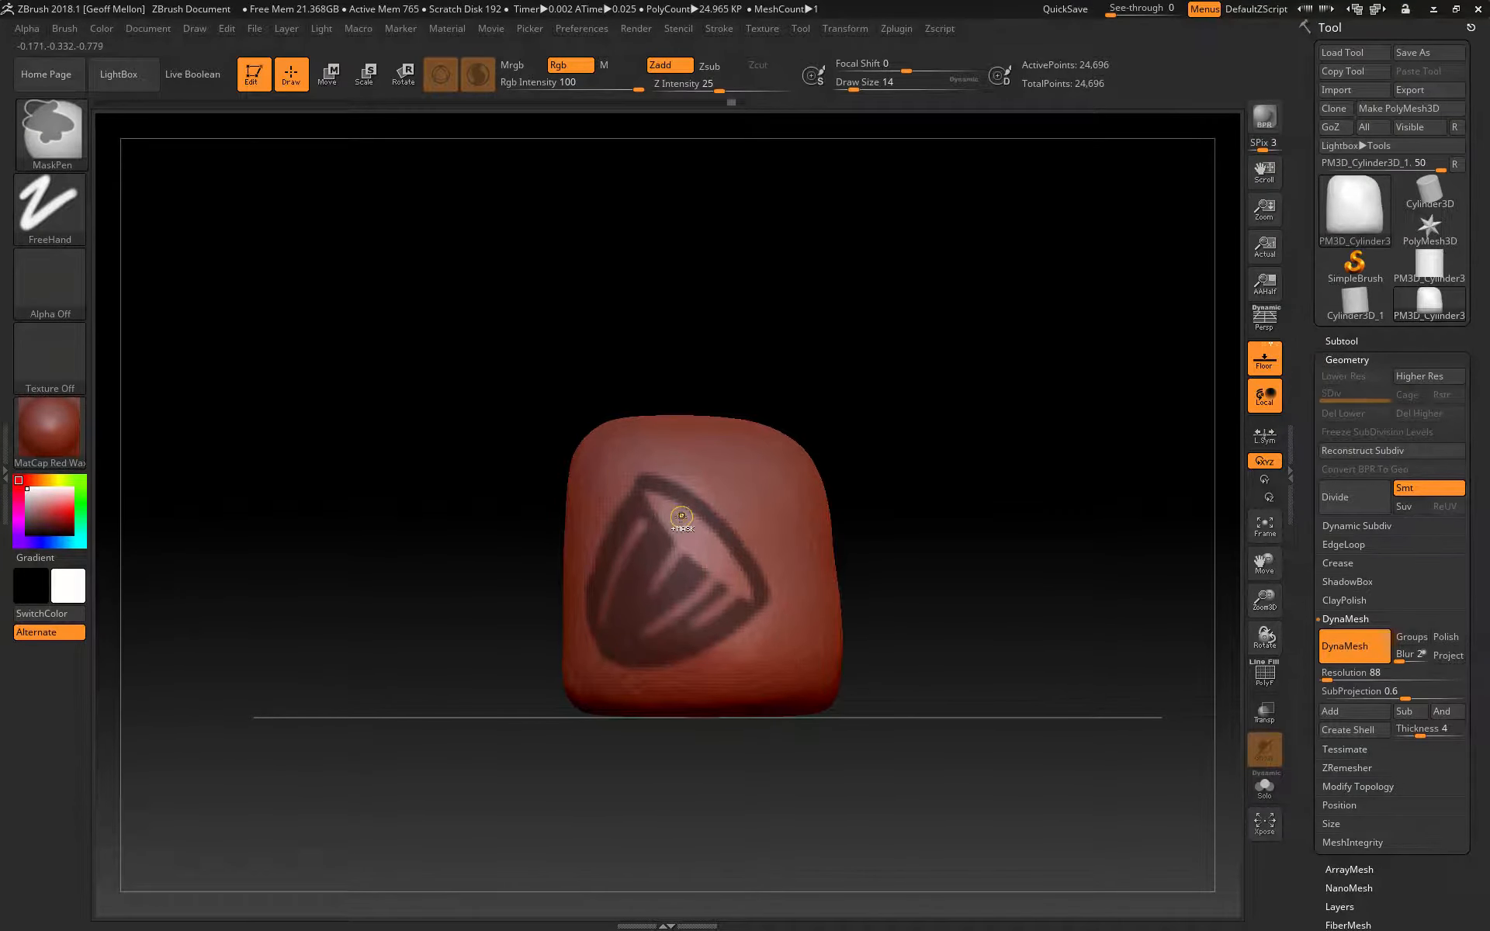
Add mask dots inside the curved rim, erase along its inner and outer edges, and refine the outline and spots at Draw Size 8.
ctrl+drag(680, 518, 702, 542)
ctrl+click(722, 562)
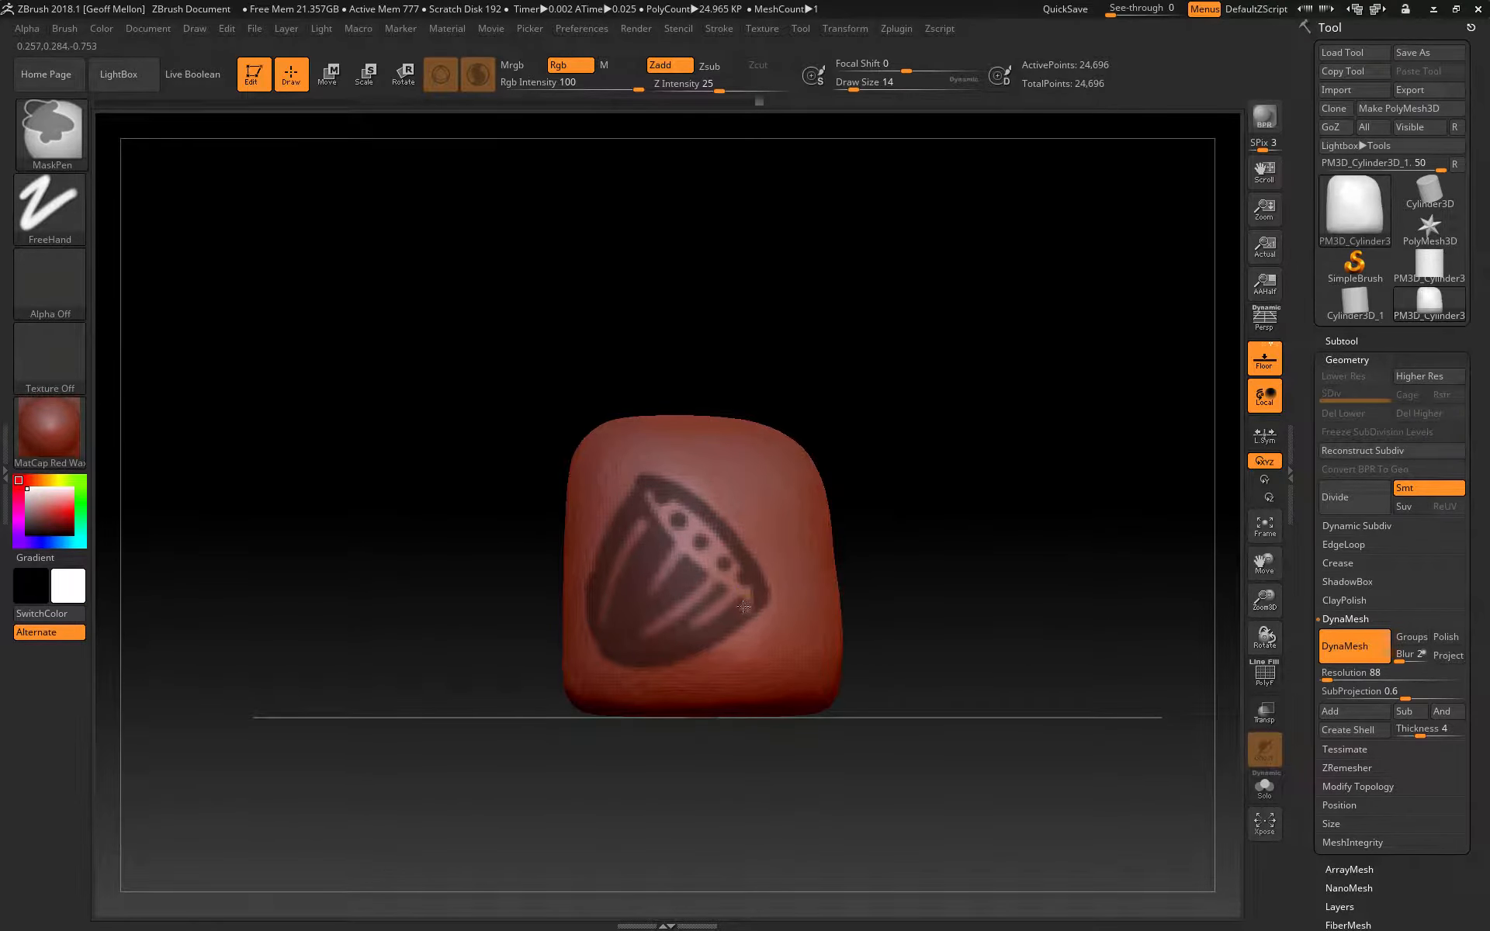
ctrl+alt+drag(744, 607, 632, 496)
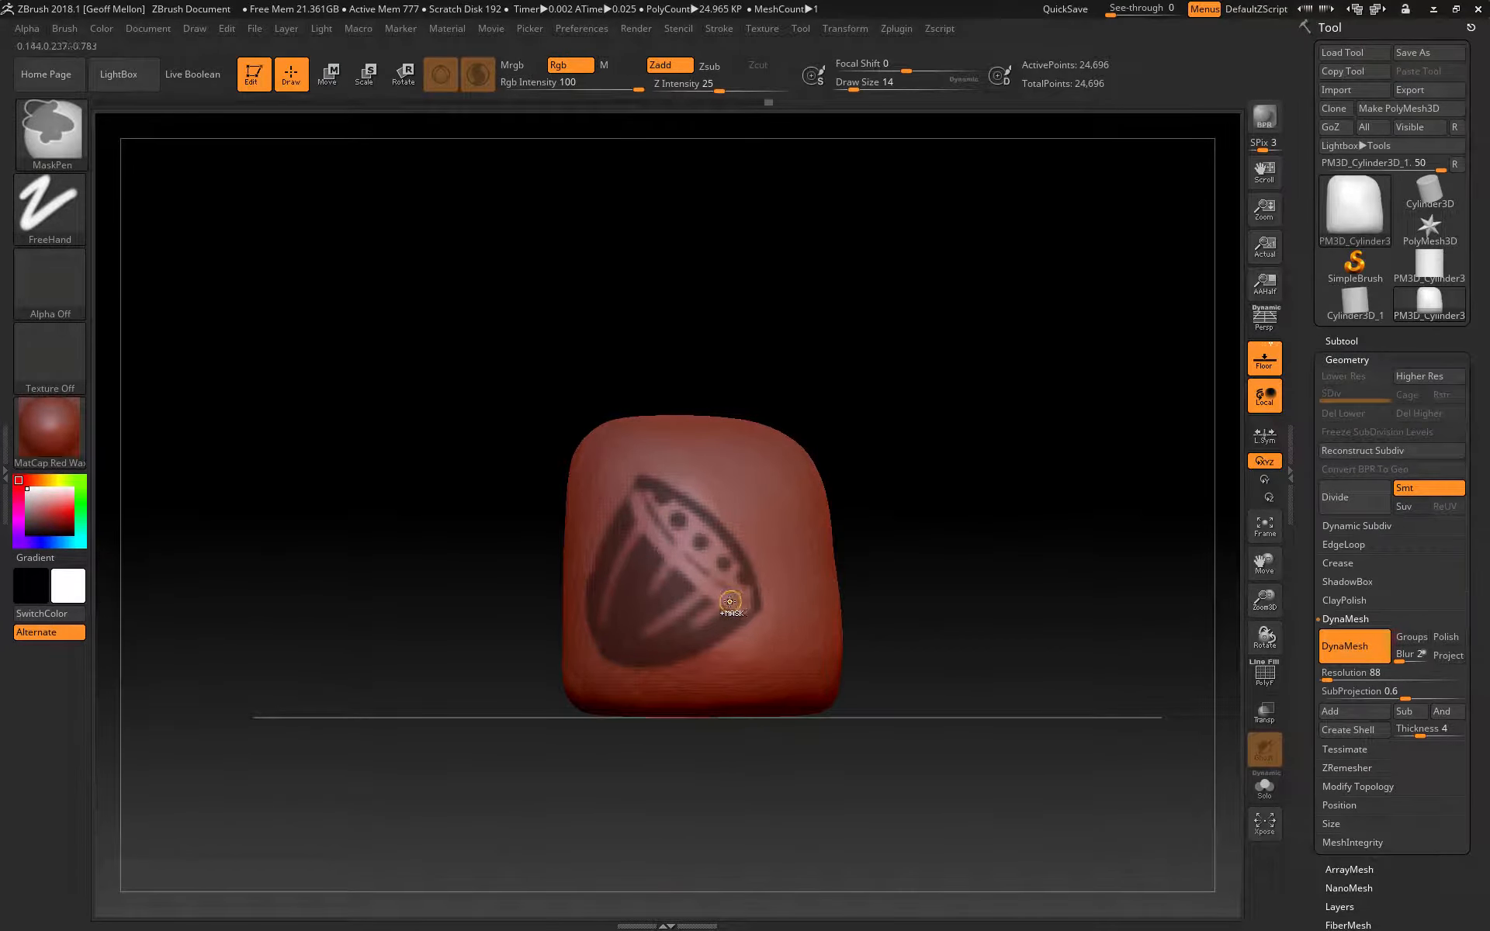
ctrl+drag(744, 610, 722, 601)
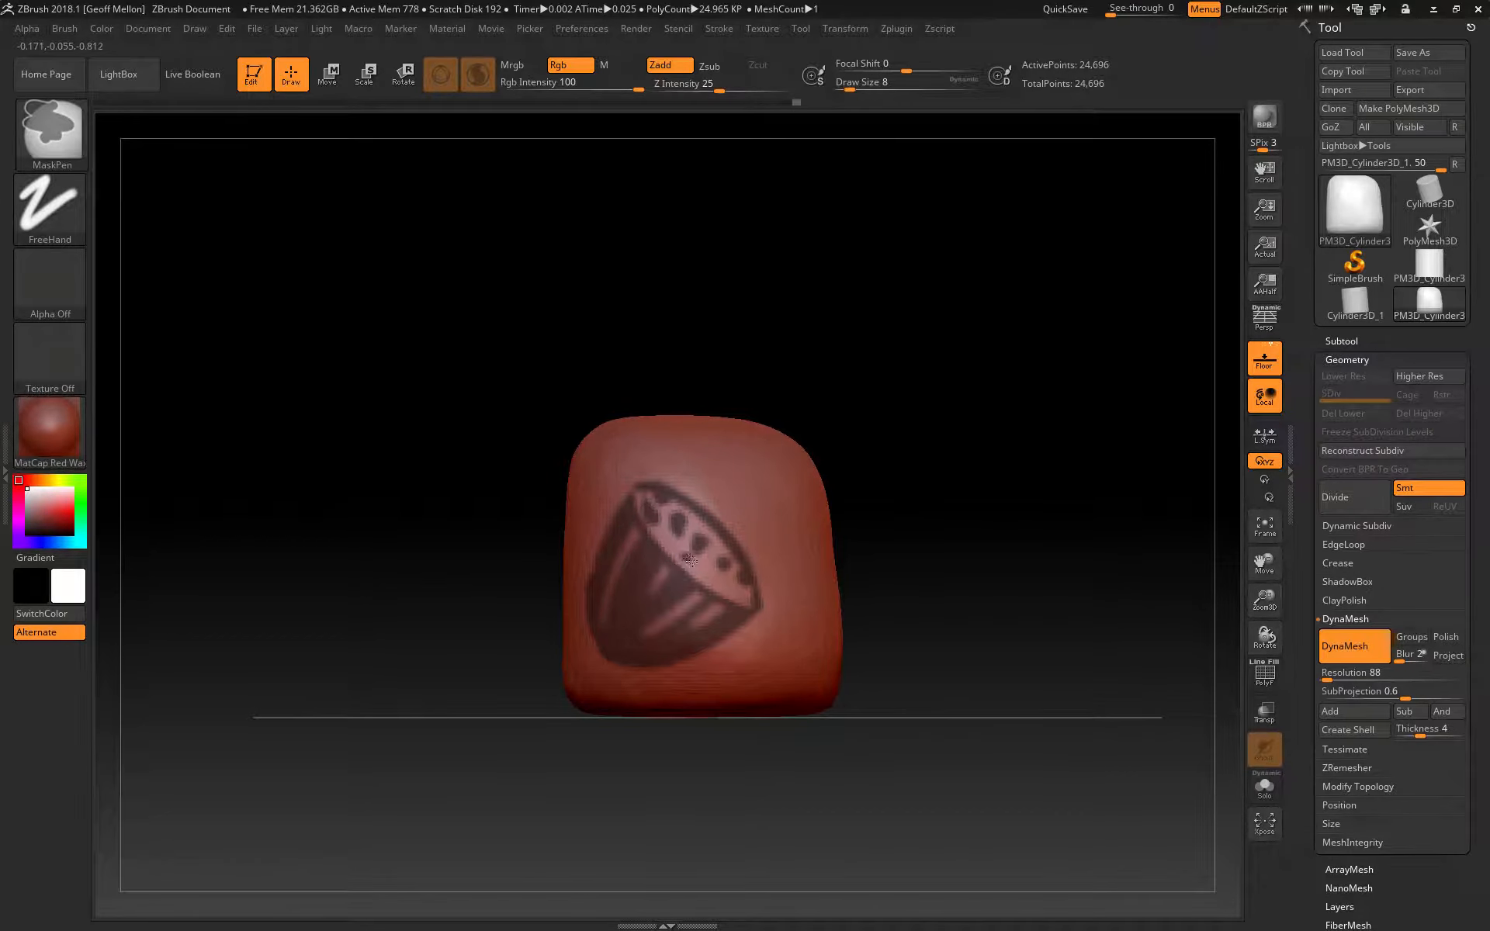
ctrl+drag(730, 590, 724, 588)
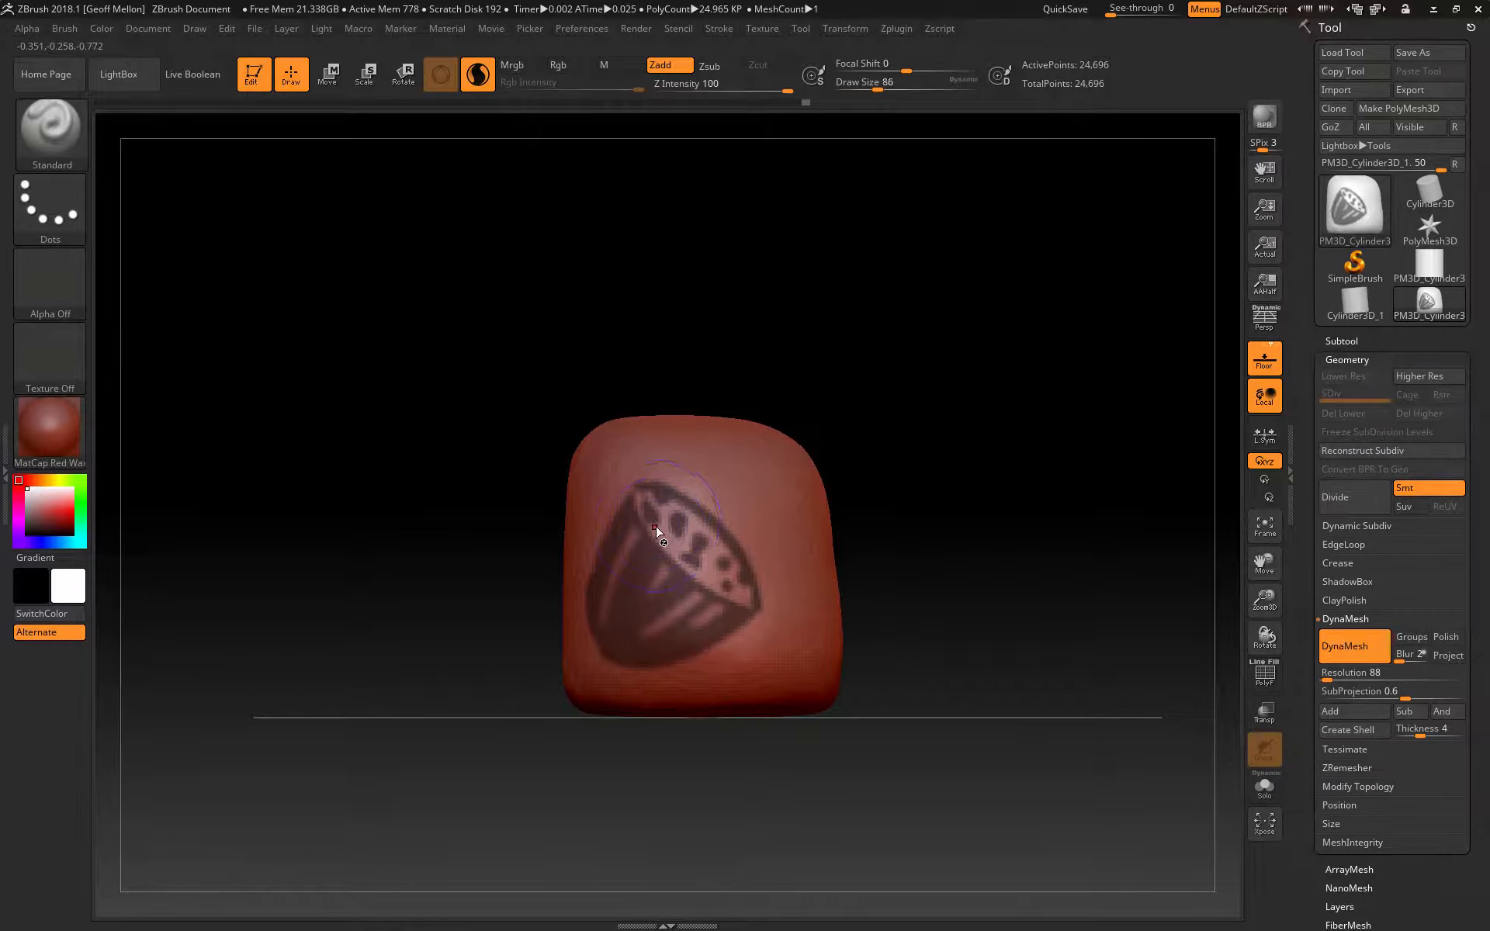
Invert the painted mask, try Standard strokes over the unmasked motif at Z Intensity 100 and Draw Size 98, and undo the strokes.
ctrl+click(439, 578)
mouse_move(625, 554)
ctrl+mouse_down()
mouse_move(652, 636)
mouse_move(611, 567)
mouse_move(697, 593)
mouse_move(623, 548)
ctrl+mouse_up()
key(ctrl+z)
mouse_move(524, 730)
mouse_down()
mouse_move(354, 656)
mouse_move(342, 685)
mouse_up()
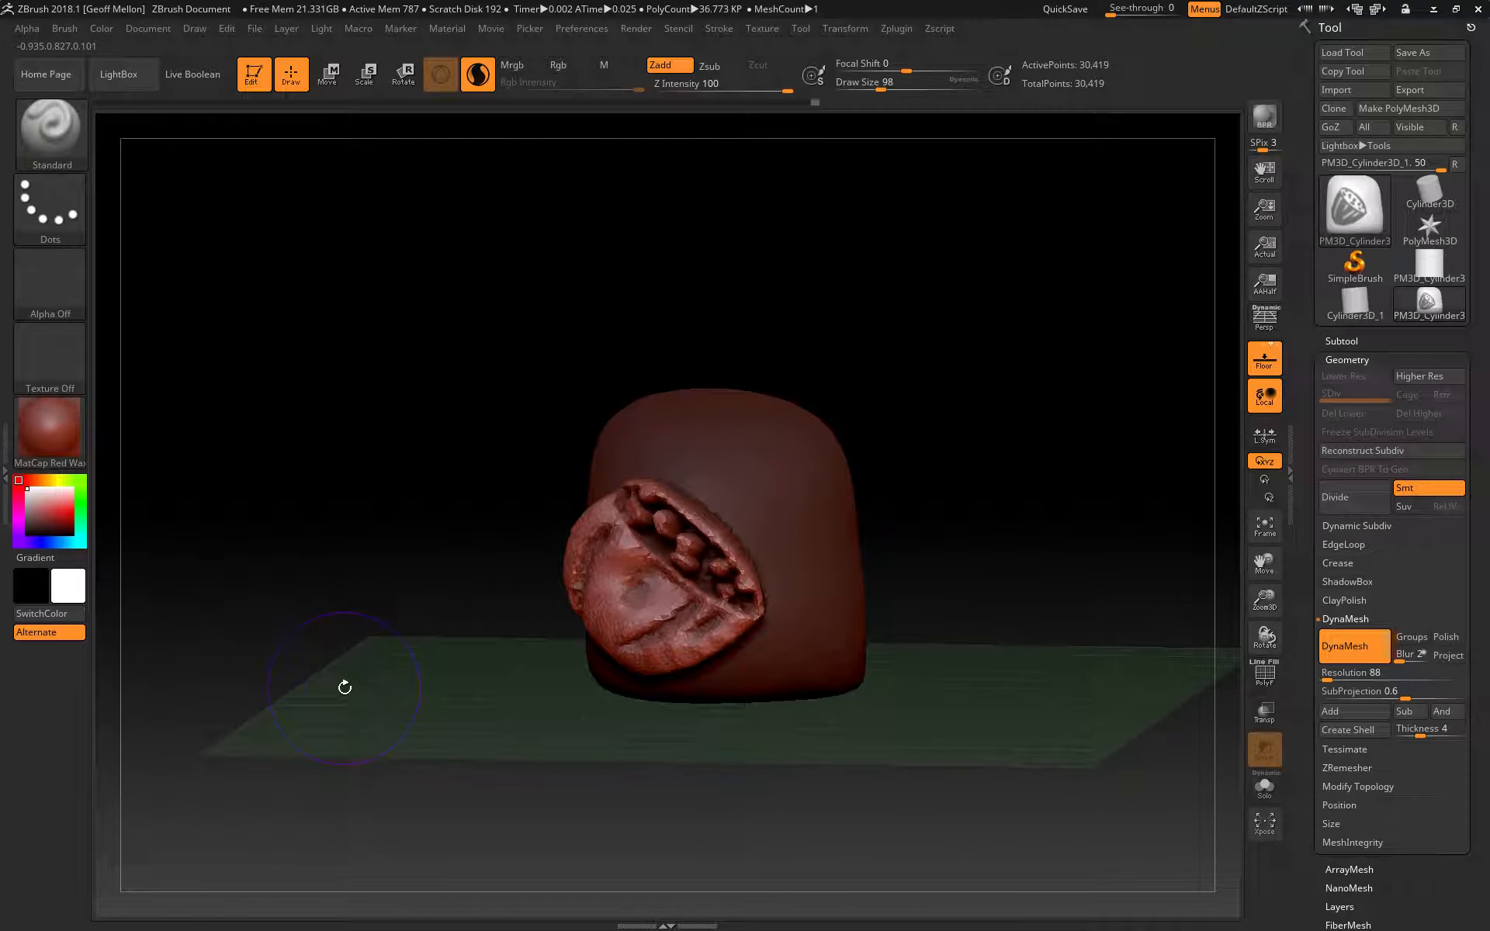
key(ctrl+z)
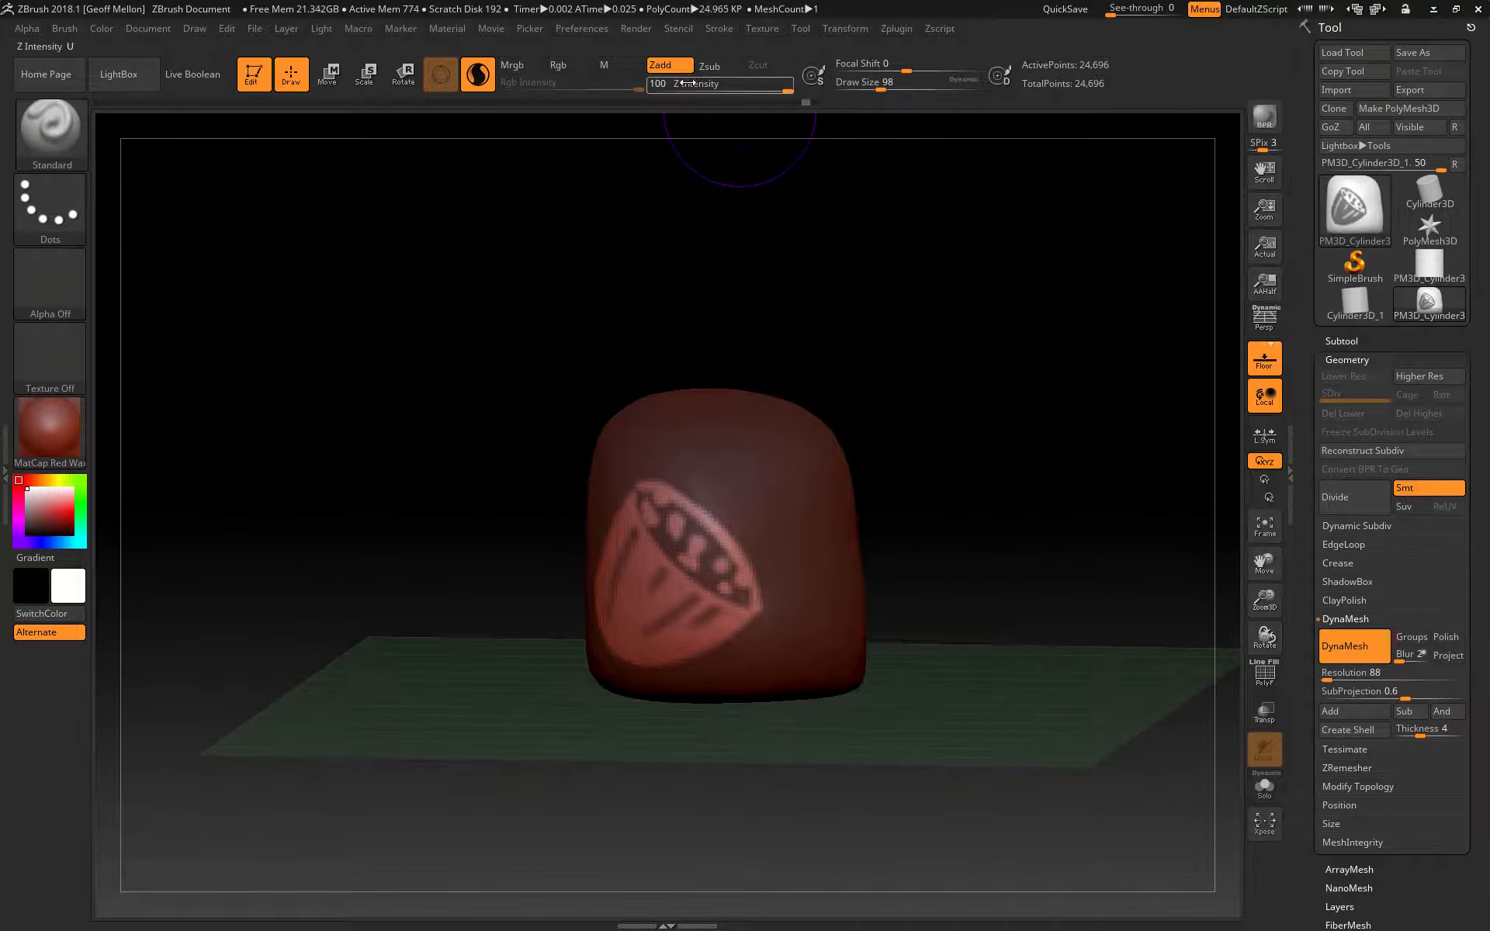
Set Z Intensity to 27, build up the unmasked motif with Standard strokes, and smooth the raised surface.
drag(773, 83, 709, 89)
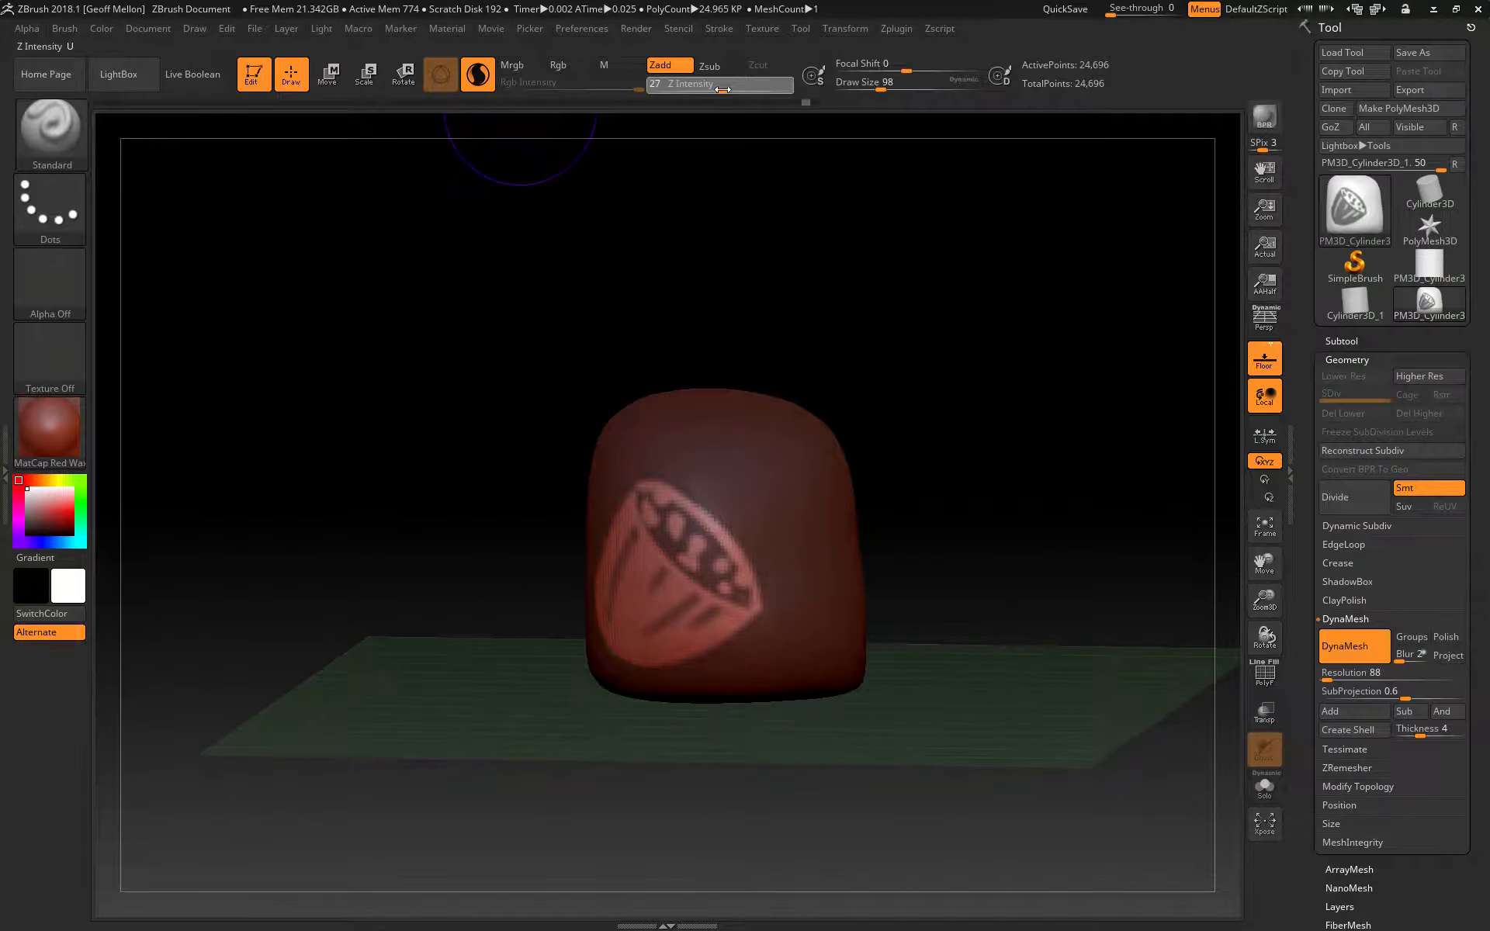
mouse_move(673, 522)
mouse_down()
mouse_move(718, 578)
mouse_move(587, 675)
mouse_up()
mouse_move(317, 513)
mouse_down()
mouse_move(356, 509)
mouse_move(323, 520)
mouse_up()
mouse_move(695, 601)
shift+mouse_down()
mouse_move(679, 628)
mouse_move(704, 579)
mouse_move(659, 570)
mouse_move(672, 526)
mouse_move(660, 567)
shift+mouse_up()
shift+drag(652, 640, 653, 568)
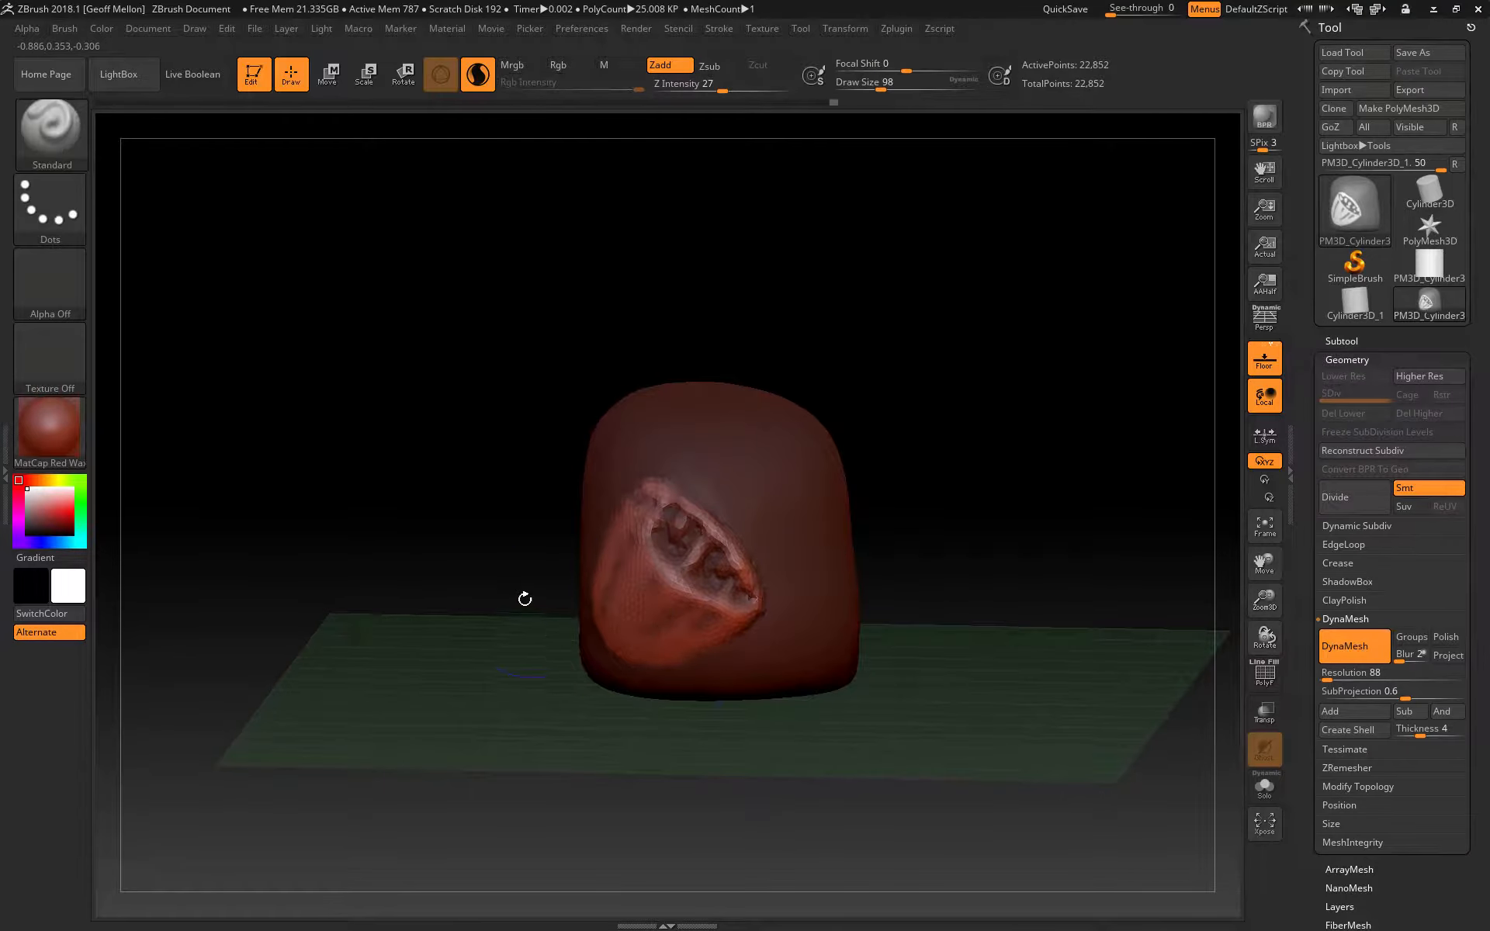
Clear the mask to inspect the sculpted motif, and undo the clearing and the smoothing strokes.
ctrl+drag(375, 458, 370, 755)
mouse_move(313, 576)
mouse_down()
mouse_move(306, 479)
mouse_move(297, 529)
mouse_up()
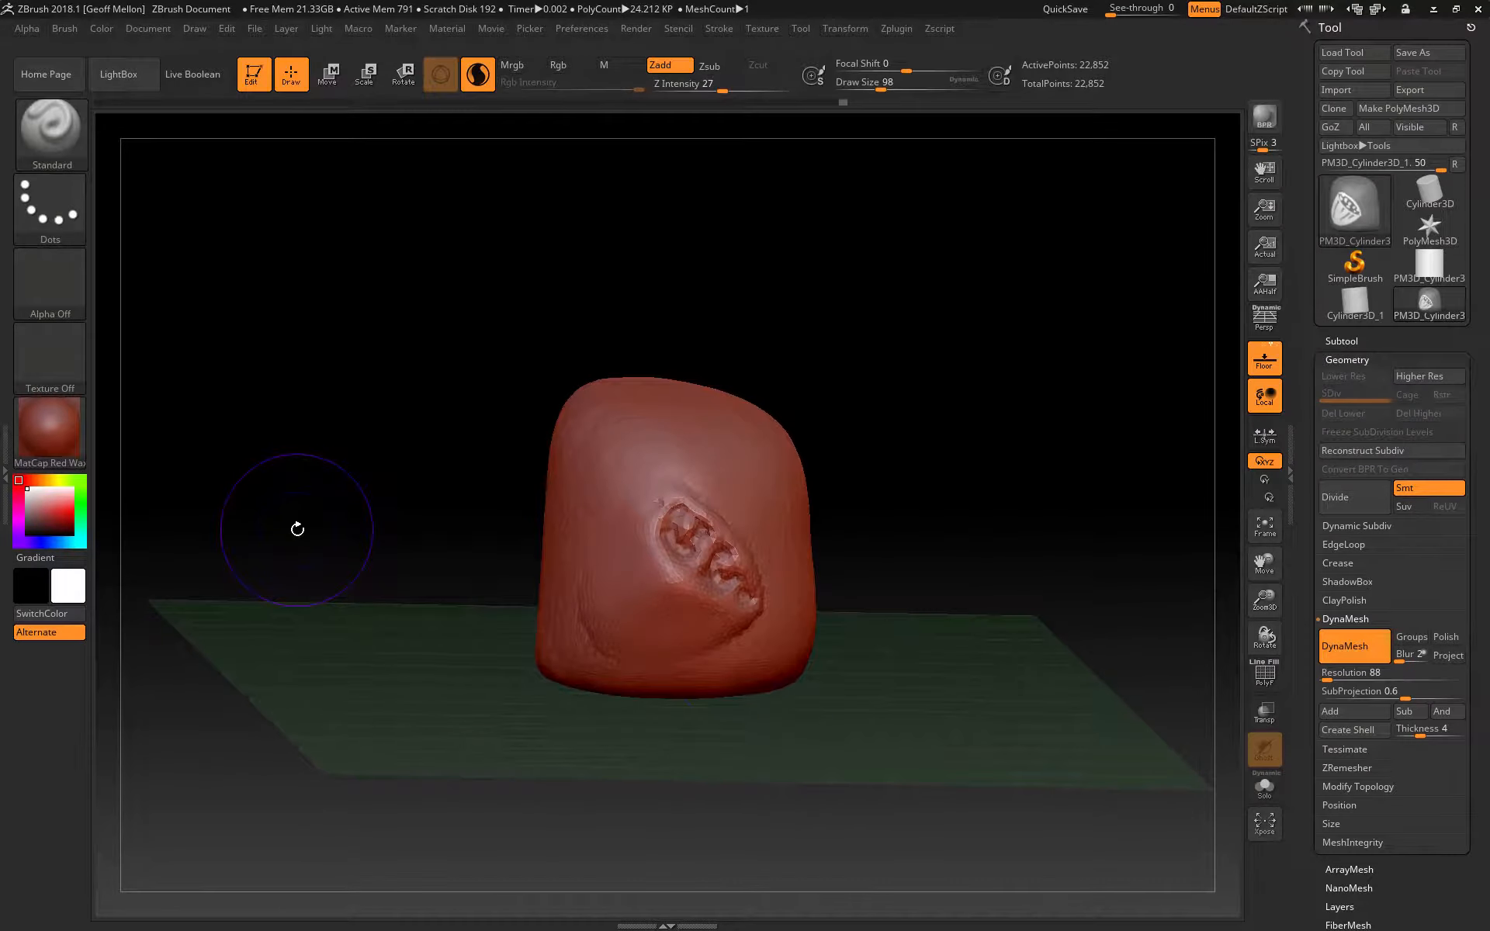
key(ctrl+z)
key(ctrl+z)
key(ctrl+z)
key(ctrl+z)
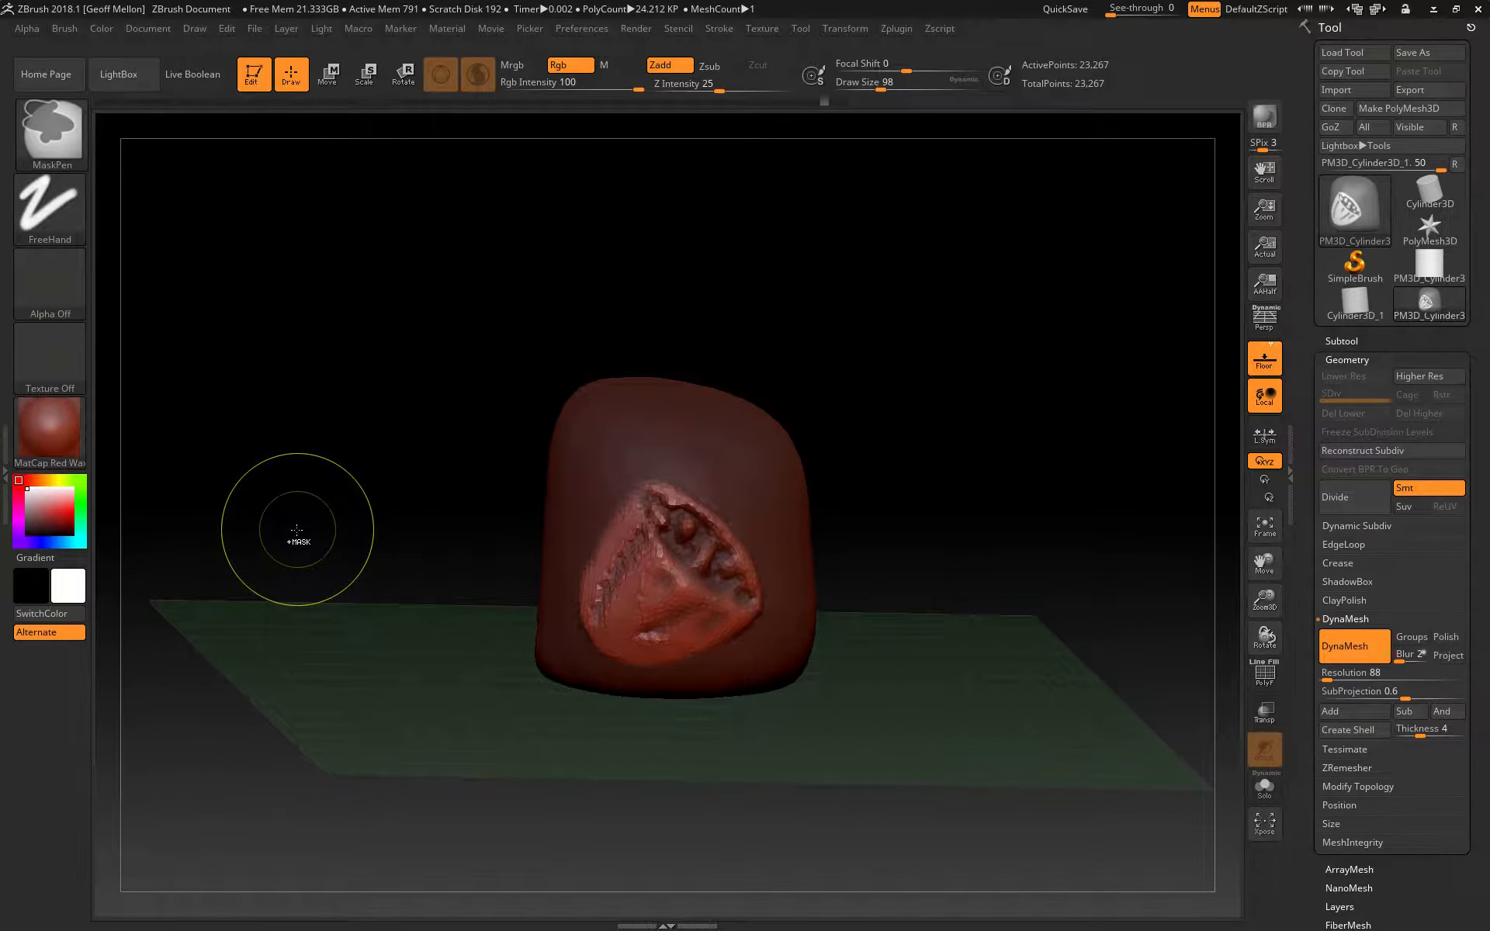
Undo the motif's sculpted relief back to the flat masked surface, and set Draw Size to 70 and Z Intensity to 11.
key(ctrl+z)
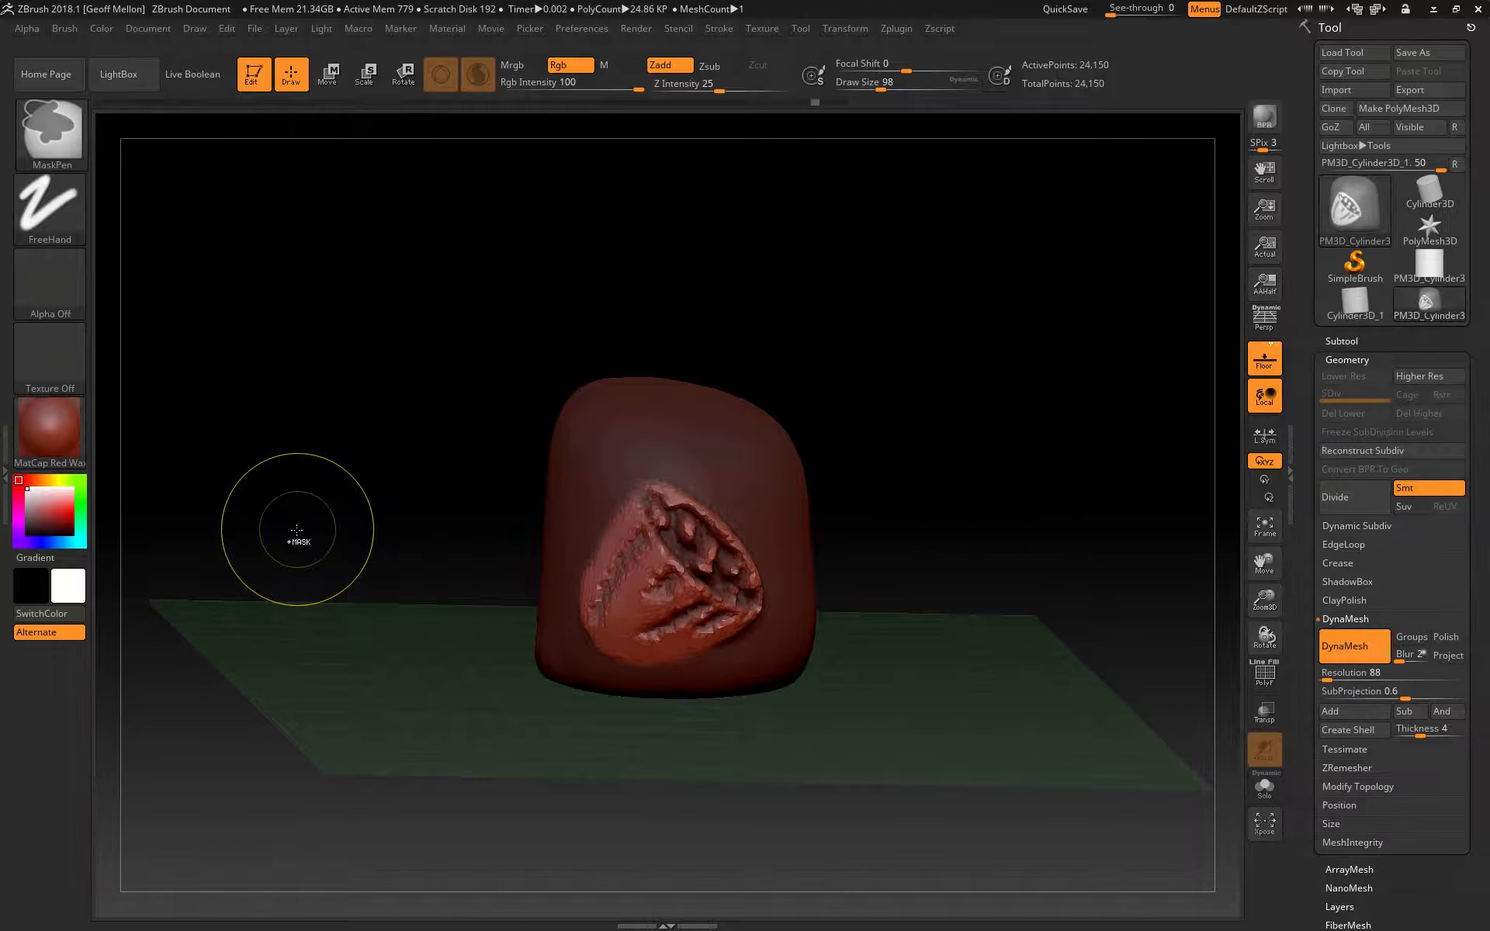
mouse_move(300, 525)
mouse_down()
mouse_move(426, 433)
mouse_move(653, 548)
mouse_up()
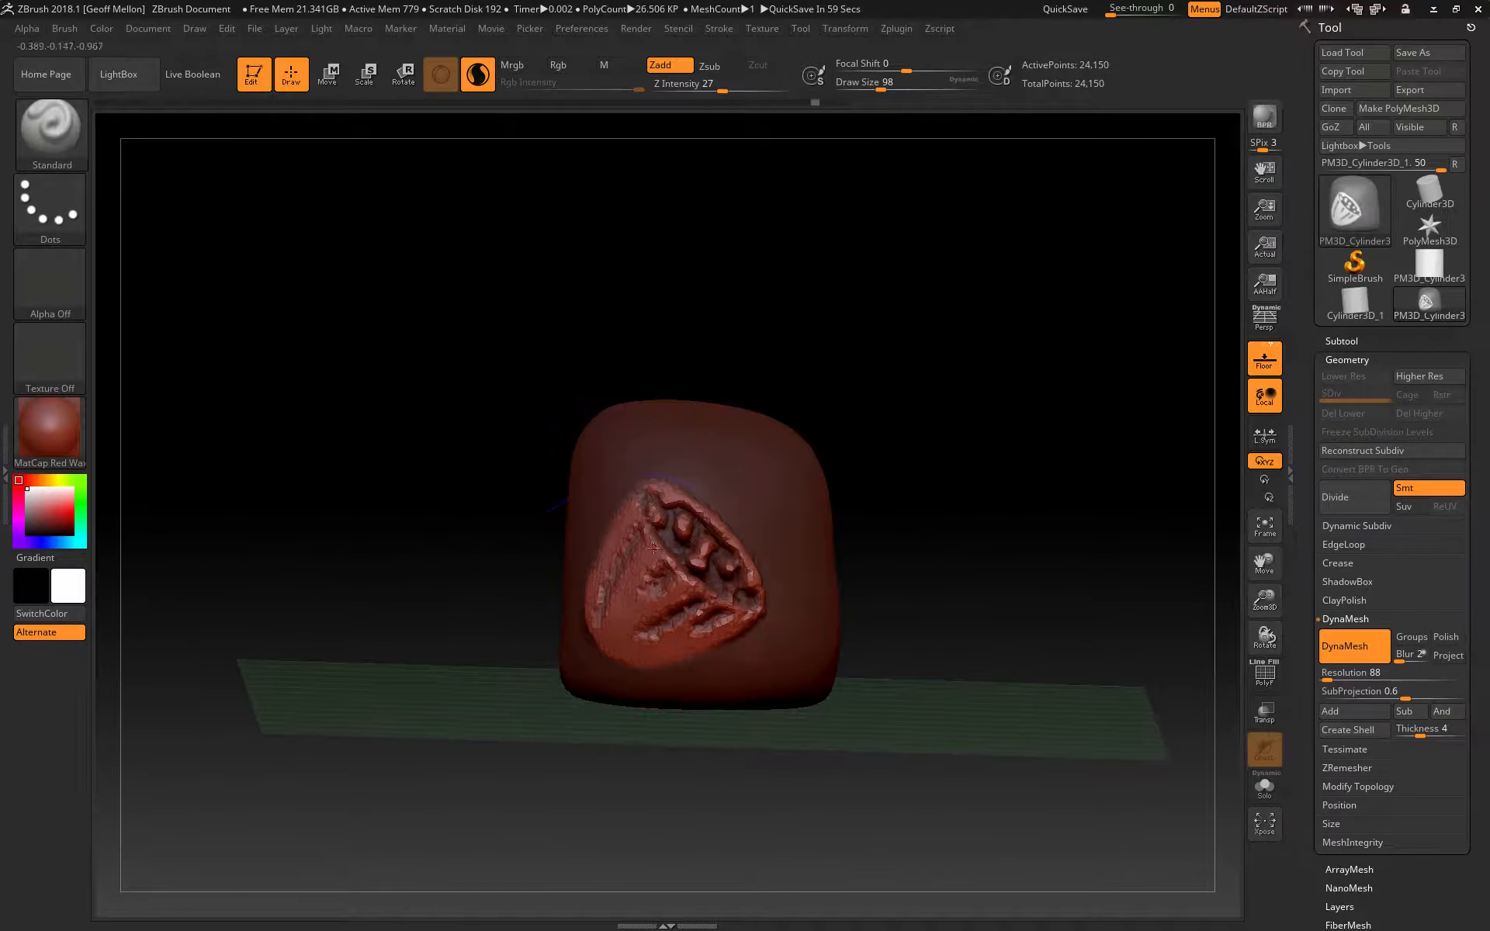
key(ctrl+z)
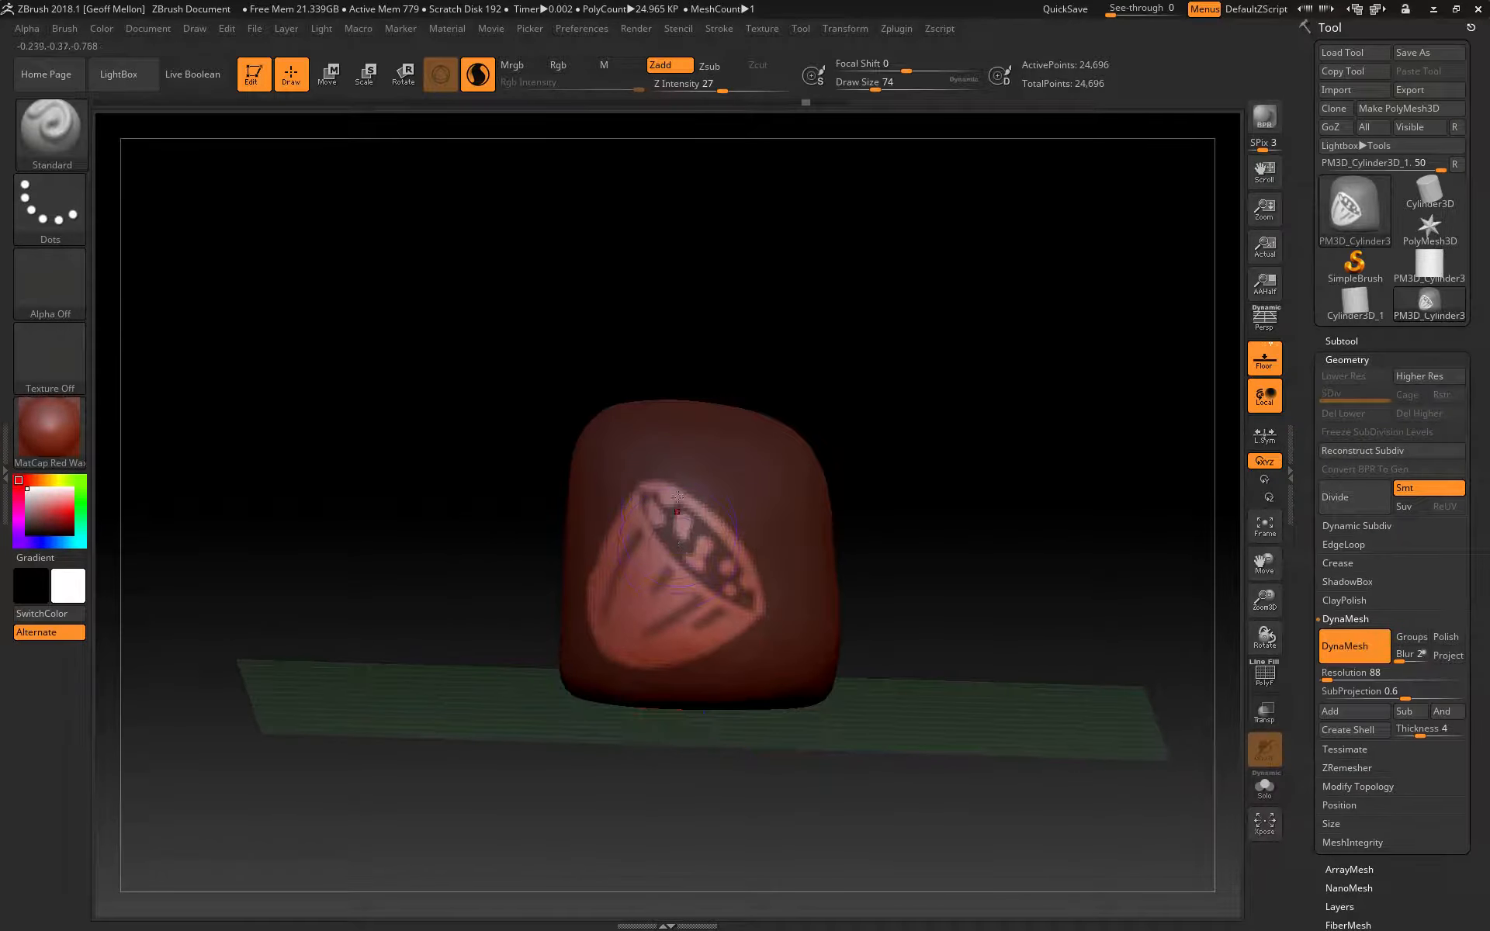
key(ctrl+z)
key(ctrl+z)
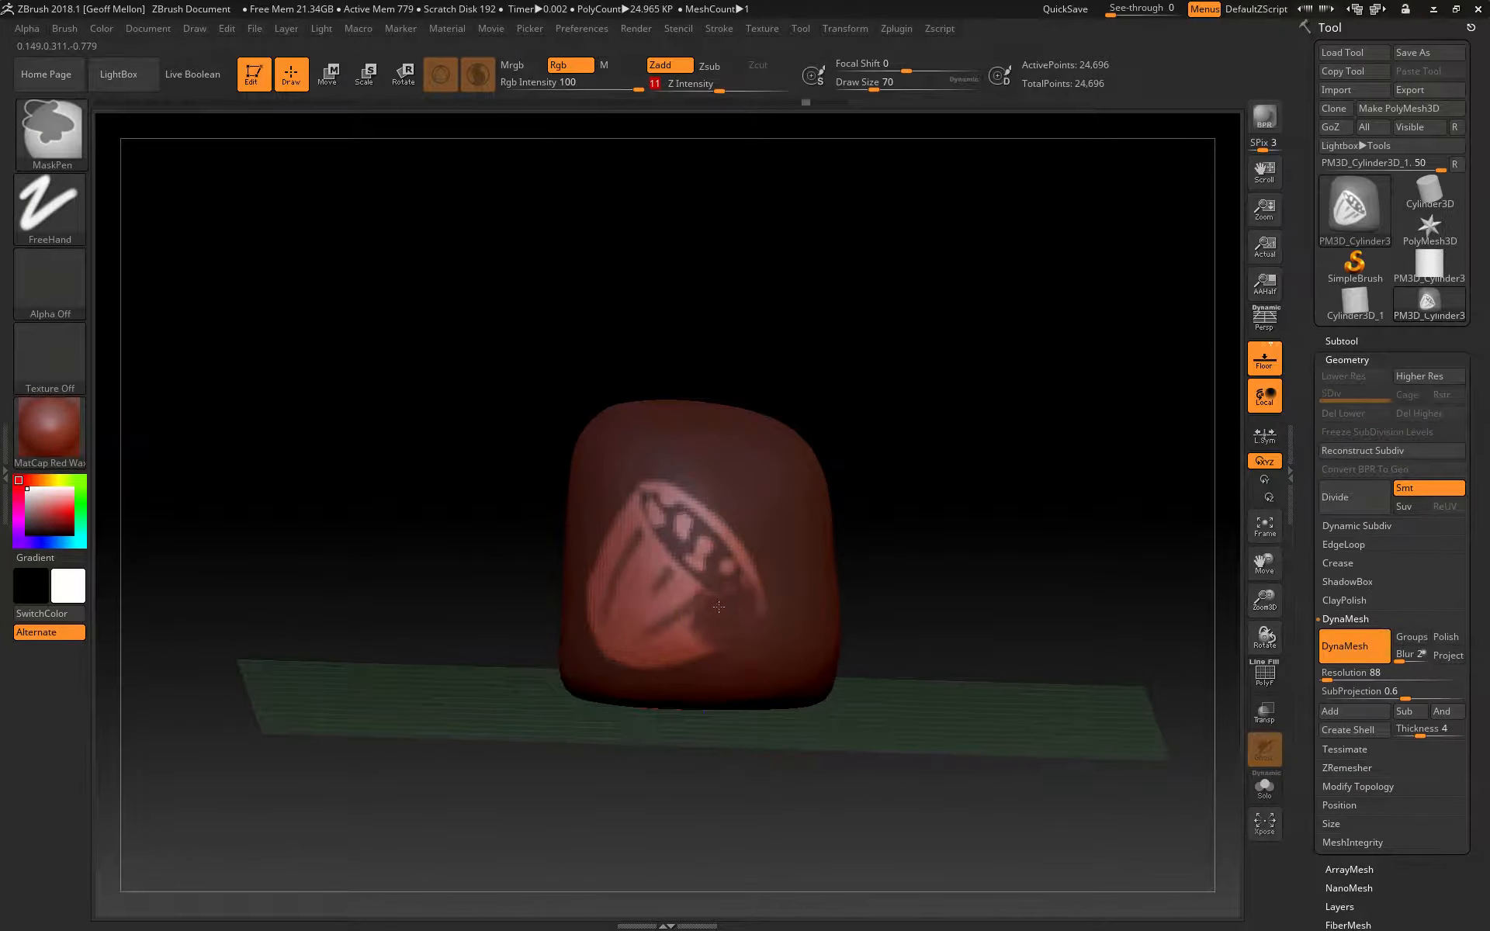
key(ctrl+shift+z)
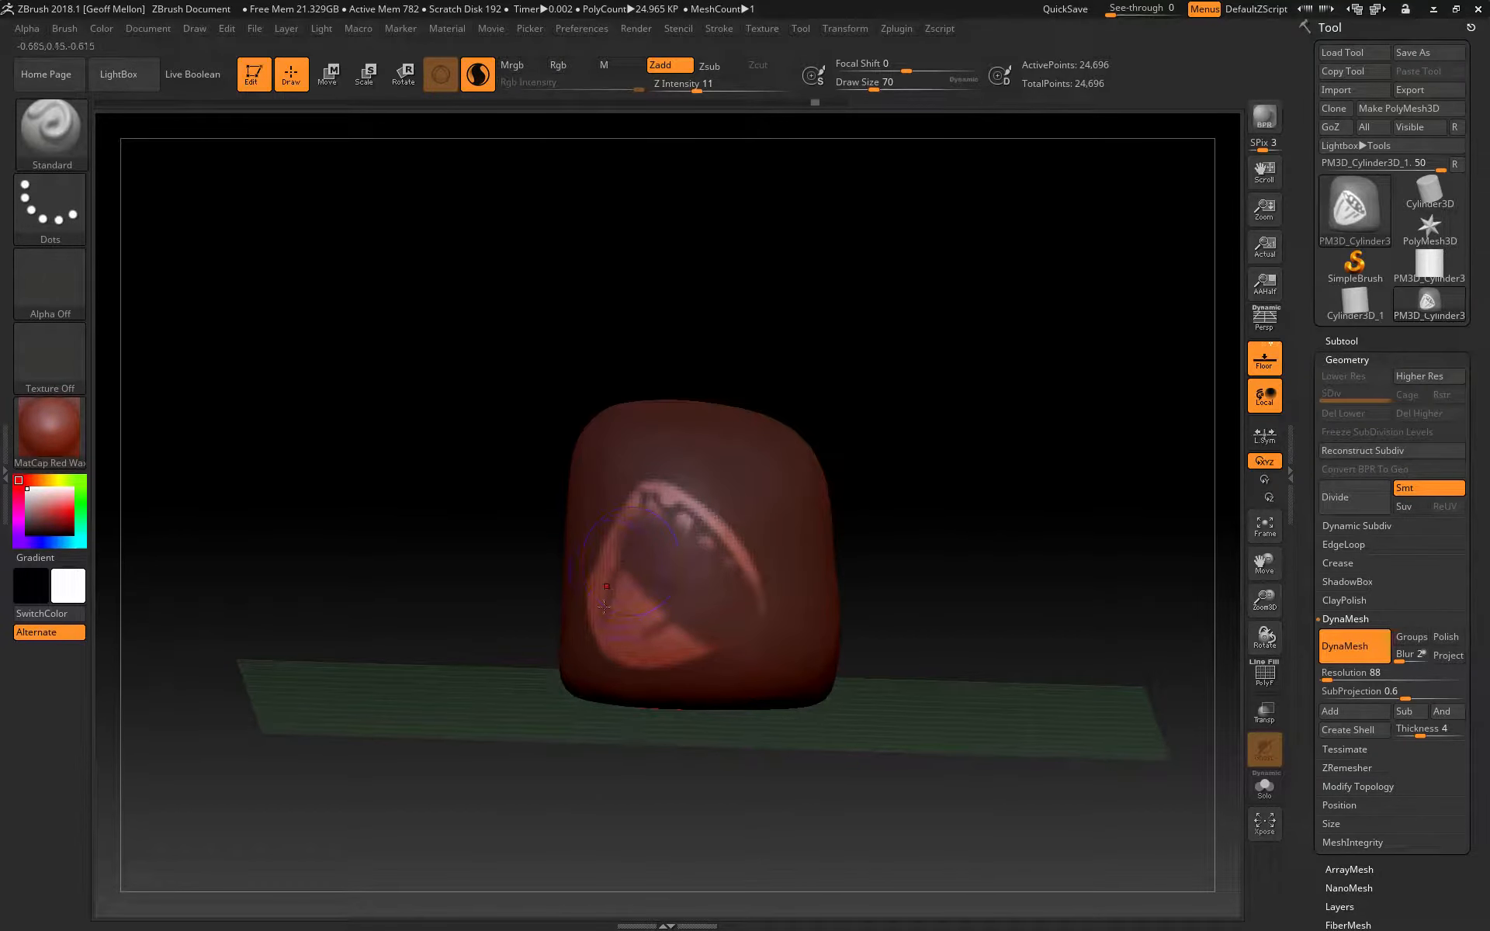
key(ctrl+z)
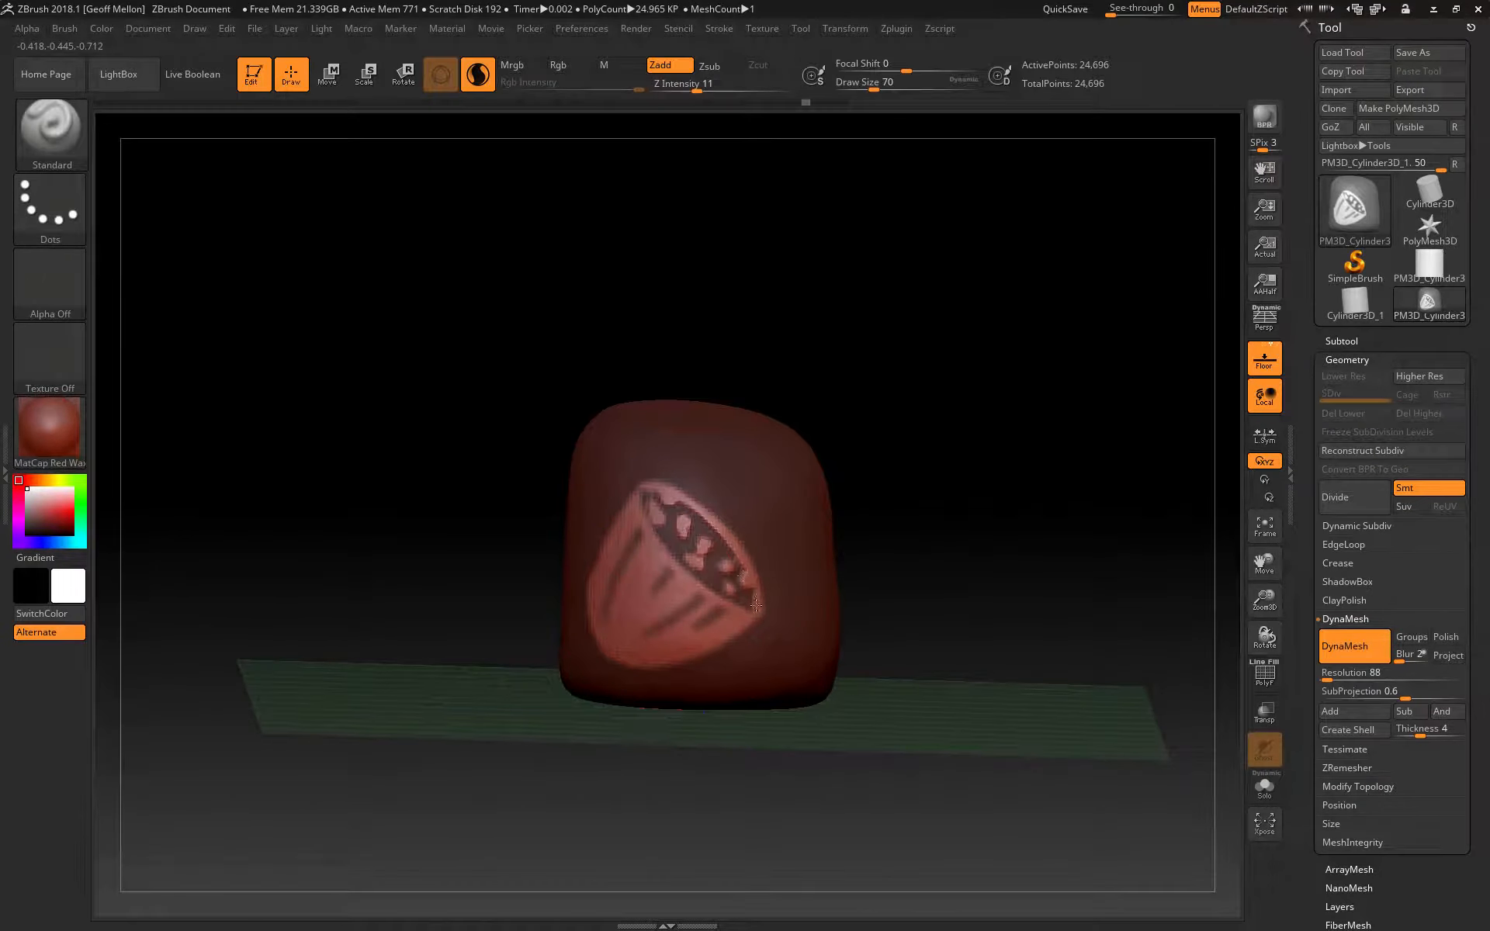
Try building up the unmasked motif with Standard strokes, blur the mask, and undo the relief and the blur.
drag(628, 662, 659, 650)
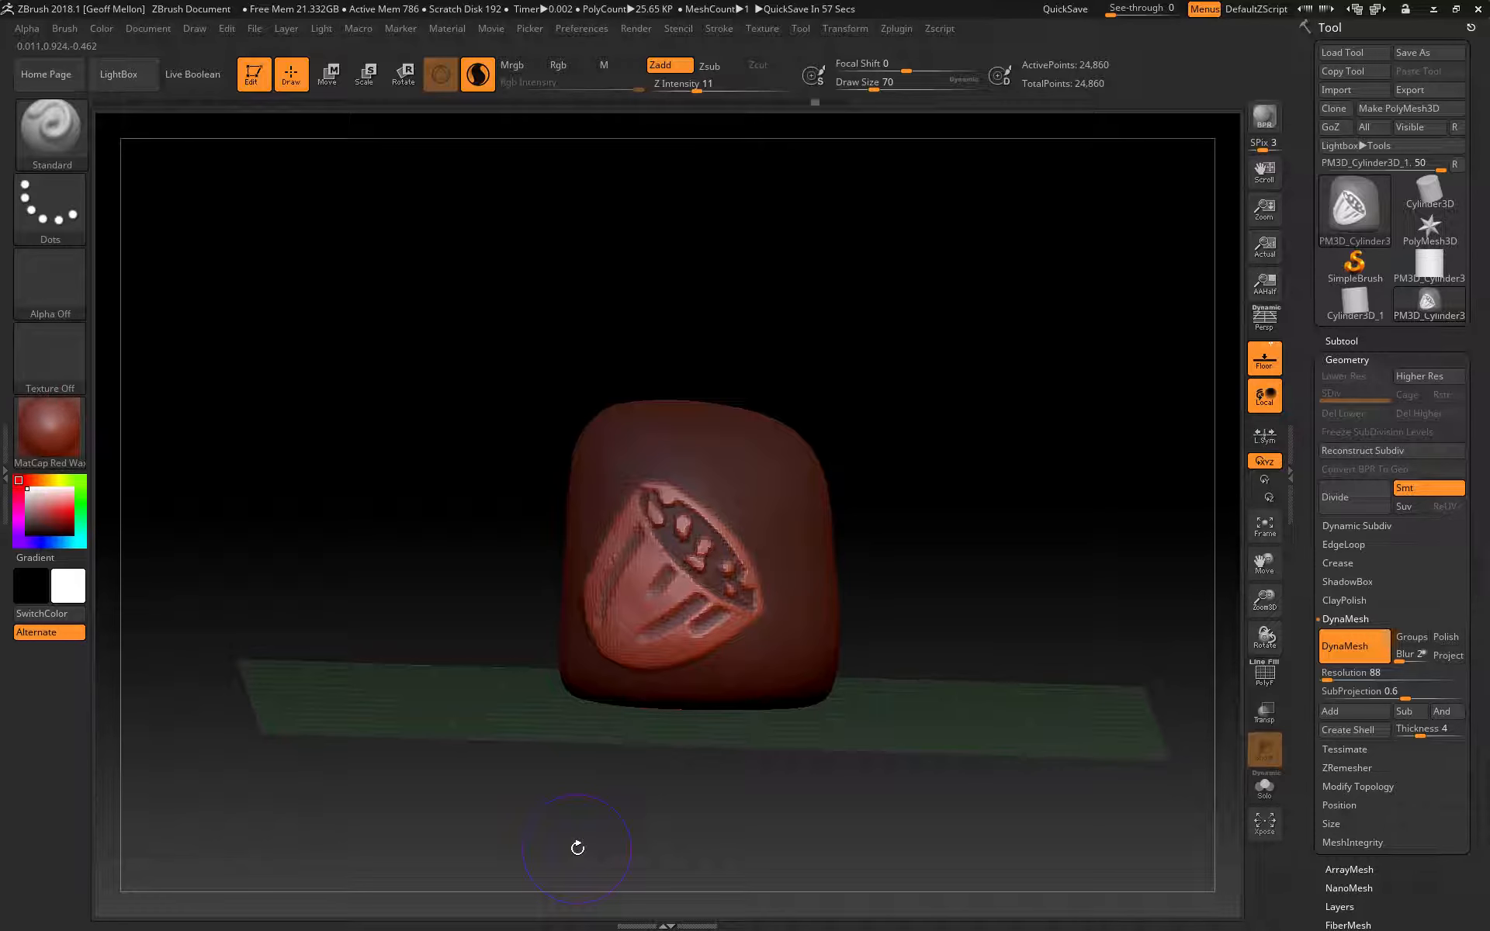
key(ctrl)
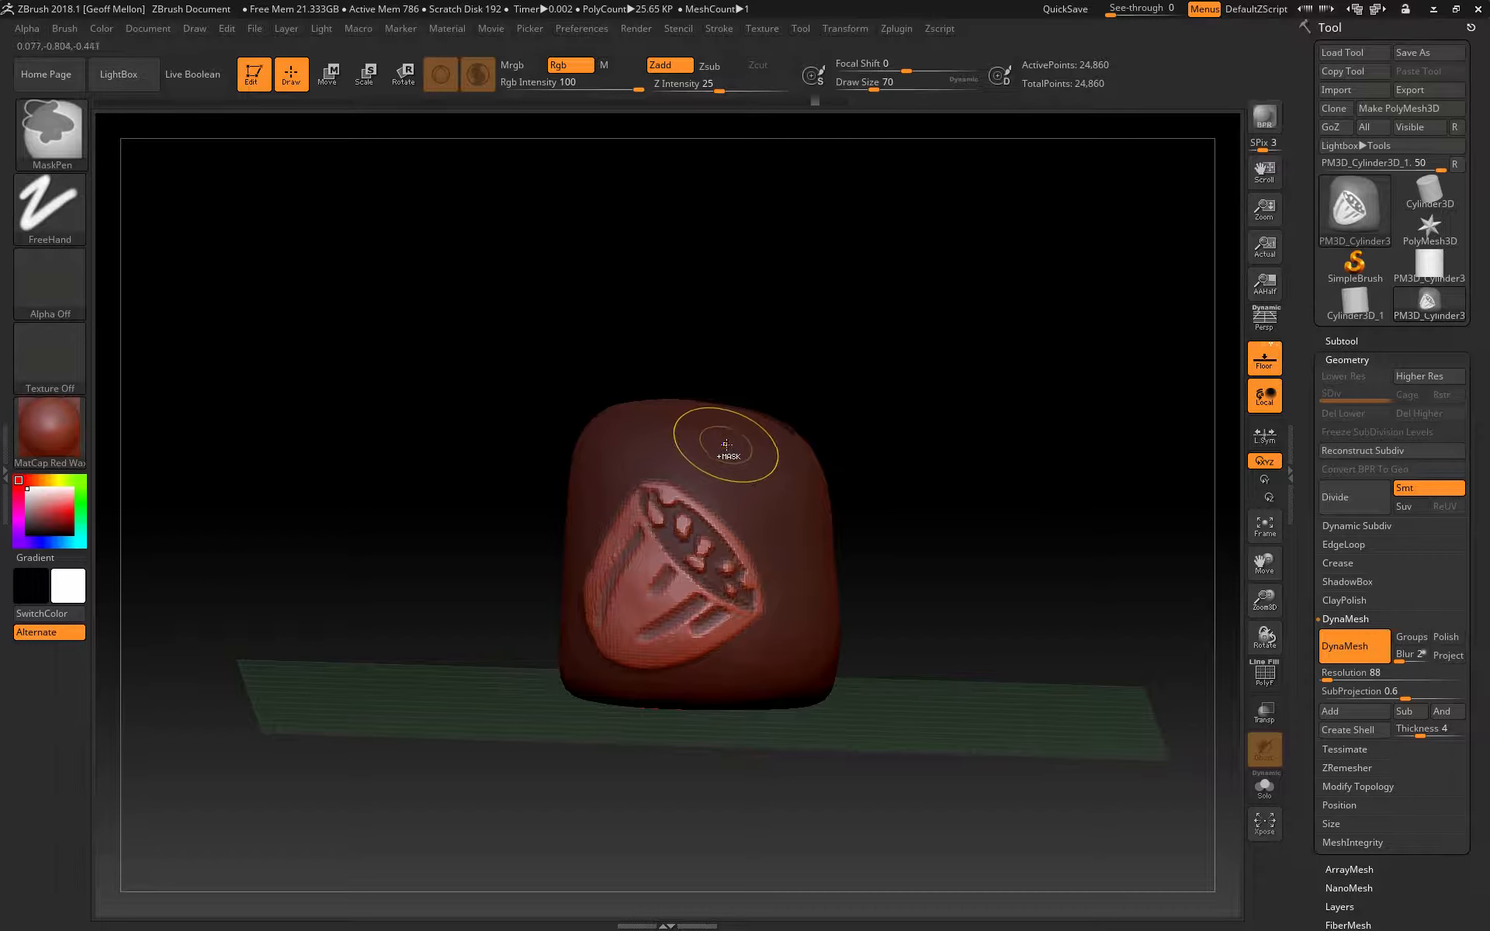
ctrl+click(757, 458)
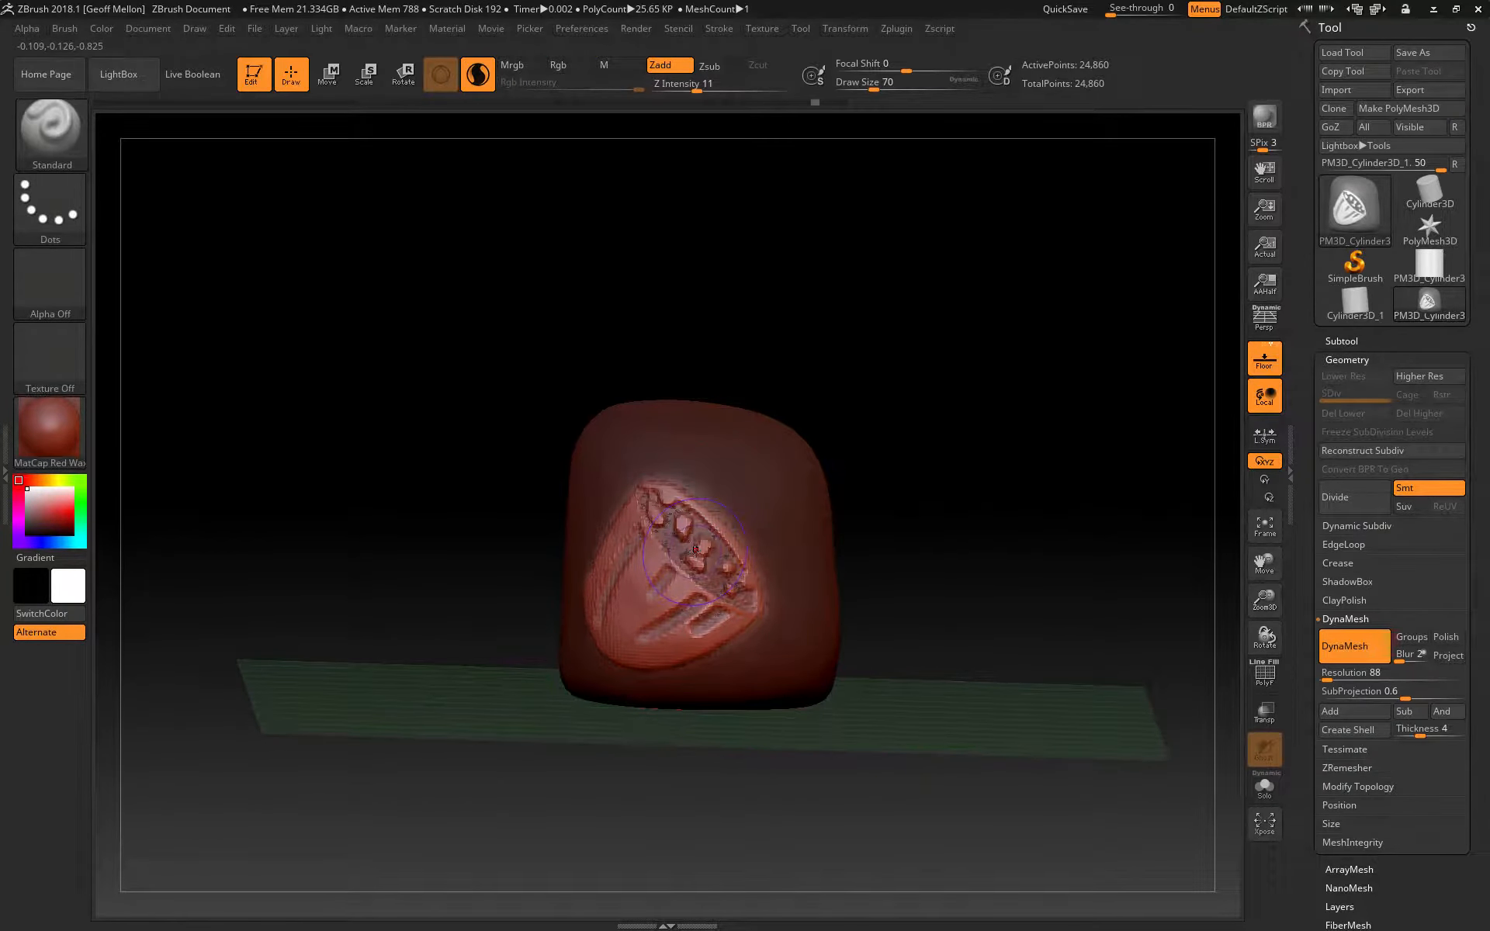
key(ctrl+z)
key(ctrl+z)
key(ctrl+z)
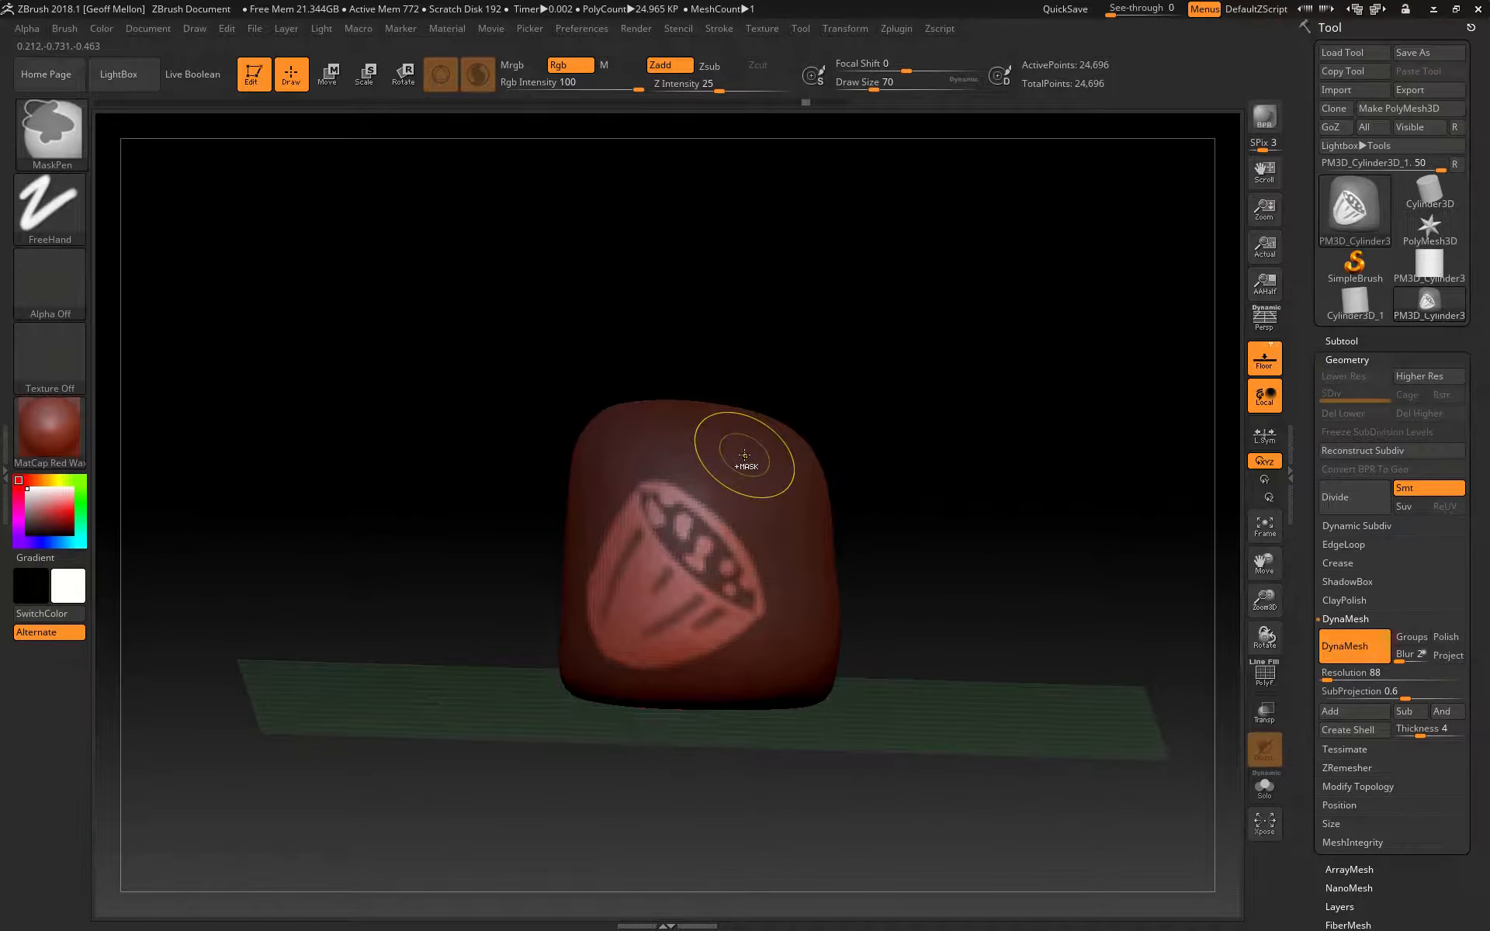
Blur the mask around the motif repeatedly until its inner details dissolve, and sharpen the softened mask edge.
ctrl+click(741, 454)
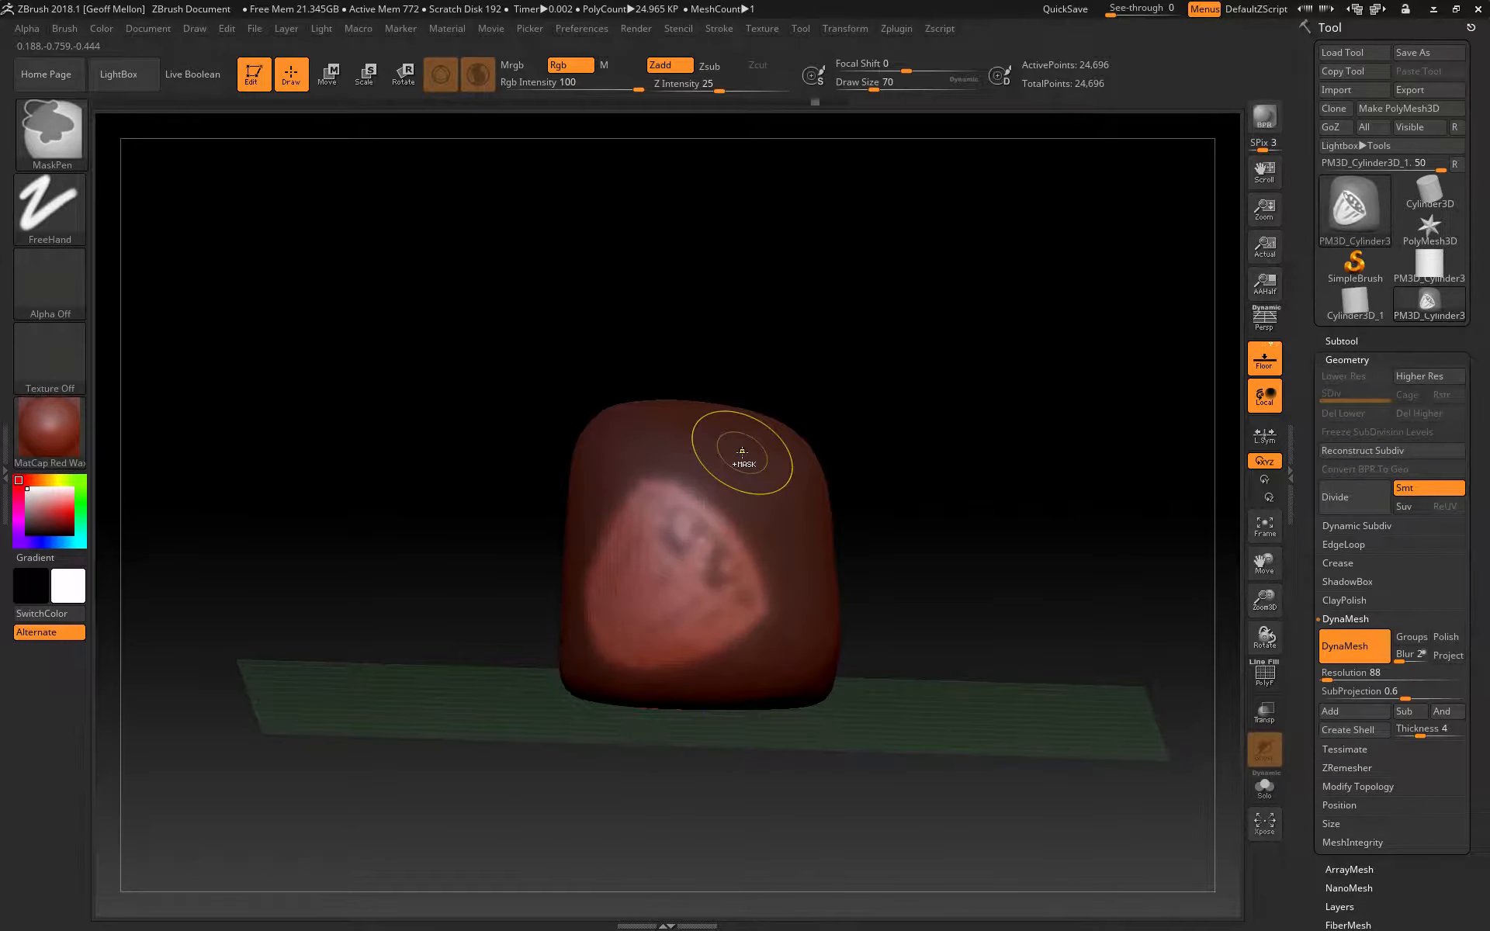
ctrl+click(745, 453)
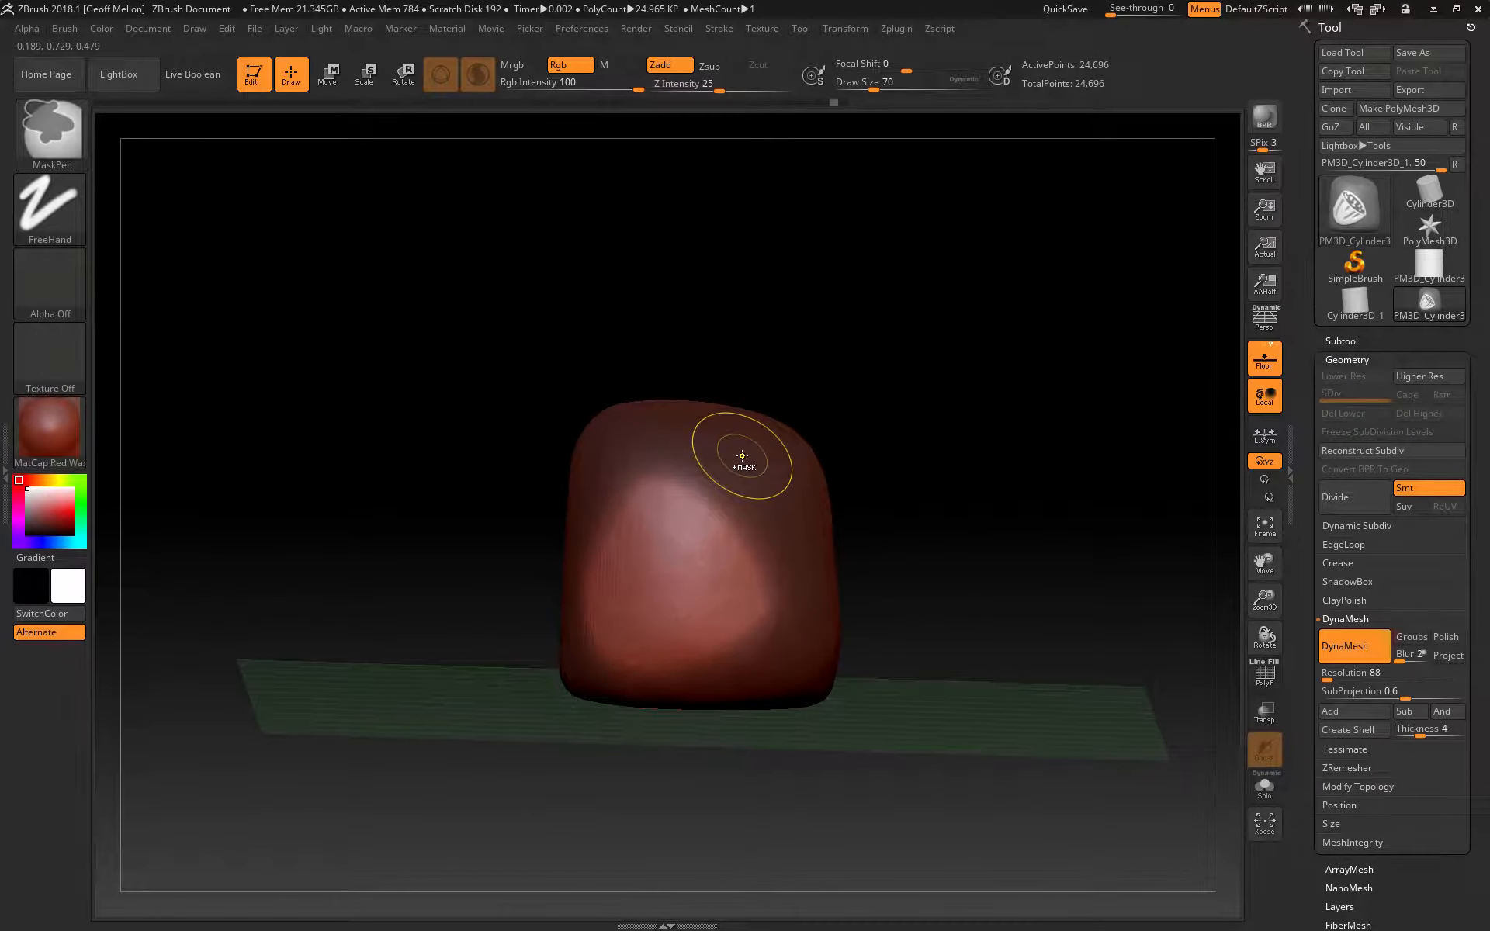
ctrl+alt+click(764, 470)
ctrl+alt+click(764, 470)
ctrl+alt+click(763, 471)
ctrl+alt+click(764, 471)
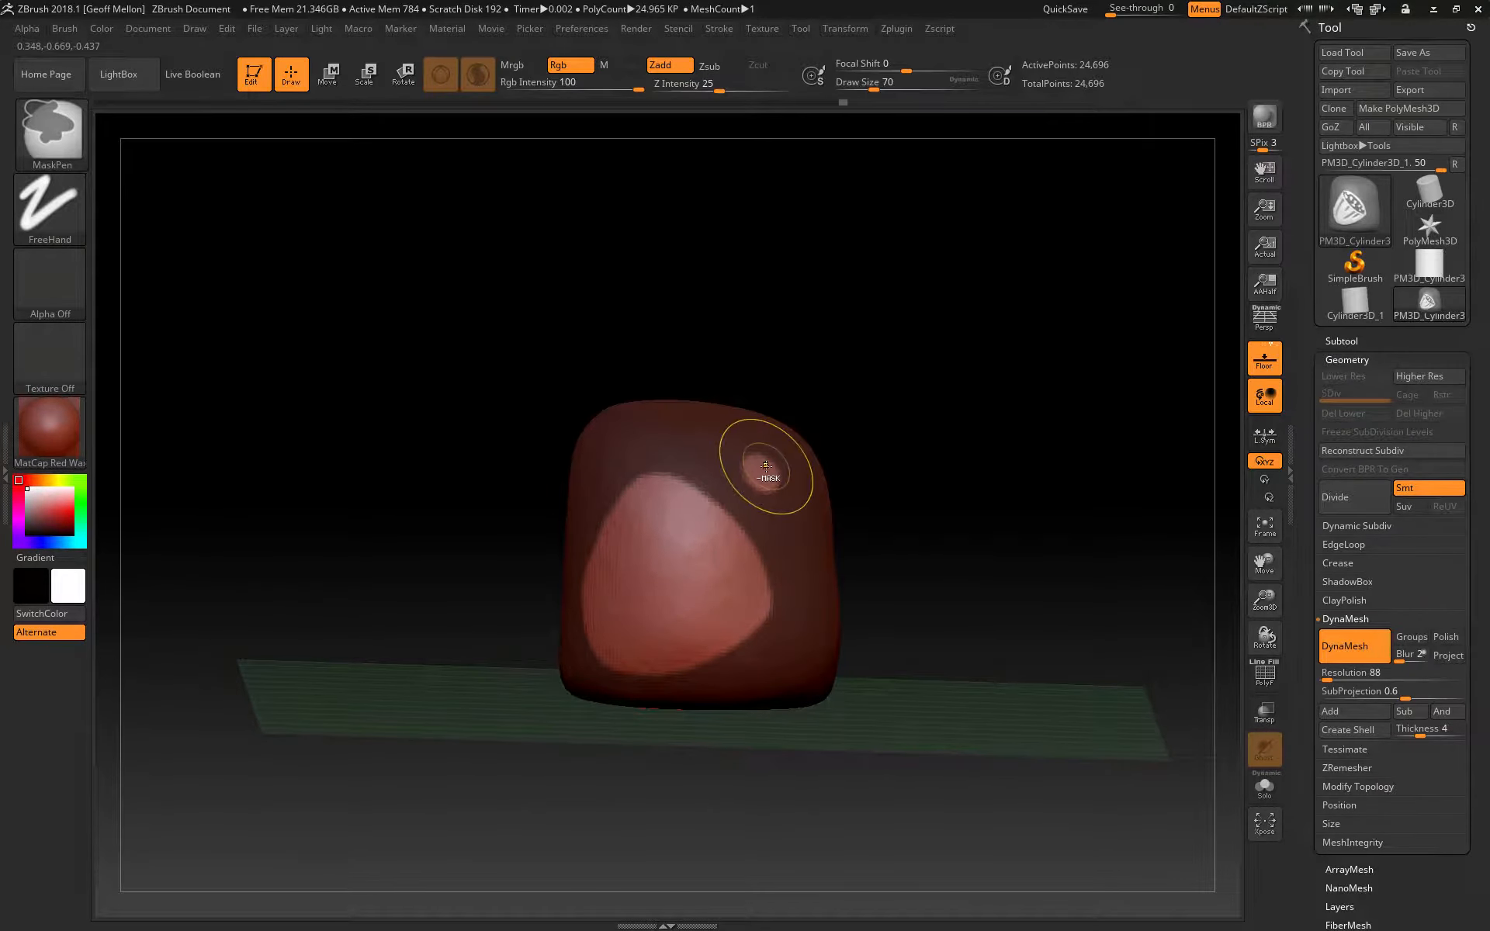
ctrl+alt+click(763, 470)
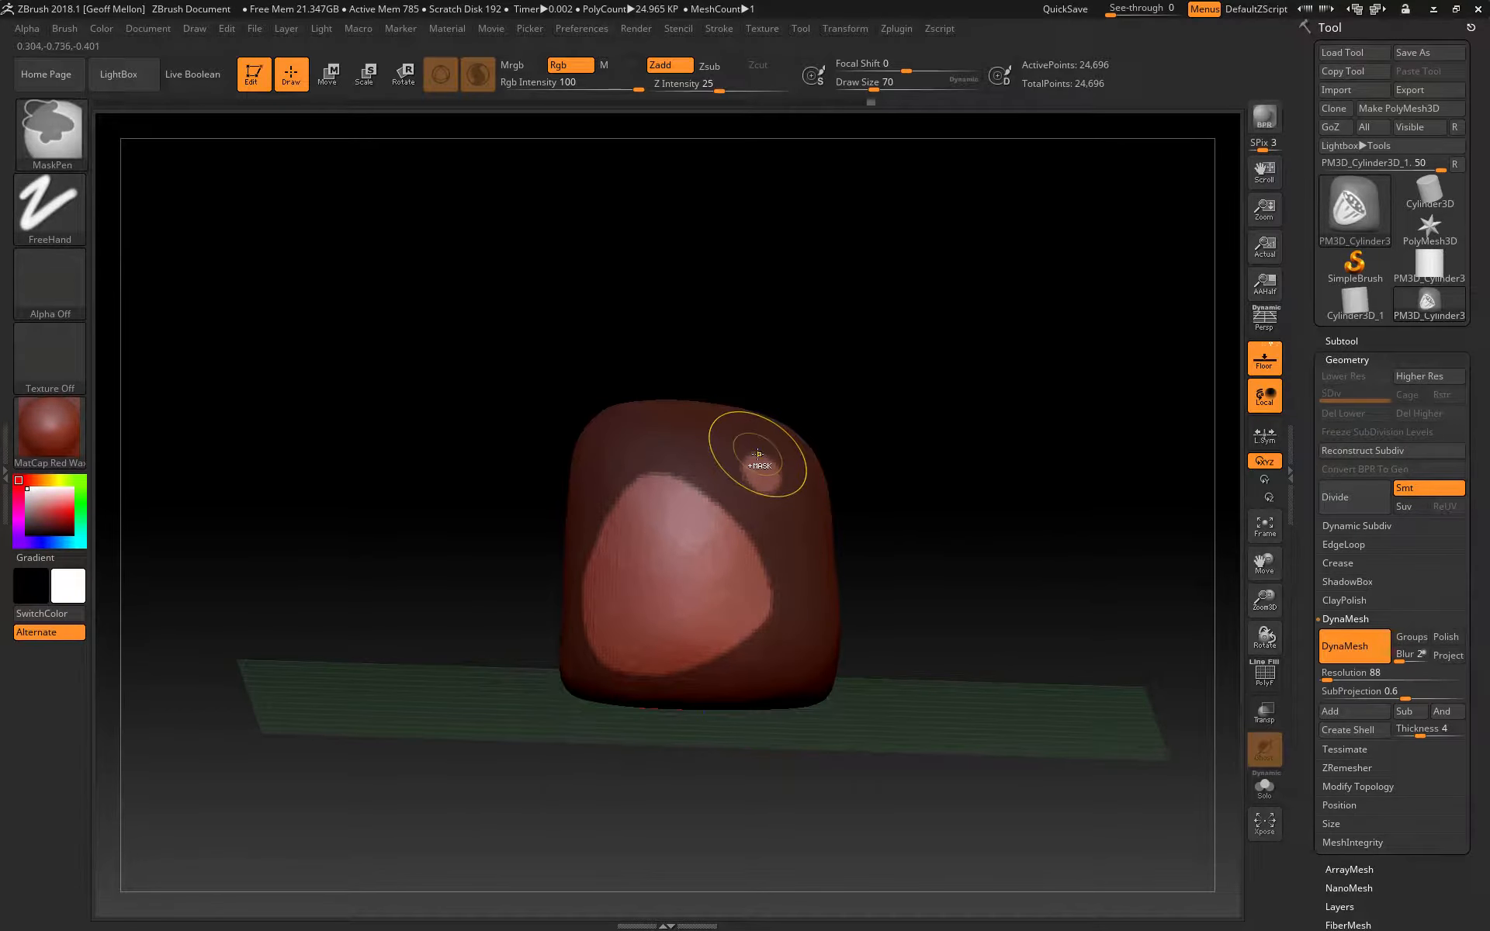
Paint the mask back over the small unmasked spot near the cylinder's upper shoulder, and clear the entire mask.
ctrl+drag(756, 460, 764, 474)
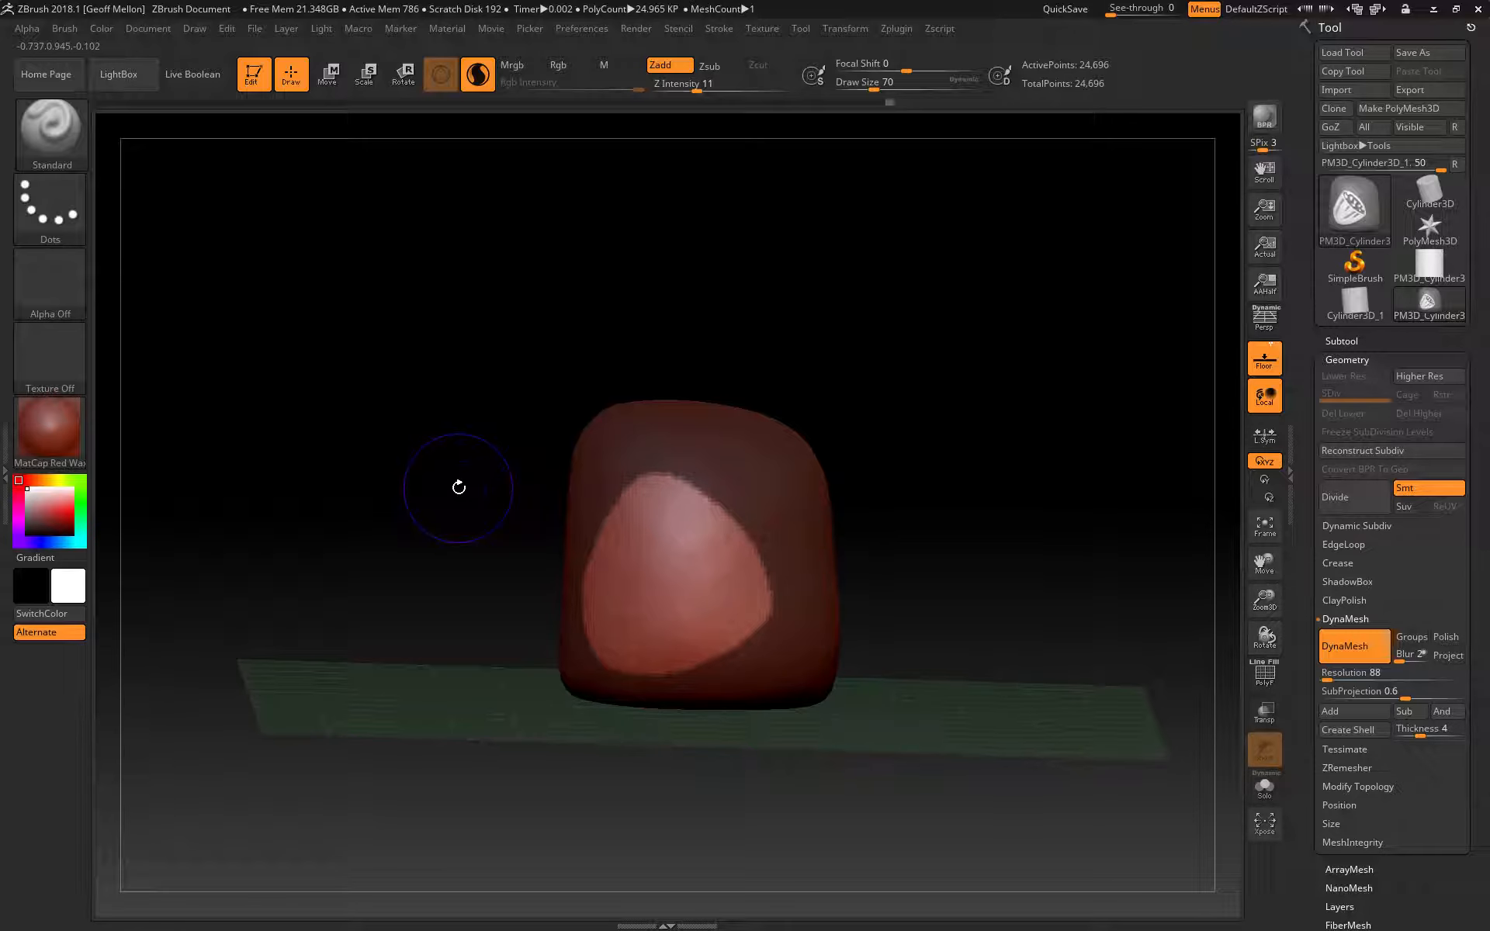
ctrl+drag(456, 489, 401, 694)
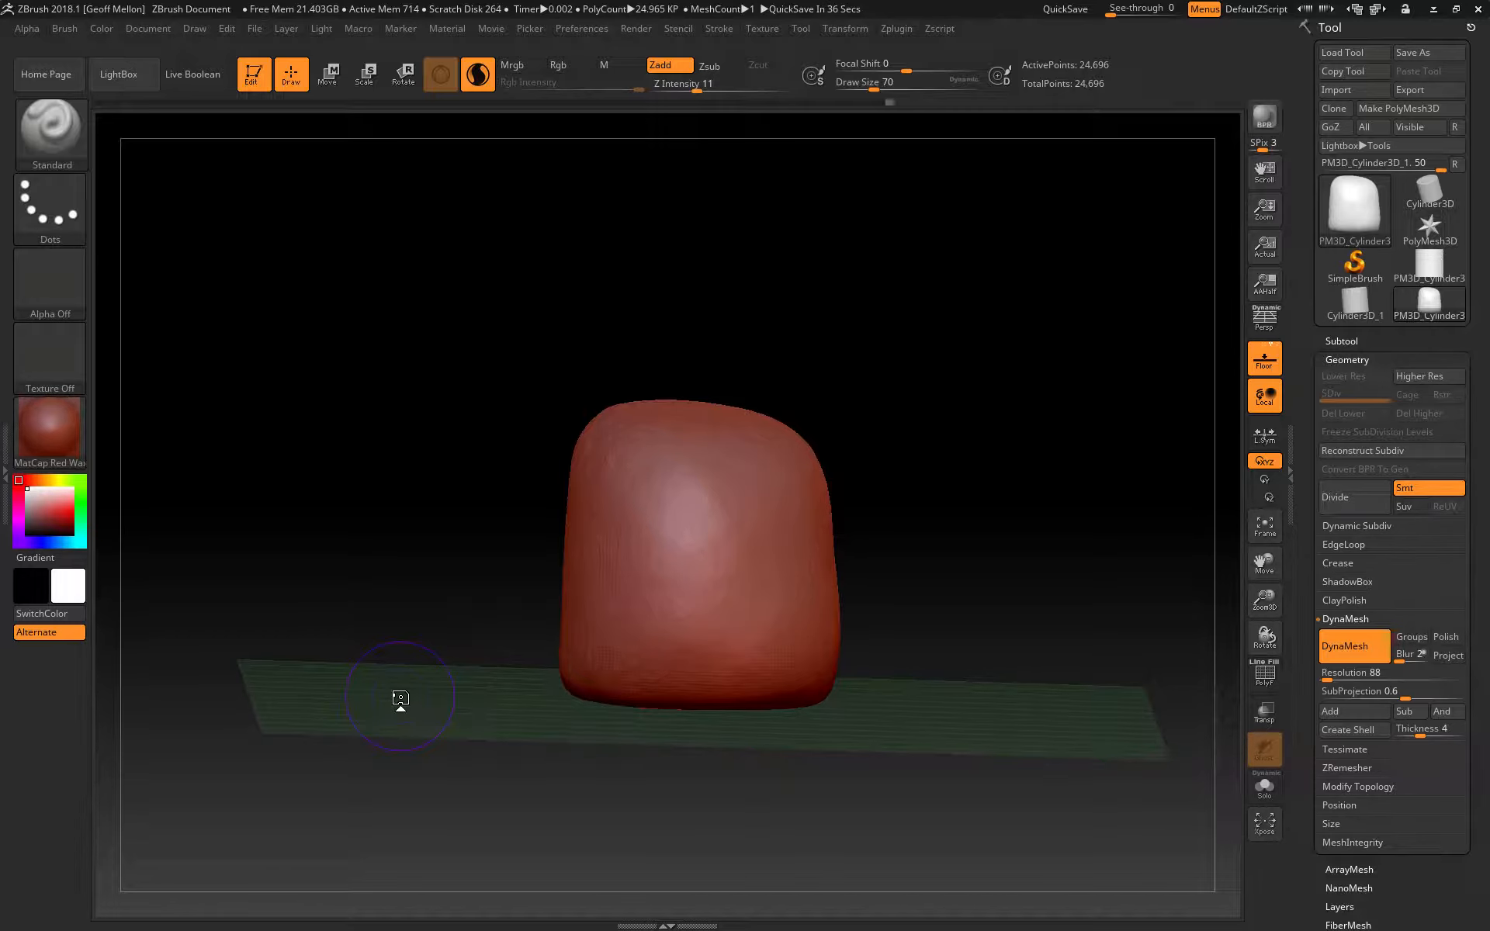
Expand the Subtool settings of the cylinder.
click(53, 140)
click(55, 142)
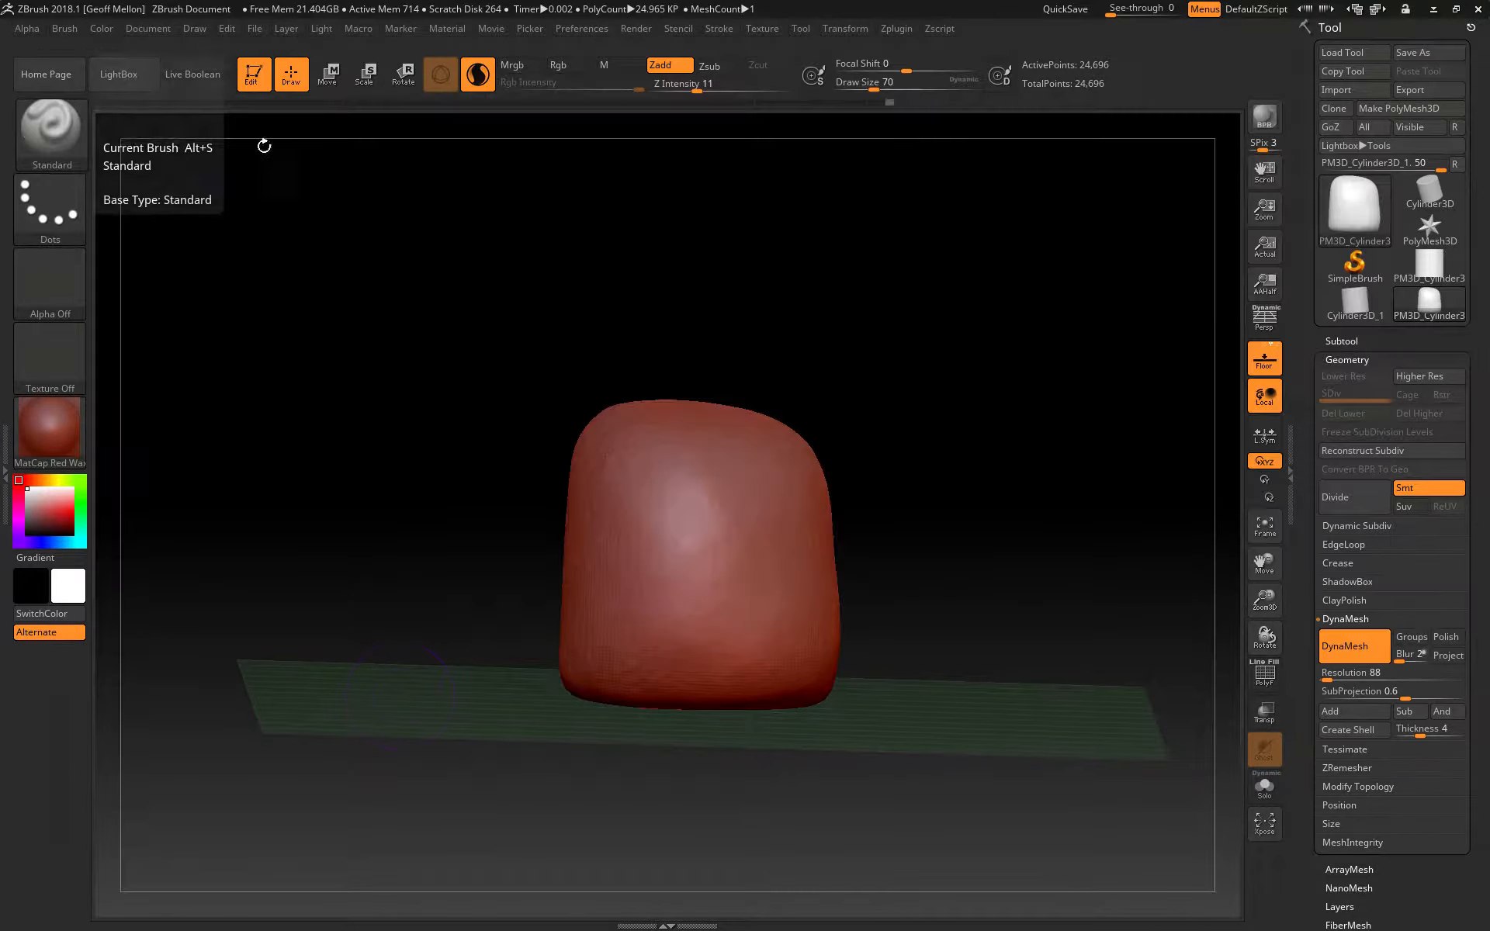
click(1340, 342)
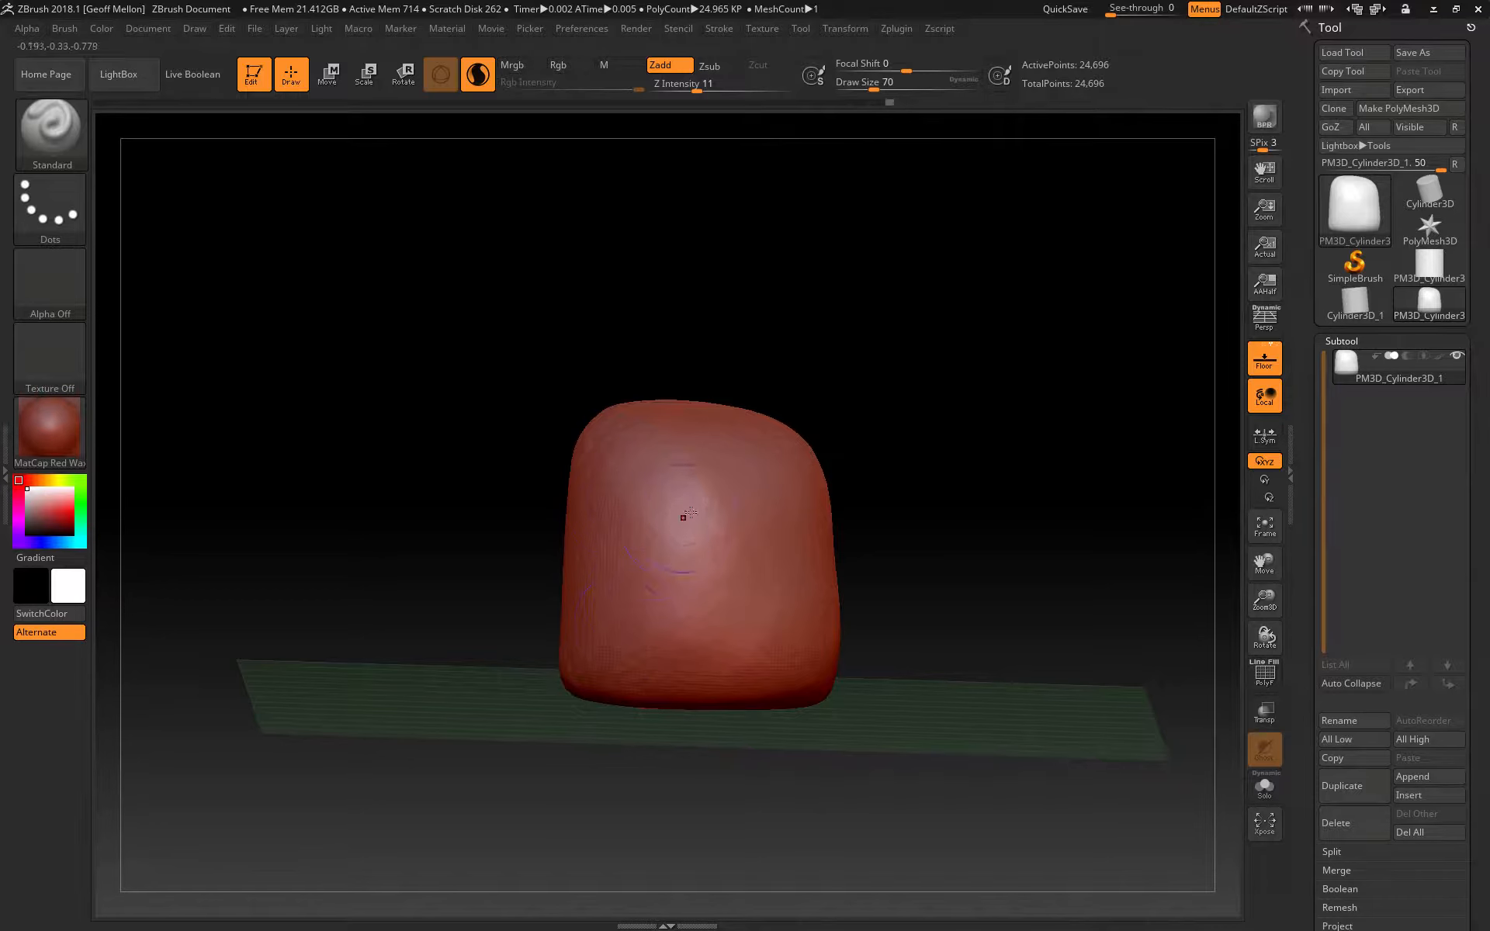
Turn on X symmetry for the Standard brush and reduce Draw Size to 38.
key(bracketright)
key(bracketleft)
key(bracketleft)
key(bracketleft)
key(x)
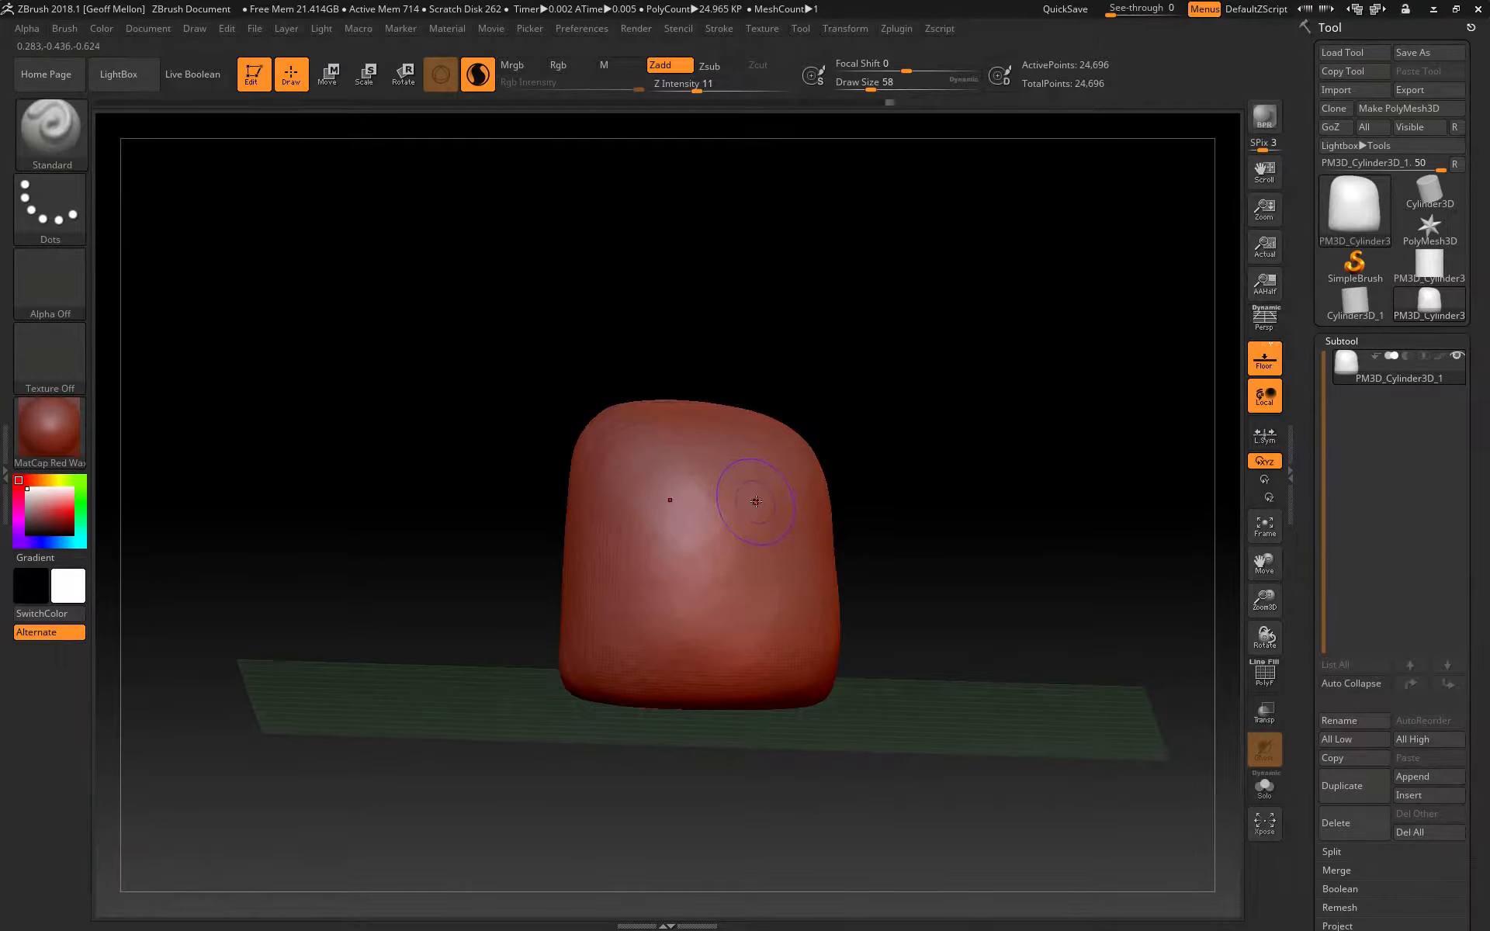
key(bracketleft)
key(bracketleft)
key(bracketleft)
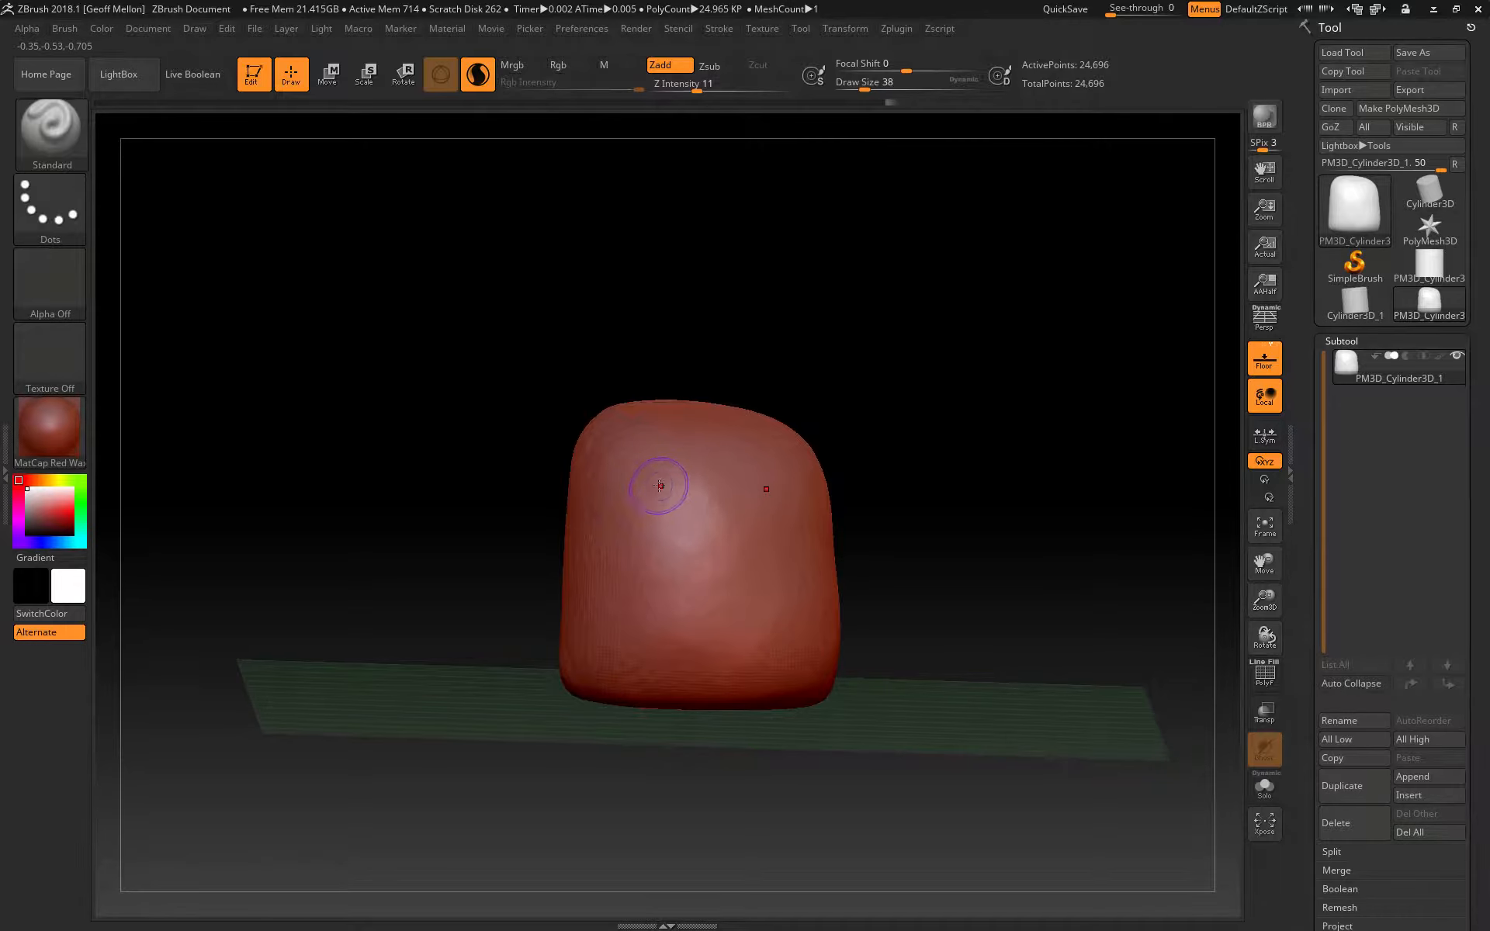
Try mirrored Standard strokes on the cylinder's upper front at a higher Z Intensity, undo them, and smooth the surface.
mouse_move(665, 492)
mouse_down()
mouse_move(671, 479)
mouse_move(652, 484)
mouse_up()
click(725, 89)
mouse_move(651, 483)
mouse_down()
mouse_move(647, 501)
mouse_move(683, 517)
mouse_move(731, 506)
mouse_move(708, 593)
mouse_up()
key(ctrl+z)
key(ctrl+z)
shift+drag(700, 528, 652, 562)
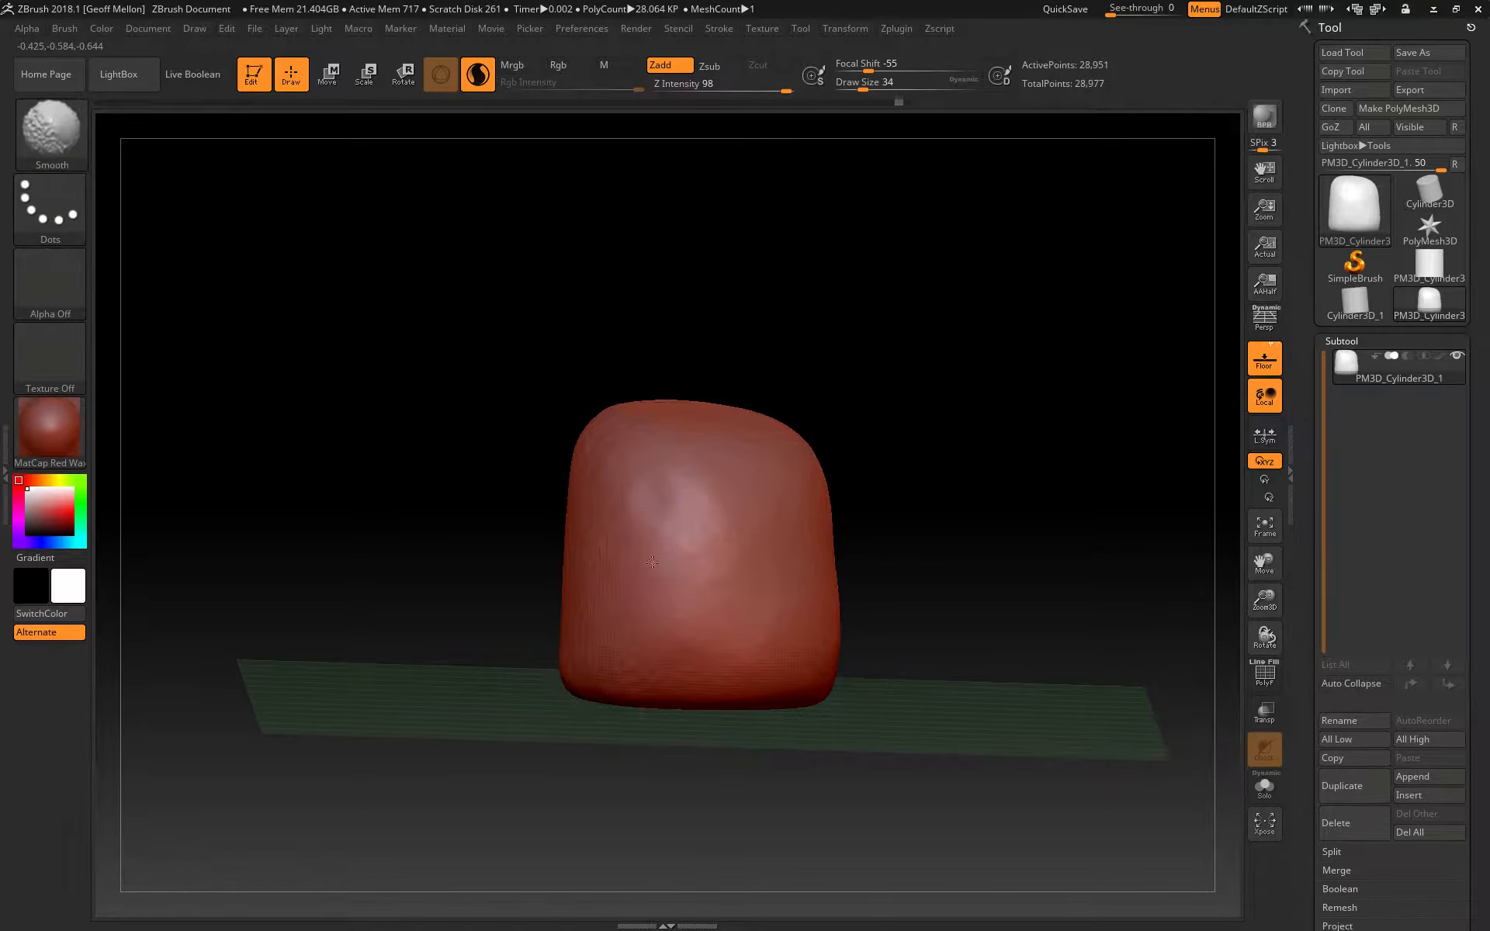